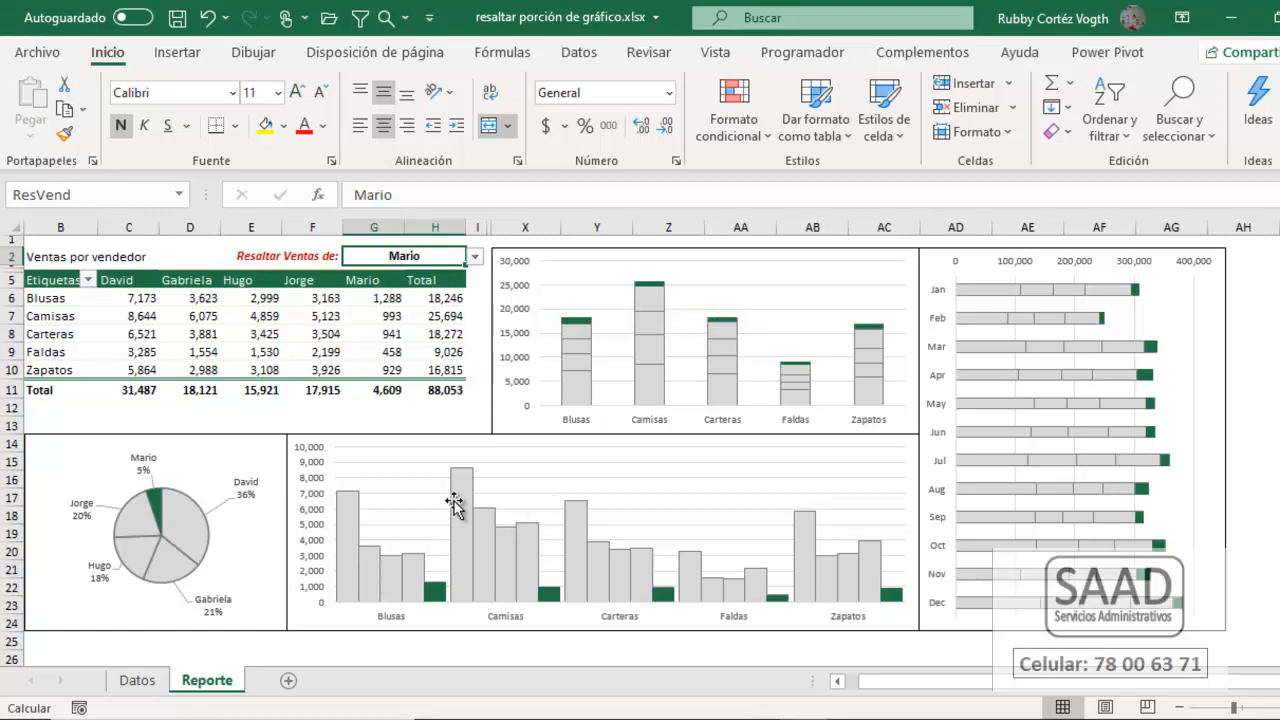
Step: Switch to the workbook V14 Resaltar porción de Gráfico.xlsx
key(alt+Tab)
key(alt+Tab)
key(alt+Tab)
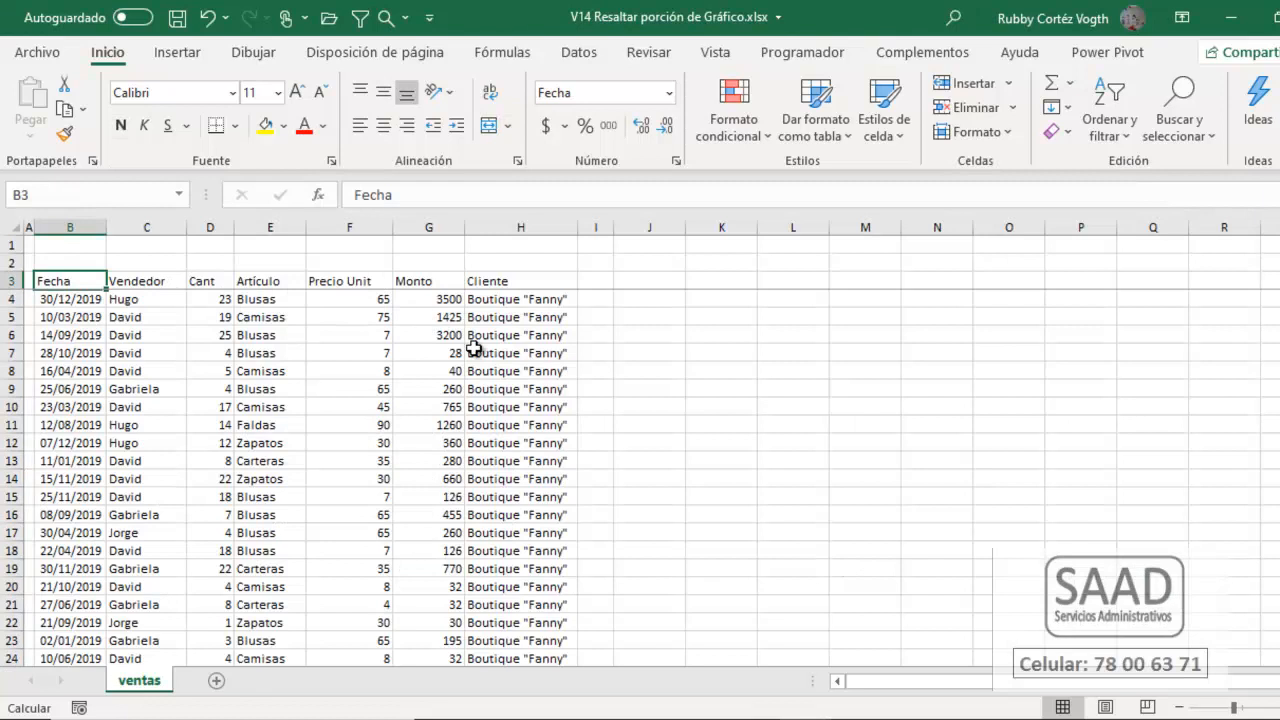
Step: Add a new worksheet after ventas and name it Vendedores
click(216, 682)
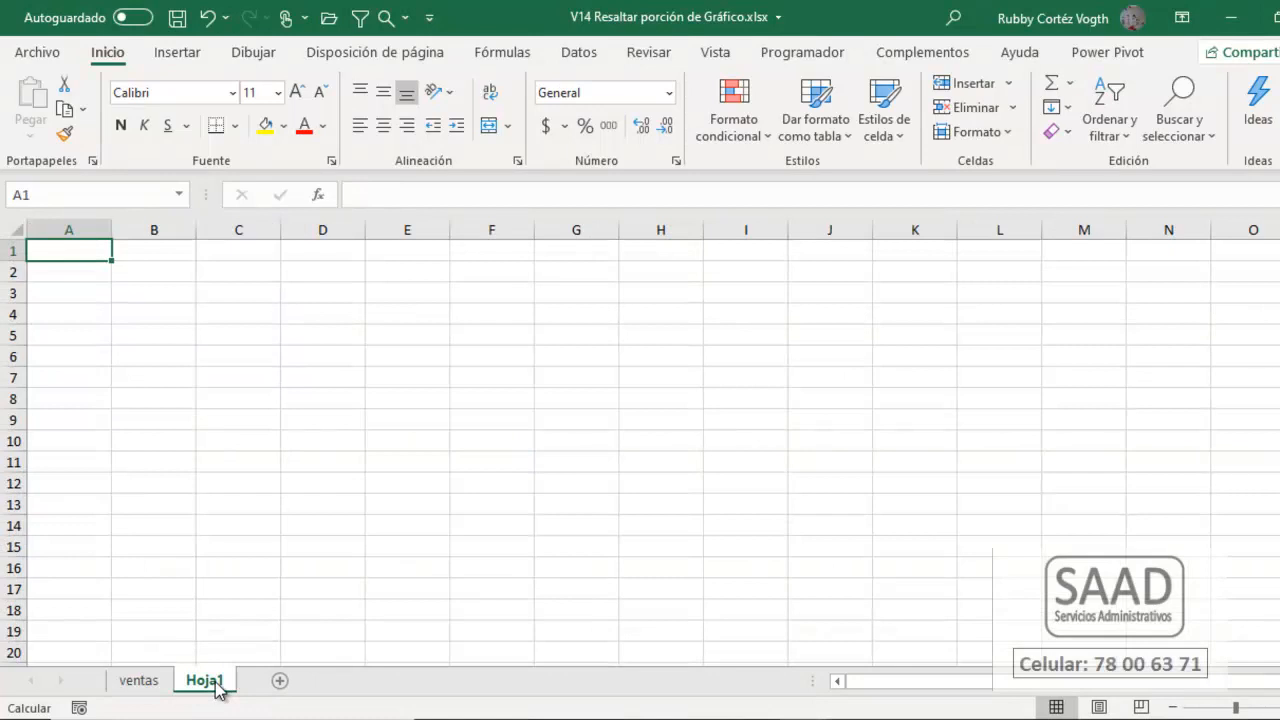
right_click(216, 684)
click(300, 449)
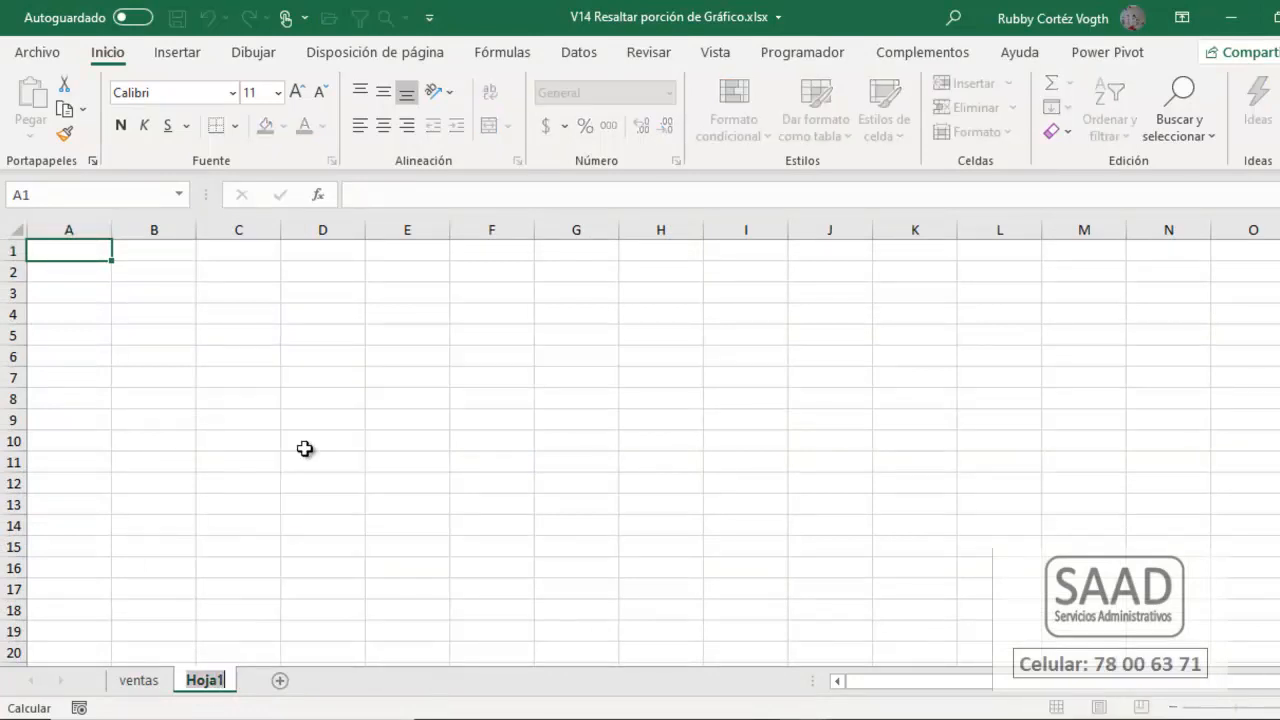
text(Vendedores)
key(Return)
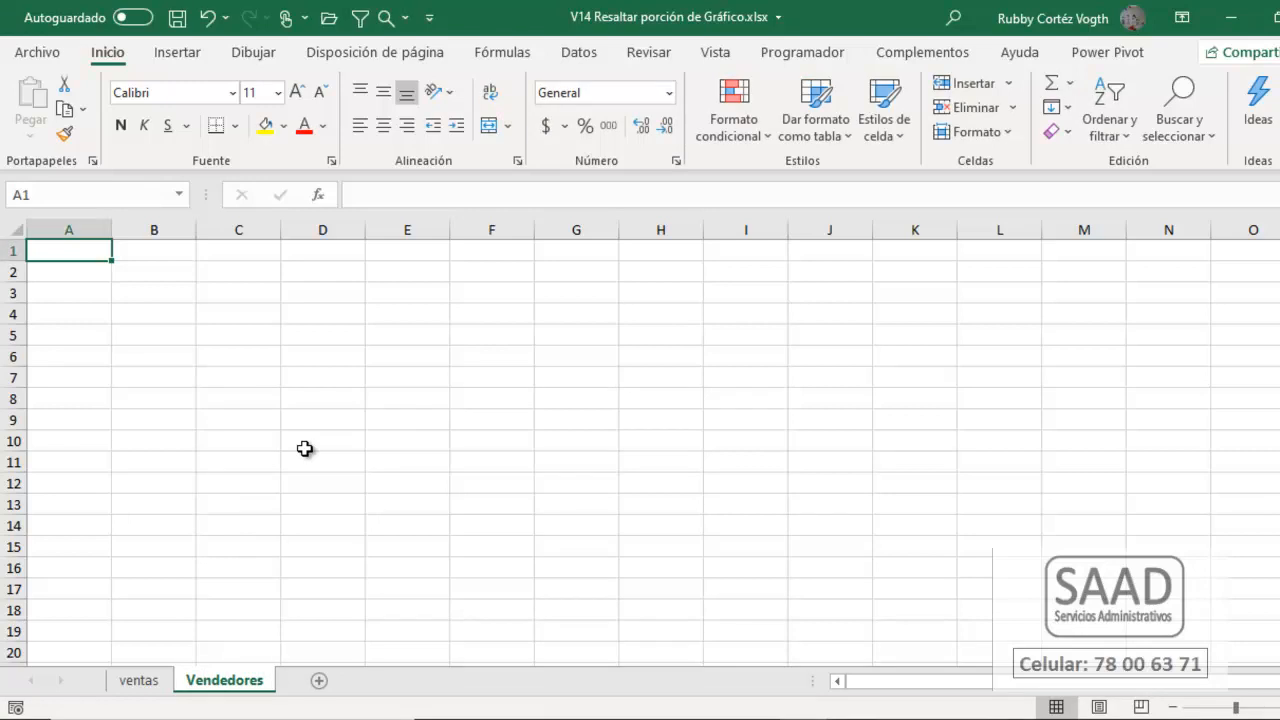
Step: Copy the whole Vendedor column with its header from the ventas sheet into cell B3 of the Vendedores sheet
key(Down)
key(Down)
key(Right)
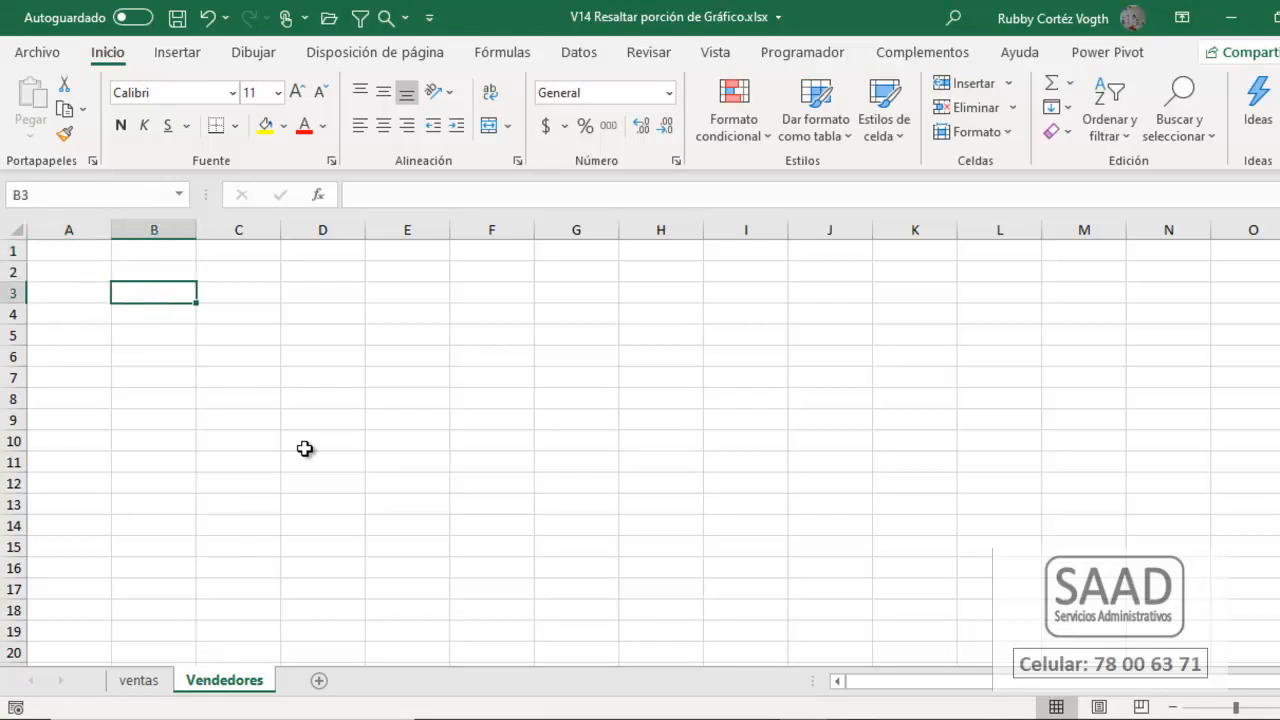
click(122, 683)
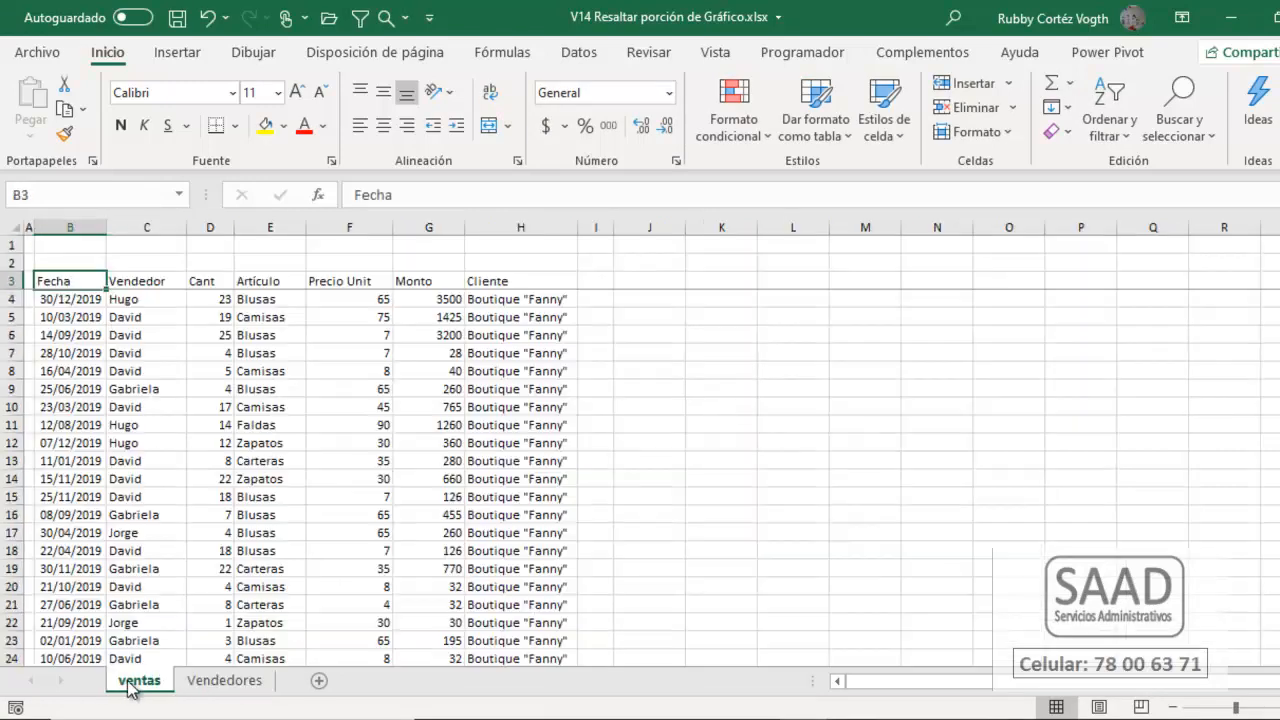
key(Right)
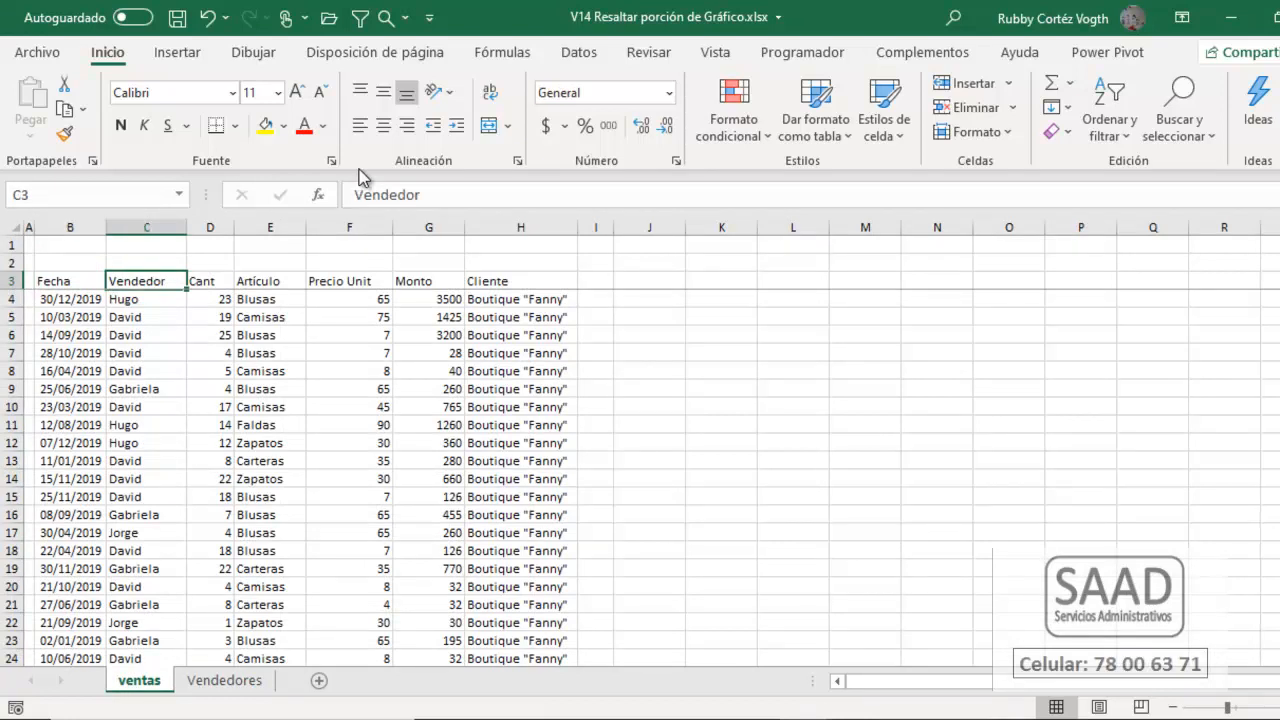
key(ctrl+shift+Down)
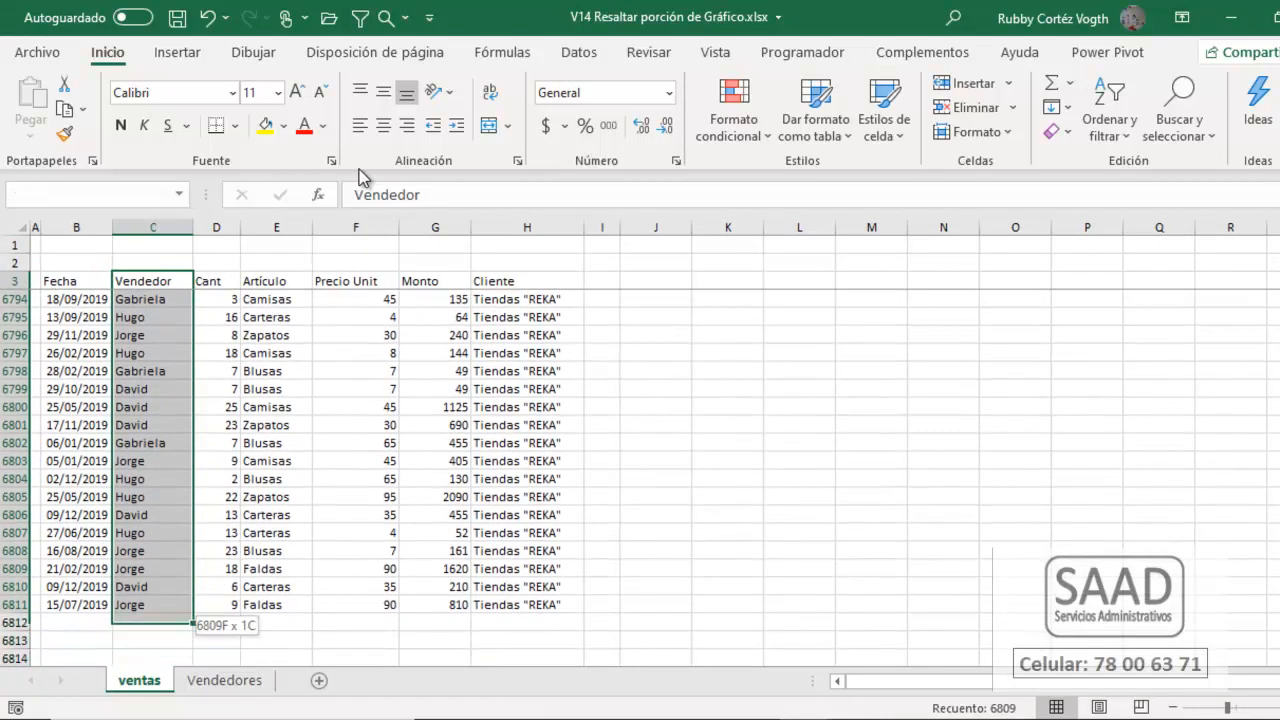
key(ctrl+c)
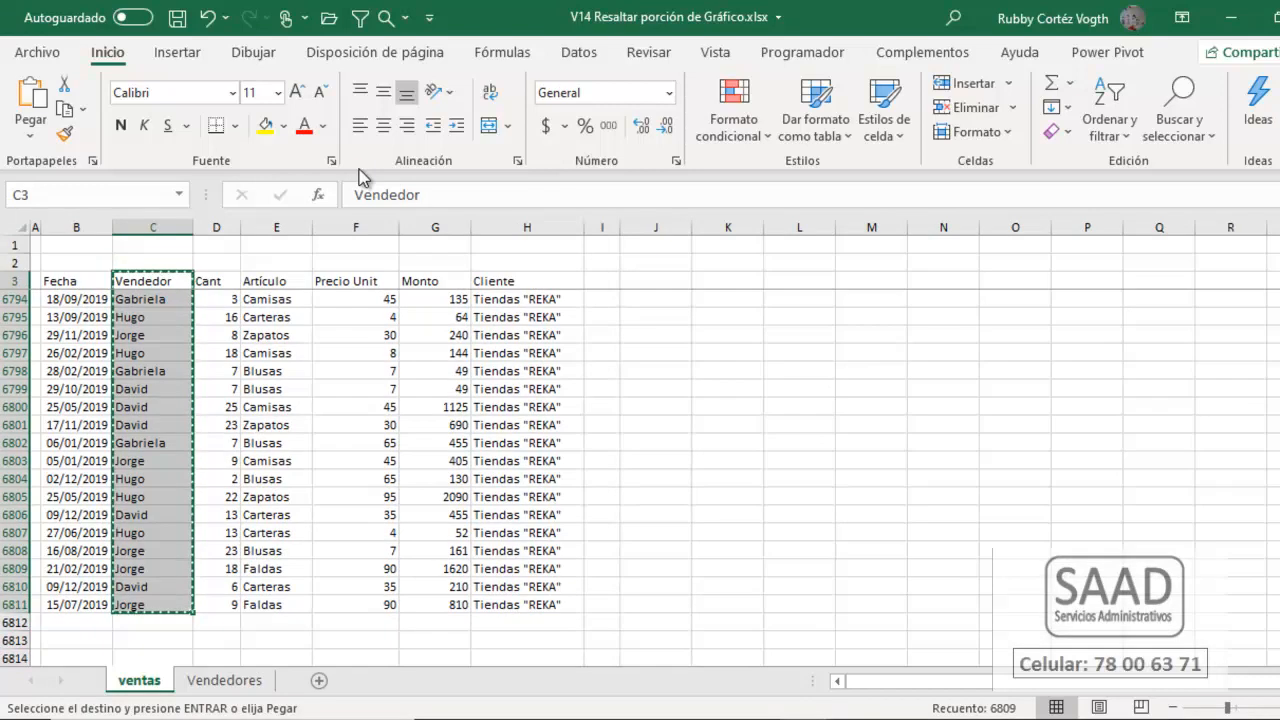
key(ctrl+Page_Down)
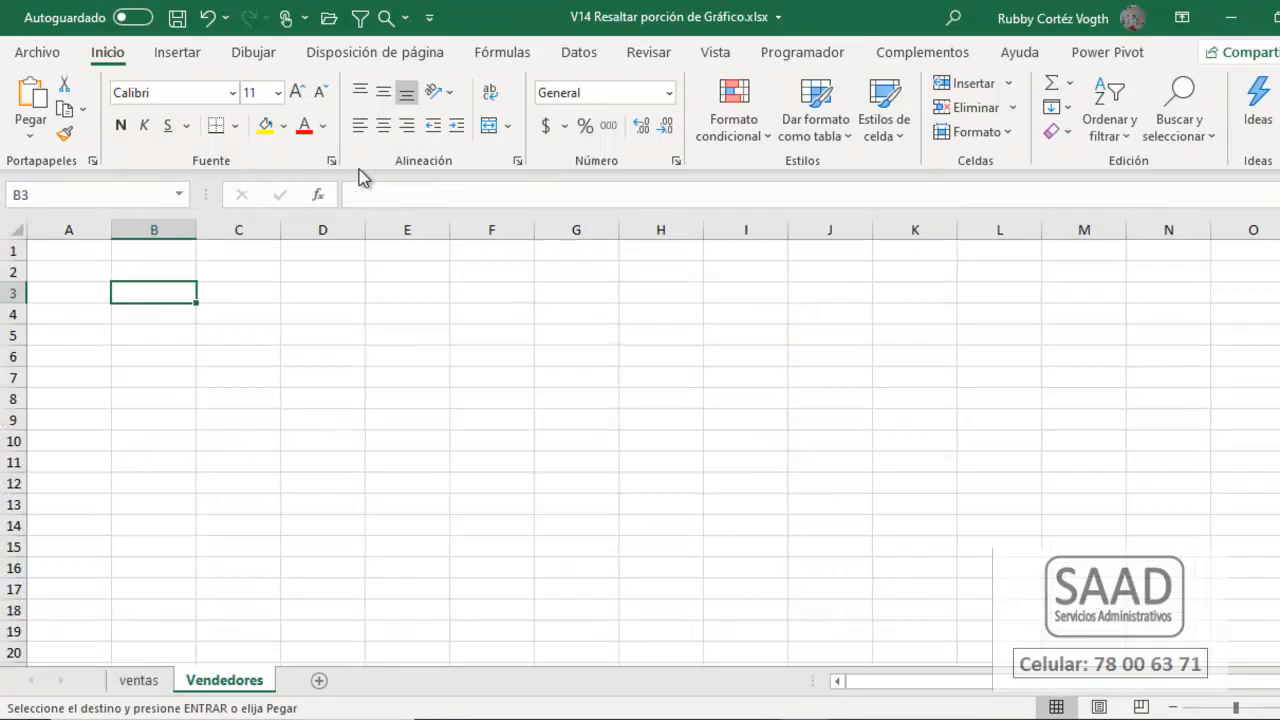
key(ctrl+v)
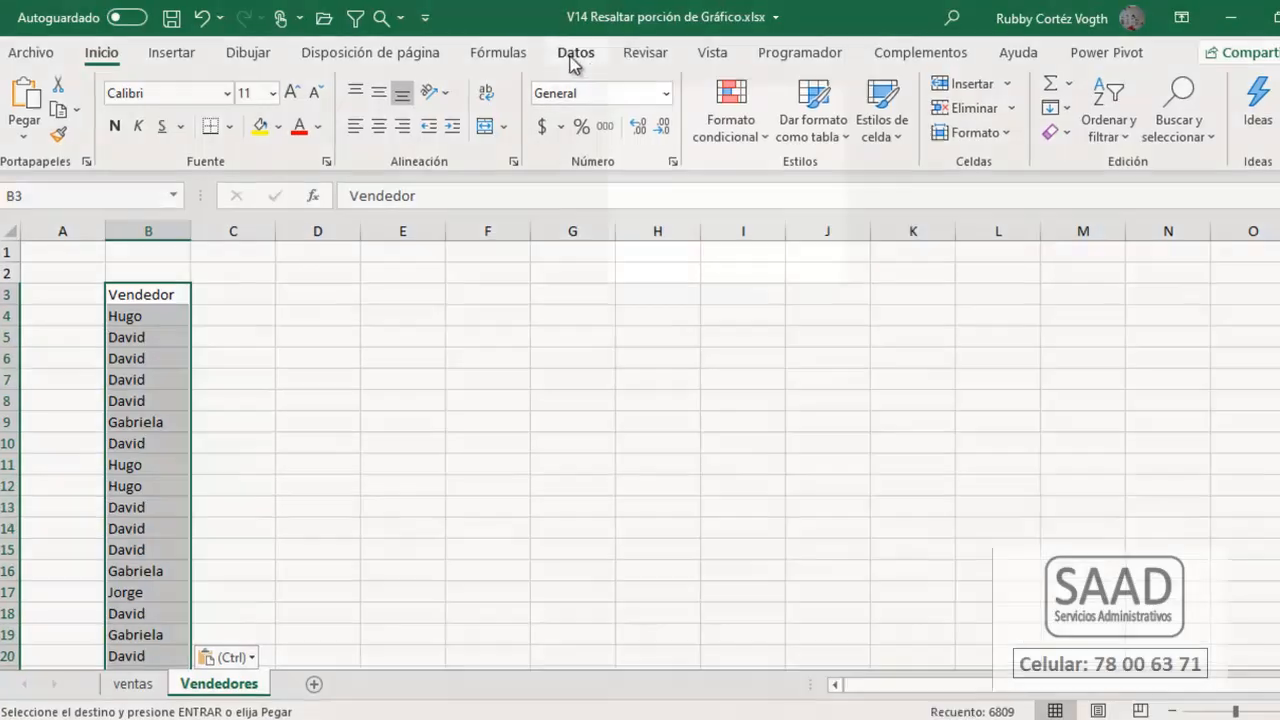
Step: Remove the duplicate values from the pasted Vendedor list in column B
click(577, 54)
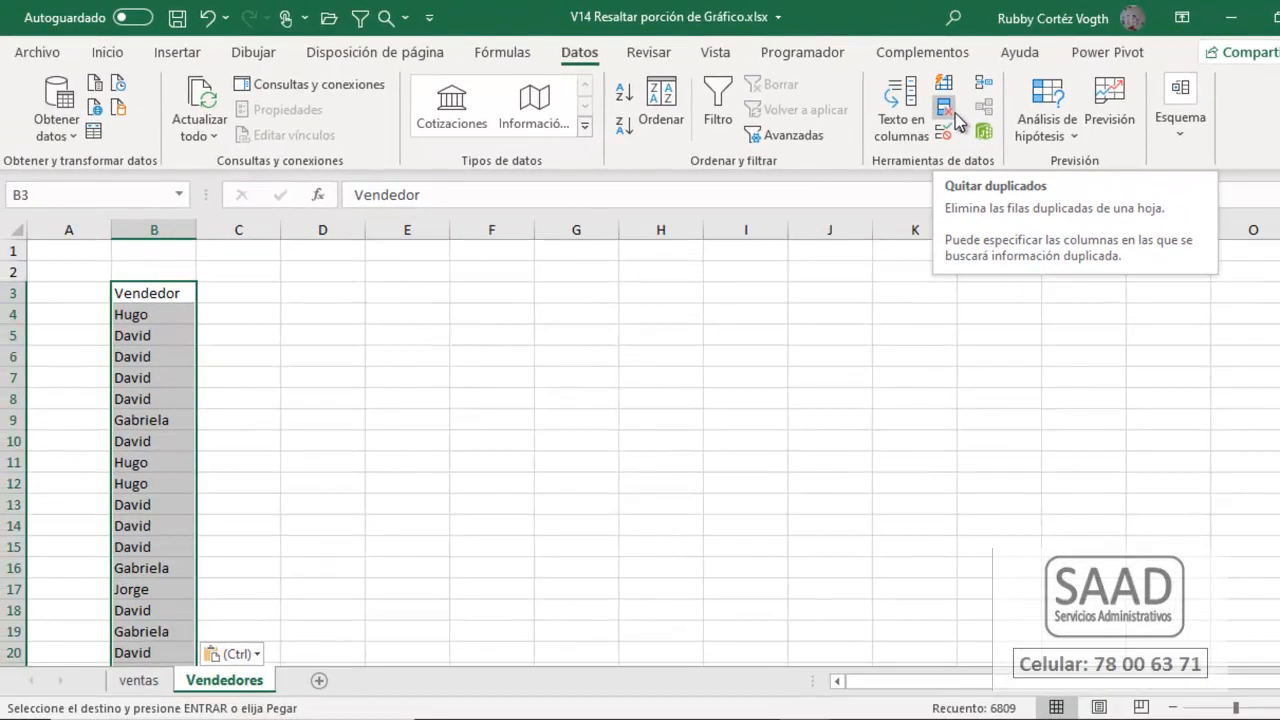
click(944, 108)
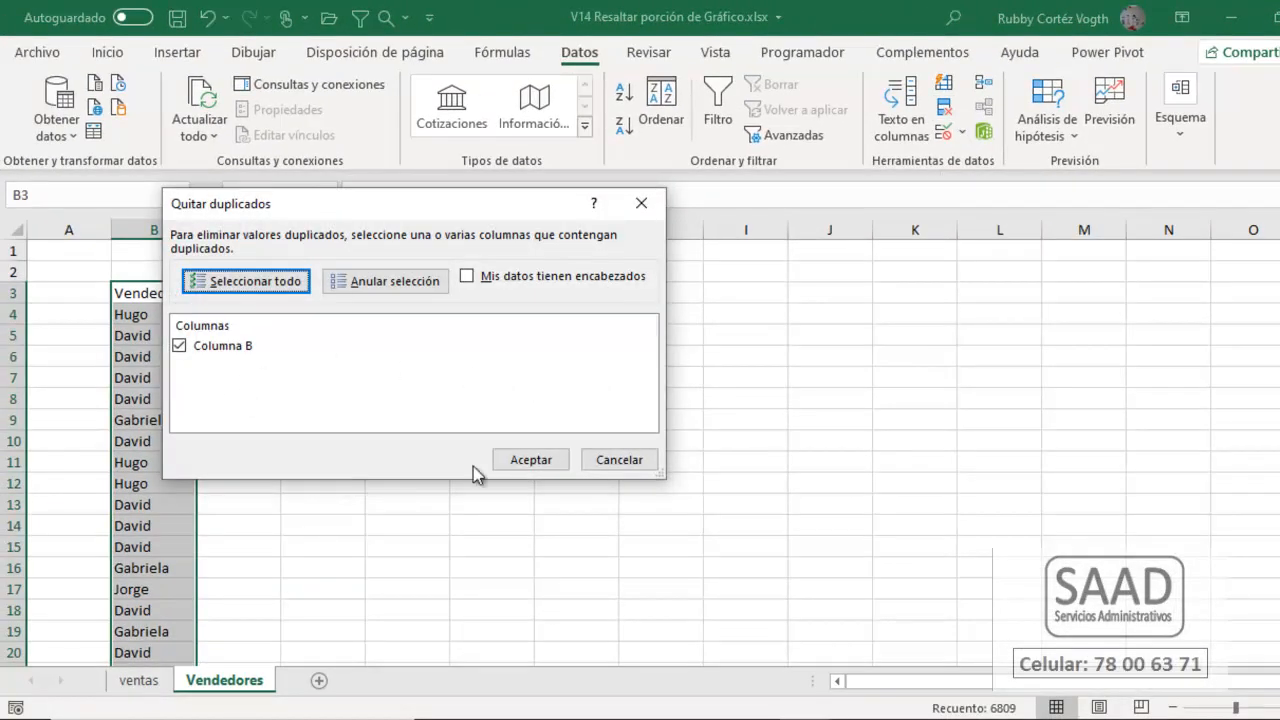
click(518, 457)
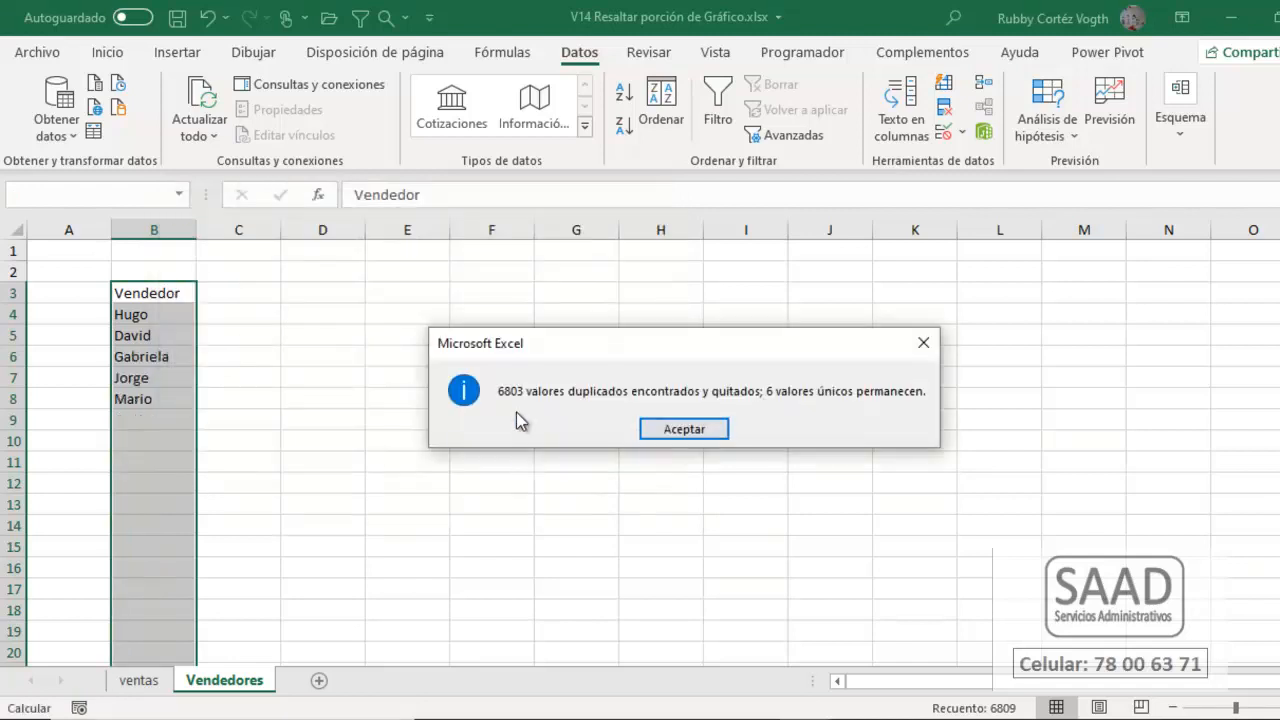
drag(509, 349, 331, 323)
drag(404, 390, 378, 375)
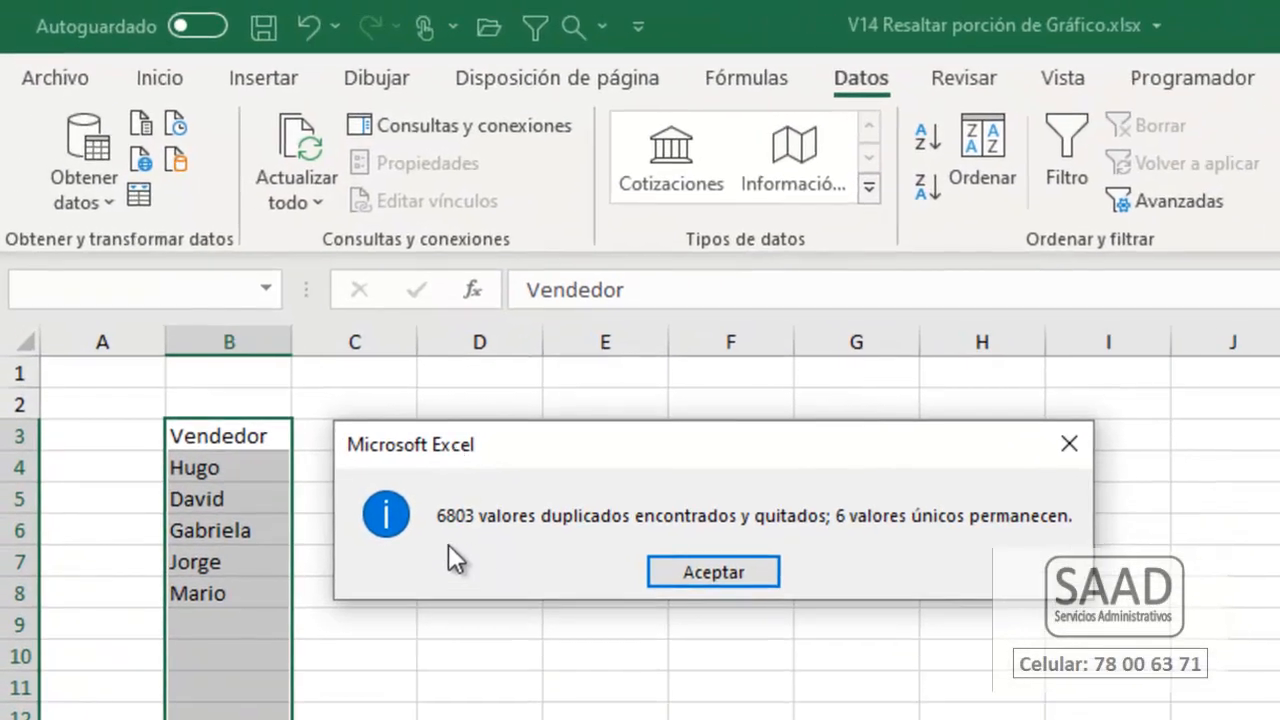
click(722, 574)
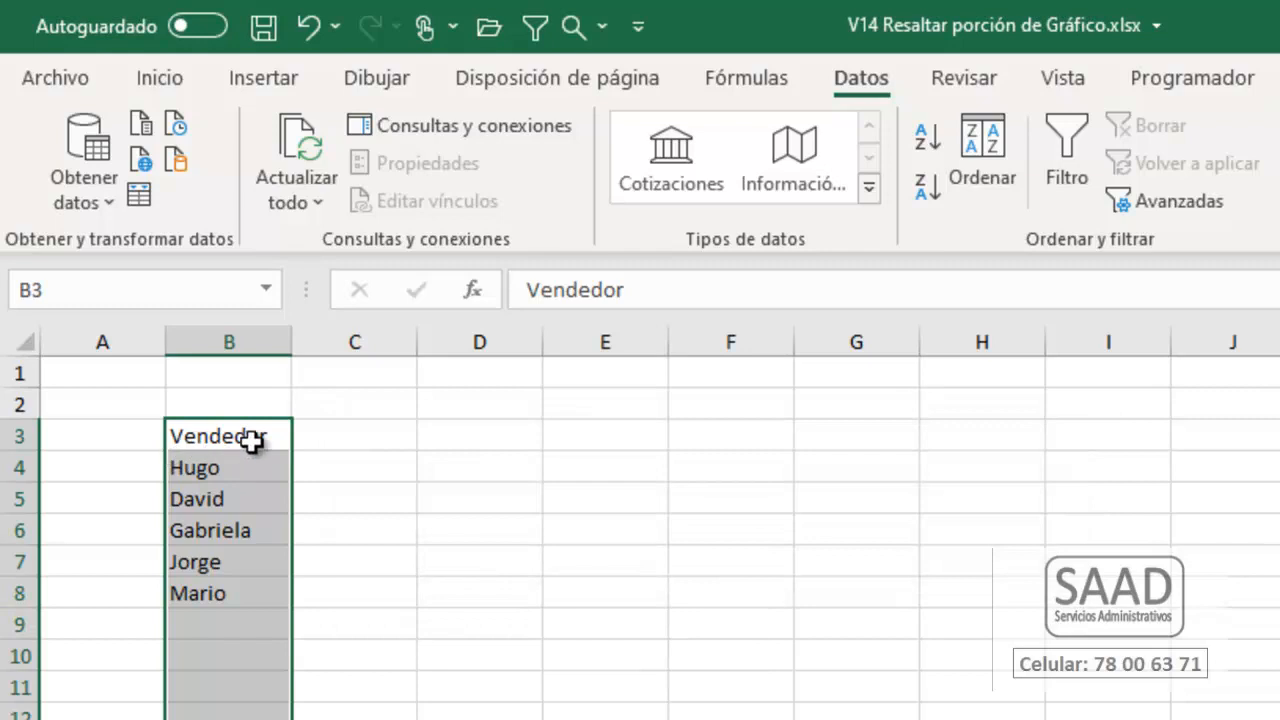
Step: Enter the header Num in cell C3, beside the Vendedor header
click(250, 440)
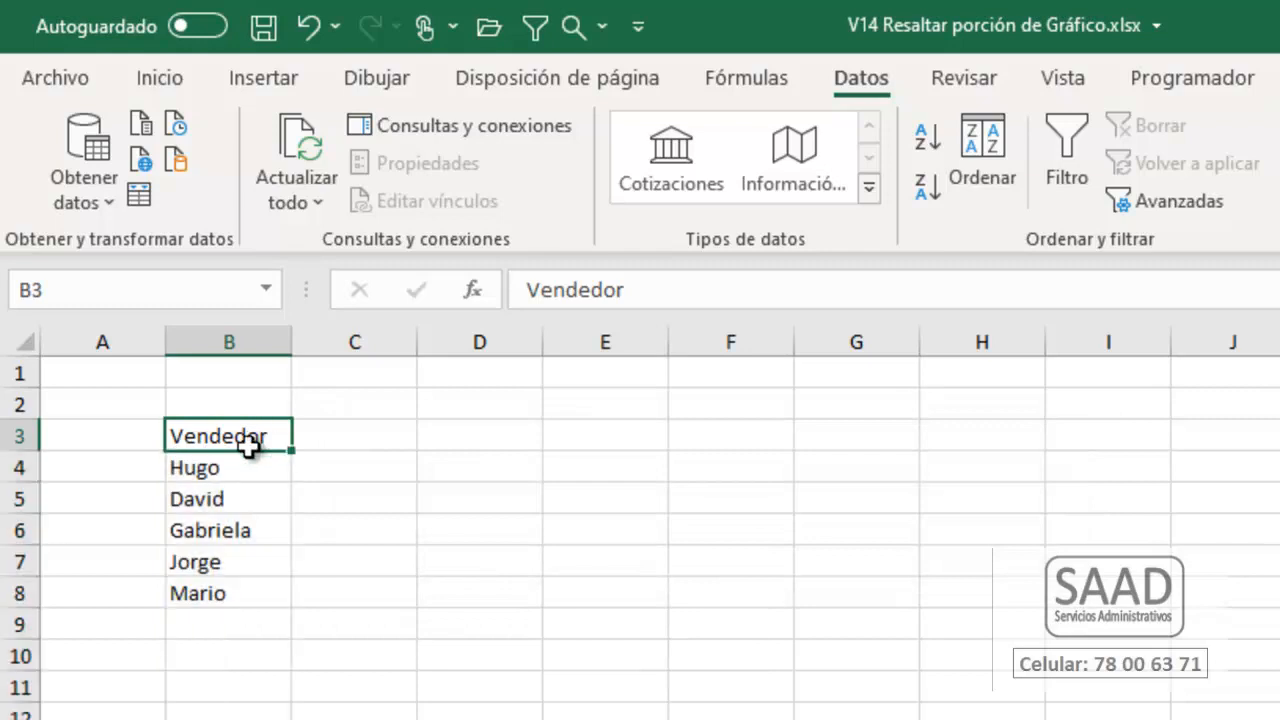
key(Right)
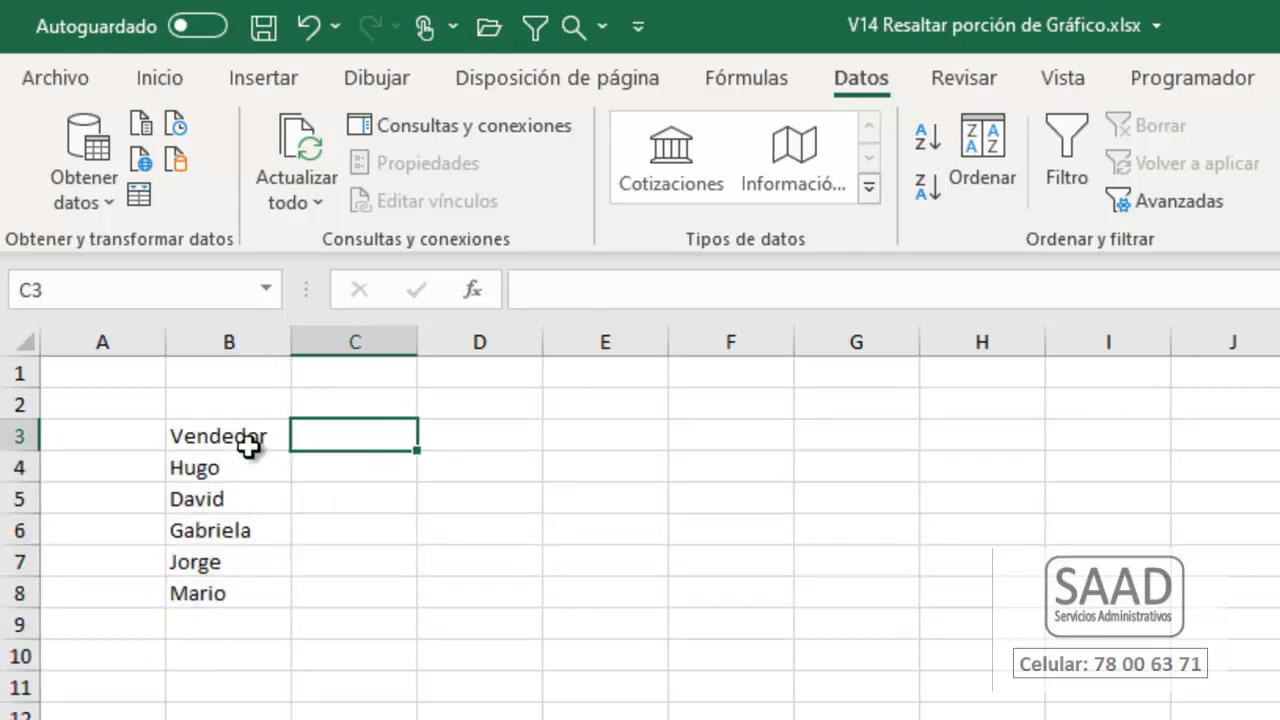
text(P)
key(Escape)
text(Num)
key(Return)
Step: Sort the seller list by Vendedor from A to Z, treating the first row as headers
key(Left)
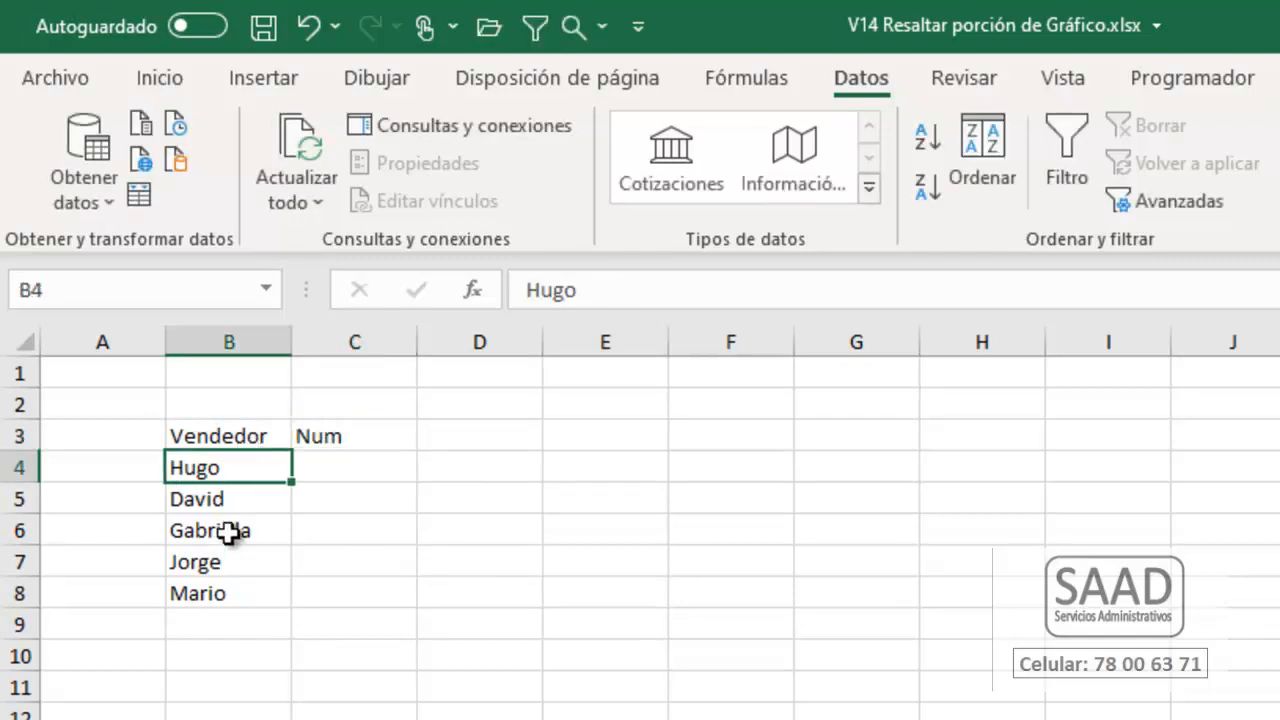
click(965, 154)
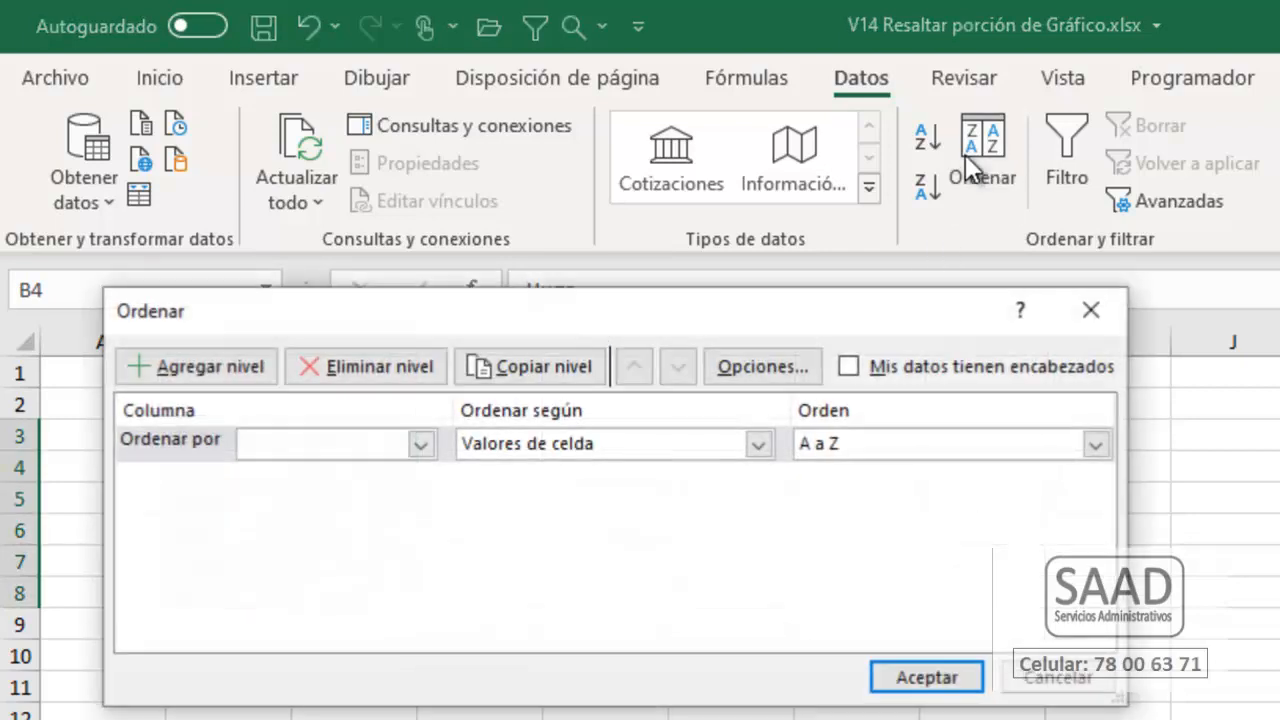
click(421, 446)
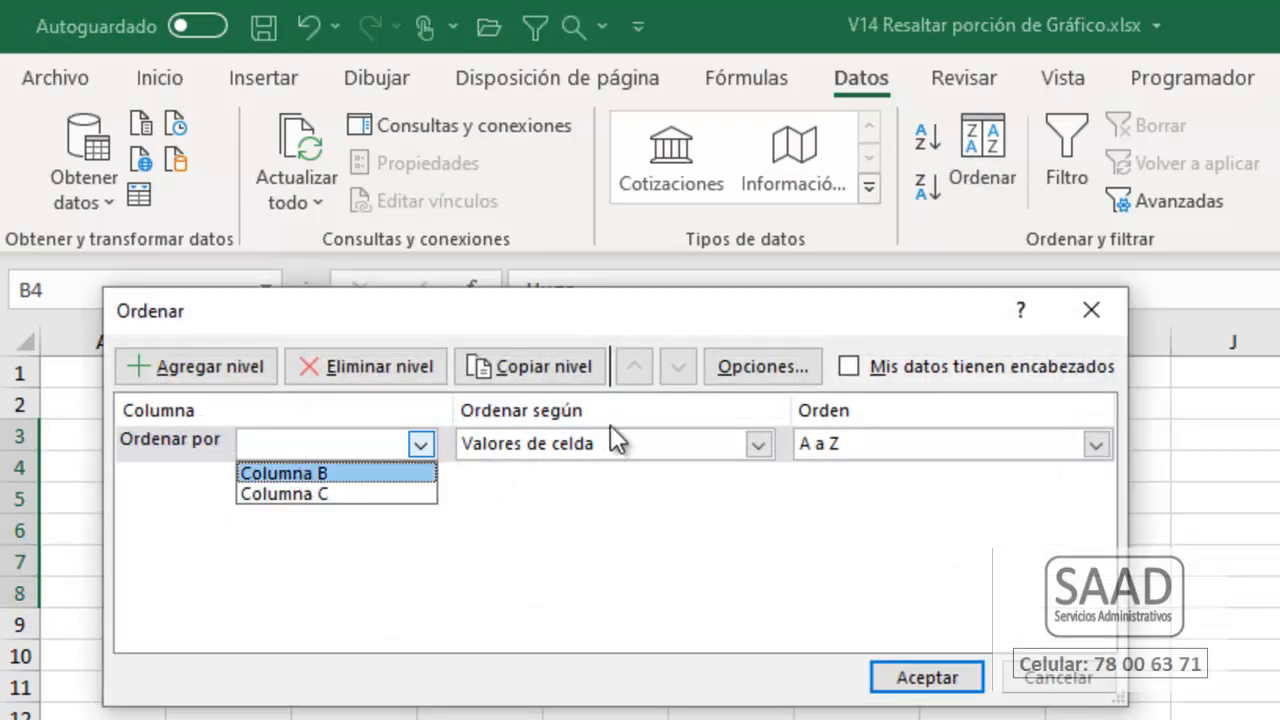
click(867, 356)
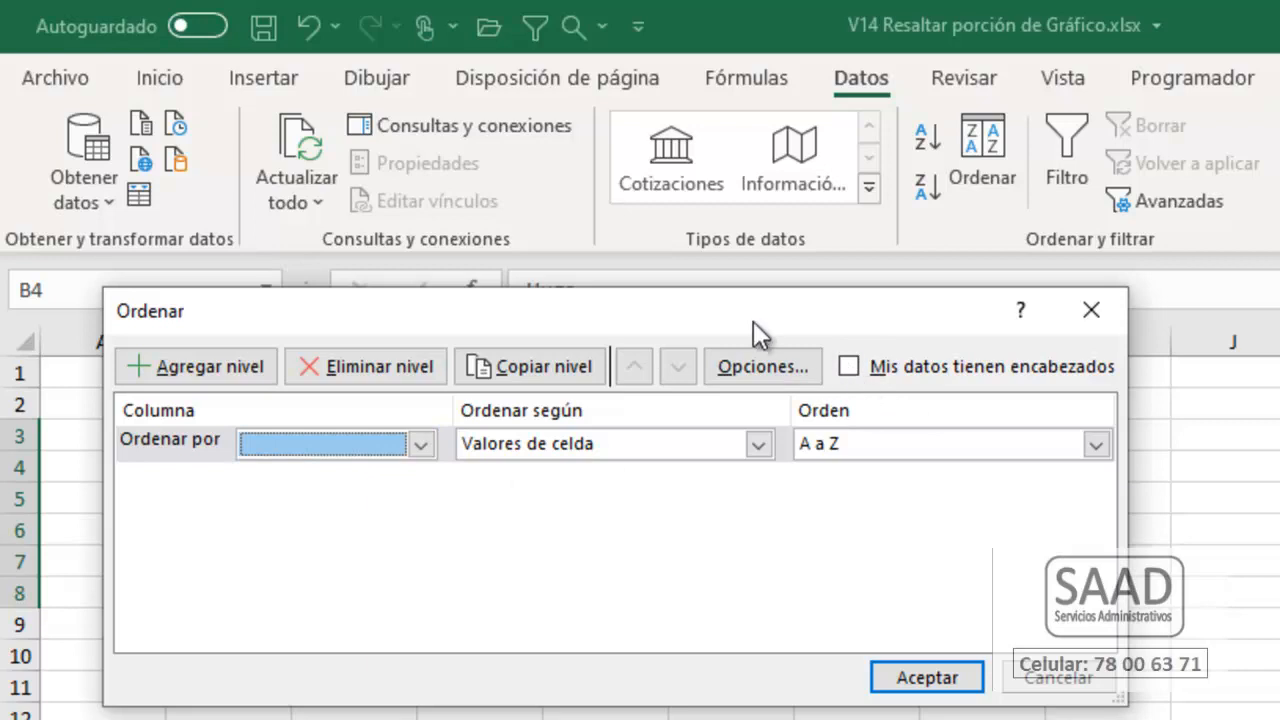
drag(764, 324, 970, 300)
click(1079, 360)
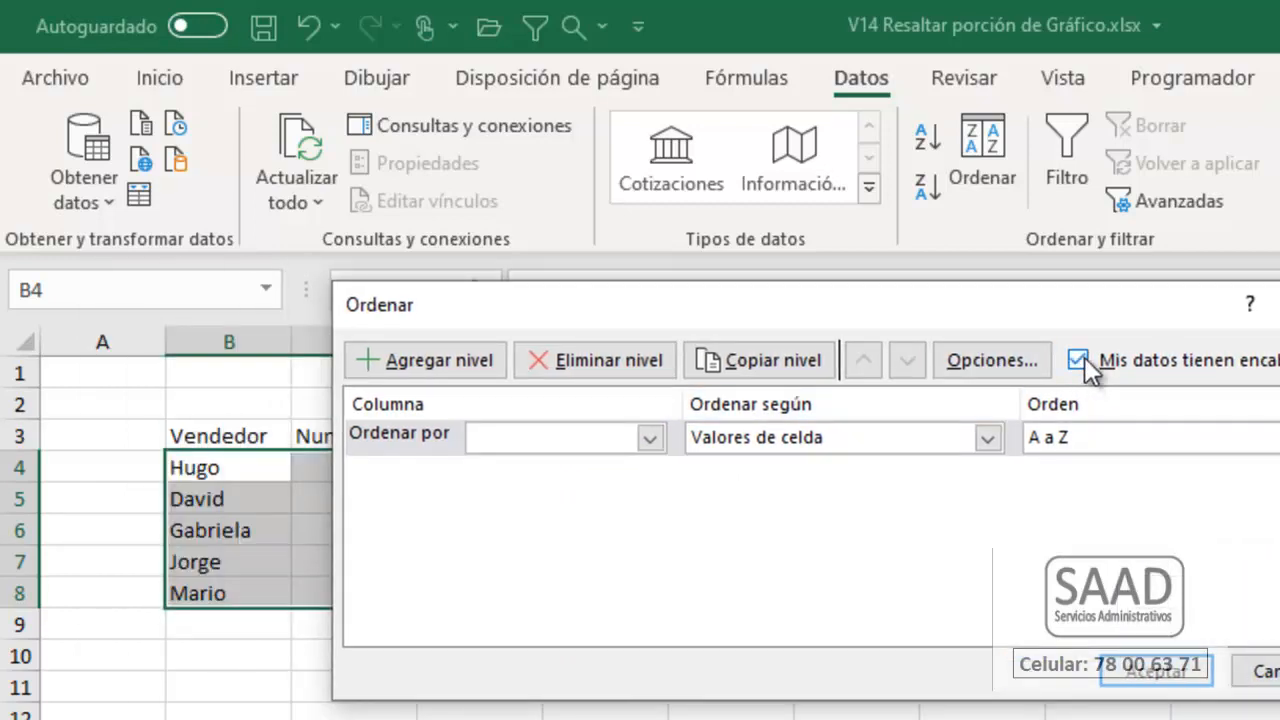
click(649, 439)
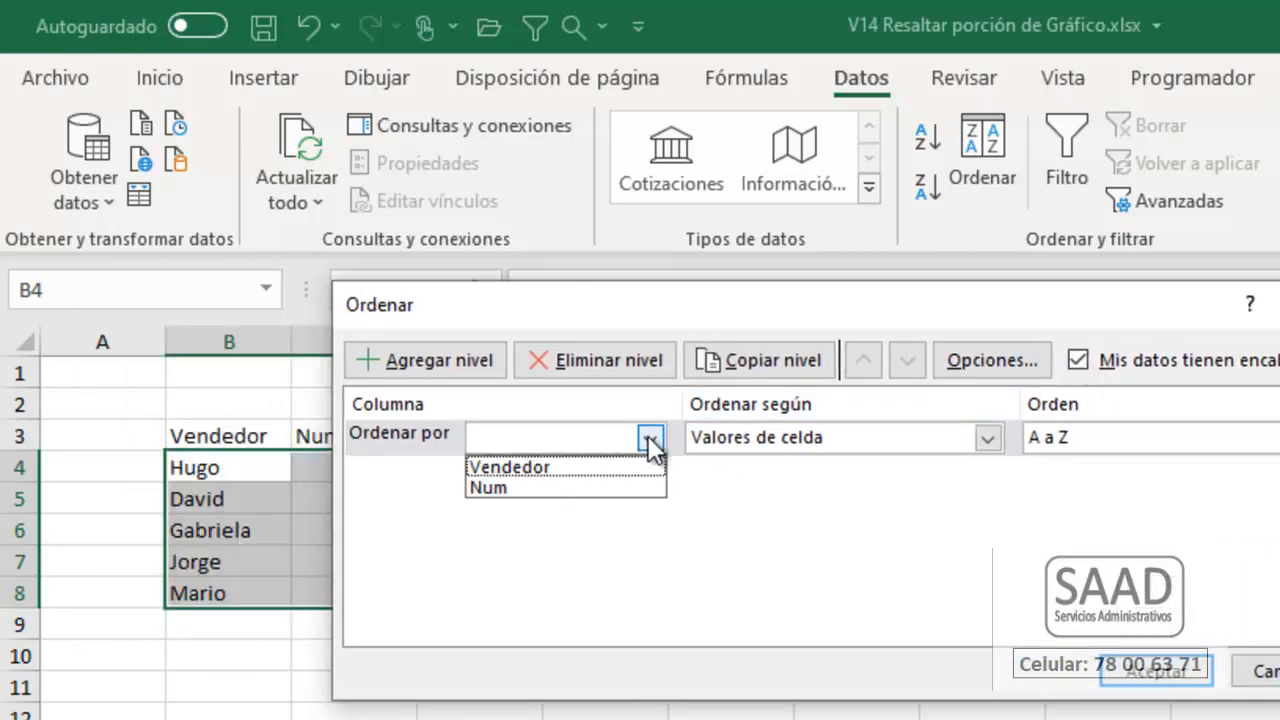
click(516, 466)
click(1160, 672)
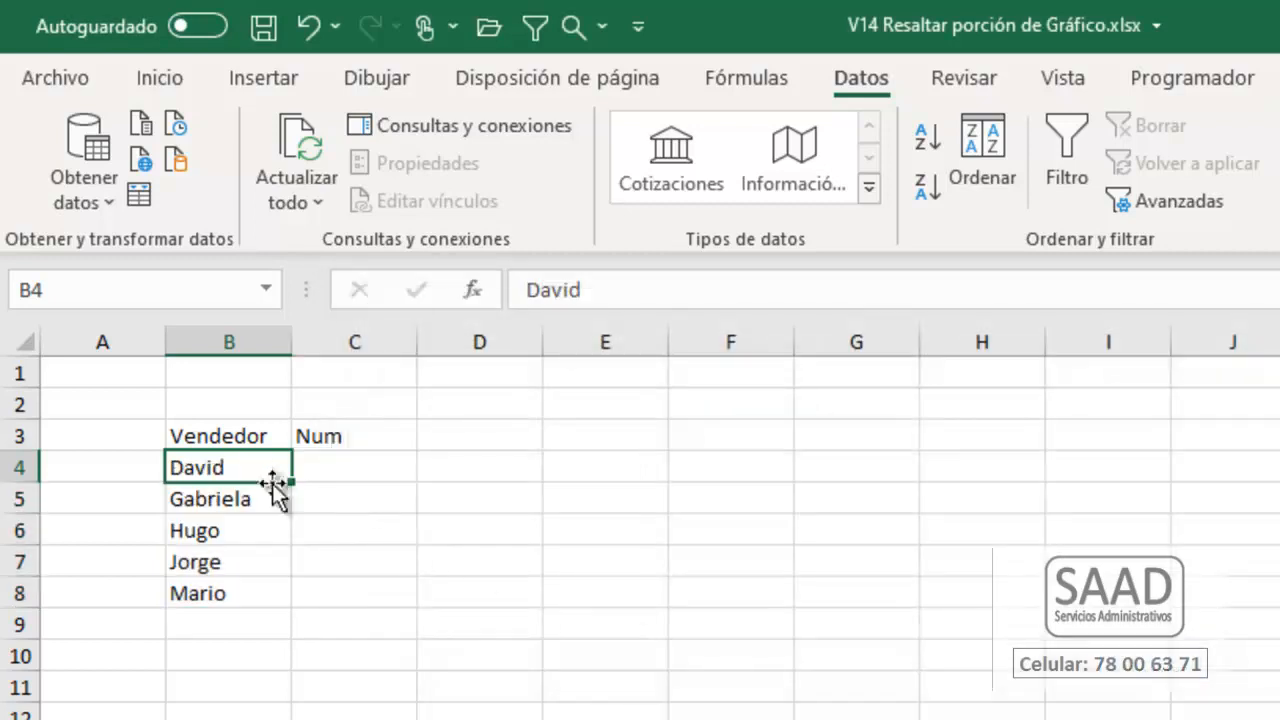
Step: Number the sellers 1 to 5 in cells C4 to C8 under the Num header
drag(257, 463, 236, 600)
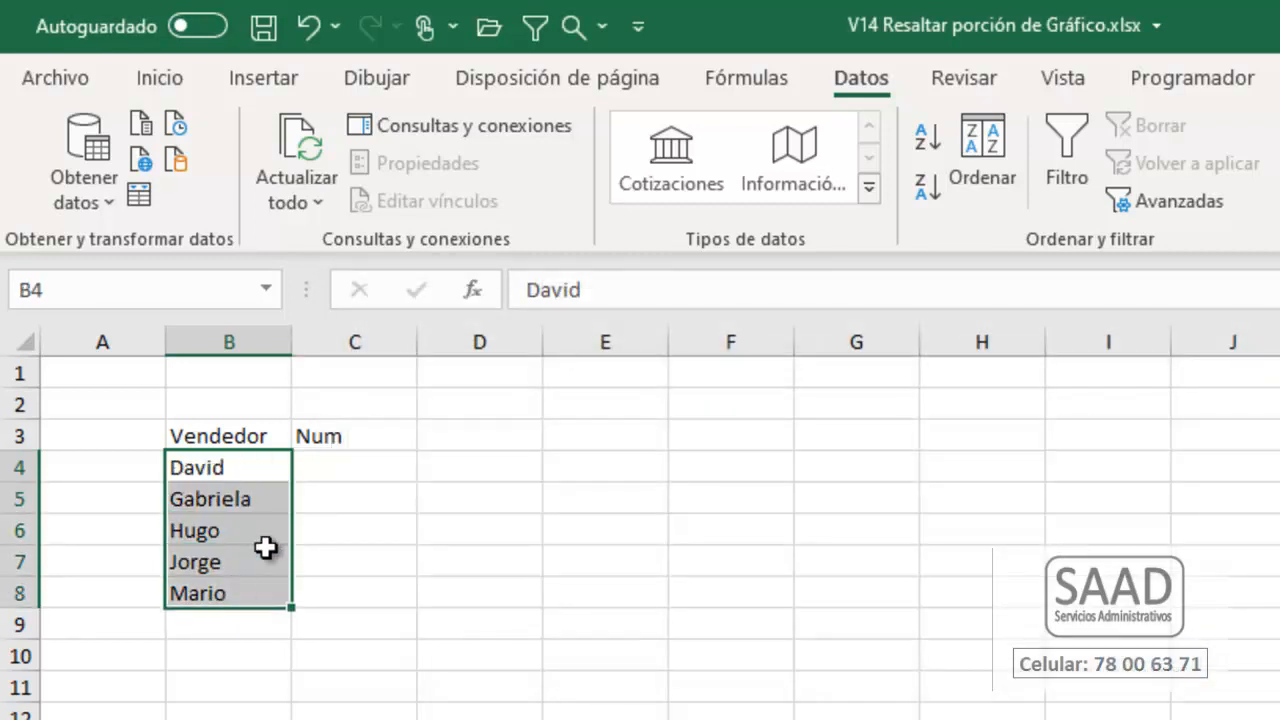
click(322, 484)
text(1)
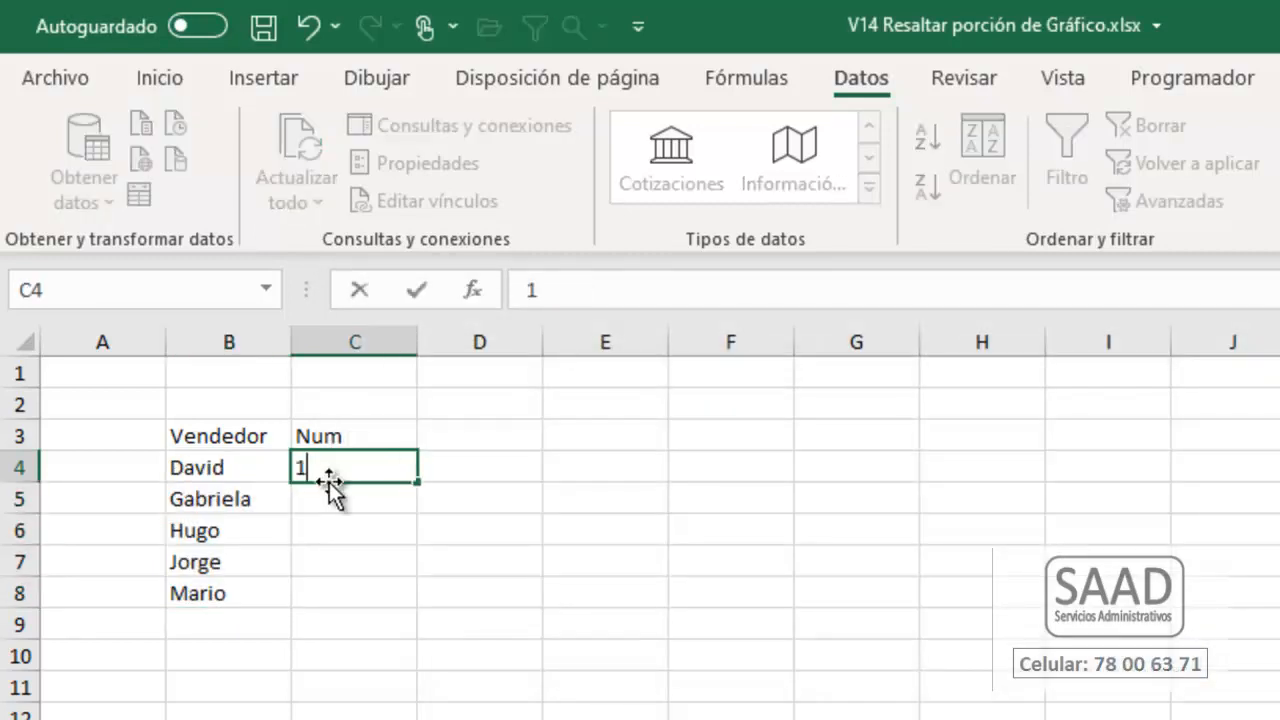
key(Return)
text(2)
key(Return)
text(3)
key(Return)
text(4)
key(Return)
text(5)
key(Return)
Step: Set the width of the Num column to 5
key(Up)
key(Up)
key(Up)
key(alt+f)
text(ca5)
key(Return)
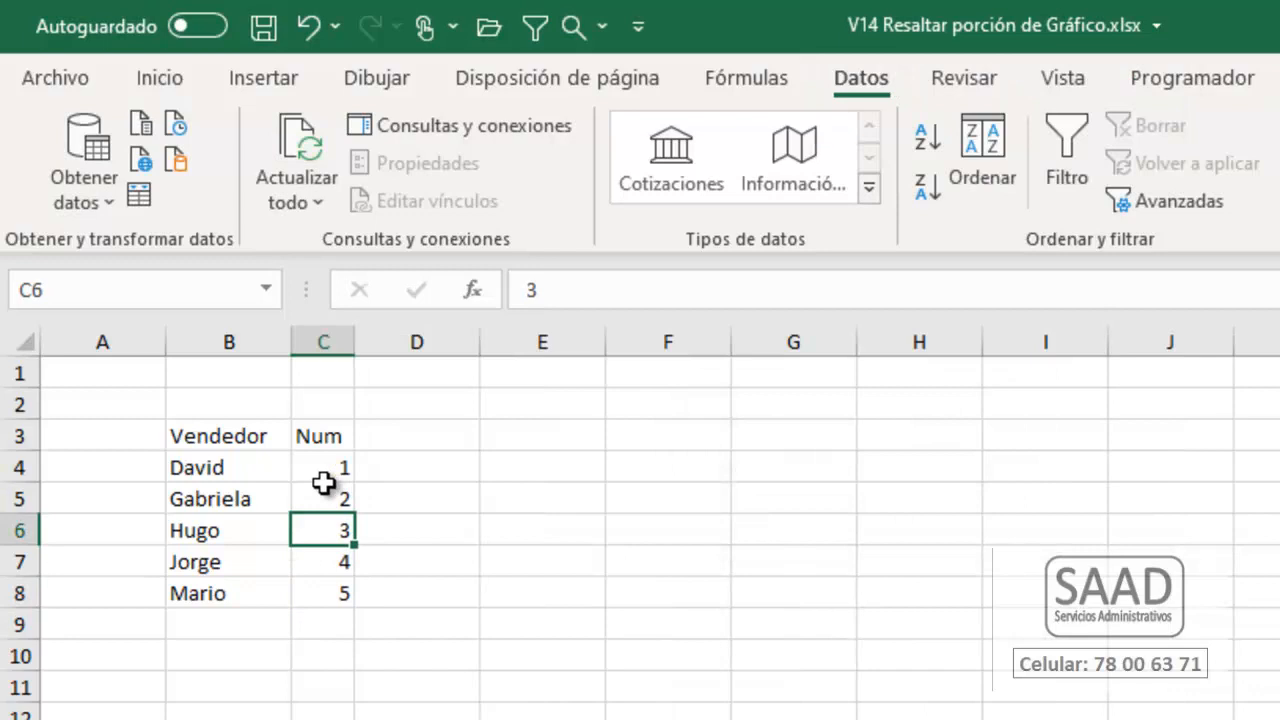
Step: Format the range B3:C8 as a table with headers, using a purple medium table style
click(209, 525)
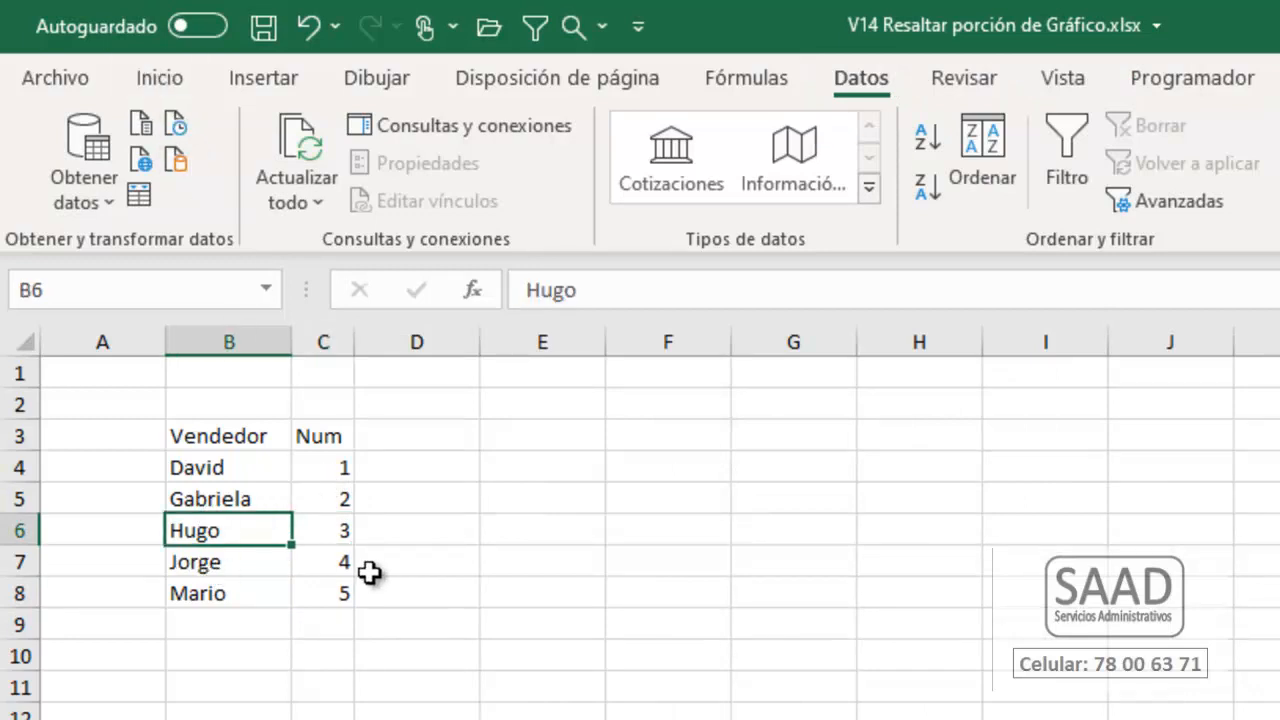
click(248, 473)
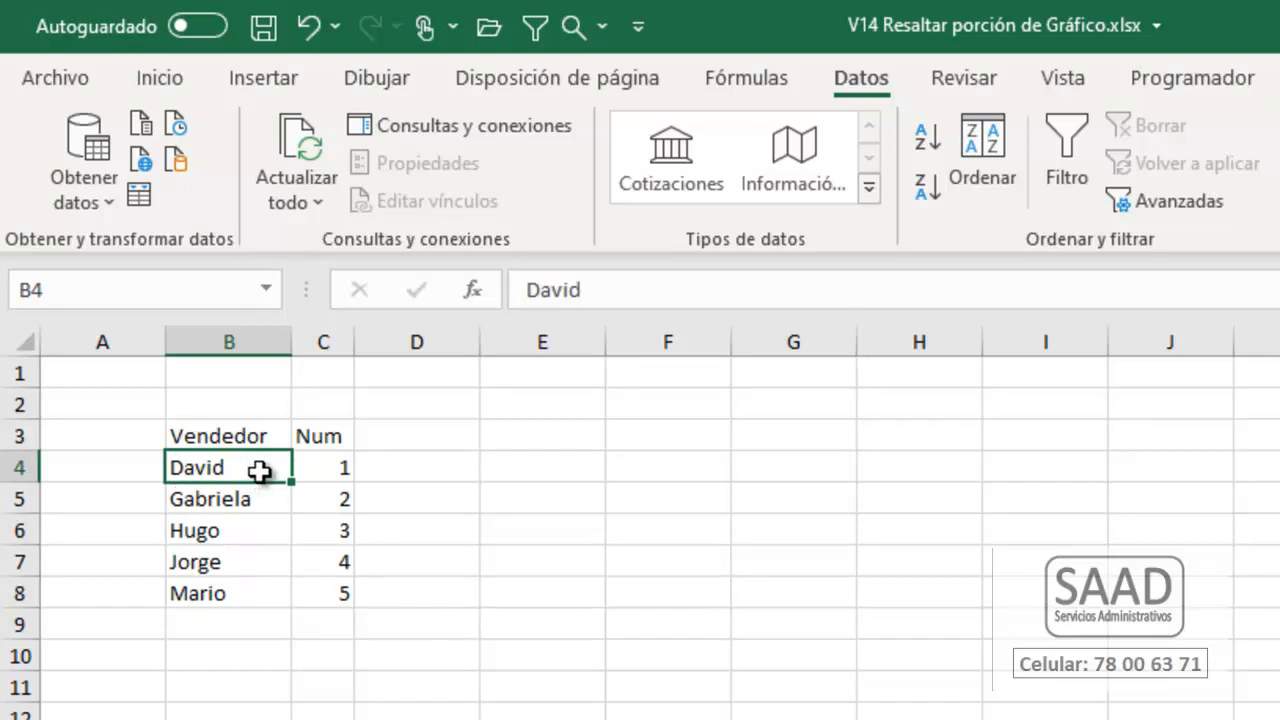
click(170, 89)
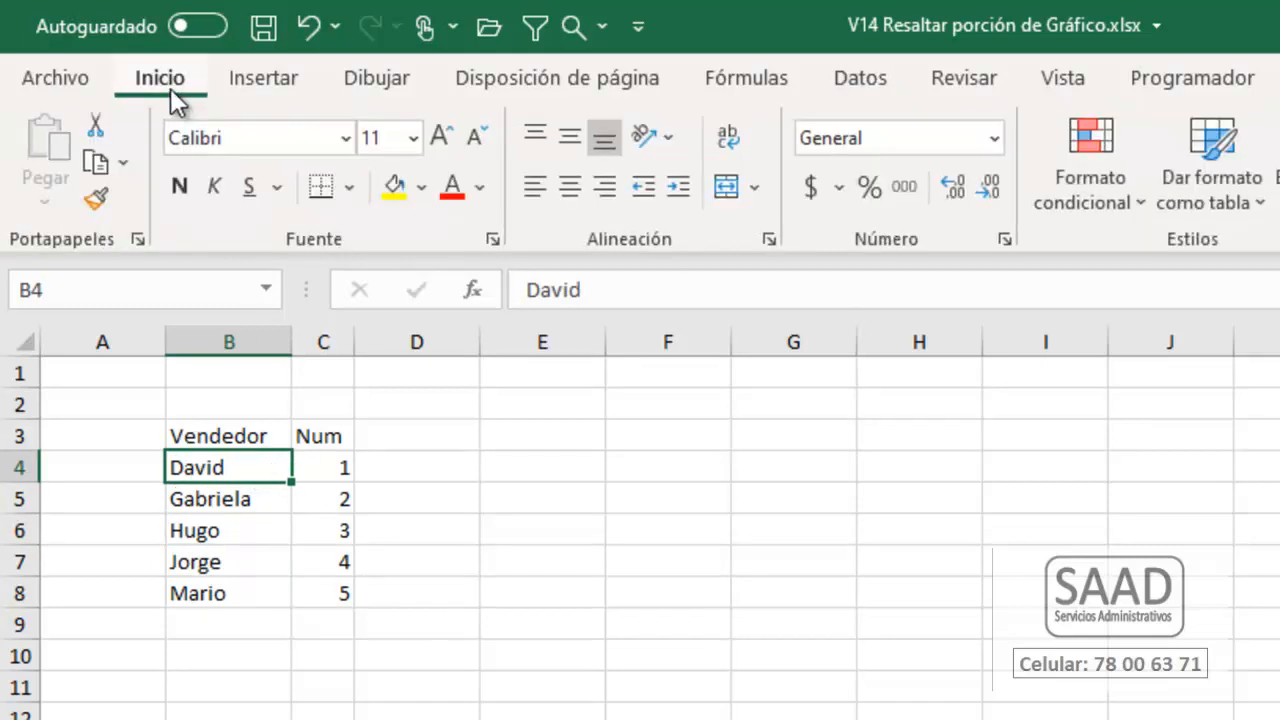
click(1208, 200)
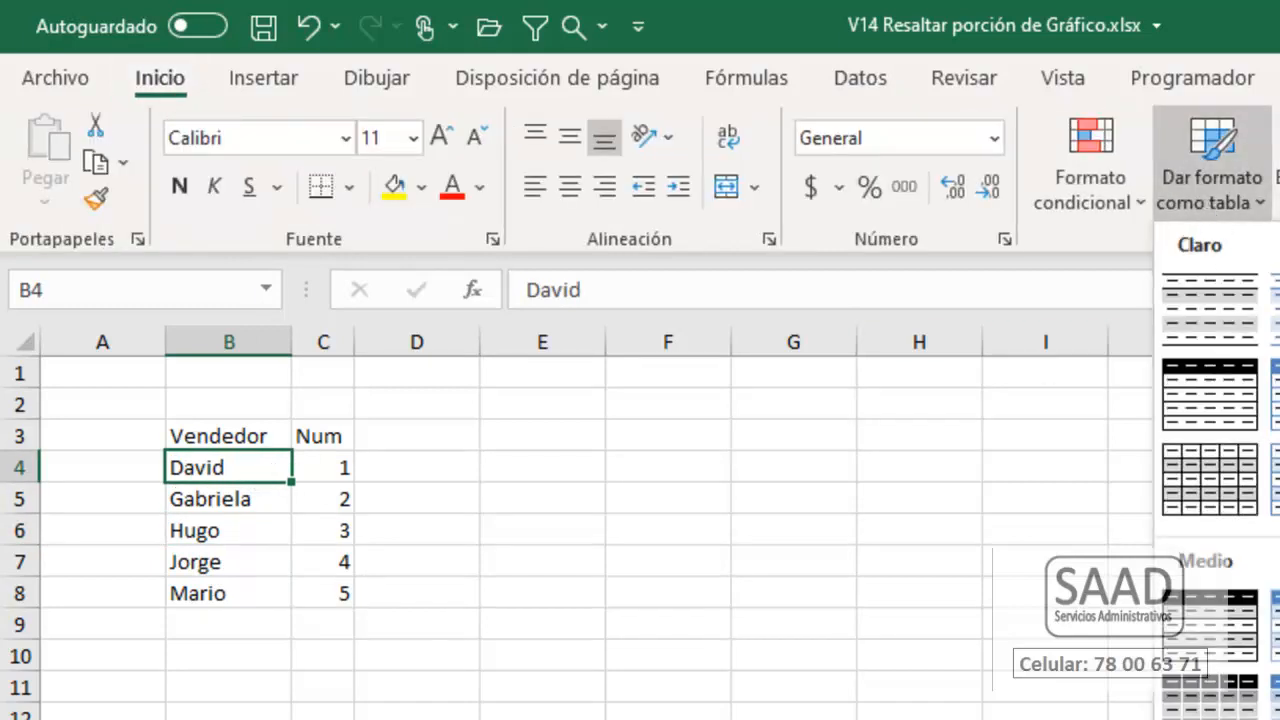
click(1277, 625)
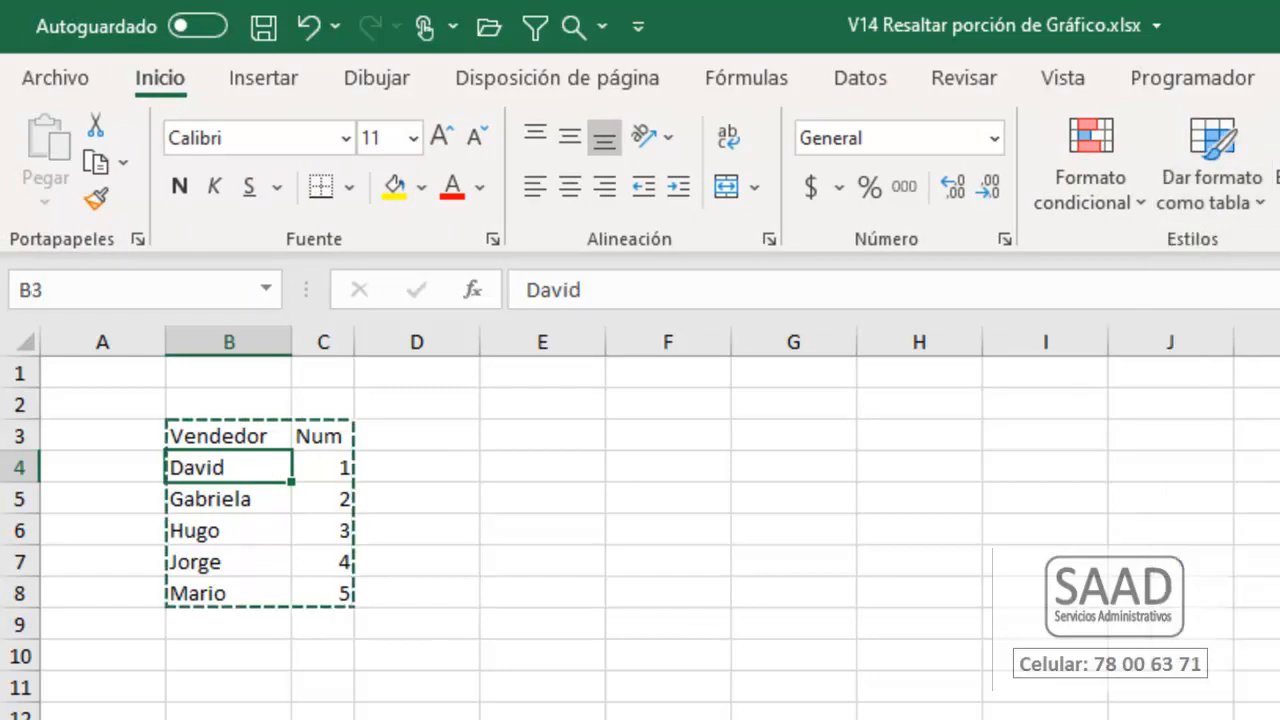
drag(720, 383, 454, 391)
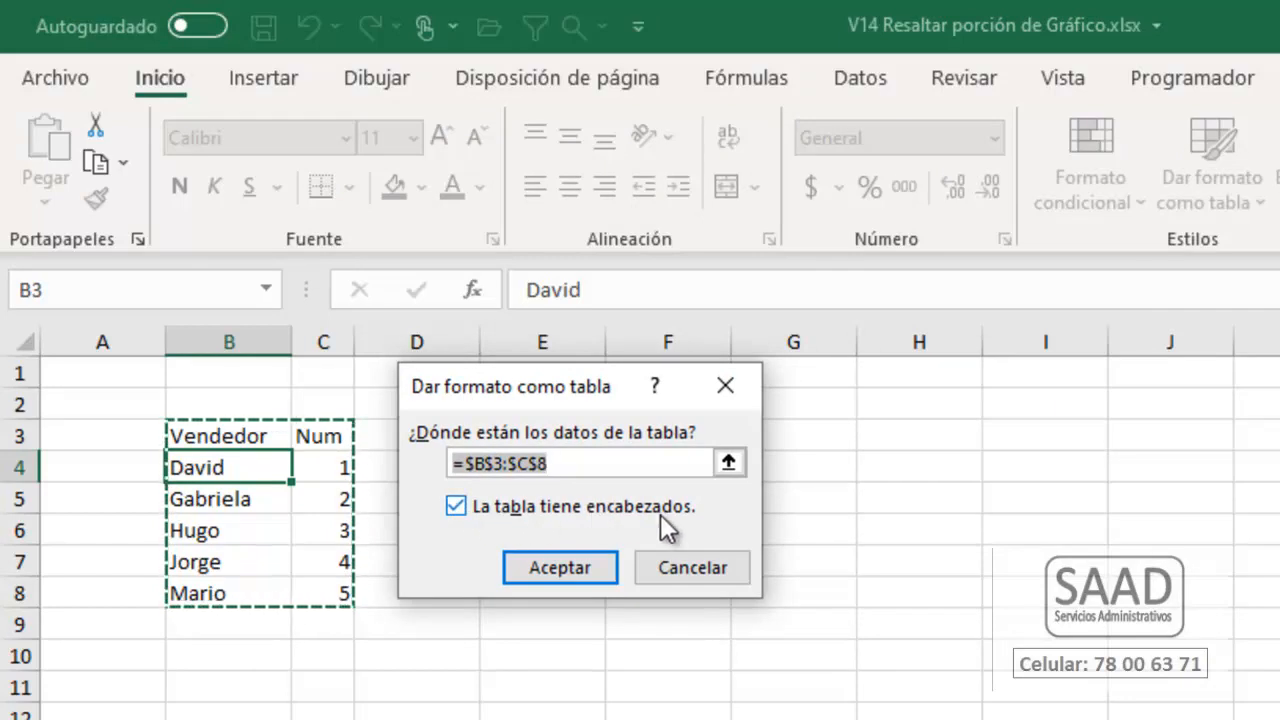
click(574, 569)
Step: Rename the seller table to TablaVendedores
click(123, 158)
click(124, 160)
key(BackSpace)
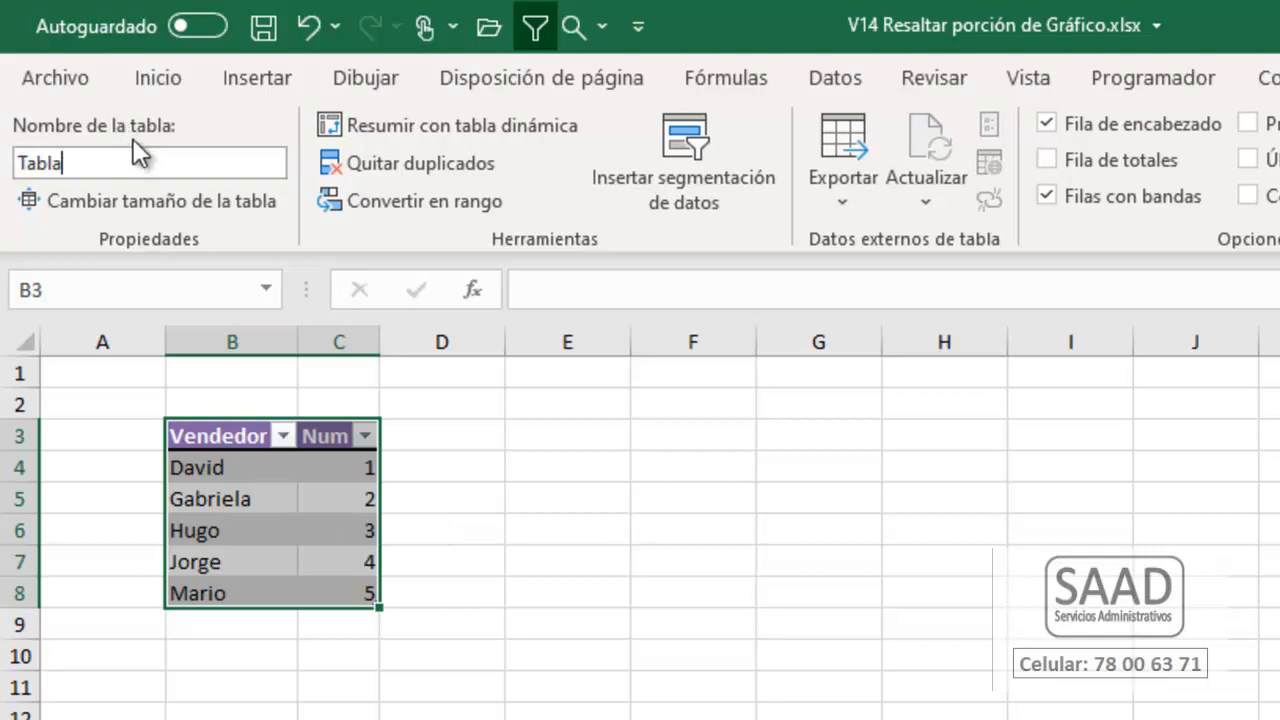
text(Vendedores)
key(Return)
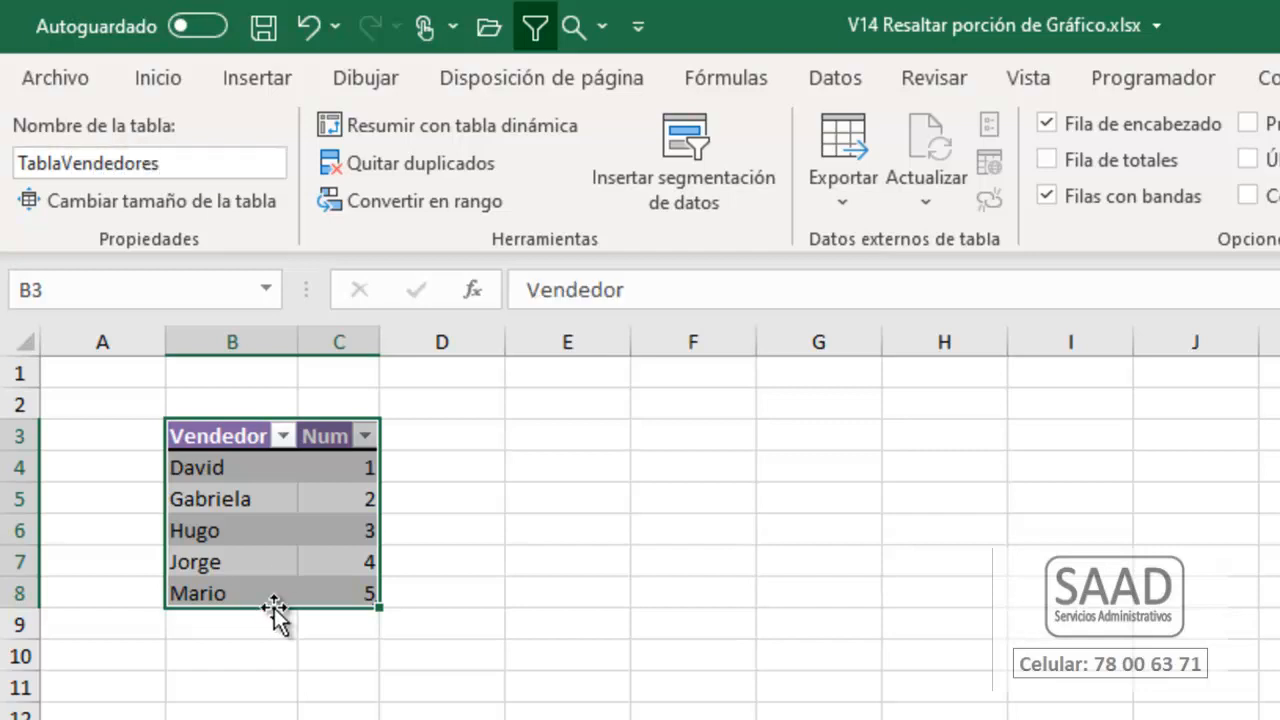
Step: Turn off the banded rows and the header filter buttons of the seller table
click(290, 560)
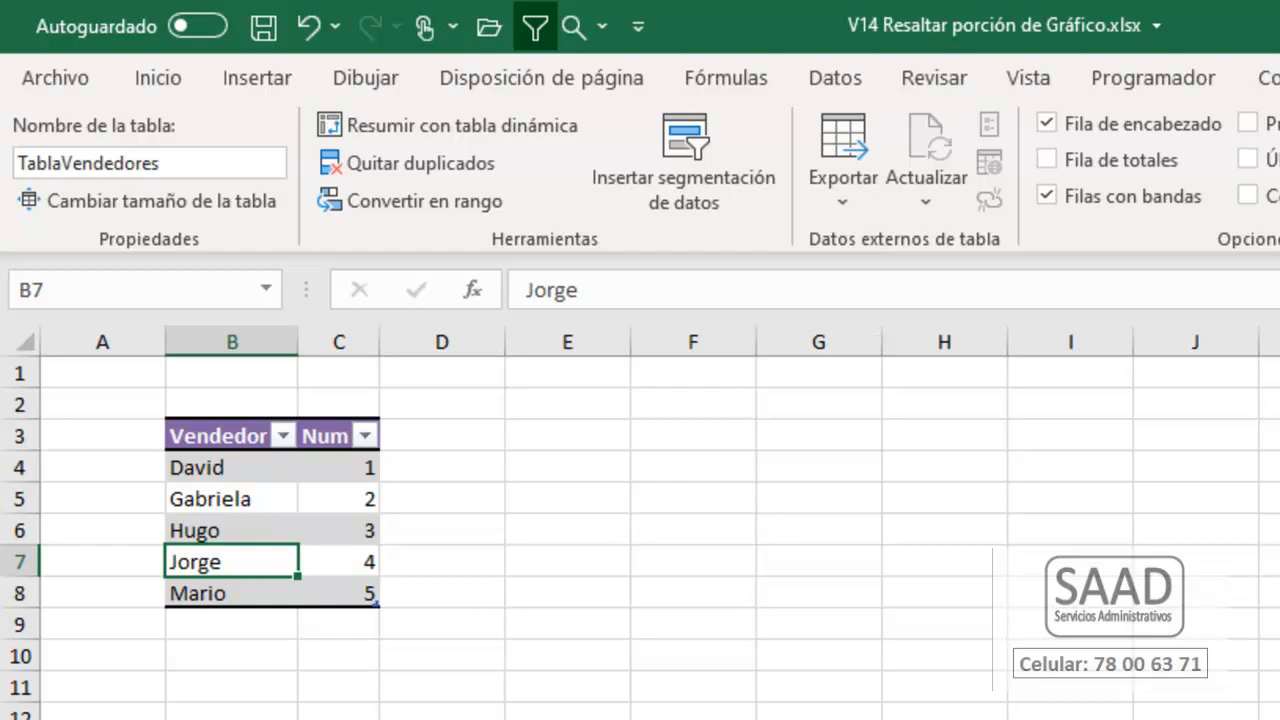
click(1089, 196)
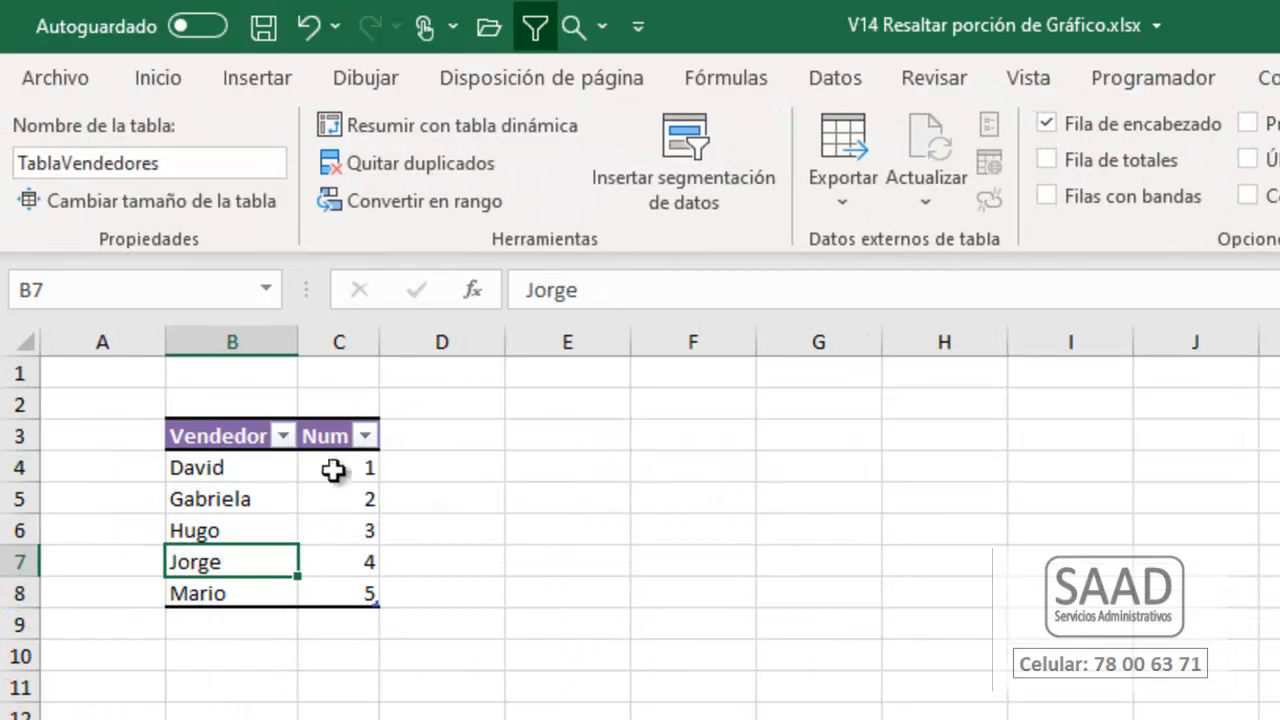
click(848, 80)
click(1064, 150)
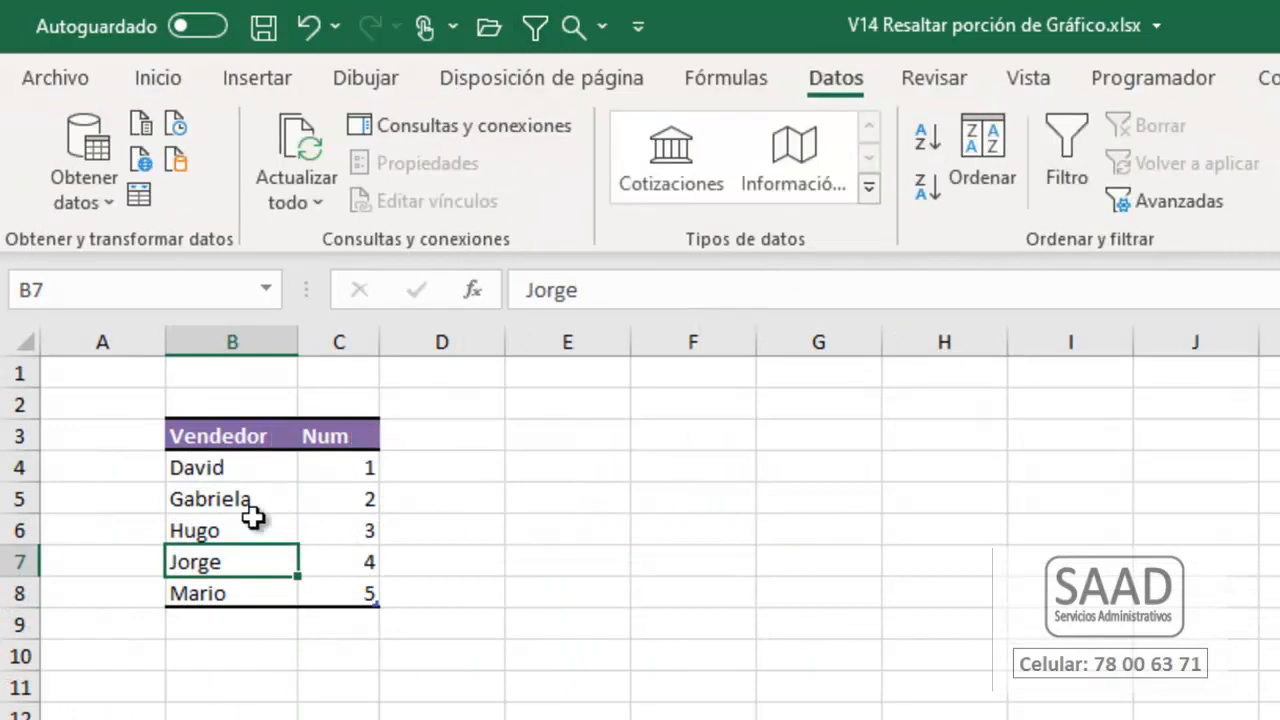
Step: Set the width of column A on the Vendedores sheet to 1
drag(112, 500, 114, 520)
key(alt)
text(fca1)
key(Return)
click(839, 530)
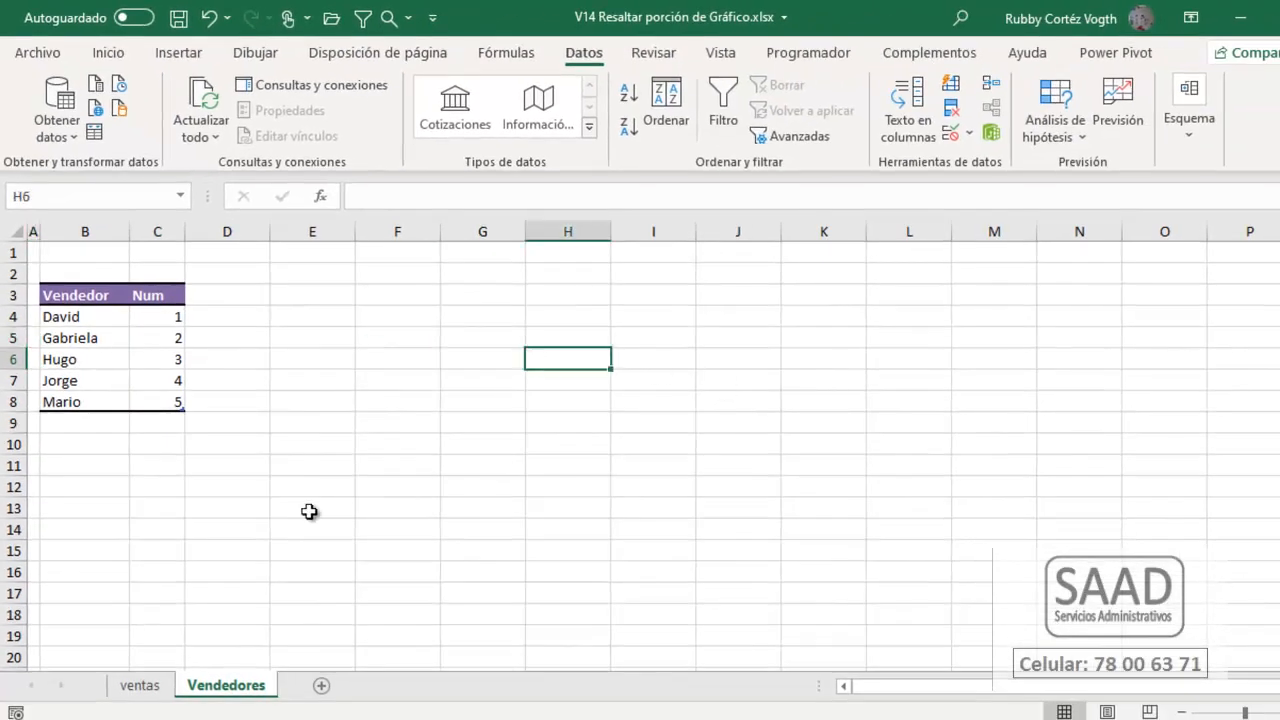
Step: Format the range B3:H6811 on the ventas sheet as a table with headers, using a green light table style
click(168, 687)
click(157, 340)
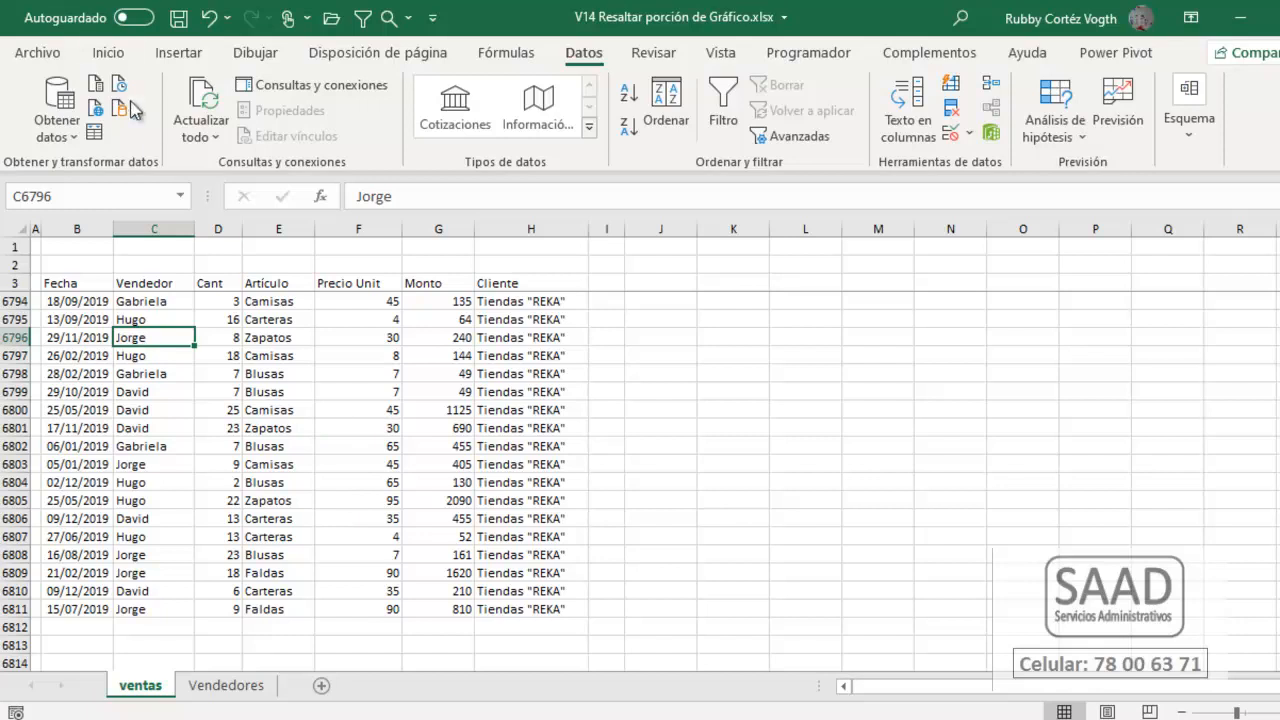
click(108, 52)
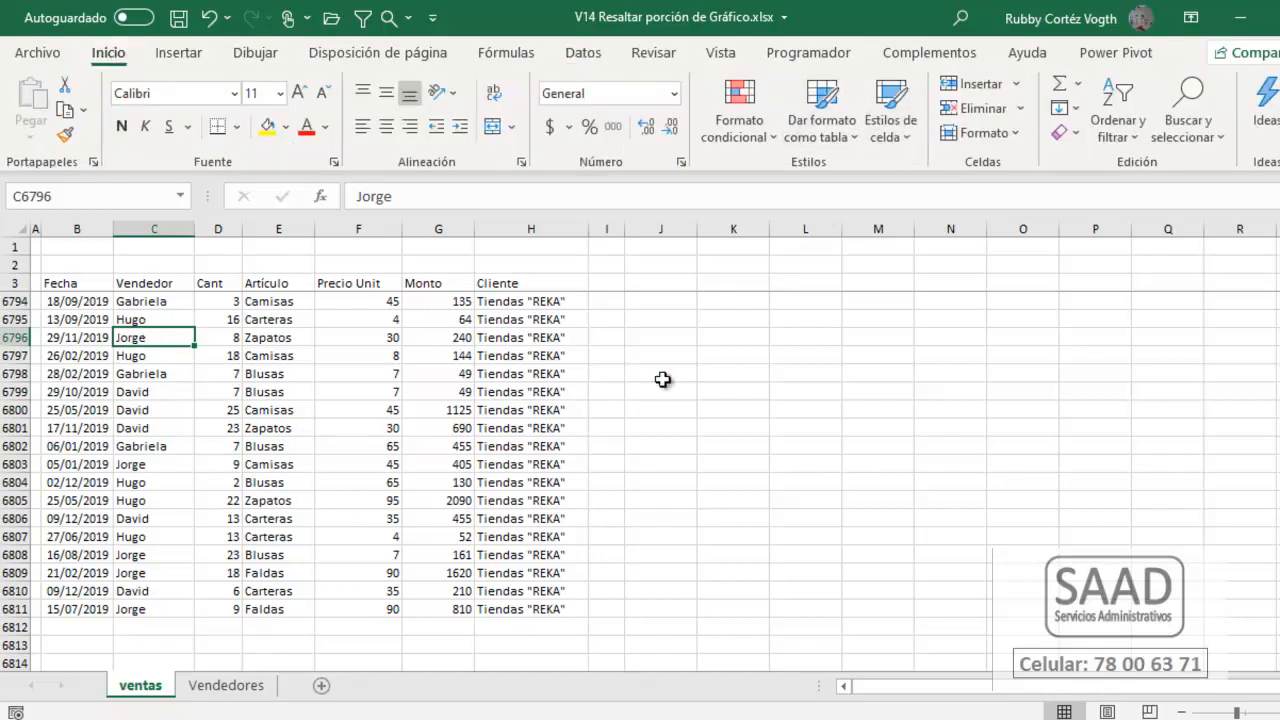
click(824, 130)
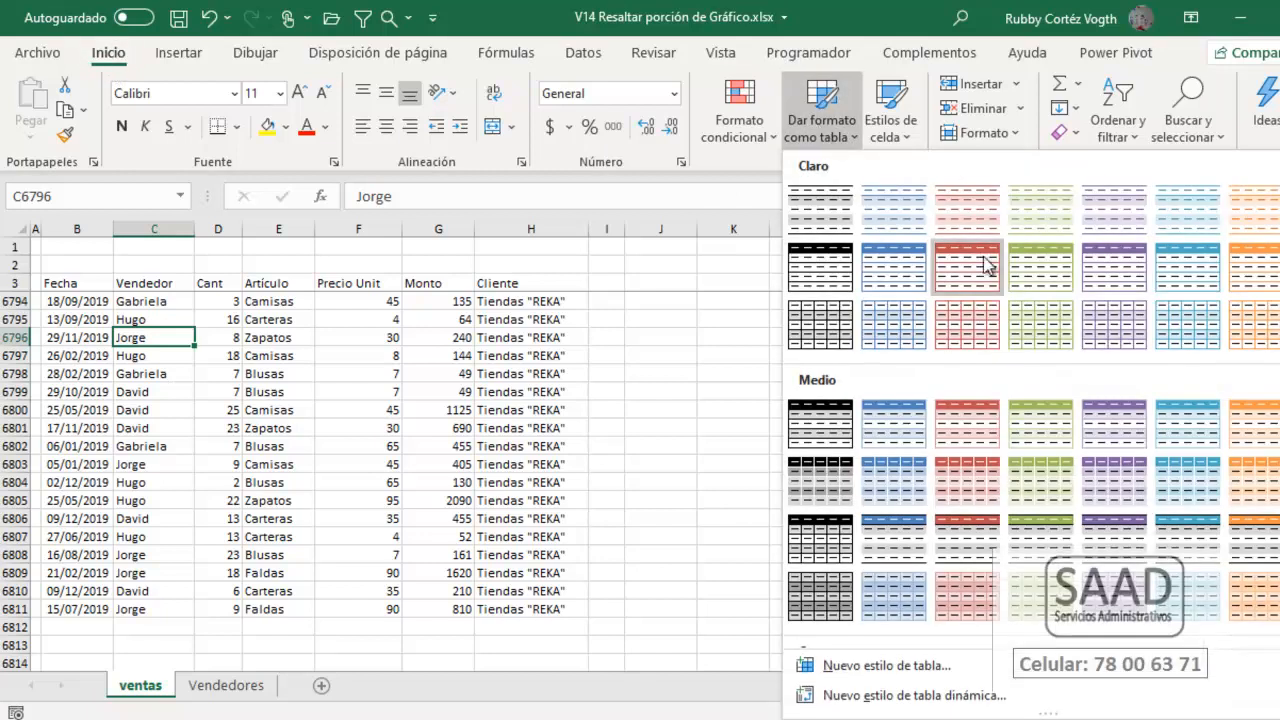
click(1034, 341)
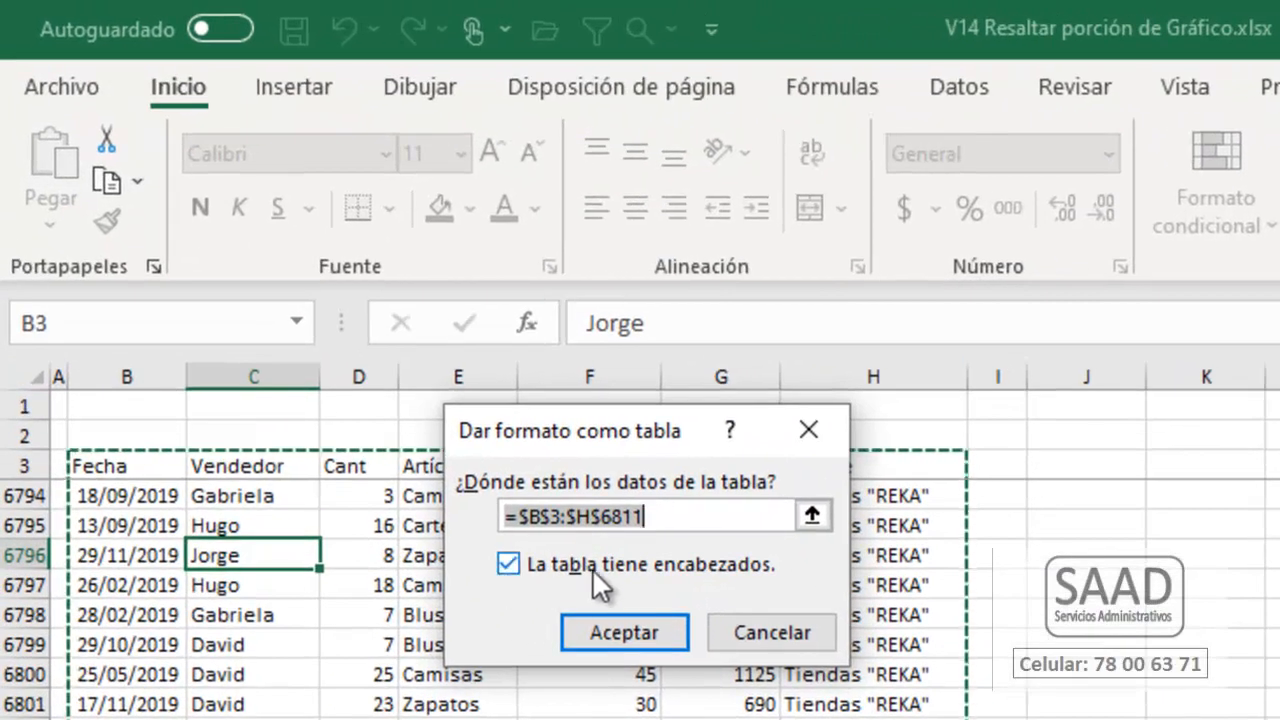
click(589, 624)
Step: Rename the sales table to TablaVentas
click(102, 185)
click(135, 185)
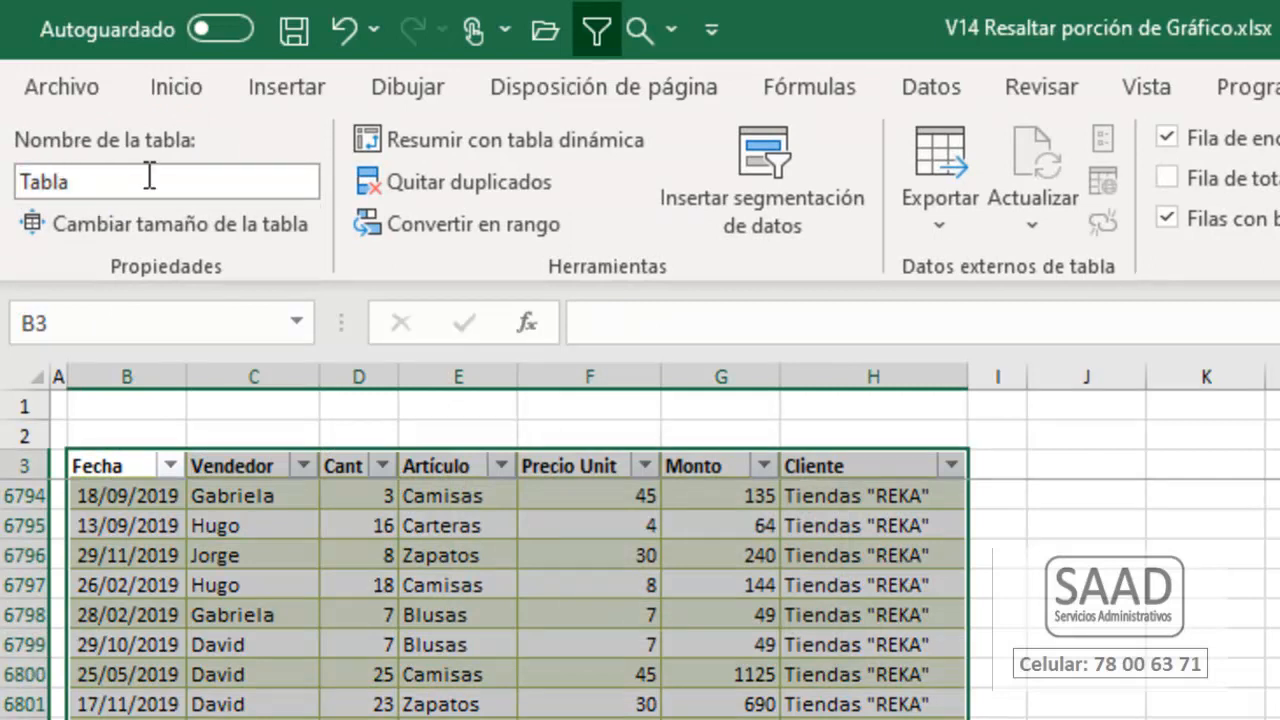
key(Return)
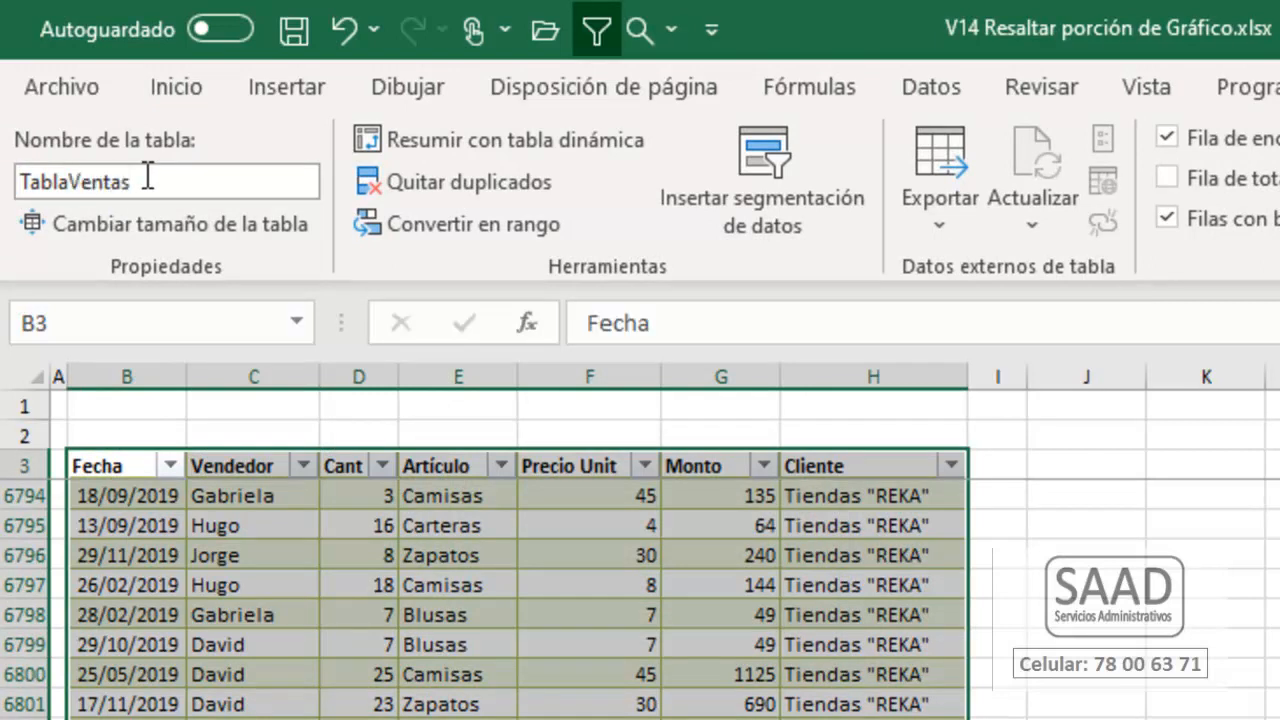
Step: Turn off the banded rows and the header filter buttons of the sales table
click(491, 674)
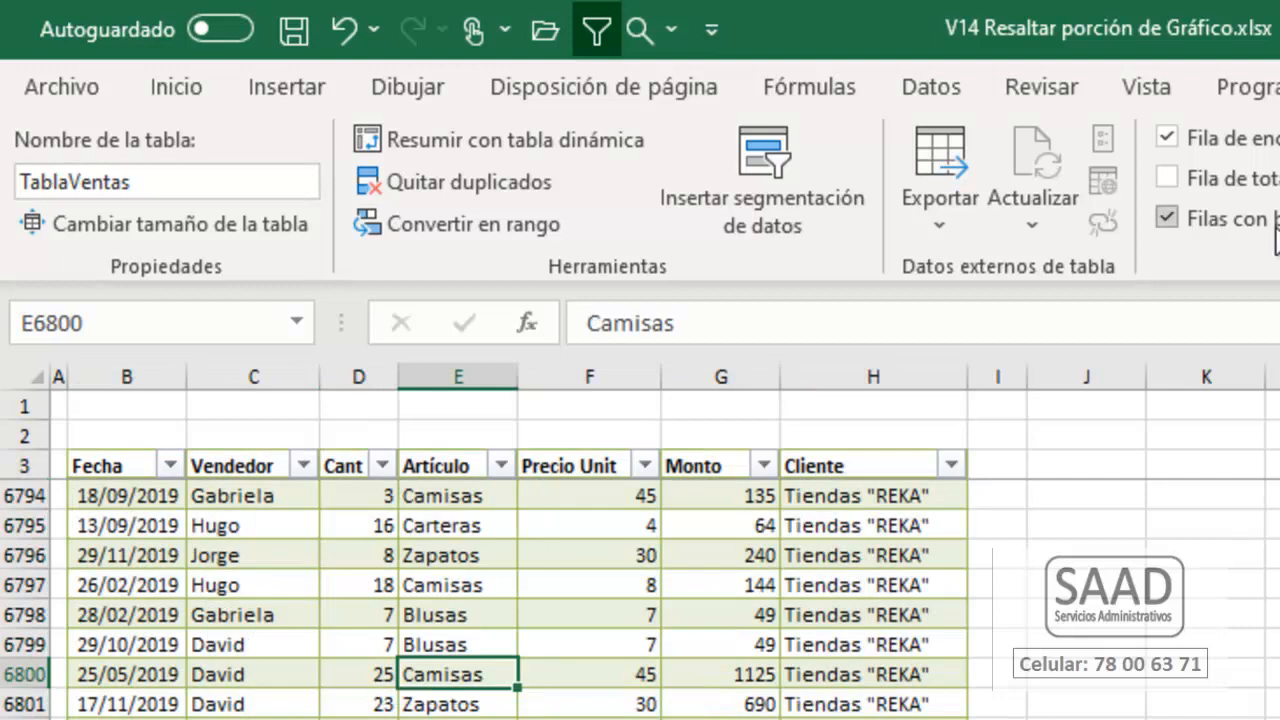
click(1167, 217)
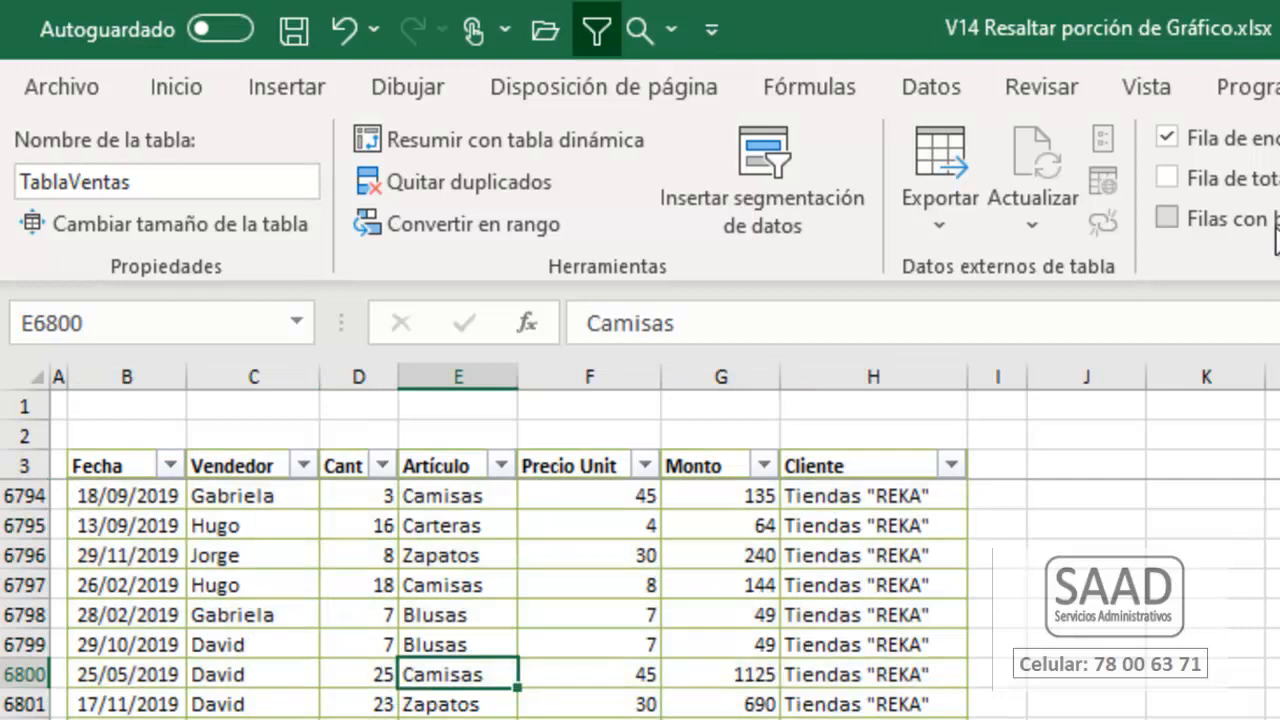
click(949, 80)
click(1184, 195)
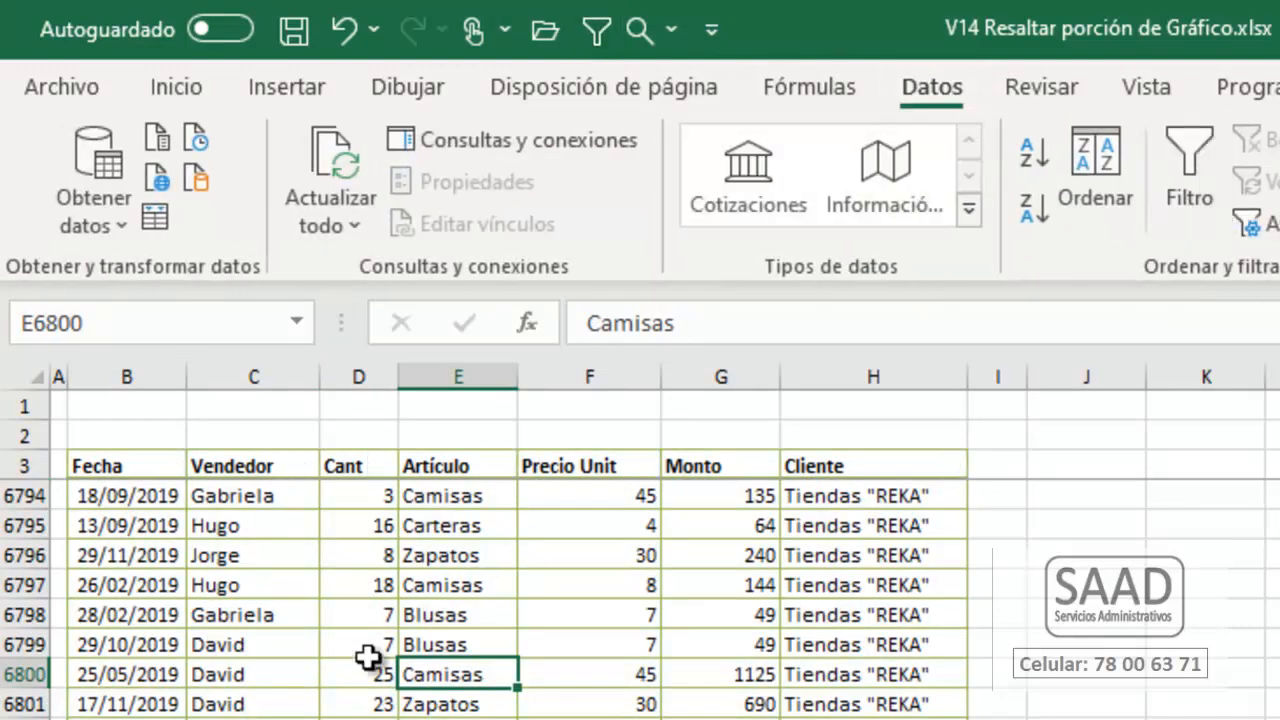
Step: Set the width of the Precio Unit column to 5
click(631, 466)
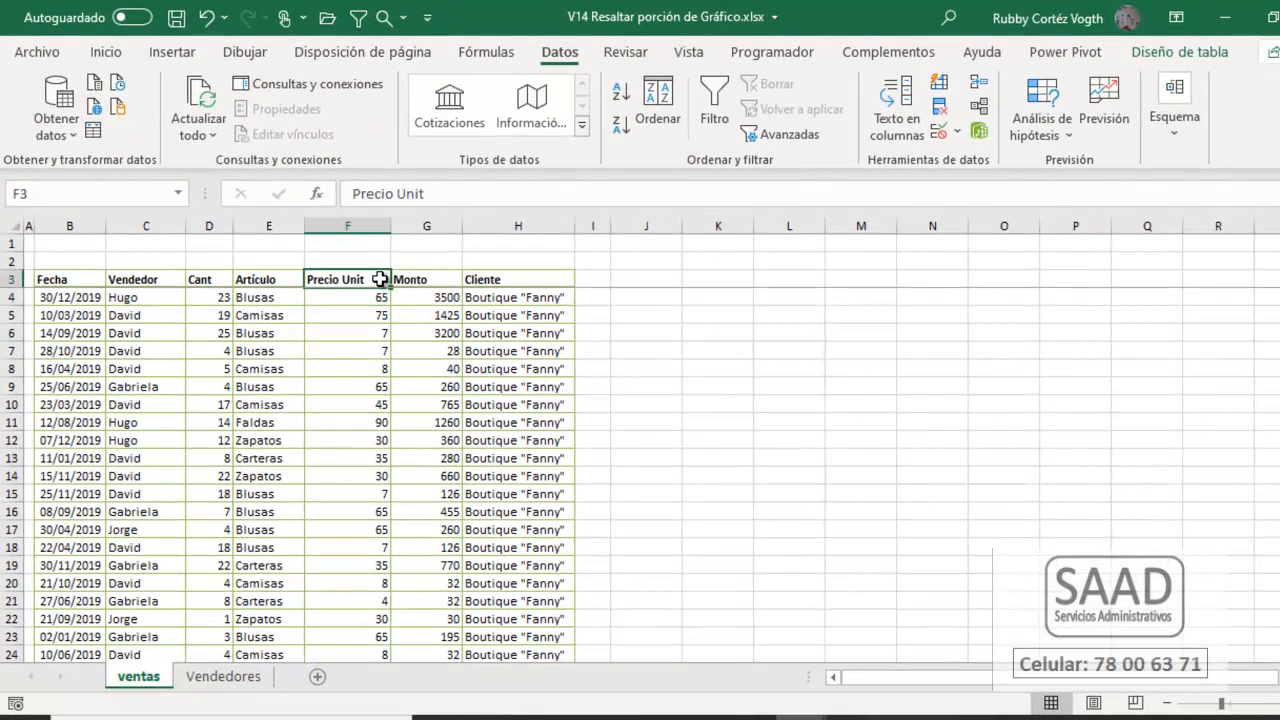
key(alt+o)
text(ca5)
key(Return)
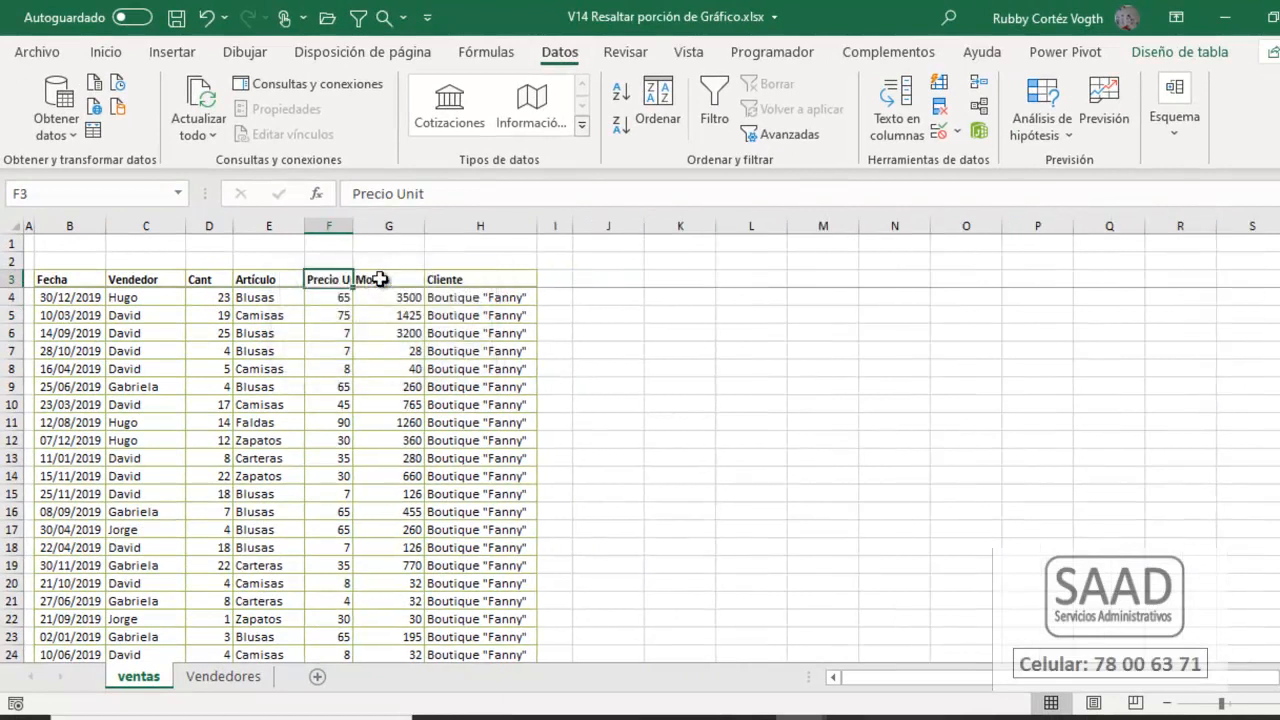
Step: Make the Monto column slightly narrower through its column width setting
click(380, 279)
key(alt+o)
key(c)
key(a)
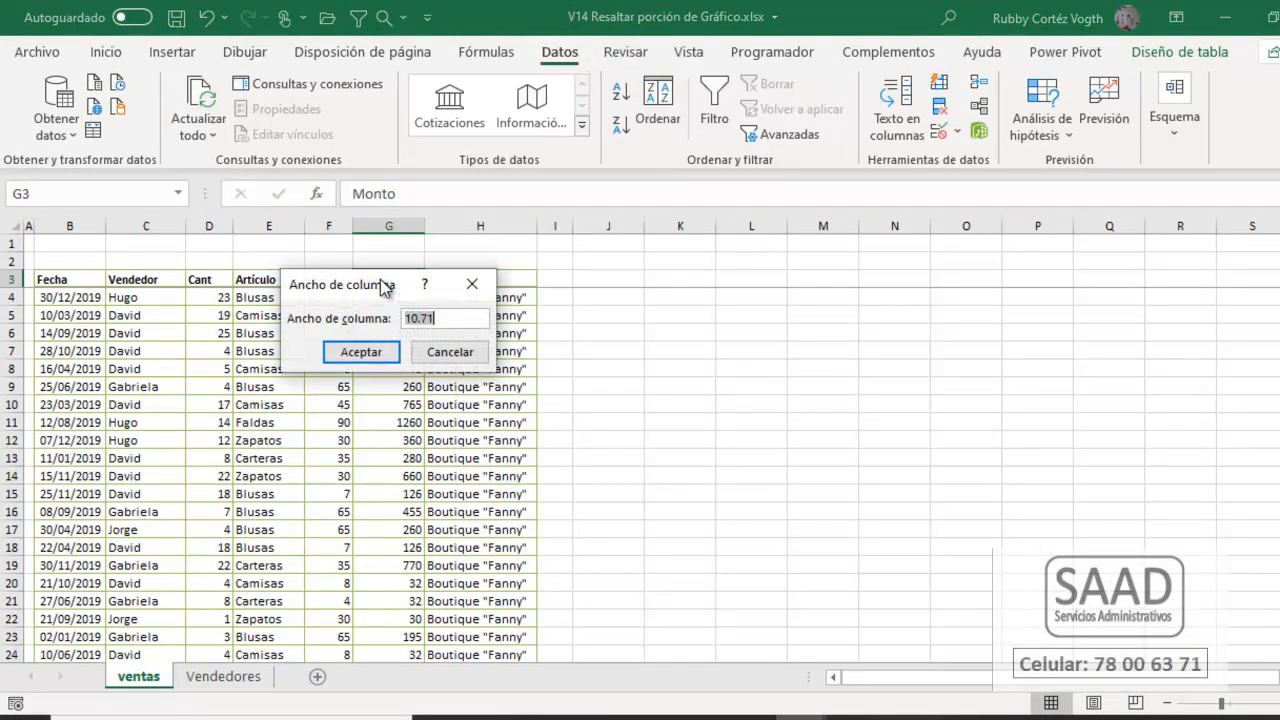
key(Return)
Step: Format all values in the Monto column as numbers with a thousands separator and two decimals
key(Down)
key(ctrl+shift+Down)
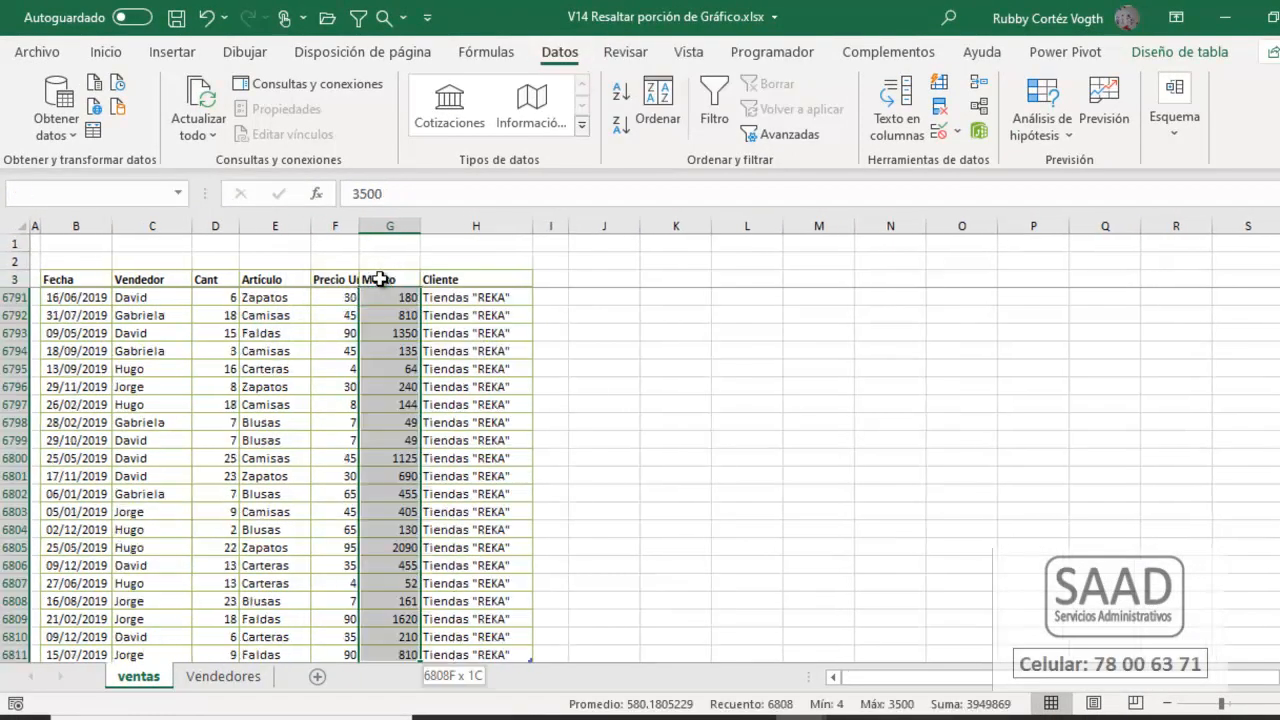
key(ctrl+shift+1)
click(380, 279)
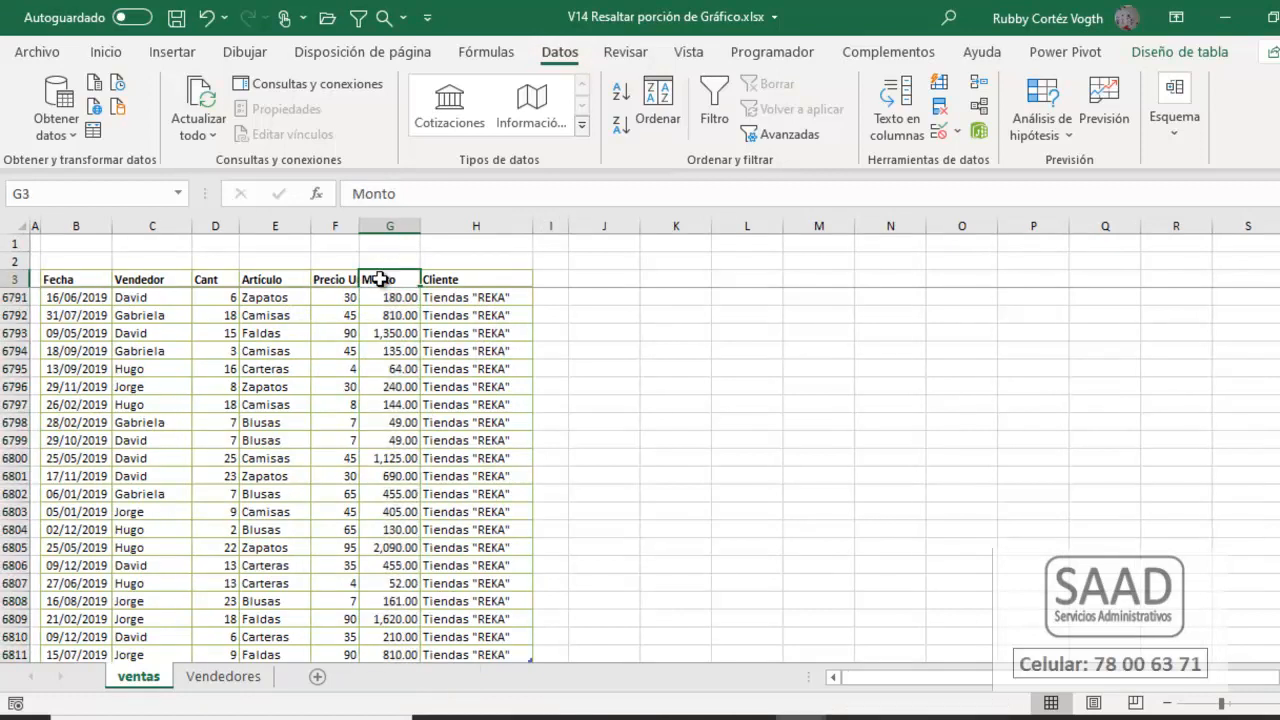
Step: Shorten the Precio Unit header in cell F3 to Precio
key(Down)
key(Up)
key(Left)
key(Down)
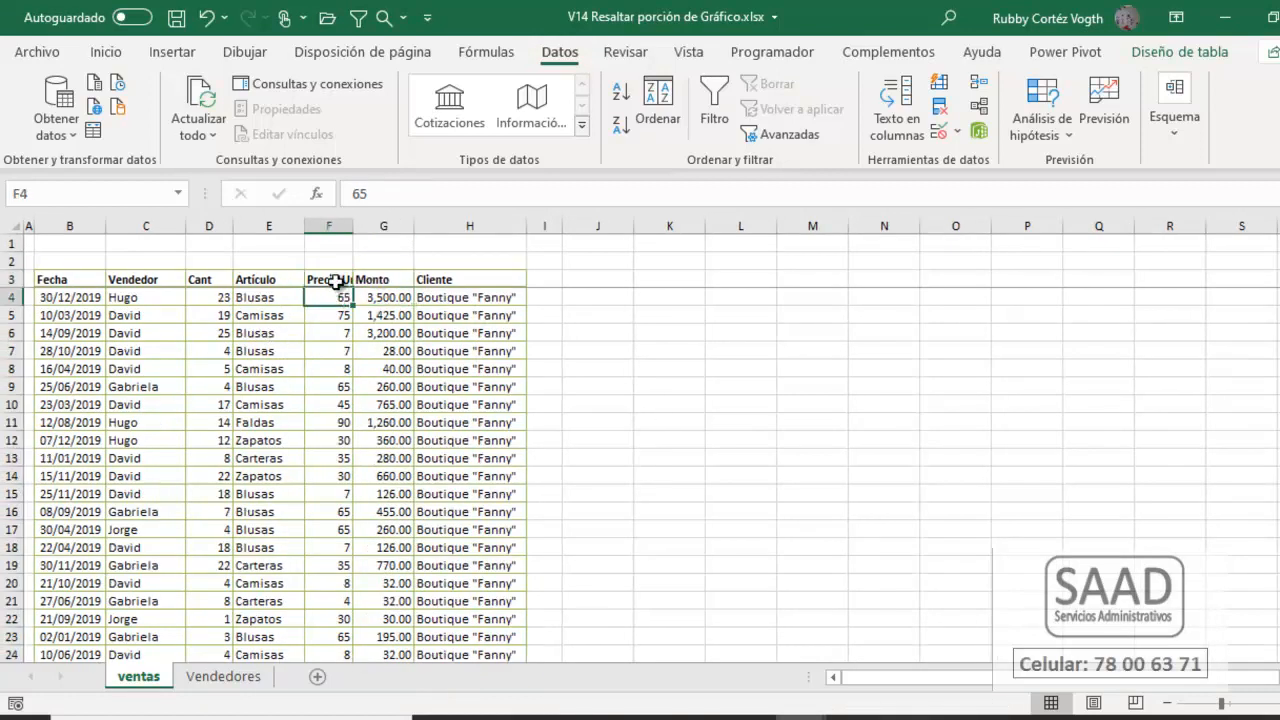
key(Up)
click(457, 196)
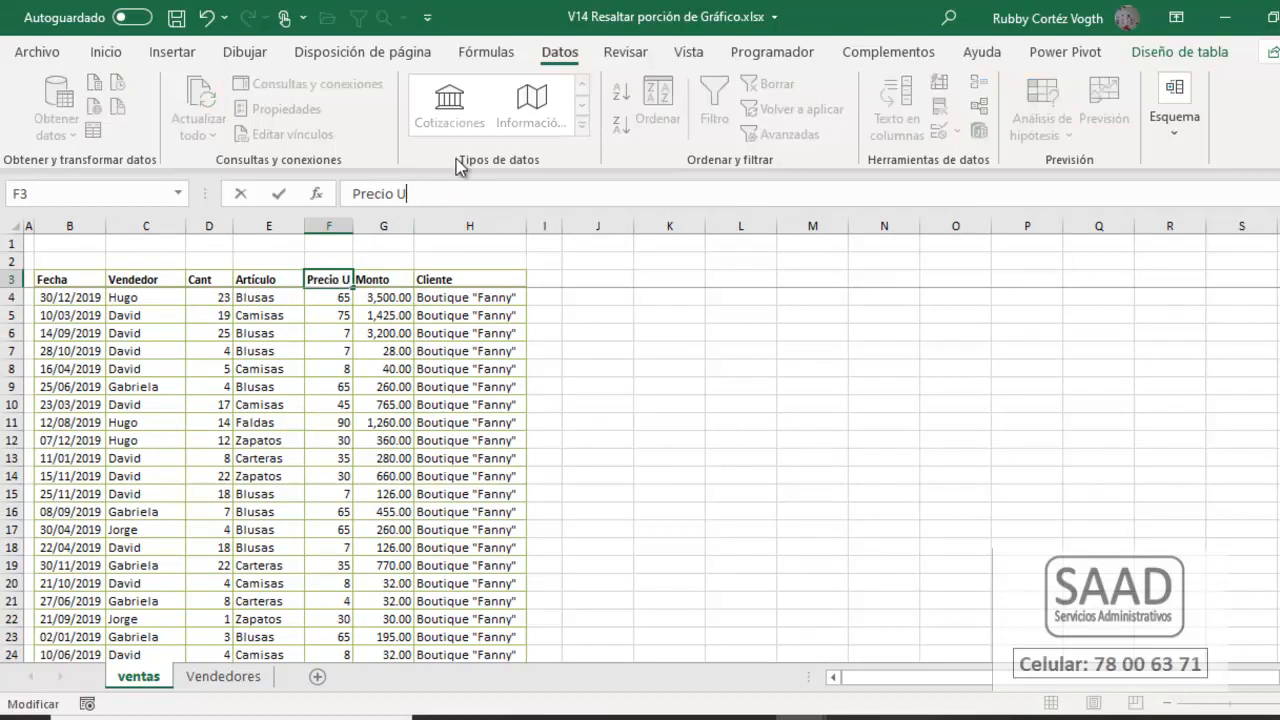
key(Return)
Step: Add a new table column headed Mes in cell I3, beside the Cliente column
key(Up)
key(Left)
key(Left)
key(Left)
key(Left)
key(Right)
key(Right)
key(Right)
key(Right)
key(Right)
key(Right)
key(Right)
key(Right)
key(Left)
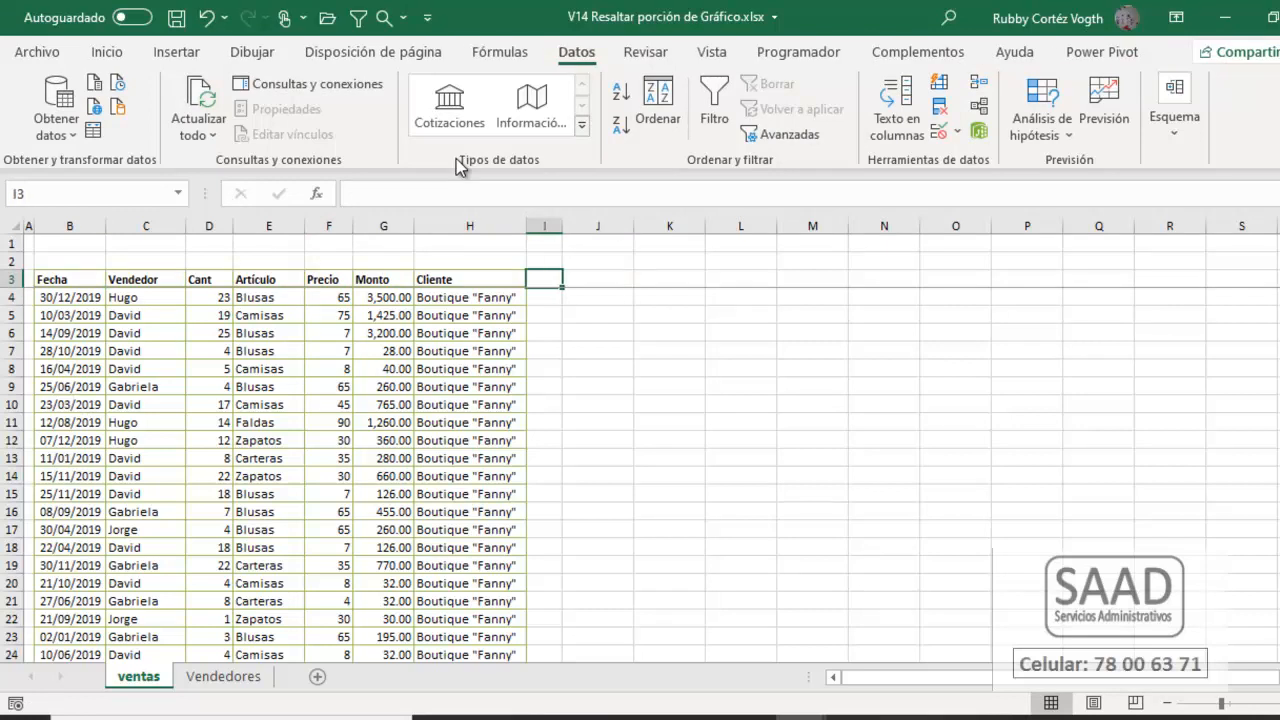
text(Mes)
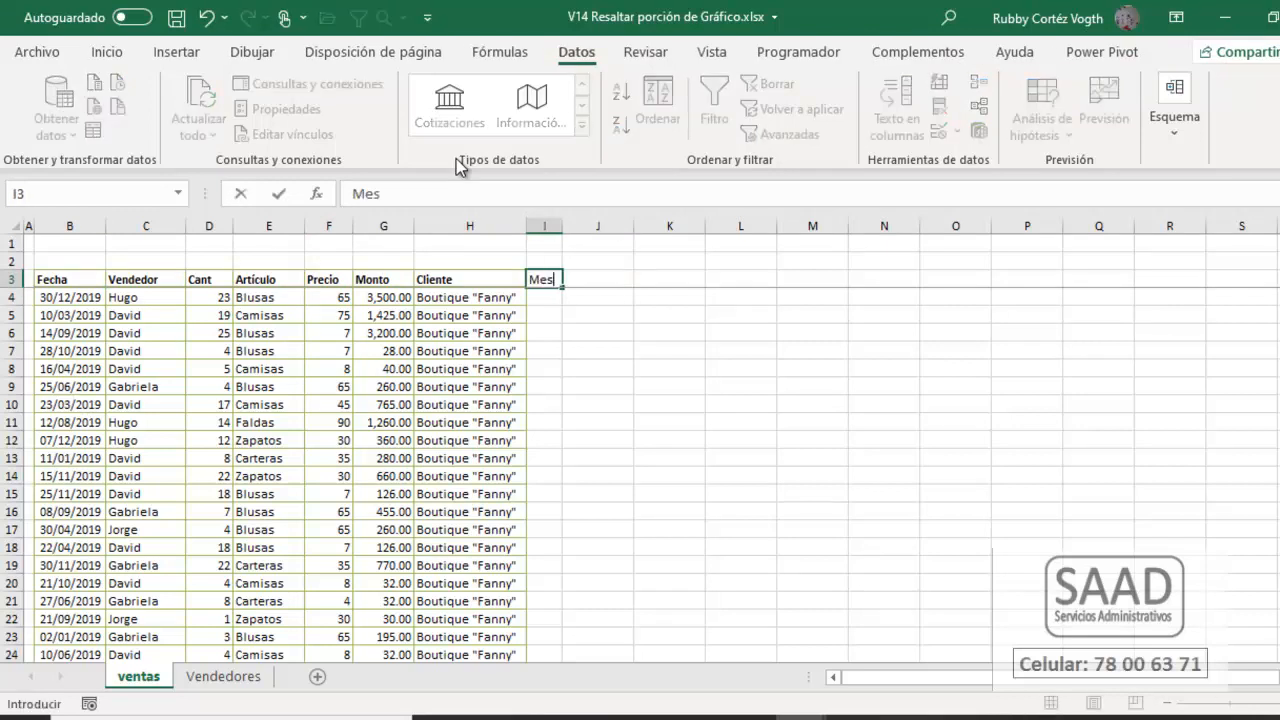
key(Return)
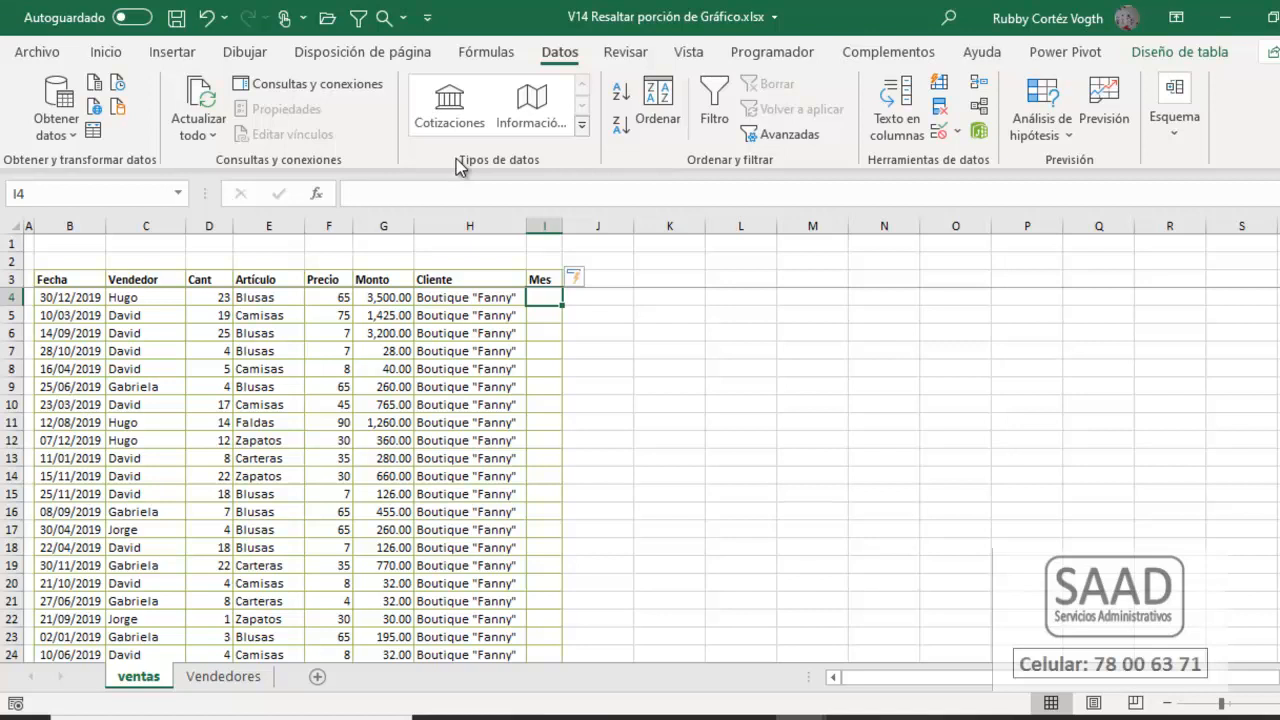
Step: Fill the Mes column with the abbreviated month of each date by entering =TEXTO( B4 ; "mmm" ) in cell I4
text(text)
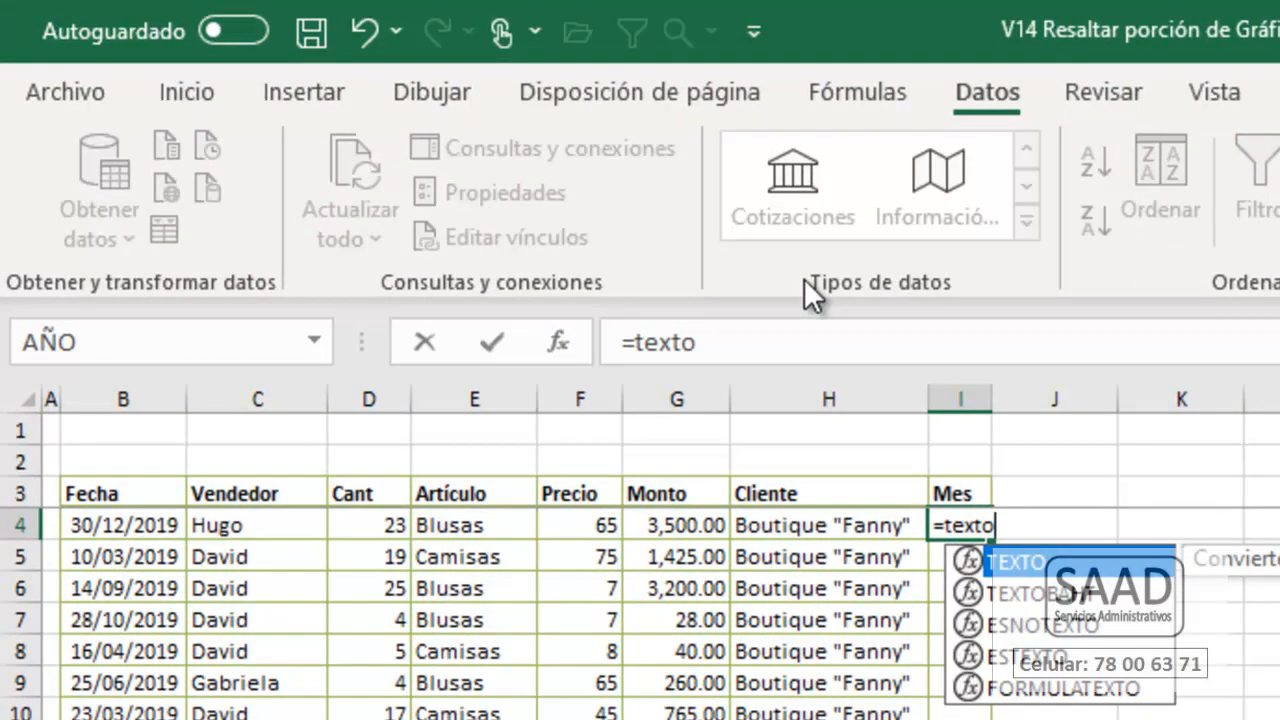
text(o)
key(Tab)
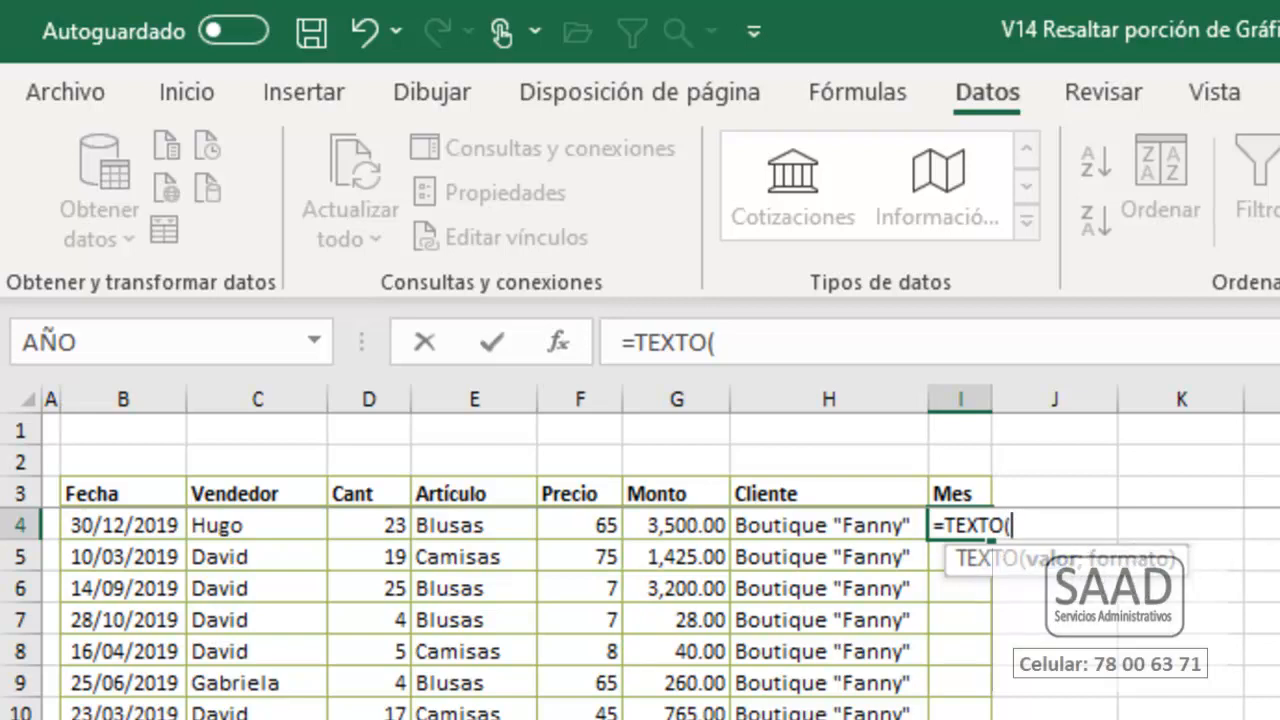
text(B4 ; "mmm)
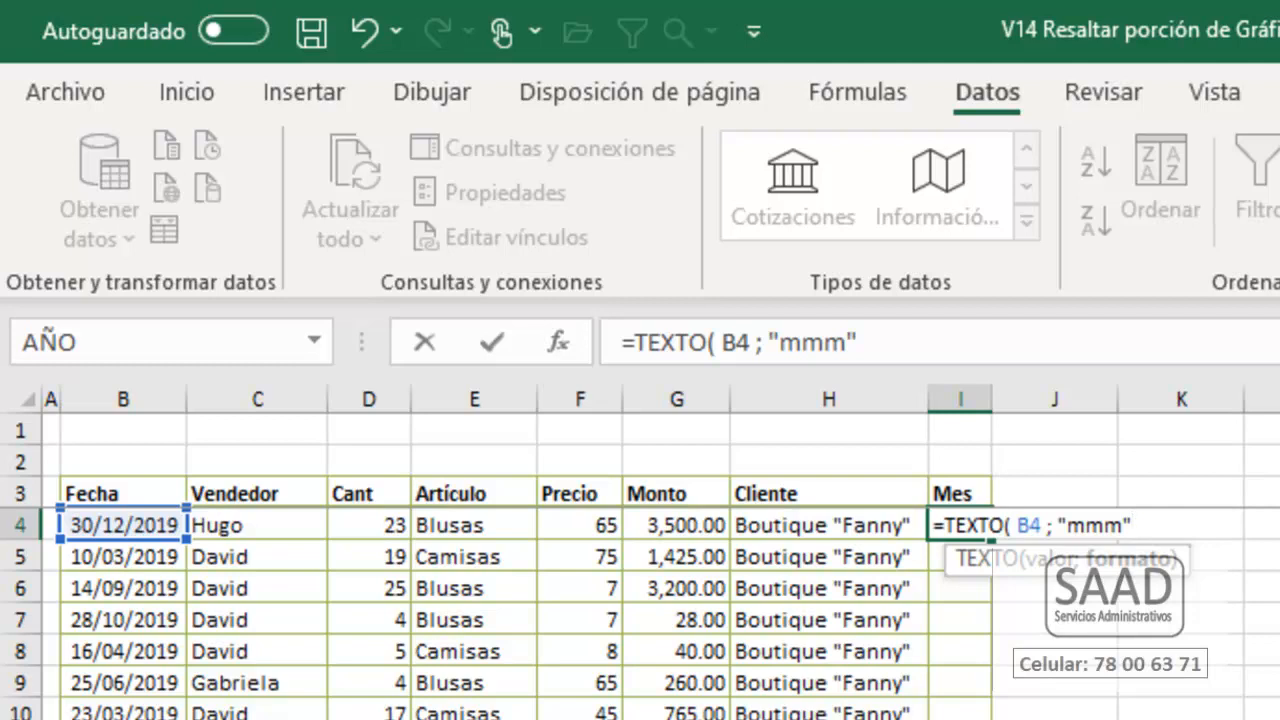
text(" ))
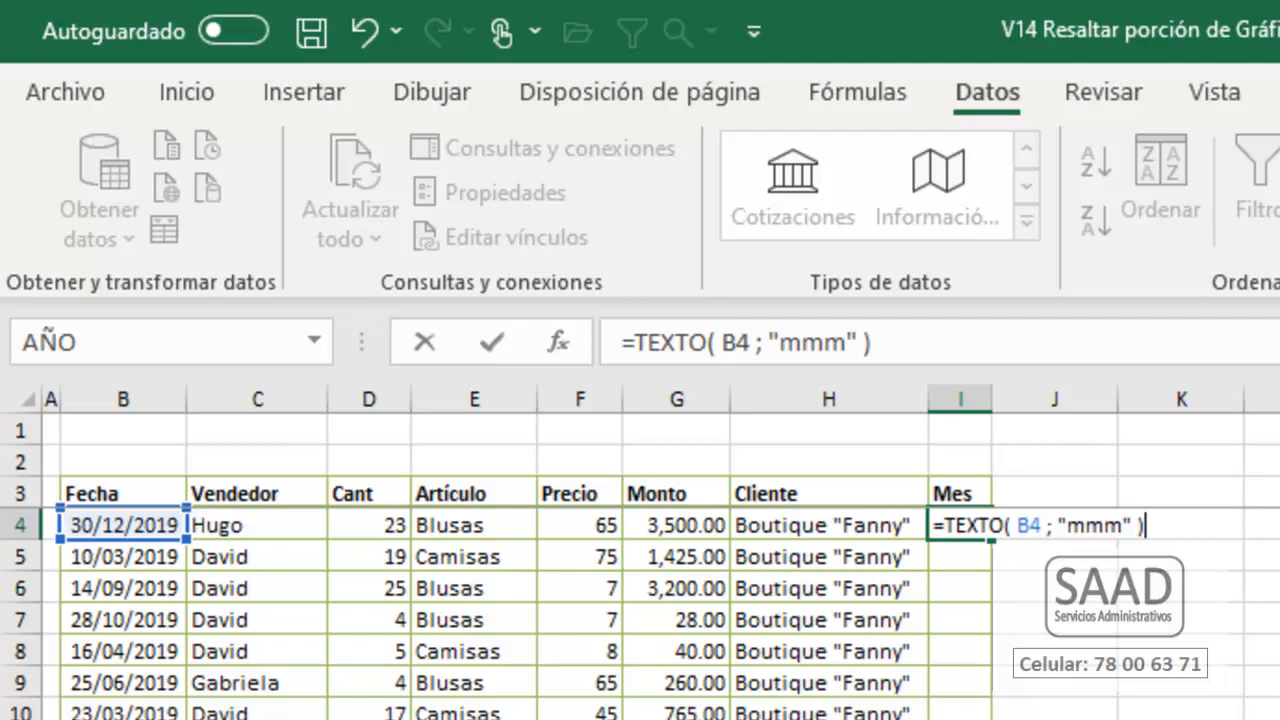
key(Return)
Step: Check the months in the Mes column against the dates in the Fecha column
key(Up)
key(Up)
key(Down)
key(Down)
key(Down)
key(Down)
key(Down)
key(Down)
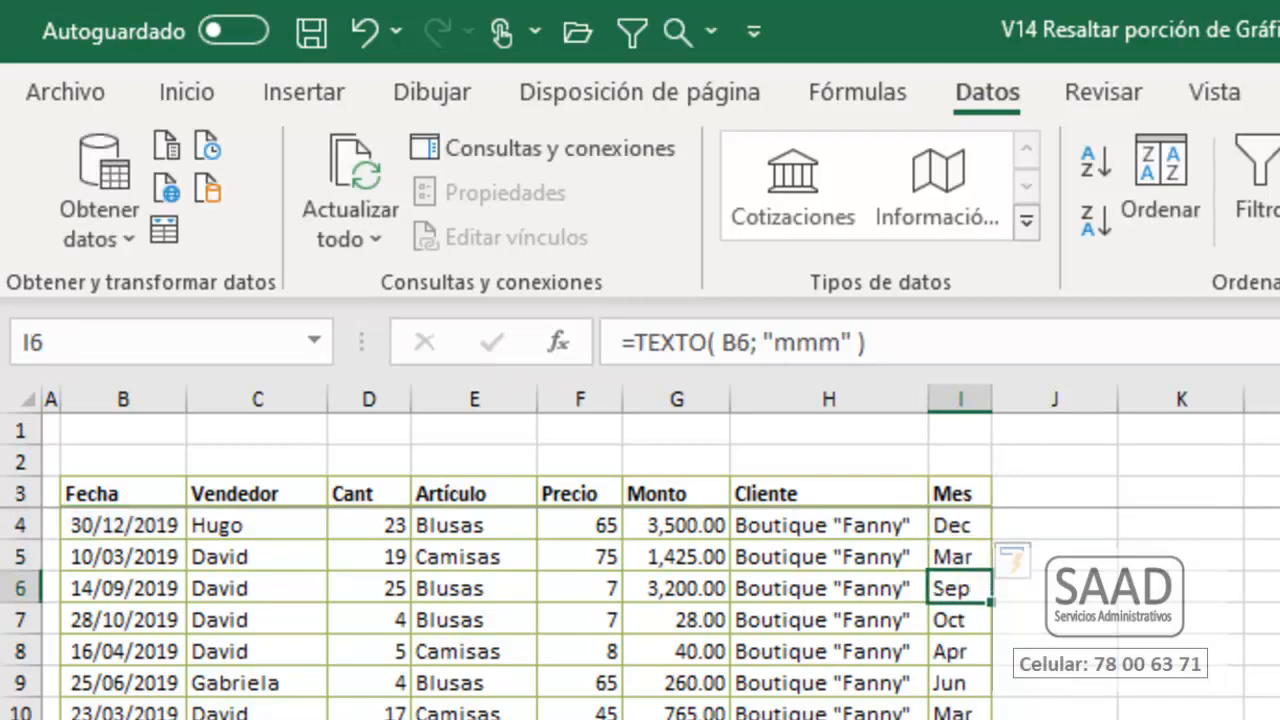
key(Up)
key(Up)
key(Up)
key(Up)
key(Left)
key(Left)
key(Left)
key(Left)
key(Left)
key(Left)
key(Left)
key(Up)
key(Down)
key(Up)
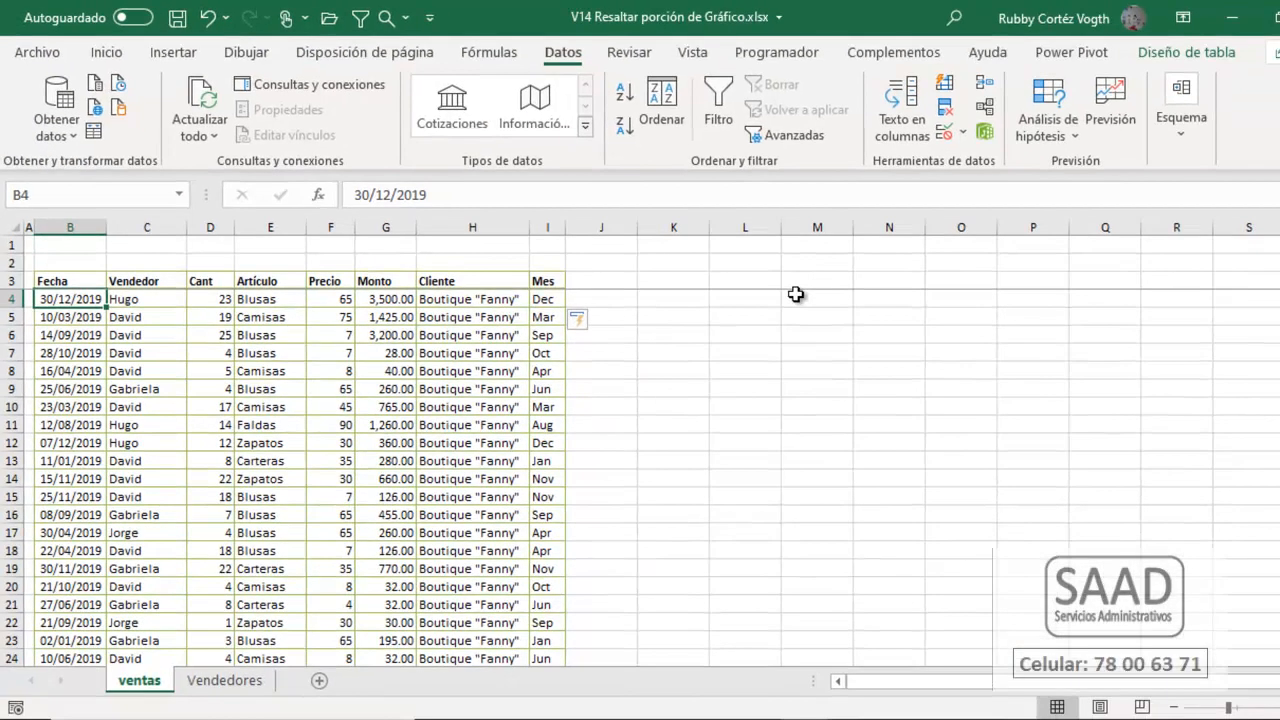
Step: Add a new blank worksheet between the ventas and Vendedores sheets
click(262, 408)
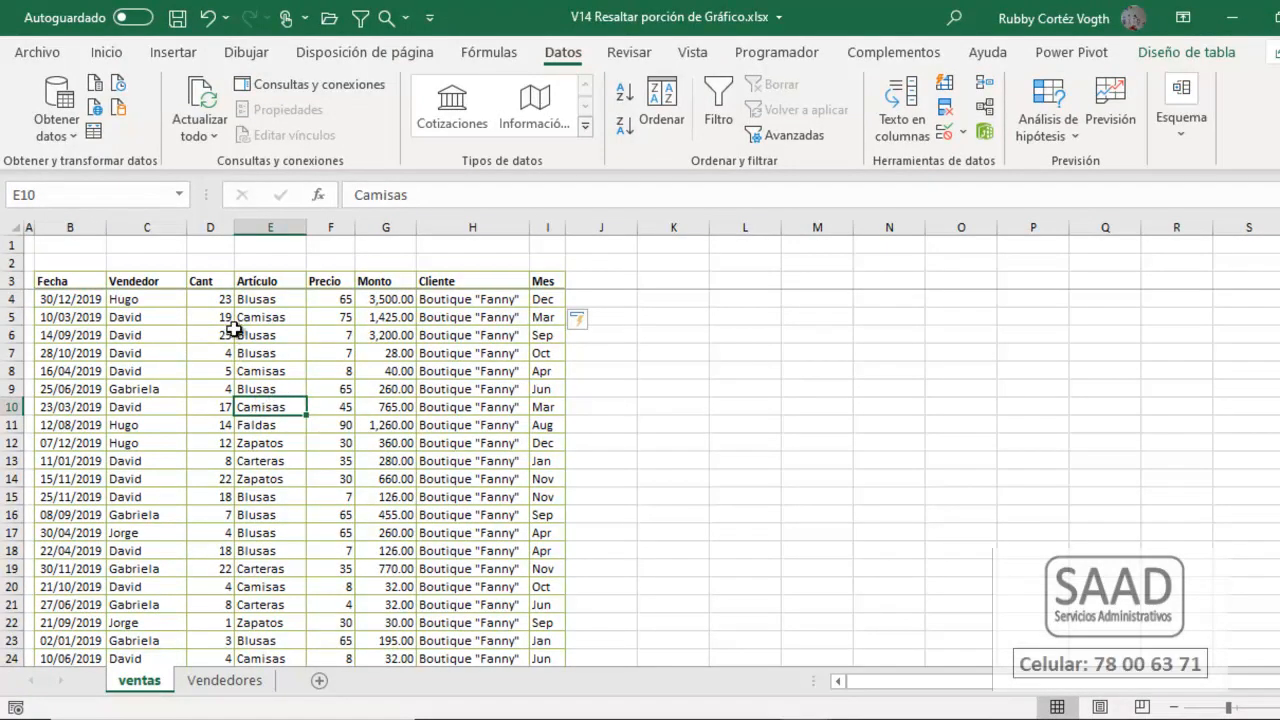
click(370, 336)
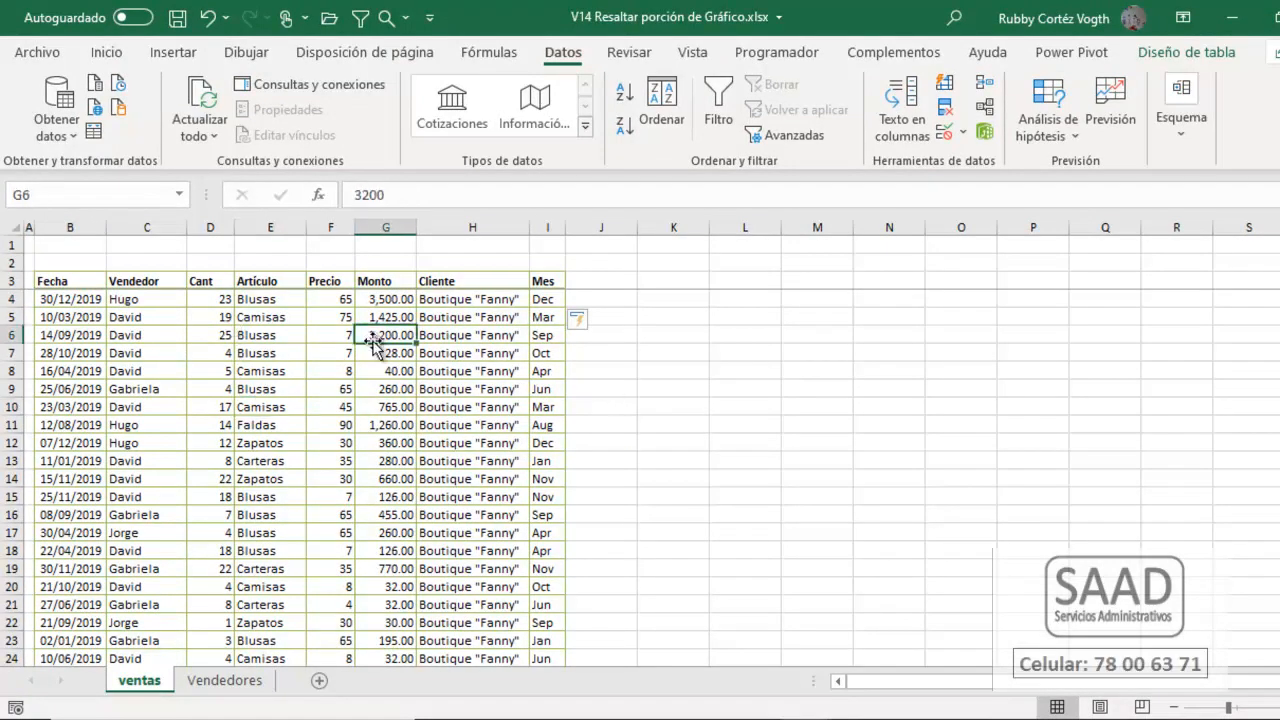
click(96, 300)
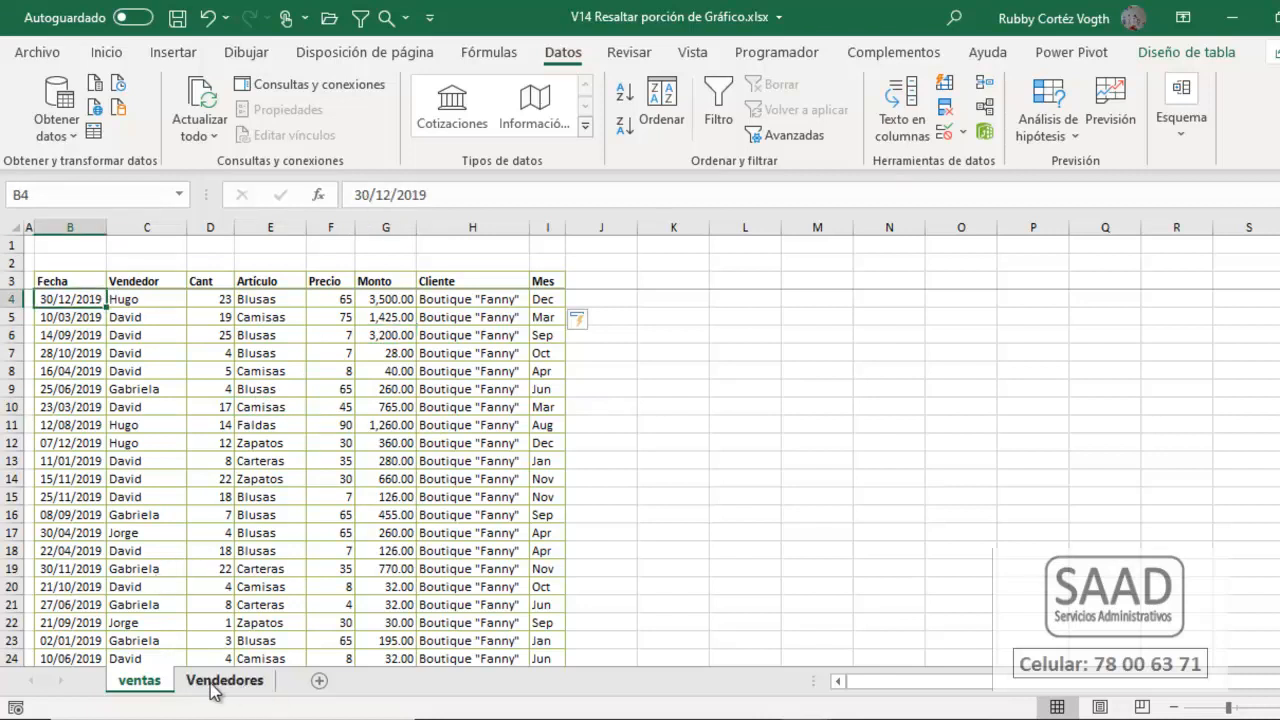
click(319, 680)
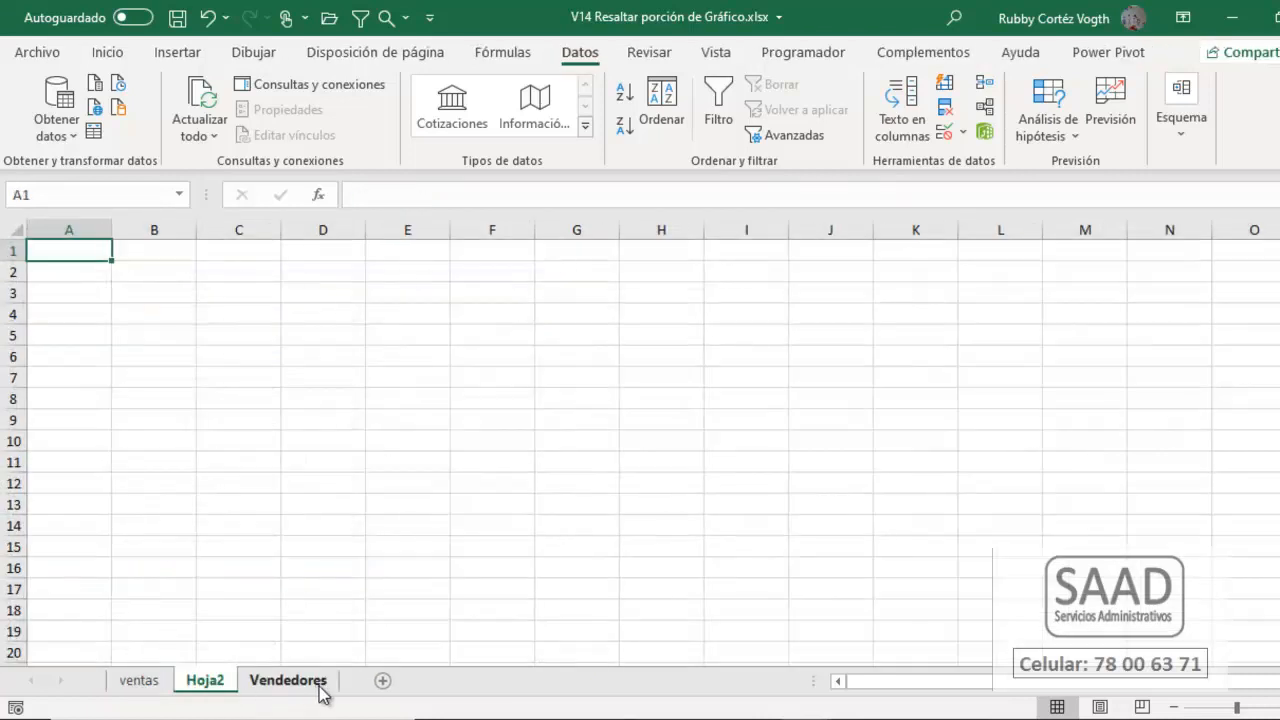
Step: Enter the heading Mes in cell B3 of the new sheet and the month Jan in B4
click(122, 296)
text(M)
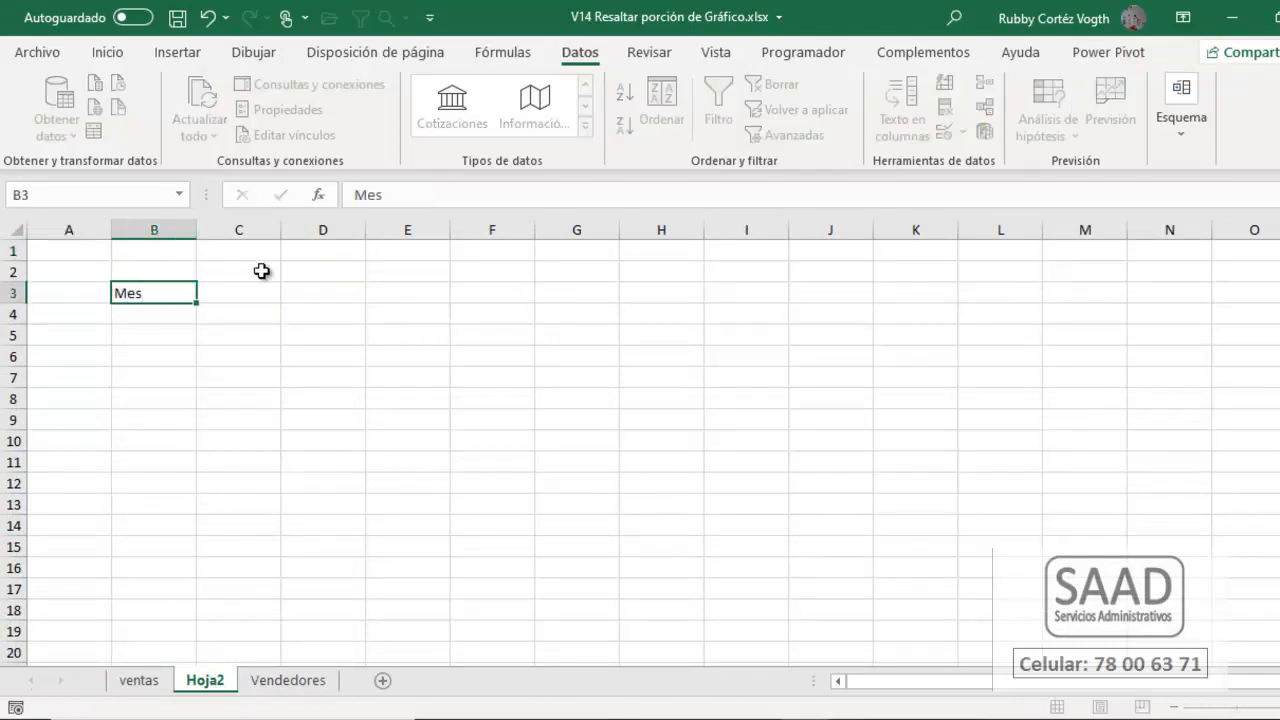
text(es)
key(Return)
text(Ja)
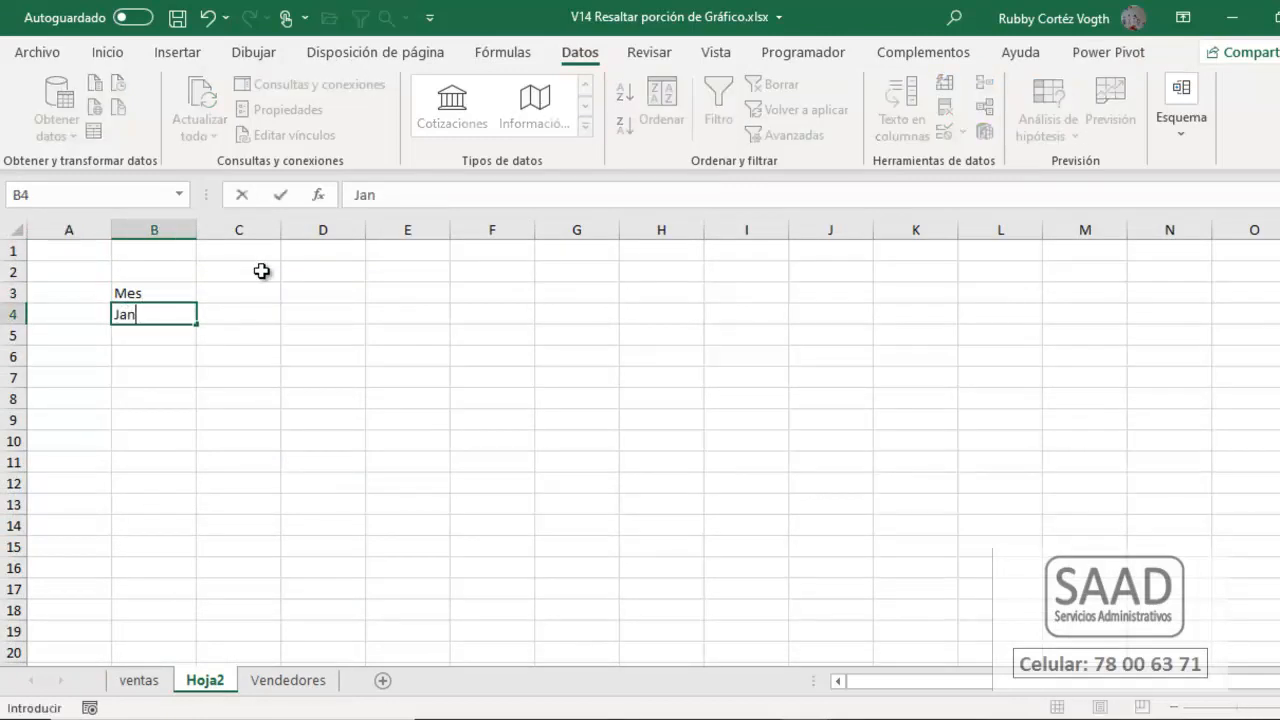
text(n)
key(Return)
Step: Compare the month abbreviations in the ventas sheet and fill the series from Jan to Dec down cells B4 to B15
click(139, 680)
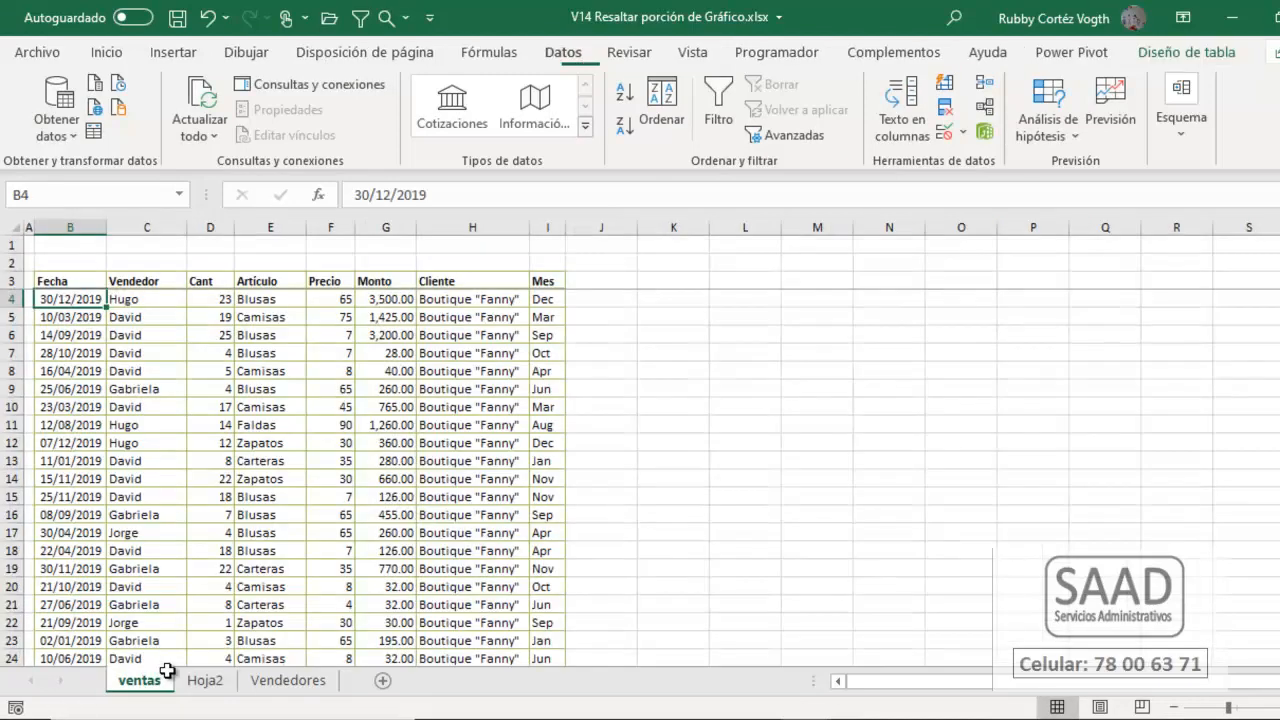
drag(550, 318, 541, 527)
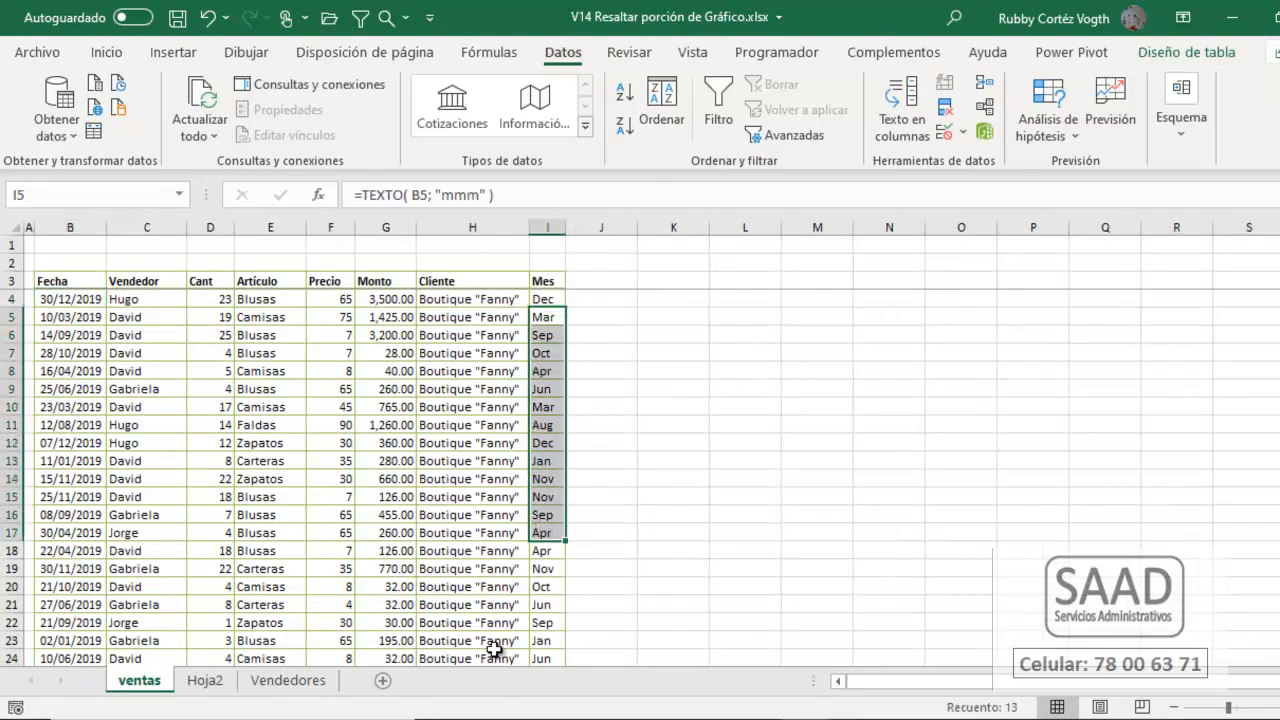
click(206, 688)
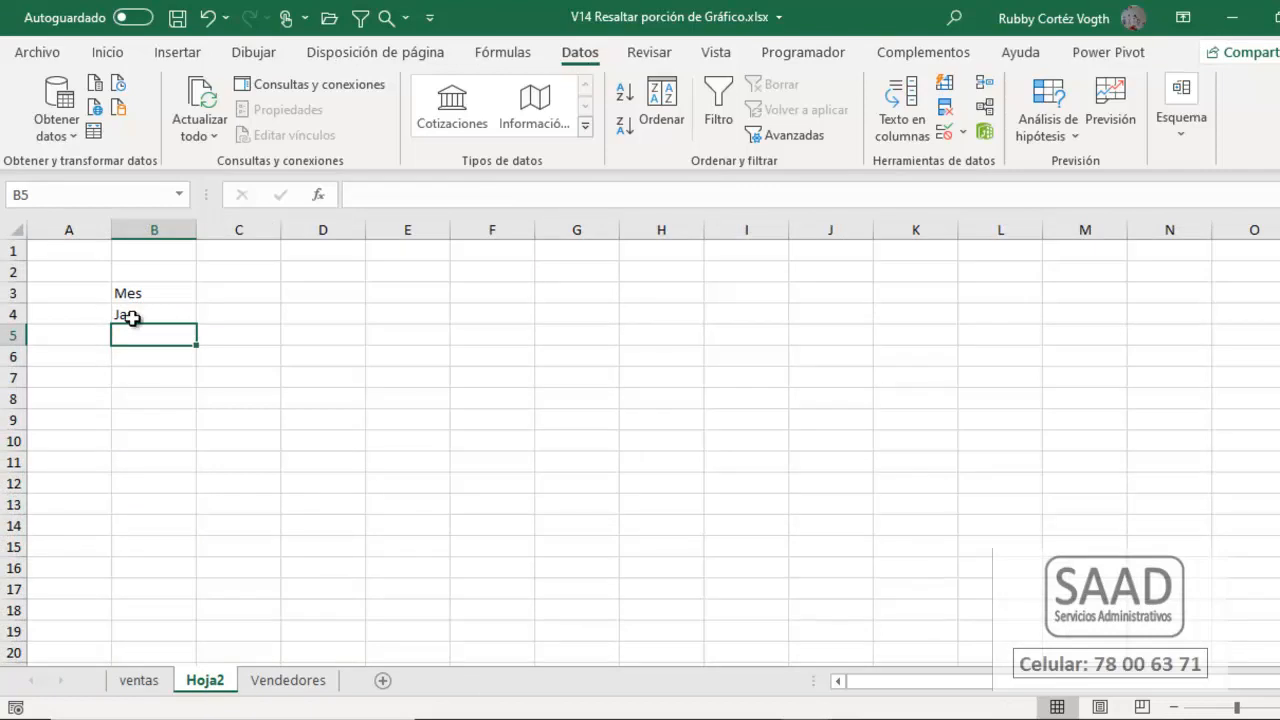
click(165, 316)
drag(199, 325, 196, 557)
Step: Set the width of column B to 5
key(alt+f)
text(ca5)
key(Return)
key(Up)
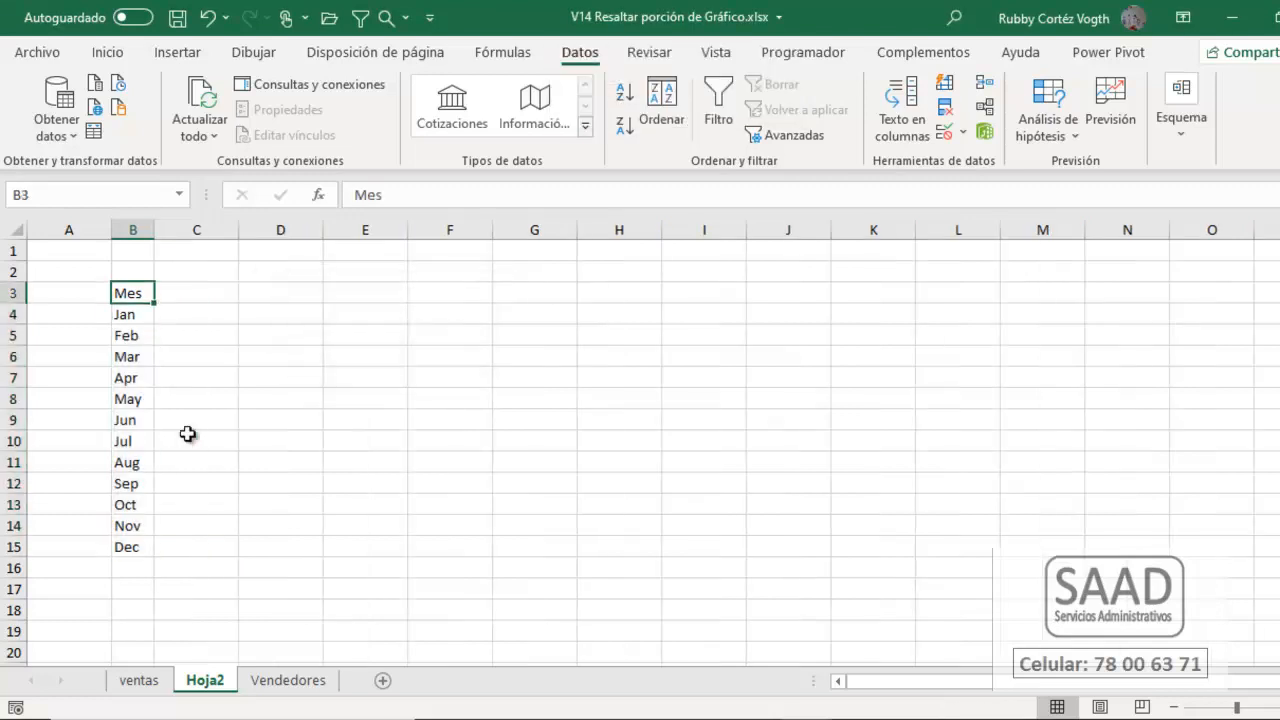
Step: Copy the five seller names from cells B4 to B8 of the Vendedores sheet
key(Right)
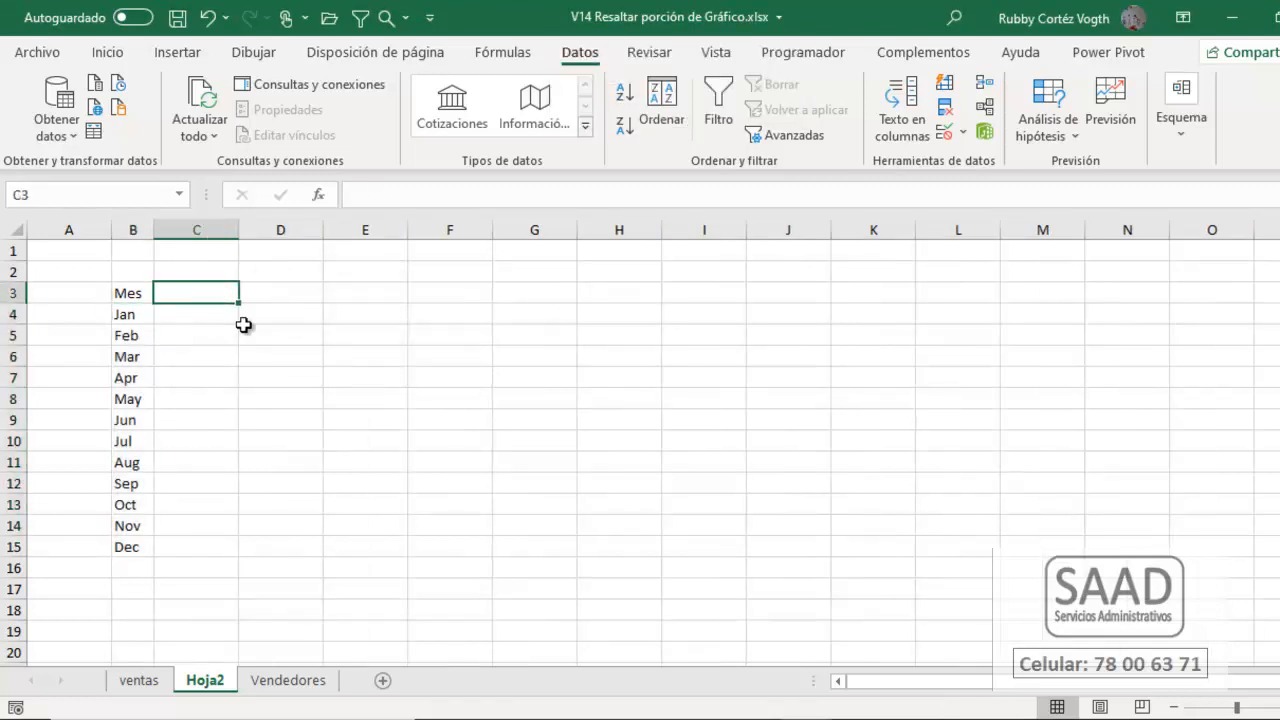
drag(200, 291, 497, 297)
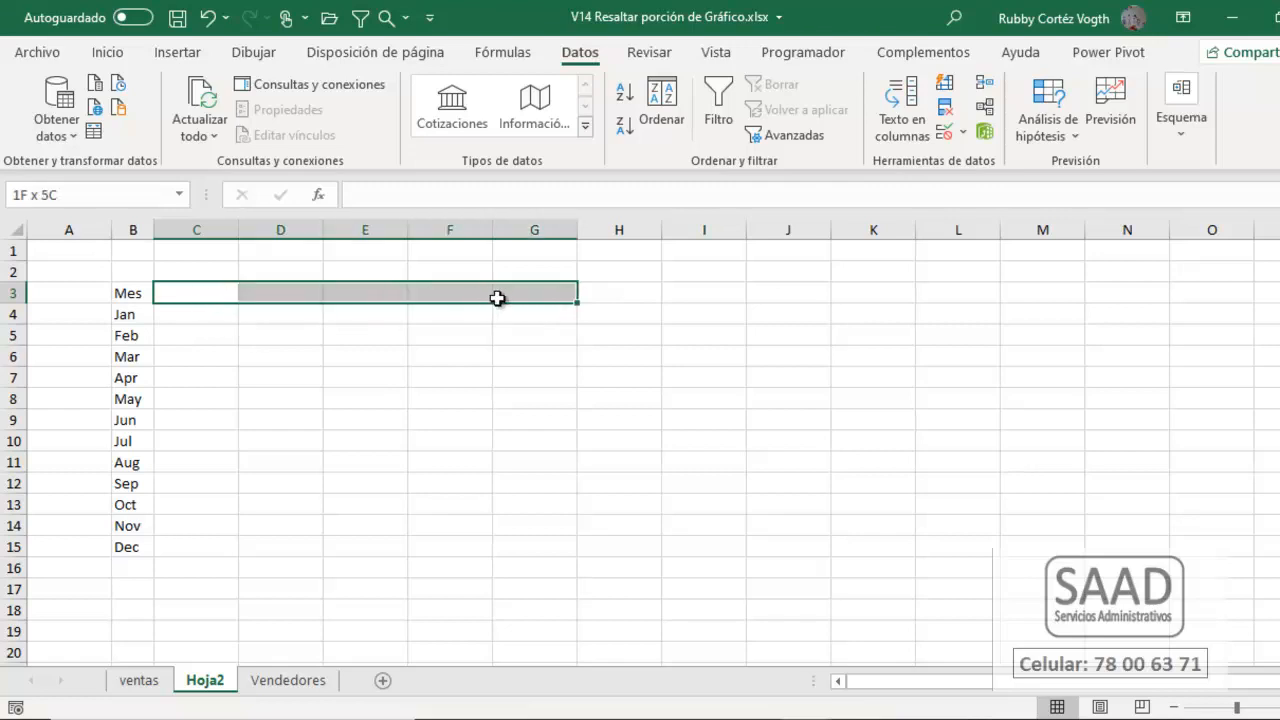
click(292, 681)
drag(90, 314, 91, 400)
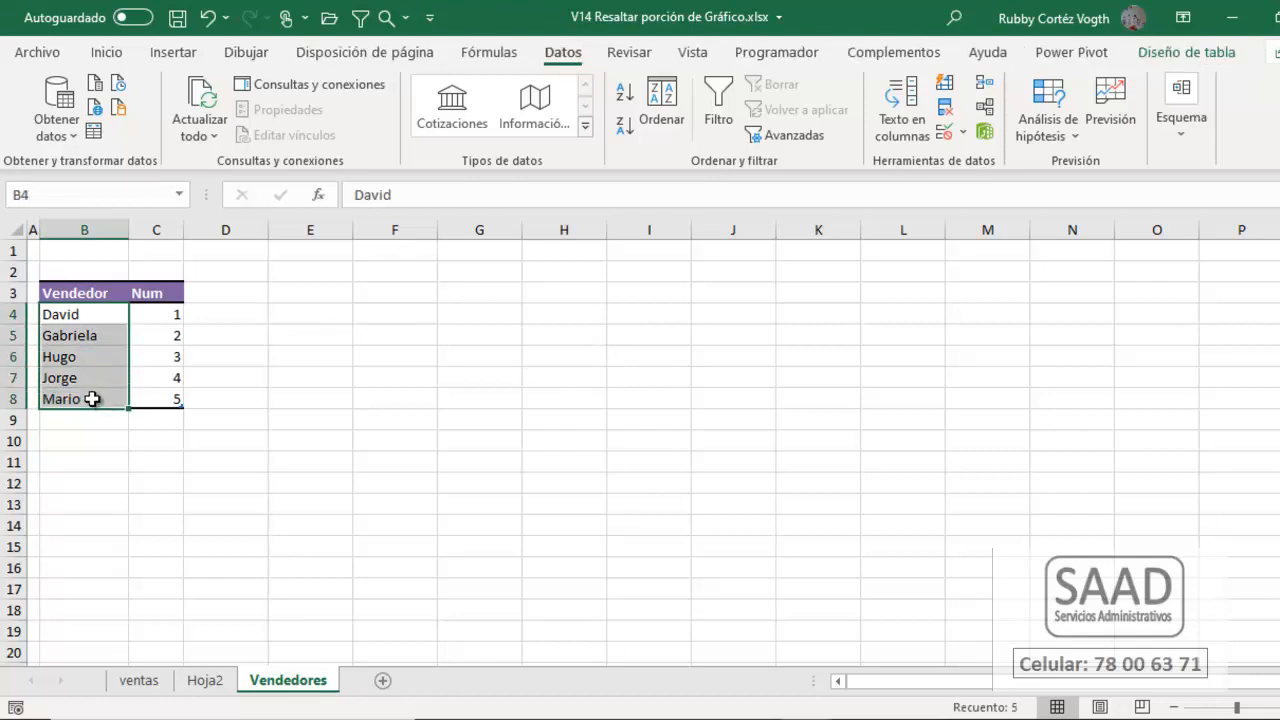
key(ctrl+c)
Step: Paste the copied seller names into Hoja2 as transposed values across row 3, starting at cell C3
click(203, 680)
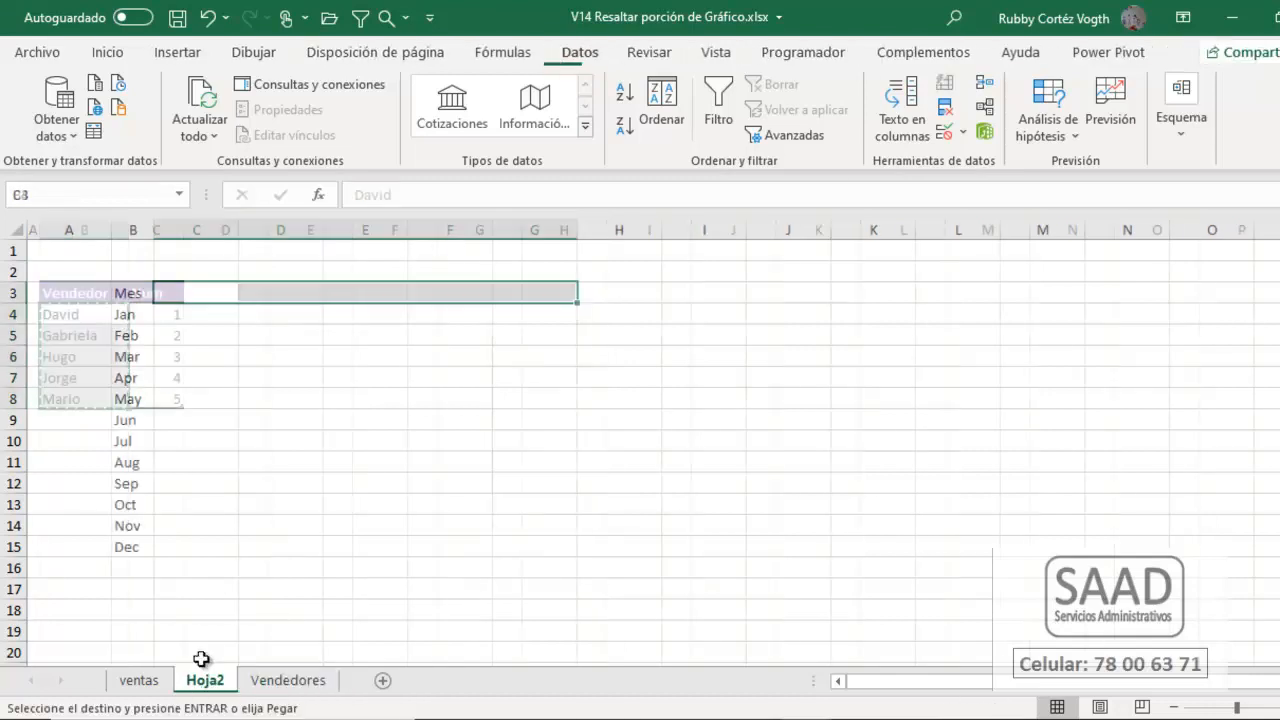
click(195, 295)
drag(196, 292, 190, 392)
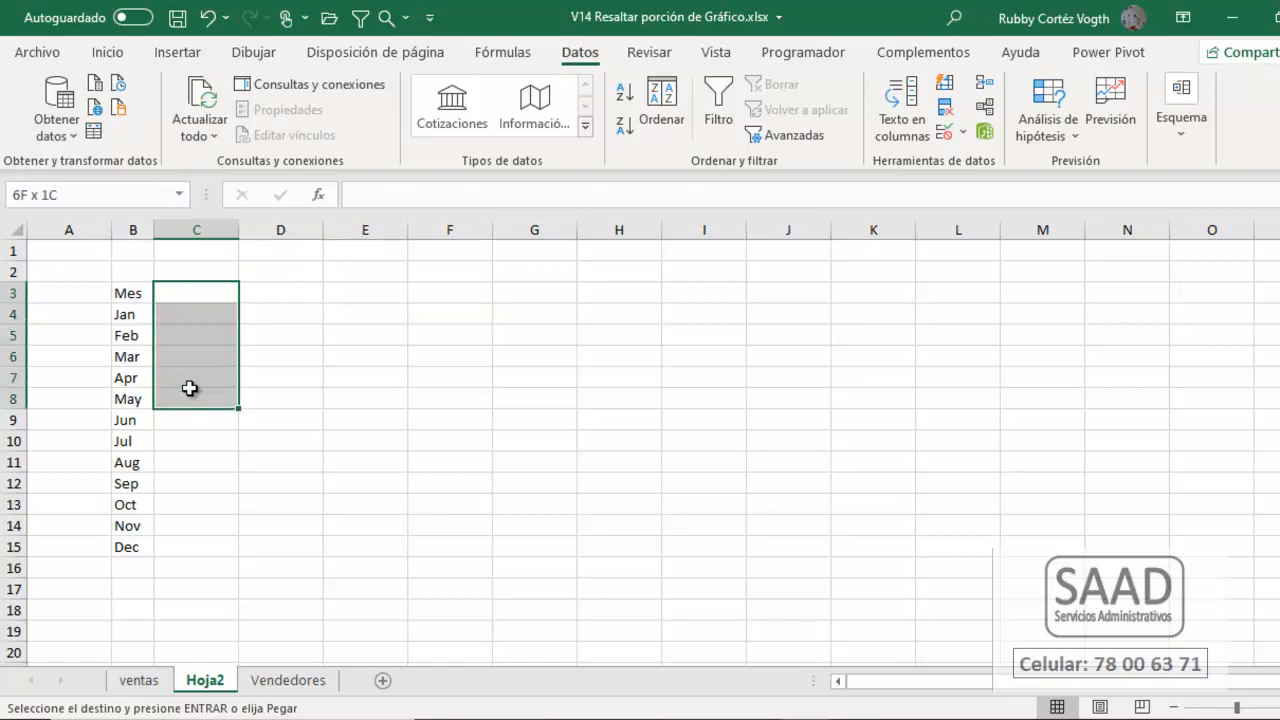
click(301, 688)
click(205, 679)
click(189, 292)
right_click(189, 292)
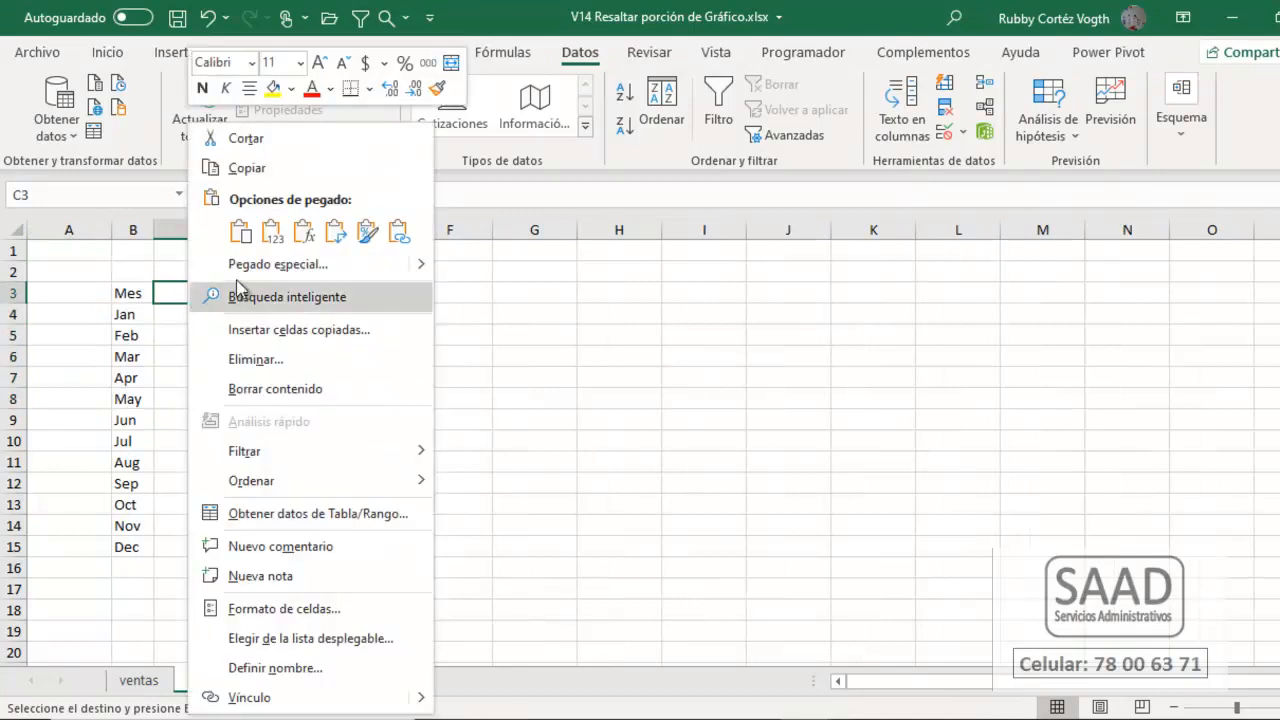
click(240, 264)
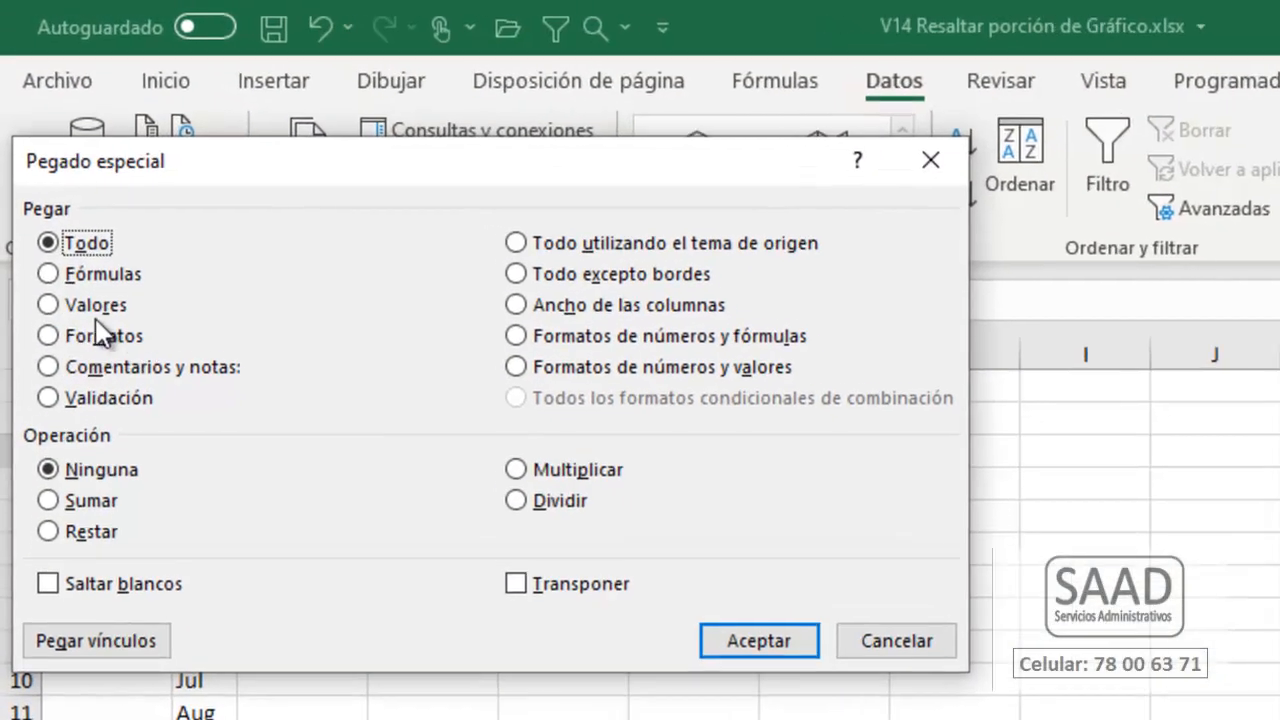
click(72, 300)
drag(301, 162, 768, 214)
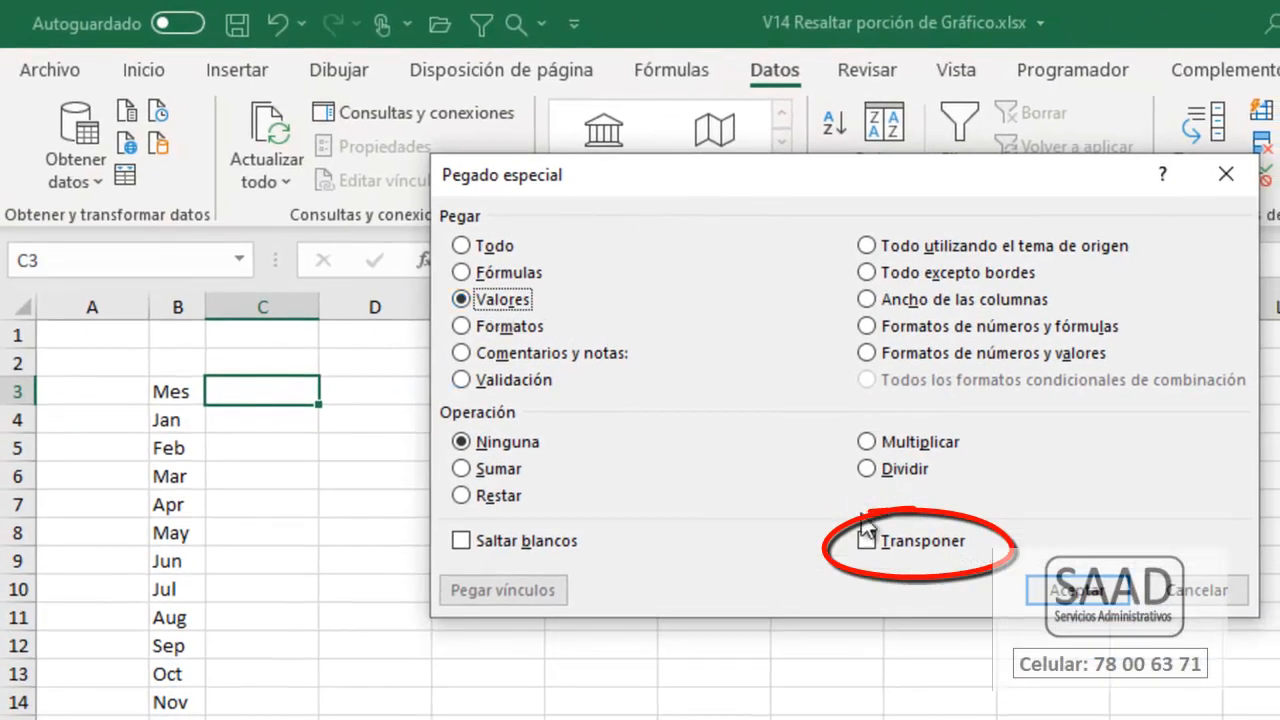
click(867, 541)
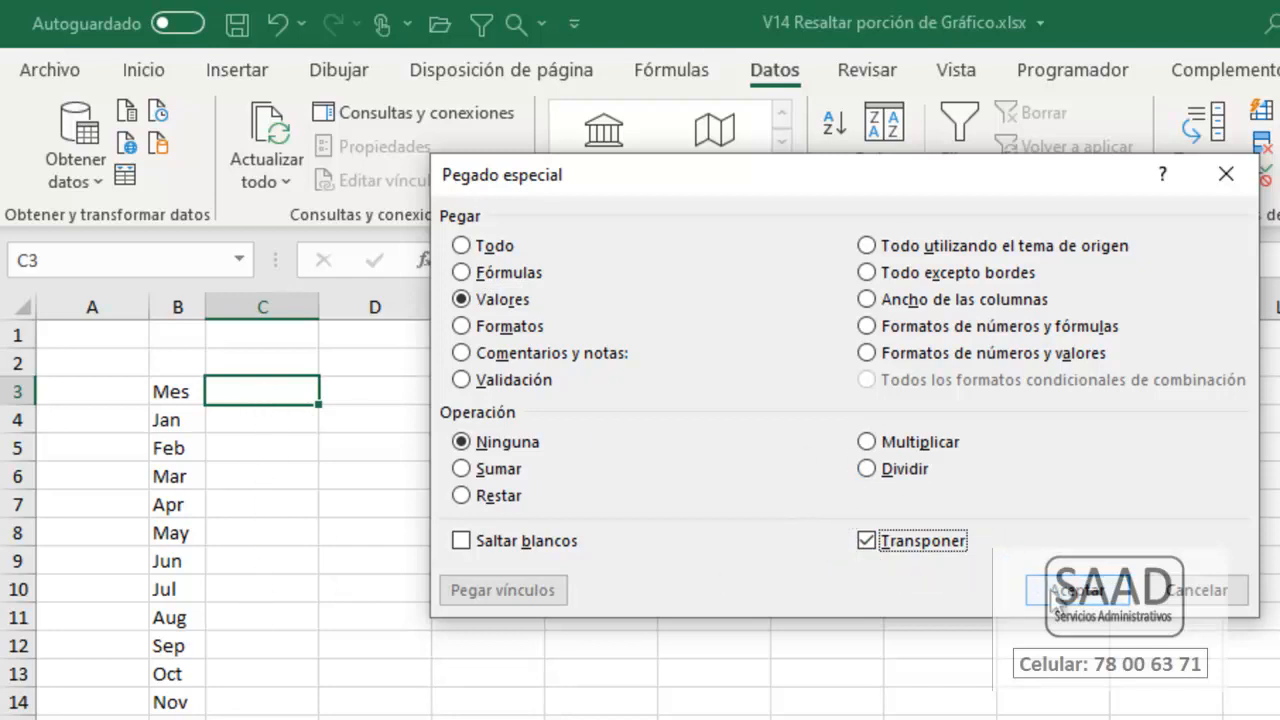
click(1060, 592)
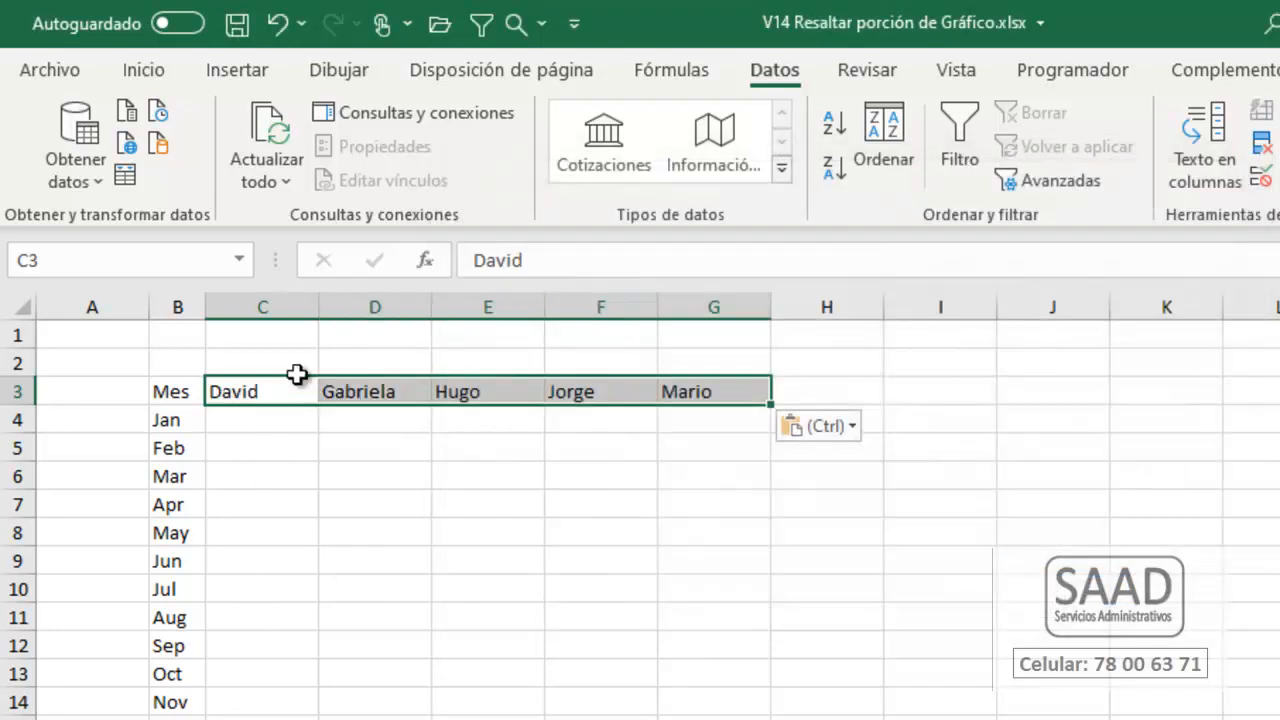
Step: Enter the headings Anterior, Resalte and Posterior in cells H3, I3 and J3, after the seller names
click(824, 403)
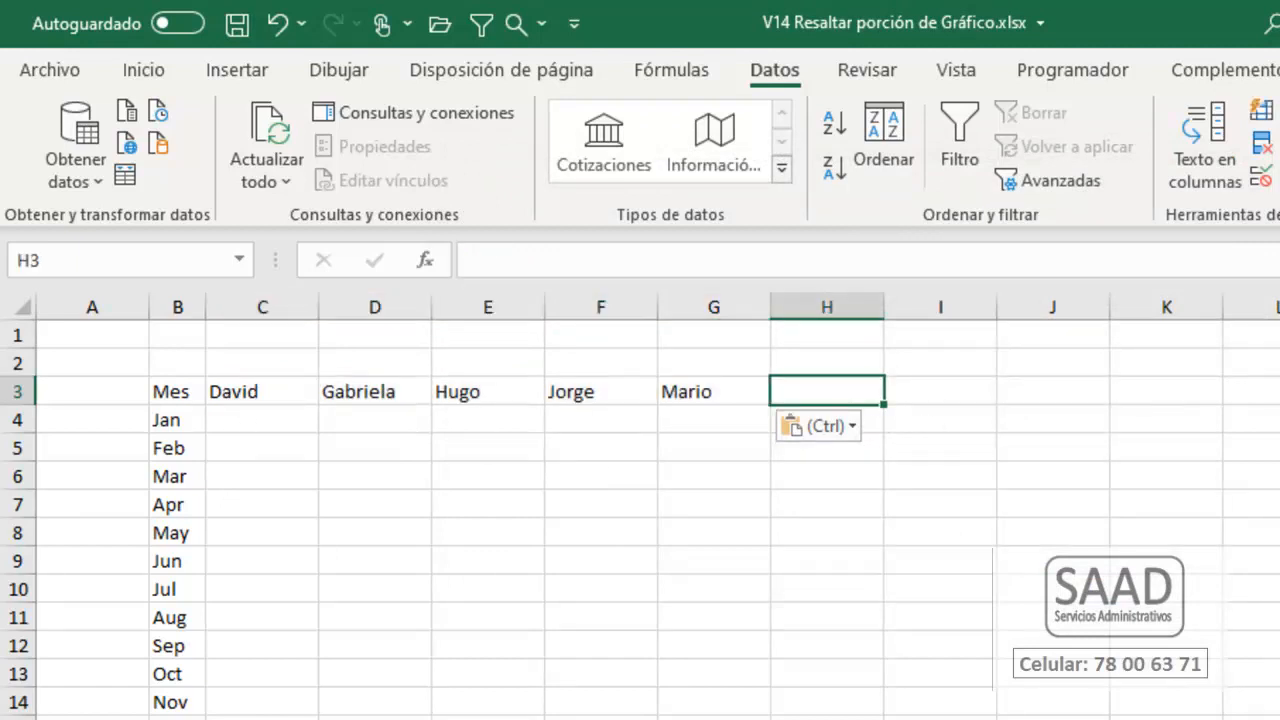
text(ANterio)
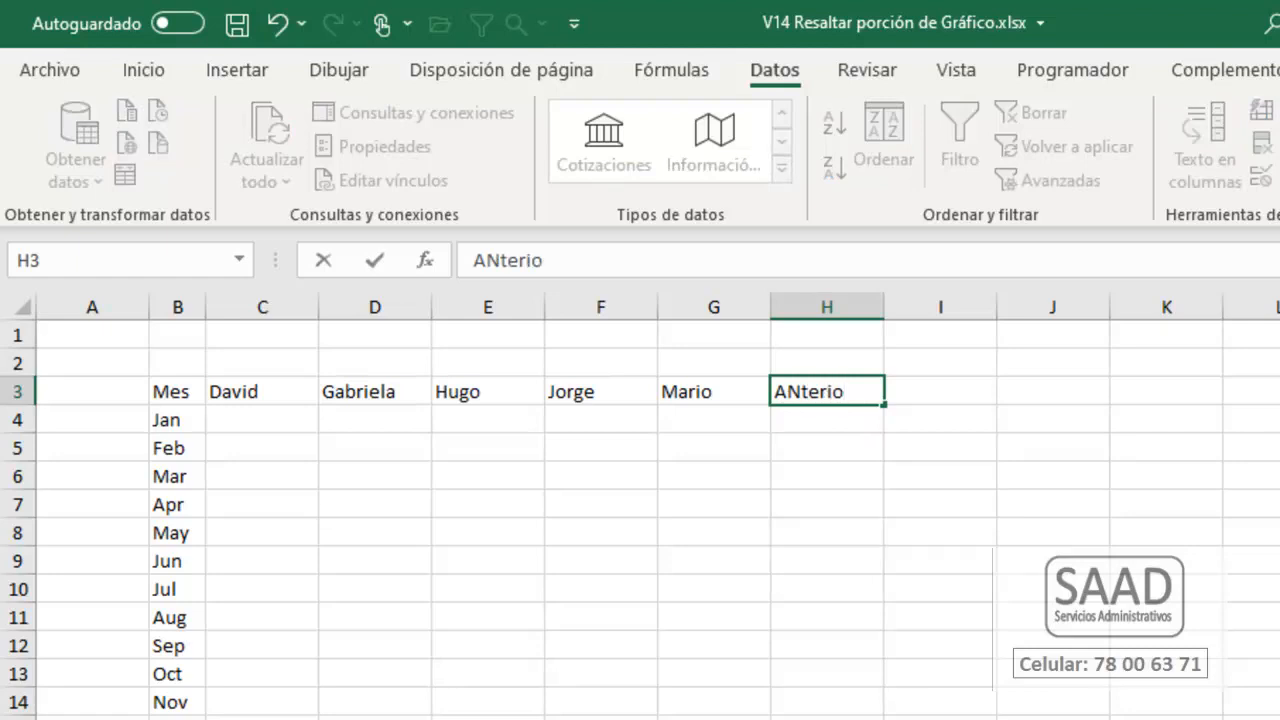
key(ctrl+Return)
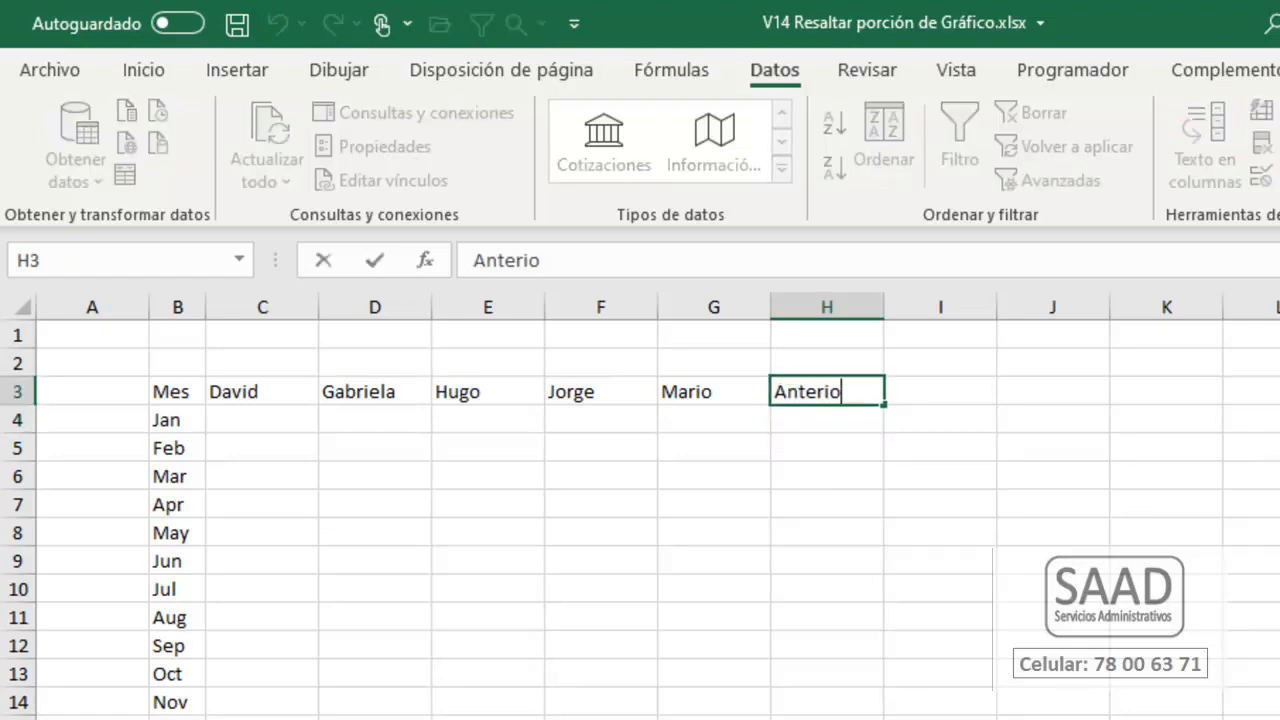
key(ctrl+Return)
key(Right)
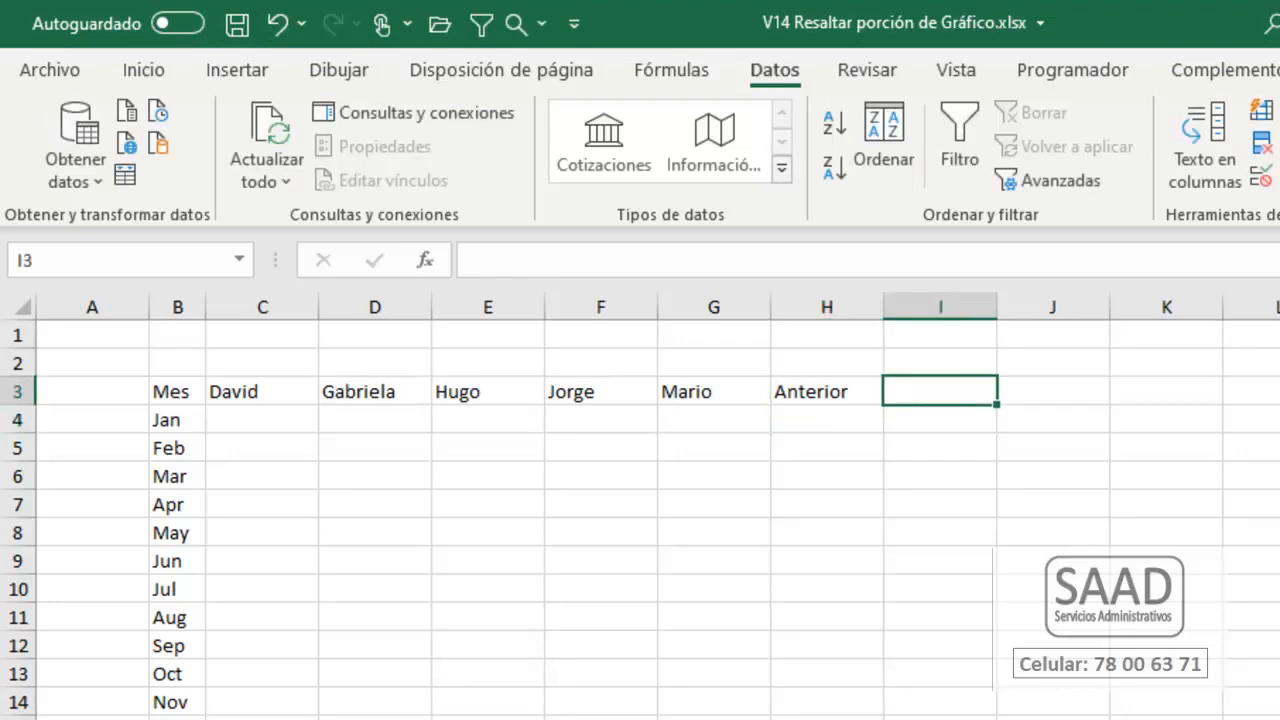
text(Se)
key(BackSpace)
key(BackSpace)
text(Resalte)
key(Tab)
text(Posterior)
key(Return)
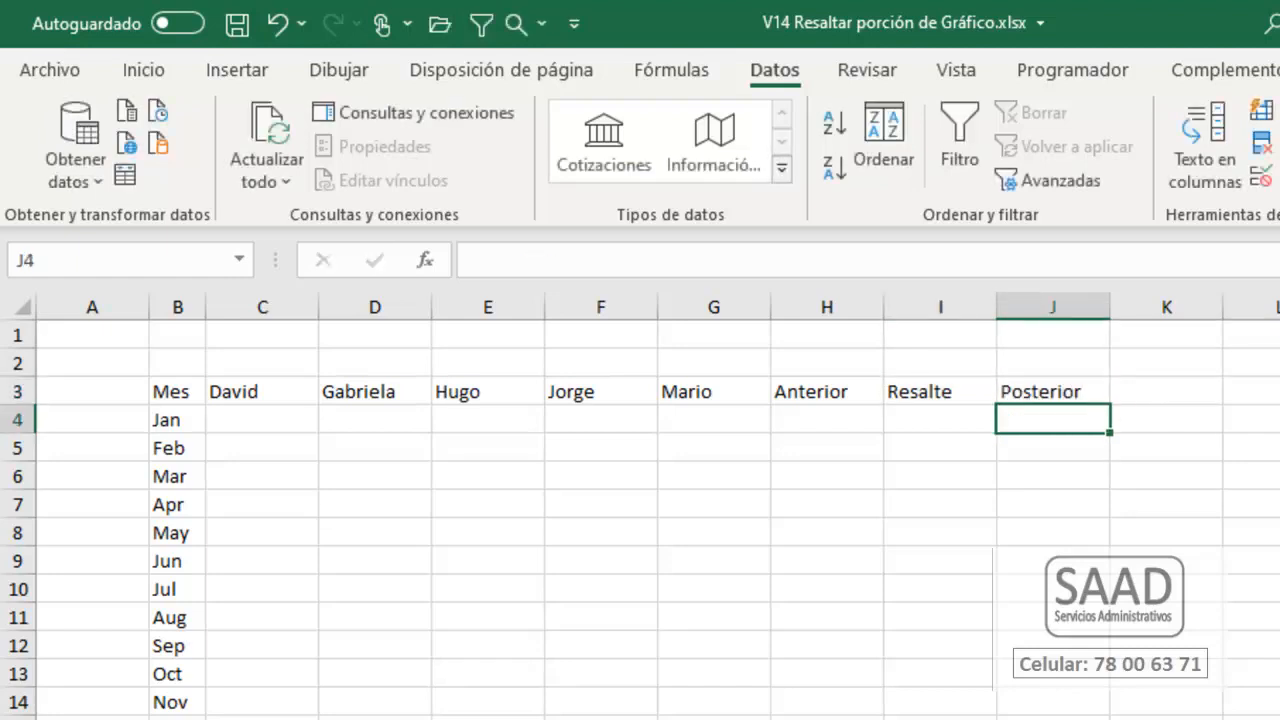
key(Left)
key(Left)
key(Left)
key(Left)
key(Left)
key(Left)
key(Left)
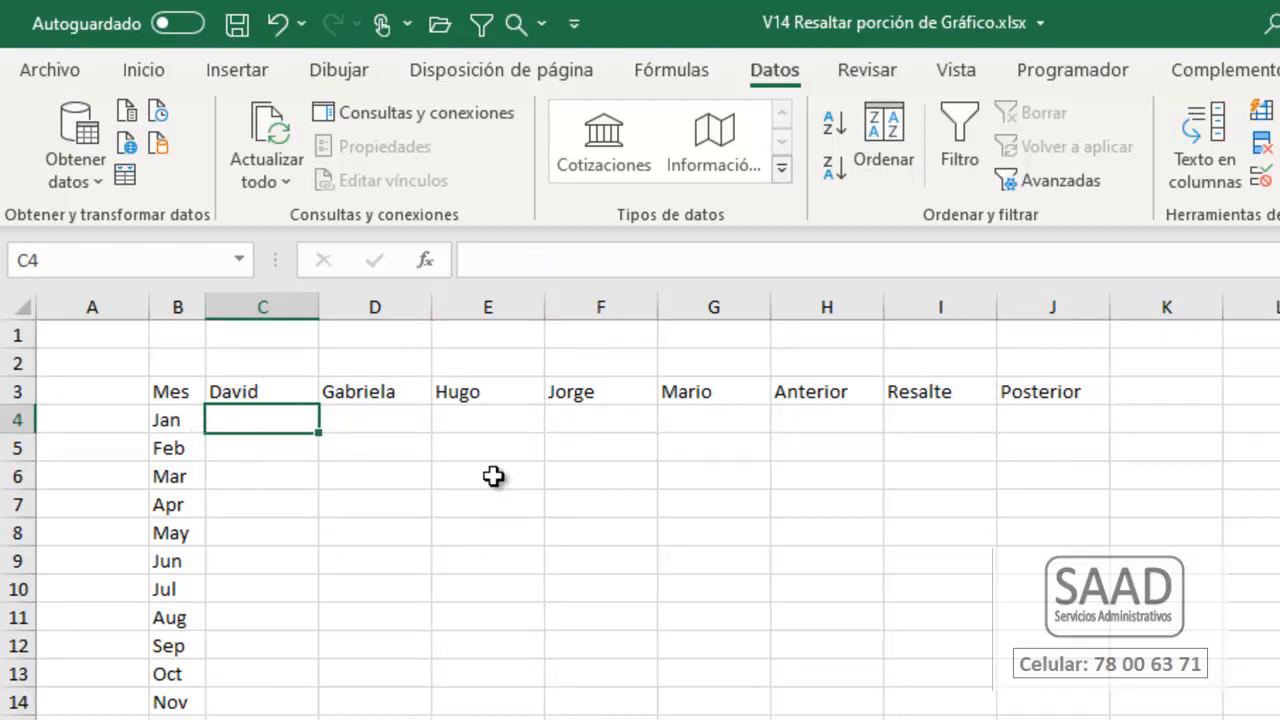
drag(369, 420, 388, 707)
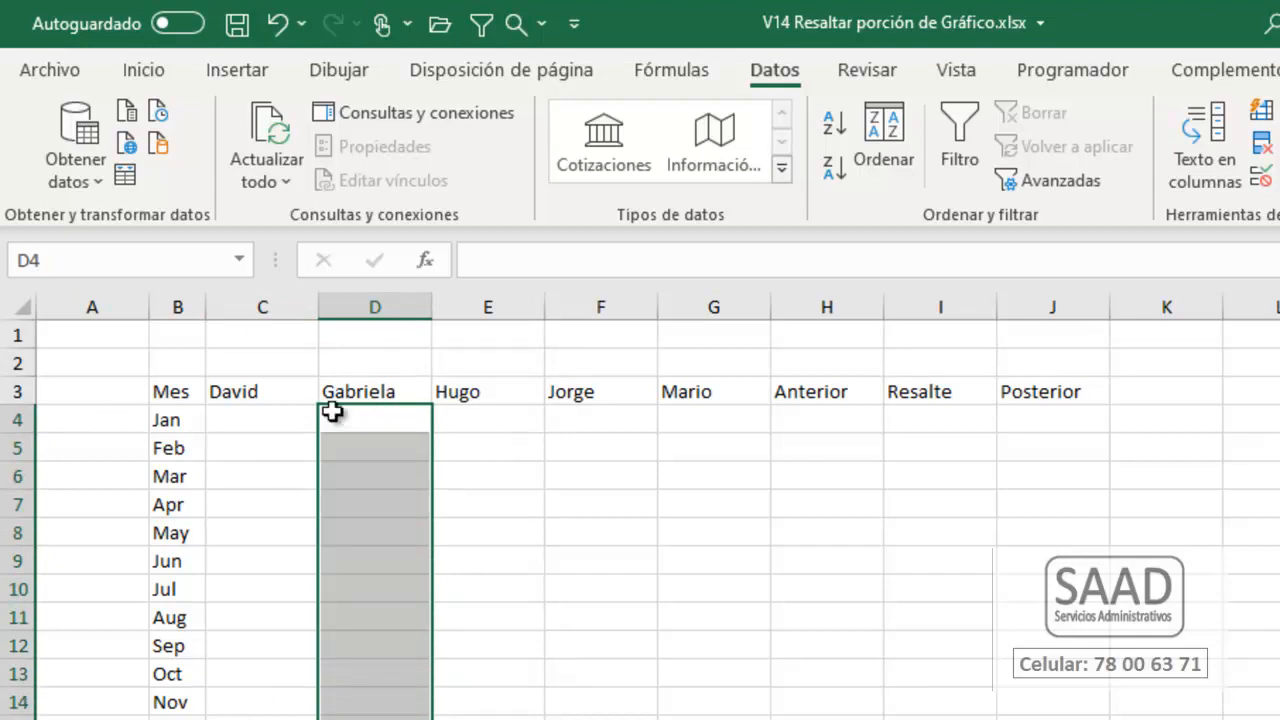
click(270, 414)
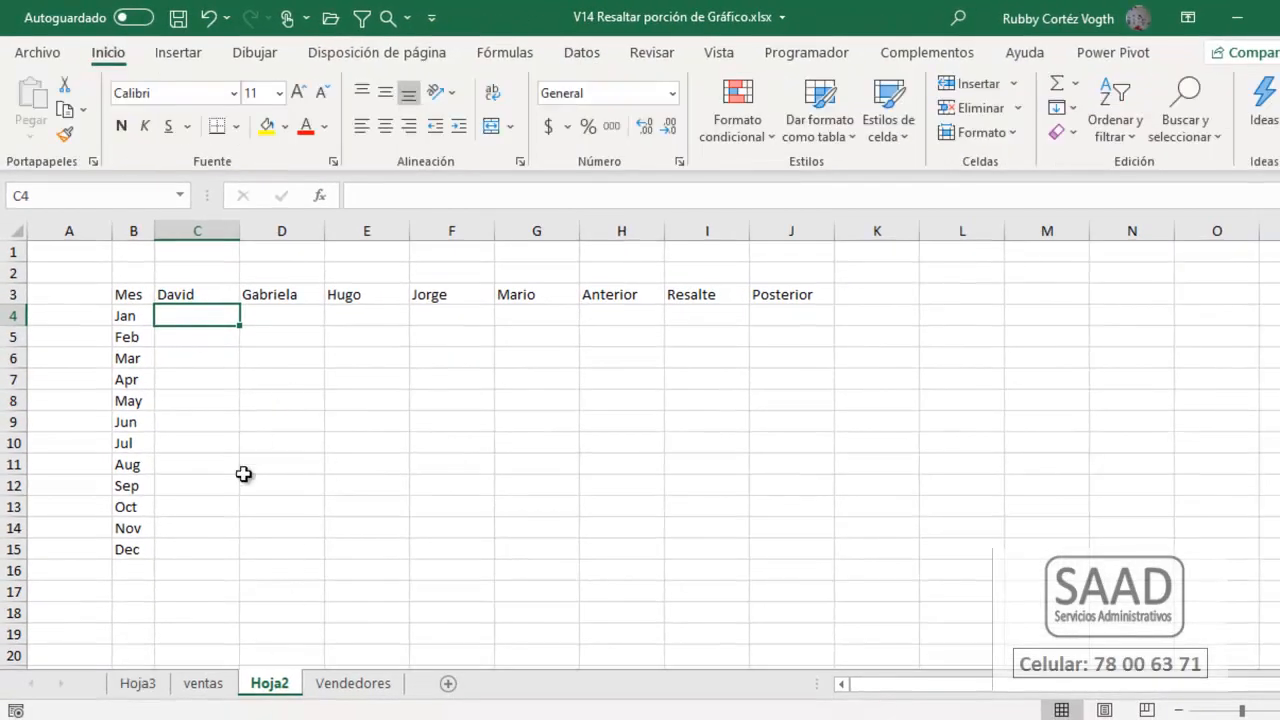
drag(166, 294, 747, 322)
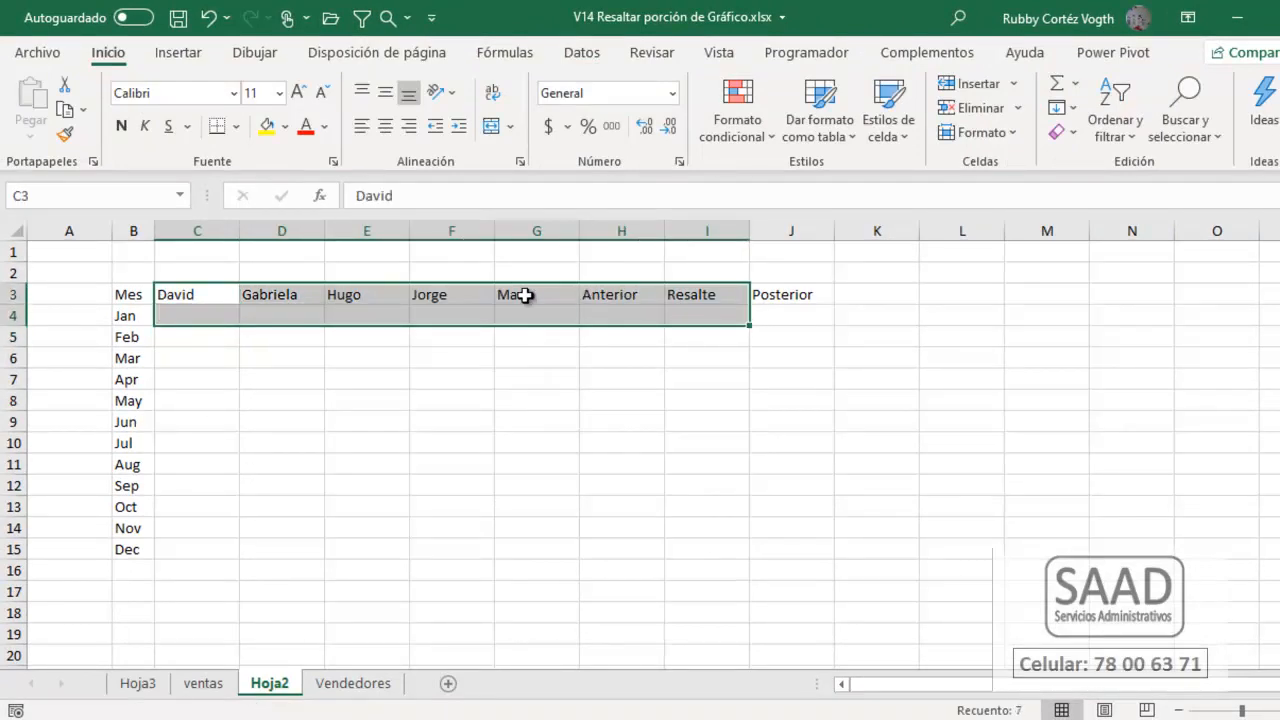
click(206, 317)
Step: Format the range B3:J15 as a table with headers, using the light purple style with gridlines
click(138, 296)
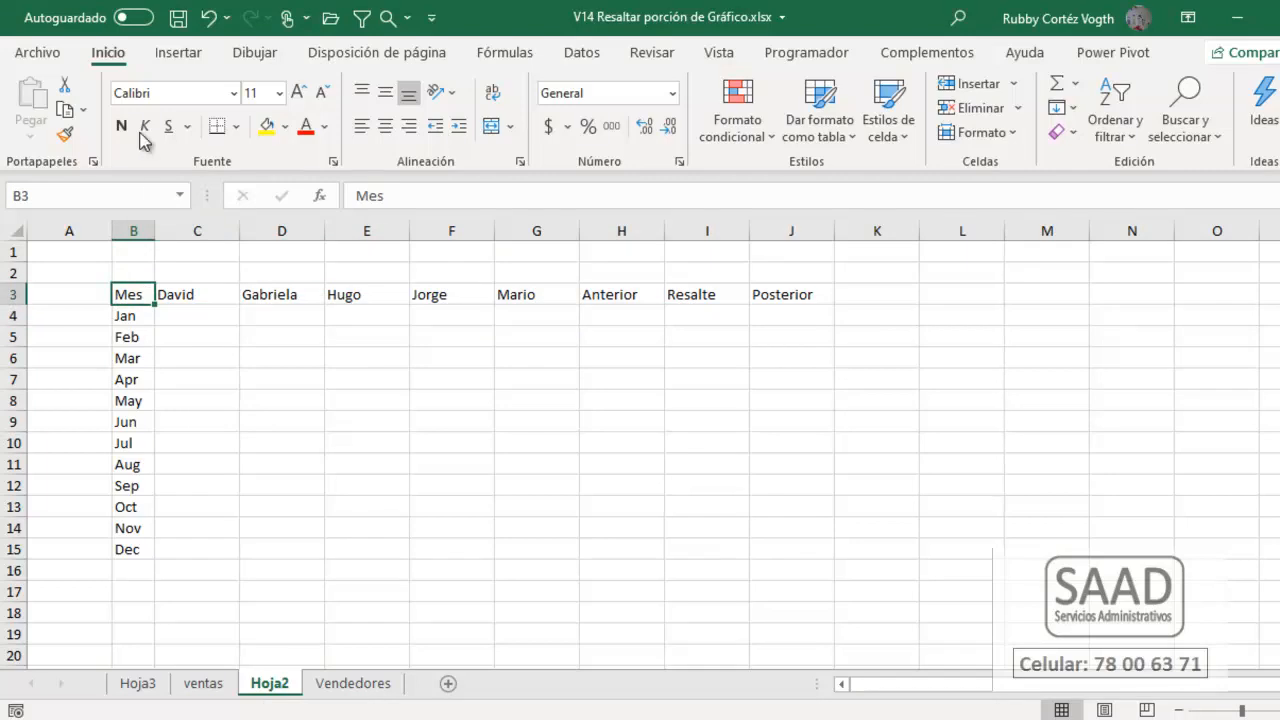
click(818, 128)
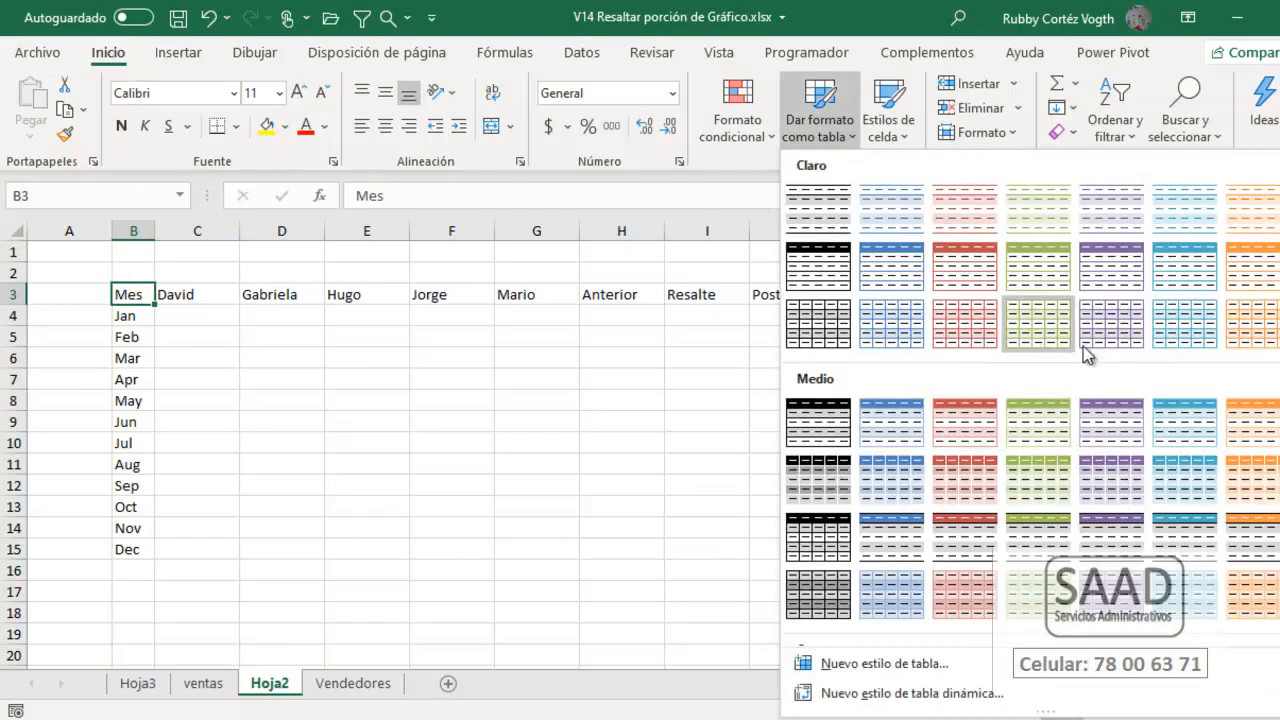
click(1108, 326)
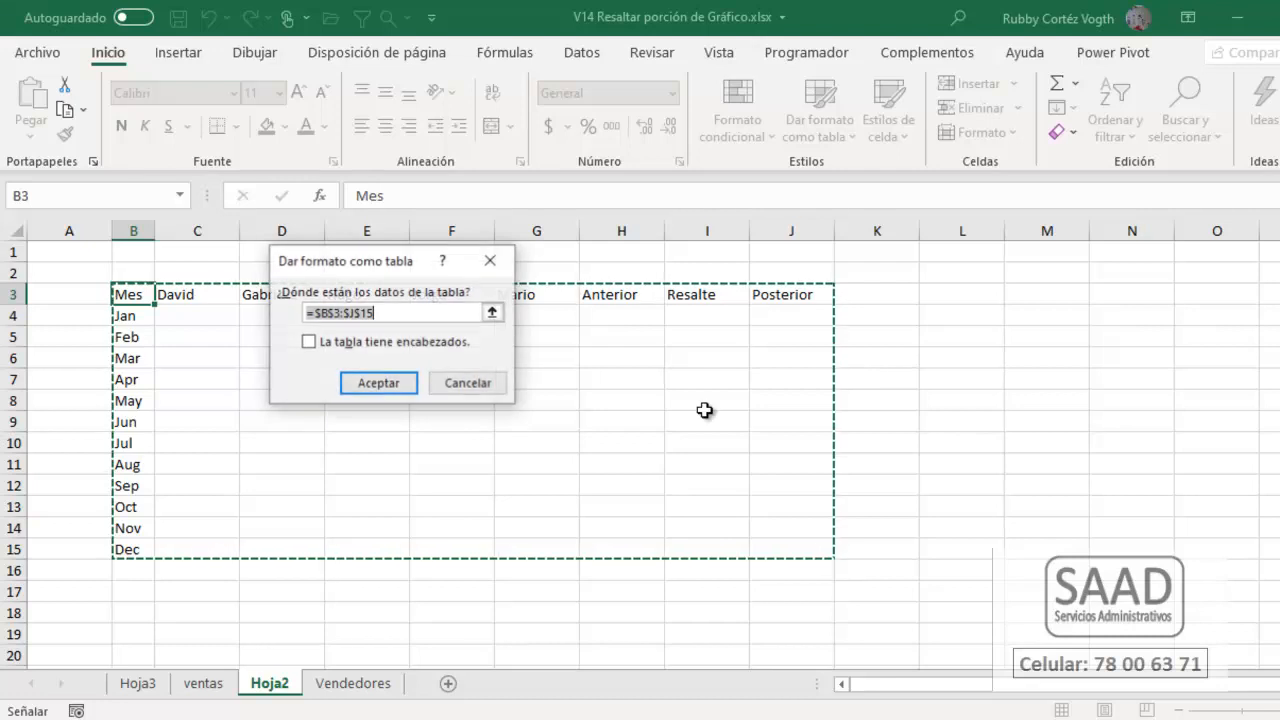
click(307, 343)
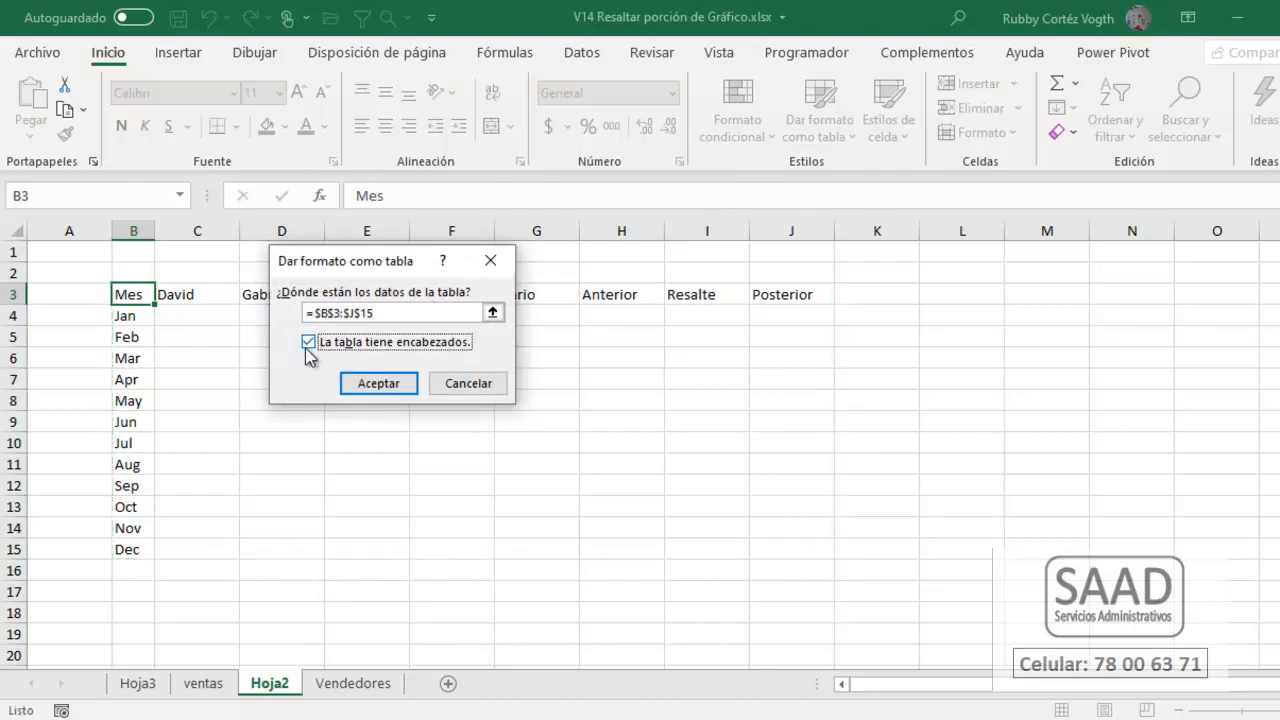
click(380, 385)
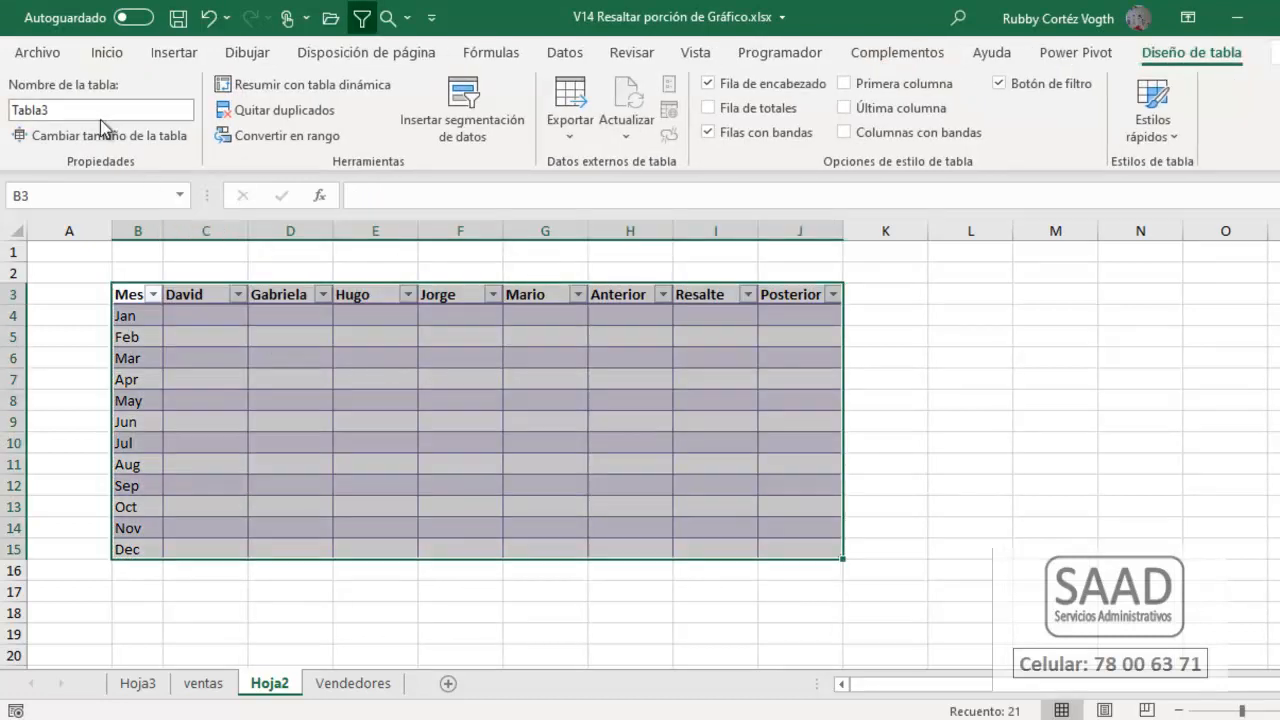
Step: Rename the new table as TablaResumen
click(100, 118)
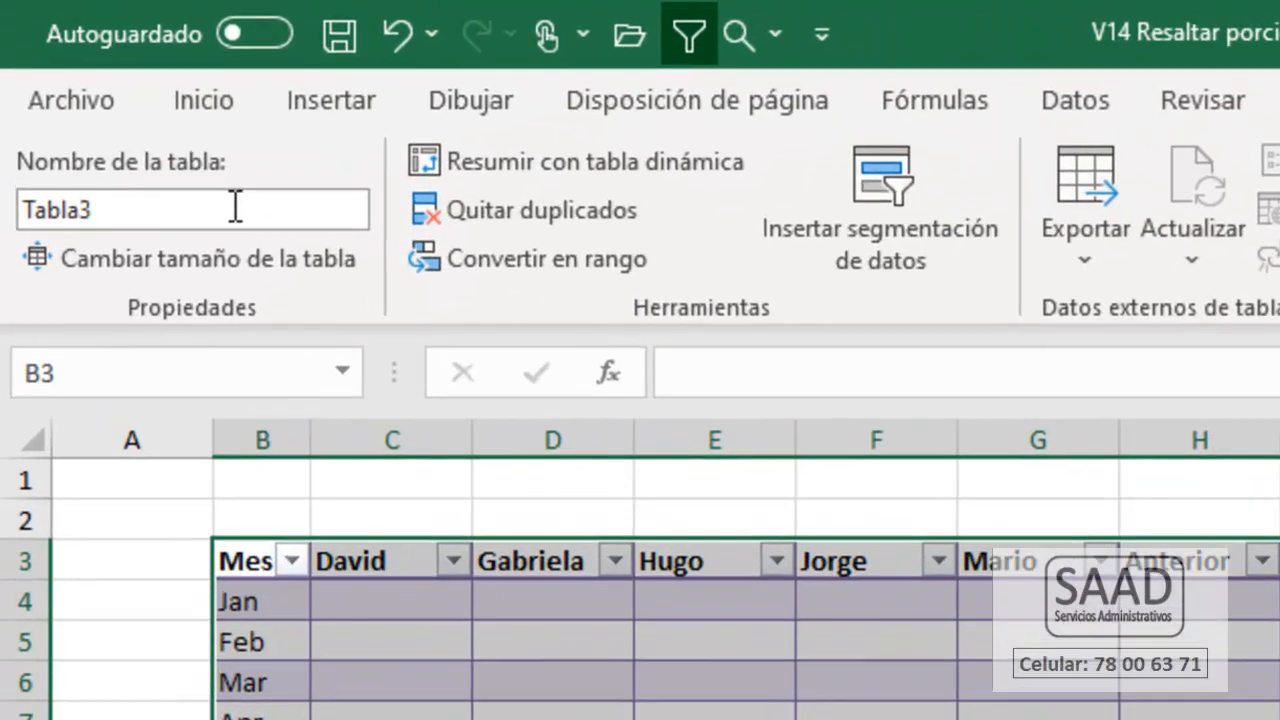
text(TablaResumen)
key(Return)
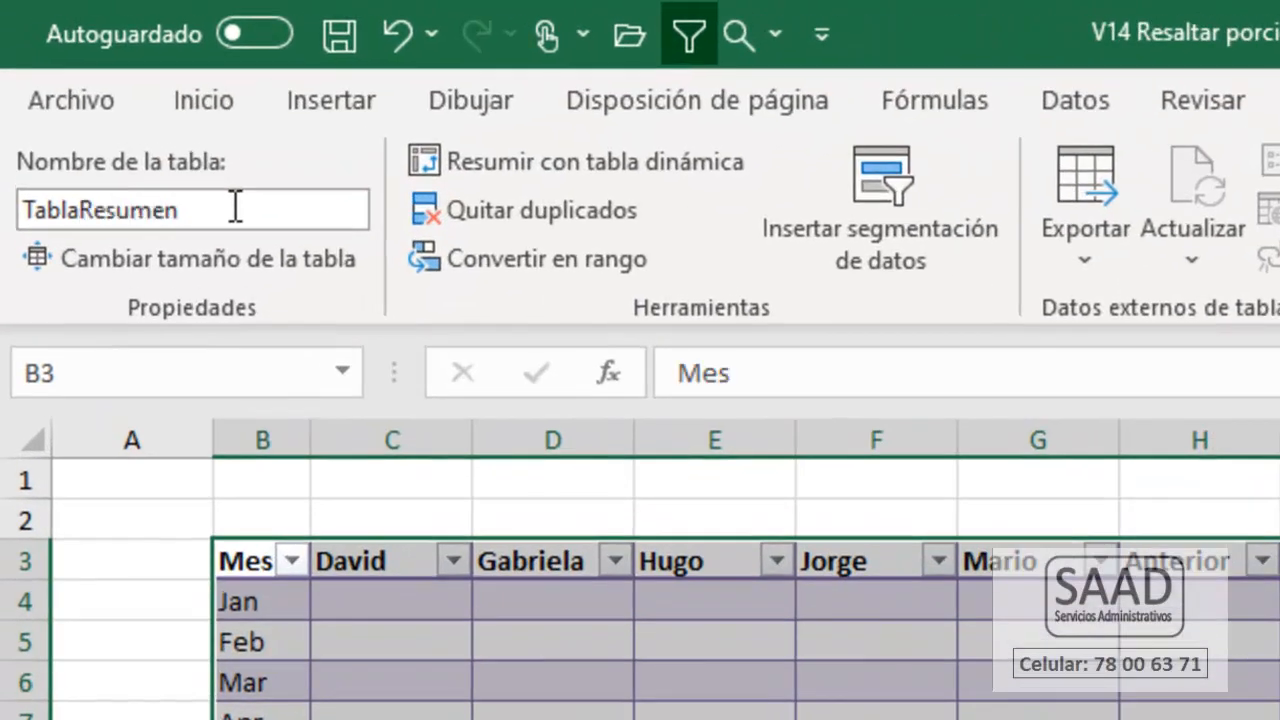
click(850, 719)
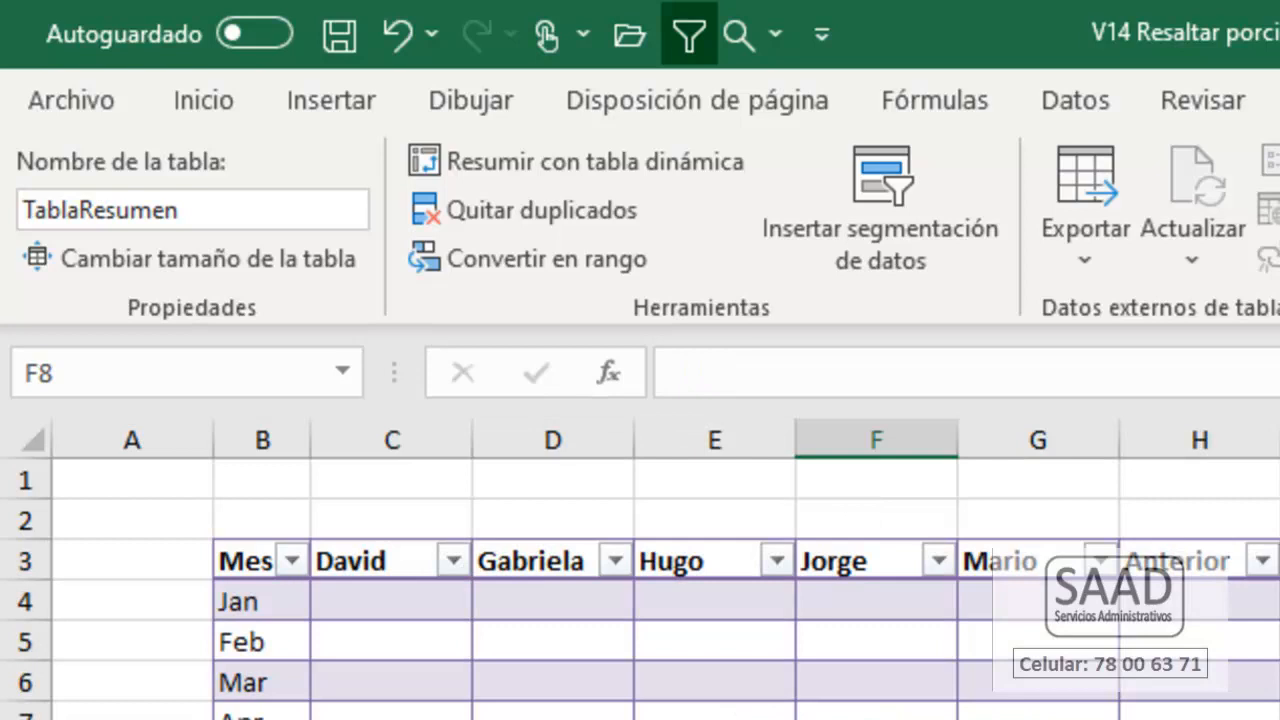
Step: Turn off the banded rows and the header filter buttons of the TablaResumen table
click(1279, 259)
click(1074, 103)
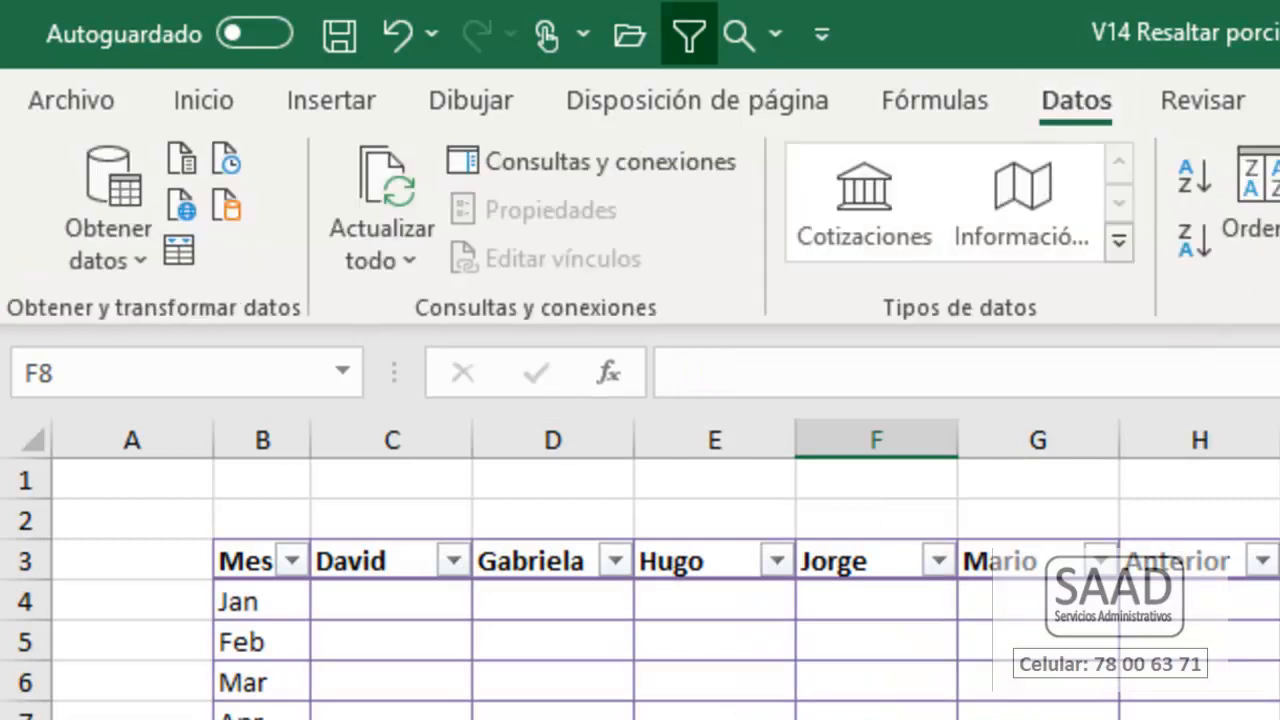
click(1279, 195)
Step: Set the width of column A to 1
click(163, 708)
key(alt)
text(oca1)
key(Return)
Step: Reduce the zoom of the sheet and select cell C4, the first seller's January cell
key(alt+v)
key(z)
key(Return)
key(Up)
key(Right)
key(Right)
key(Up)
key(Up)
key(Up)
key(Down)
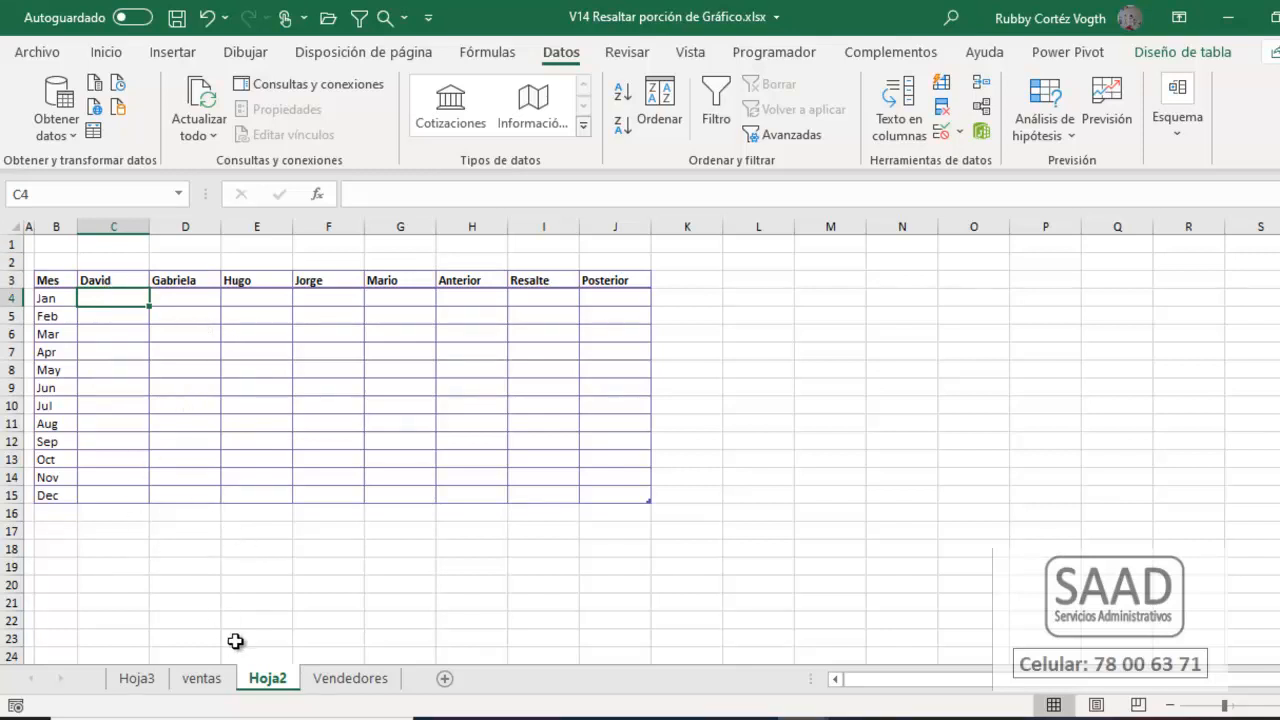
Step: Name the data cells of the Mes column in the ventas sheet's table ColMes
click(204, 679)
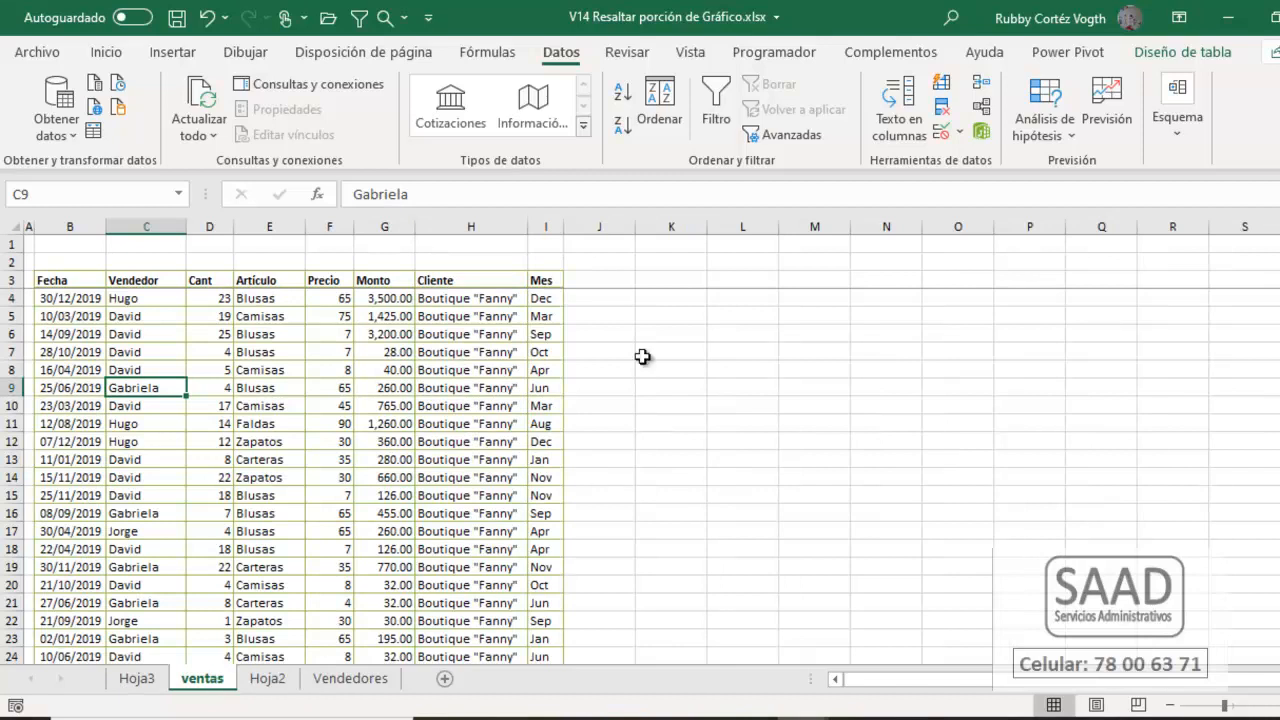
click(546, 270)
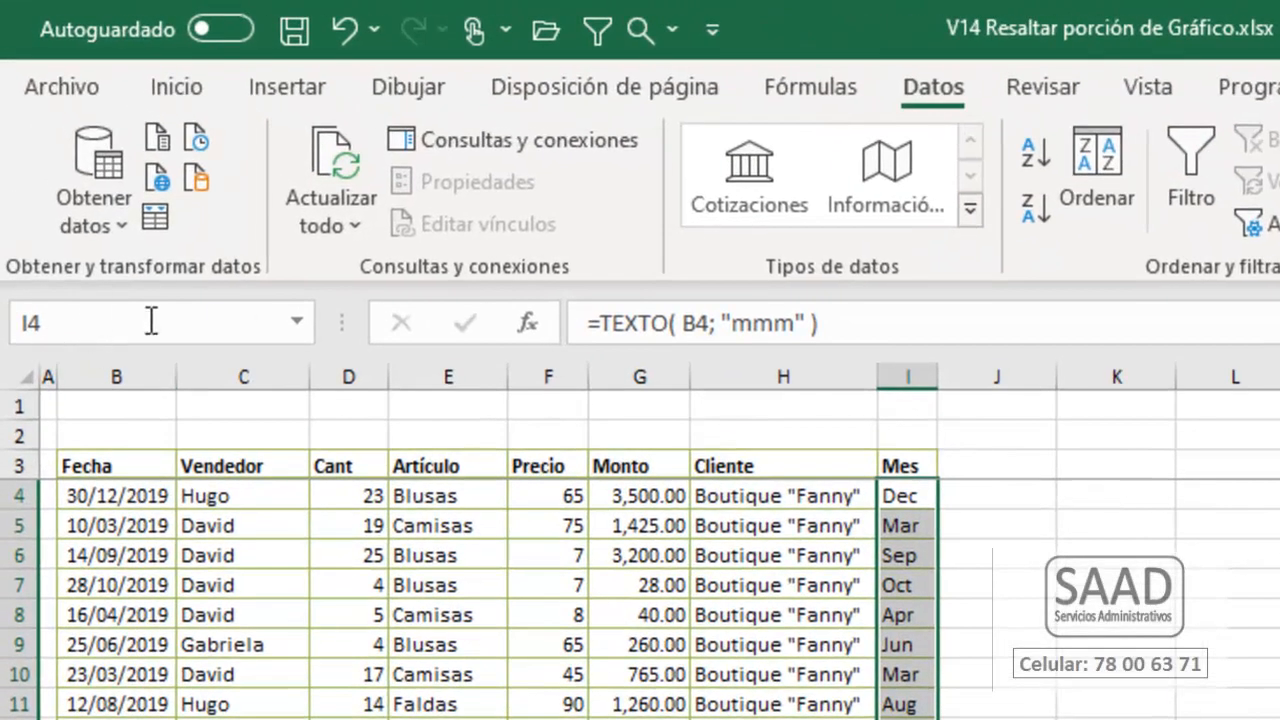
click(1279, 87)
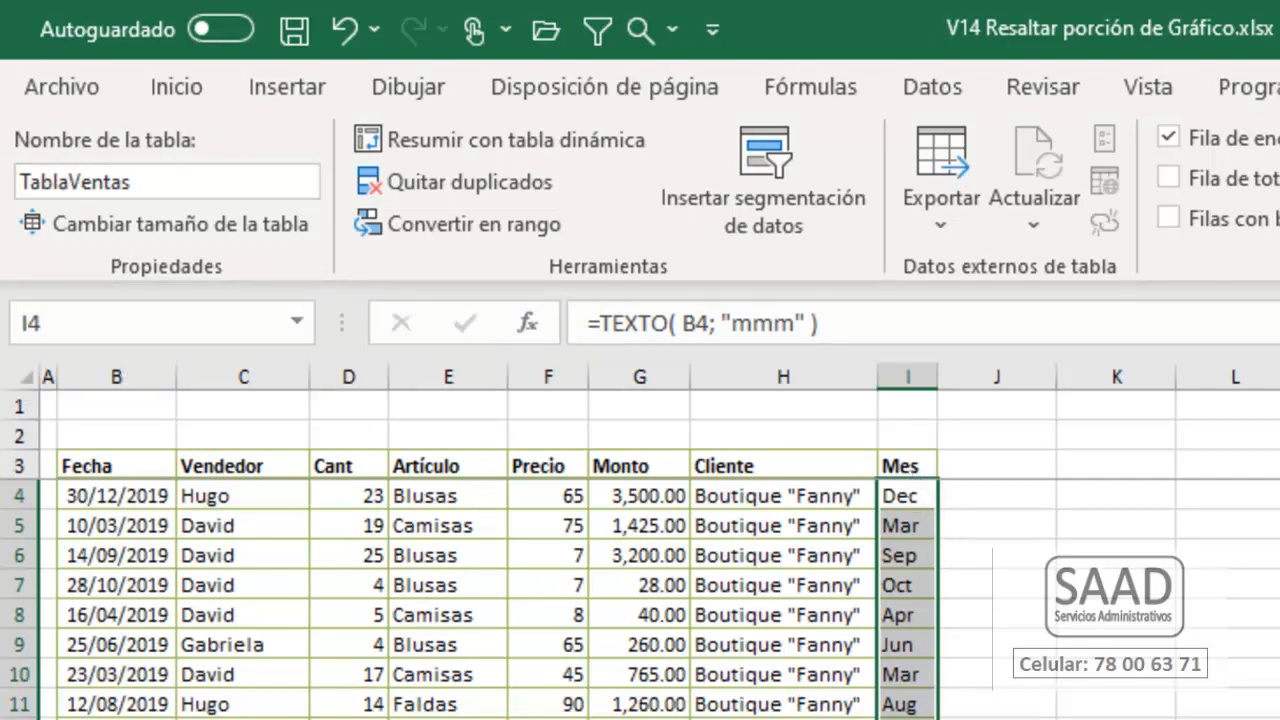
click(49, 323)
text(ColVentas)
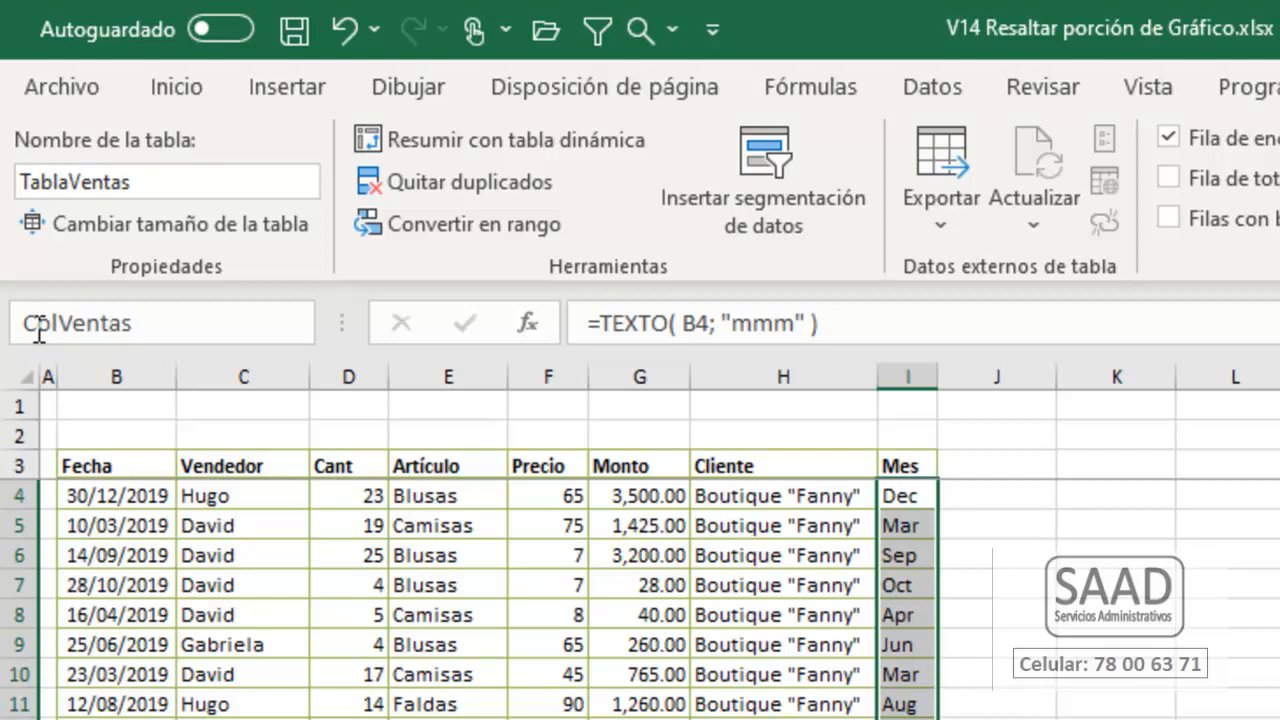
key(BackSpace)
key(BackSpace)
key(BackSpace)
key(BackSpace)
key(BackSpace)
key(BackSpace)
text(Mes)
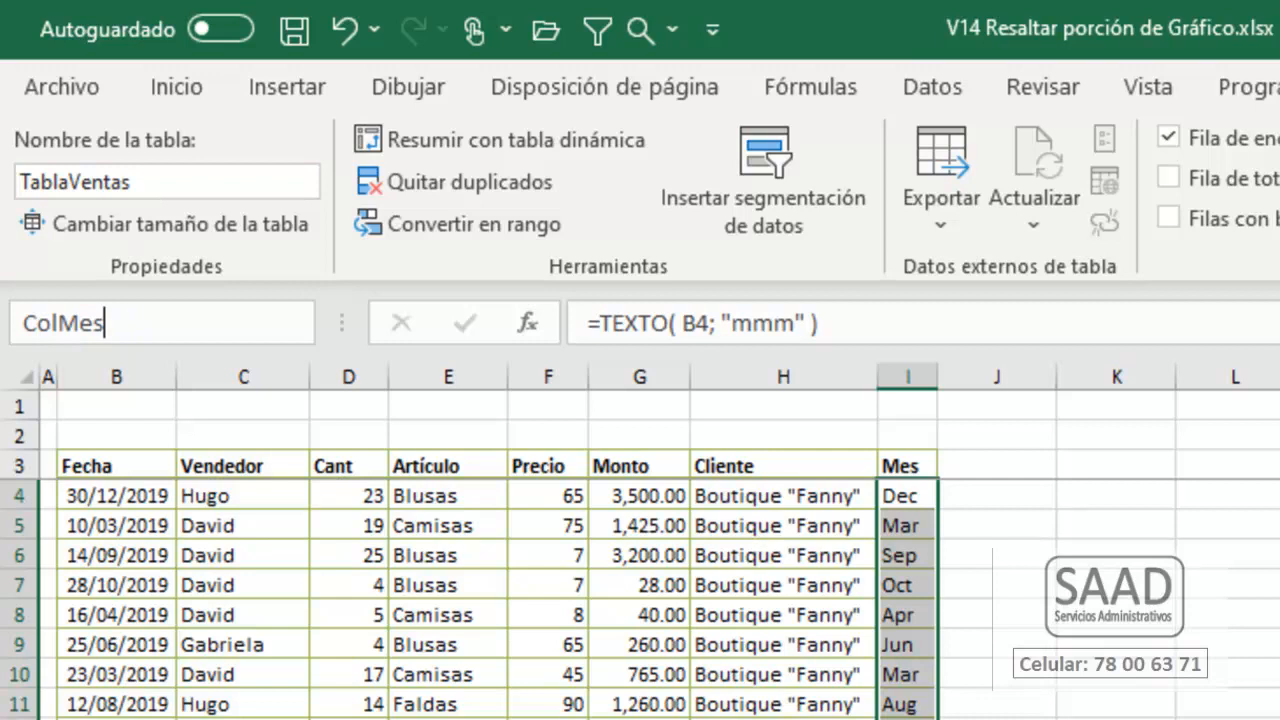
key(Return)
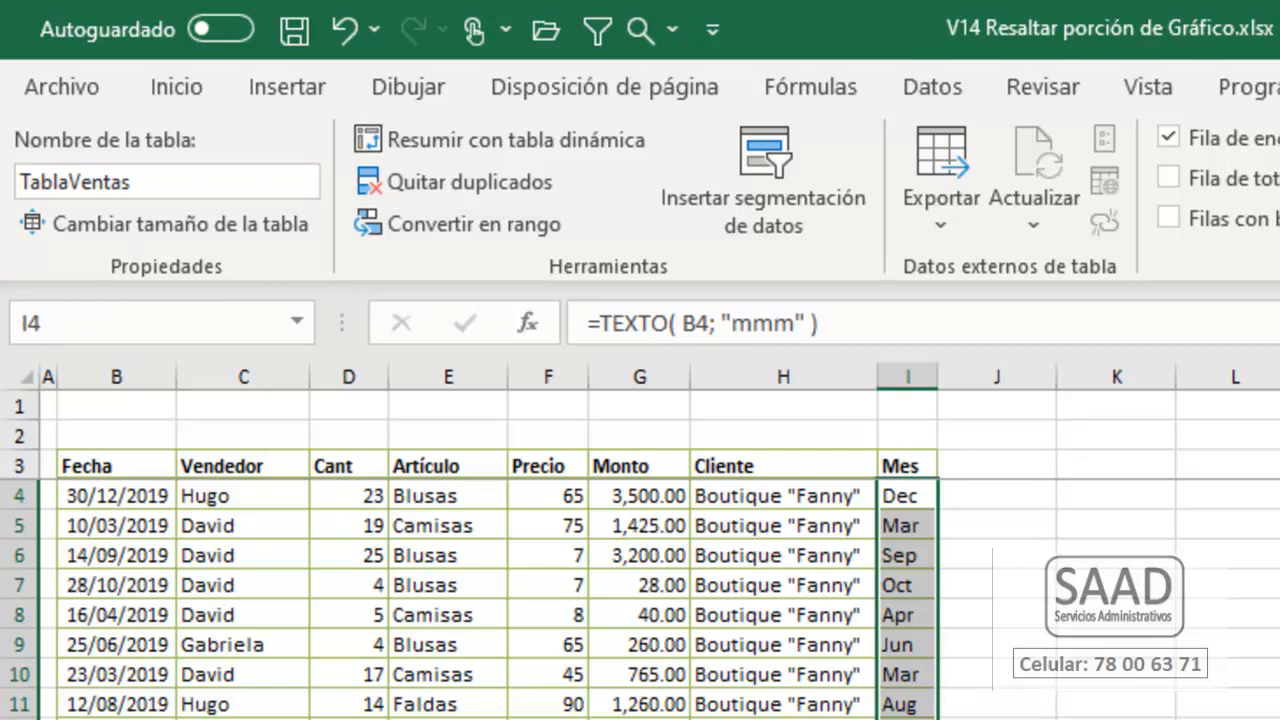
Step: Name the data cells of the Vendedor column in the sales table ColVendedor
click(230, 448)
click(58, 320)
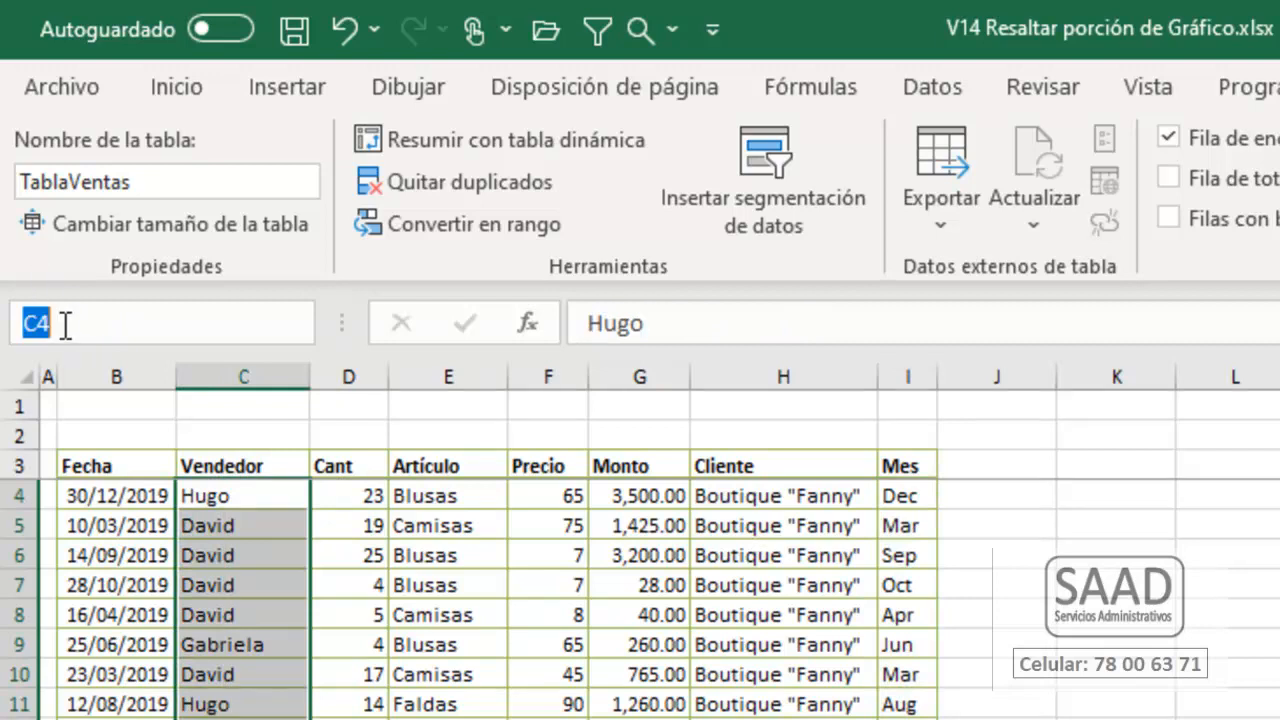
text(ColVendedor)
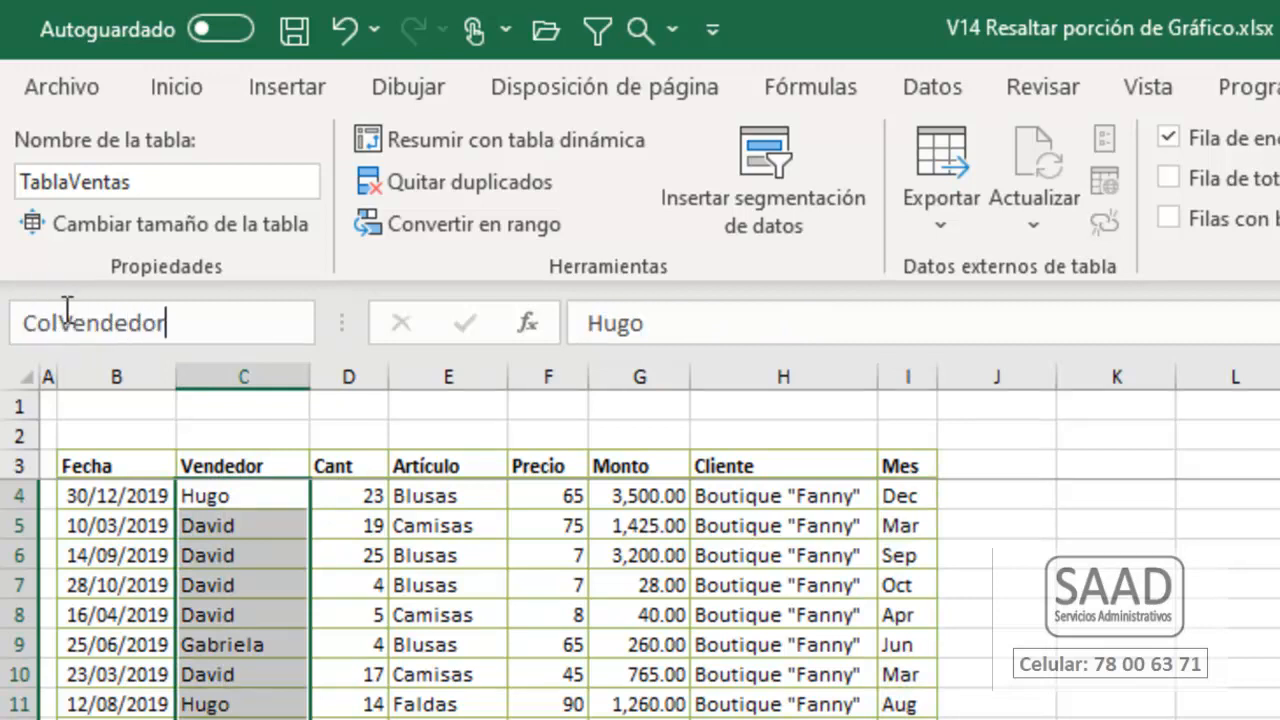
key(Return)
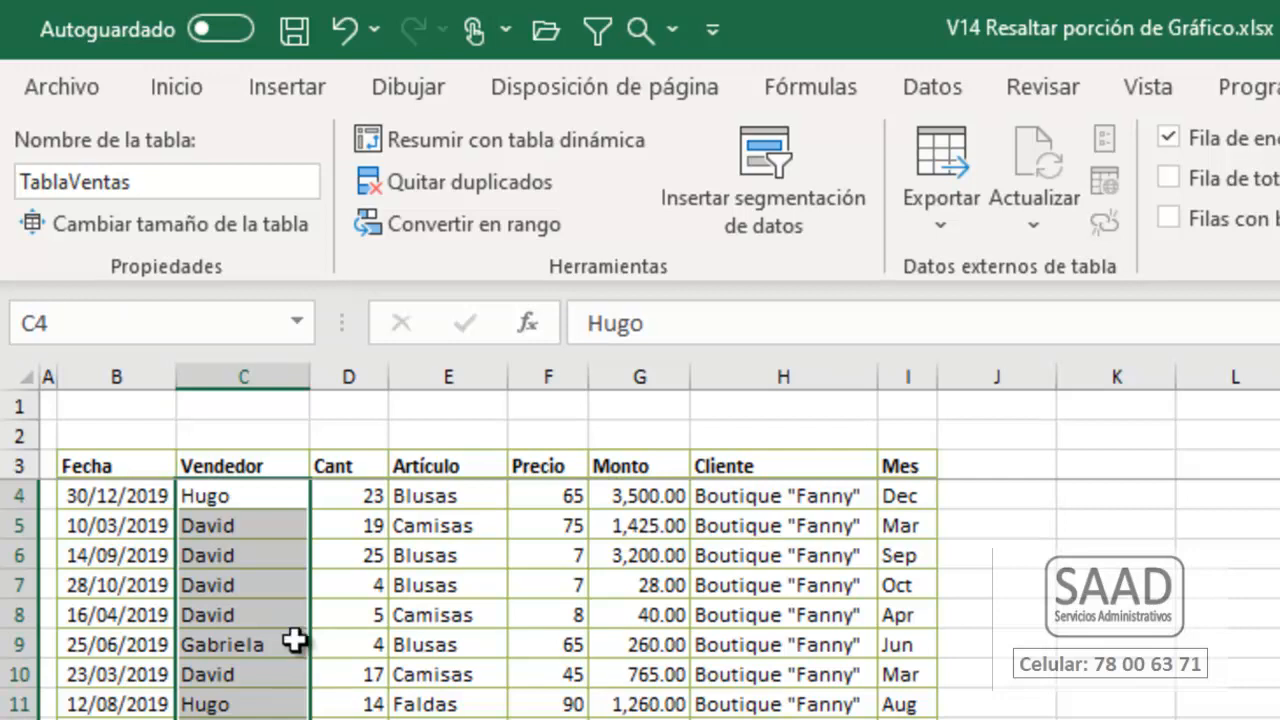
Step: Check the ranges that ColMes and ColVendedor refer to, and review the months and seller columns of the summary table on Hoja2
click(297, 321)
click(51, 363)
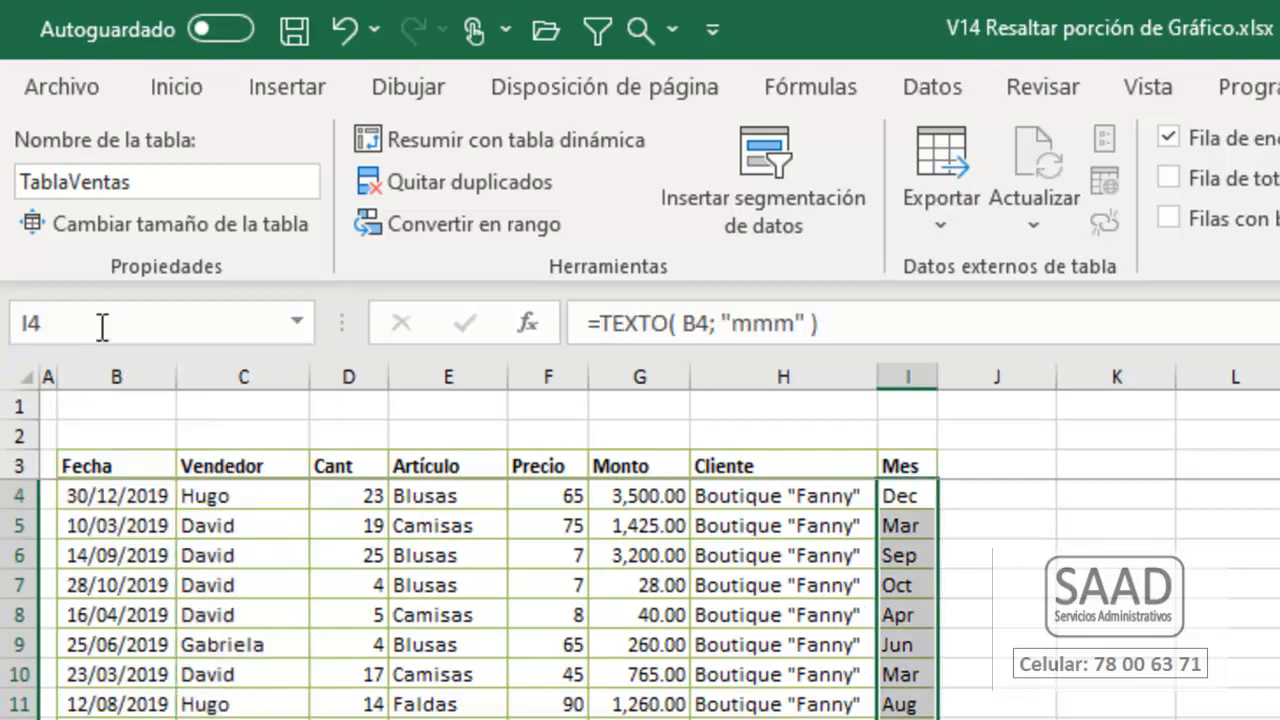
click(296, 323)
click(161, 403)
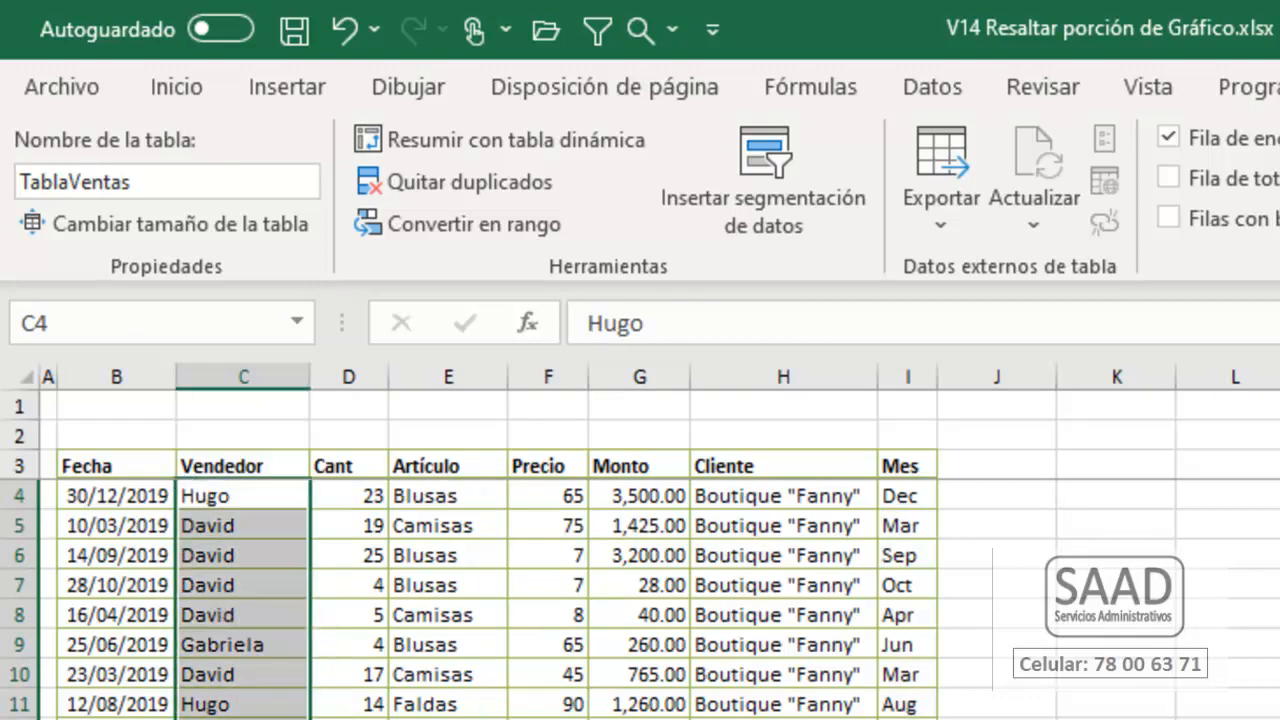
key(ctrl+Page_Down)
drag(91, 495, 90, 704)
click(190, 470)
shift+click(449, 493)
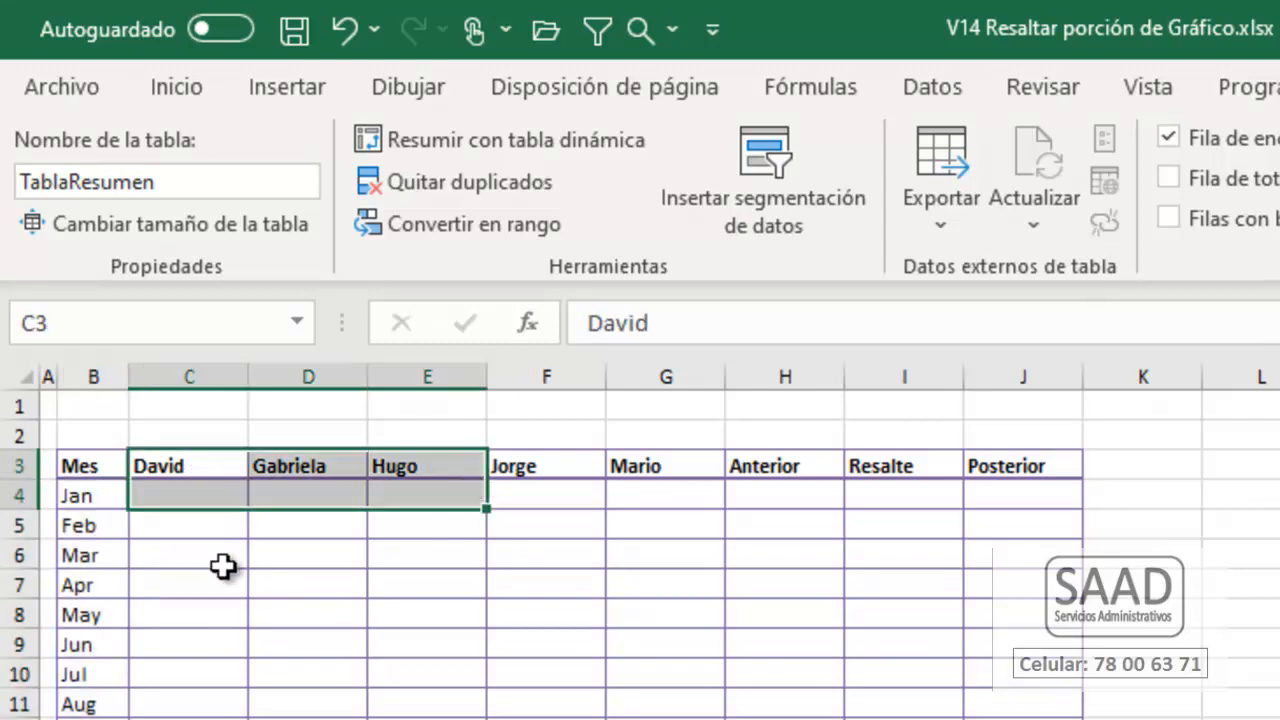
drag(206, 494, 790, 716)
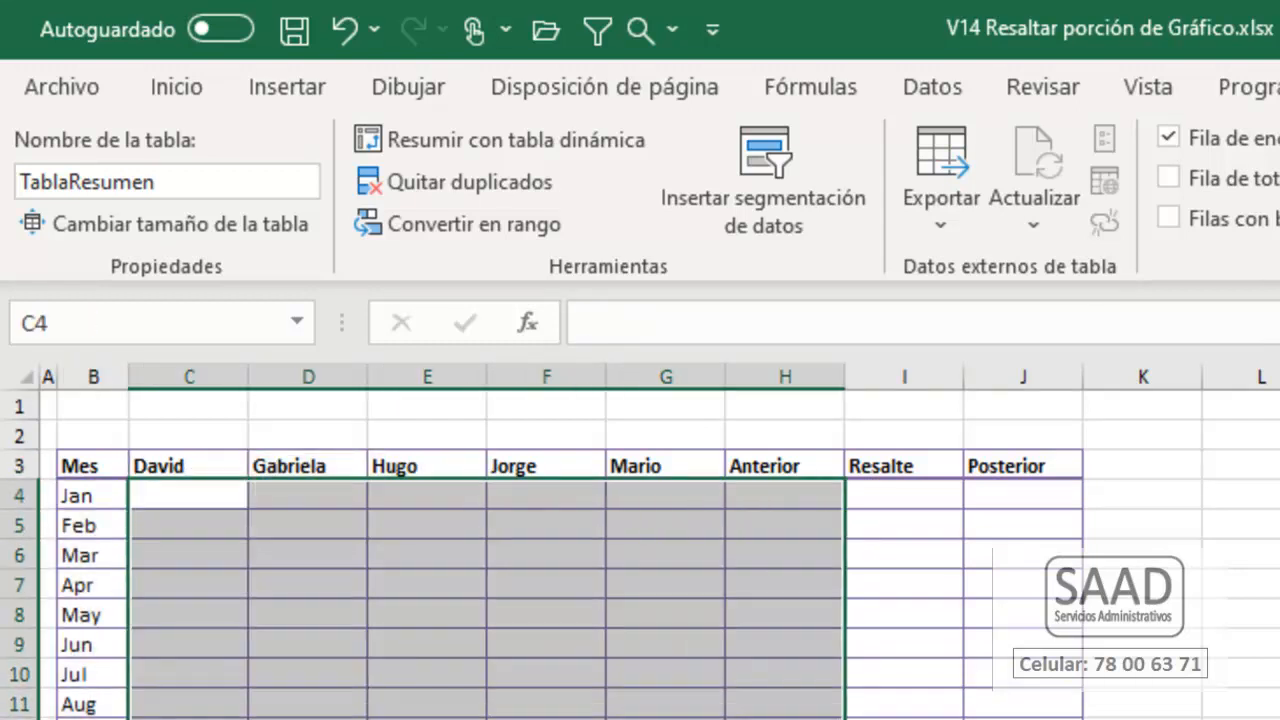
key(ctrl+Page_Up)
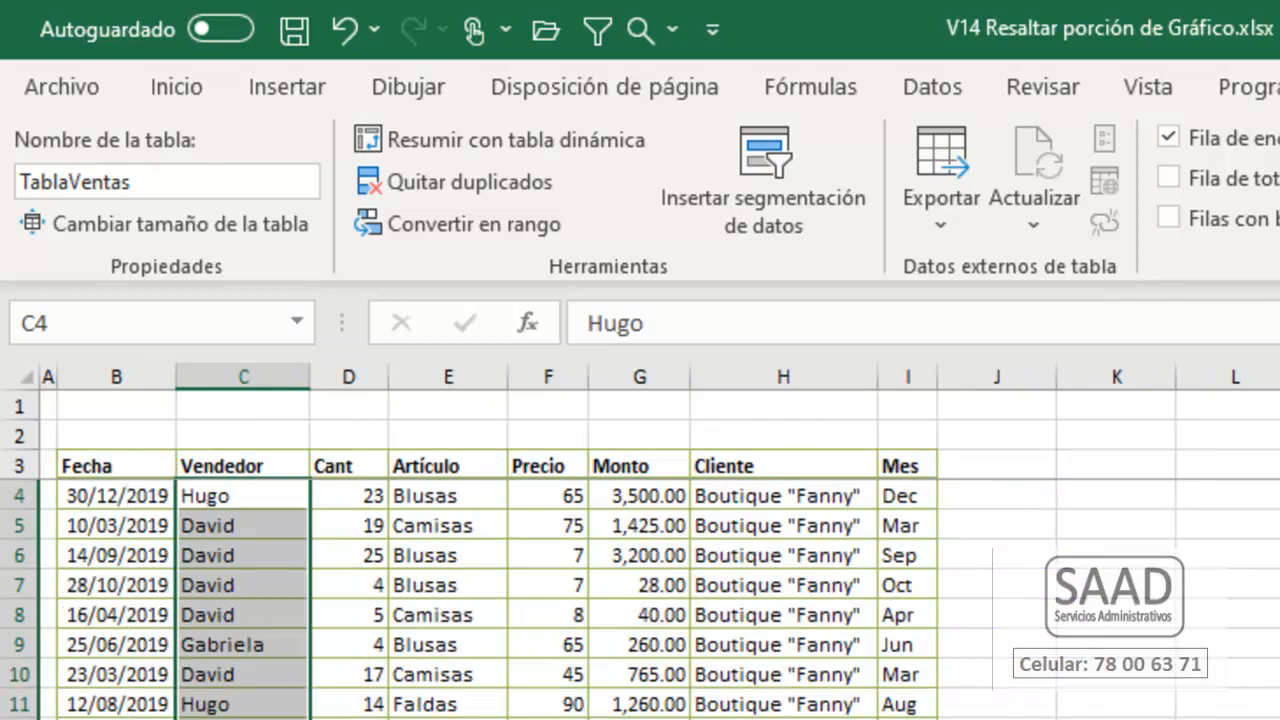
Step: Name the data cells of the Monto column in the sales table ColMonto
click(634, 446)
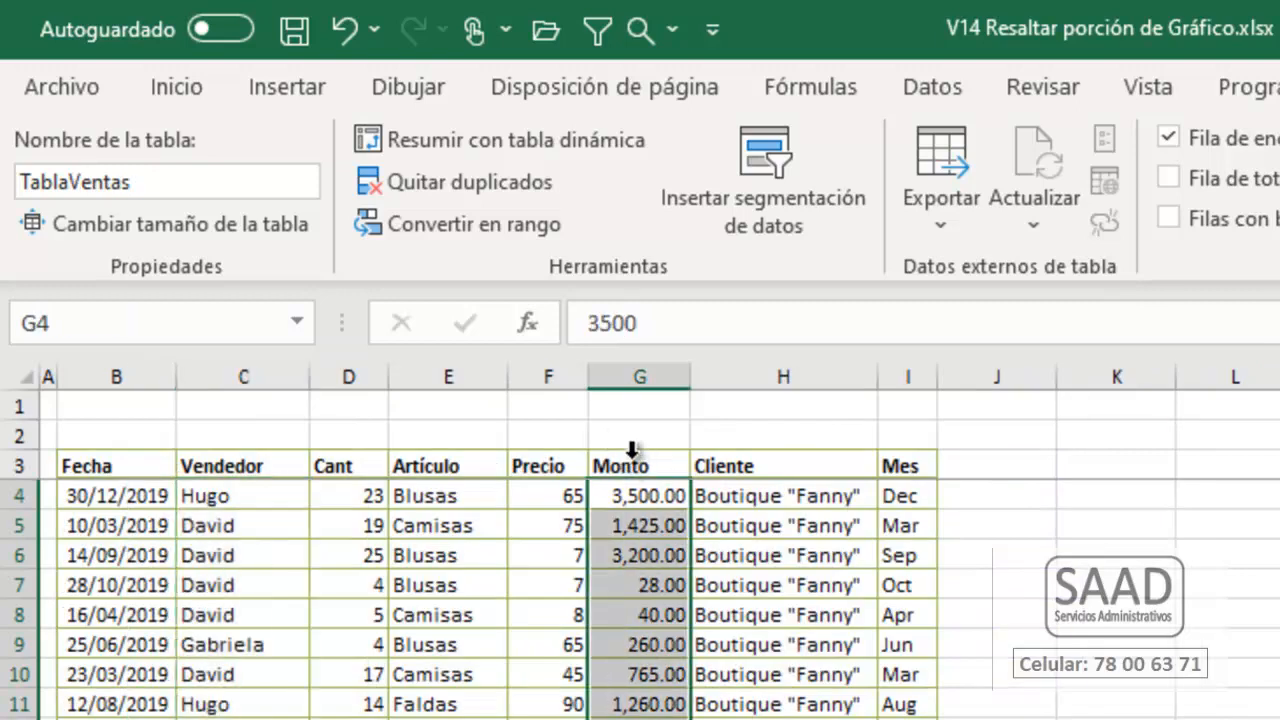
click(66, 316)
text(ColV)
key(BackSpace)
text(Monto)
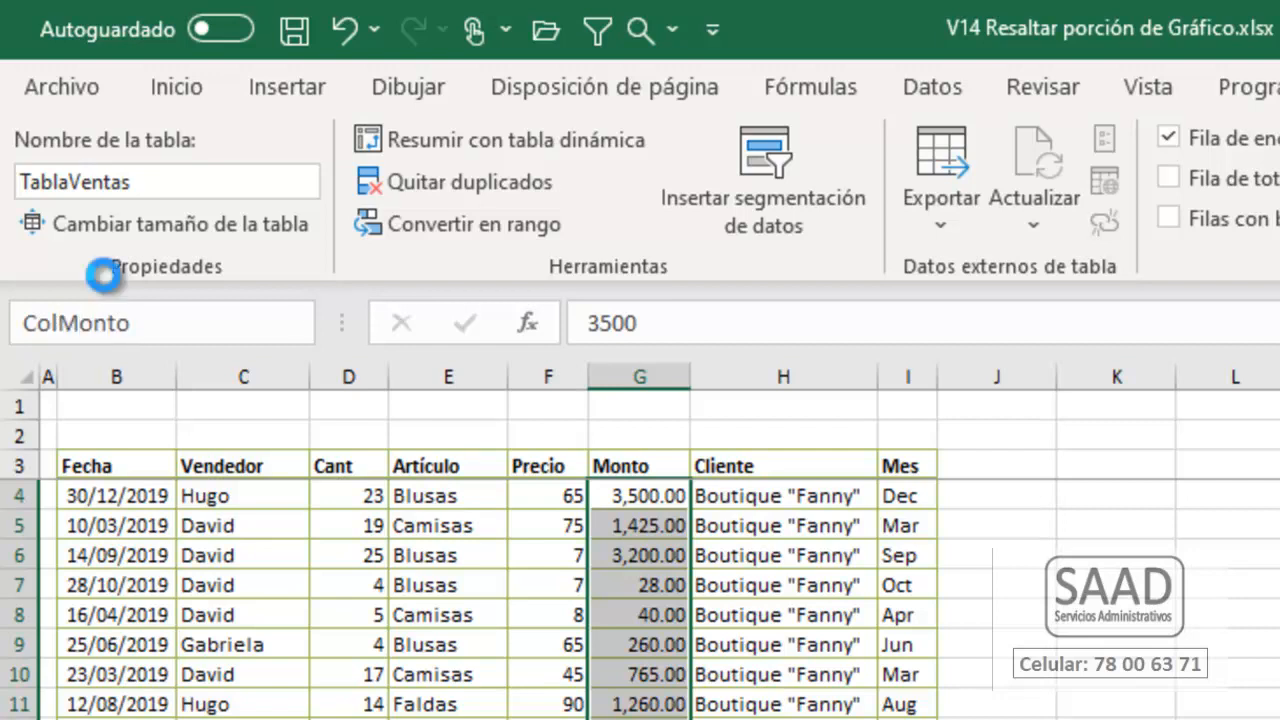
key(Return)
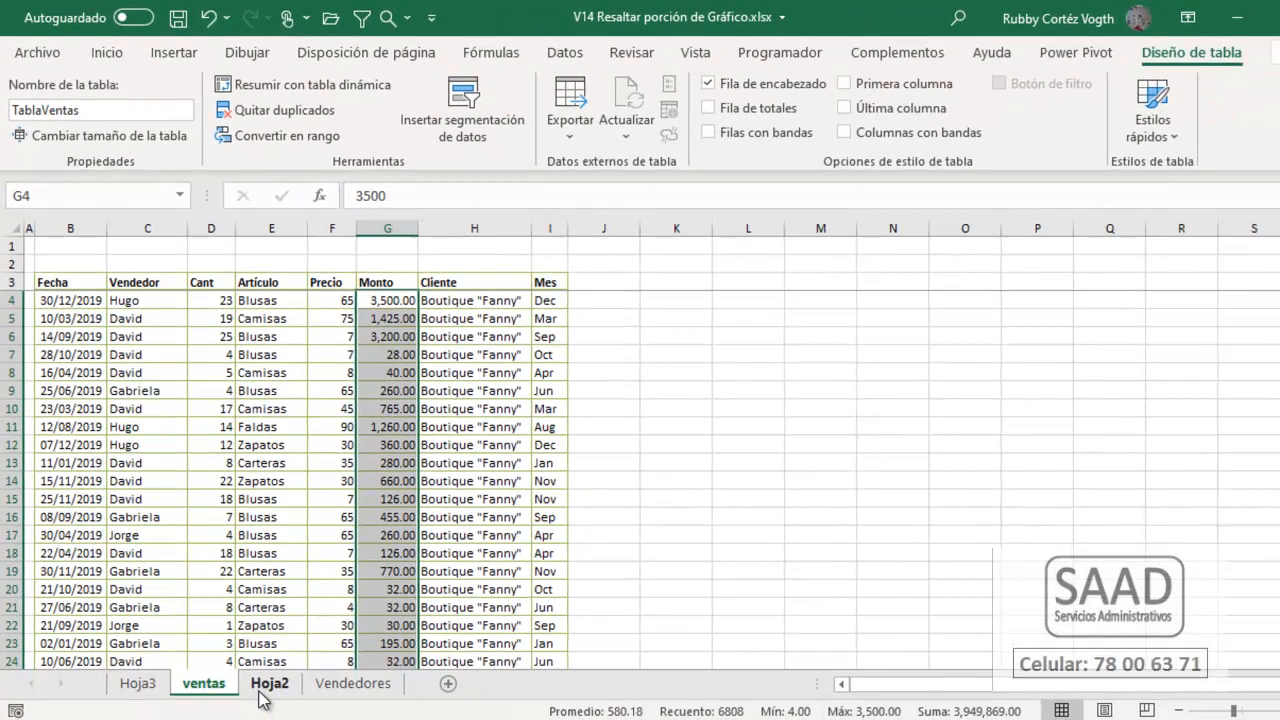
Step: Start a SUMAR.SI.CONJUNTO formula in cell C4 of Hoja2 with ColMonto as its sum range
click(268, 683)
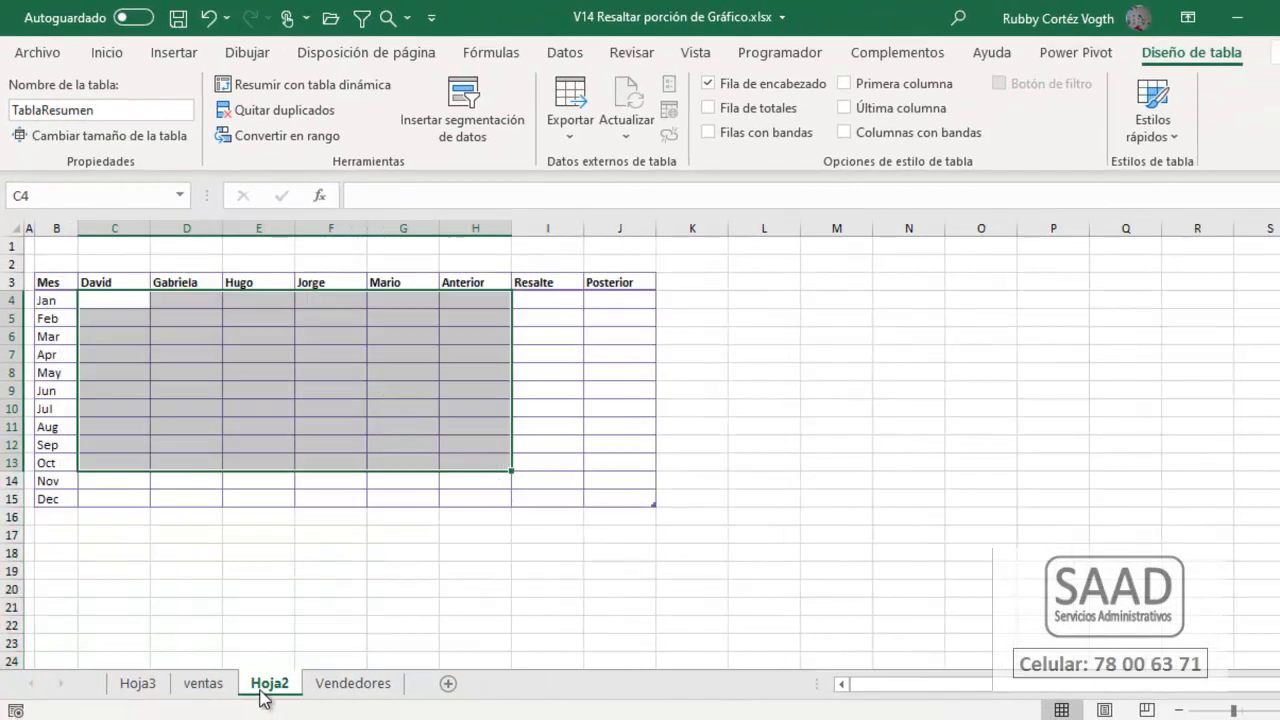
click(115, 300)
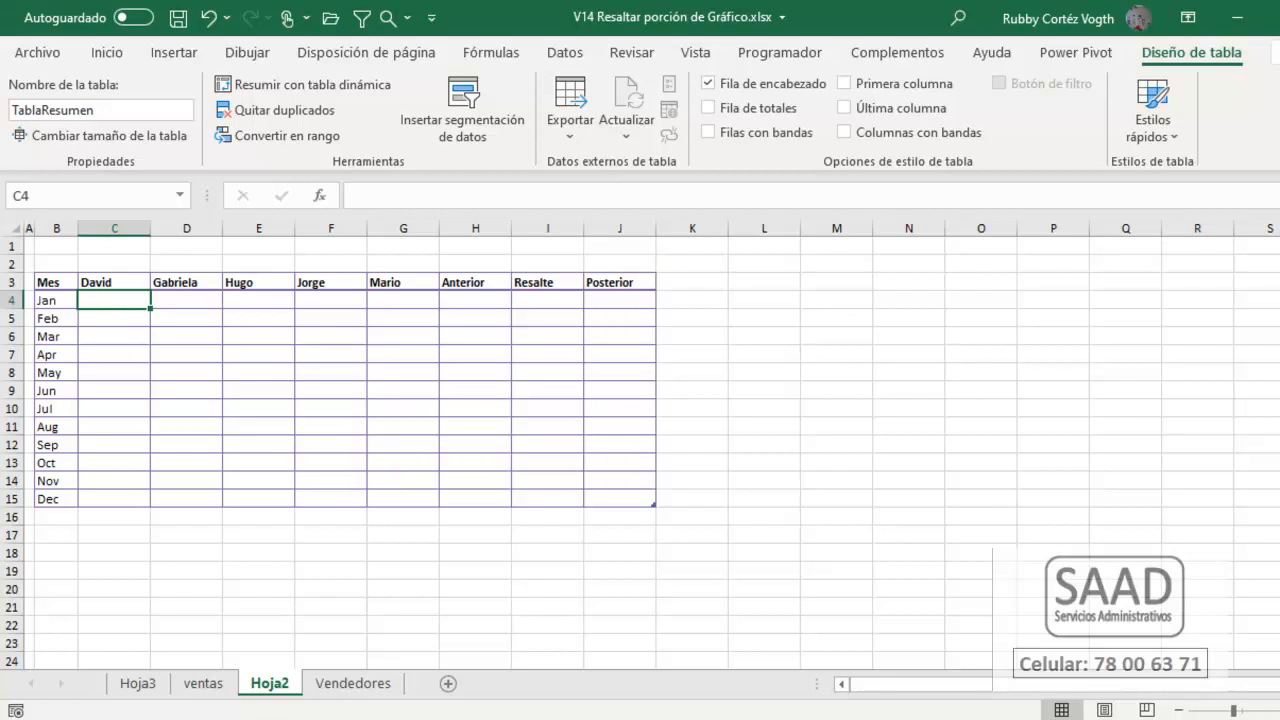
scroll(640, 445, up, 4)
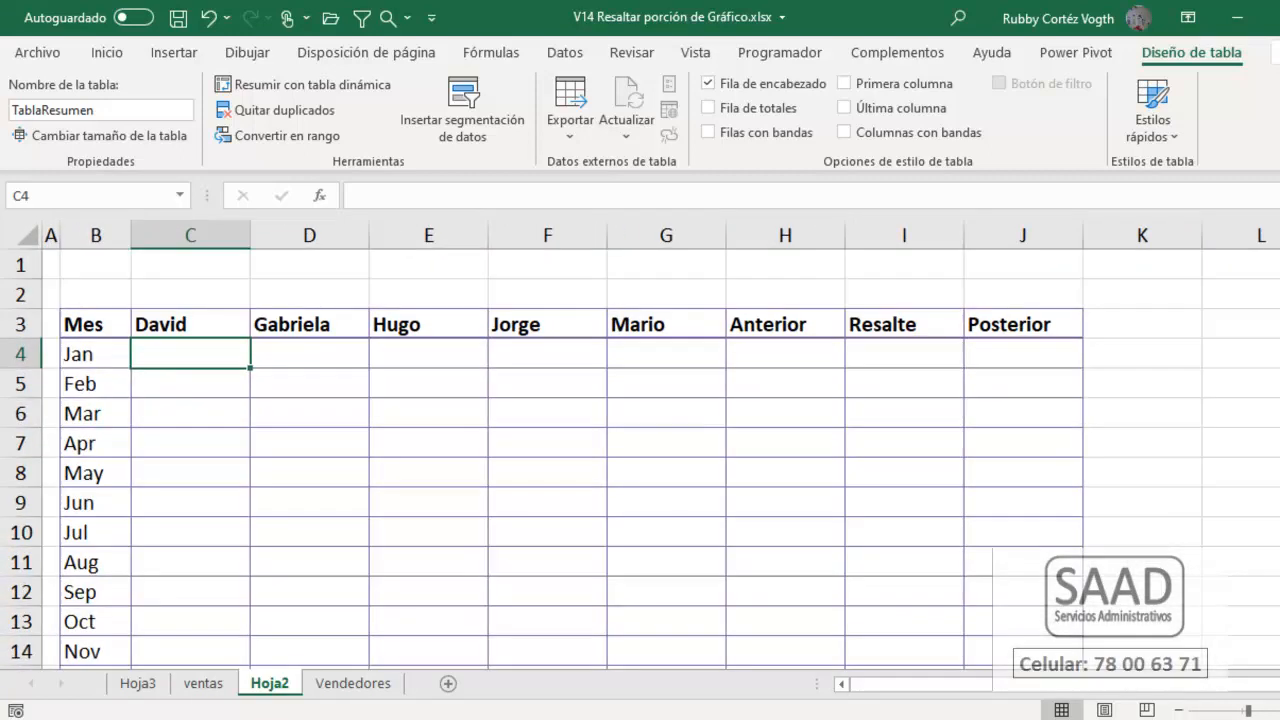
text(=sum)
key(Down)
key(Down)
key(Down)
key(Down)
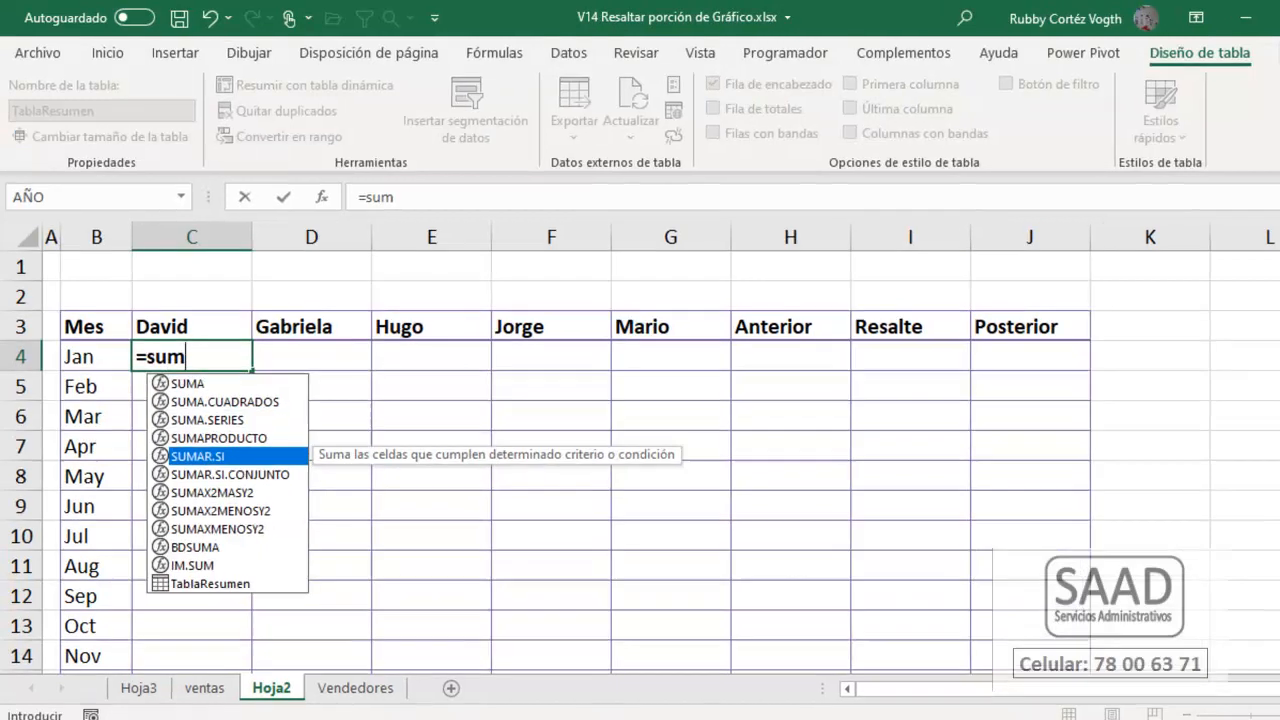
key(Down)
key(Tab)
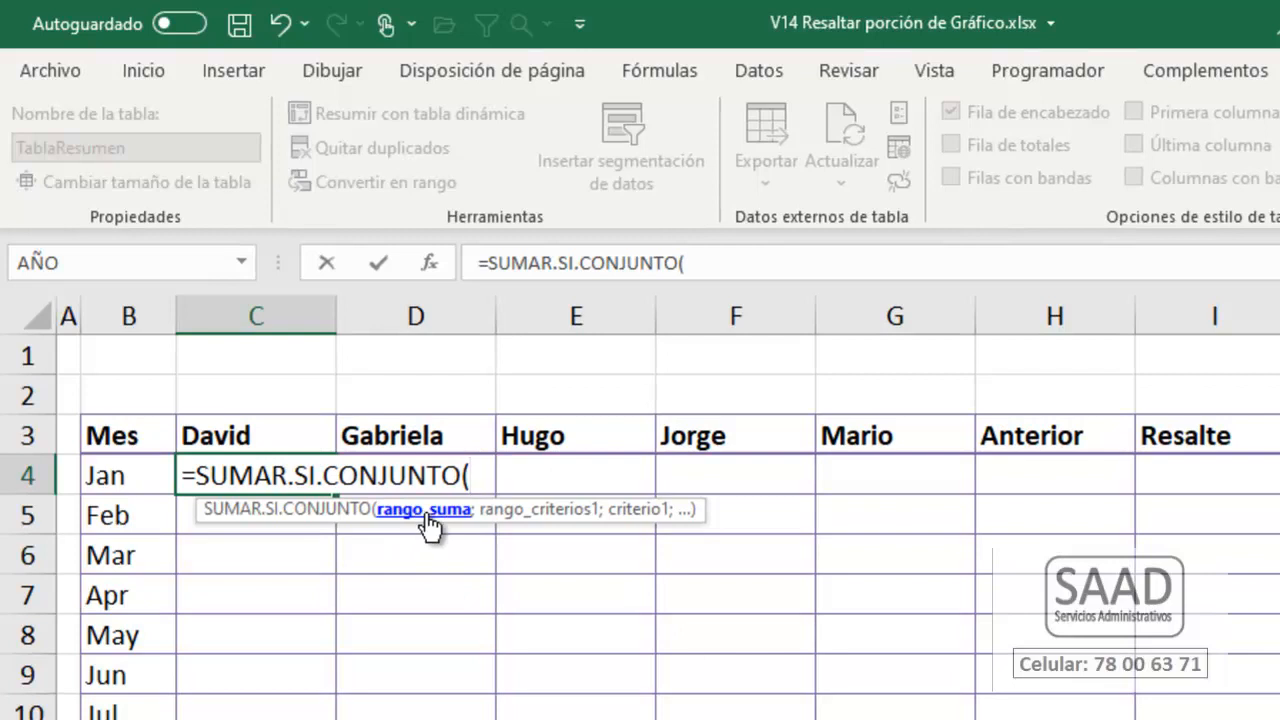
text(col)
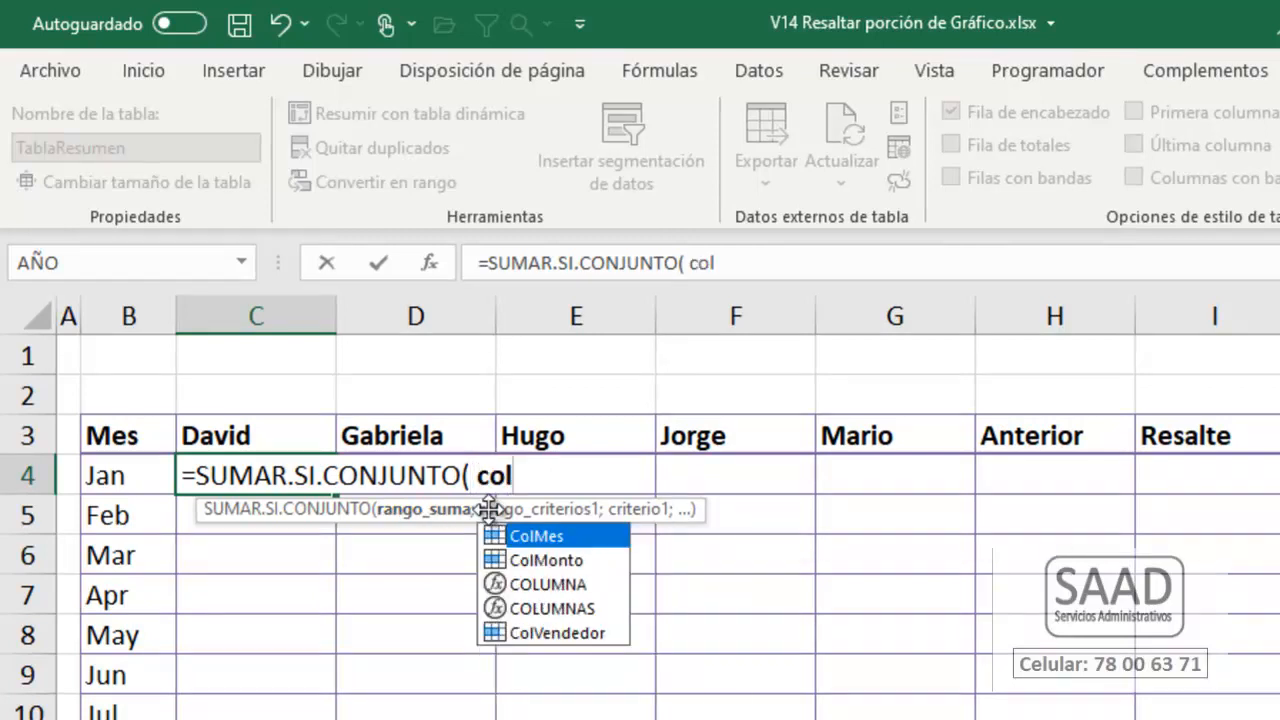
text(m)
key(Down)
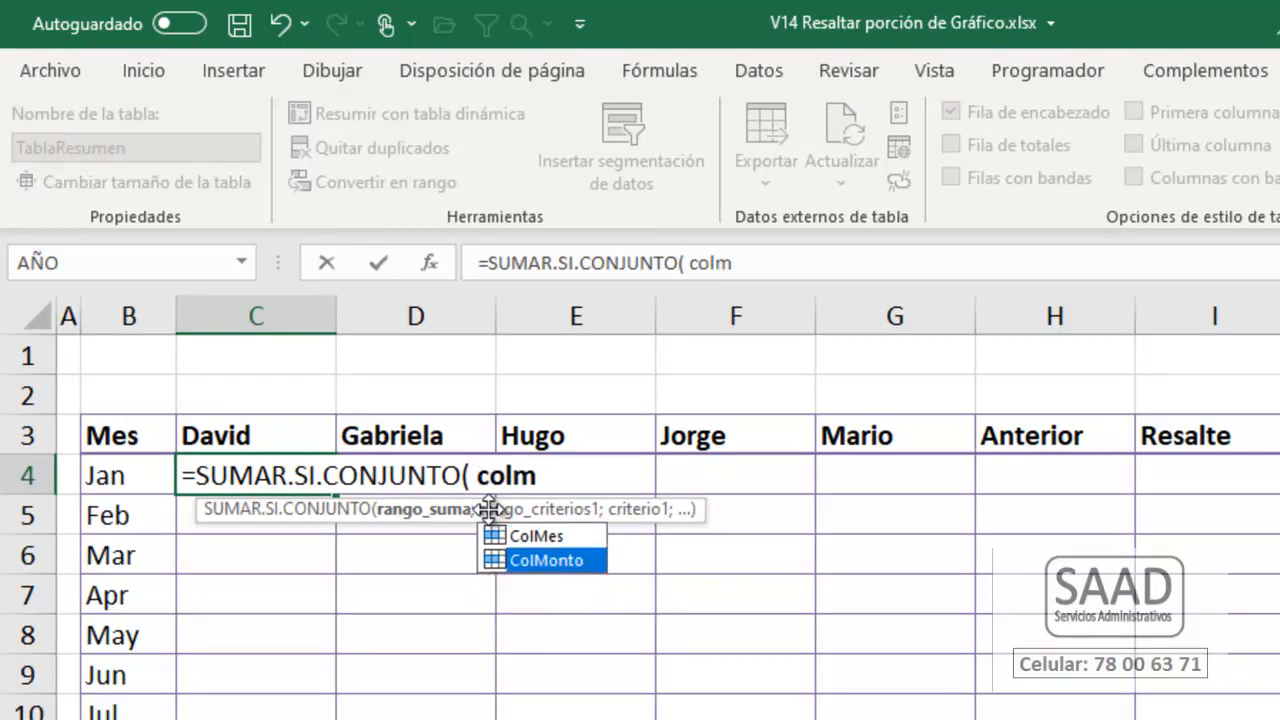
key(Tab)
text(;)
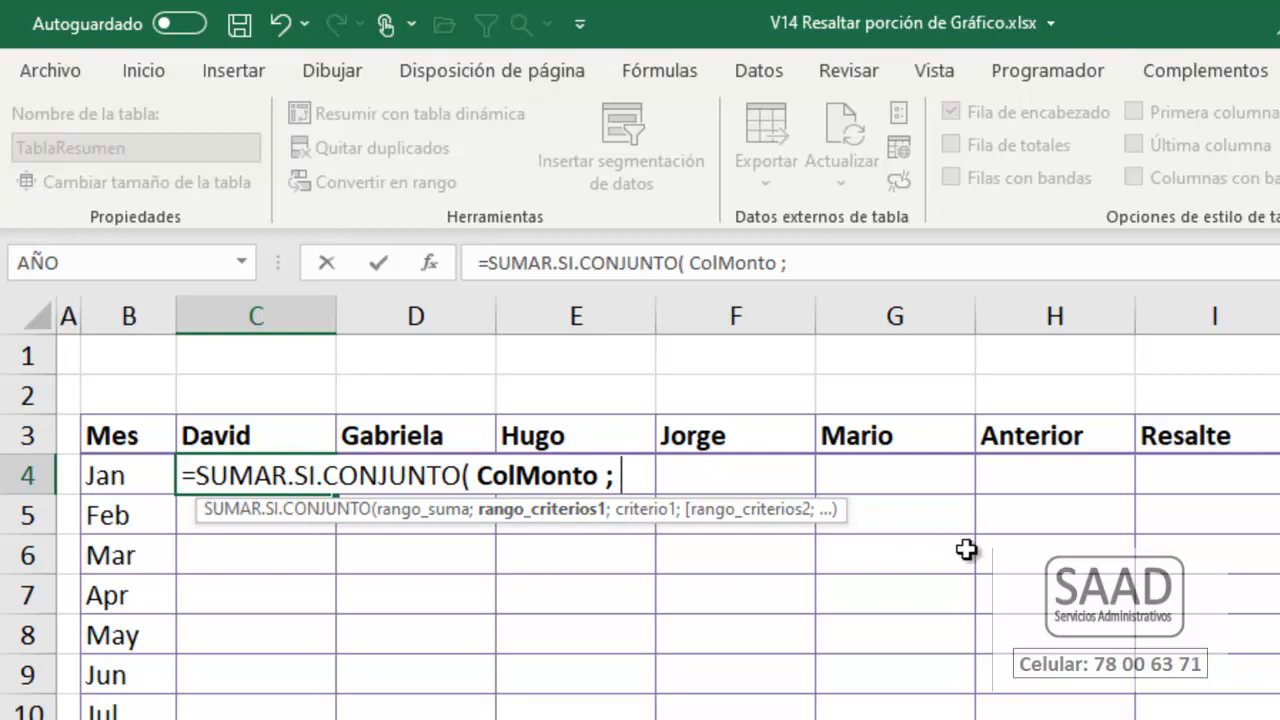
Step: Add the formula's first condition, with ColVendedor as the criteria range and seller header C3 as the criterion
text(col)
key(Down)
key(Down)
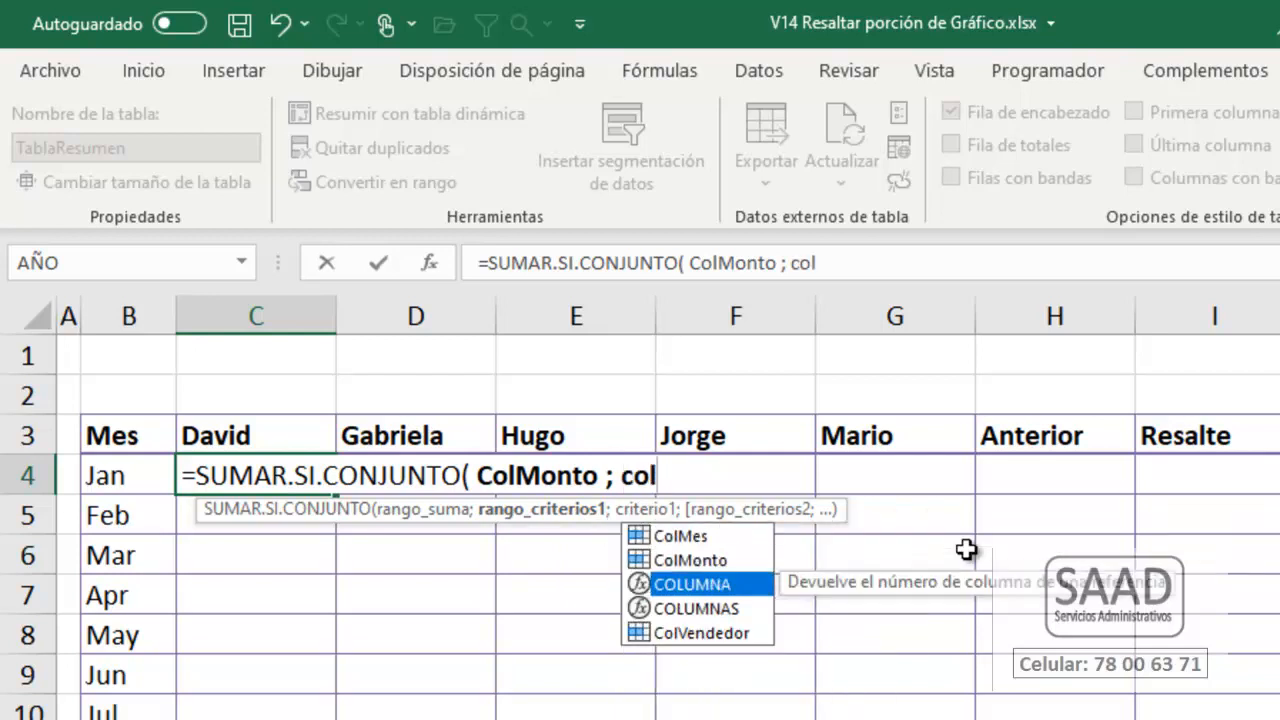
key(Up)
key(Up)
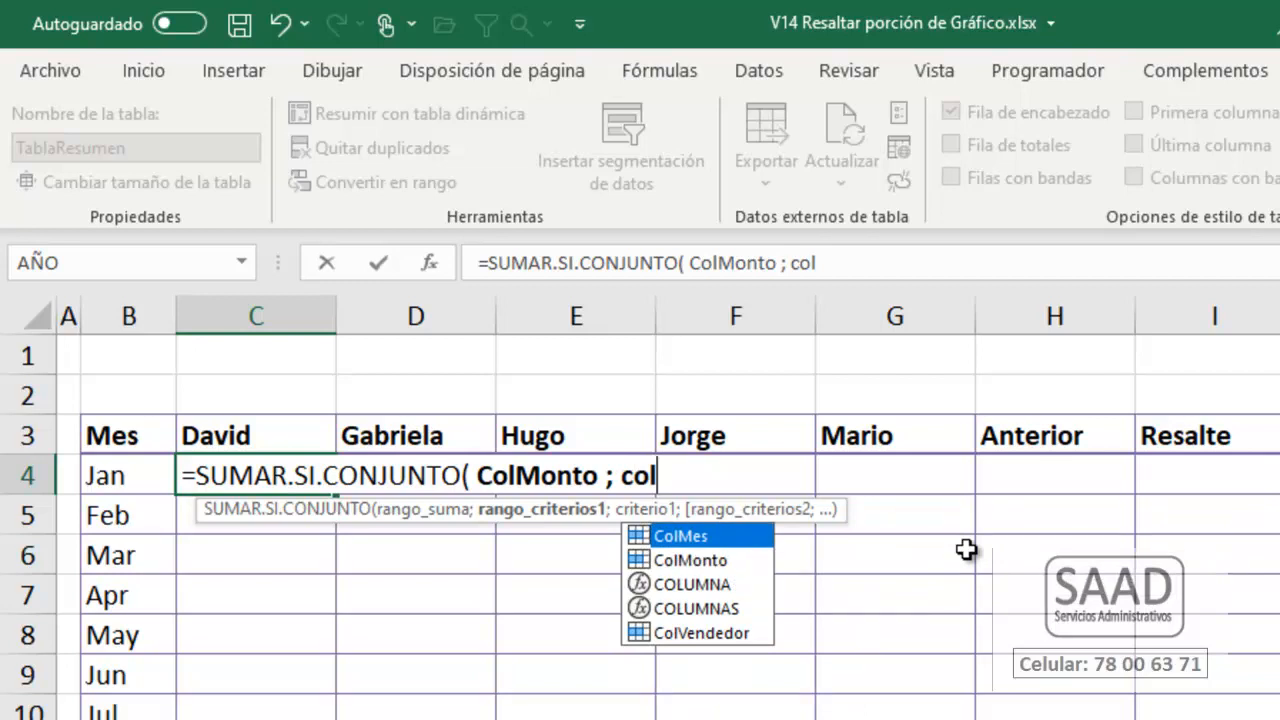
text(v)
key(Tab)
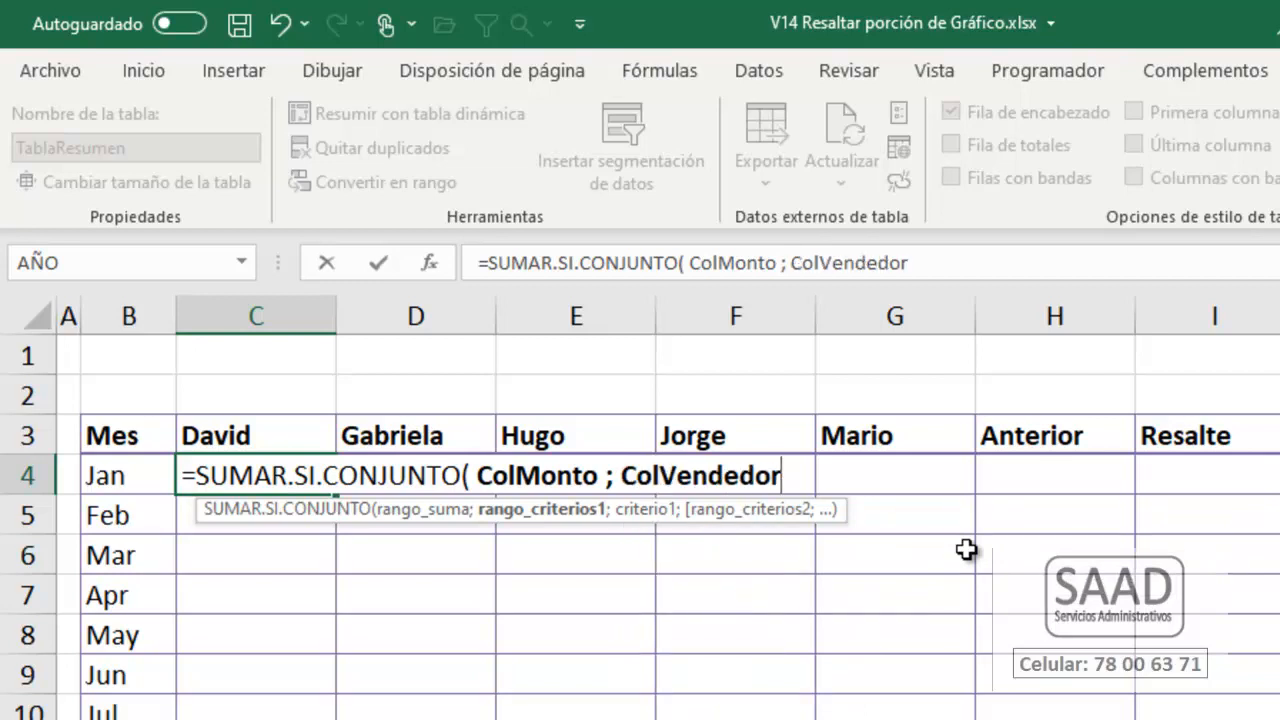
text(;)
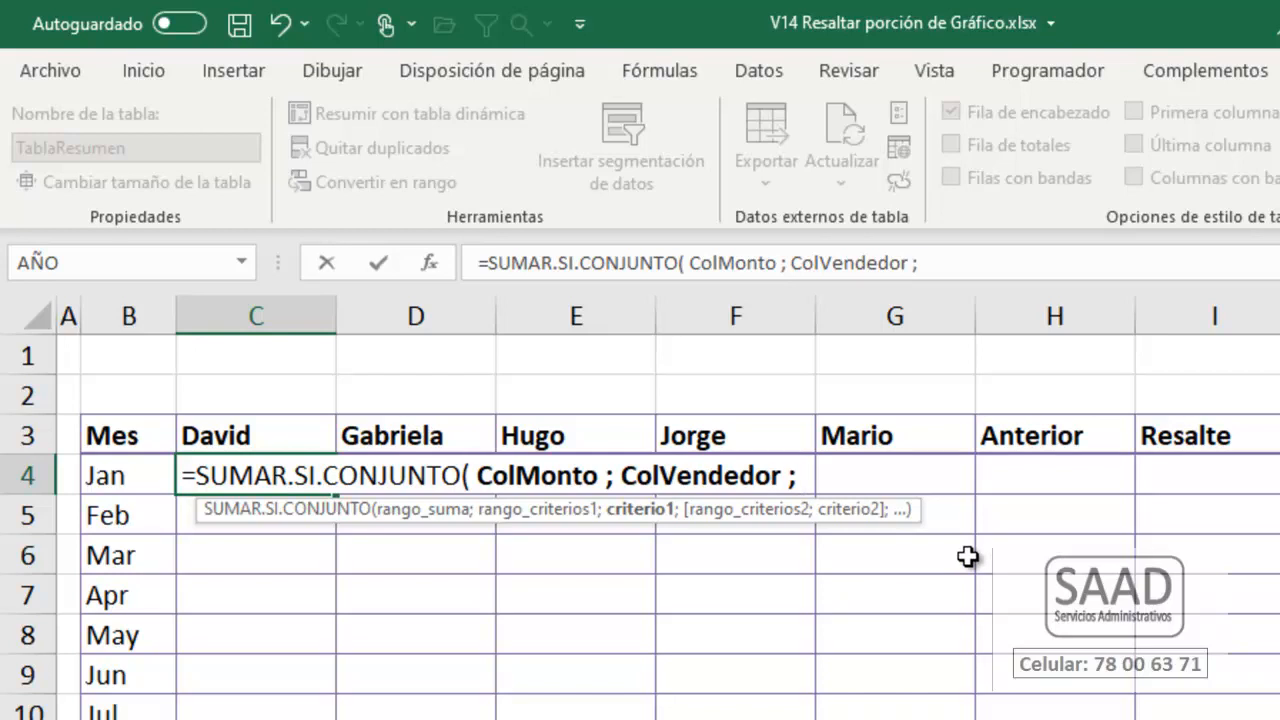
text(C3)
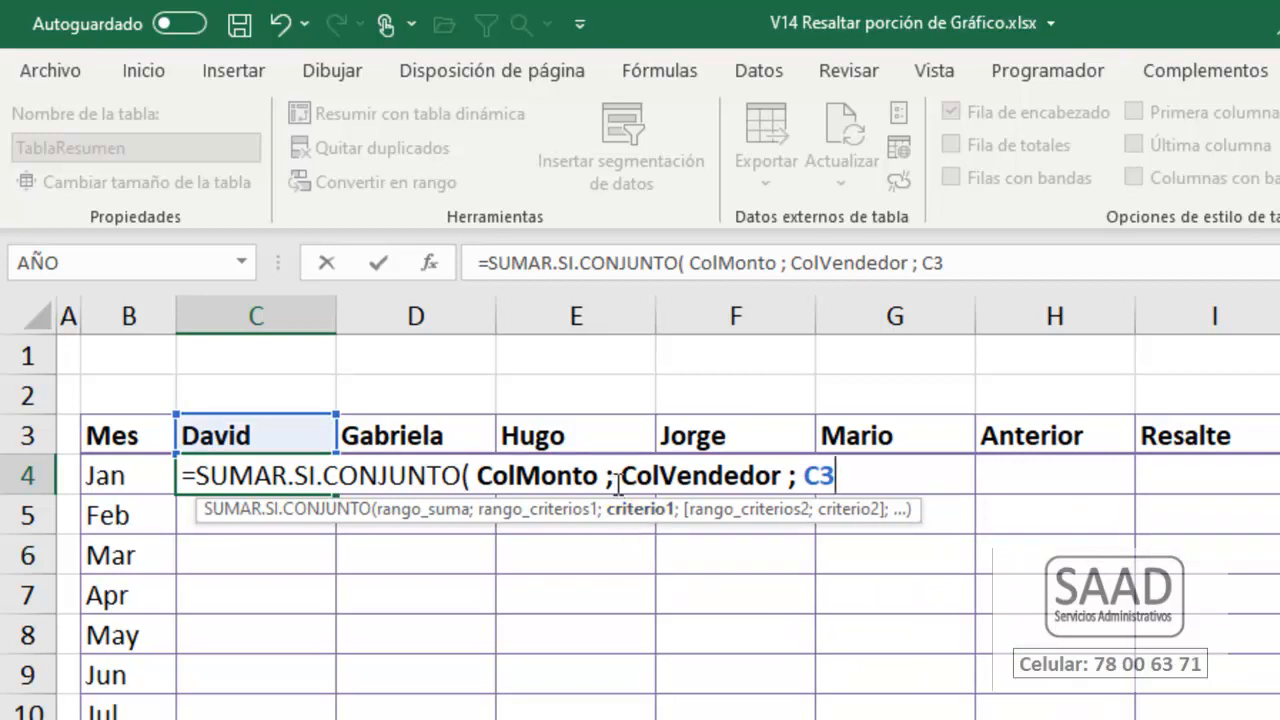
drag(621, 480, 843, 470)
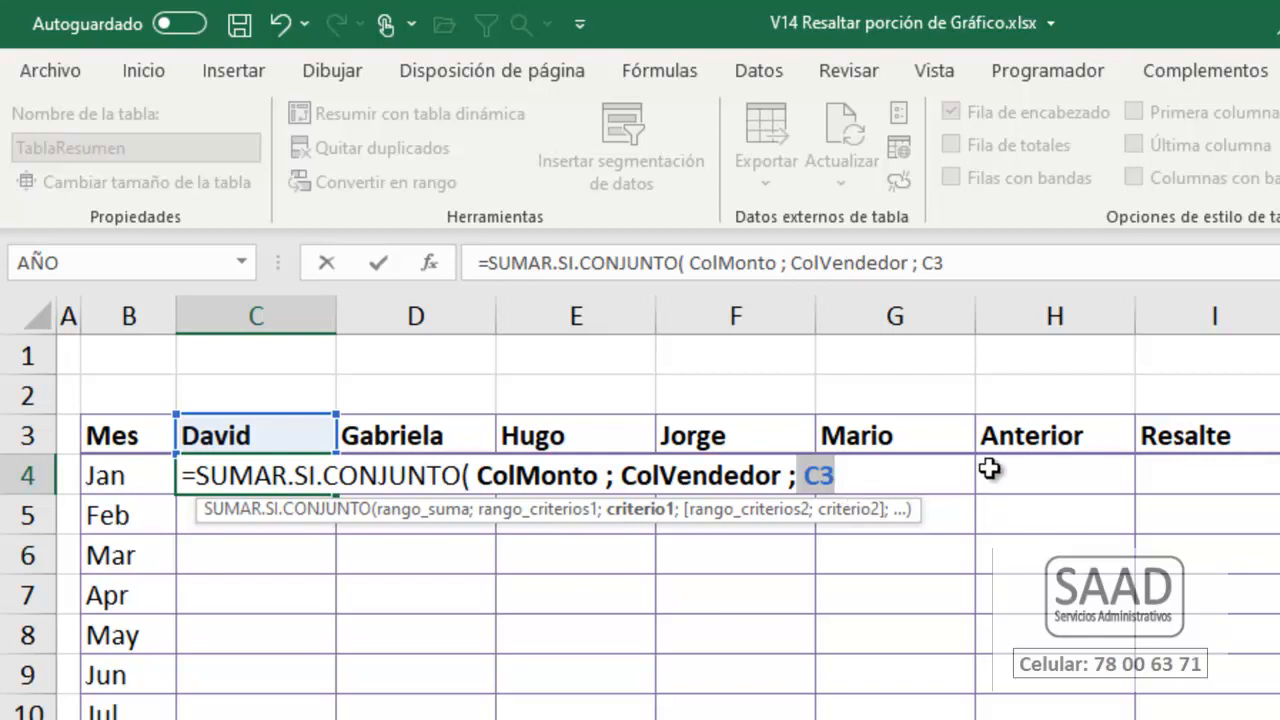
key(Right)
text(; )
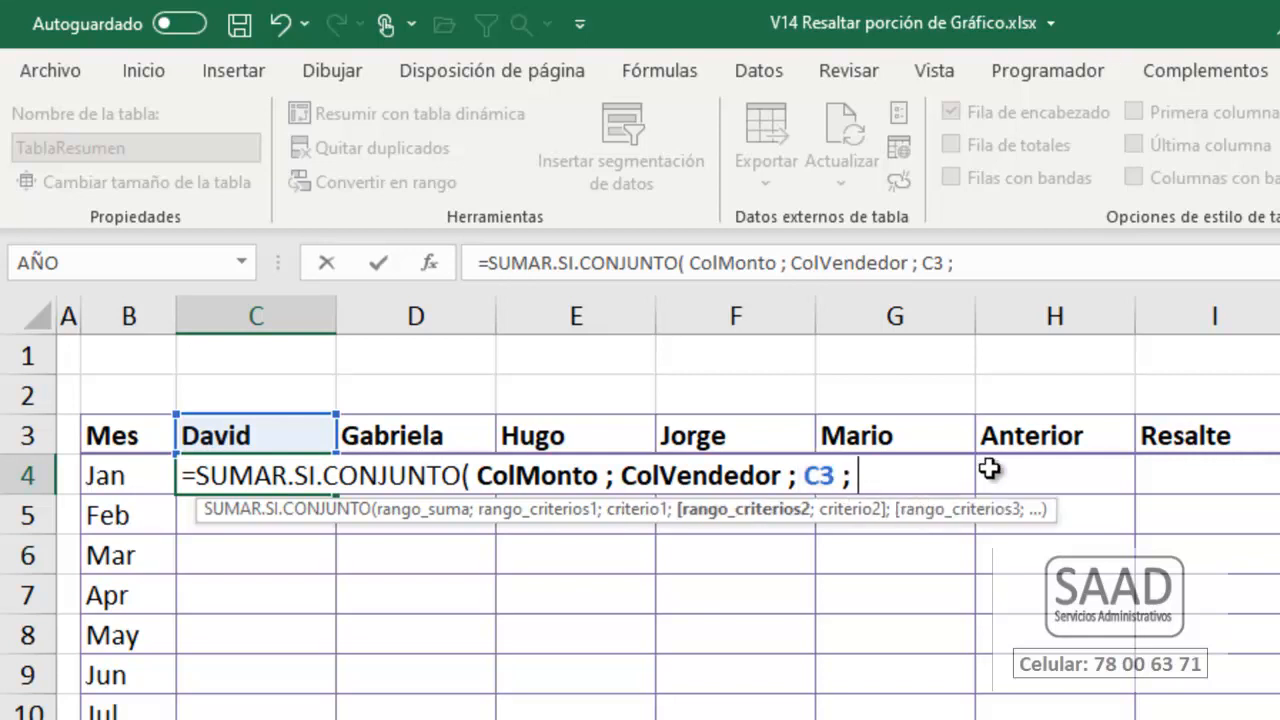
Step: Complete the SUMAR.SI.CONJUNTO formula in C4 with a second condition, using ColMes as the criteria range and B4 as the criterion
text(col)
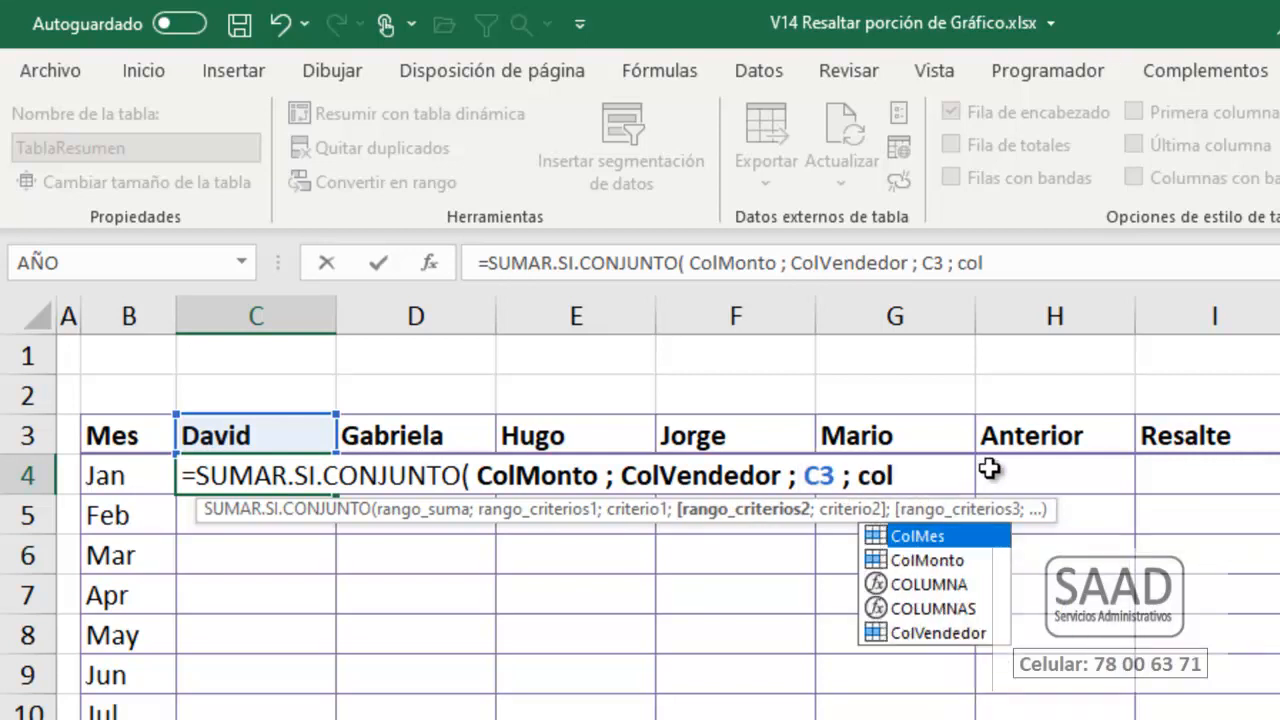
key(Tab)
text(; )
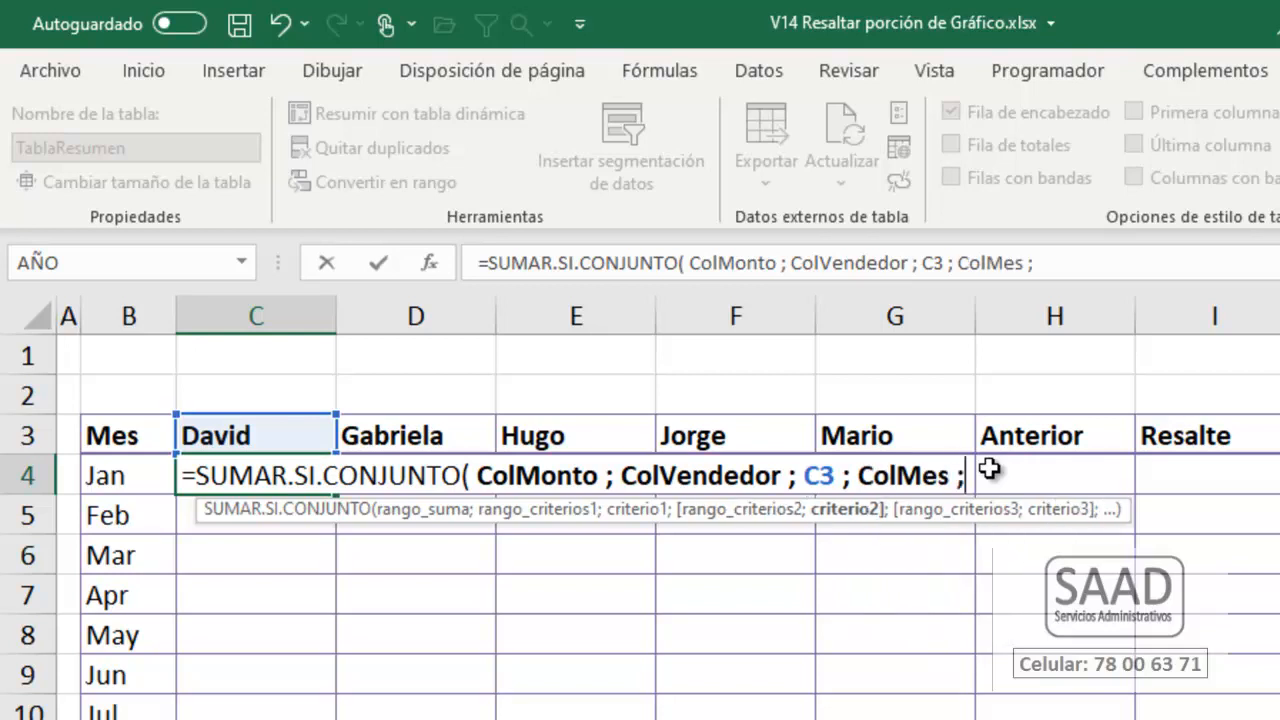
text(B)
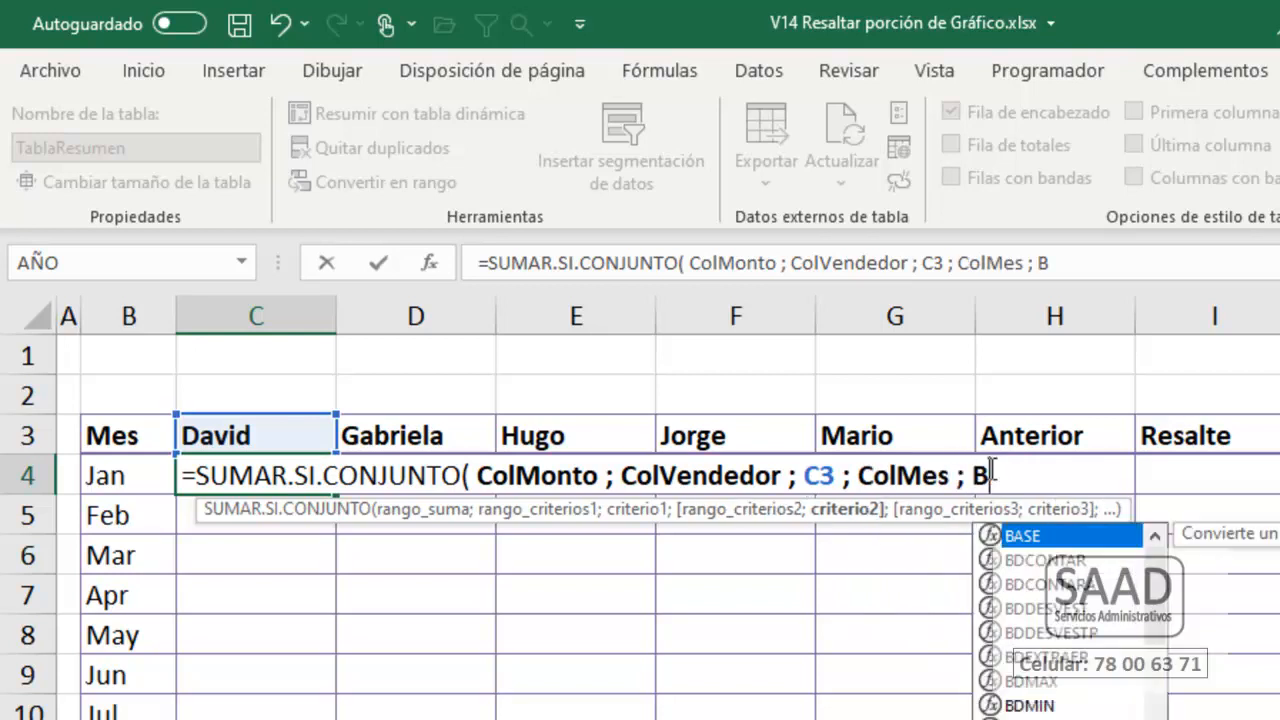
text(4 ))
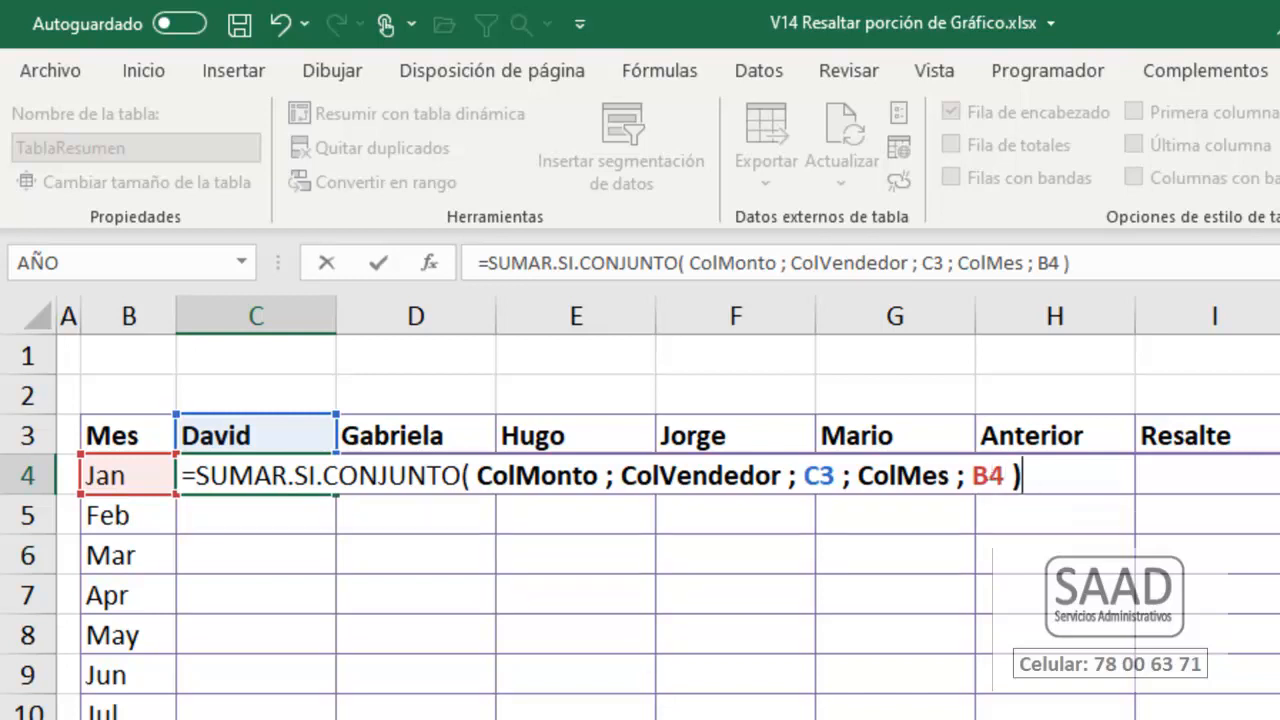
key(Return)
Step: Format the first seller column's amounts, from C4 down, with a thousands separator and two decimals
click(256, 475)
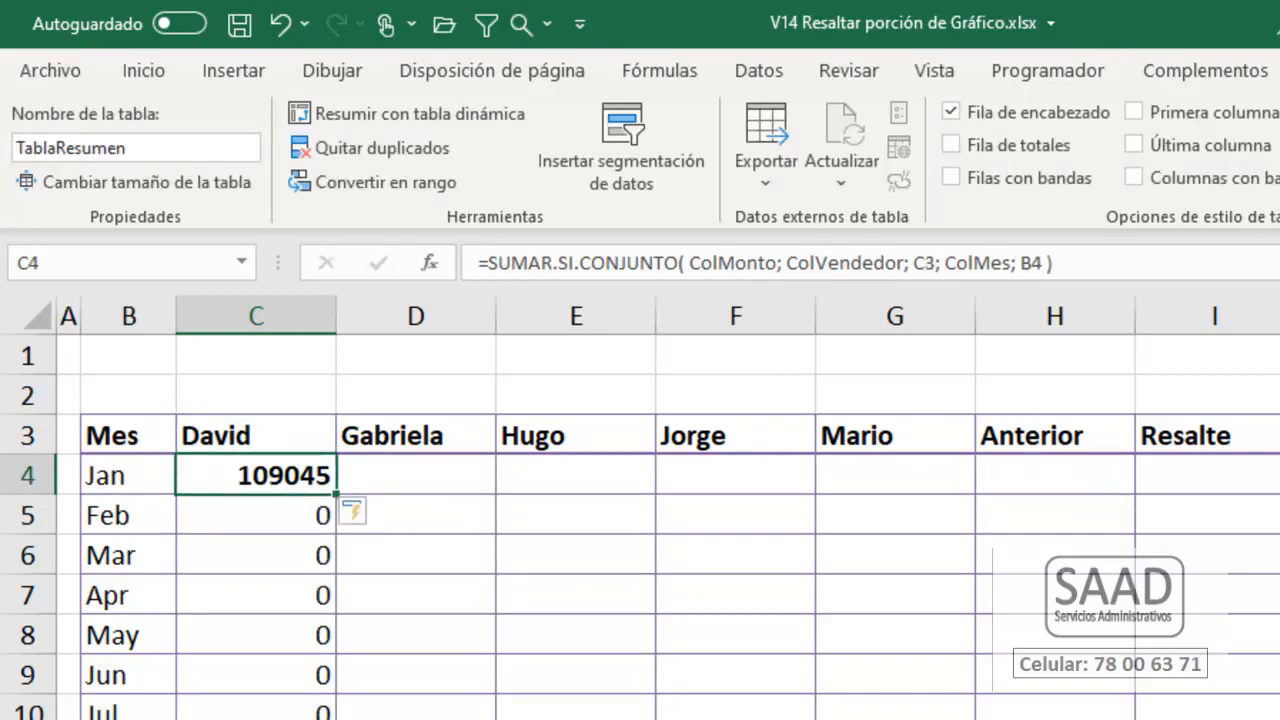
key(ctrl+shift+Down)
key(ctrl+shift+1)
click(256, 435)
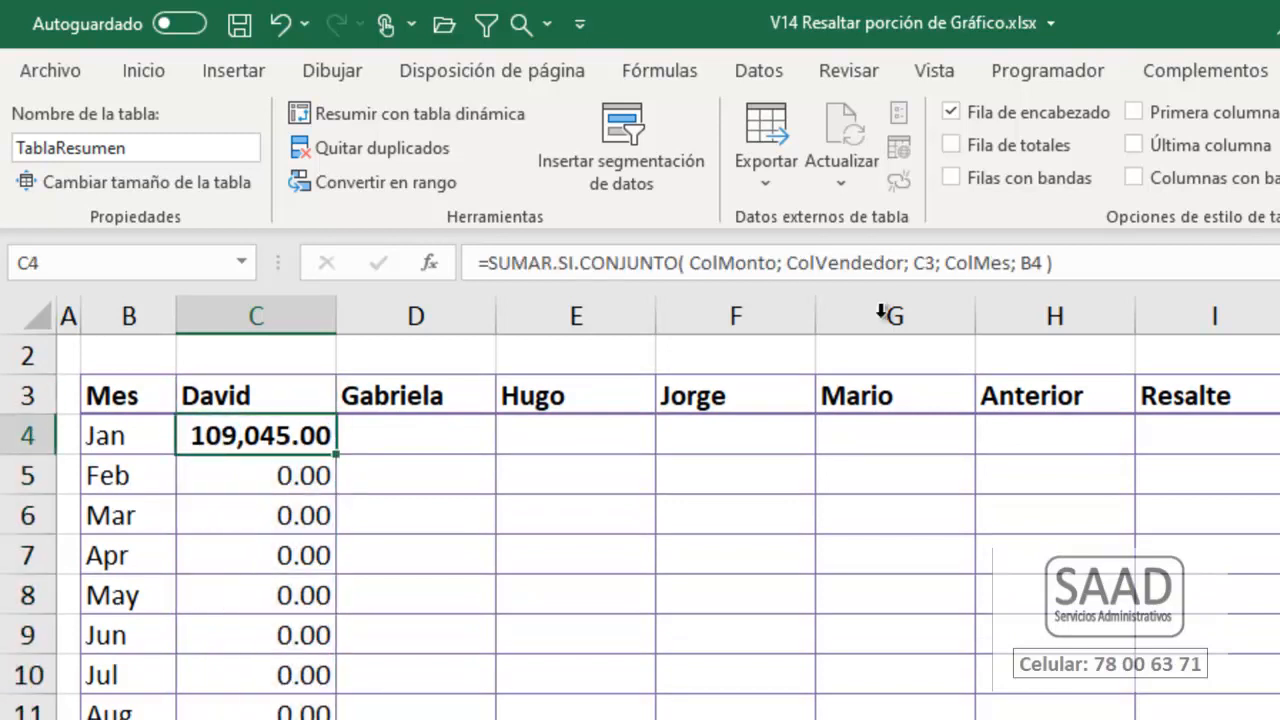
Step: Examine the formulas from C4 down to C13 to see which seller and month cells each one references
key(F2)
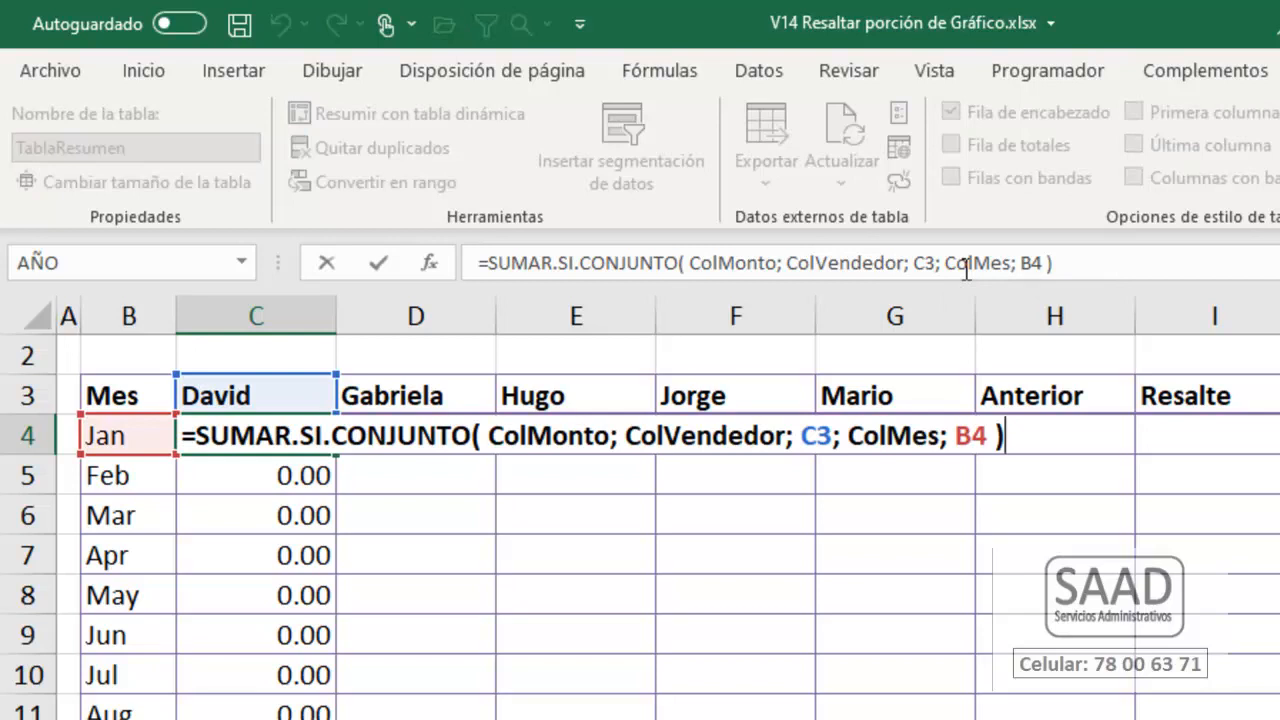
key(Return)
key(F2)
key(Return)
key(F2)
key(Return)
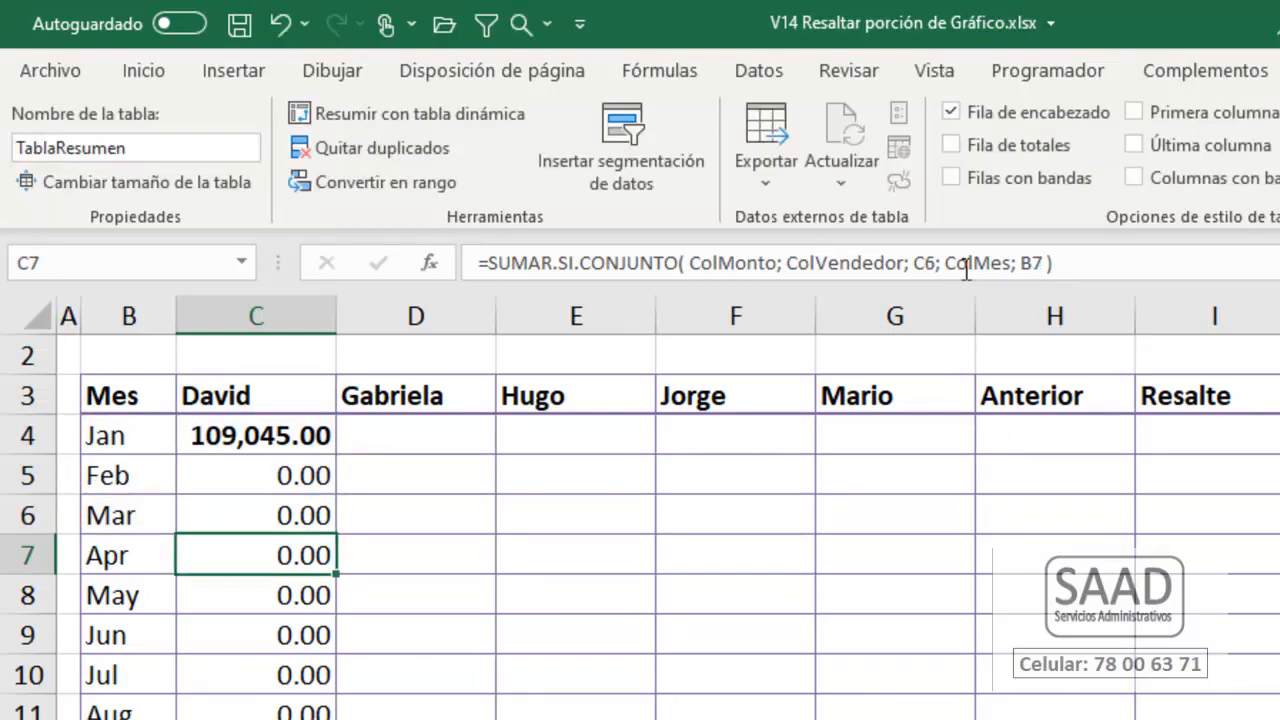
key(F2)
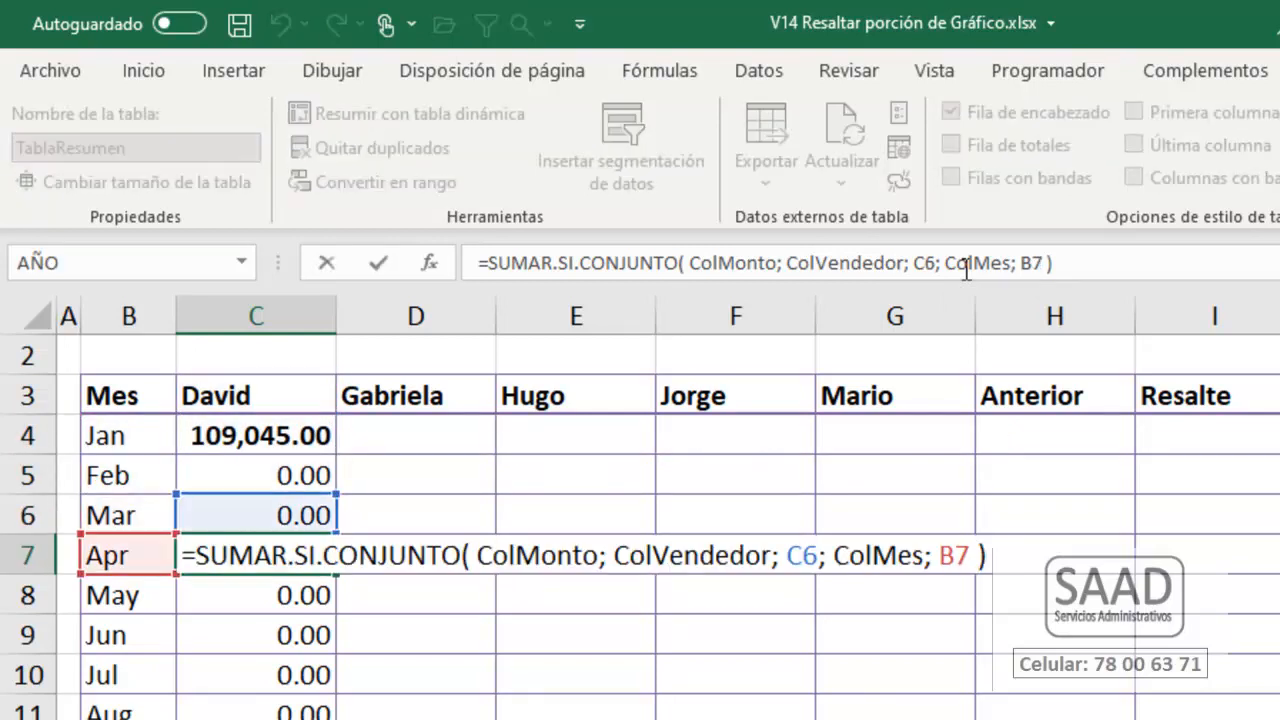
right_click(164, 528)
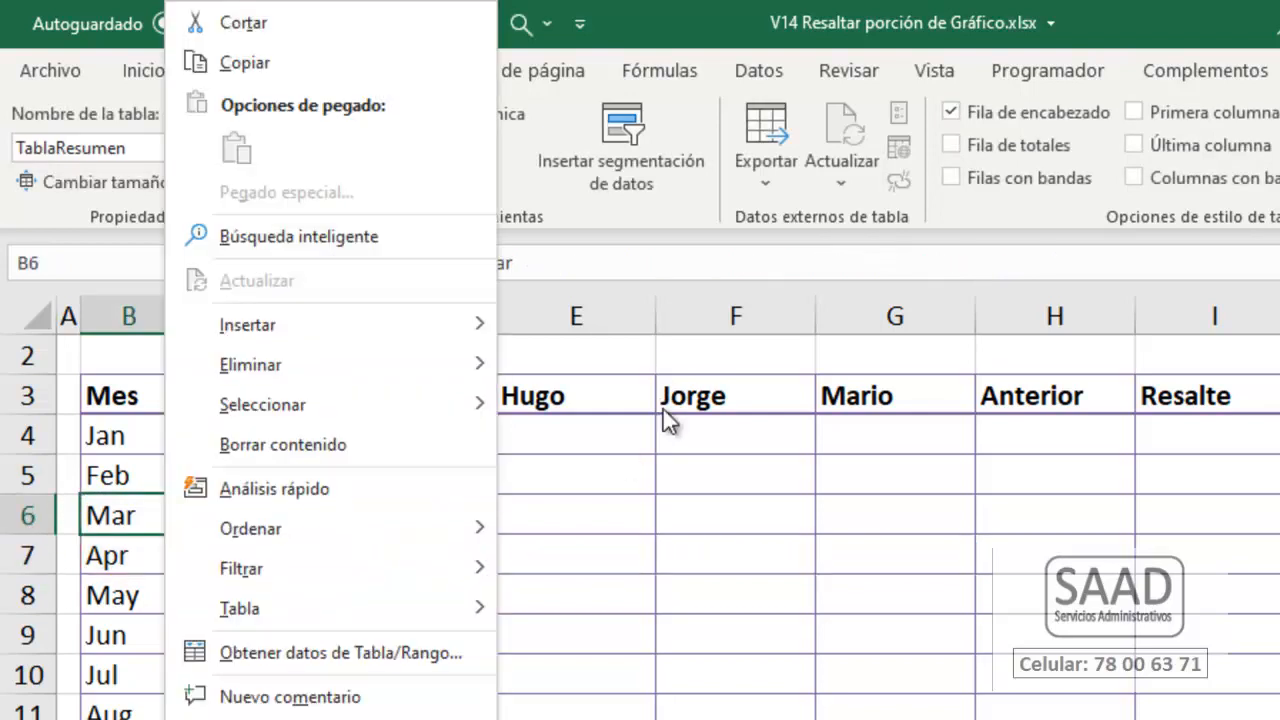
key(Escape)
key(F2)
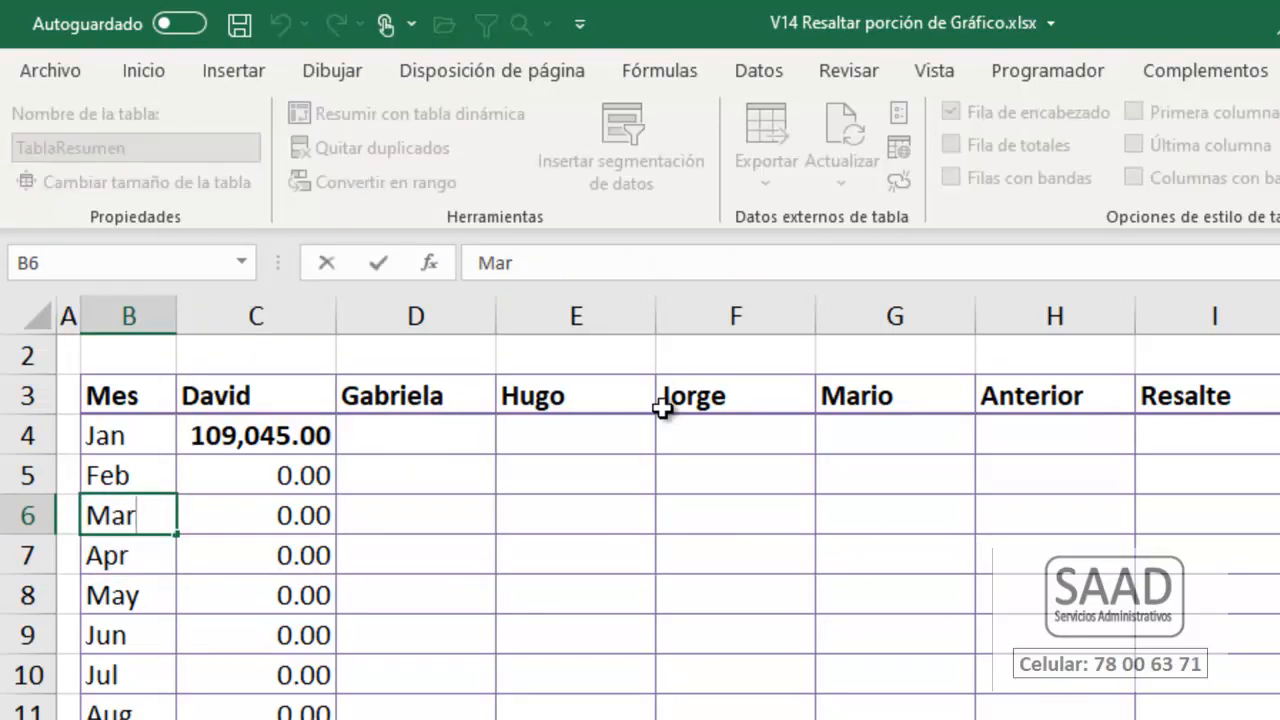
key(Tab)
key(F2)
key(Return)
key(F2)
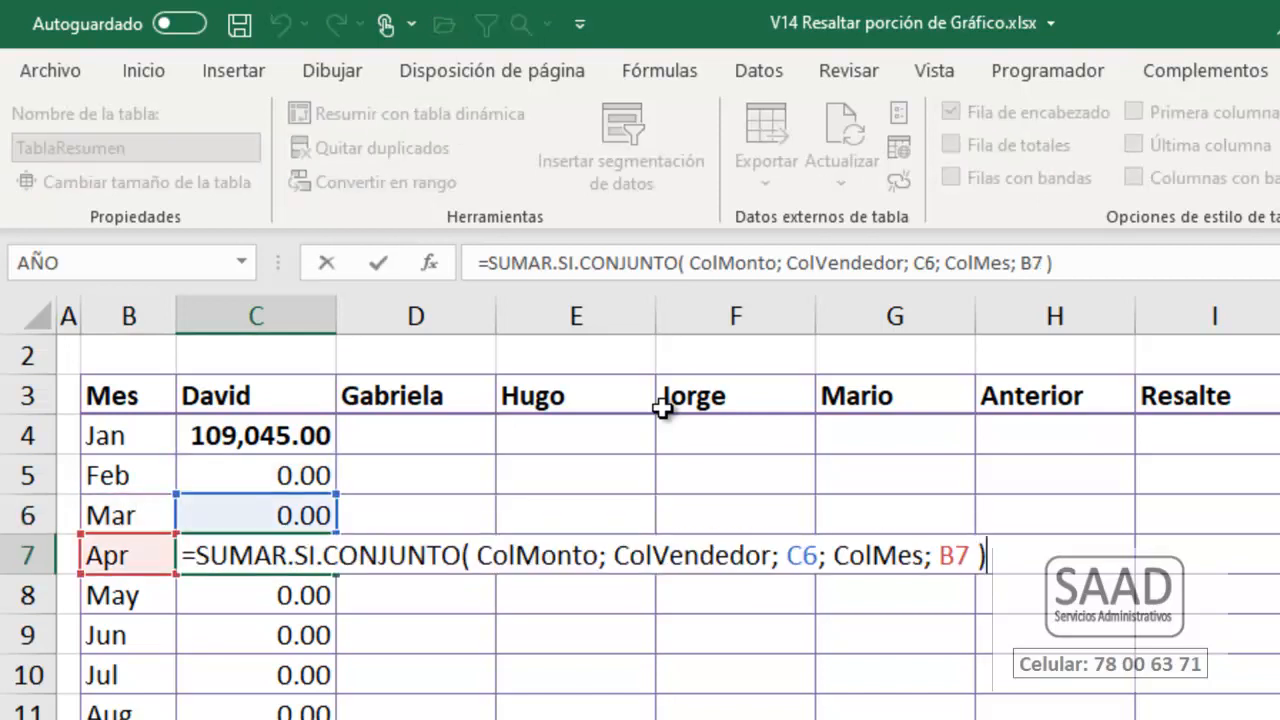
key(Return)
key(F2)
key(Return)
key(F2)
key(Return)
key(F2)
key(Return)
key(F2)
key(Return)
key(F2)
key(Return)
key(F2)
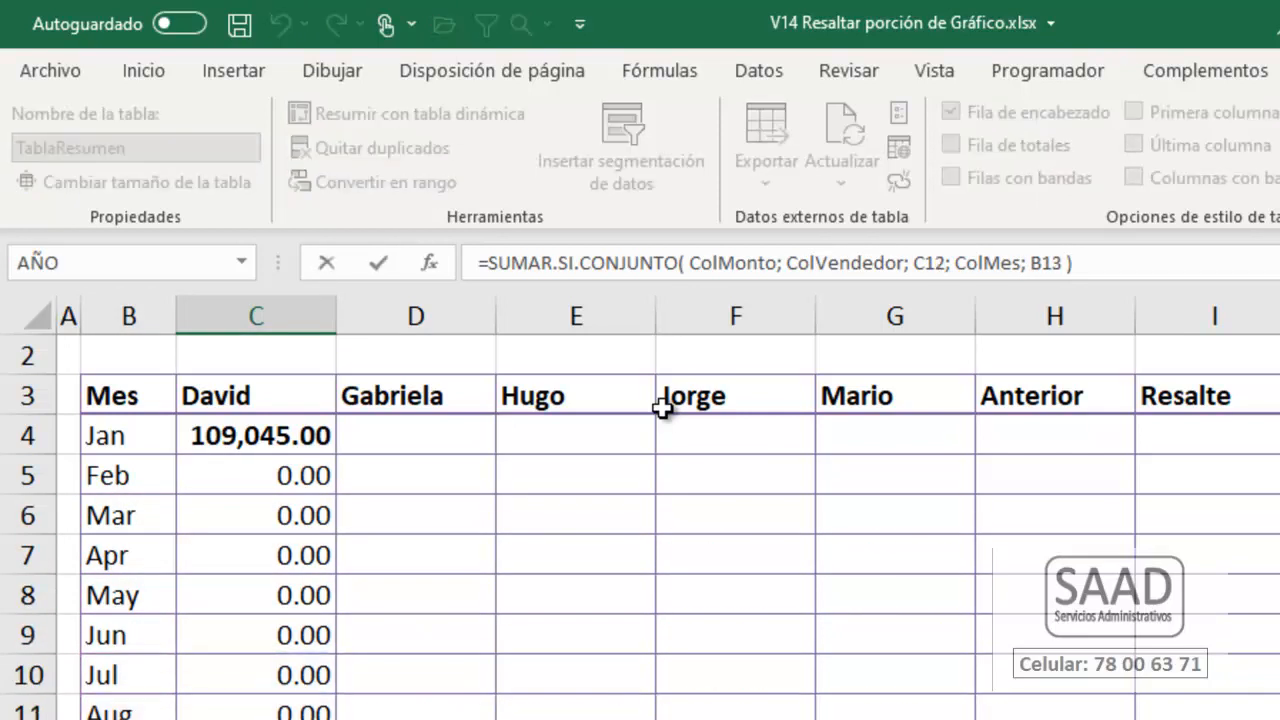
key(Up)
key(Up)
key(Up)
key(Up)
key(Up)
key(Up)
key(Up)
key(Up)
key(Up)
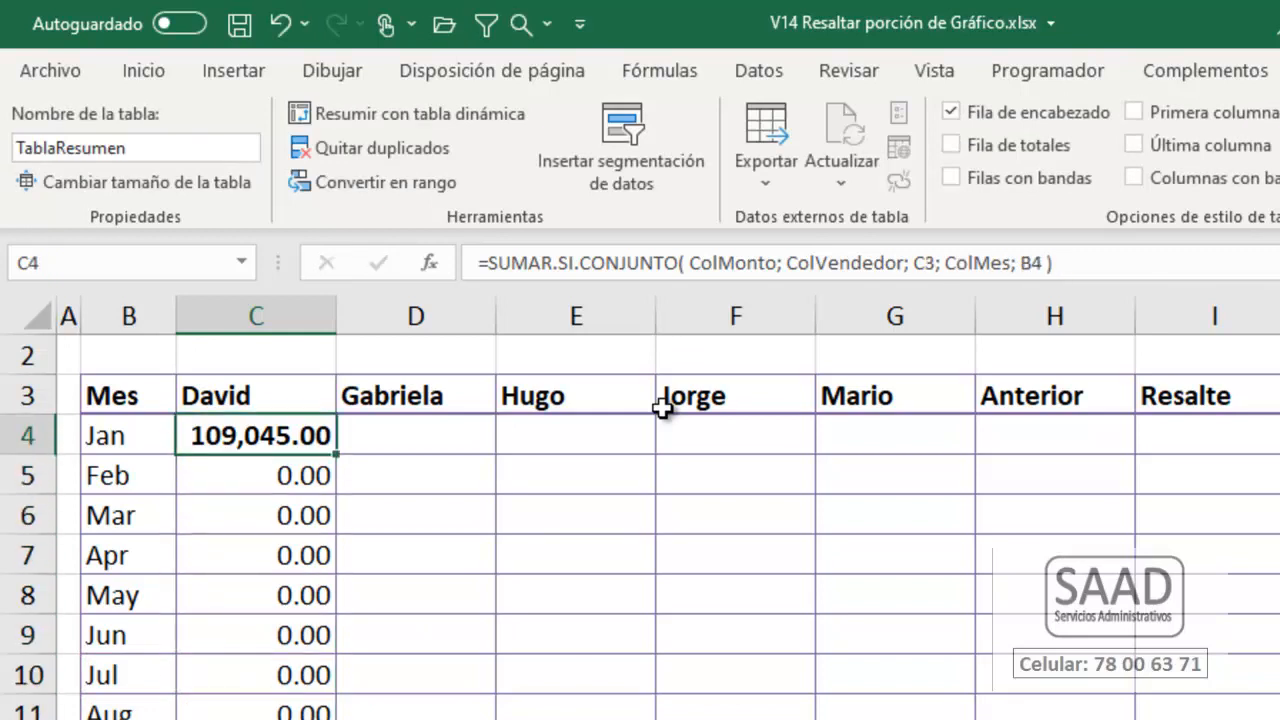
Step: Recheck the formulas in C4 through C11, comparing how the seller header reference shifts from row to row
key(F2)
key(Return)
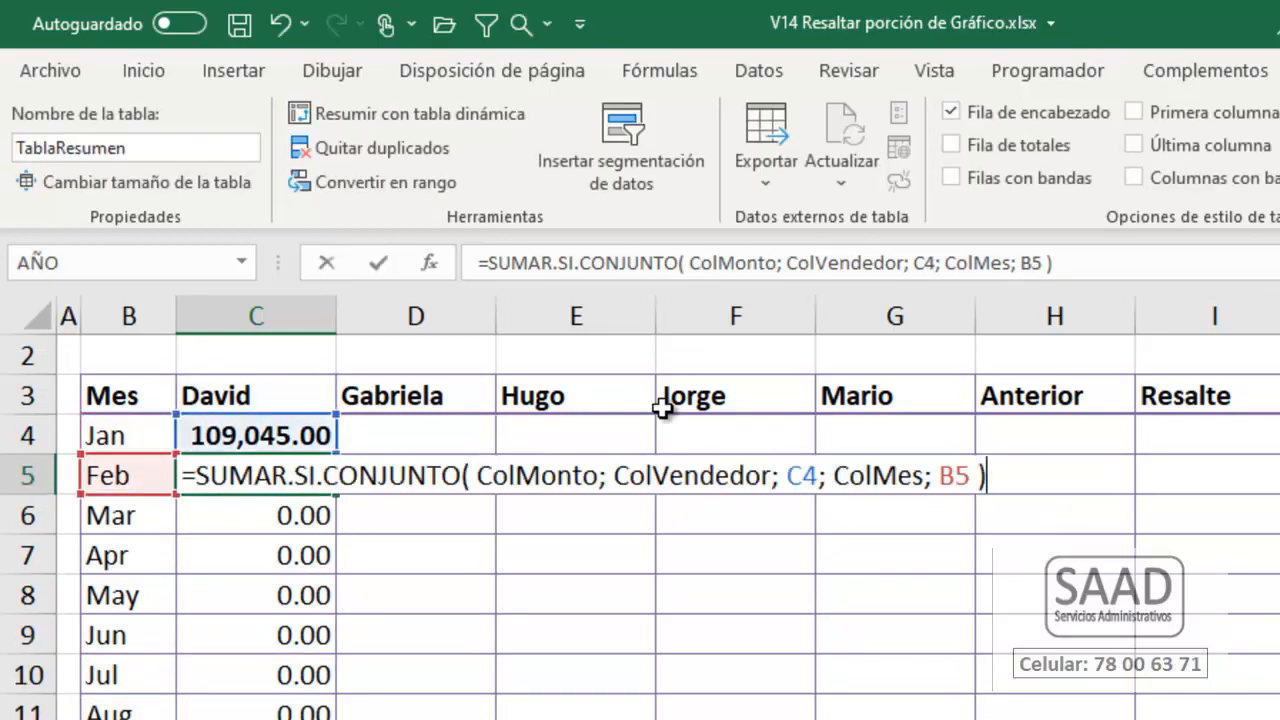
key(F2)
key(Return)
key(F2)
key(Return)
key(F2)
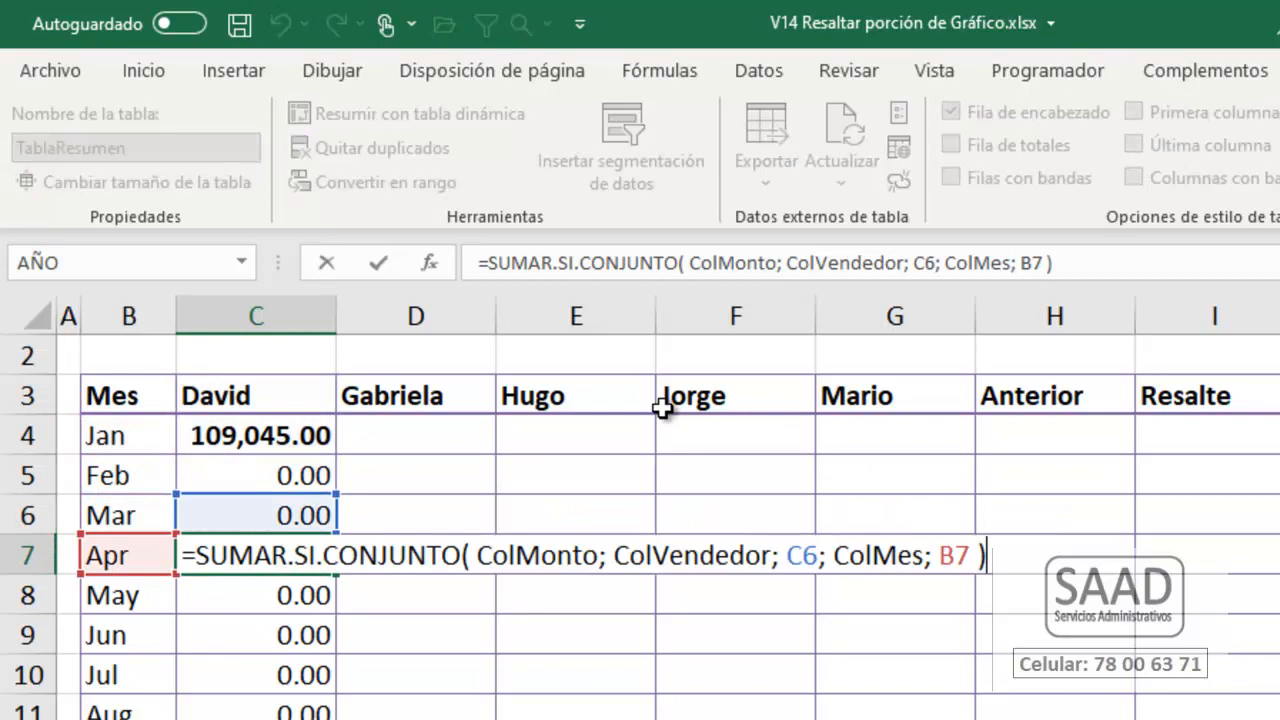
key(Return)
key(F2)
key(Return)
key(F2)
key(Return)
key(F2)
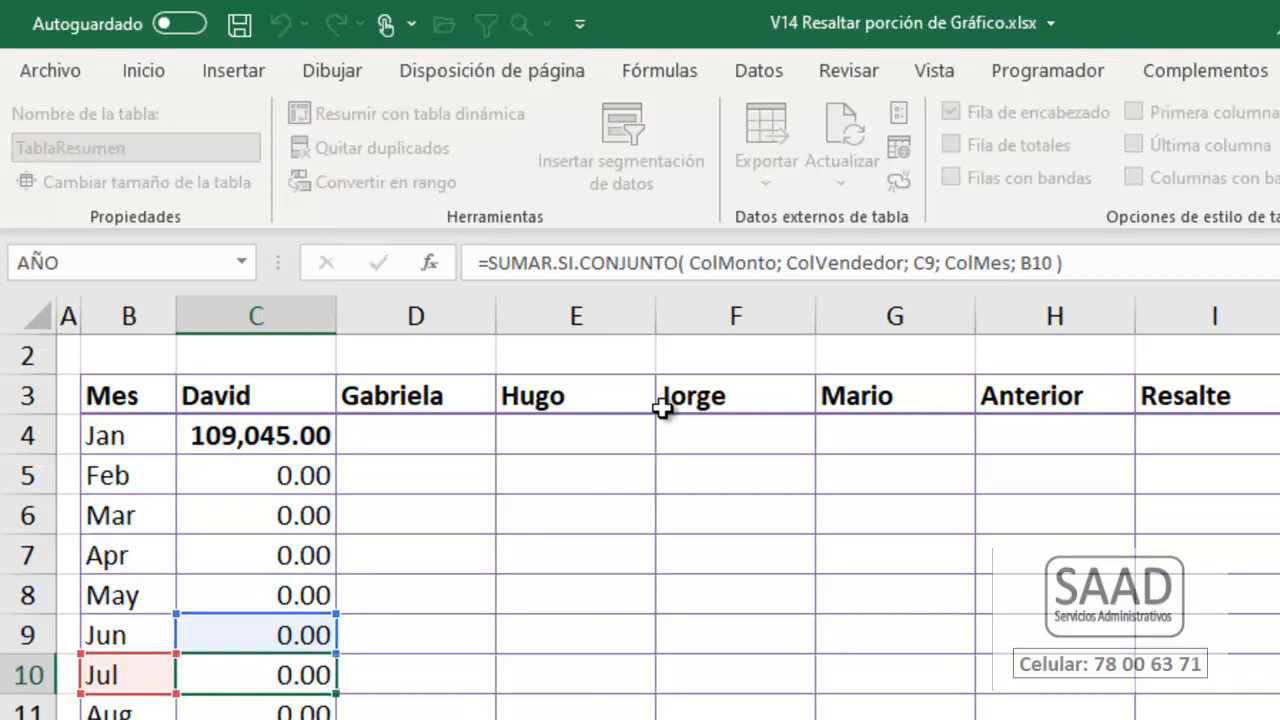
key(Return)
key(F2)
key(Escape)
key(Up)
key(Up)
key(Up)
key(Up)
key(Up)
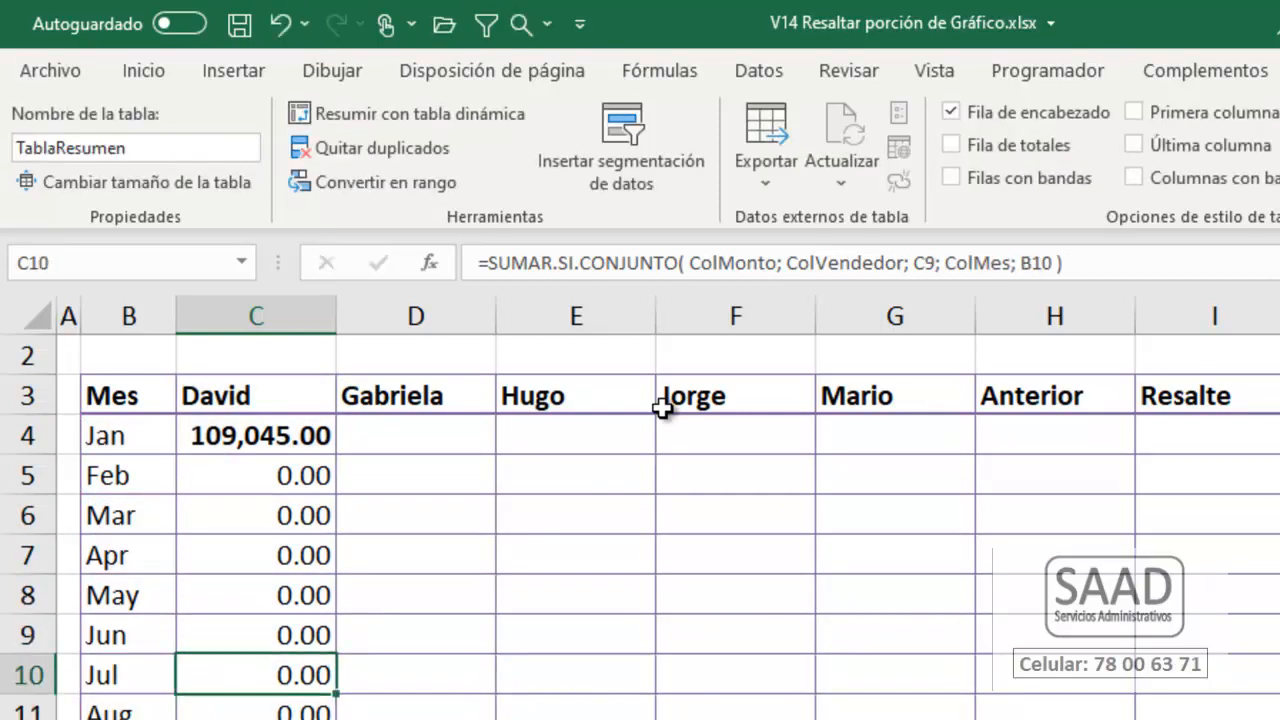
key(Up)
key(Up)
Step: Change the seller criterion in C4's formula to C$3 so its row is fixed, and remove the bold from the cell
key(F2)
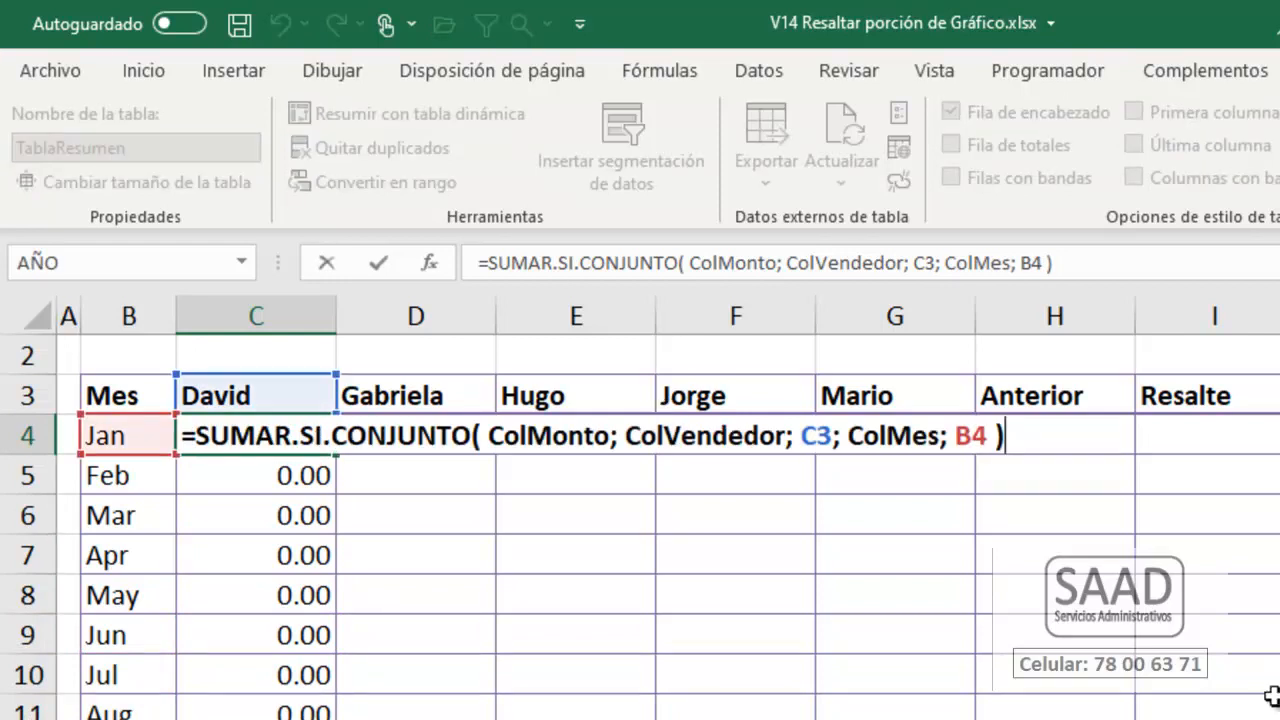
click(816, 440)
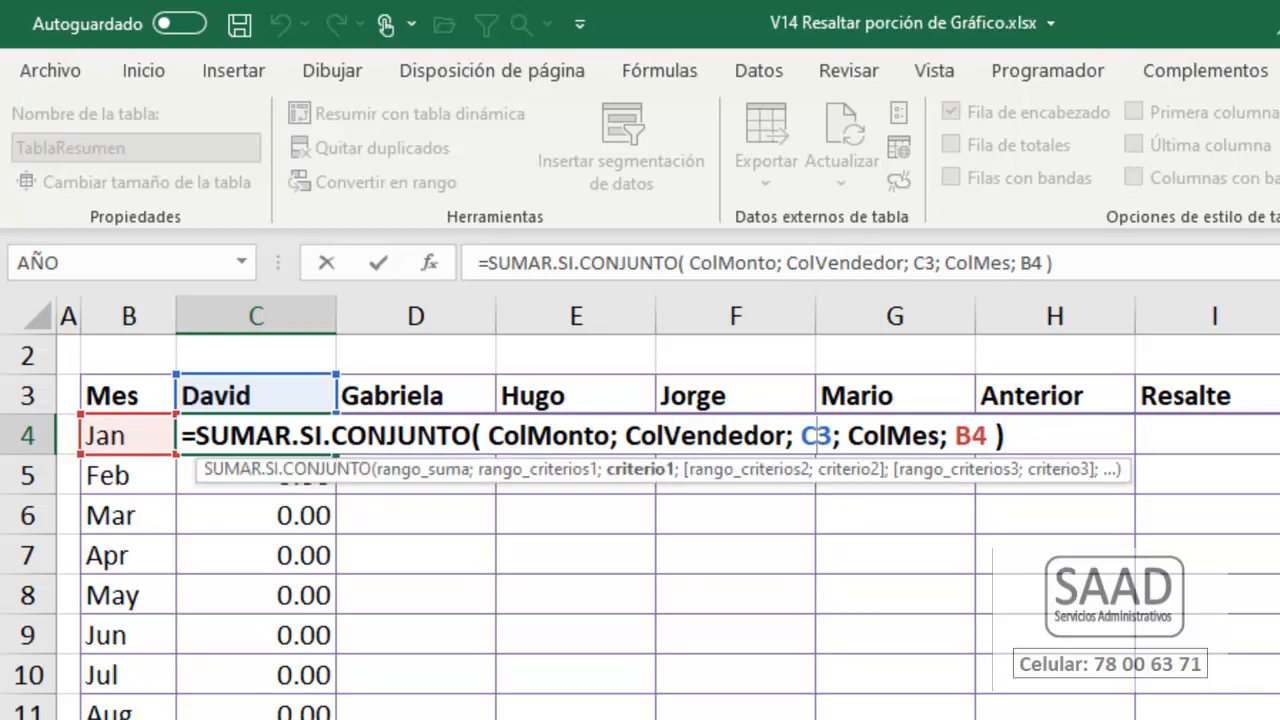
text($)
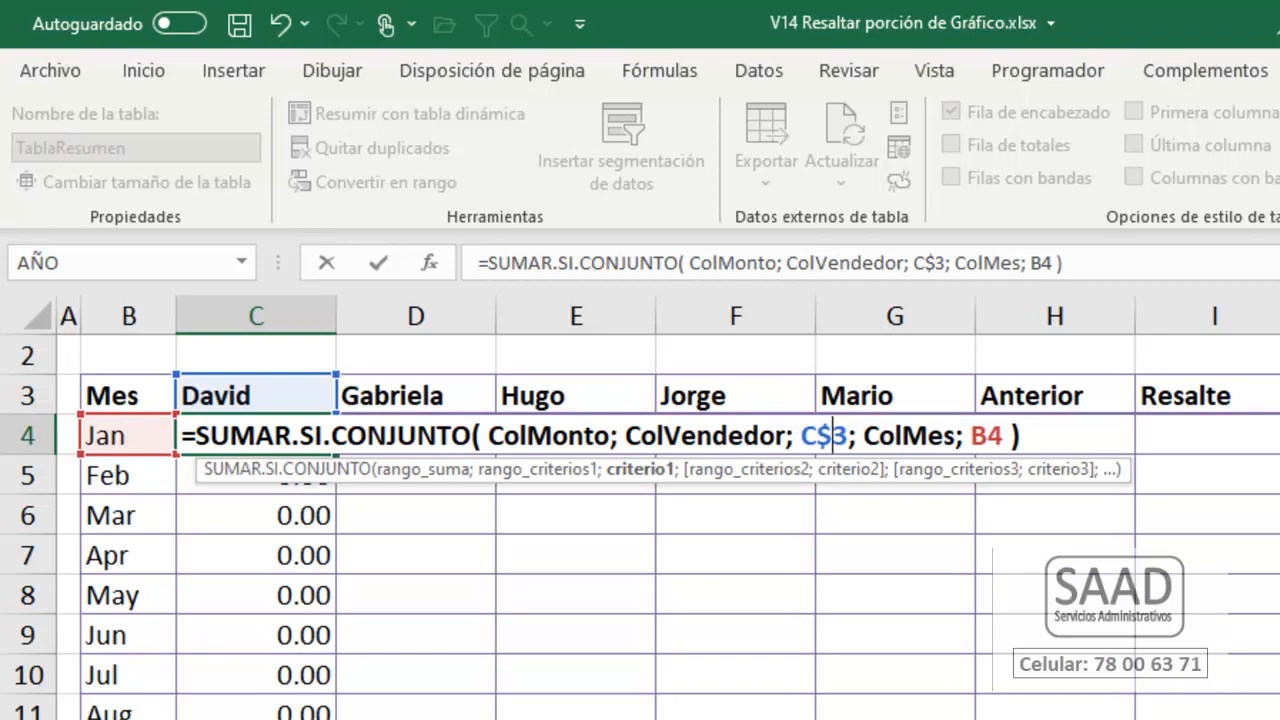
key(Left)
key(Left)
drag(815, 440, 797, 440)
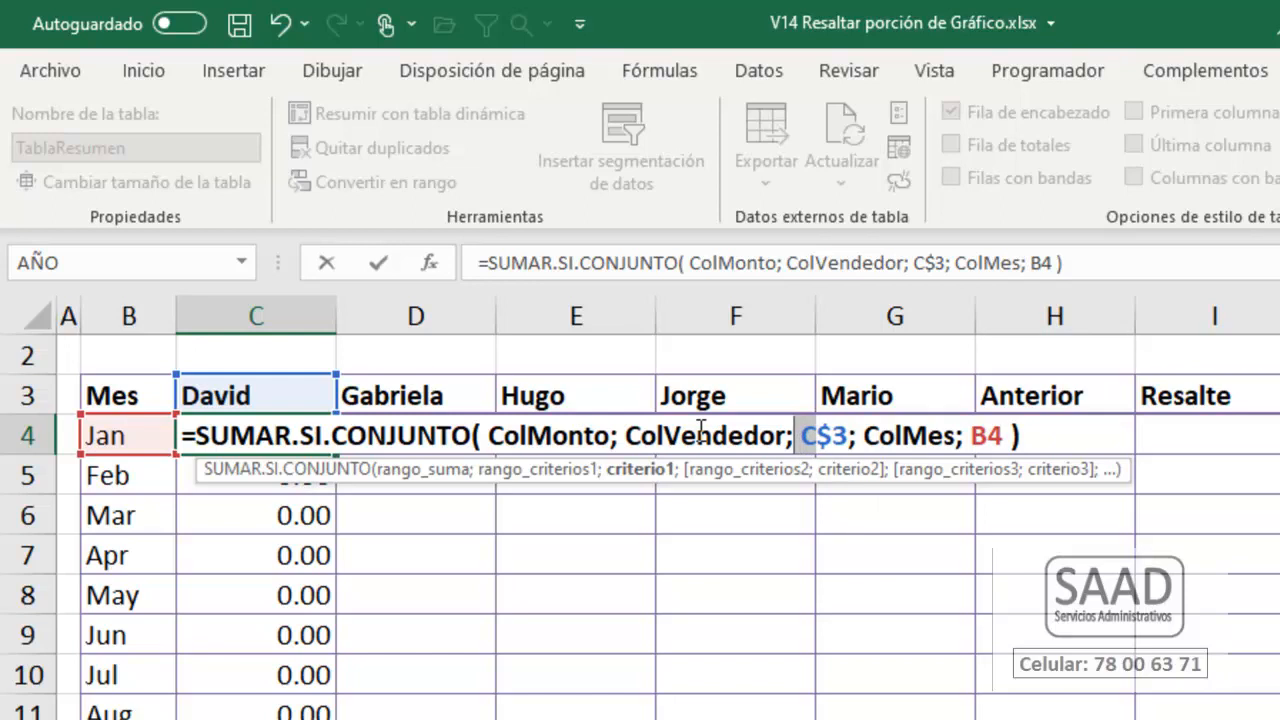
click(812, 437)
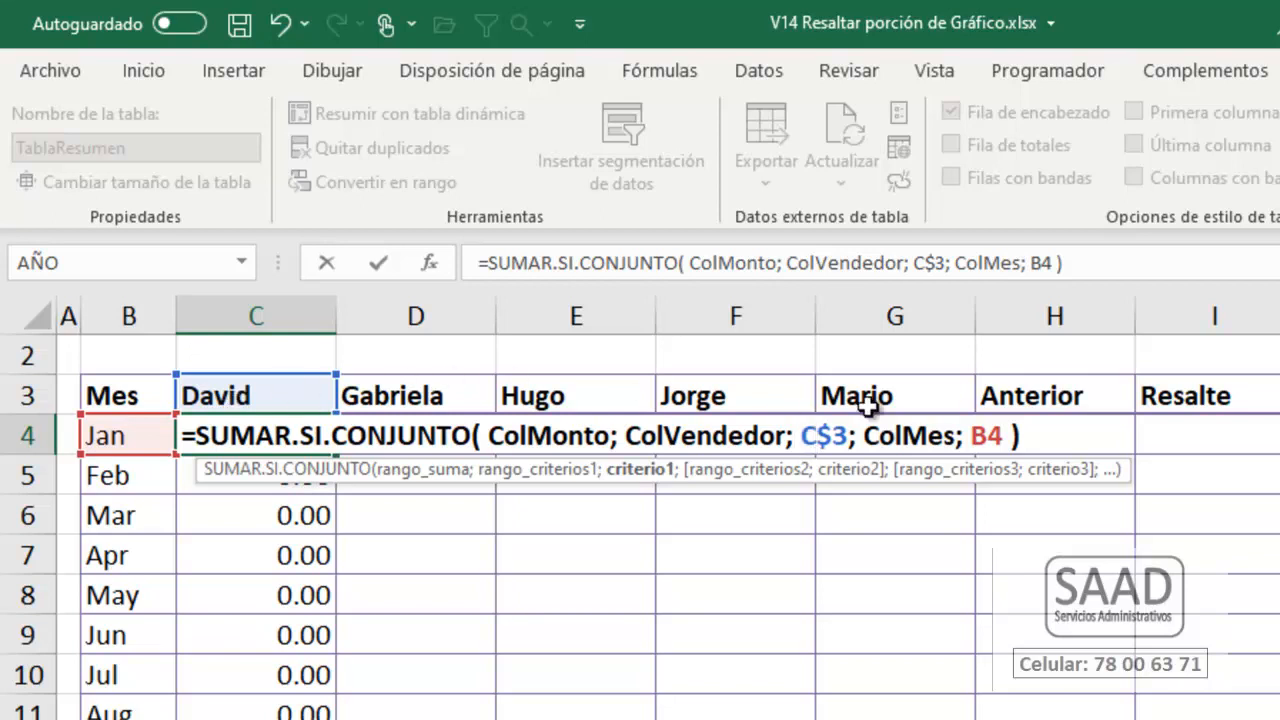
key(Return)
key(Up)
key(ctrl+n)
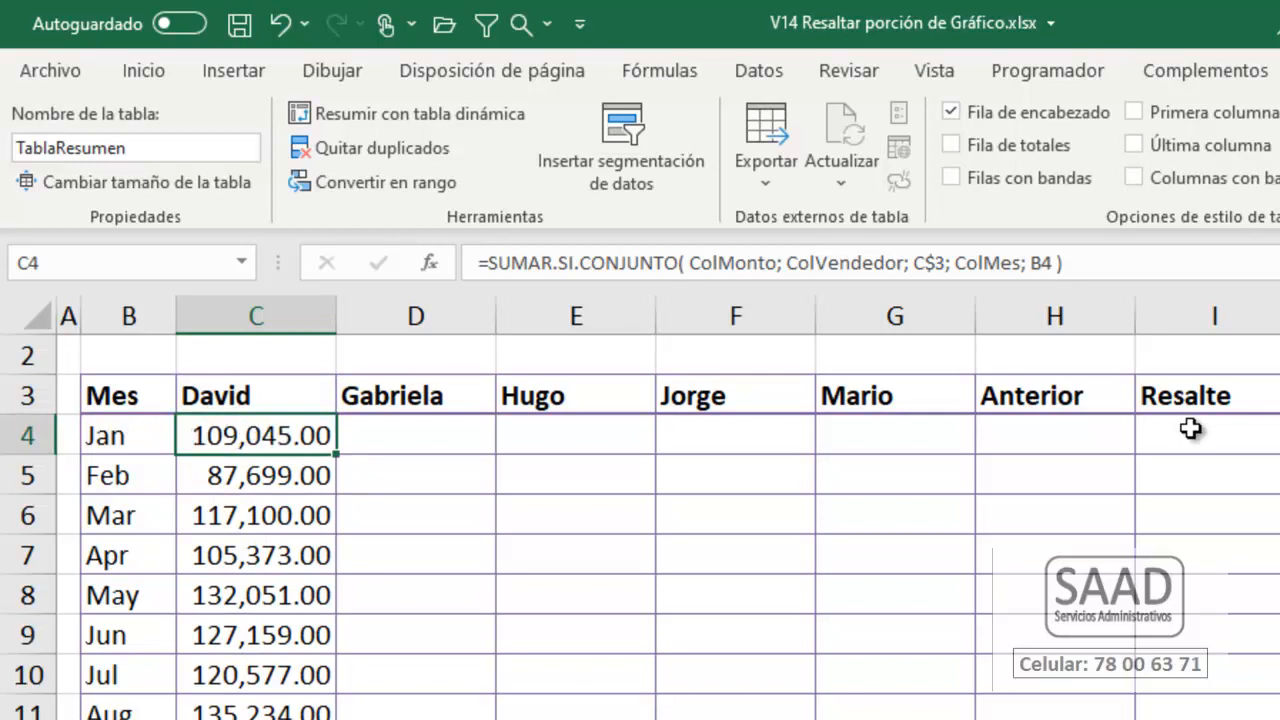
Step: Check in the formulas from C4 down to C12 that the criterion C$3 stays fixed while the month reference advances
key(F2)
key(Return)
key(F2)
key(Return)
key(F2)
key(Return)
key(F2)
key(Return)
key(F2)
key(Return)
key(F2)
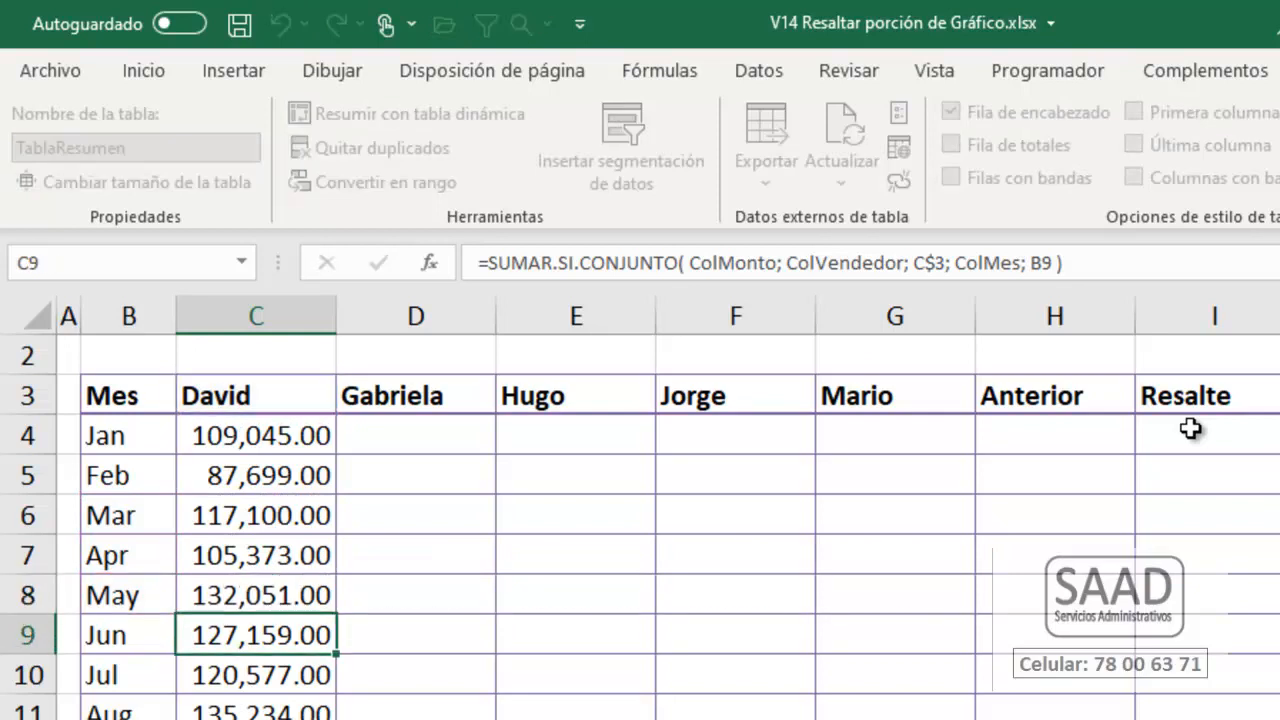
key(Return)
key(F2)
key(Return)
key(F2)
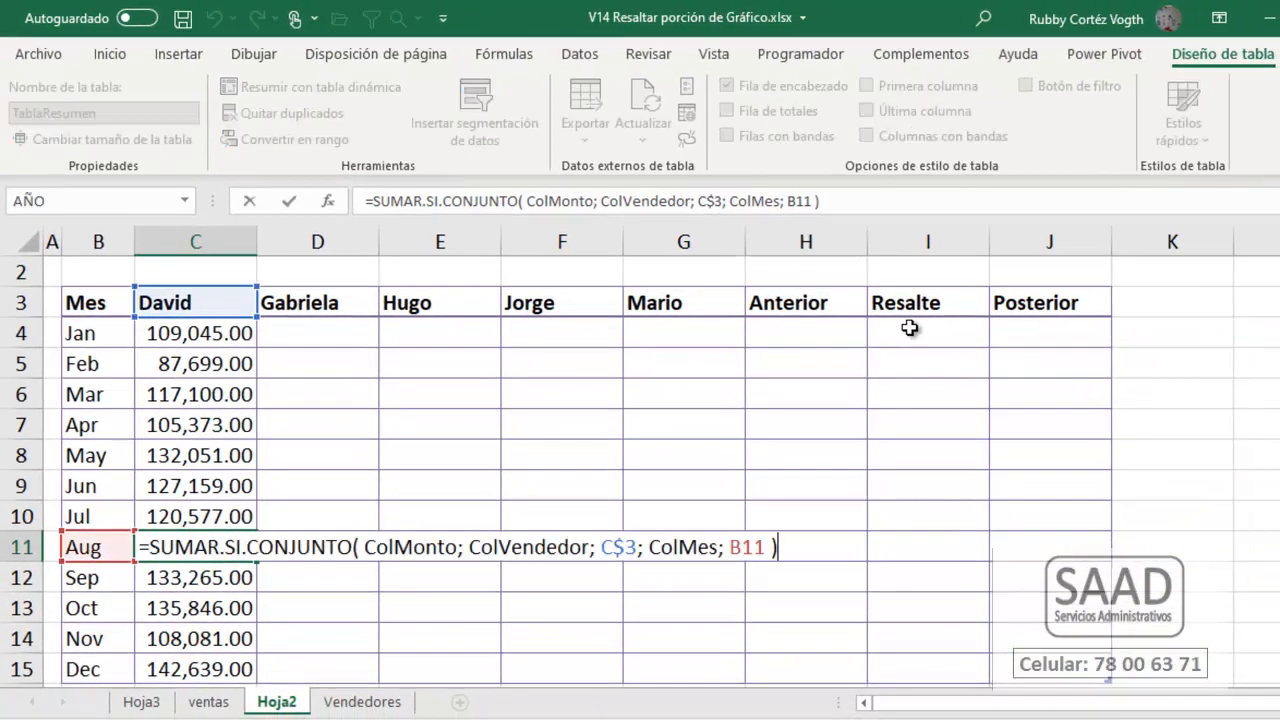
key(Return)
key(F2)
key(Escape)
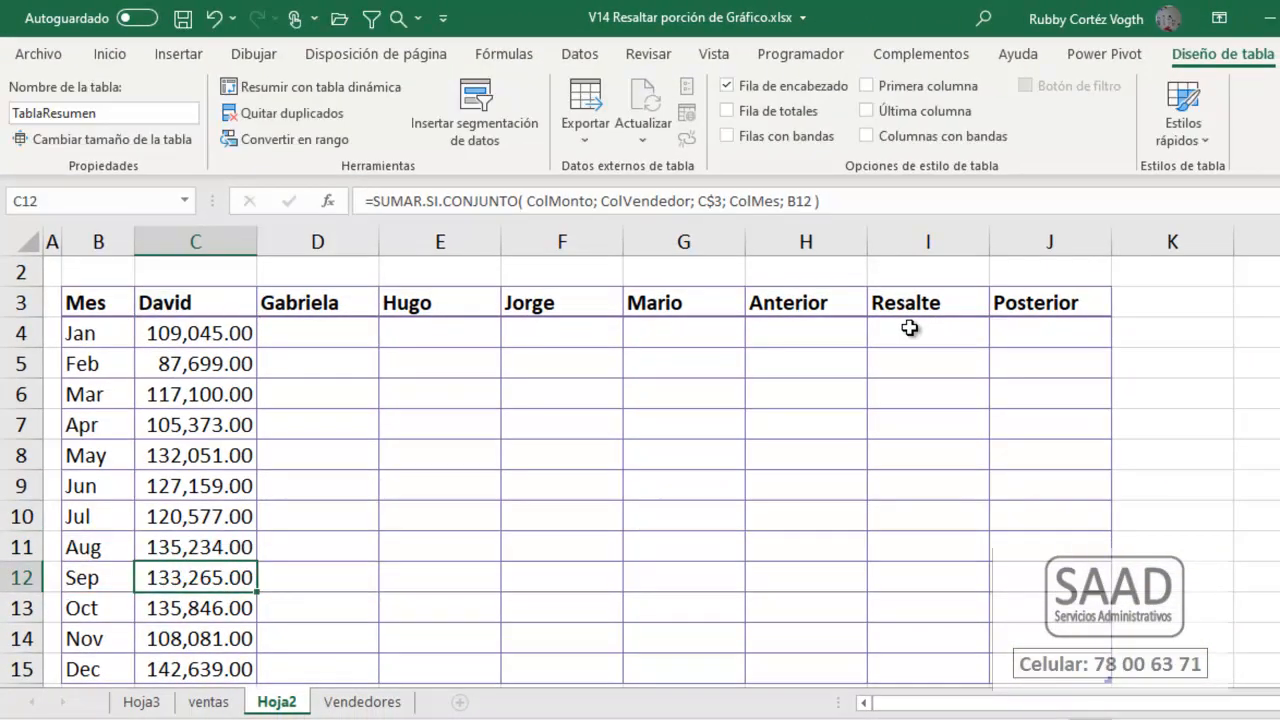
Step: Fill the formulas of C4:C15 across the other seller columns, through G15
key(ctrl+Up)
key(Down)
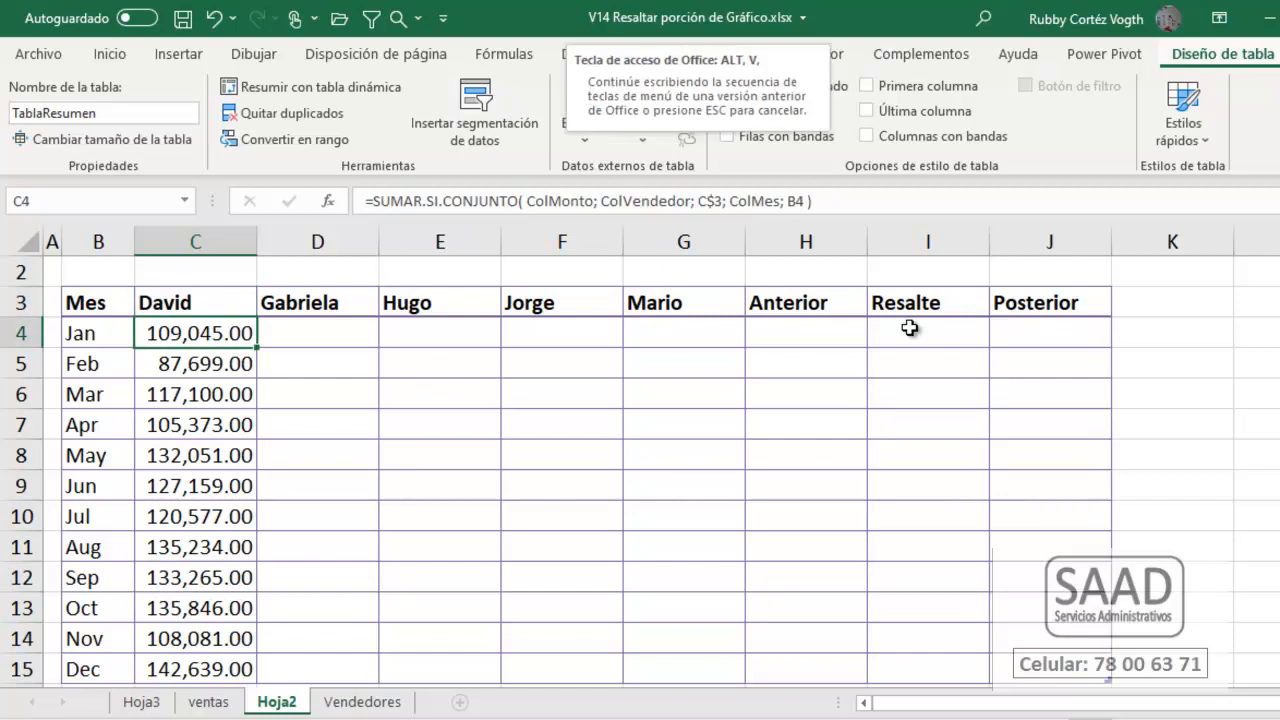
key(alt+v)
key(z)
key(Tab)
text(100)
key(Return)
key(ctrl+Up)
key(Down)
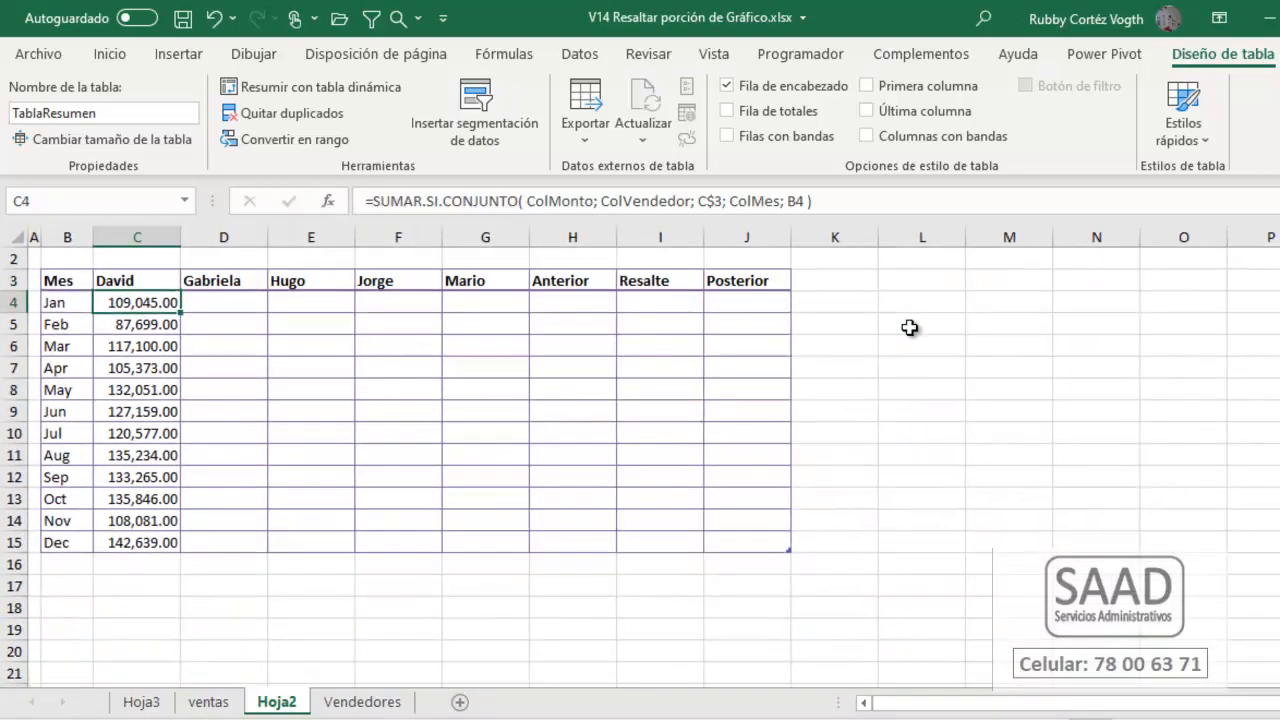
key(ctrl+shift+Down)
key(shift+Right)
key(shift+Right)
key(shift+Right)
key(shift+Right)
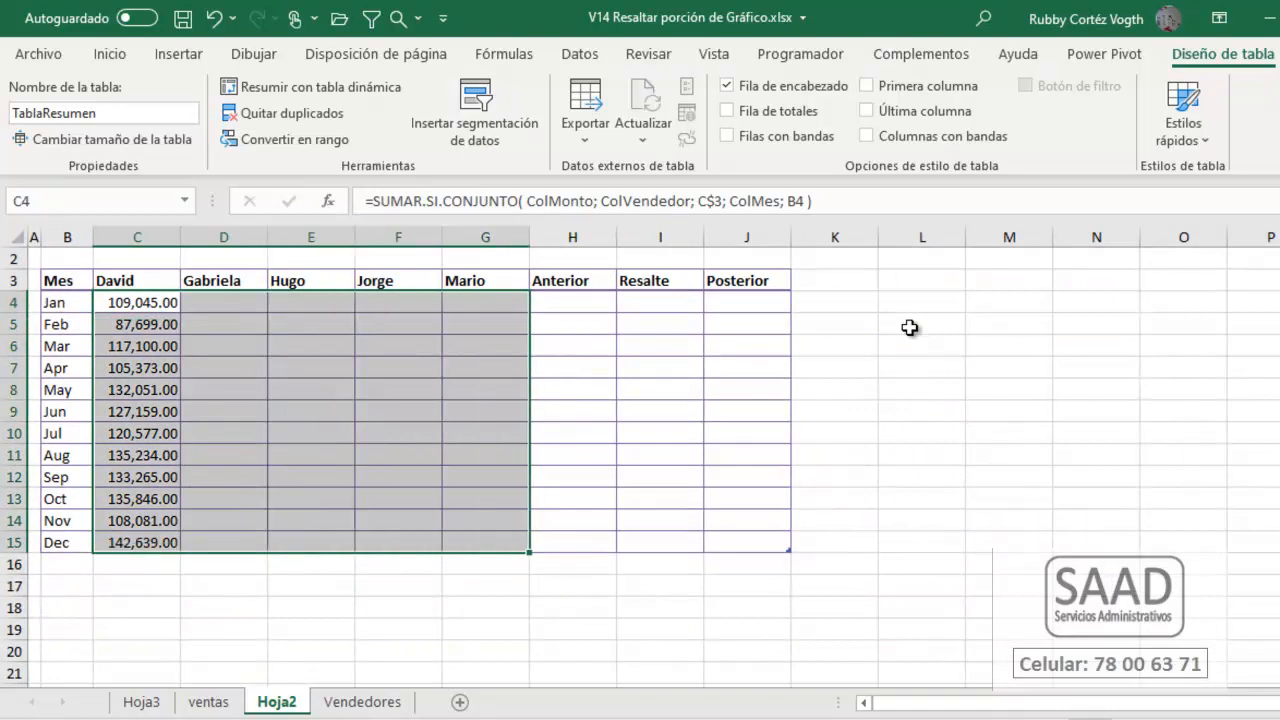
key(ctrl+Return)
key(ctrl+Up)
key(Down)
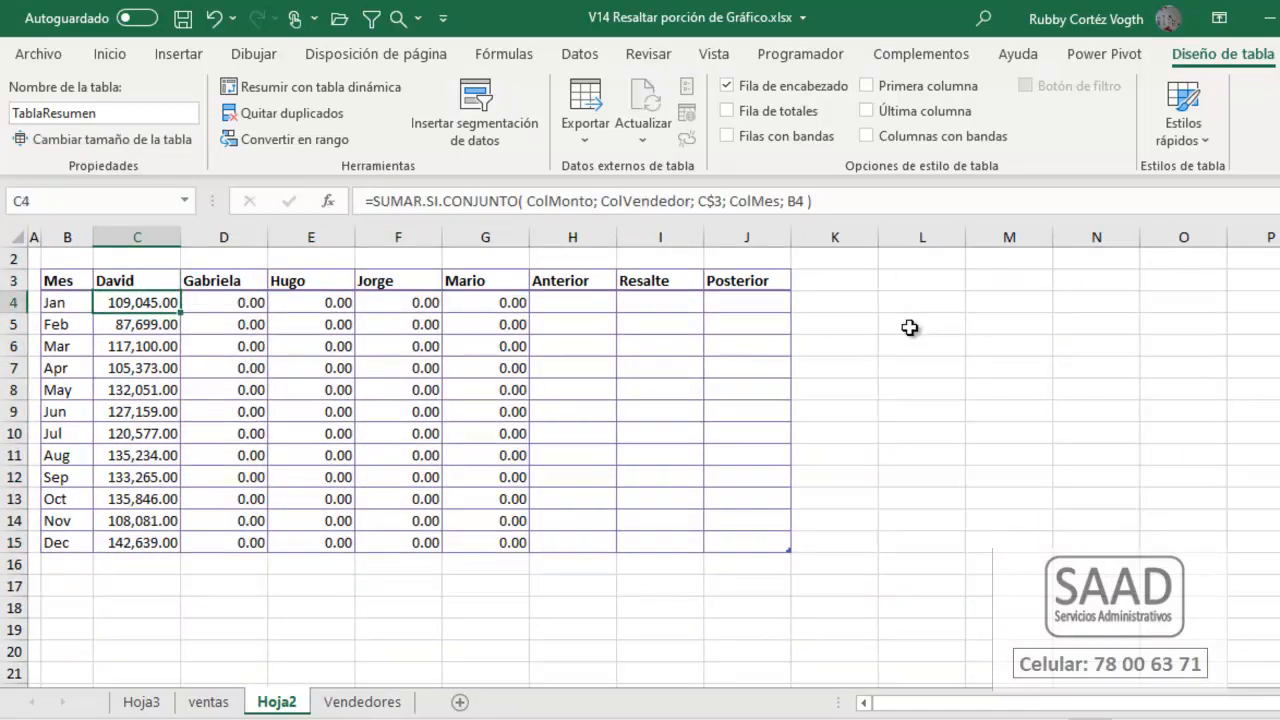
Step: Check the formulas in C4, D4, E4 and E5, comparing their seller and month criterion references
key(alt+v)
text(z14)
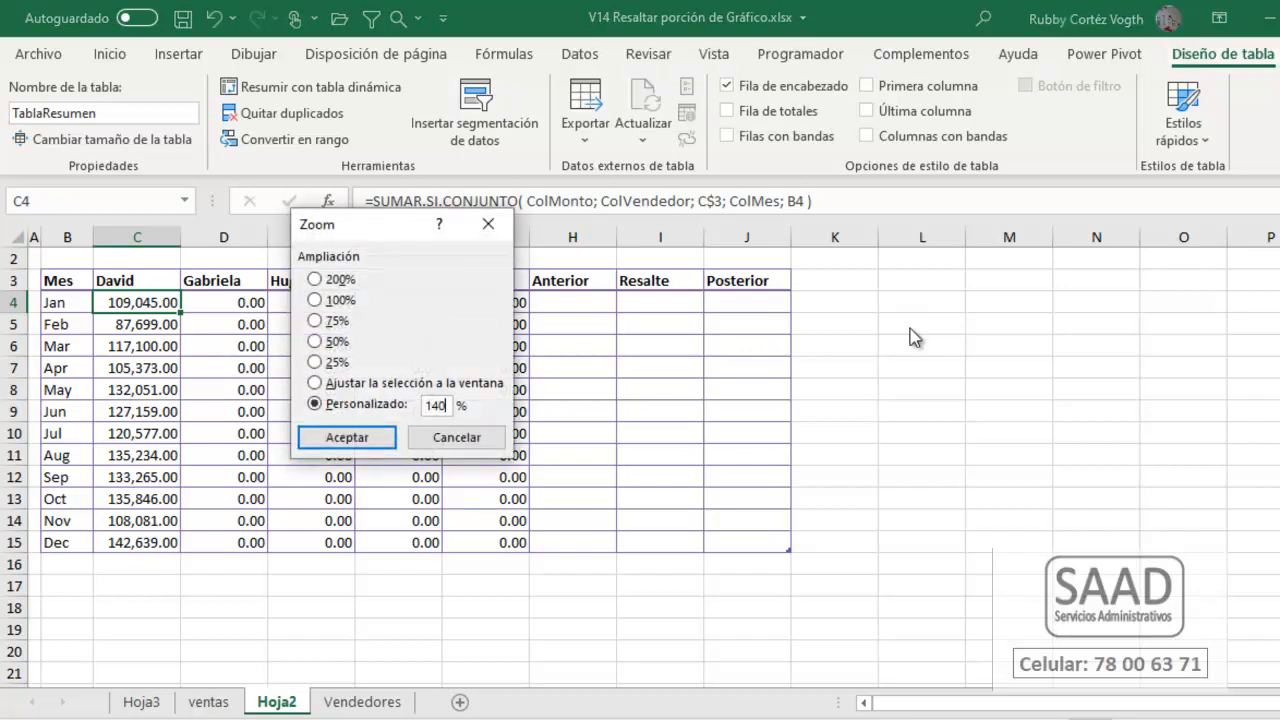
text(0)
key(Return)
key(F2)
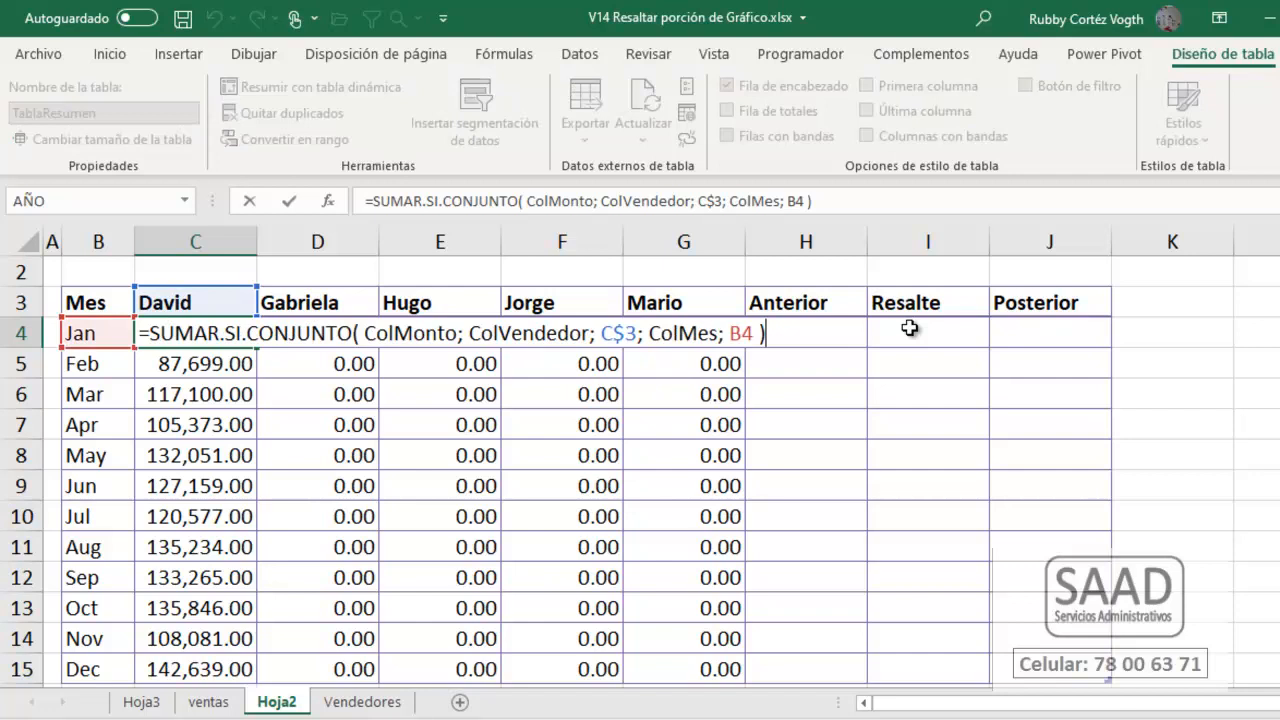
key(Escape)
key(Right)
key(F2)
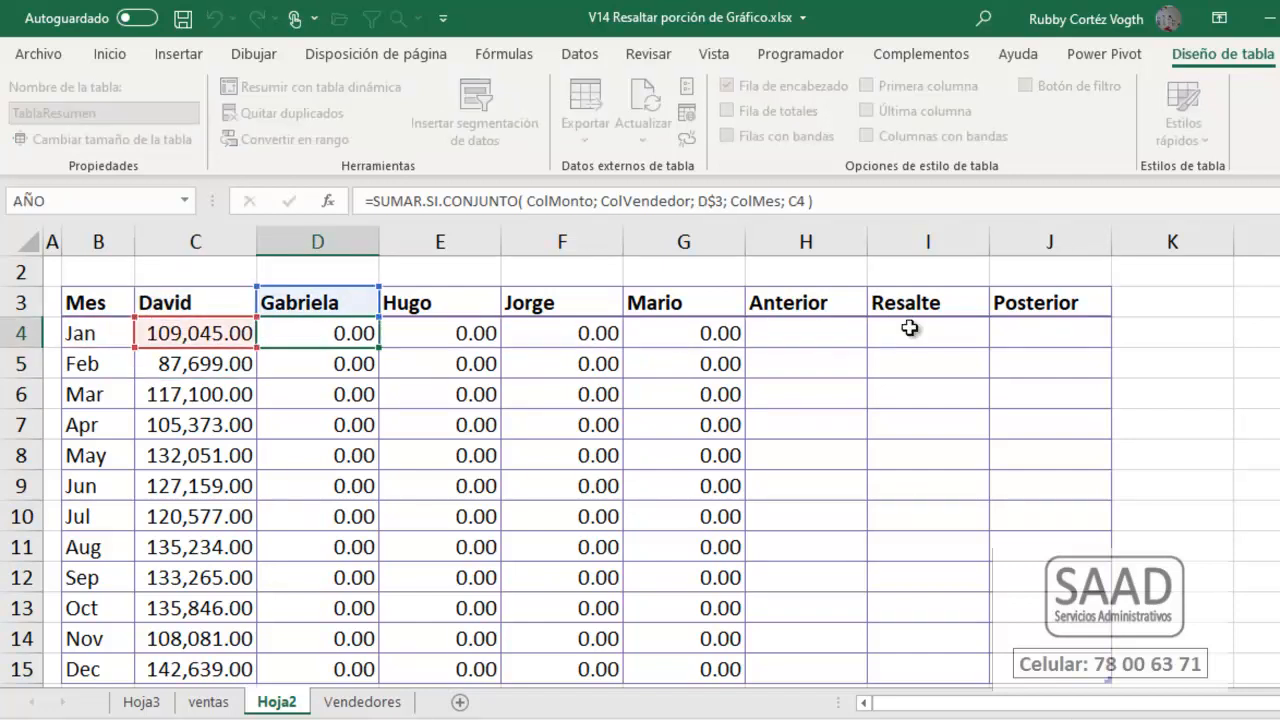
key(Escape)
key(Right)
key(F2)
key(Escape)
key(Down)
key(F2)
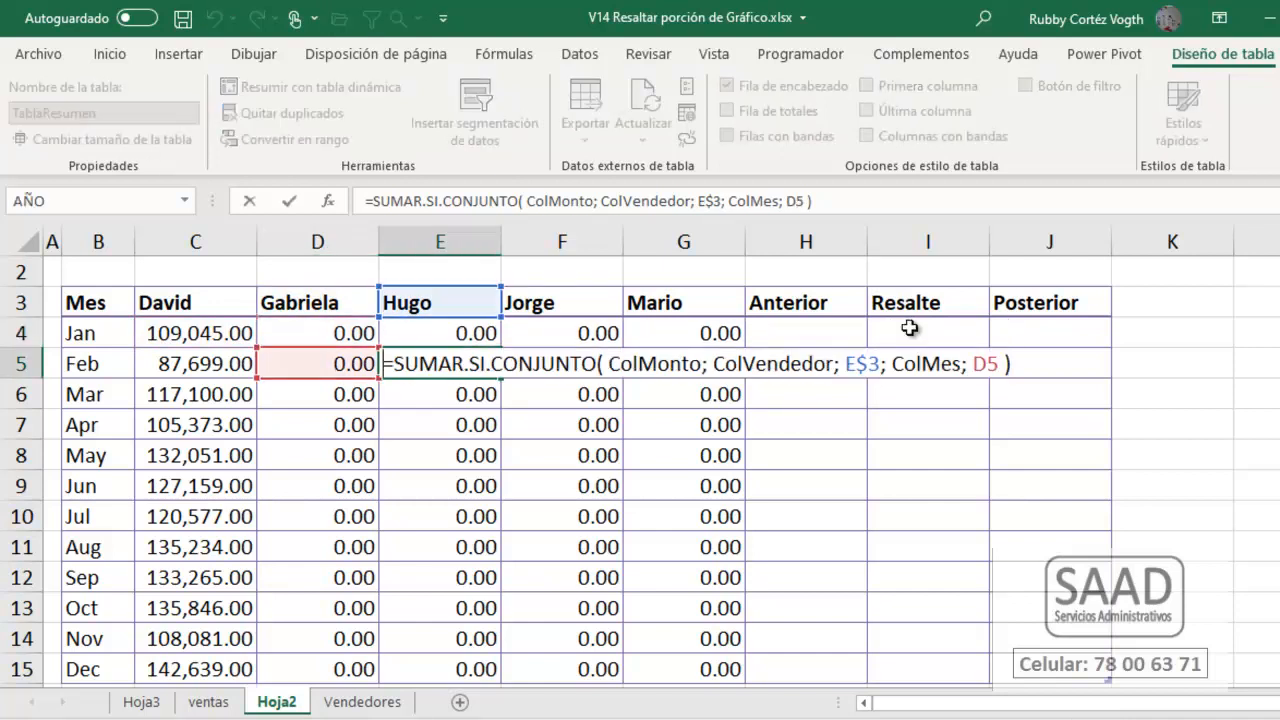
Step: Examine the formulas in F4 and G4 for how the month criterion reference shifts across columns
key(Escape)
key(Up)
key(Right)
key(F2)
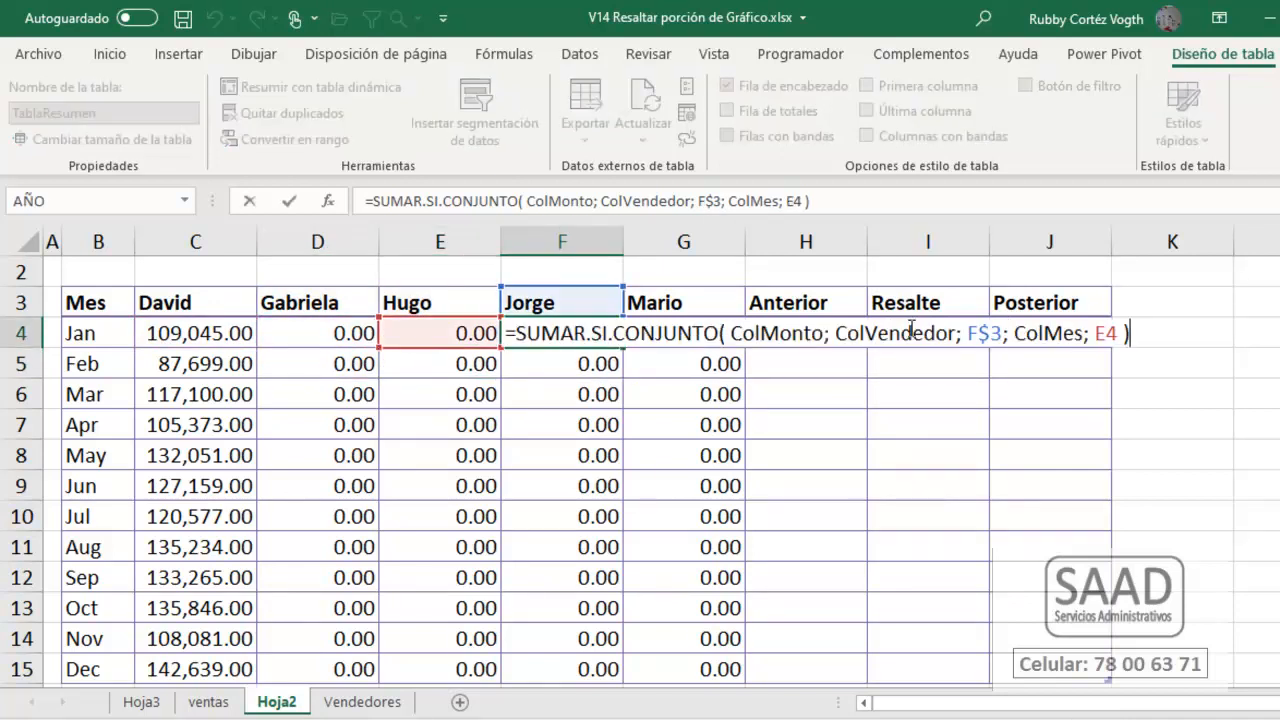
key(Escape)
key(Right)
key(F2)
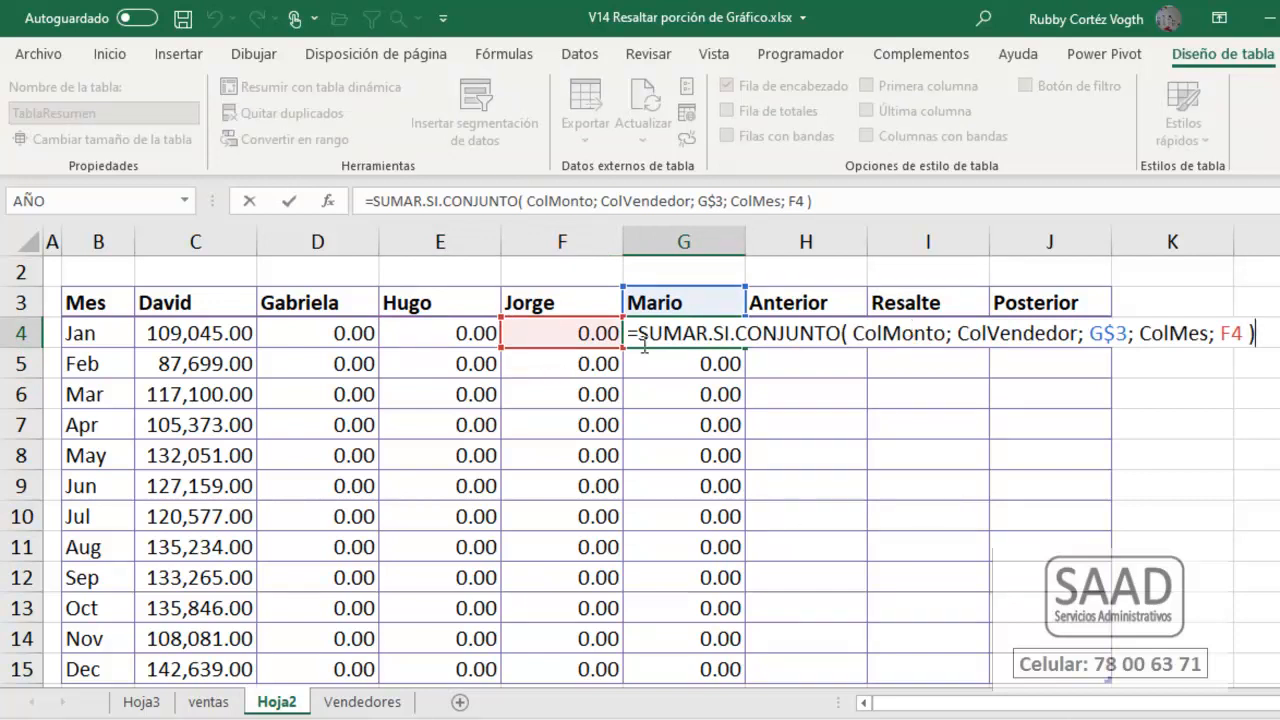
key(Escape)
key(Left)
key(Left)
key(Left)
key(Left)
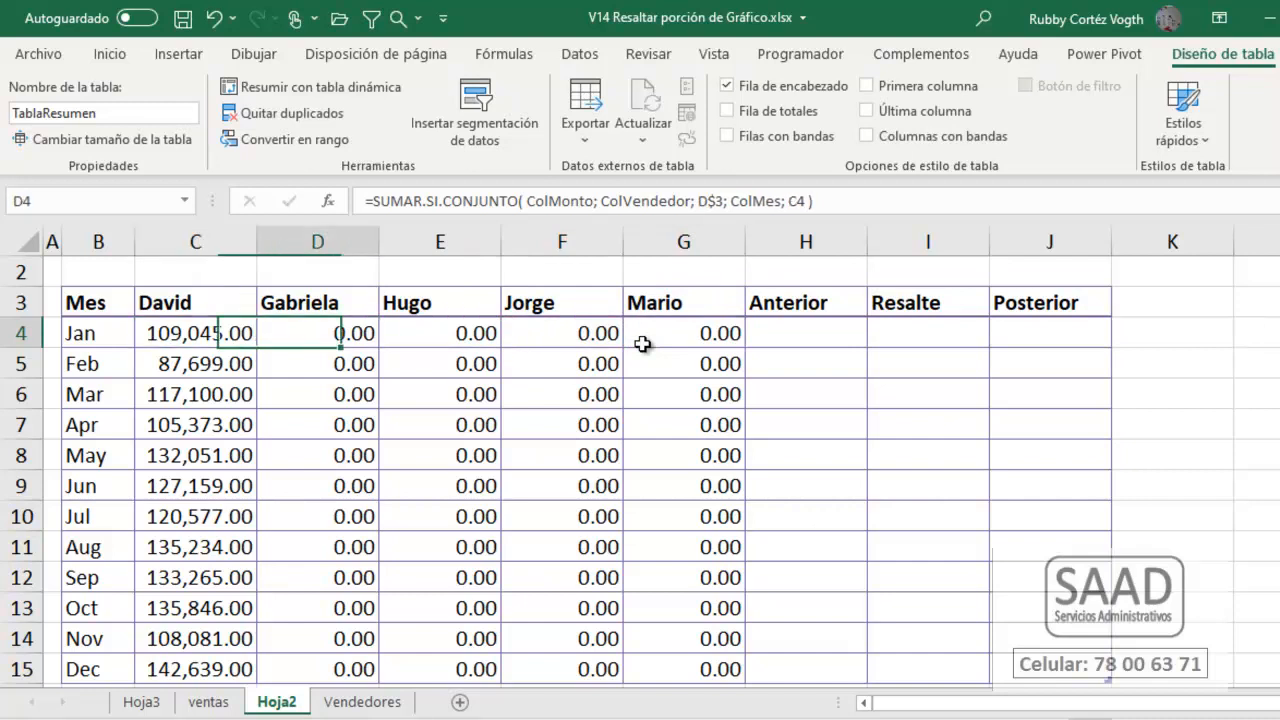
Step: Clear the formulas in the other seller columns, D4:G15
key(Right)
key(ctrl+shift+Down)
key(ctrl+shift+Right)
key(Delete)
Step: Change the month criterion in C4's formula to $B4 so its column is fixed
key(Left)
key(F2)
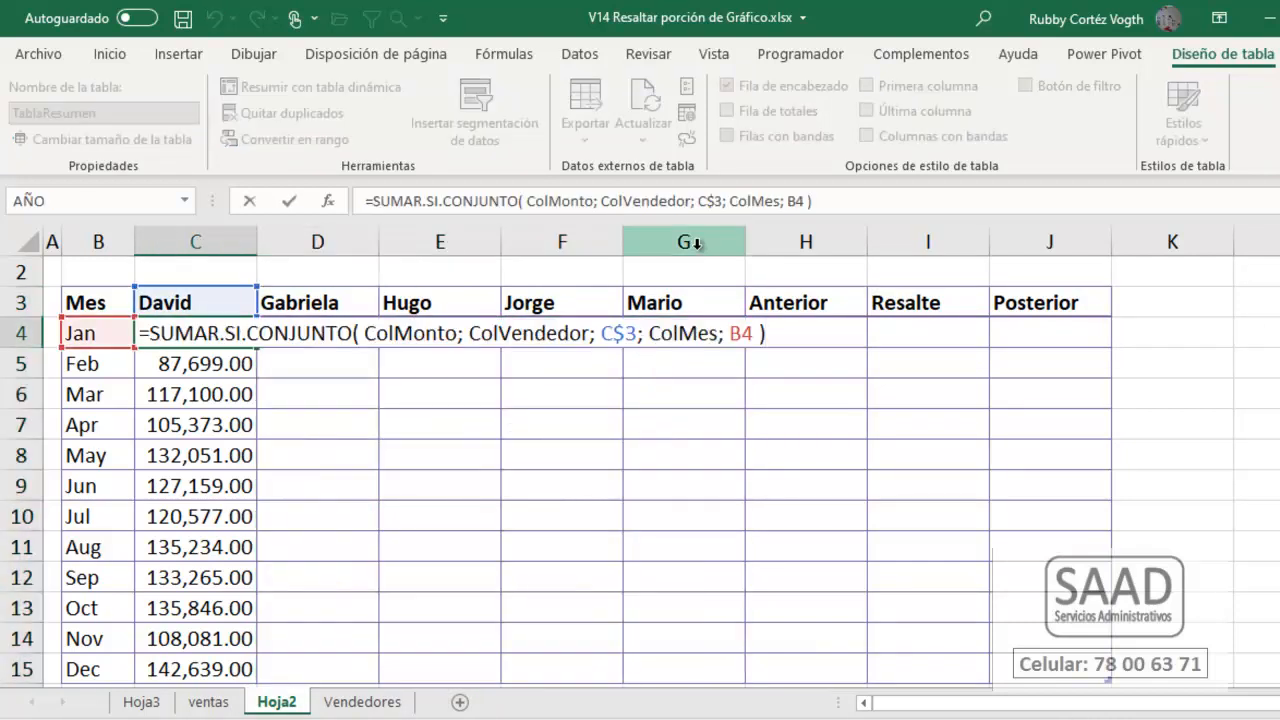
click(613, 335)
click(731, 334)
text($)
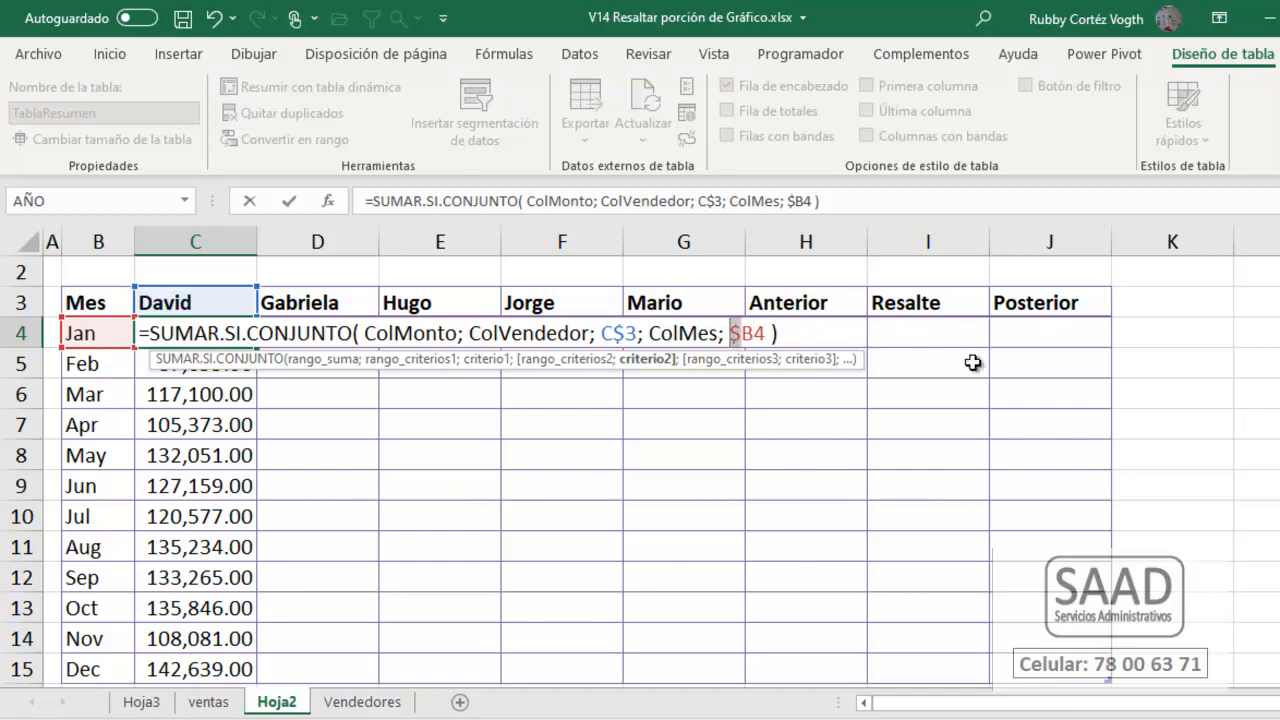
key(Return)
Step: Fill the corrected formulas of C4:C15 across the other seller columns, through G15
key(Up)
key(ctrl+shift+Down)
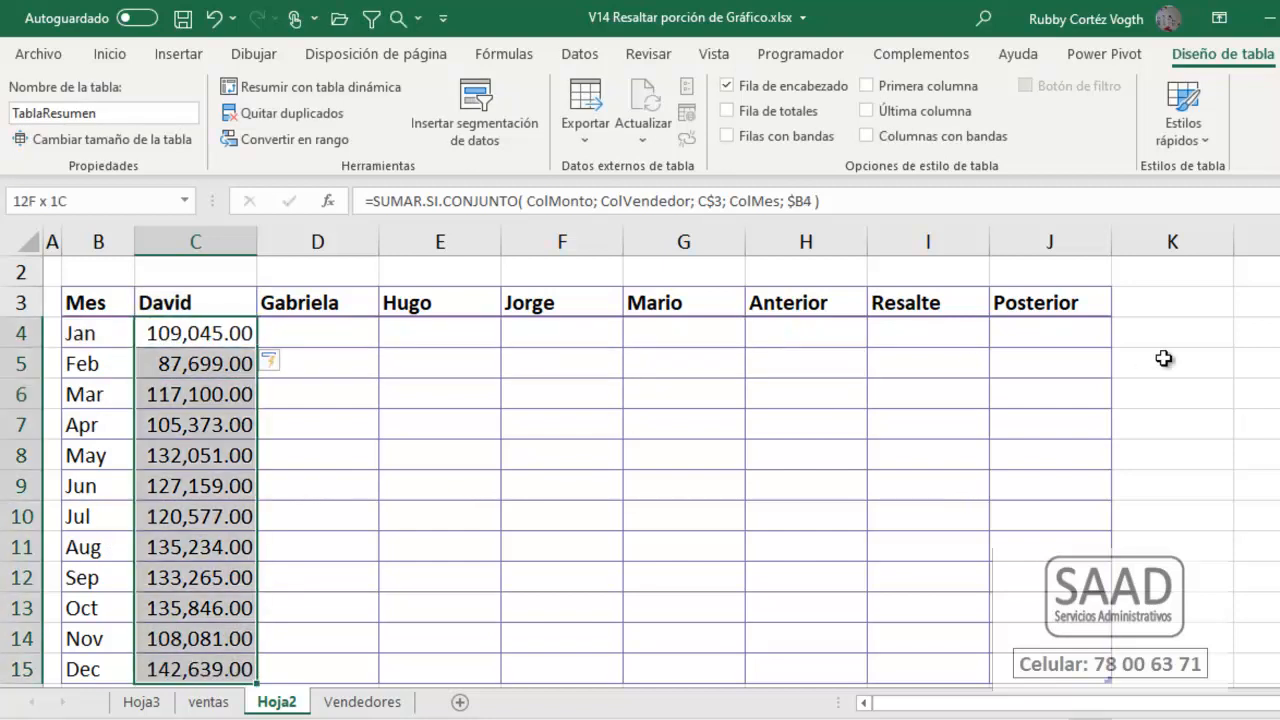
key(shift+Right)
key(shift+Right)
key(shift+Right)
key(shift+Right)
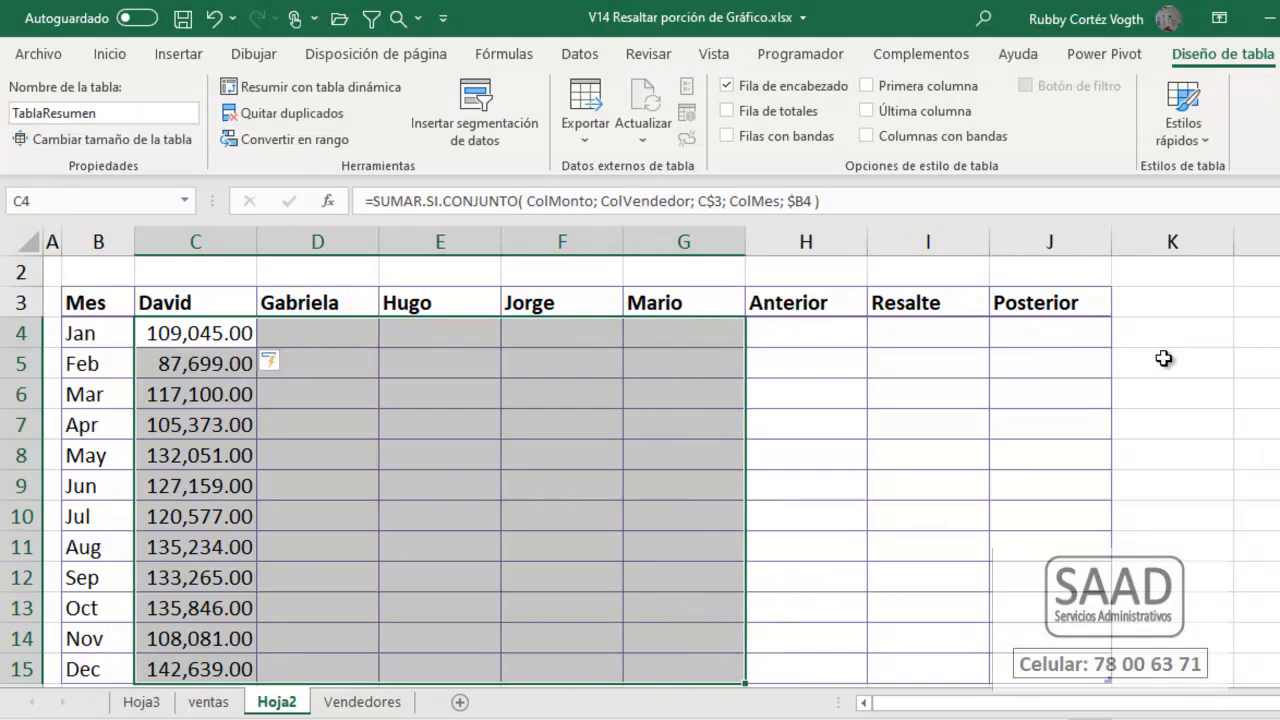
key(ctrl+r)
key(Down)
key(Up)
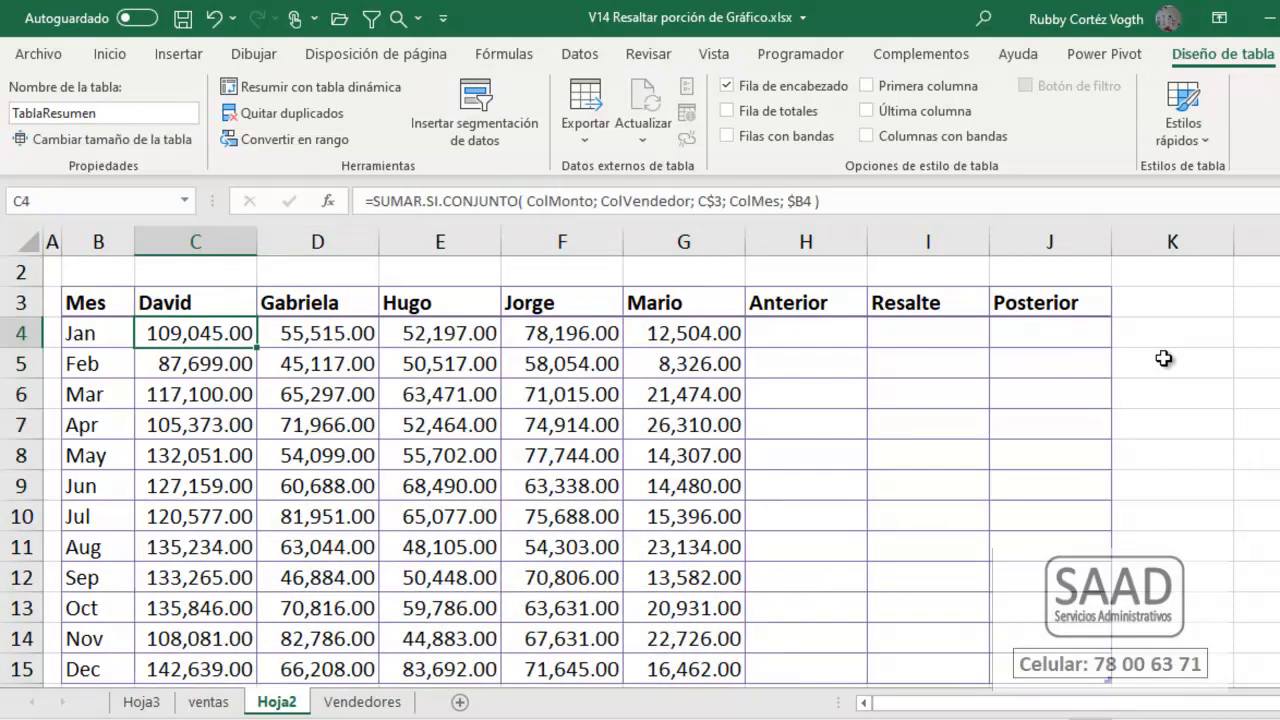
Step: Look over the summary table's seller columns up to the empty Anterior column
key(alt+v)
text(z)
text(100)
key(Return)
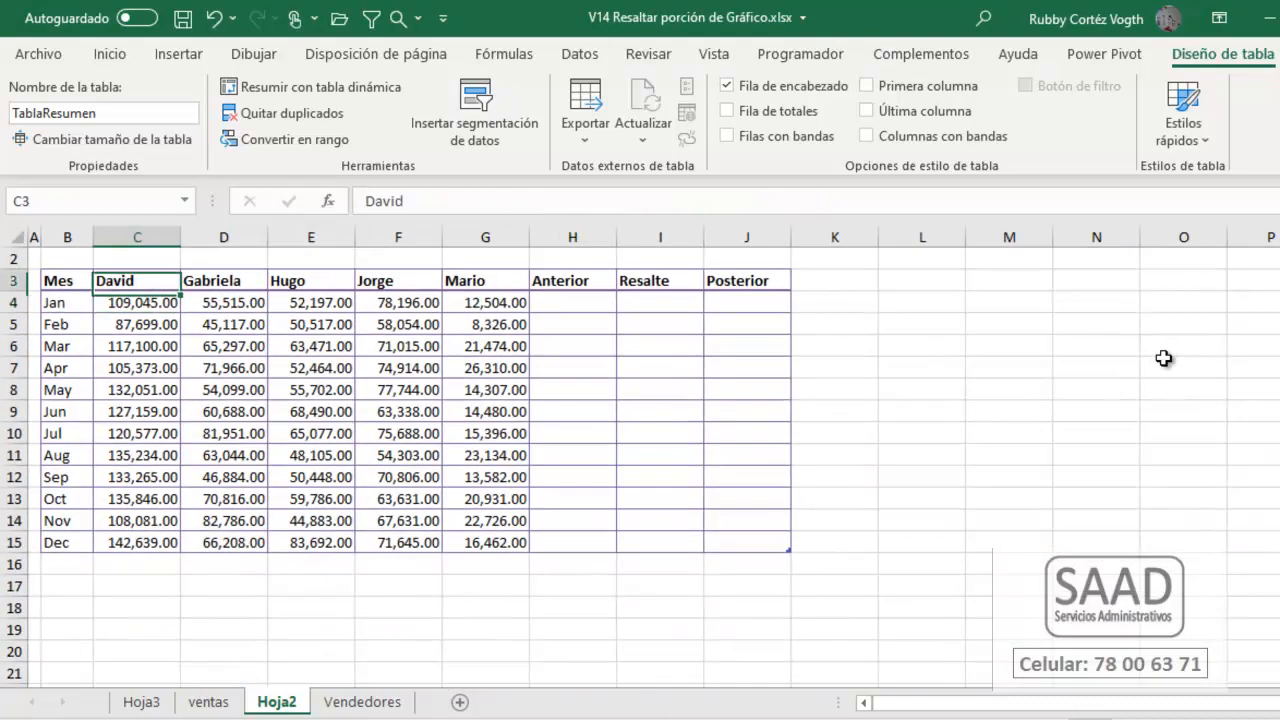
key(Right)
key(Right)
key(Right)
key(Right)
key(Right)
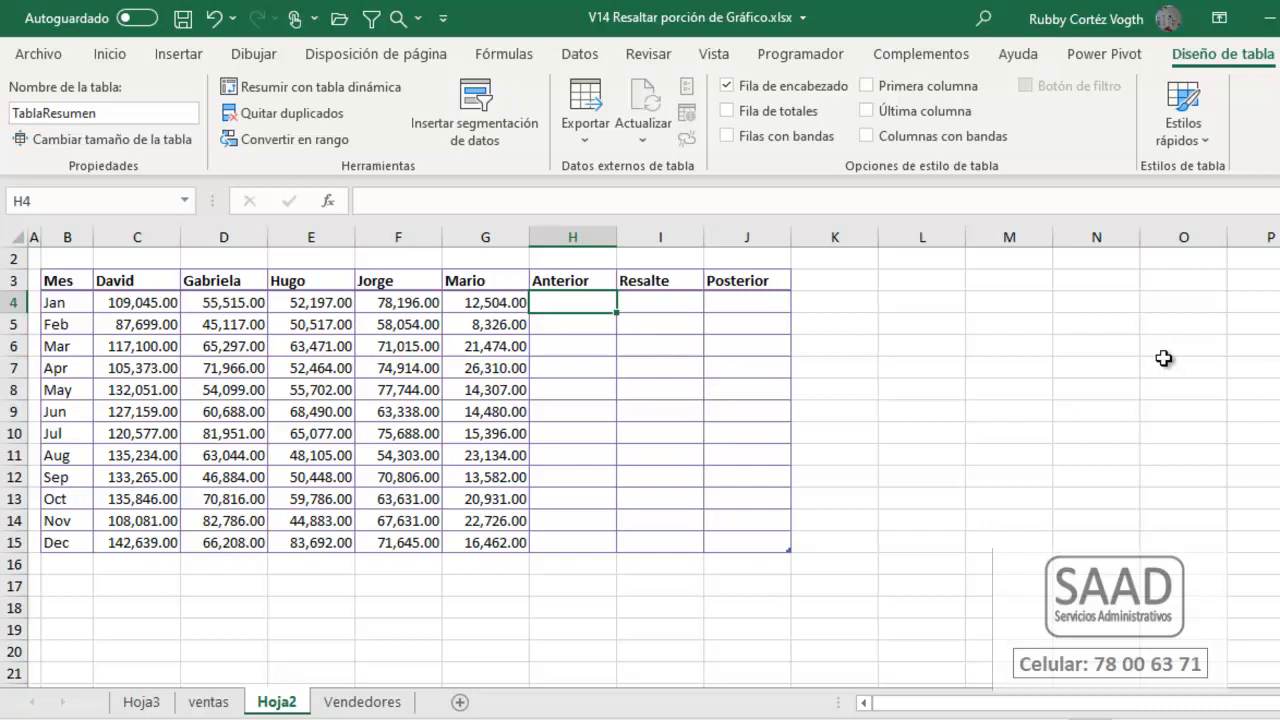
Step: Insert a 2-D stacked column chart based on the summary table
click(323, 308)
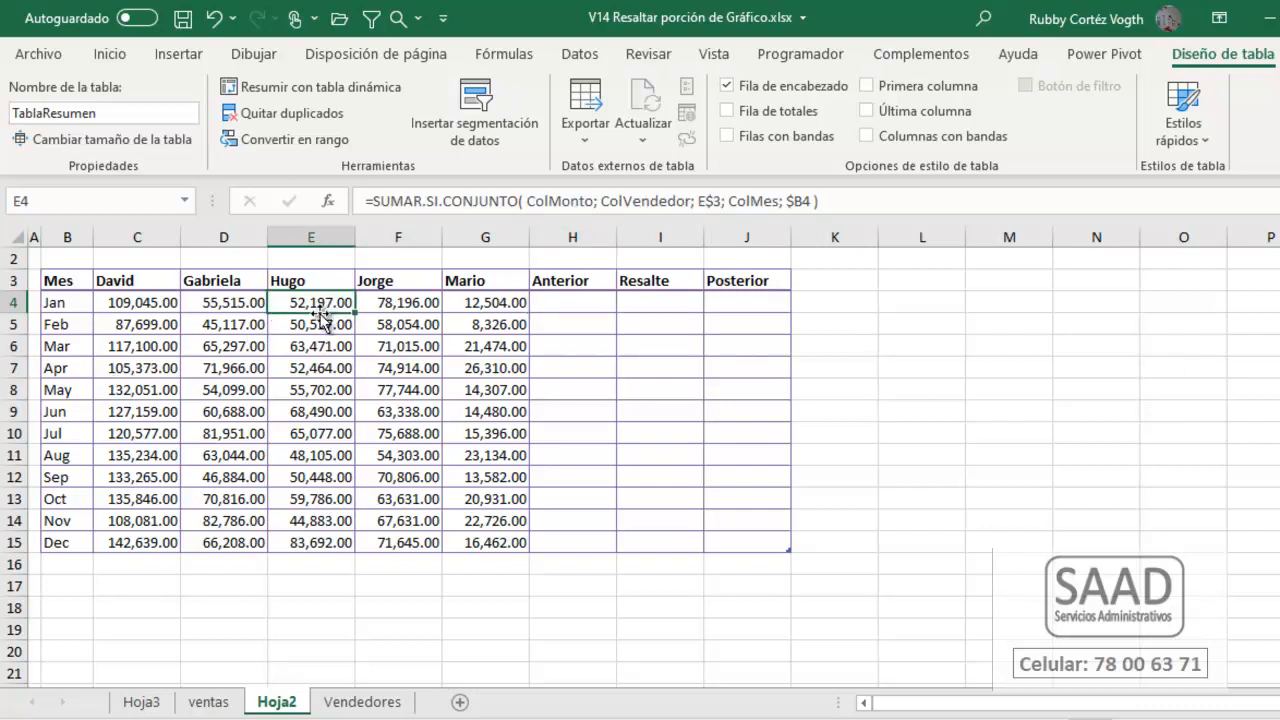
key(alt+v)
text(z85)
key(Return)
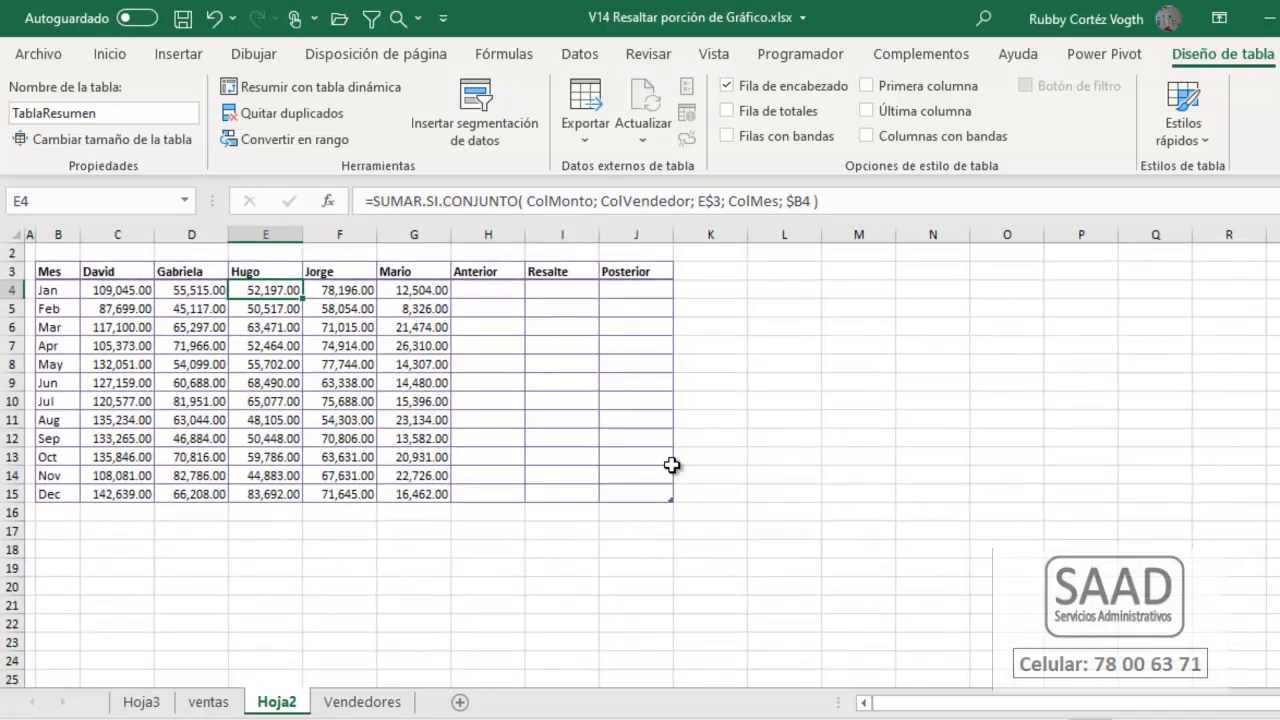
click(110, 311)
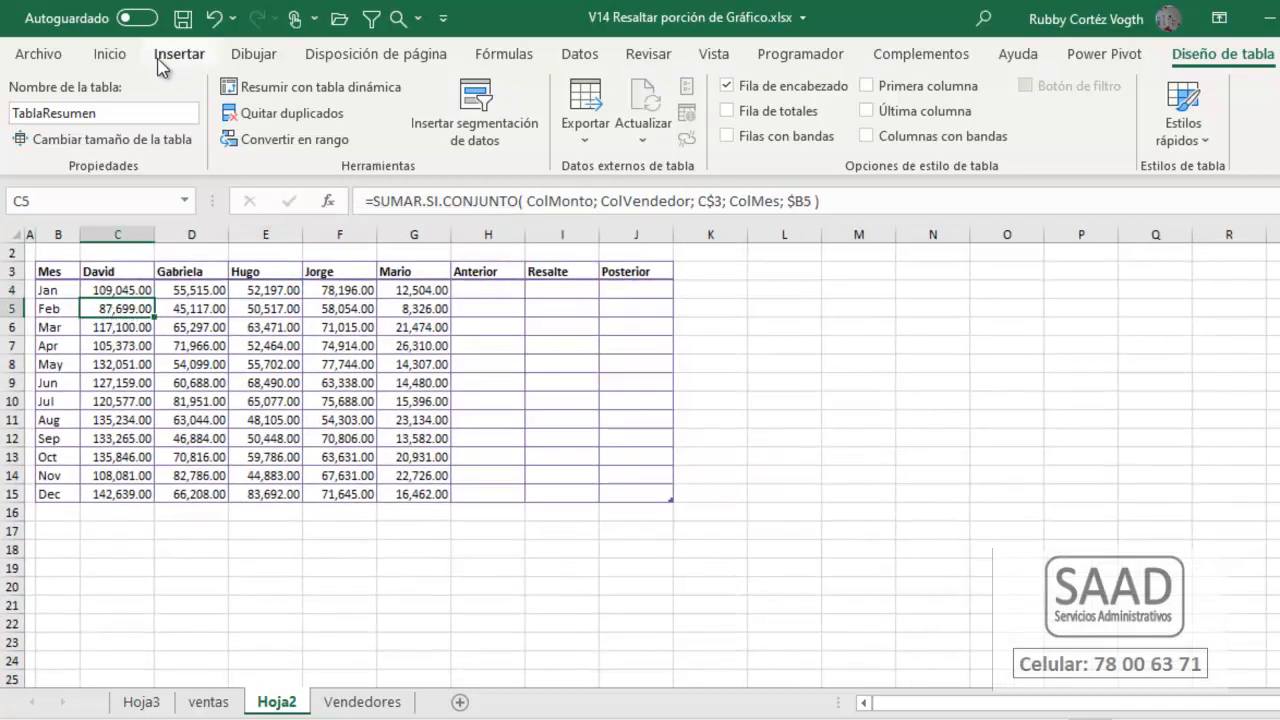
click(177, 54)
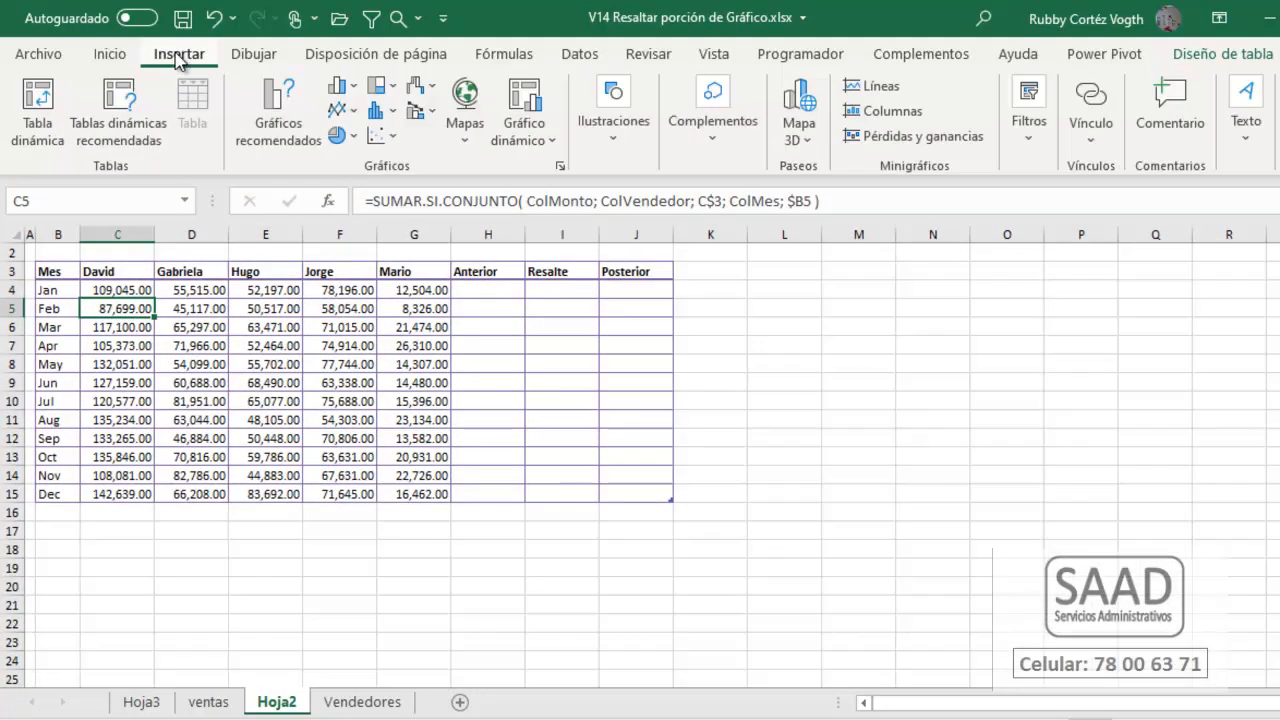
click(345, 92)
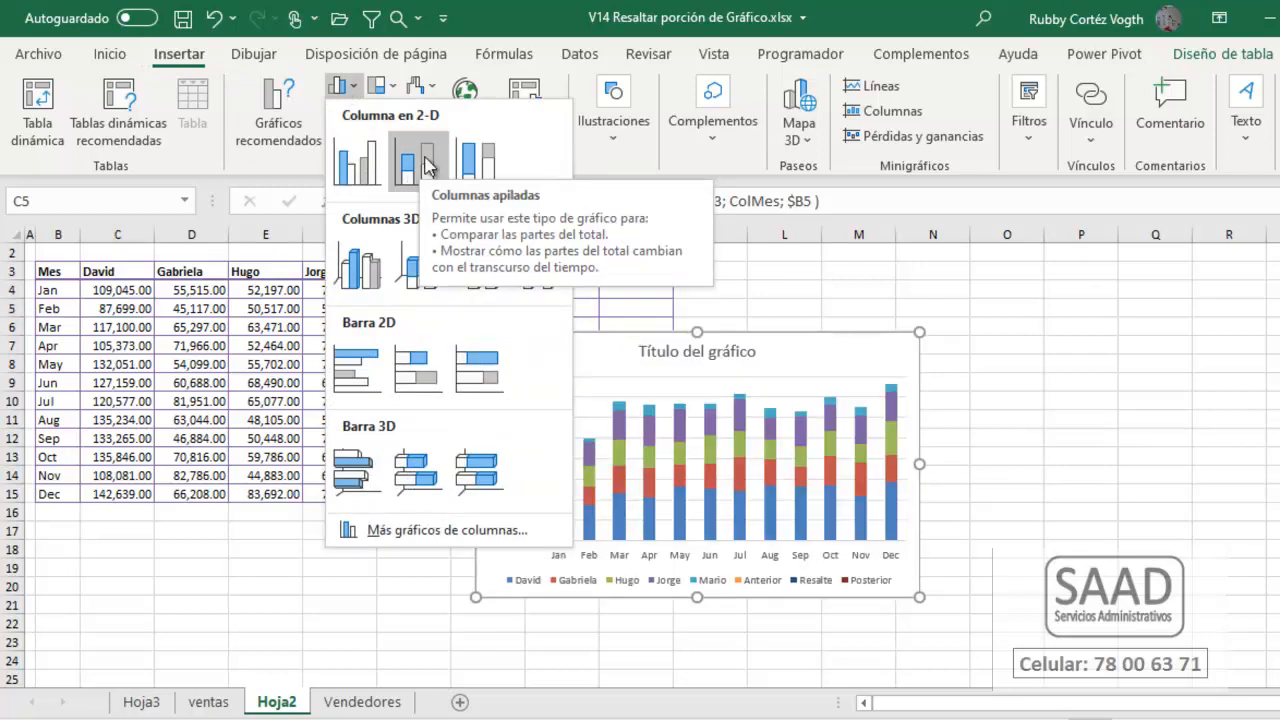
click(424, 165)
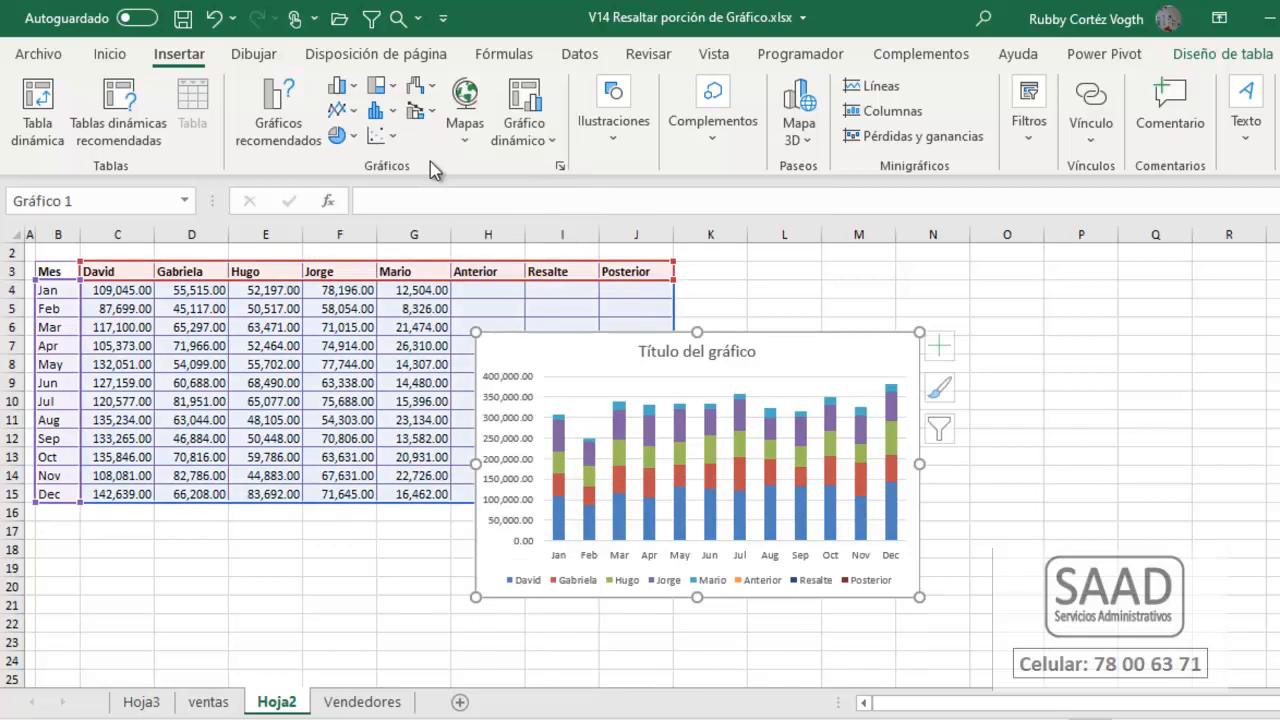
Step: Move the chart beside the summary table at row 3 and narrow column K between them
drag(574, 343, 851, 274)
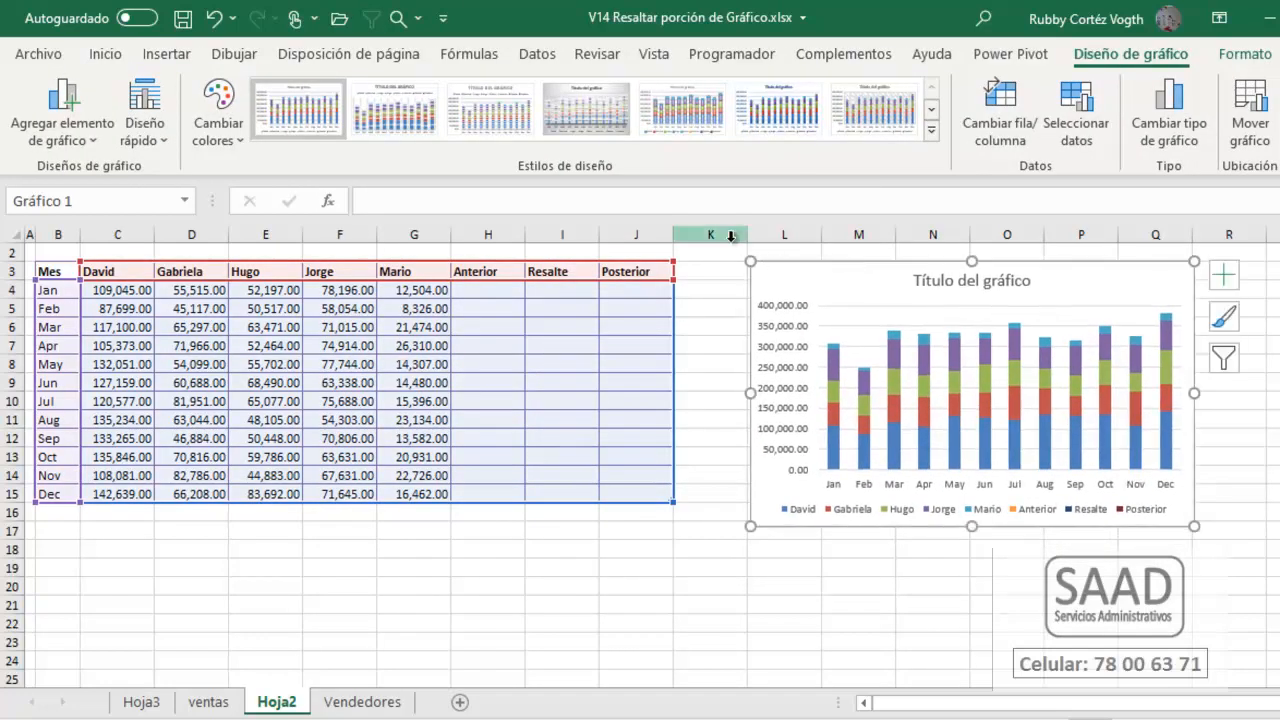
drag(748, 234, 704, 240)
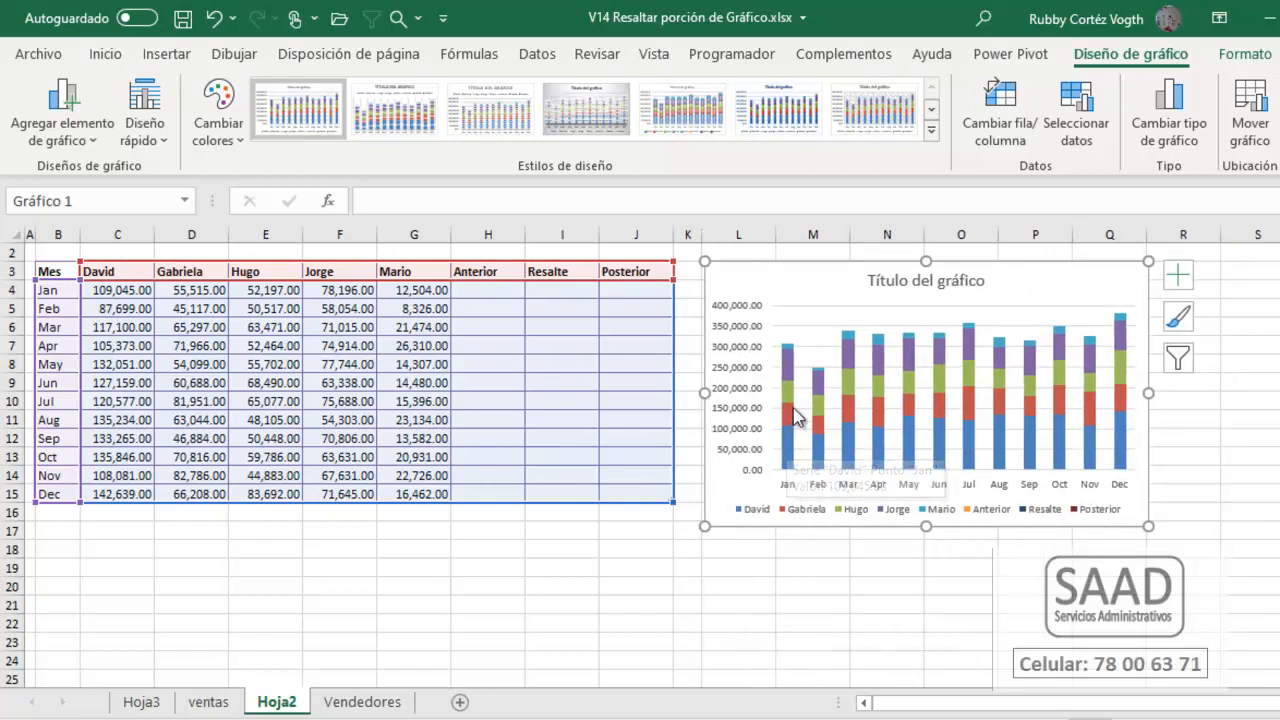
Step: Compare January's amounts for each seller in row 4 with the stacked January column in the chart
mouse_move(784, 461)
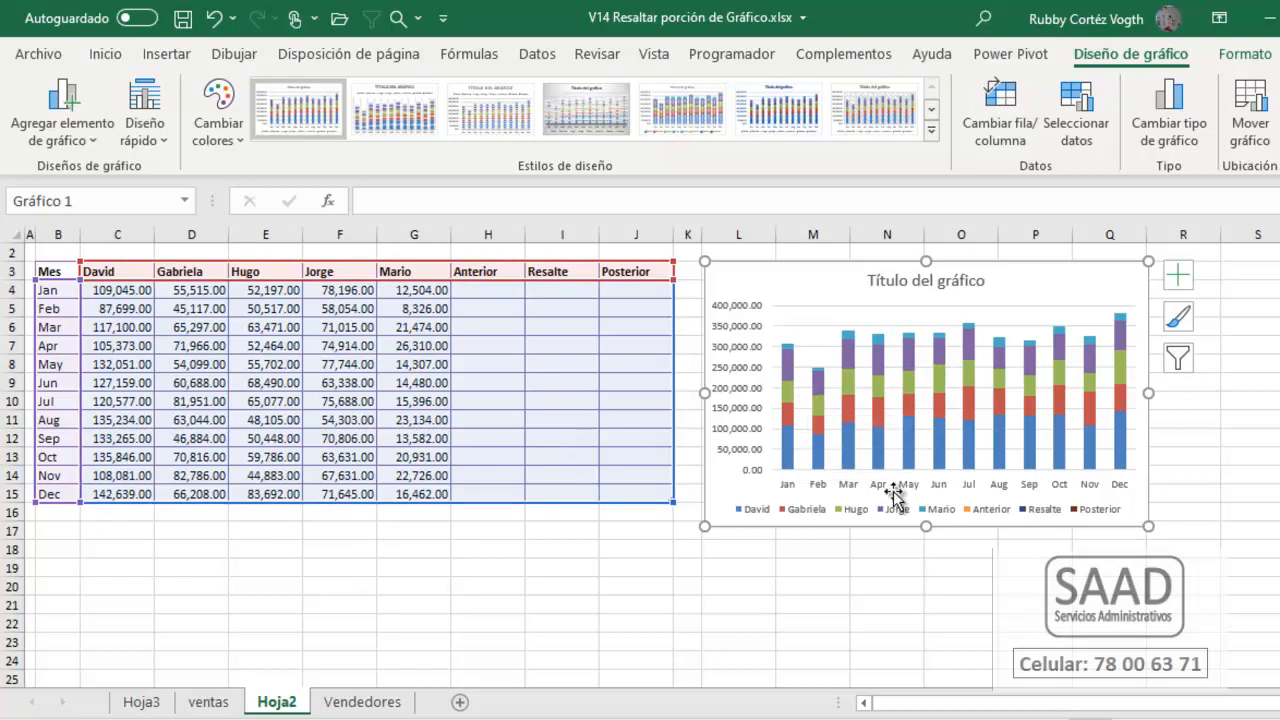
click(426, 289)
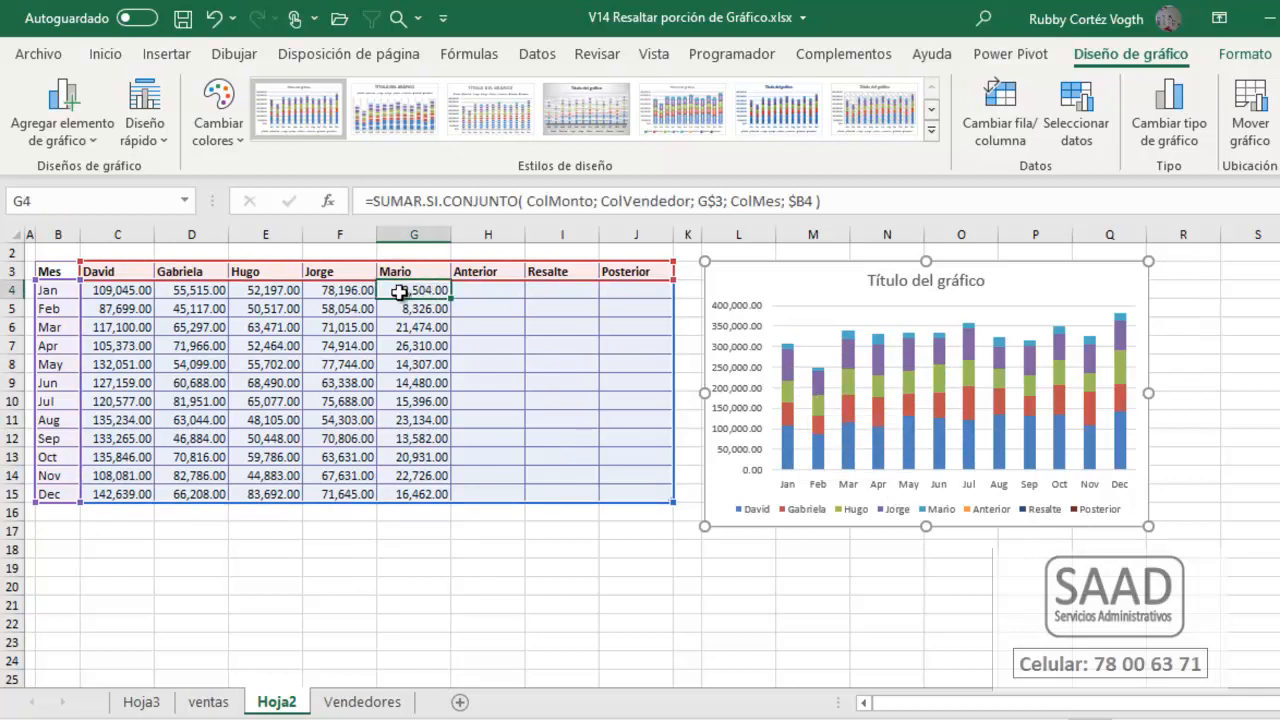
click(336, 290)
click(282, 293)
click(198, 291)
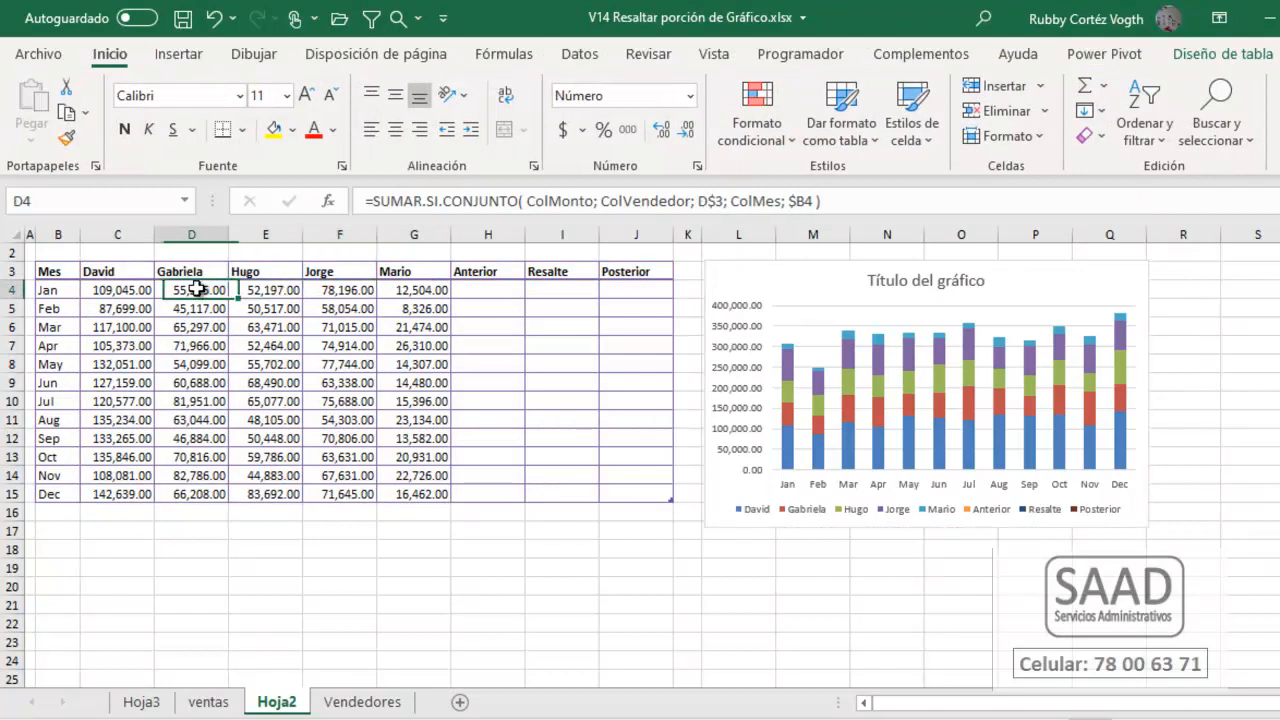
click(129, 291)
click(405, 292)
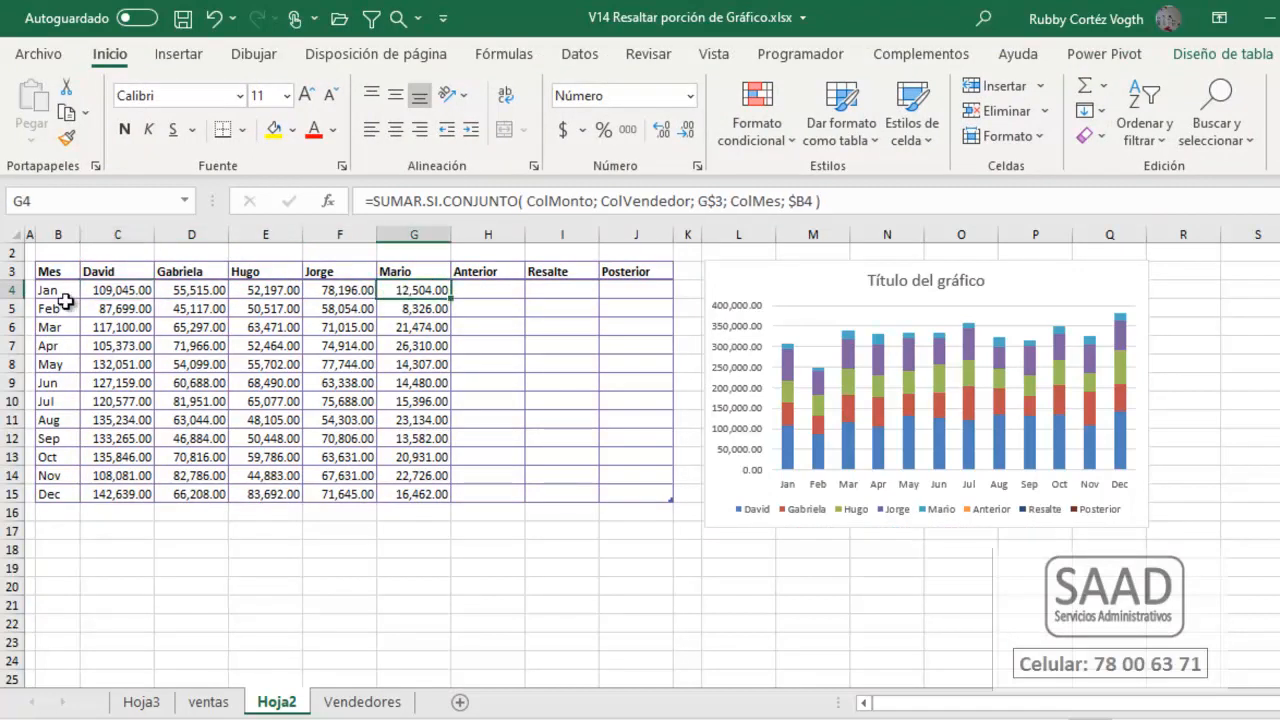
drag(63, 292, 420, 290)
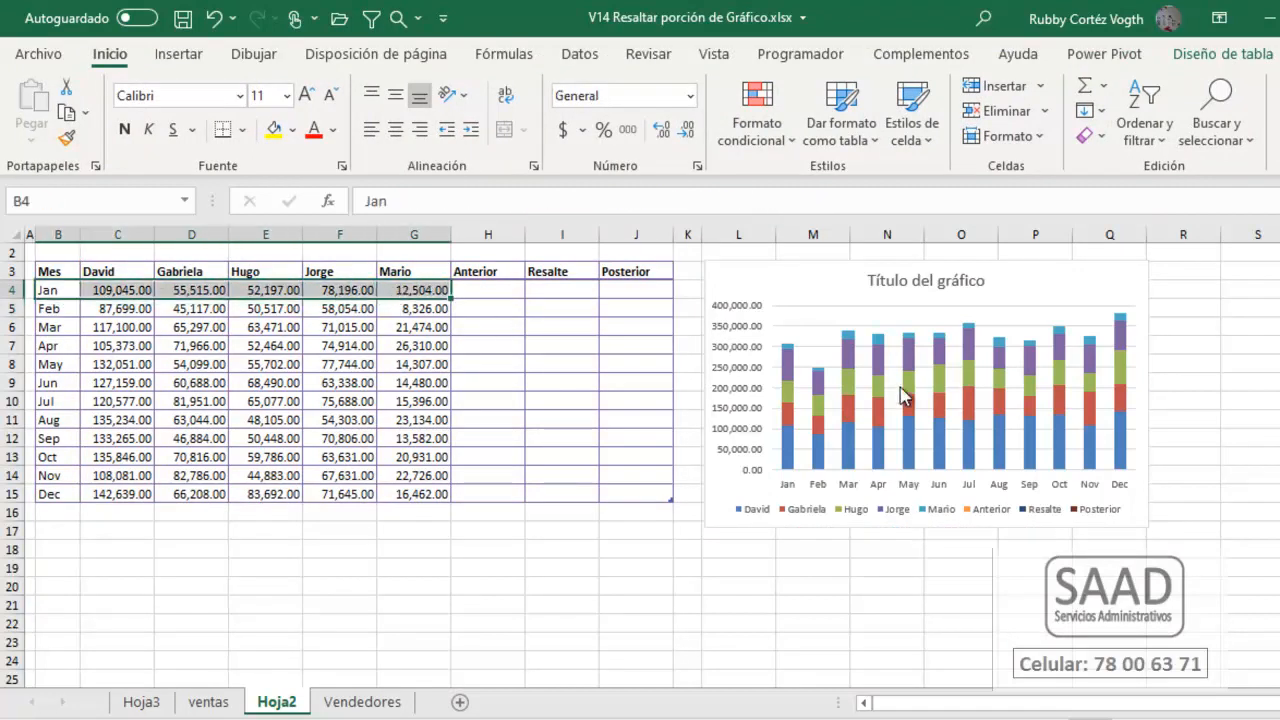
mouse_move(788, 351)
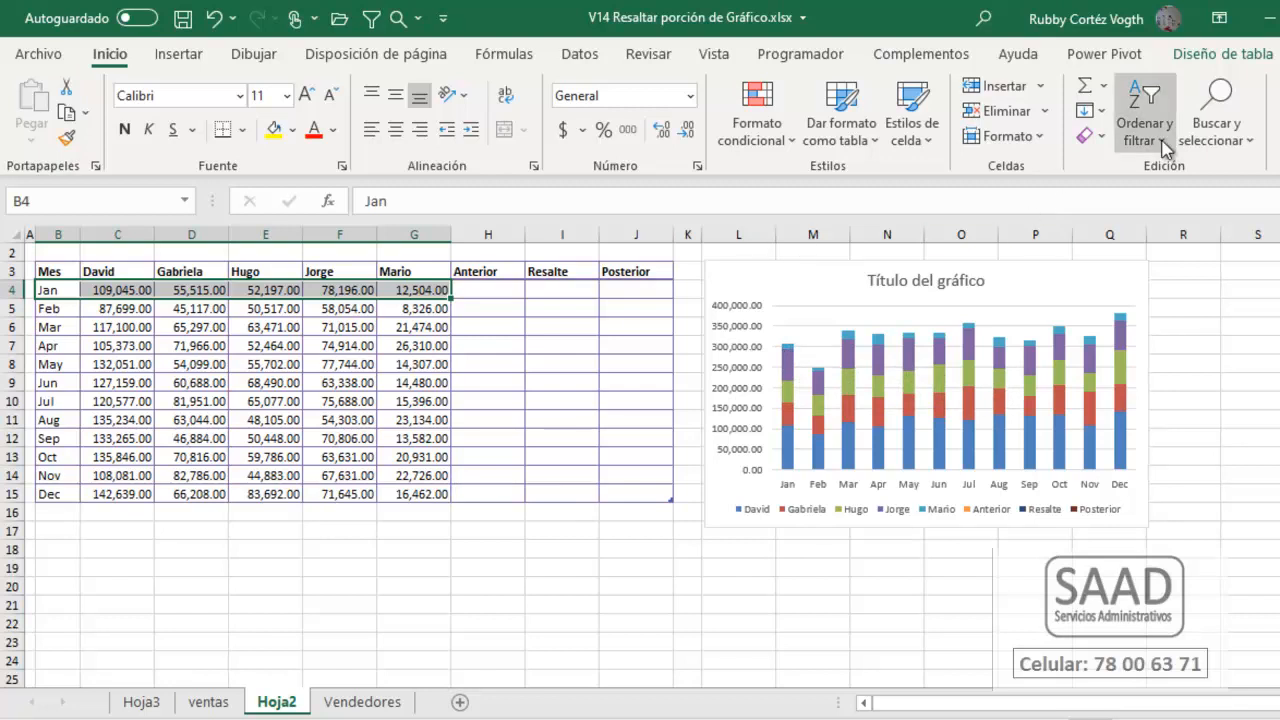
Step: Try changing the chart type to clustered columns, and undo the change
click(1135, 282)
click(1172, 56)
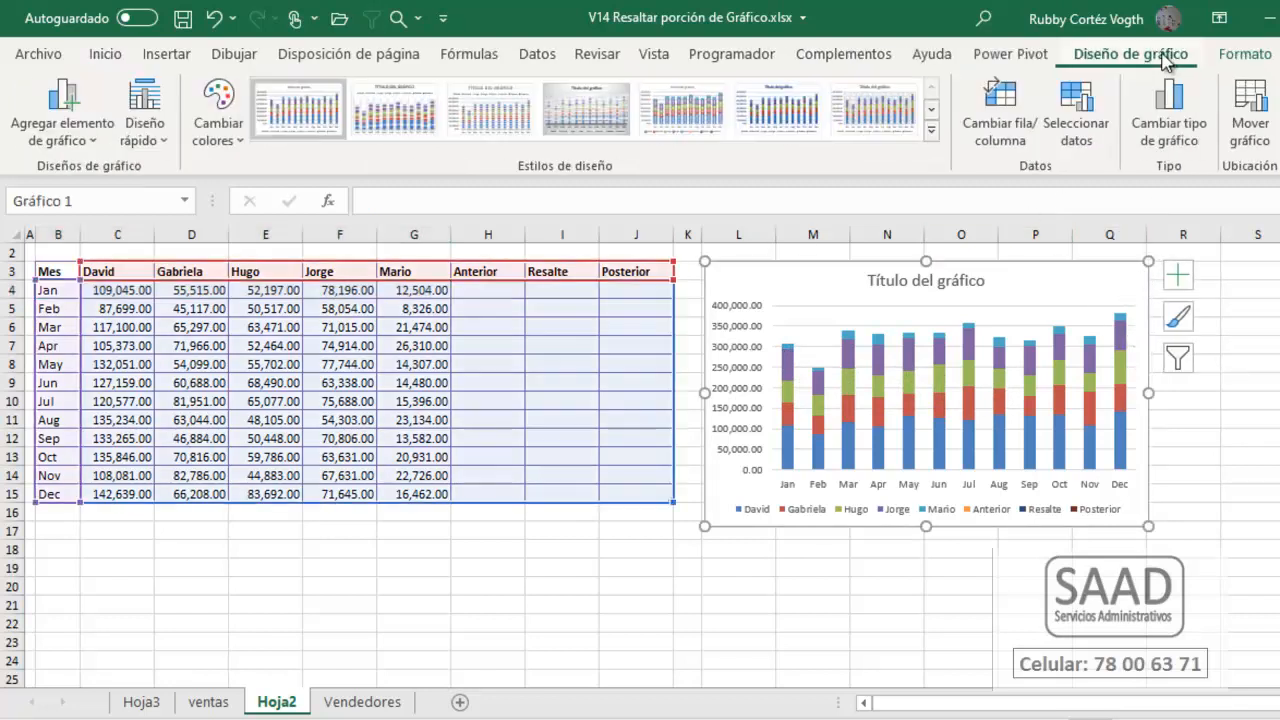
click(1145, 110)
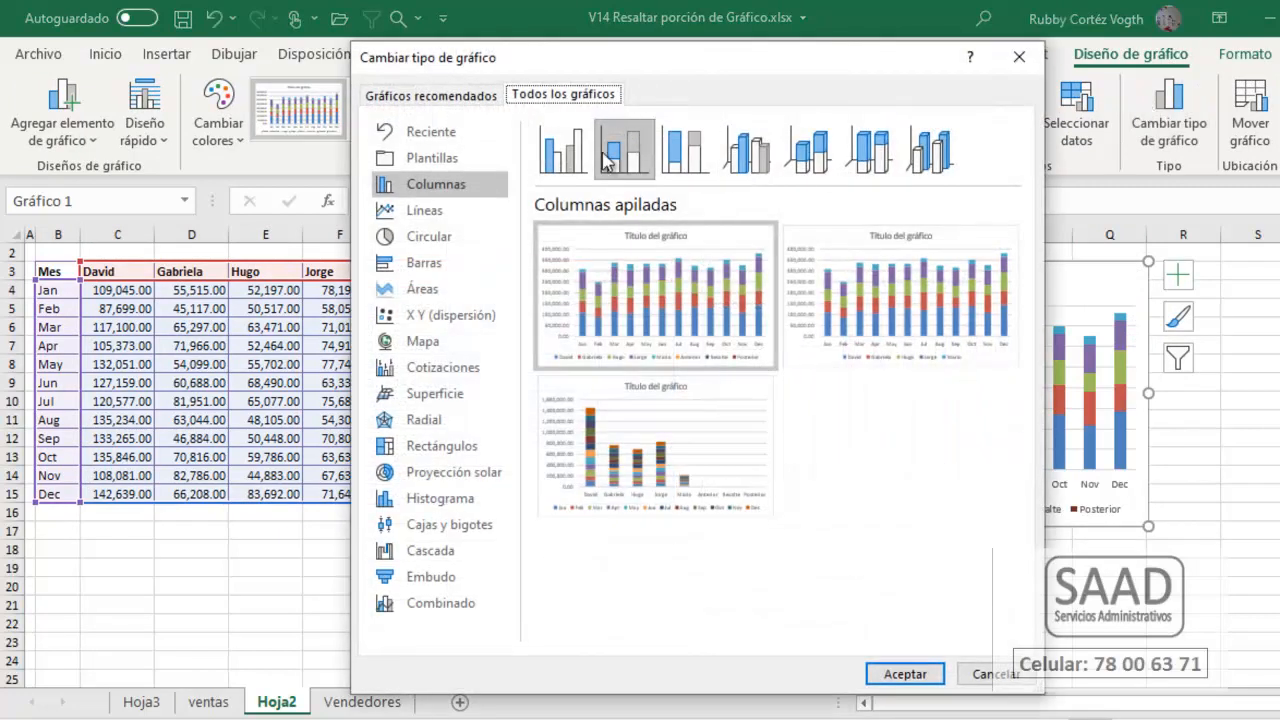
click(563, 152)
click(905, 675)
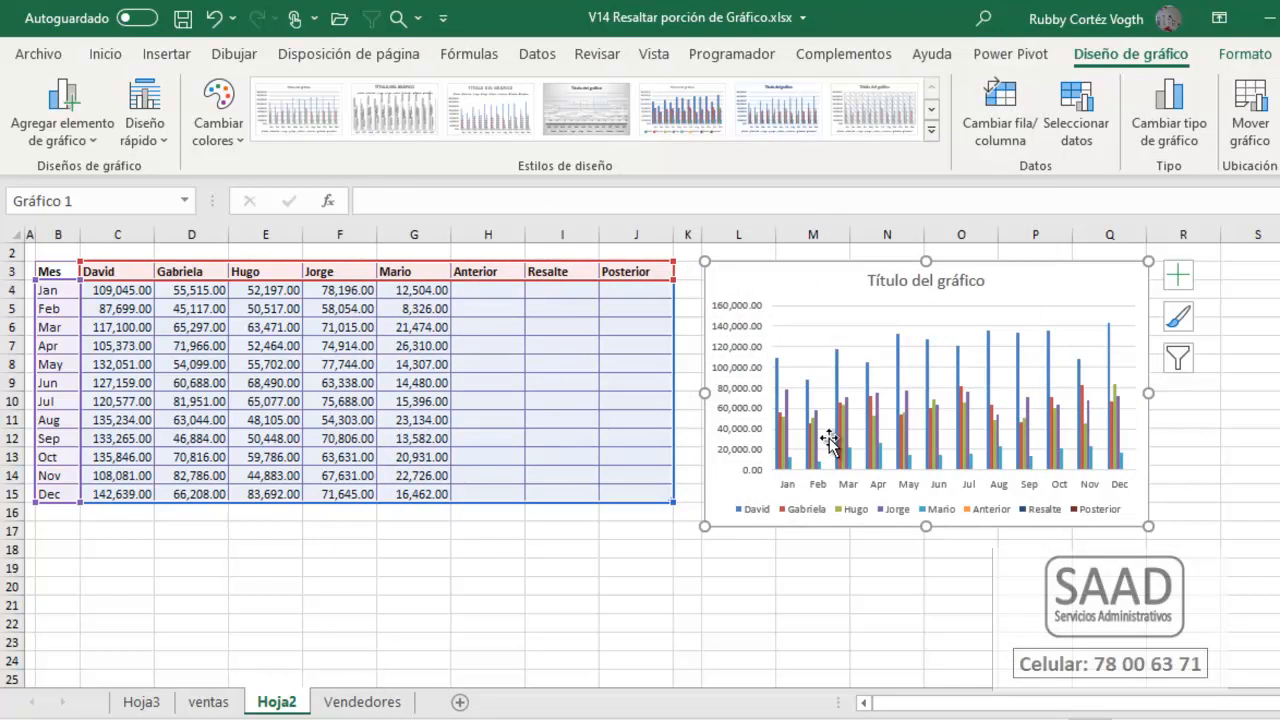
key(ctrl+z)
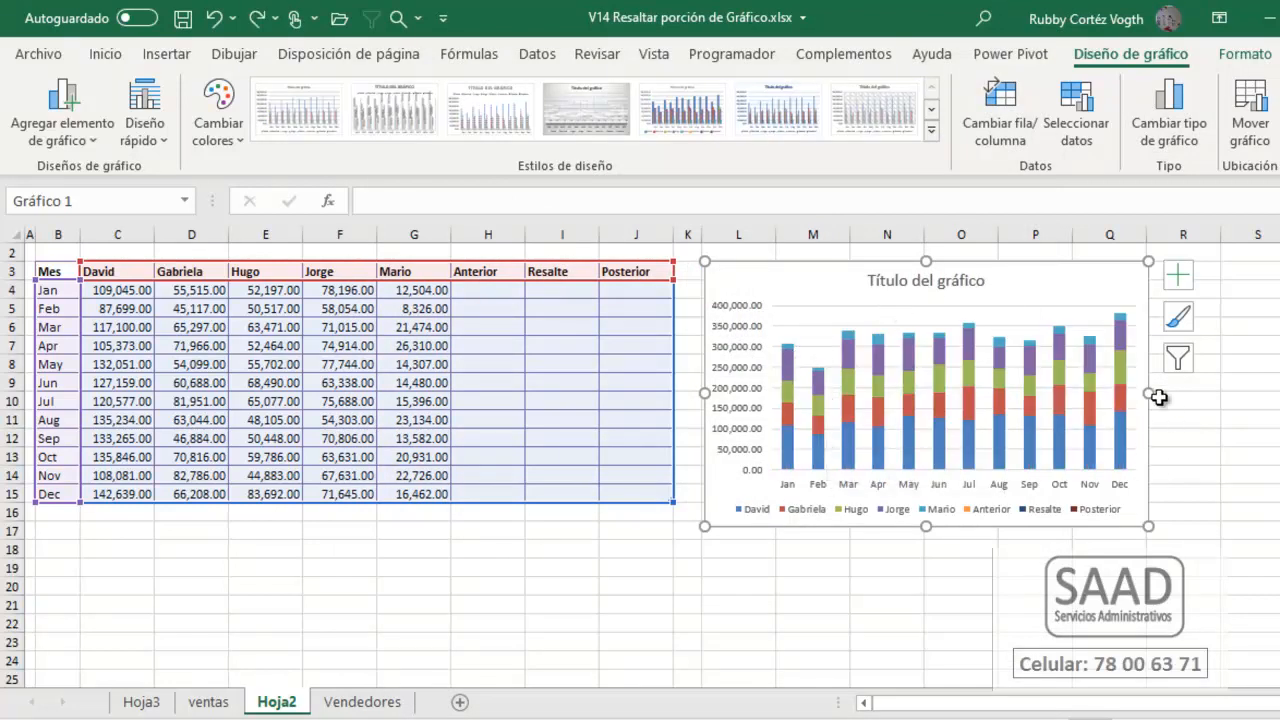
Step: Widen the chart so it extends into column R, and deselect it
drag(1150, 394, 1215, 387)
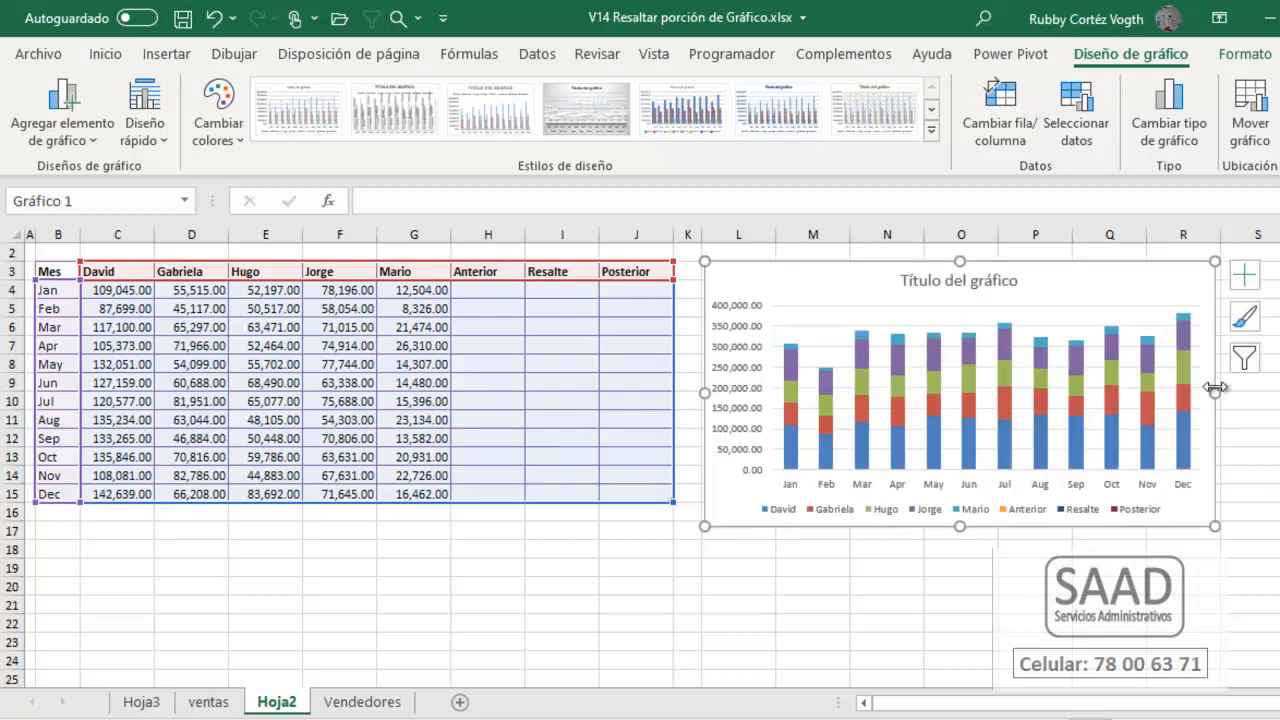
click(566, 380)
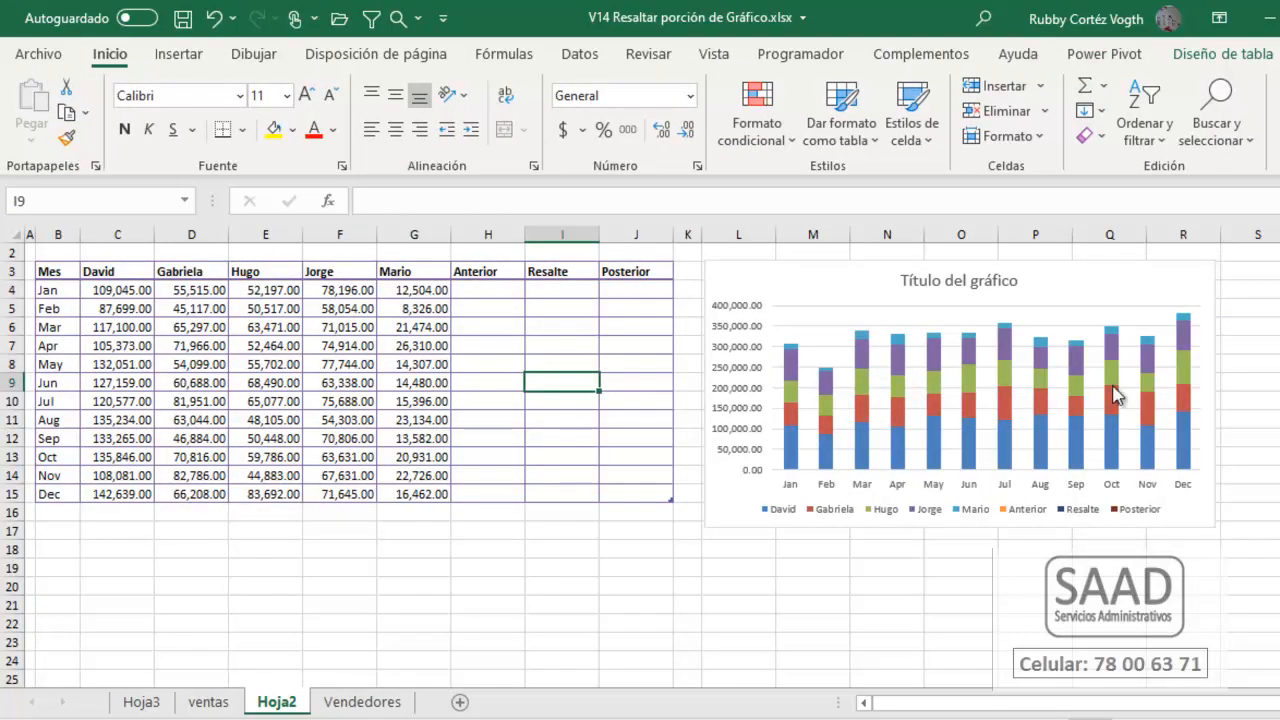
Step: Give the fourth seller's series (column F) in the stacked chart a solid medium gray fill
right_click(1190, 340)
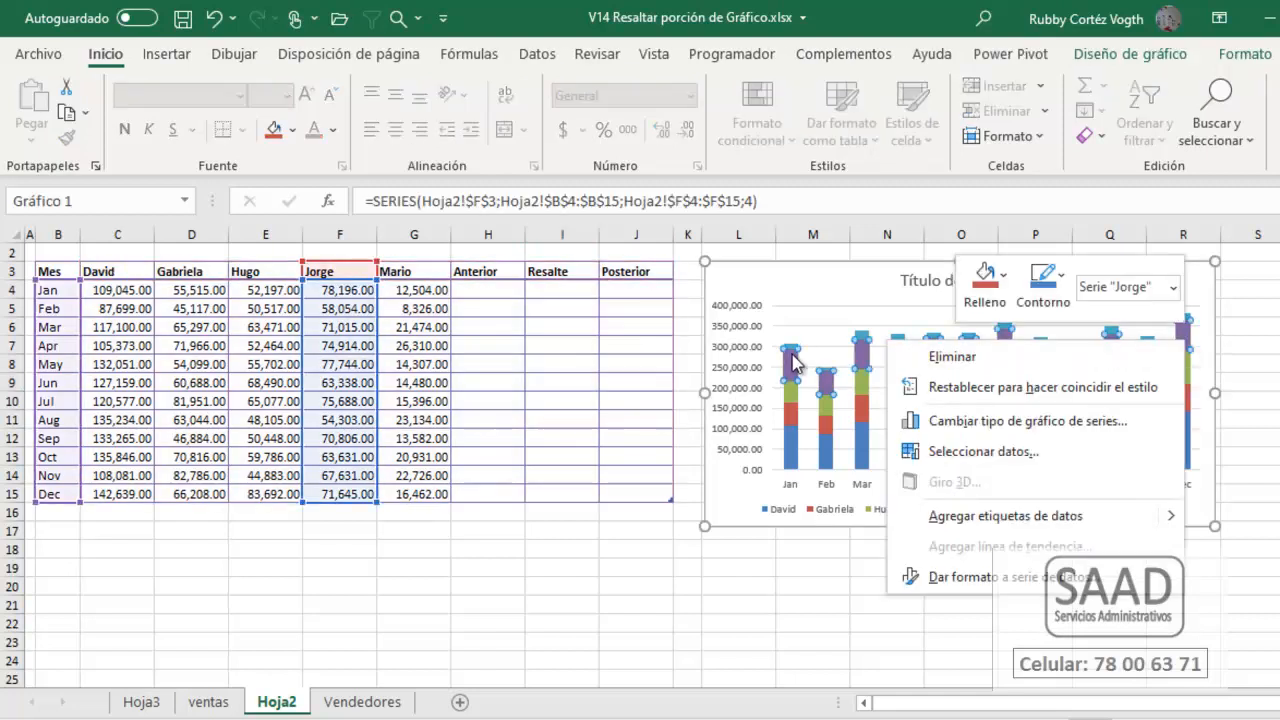
click(994, 580)
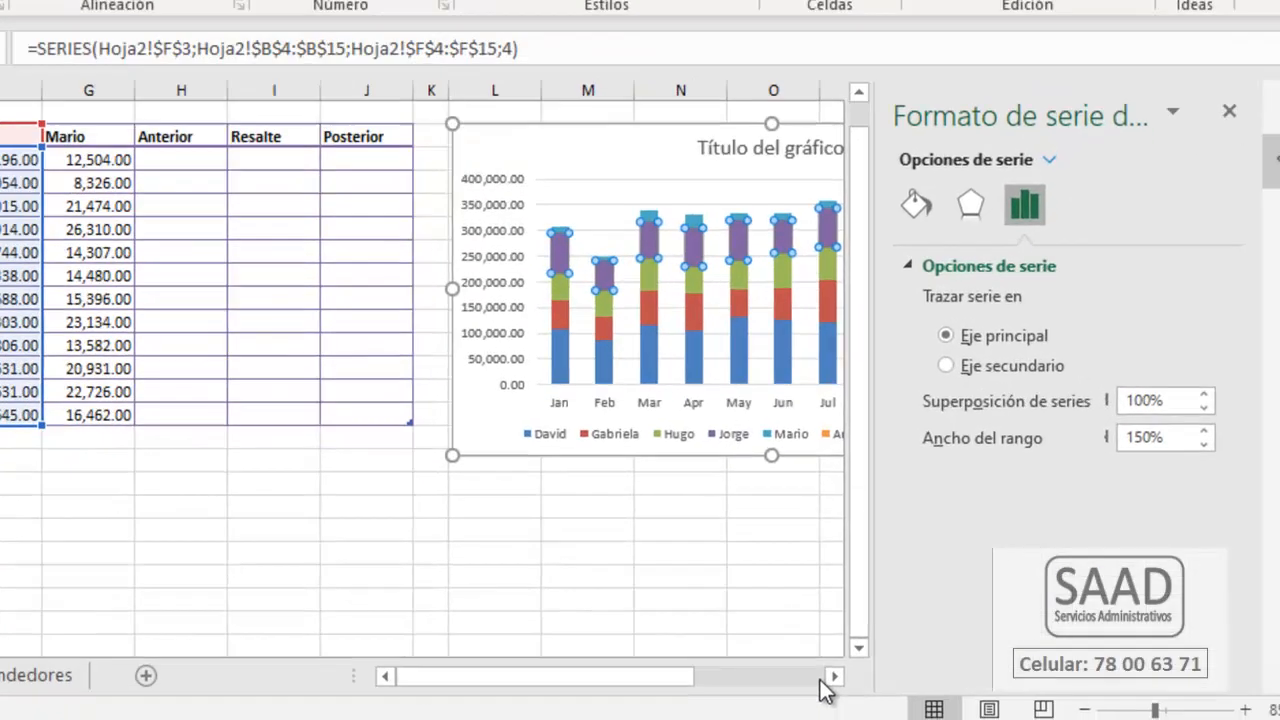
click(832, 678)
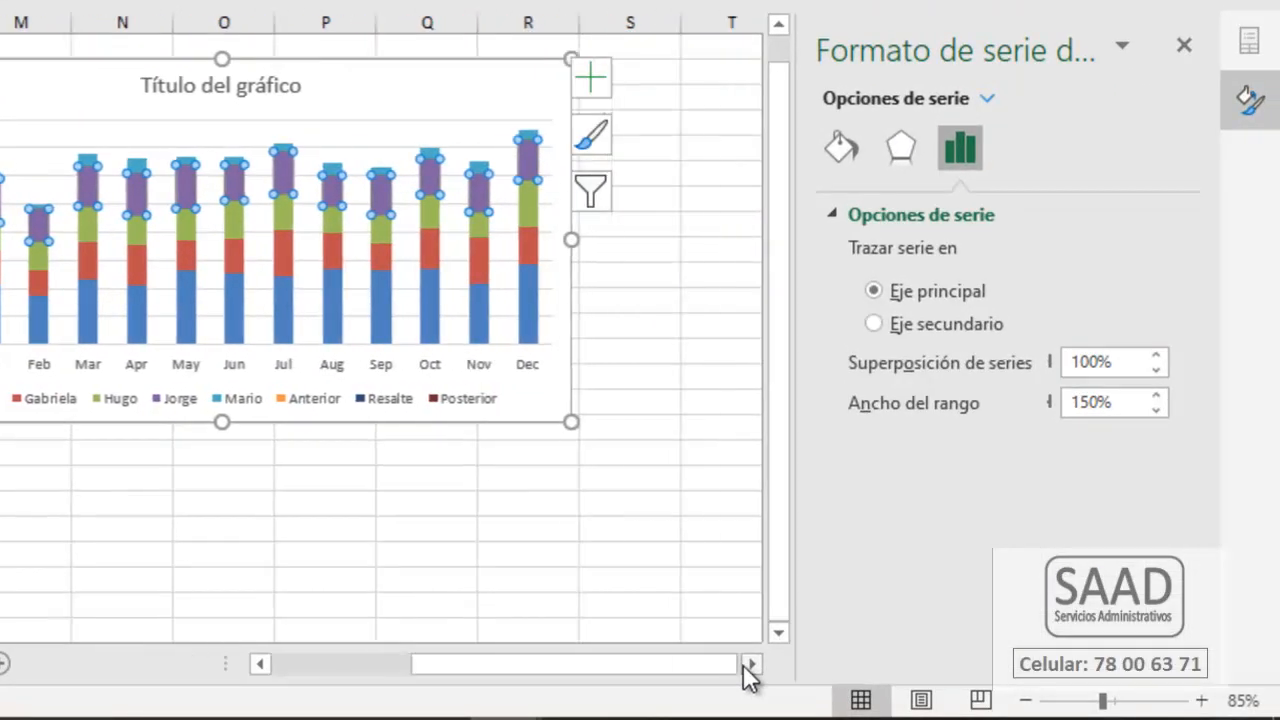
click(751, 664)
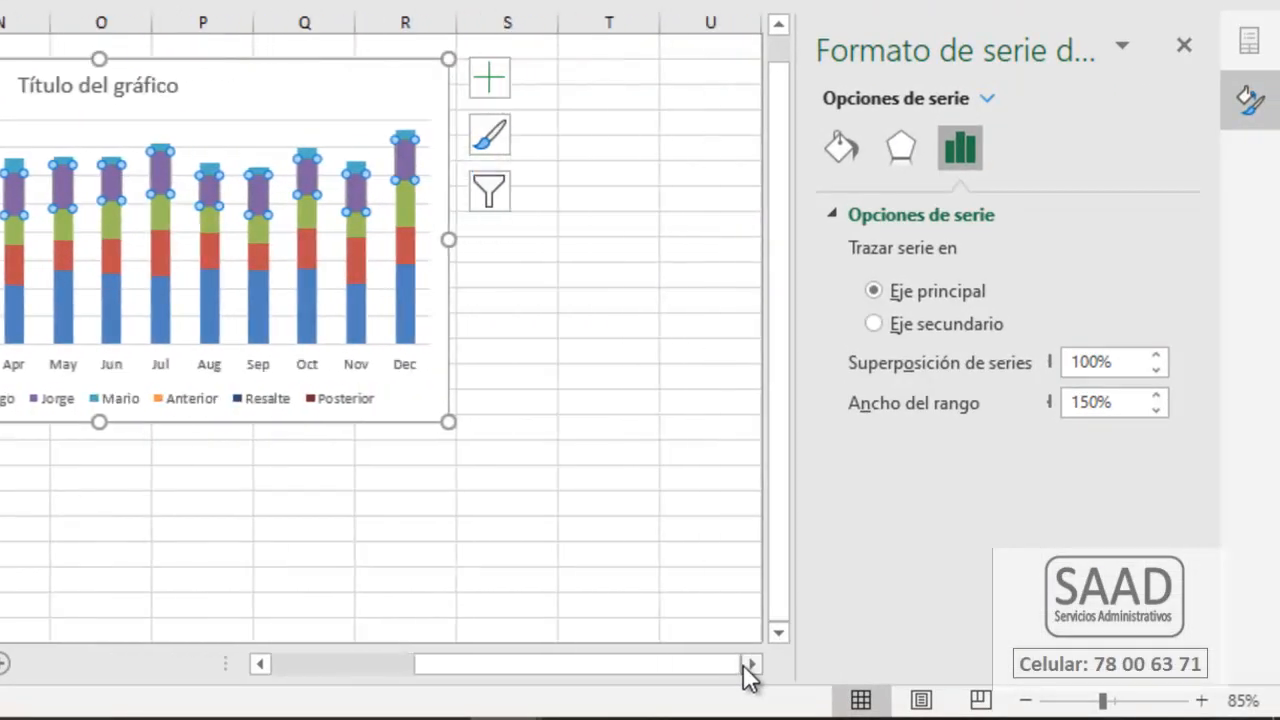
click(841, 147)
click(858, 215)
click(885, 283)
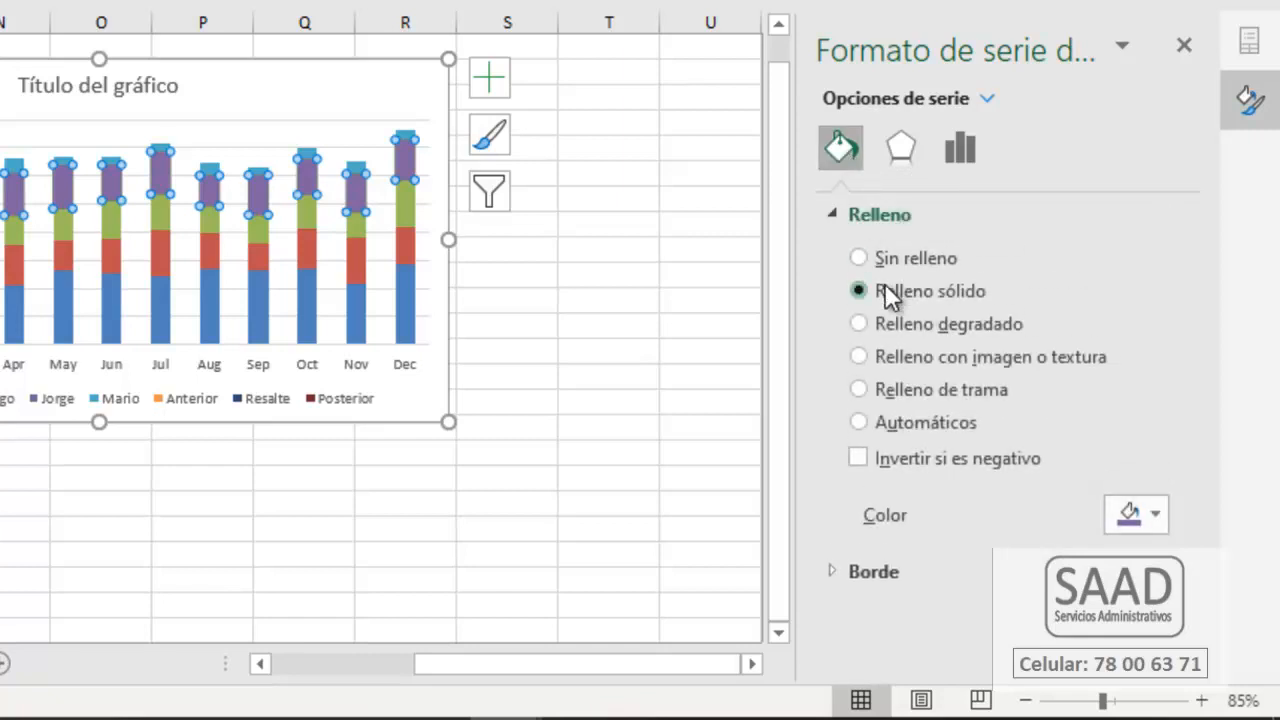
click(1155, 516)
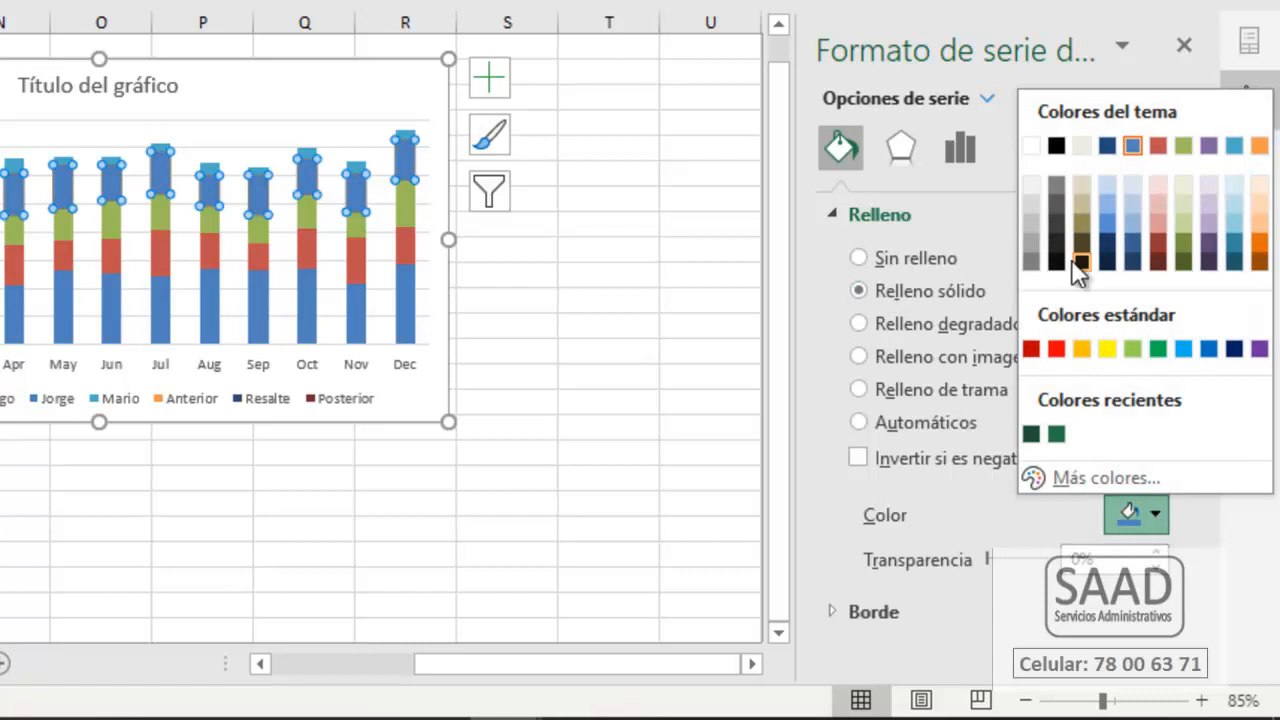
click(1031, 243)
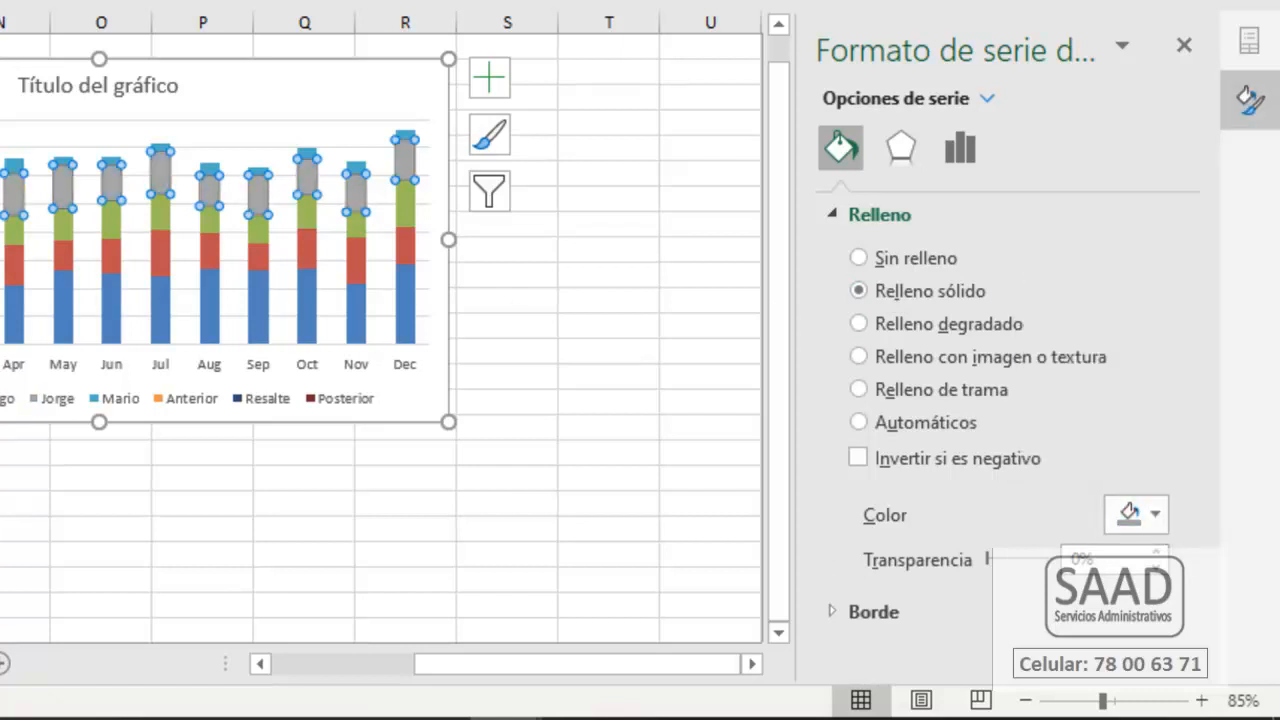
Step: Apply the same solid gray fill to the other four sellers' series in the chart
click(12, 165)
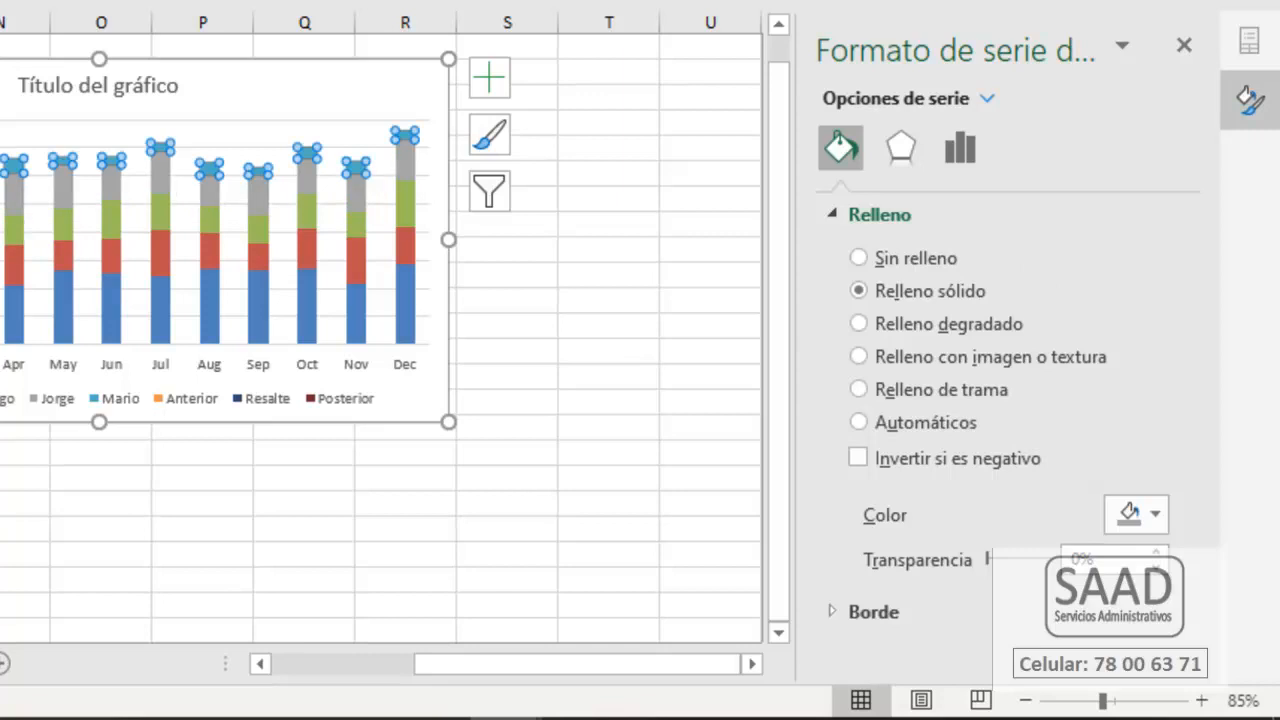
click(913, 291)
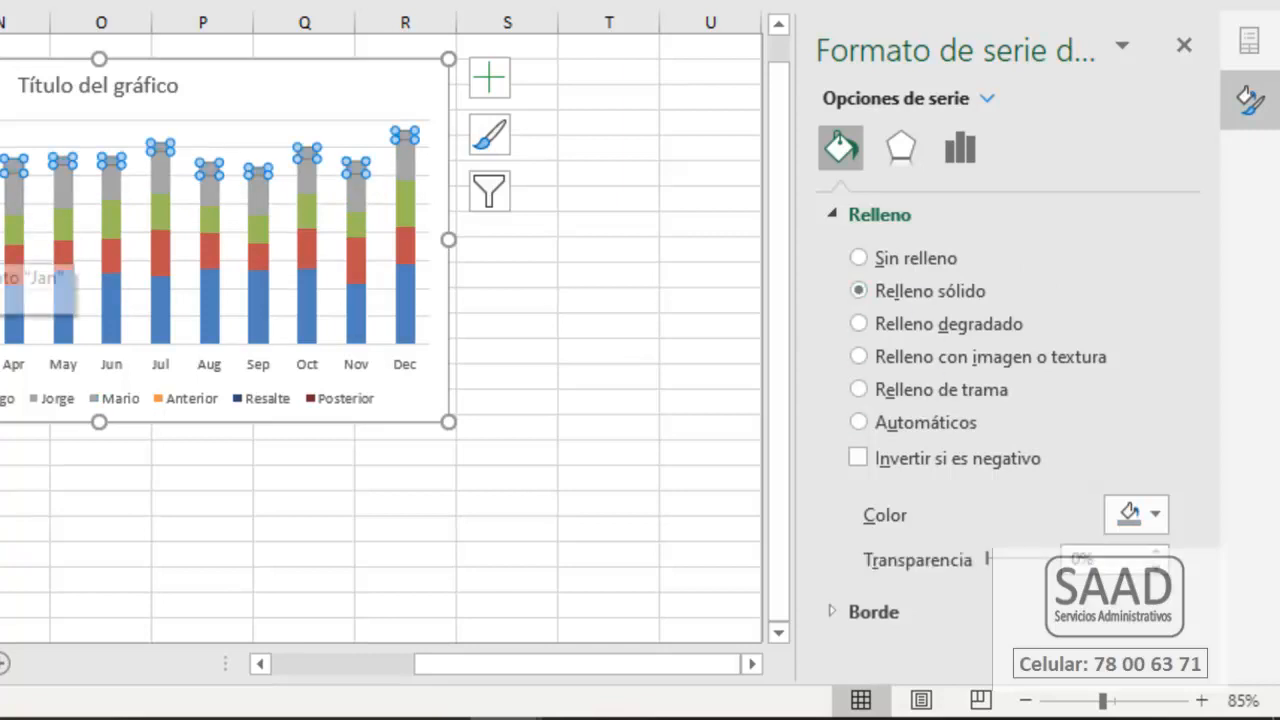
click(14, 230)
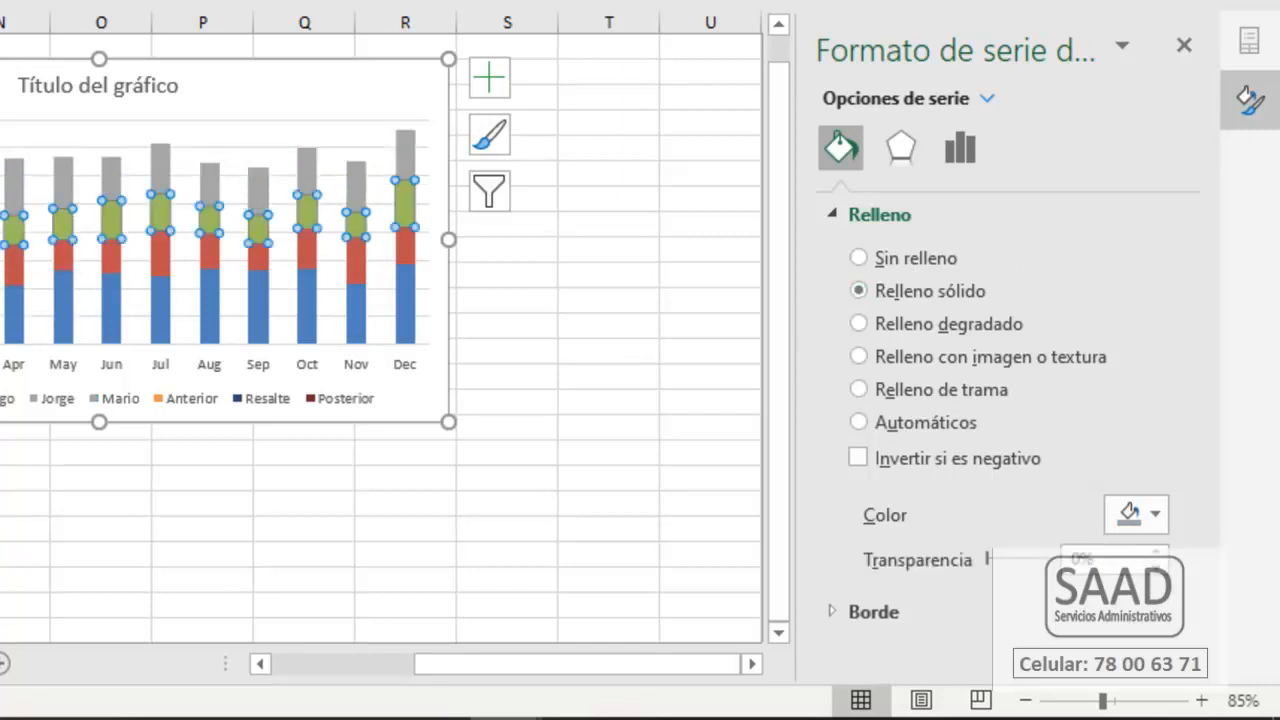
click(929, 290)
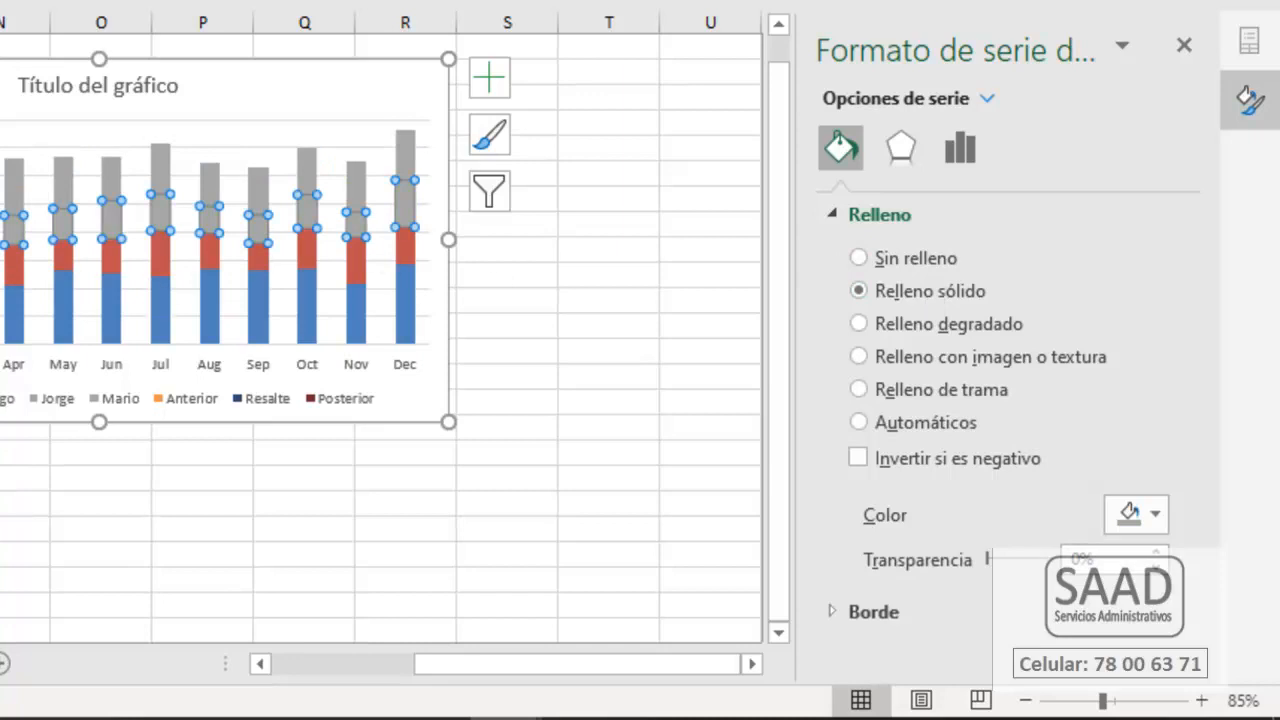
click(14, 266)
click(913, 294)
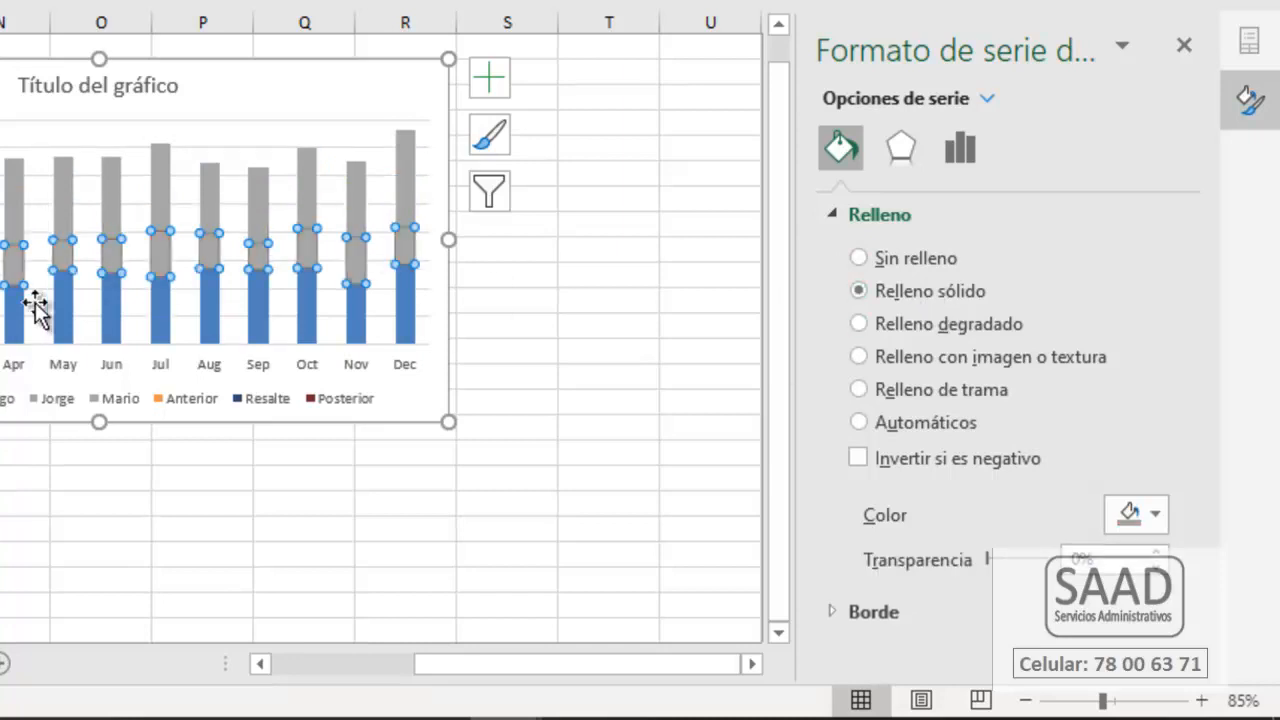
click(3, 318)
click(912, 283)
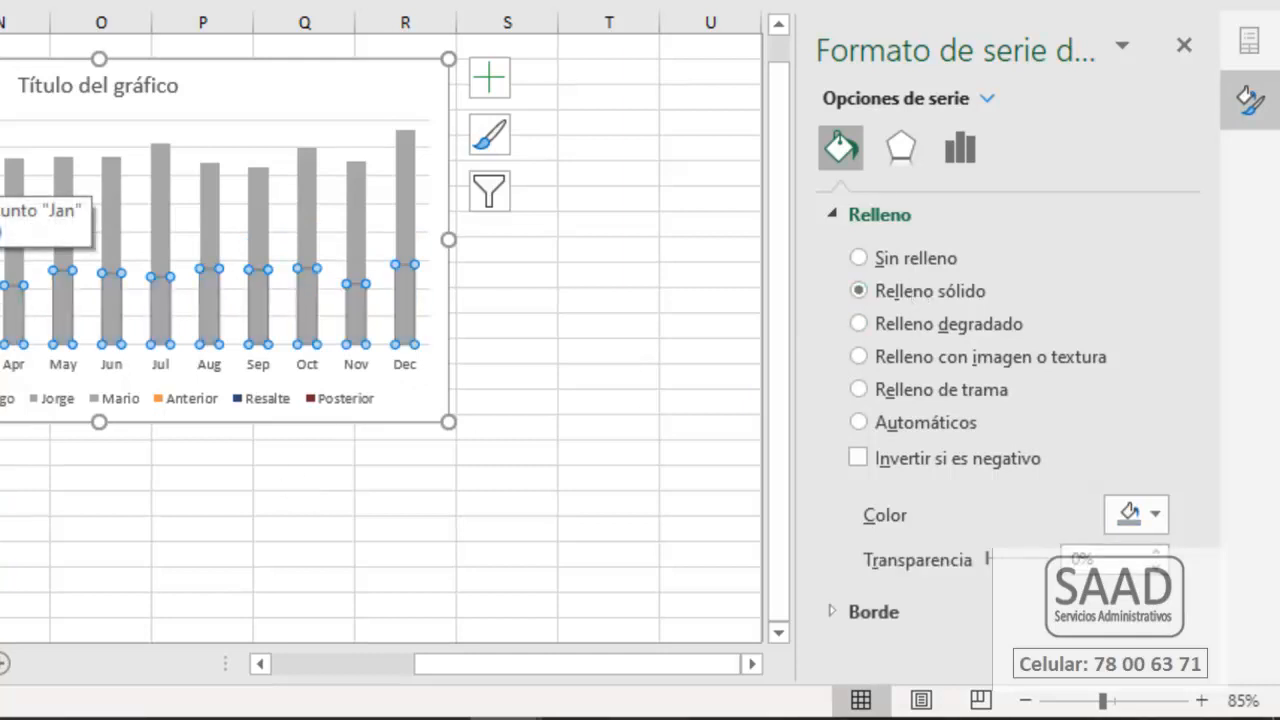
Step: Give the uppermost seller series (column G) a solid dark gray border line
click(14, 166)
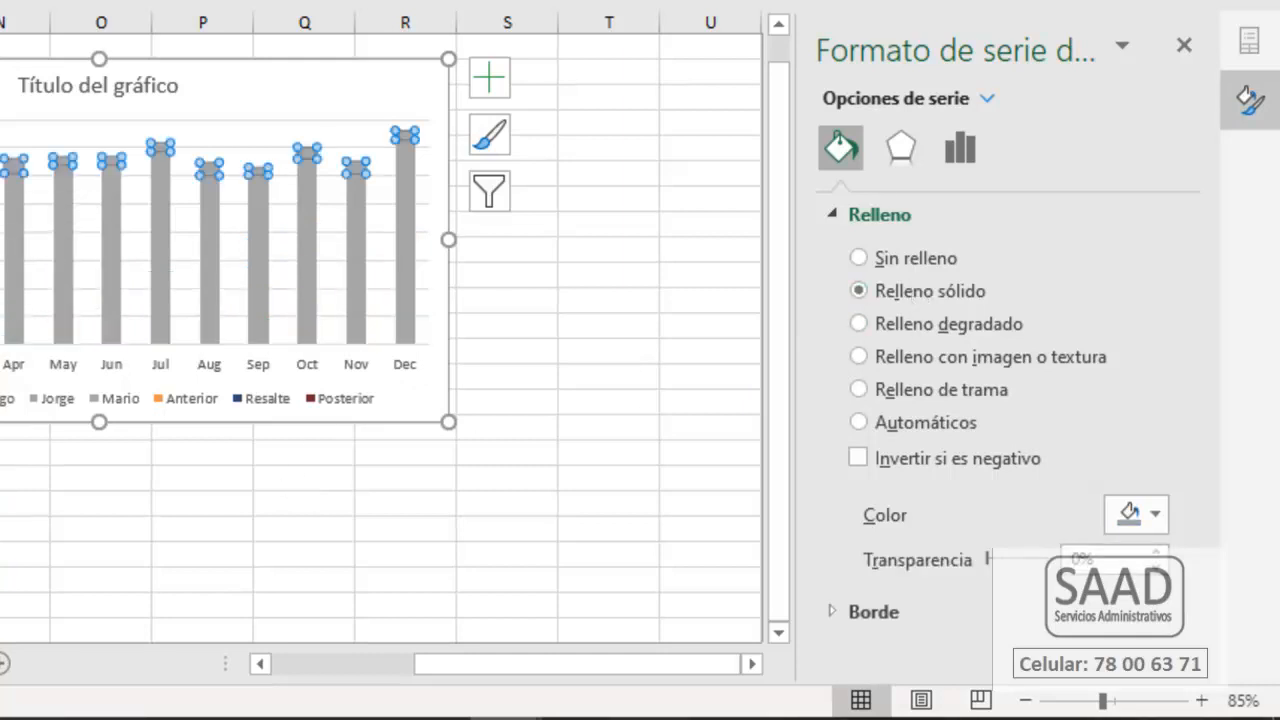
click(826, 213)
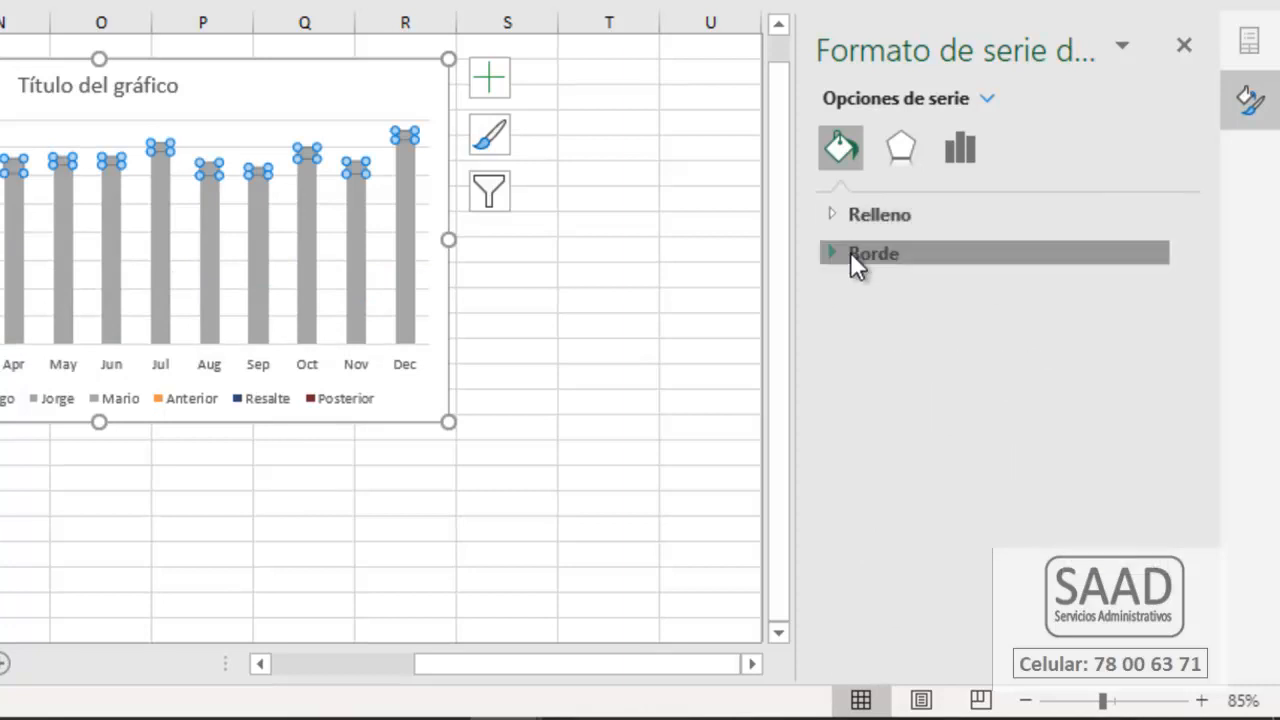
click(850, 252)
click(938, 332)
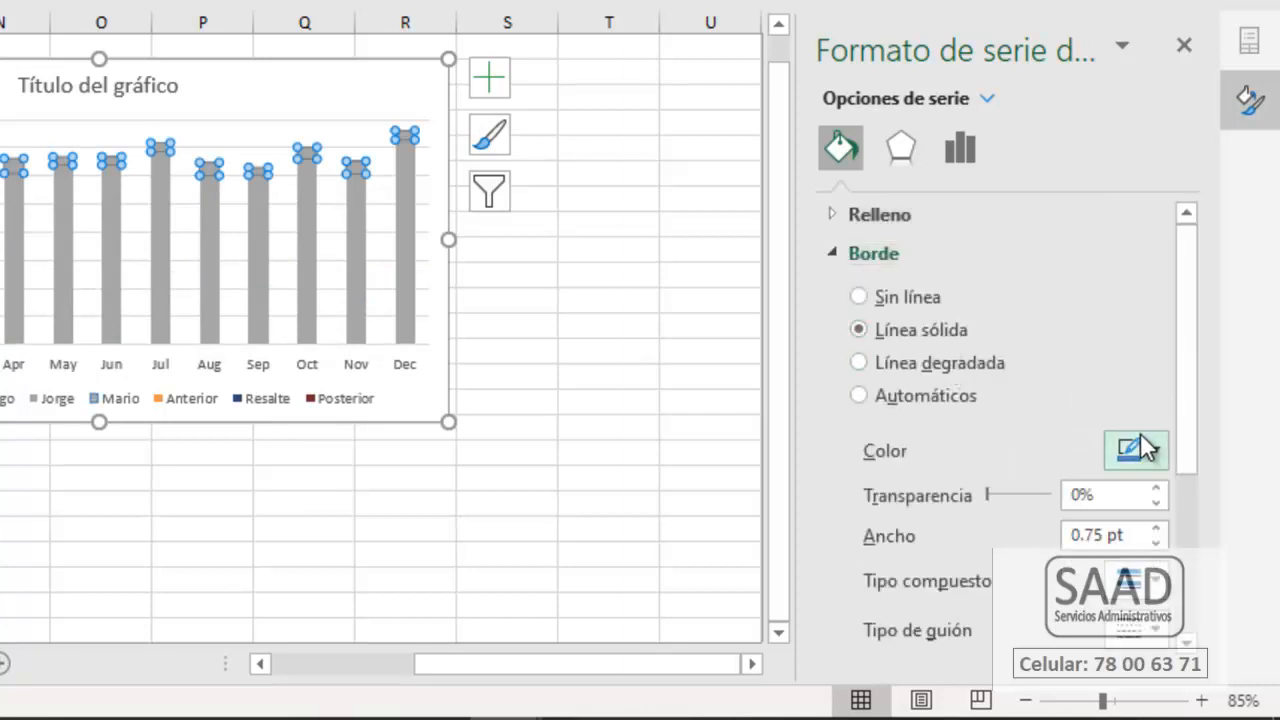
click(1154, 451)
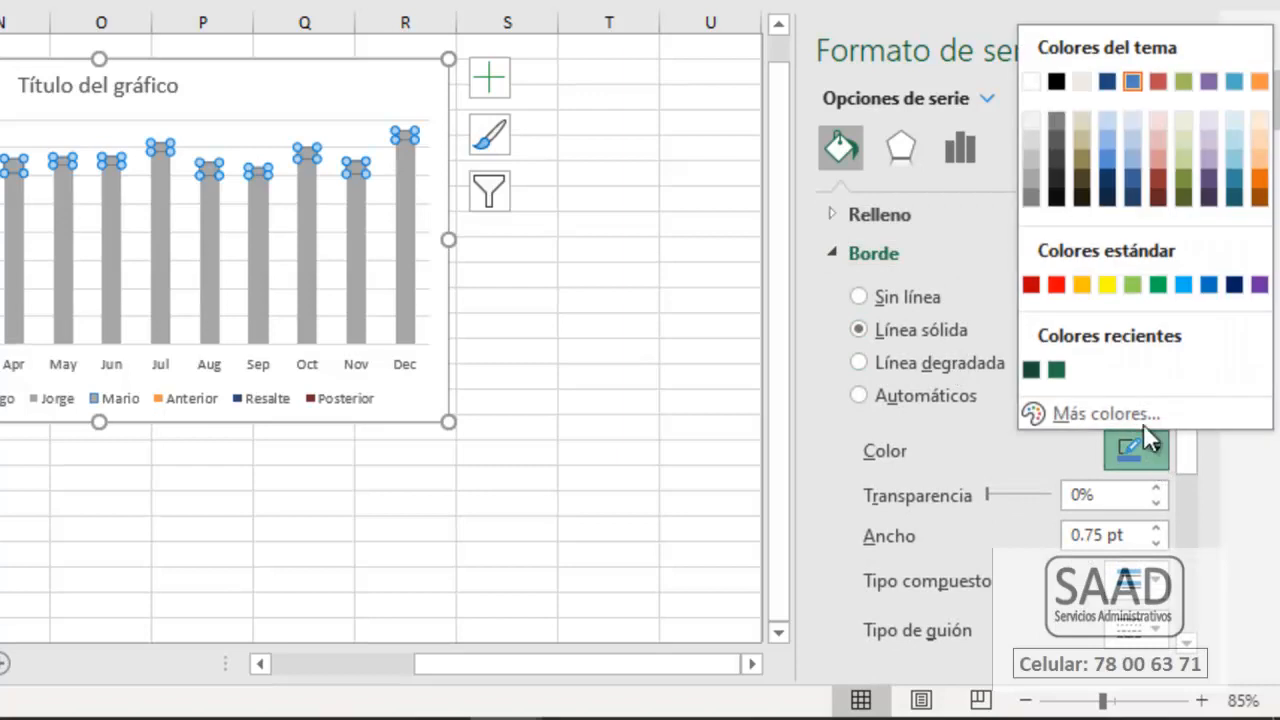
click(1056, 122)
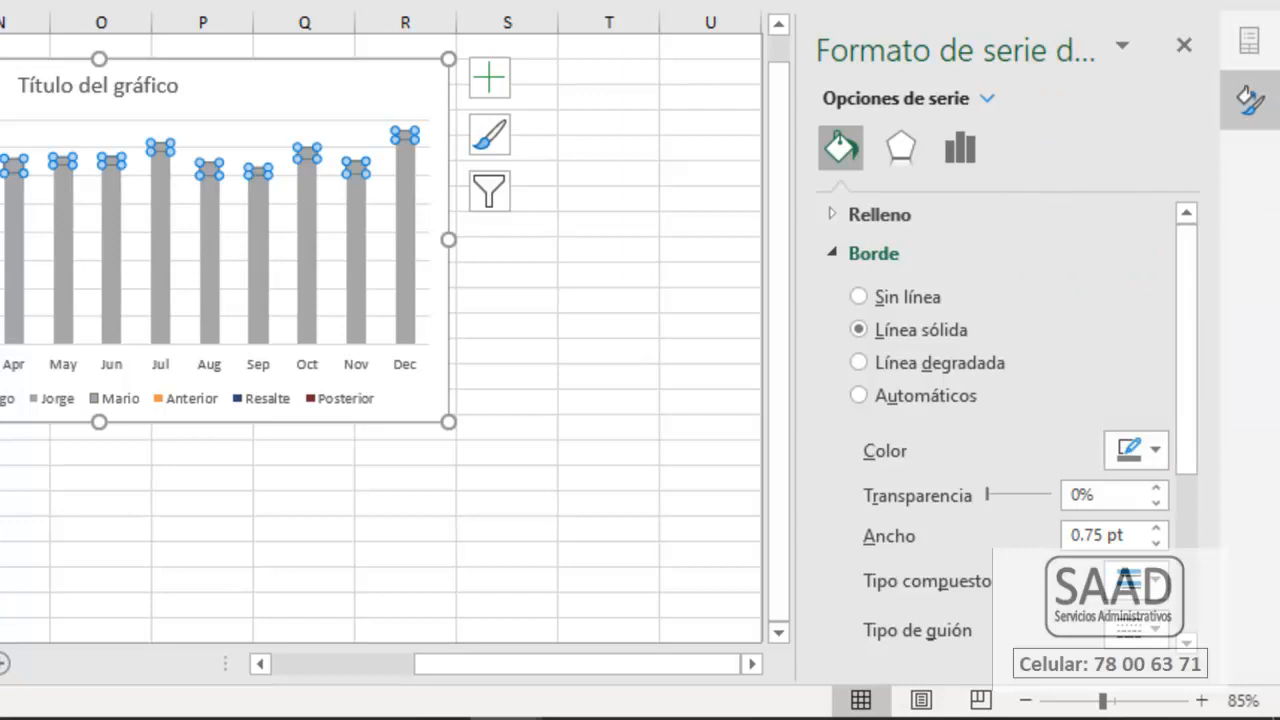
Step: Apply the same solid dark gray border to the four remaining seller series and return to the summary table
click(14, 195)
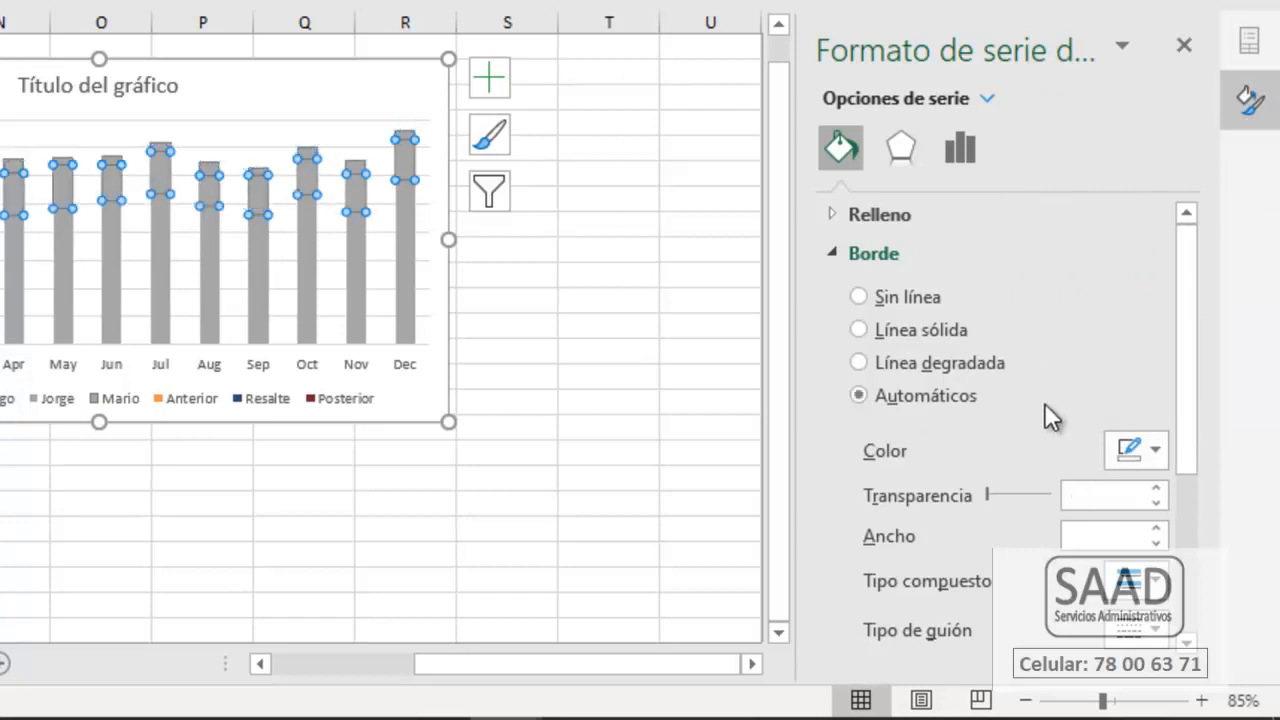
click(929, 335)
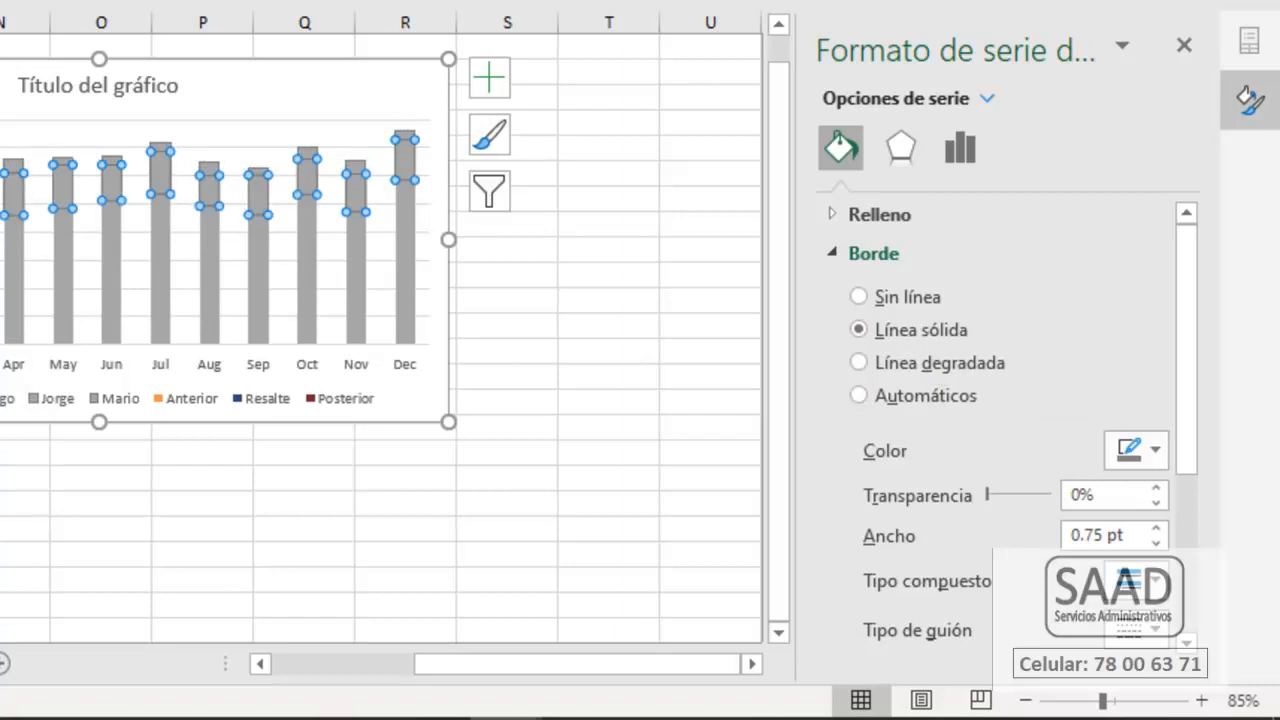
click(14, 230)
click(889, 326)
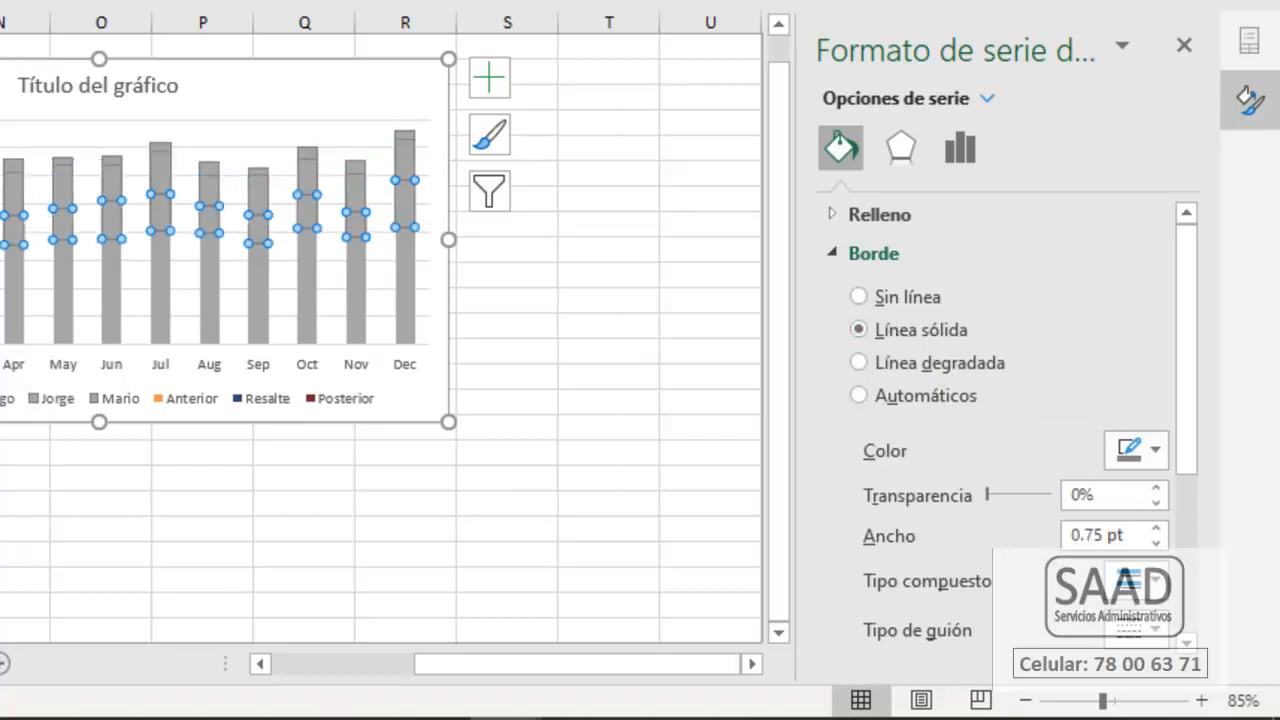
click(14, 270)
click(889, 330)
click(13, 316)
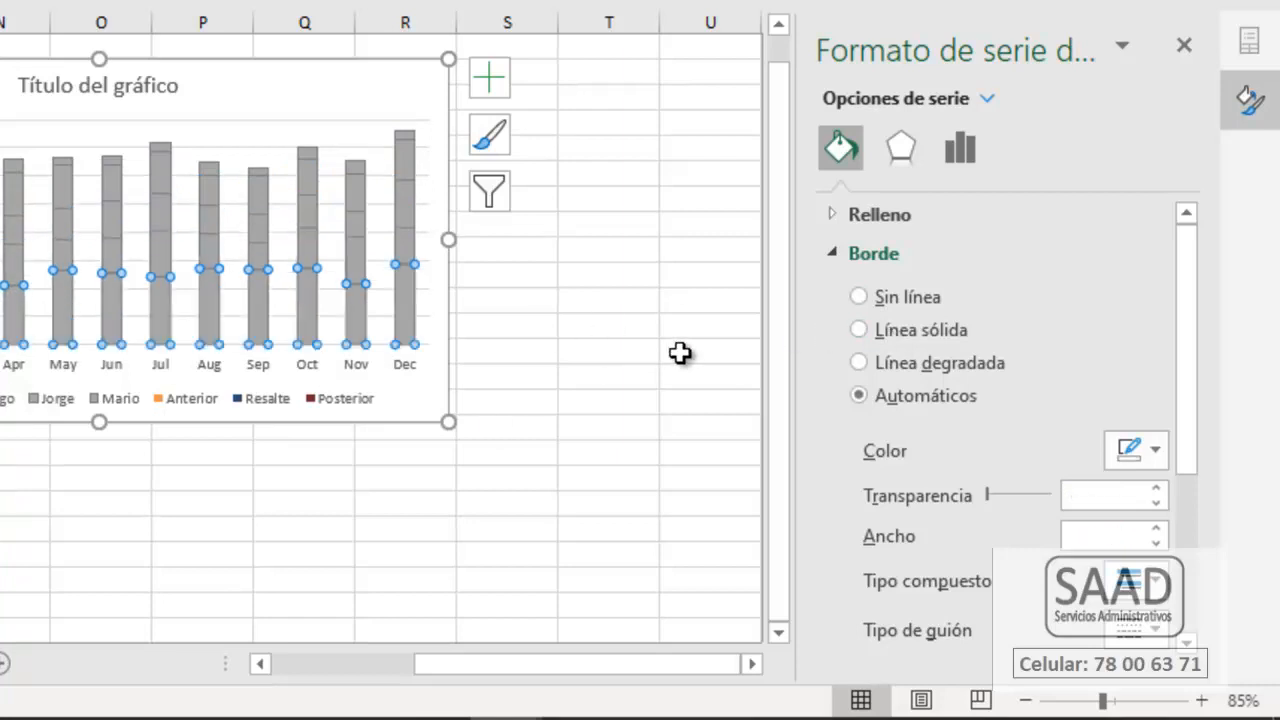
click(866, 329)
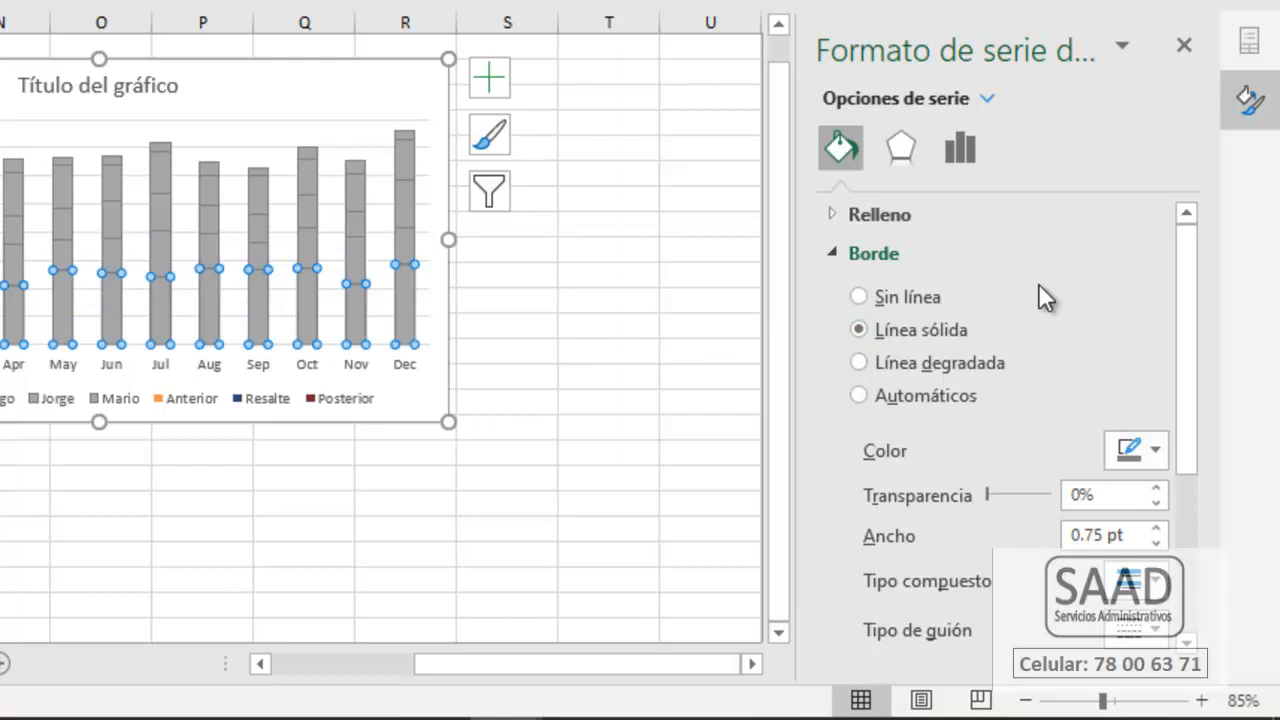
click(1184, 46)
click(2, 520)
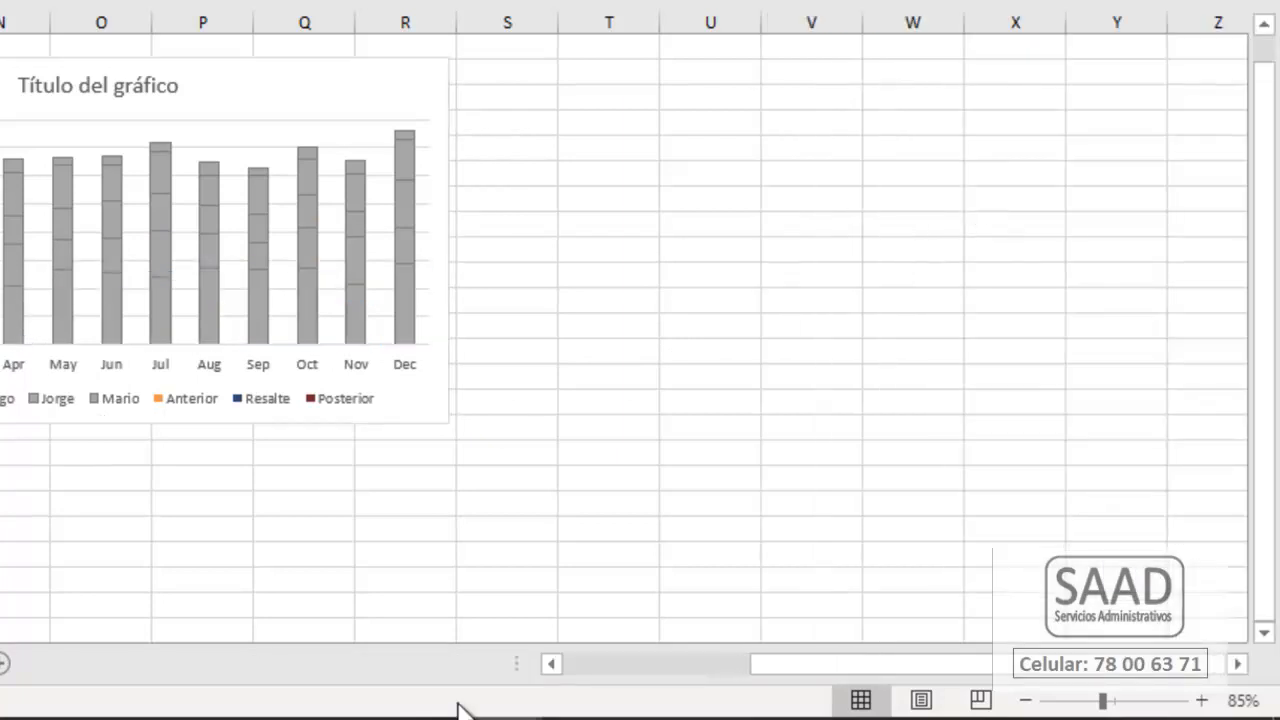
drag(771, 672, 534, 666)
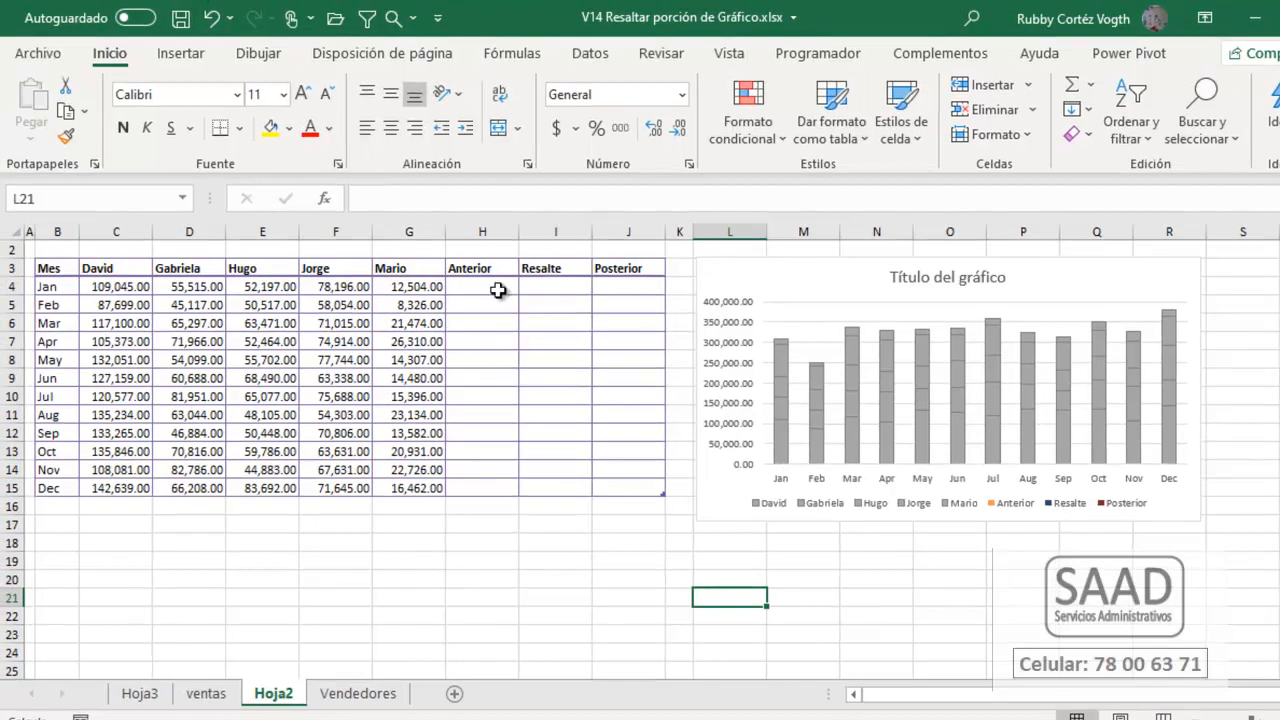
Step: Examine how the sellers' stacked portions in the chart relate to the empty Anterior, Resalte and Posterior columns
drag(494, 286, 628, 474)
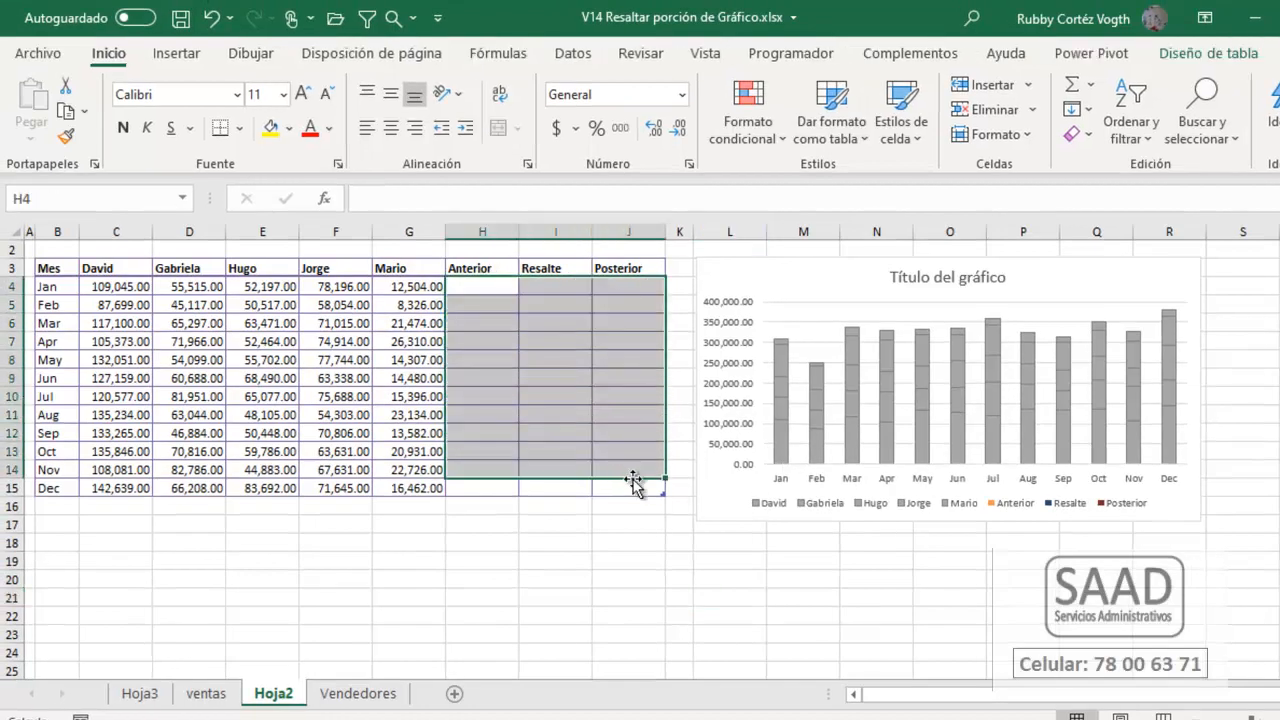
click(779, 412)
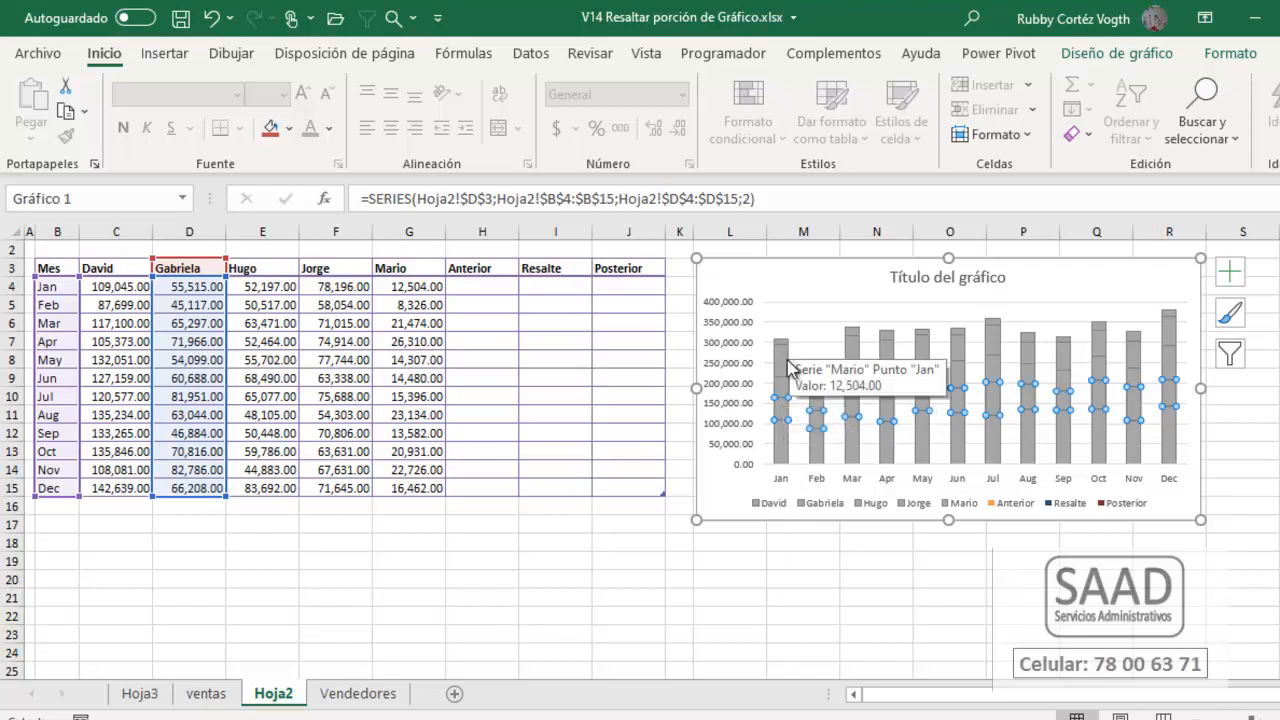
click(781, 385)
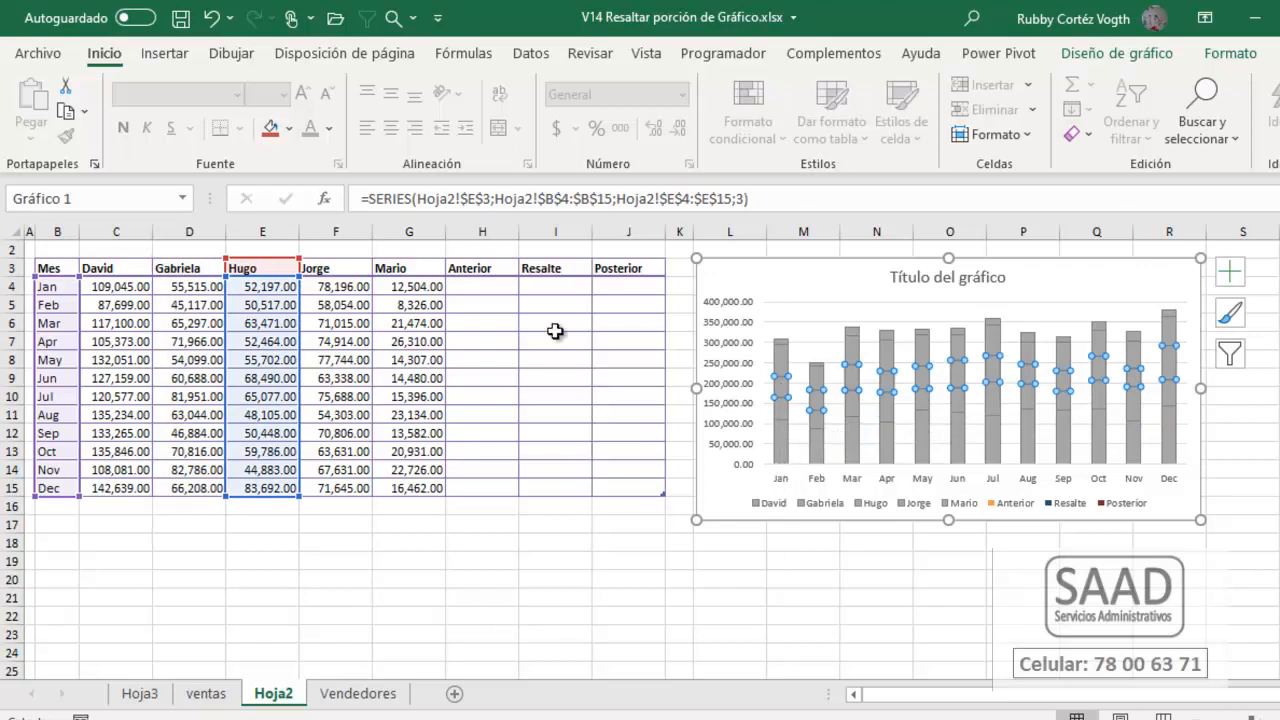
click(785, 358)
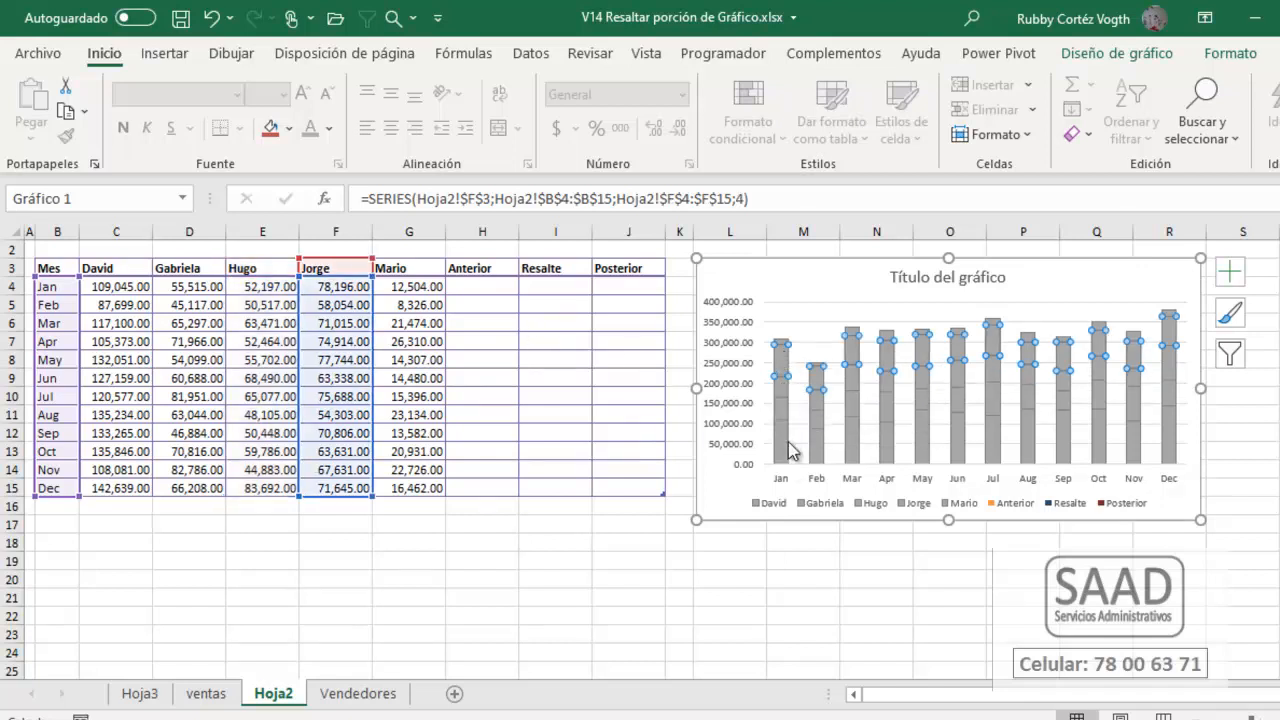
mouse_move(783, 347)
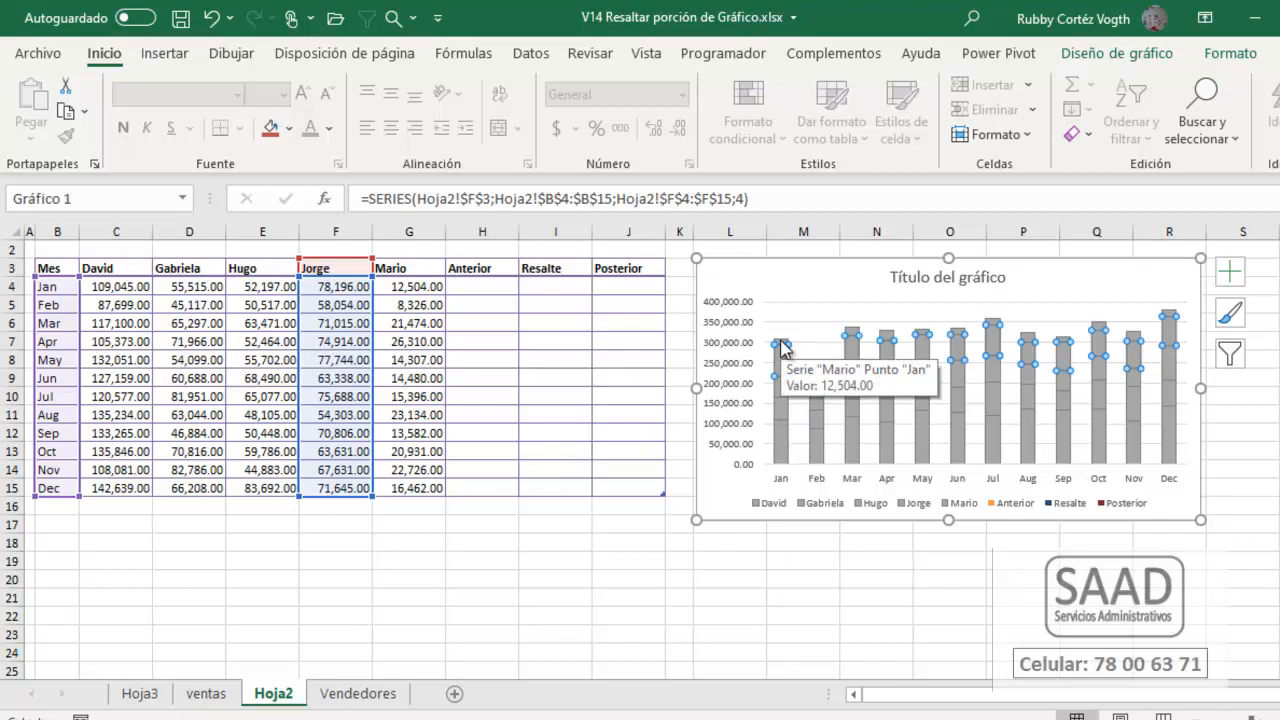
drag(485, 268, 638, 480)
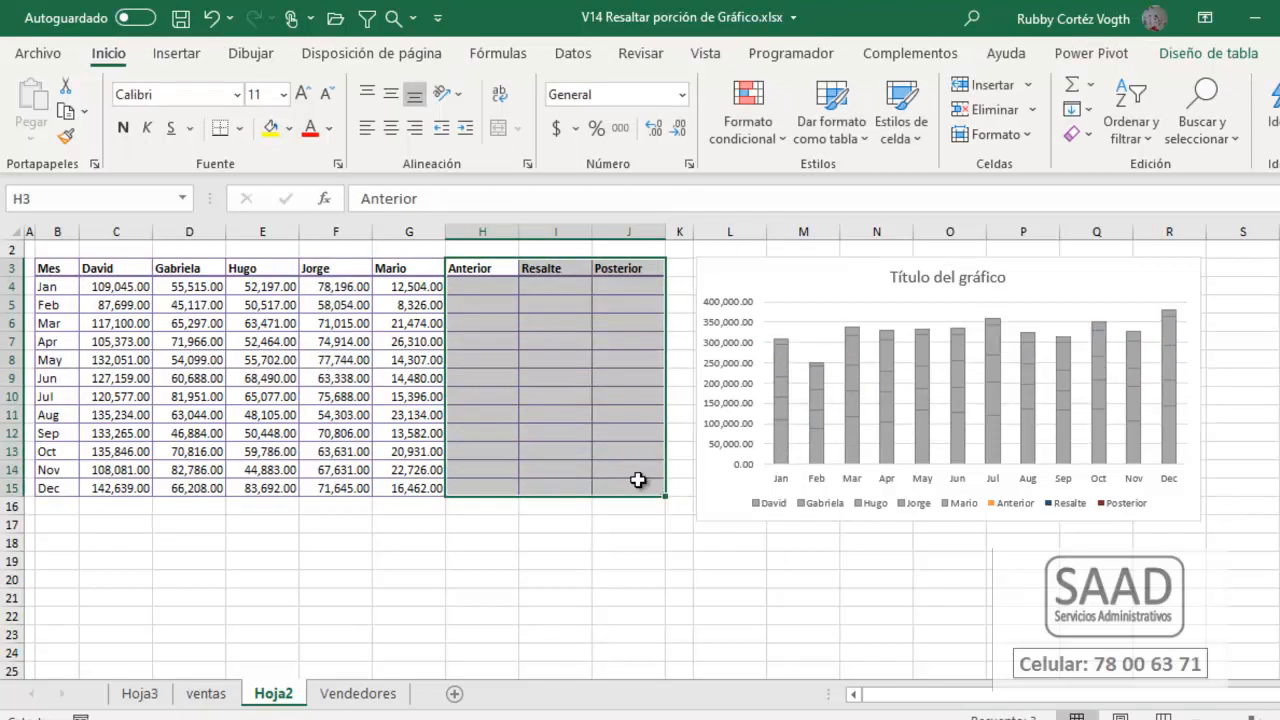
click(486, 288)
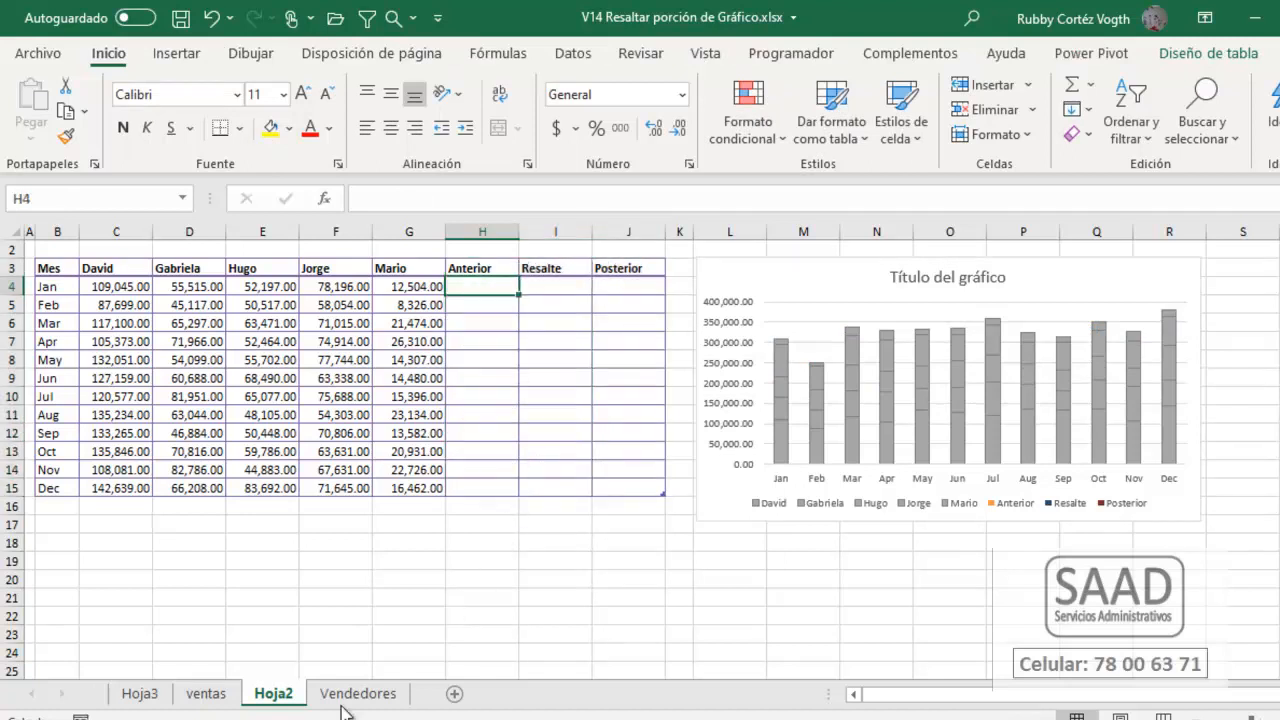
Step: Enter the label "Resaltar ventas de:" in cell F1 above the summary table and make it right-aligned and italic
scroll(566, 474, up, 1)
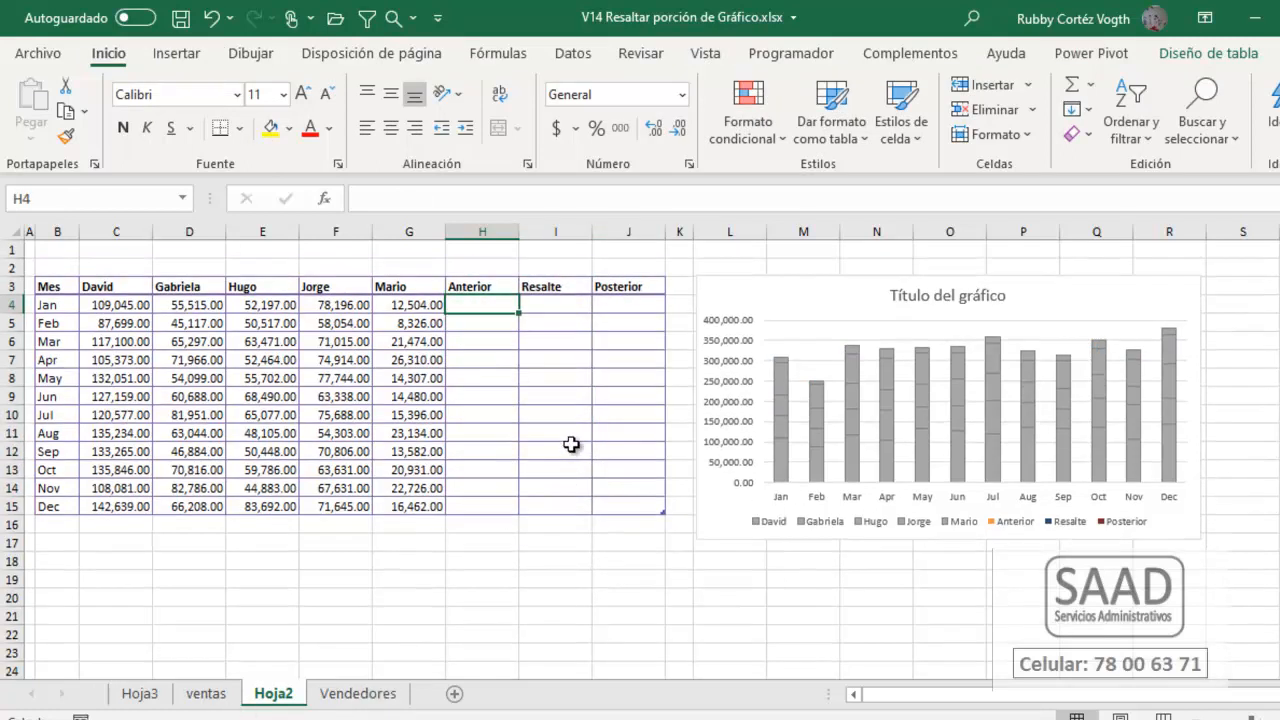
click(428, 251)
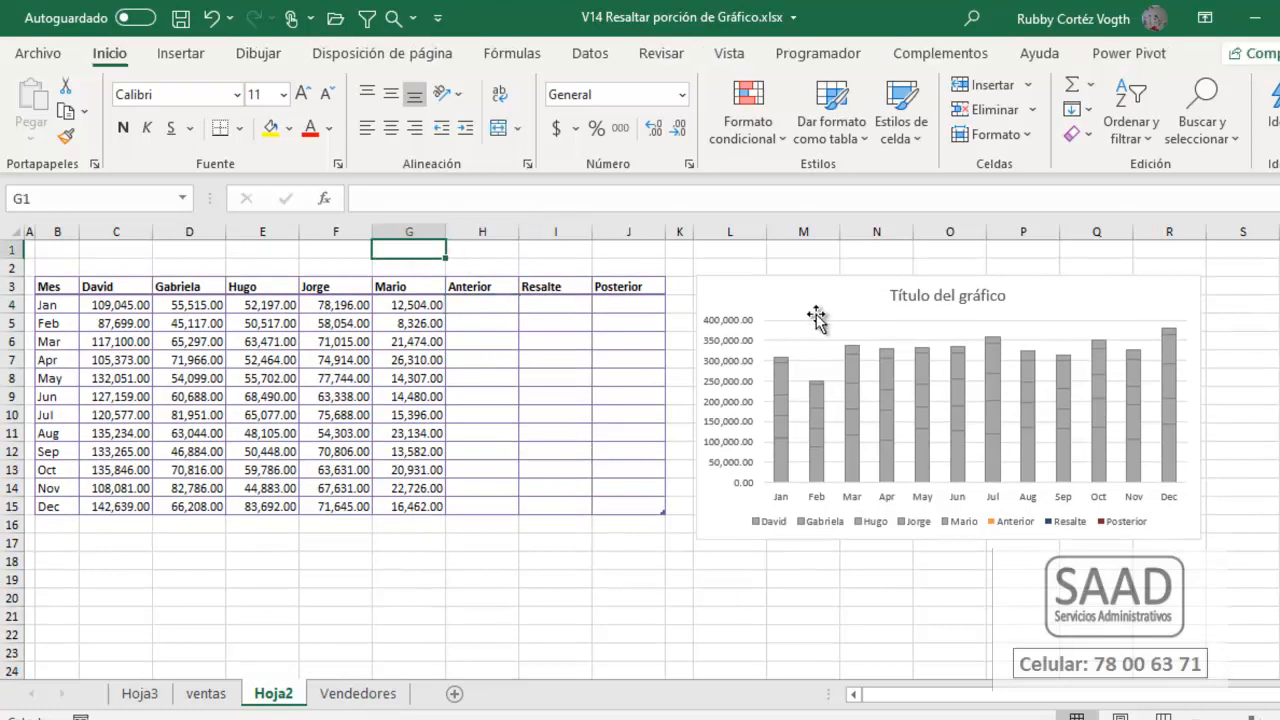
click(600, 254)
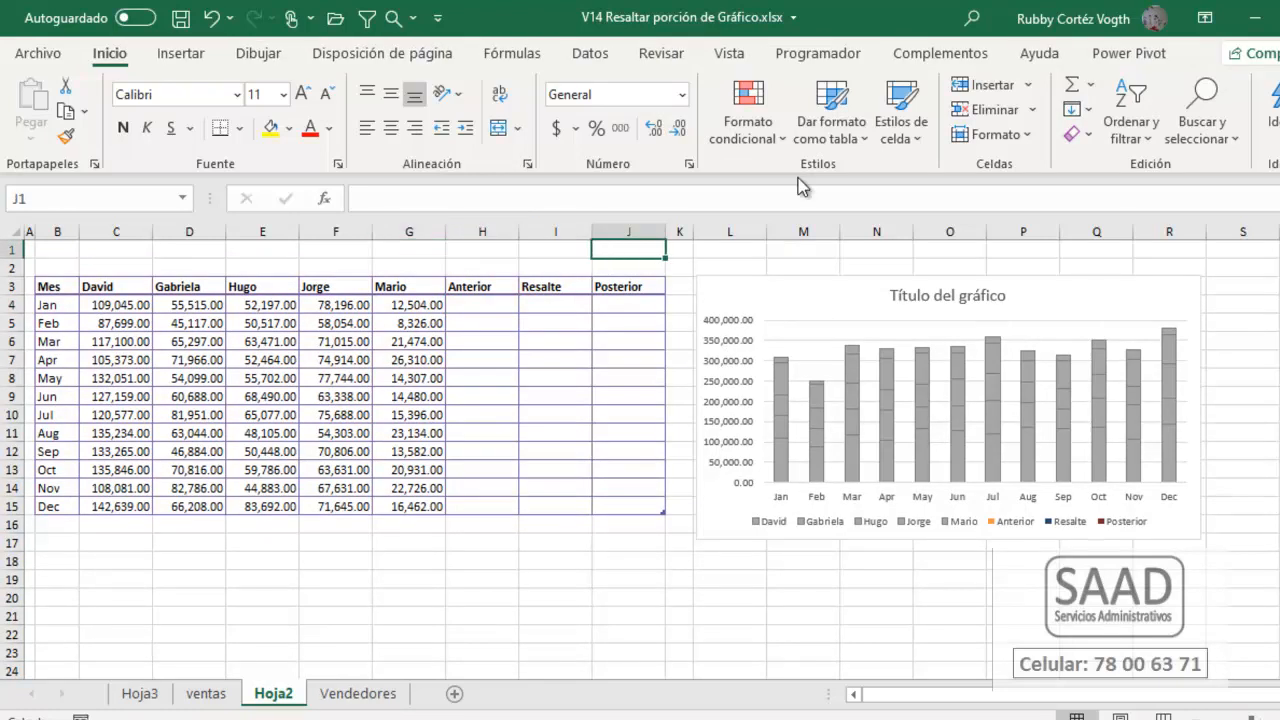
key(Left)
key(Left)
key(Left)
key(Left)
text(Res)
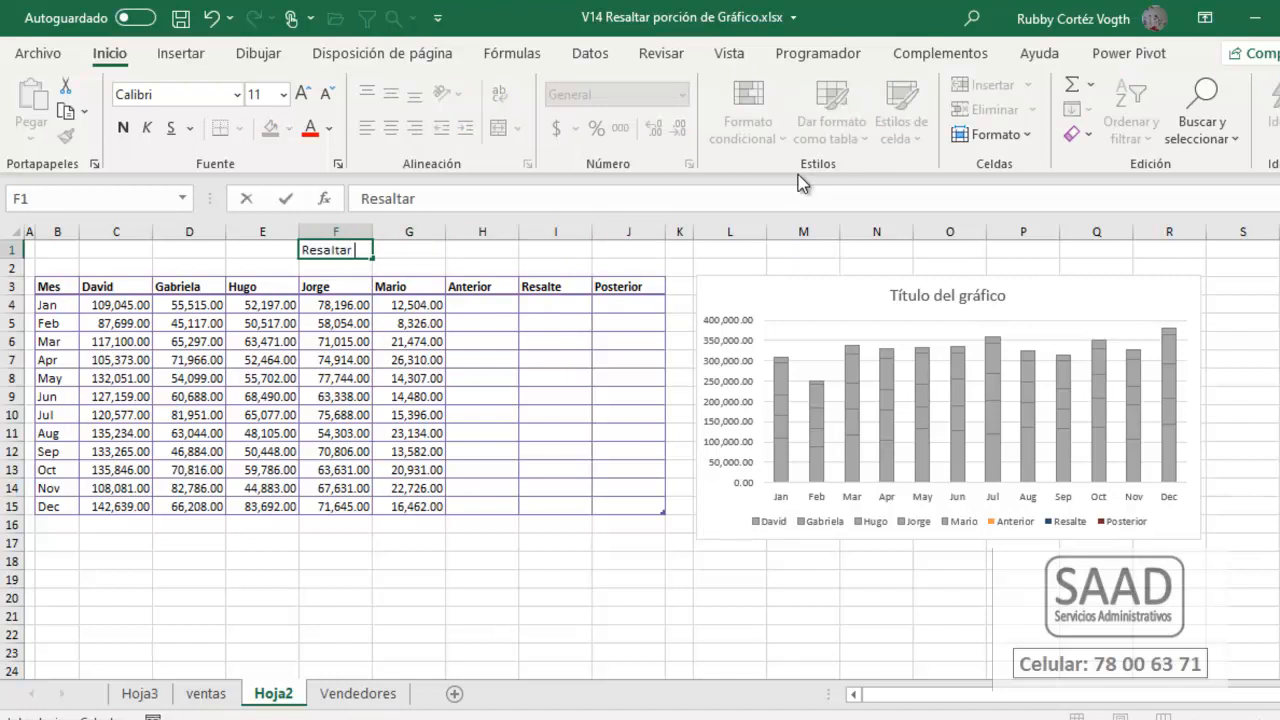
key(Escape)
key(Down)
key(Up)
text(R)
key(ctrl+Return)
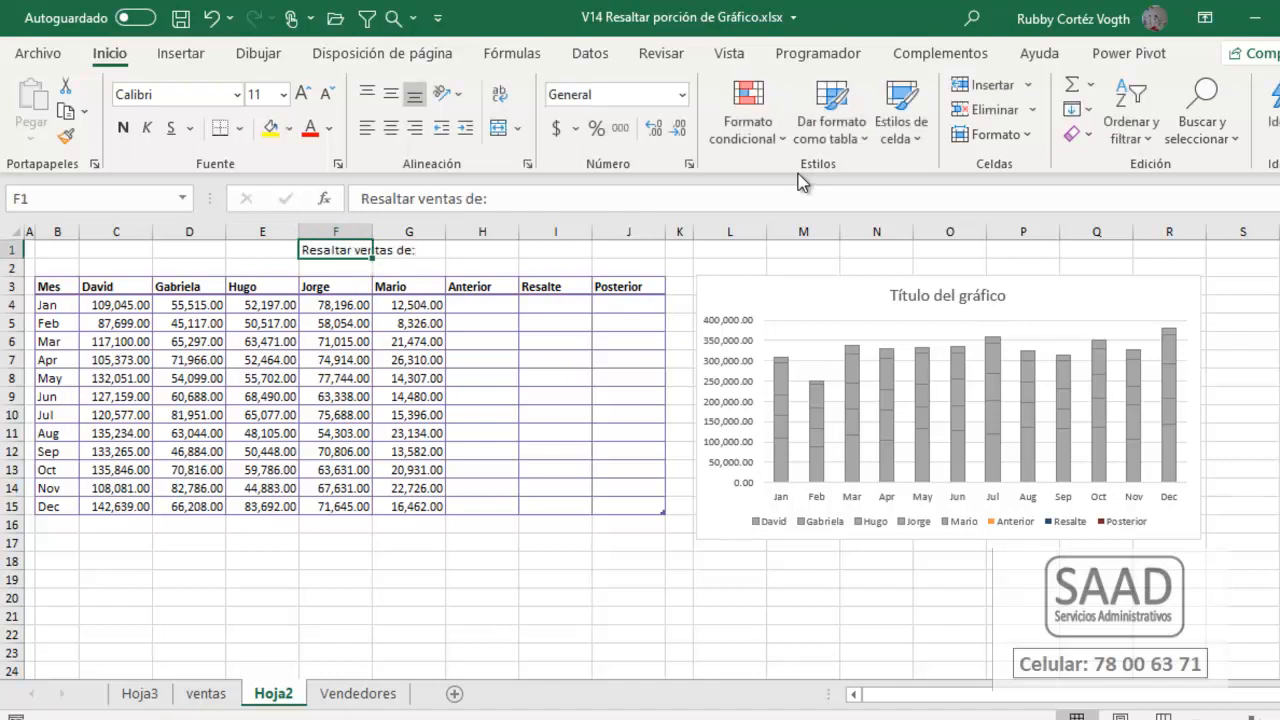
click(414, 128)
click(147, 128)
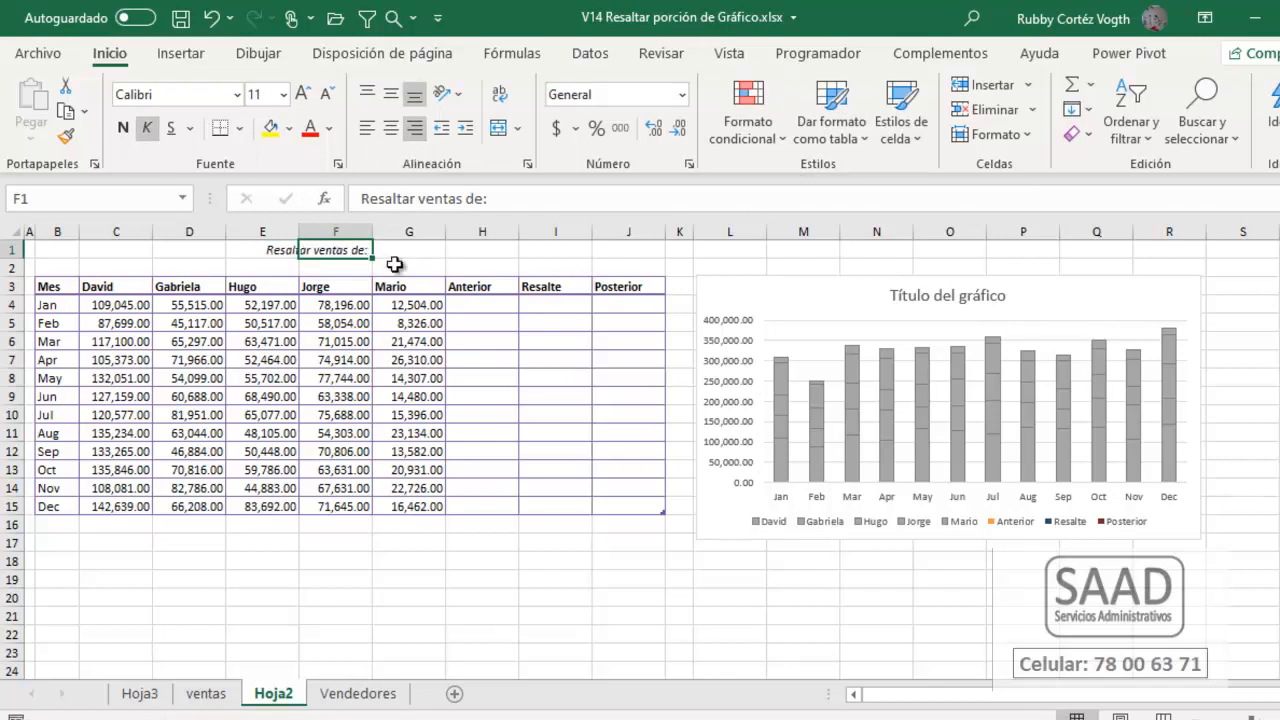
Step: Insert a blank row above the "Resaltar ventas de:" label row
click(393, 249)
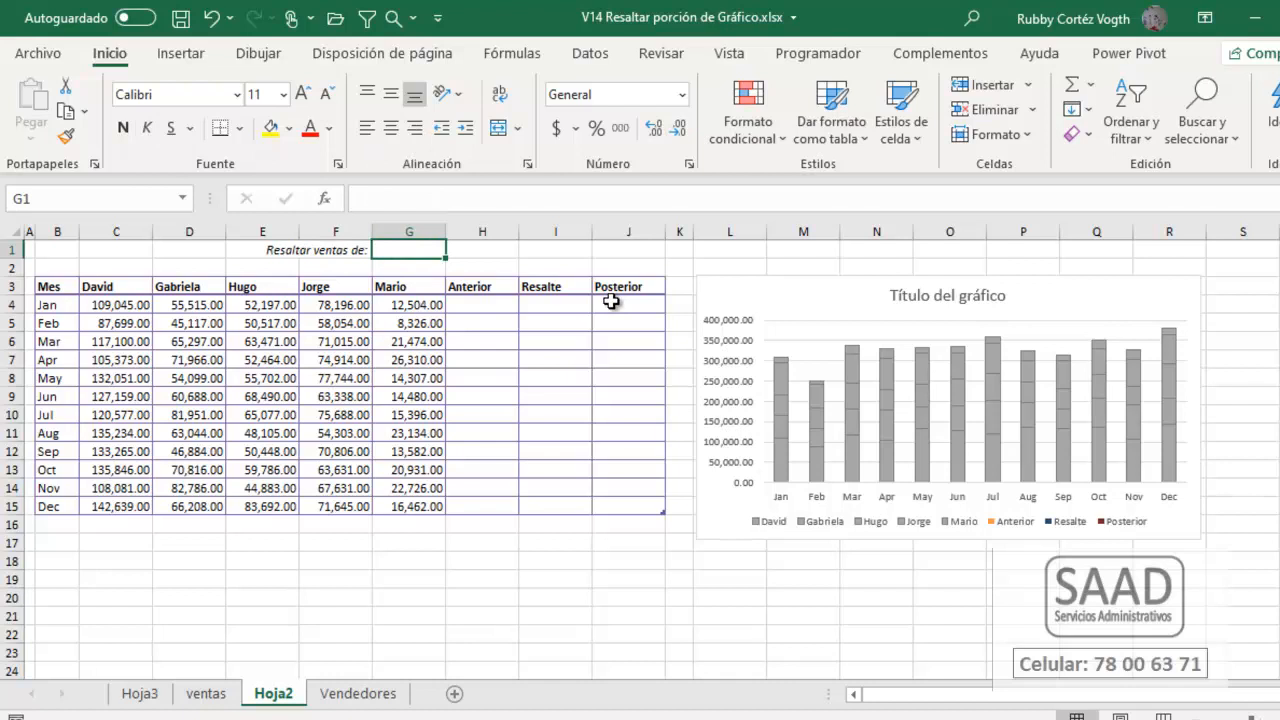
key(alt+i)
key(f)
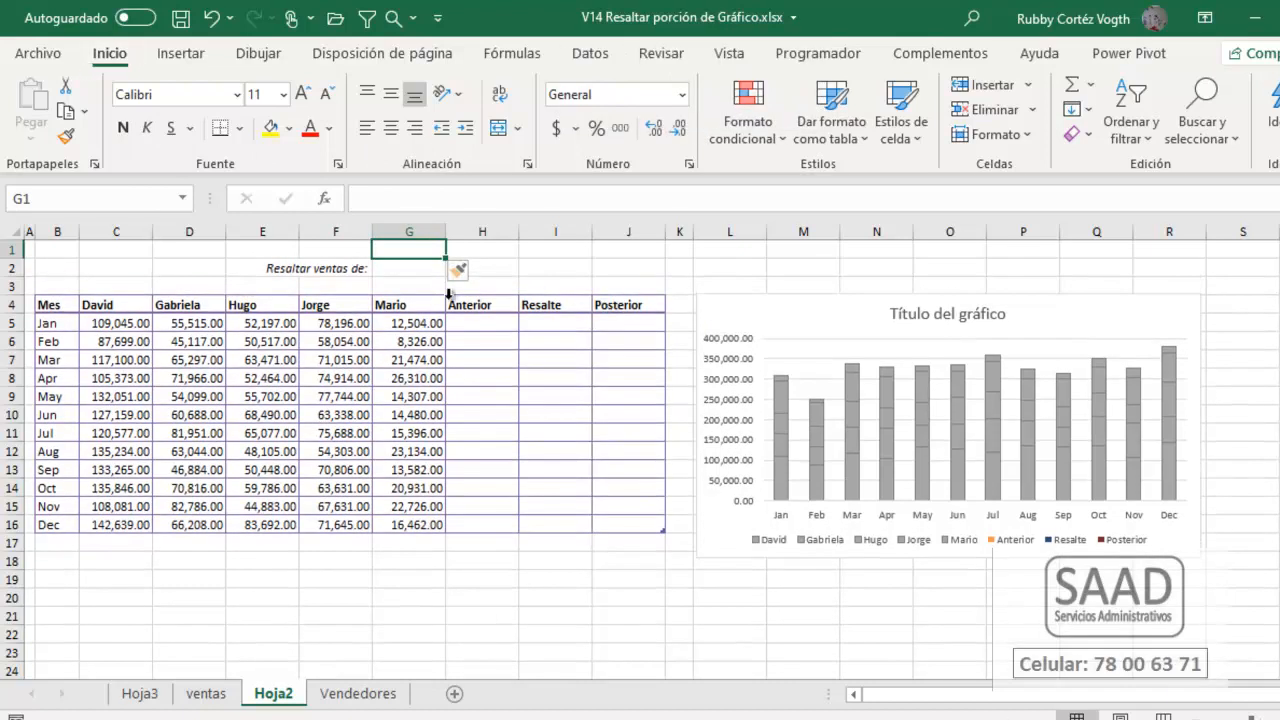
Step: Add a border around the empty cell G2 beside the "Resaltar ventas de:" label
click(498, 342)
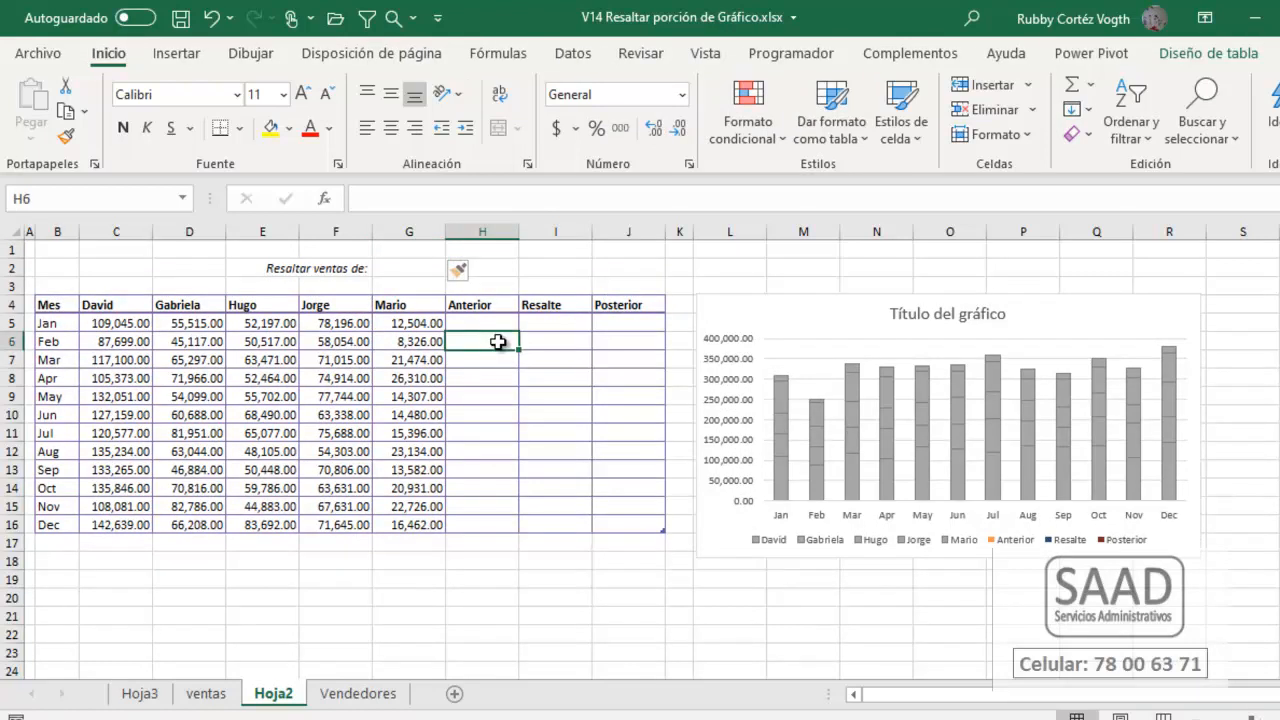
key(Up)
key(Up)
key(Up)
key(Up)
key(Left)
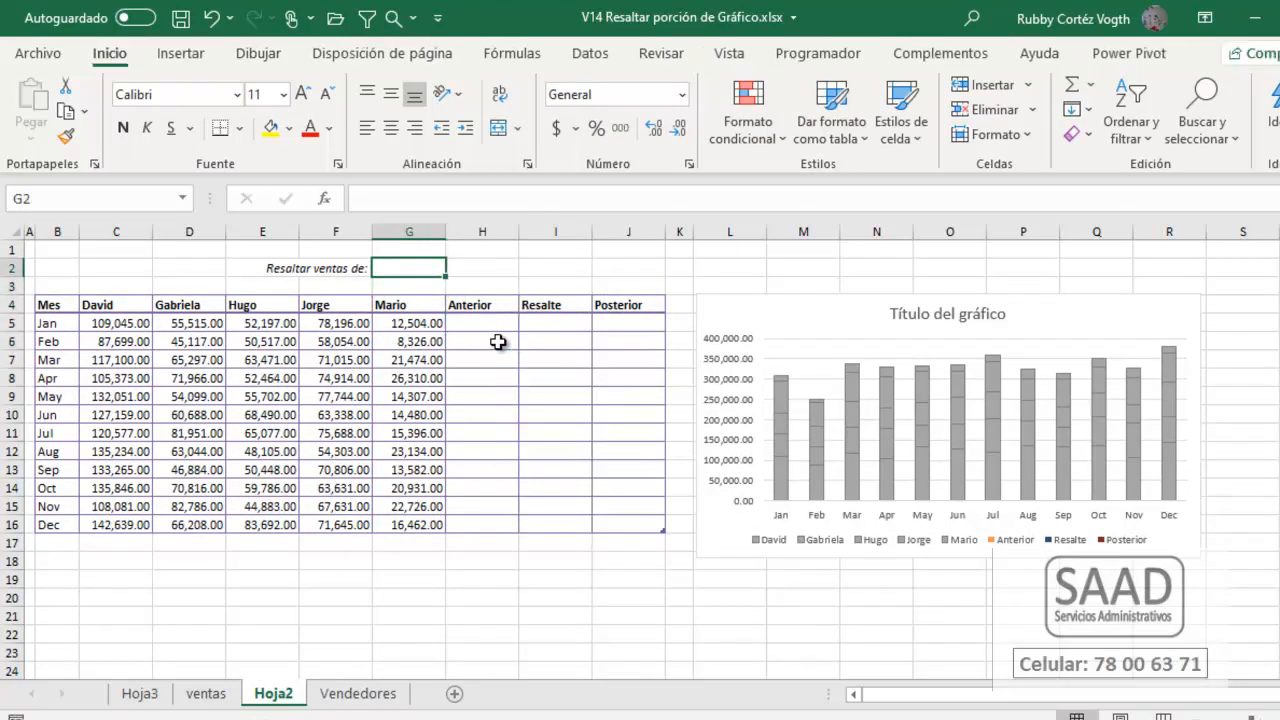
key(Right)
key(Right)
key(Right)
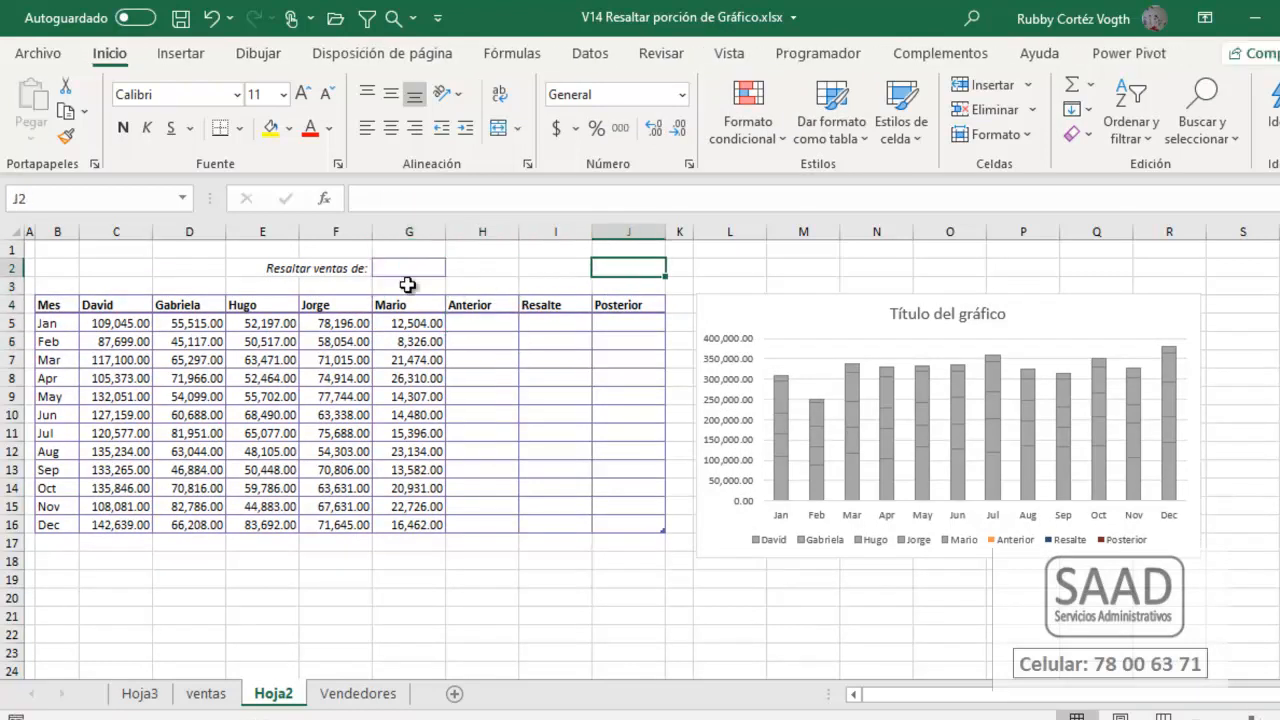
Step: On the Vendedores sheet, name the seller range B4:B8 ListaVendedores and select it by that name
click(415, 267)
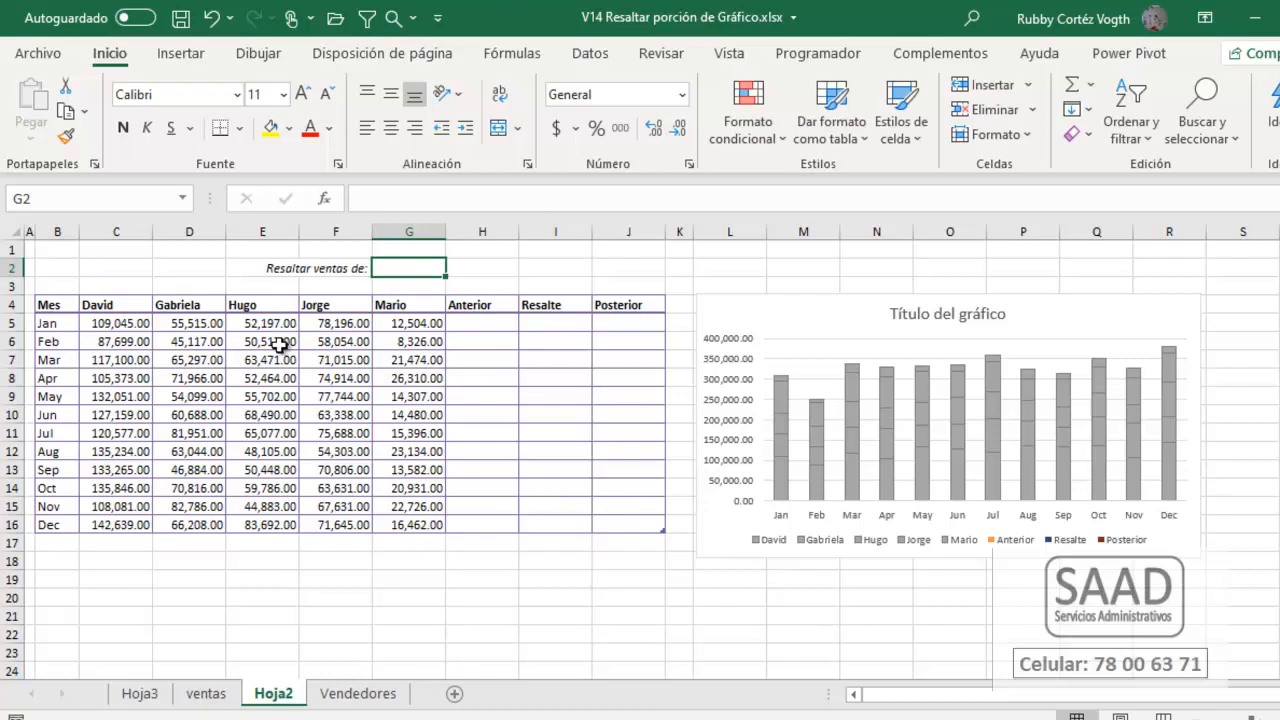
click(376, 700)
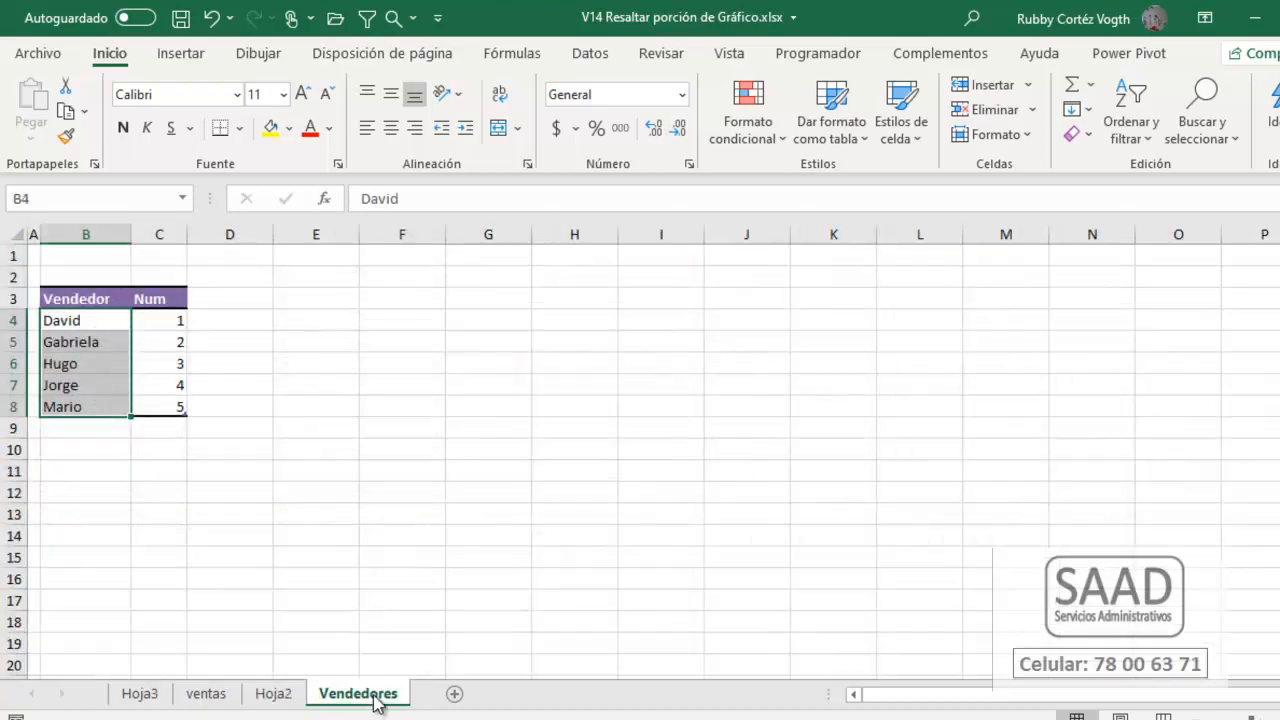
click(231, 427)
drag(82, 320, 89, 404)
click(58, 200)
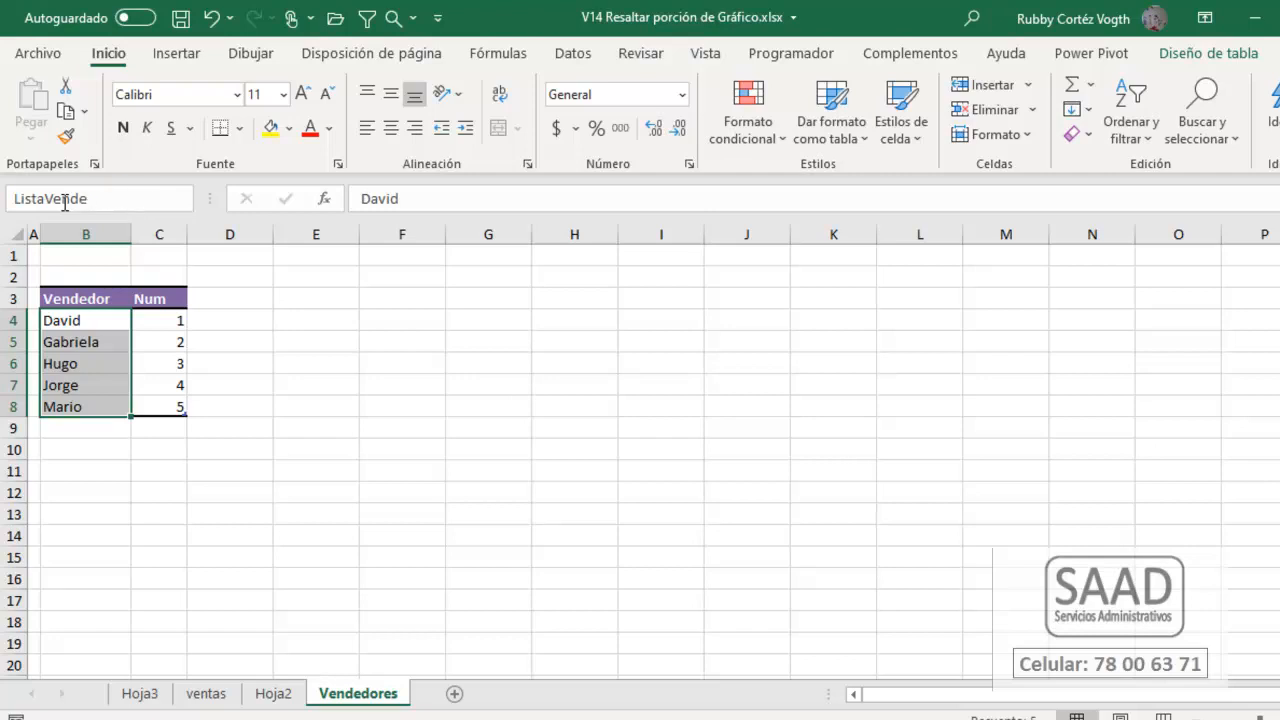
text(s)
key(Return)
click(440, 427)
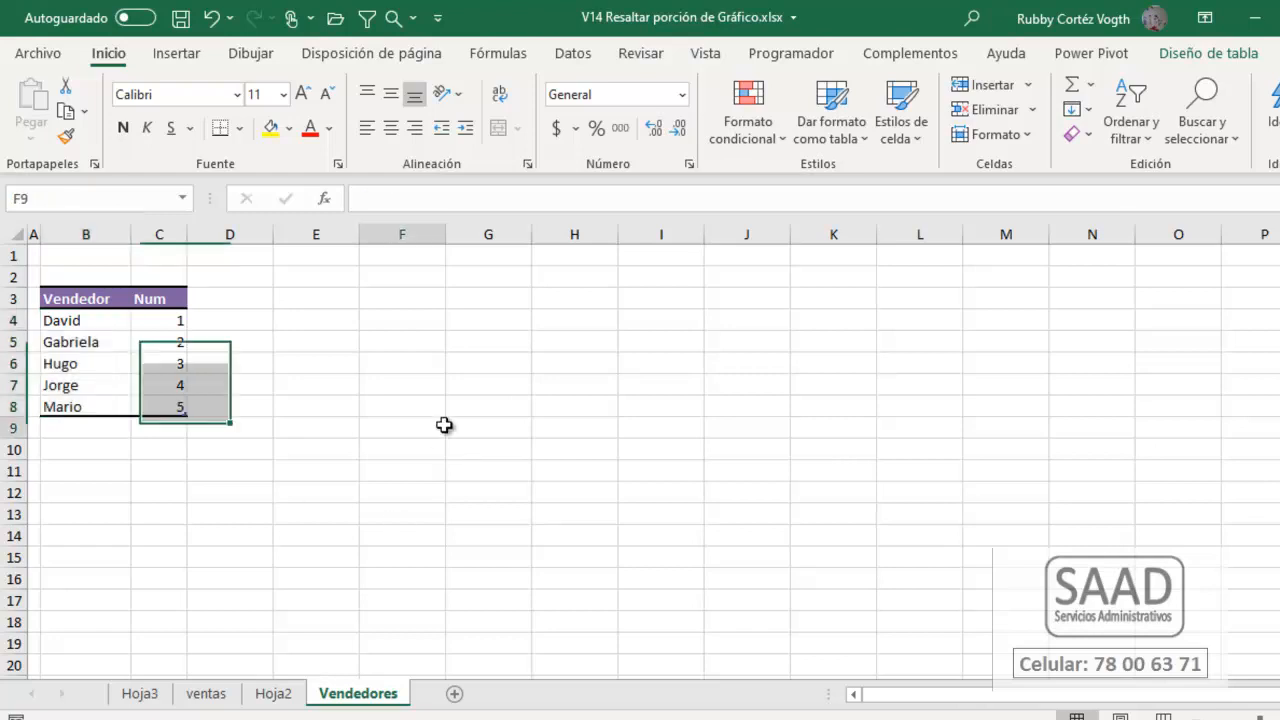
click(182, 198)
click(70, 291)
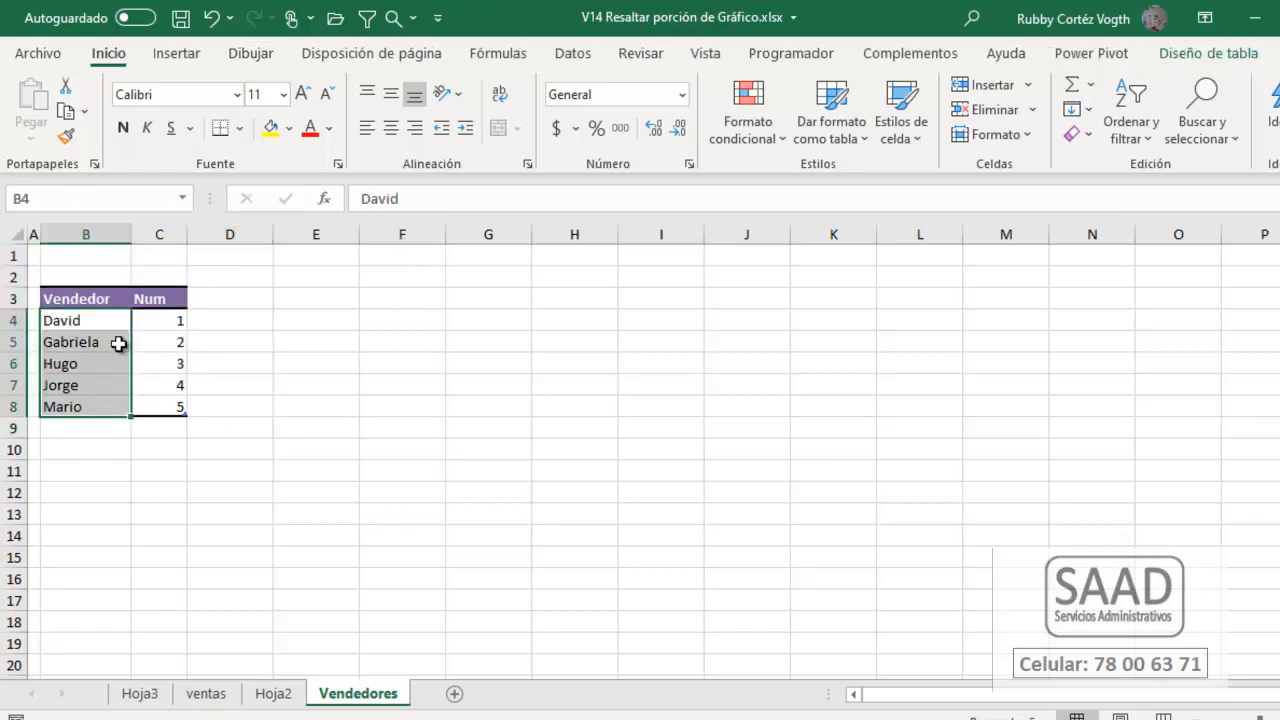
Step: Give cell G2 on Hoja2 a Lista data validation with source =ListaVendedores and choose the second seller in it
click(274, 693)
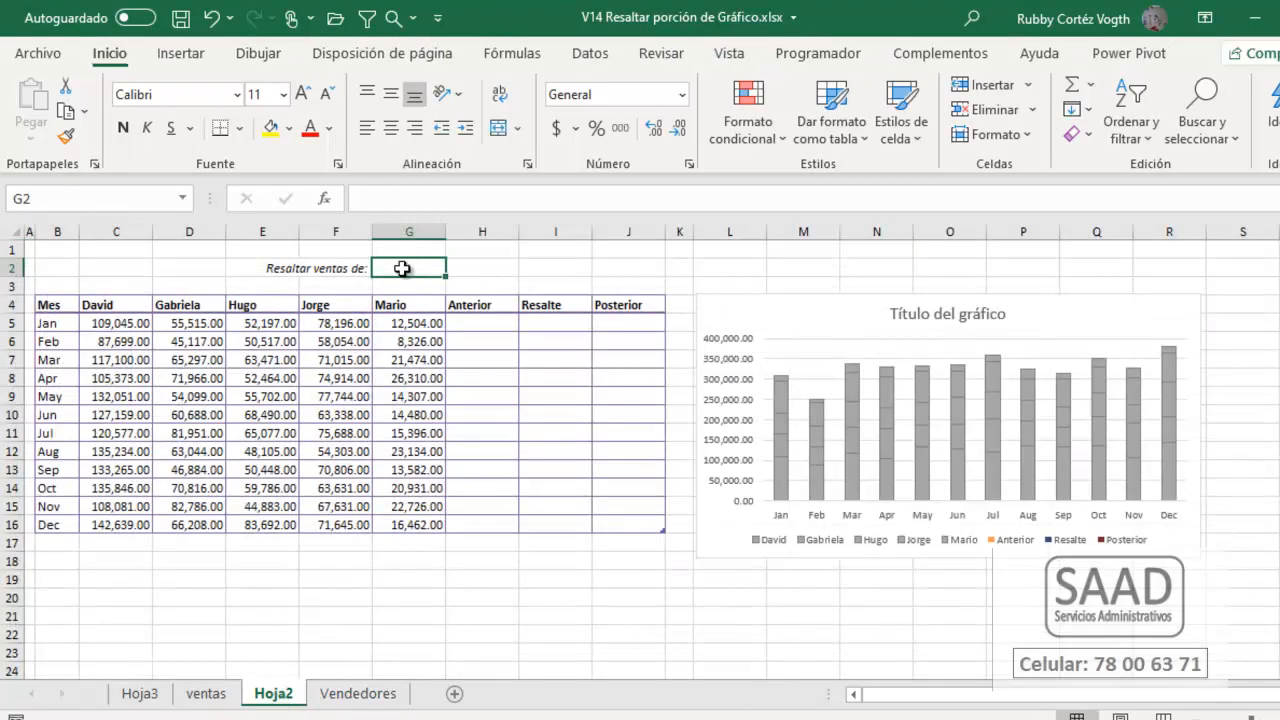
click(585, 58)
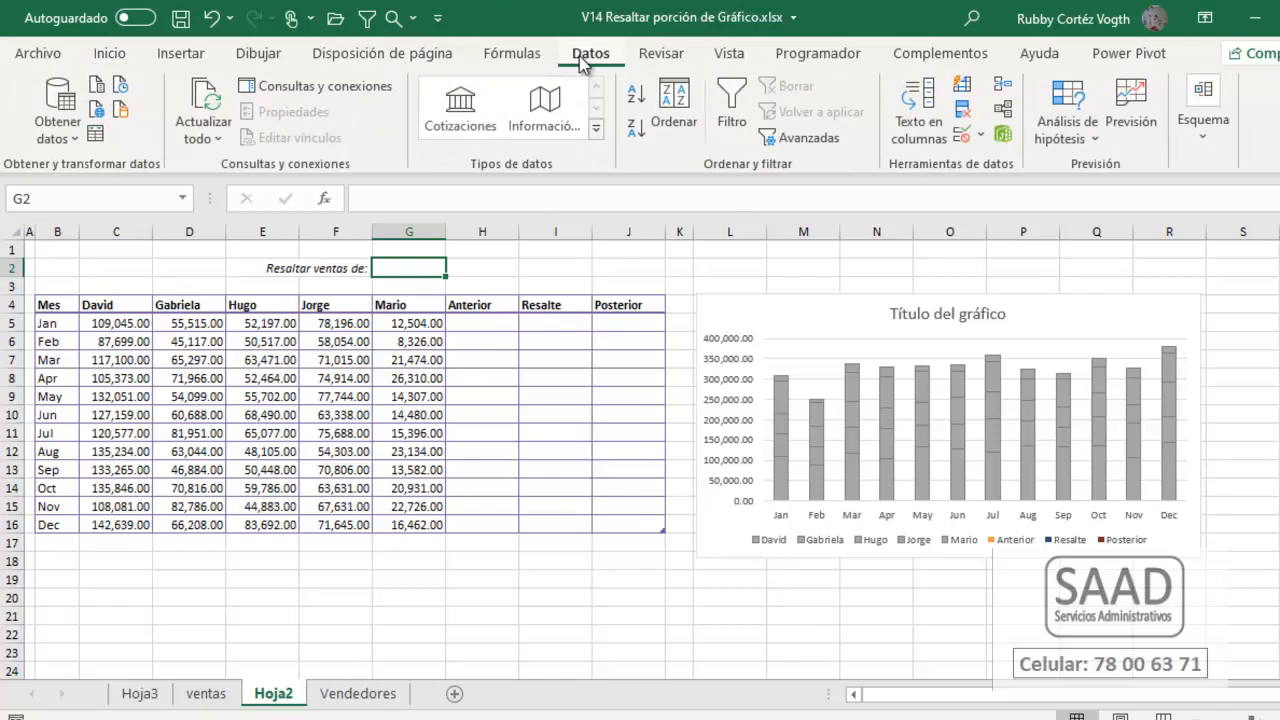
click(955, 140)
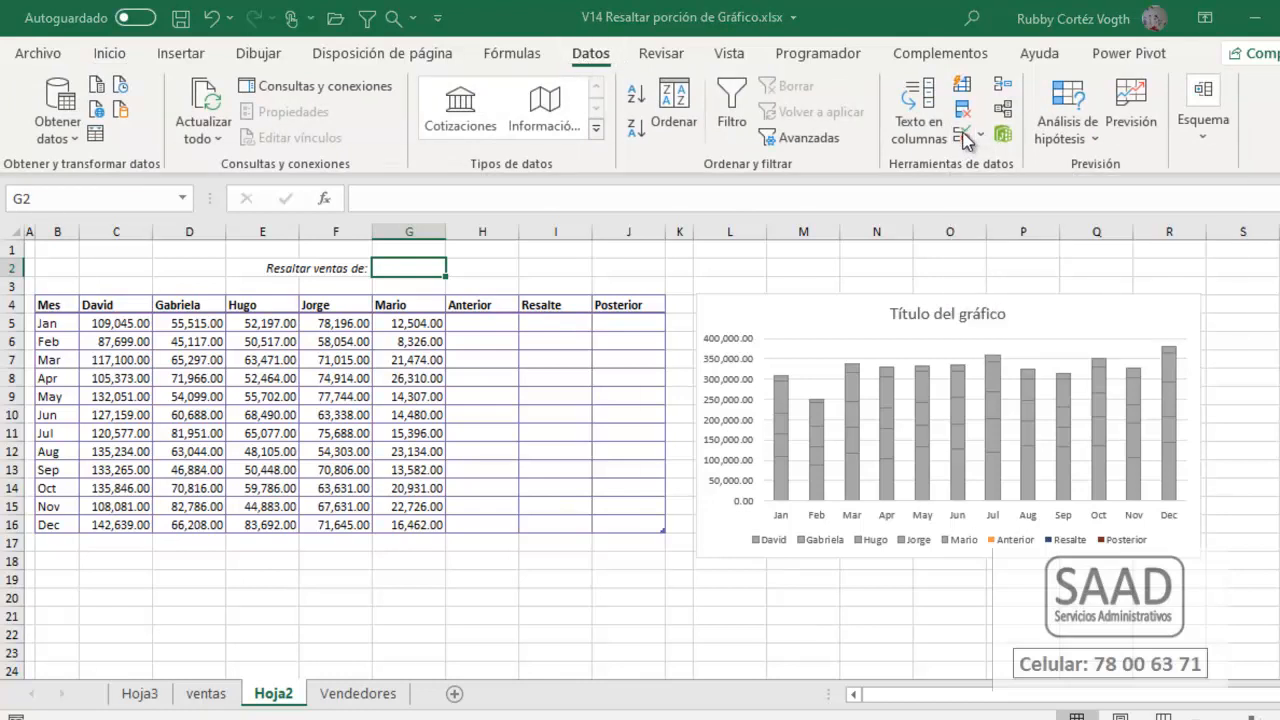
drag(410, 174, 731, 172)
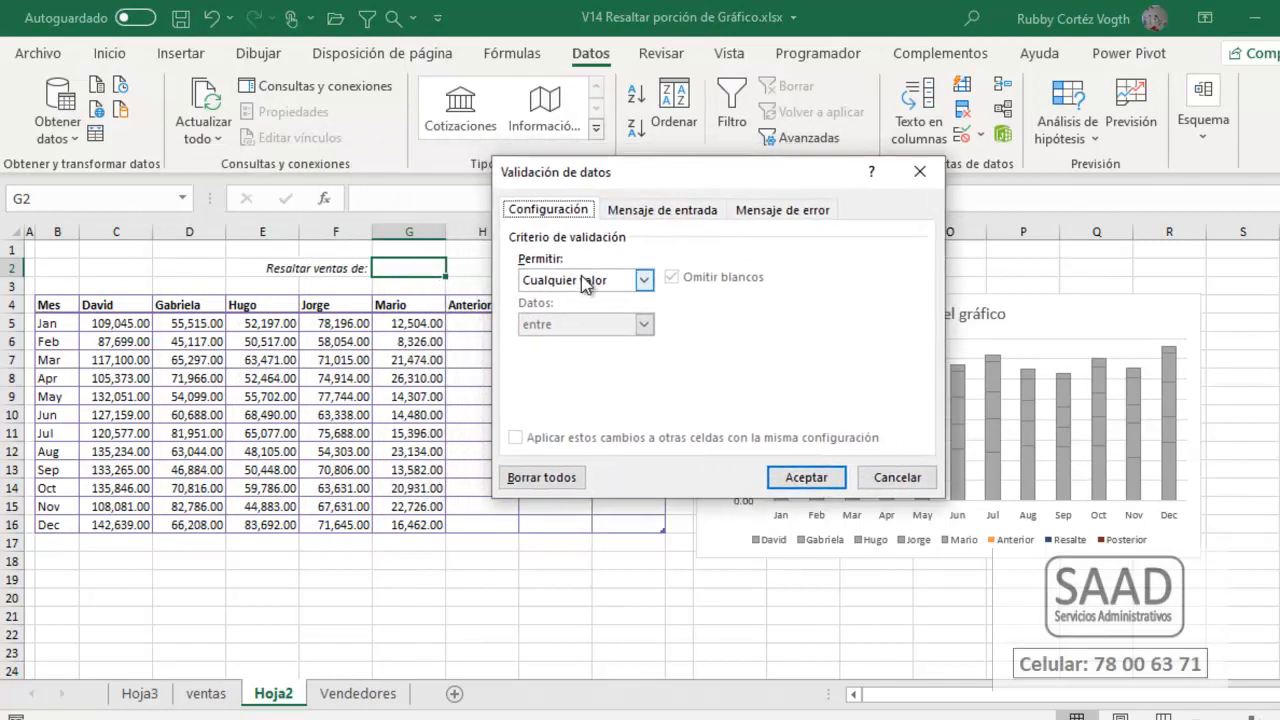
click(644, 280)
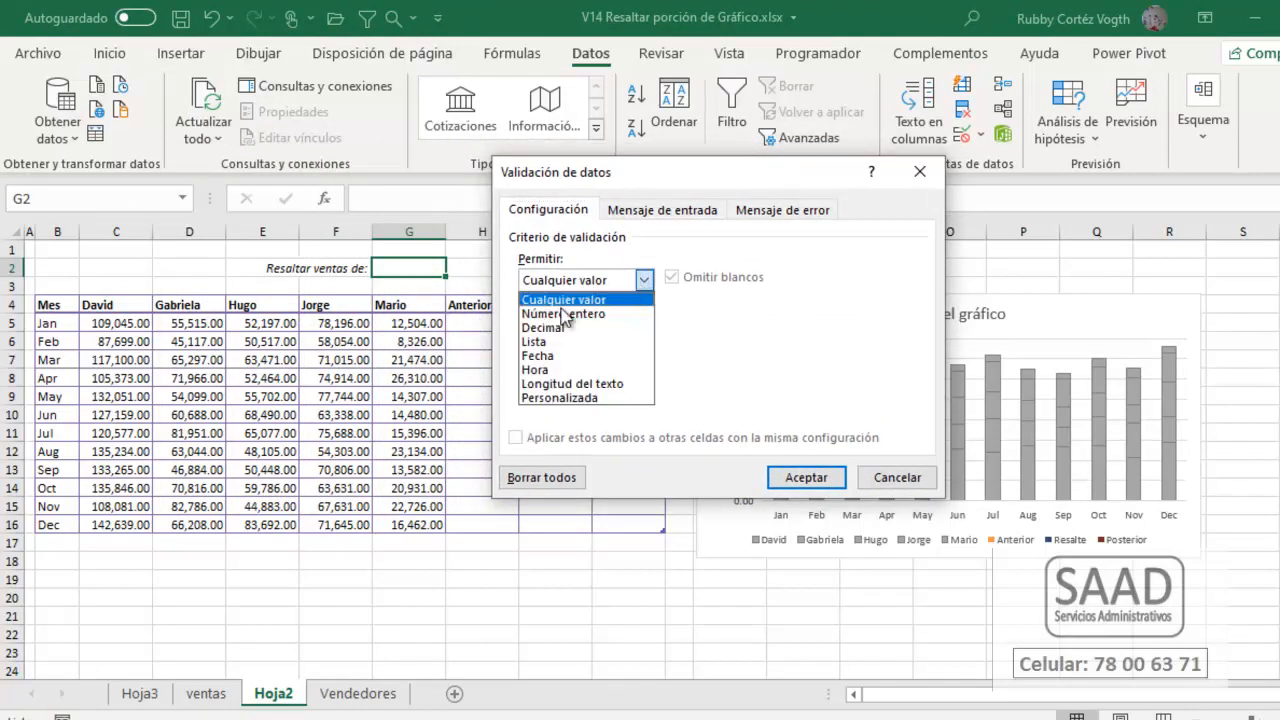
click(550, 341)
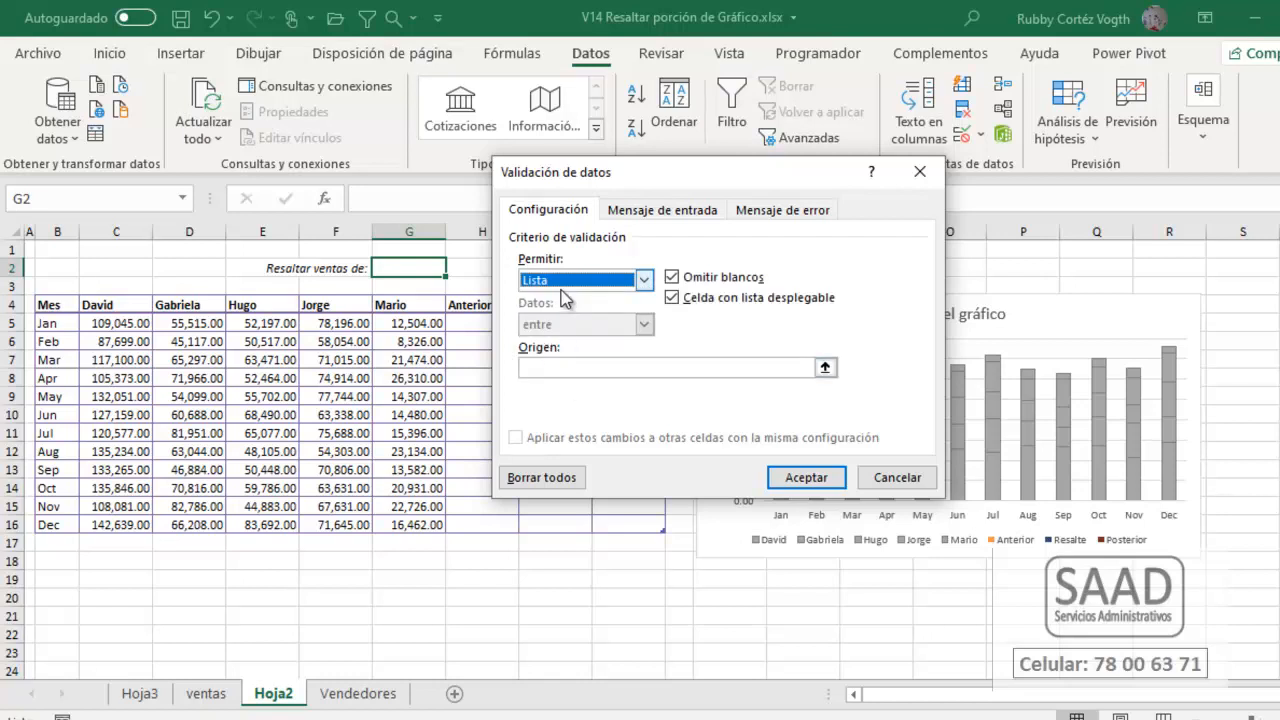
click(543, 367)
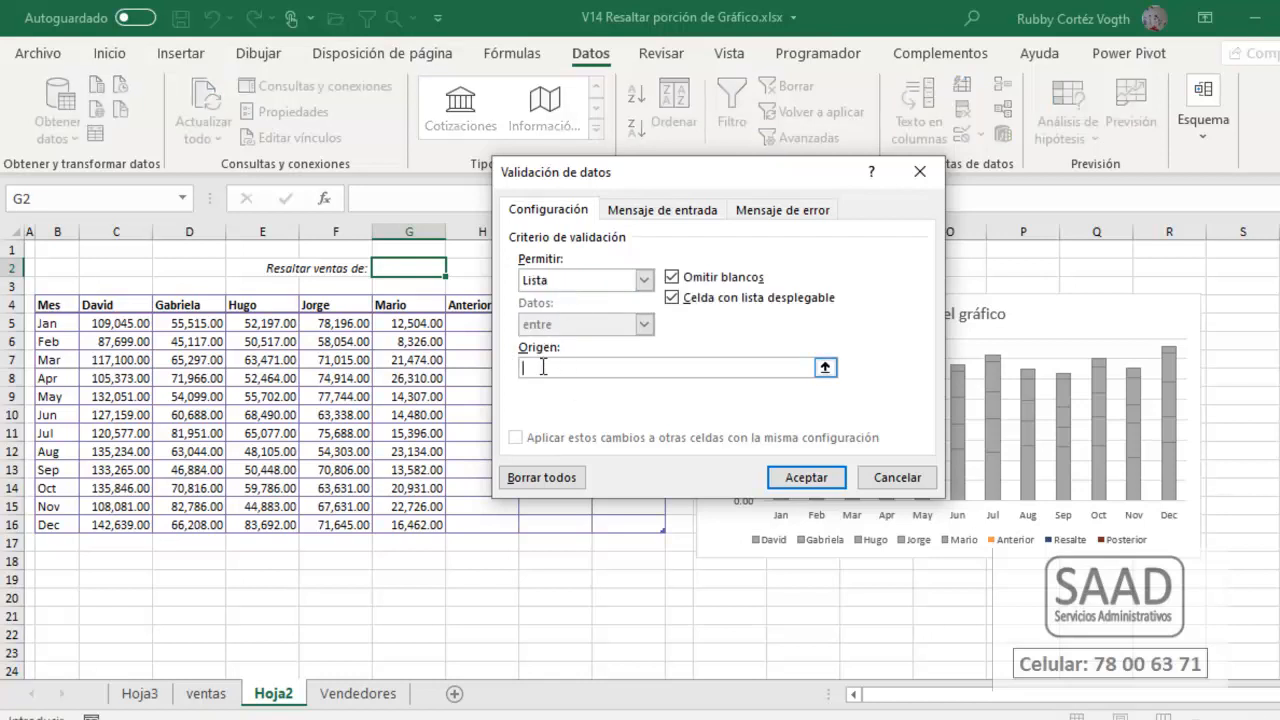
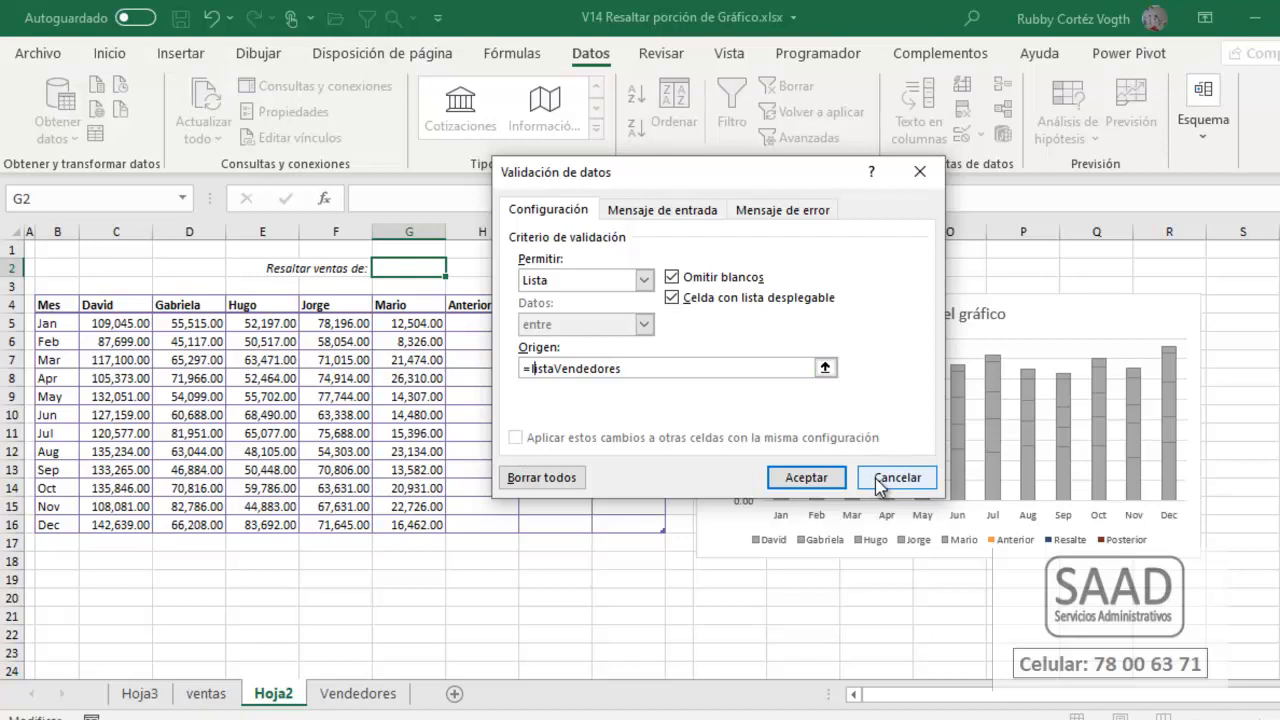
key(BackSpace)
text(L)
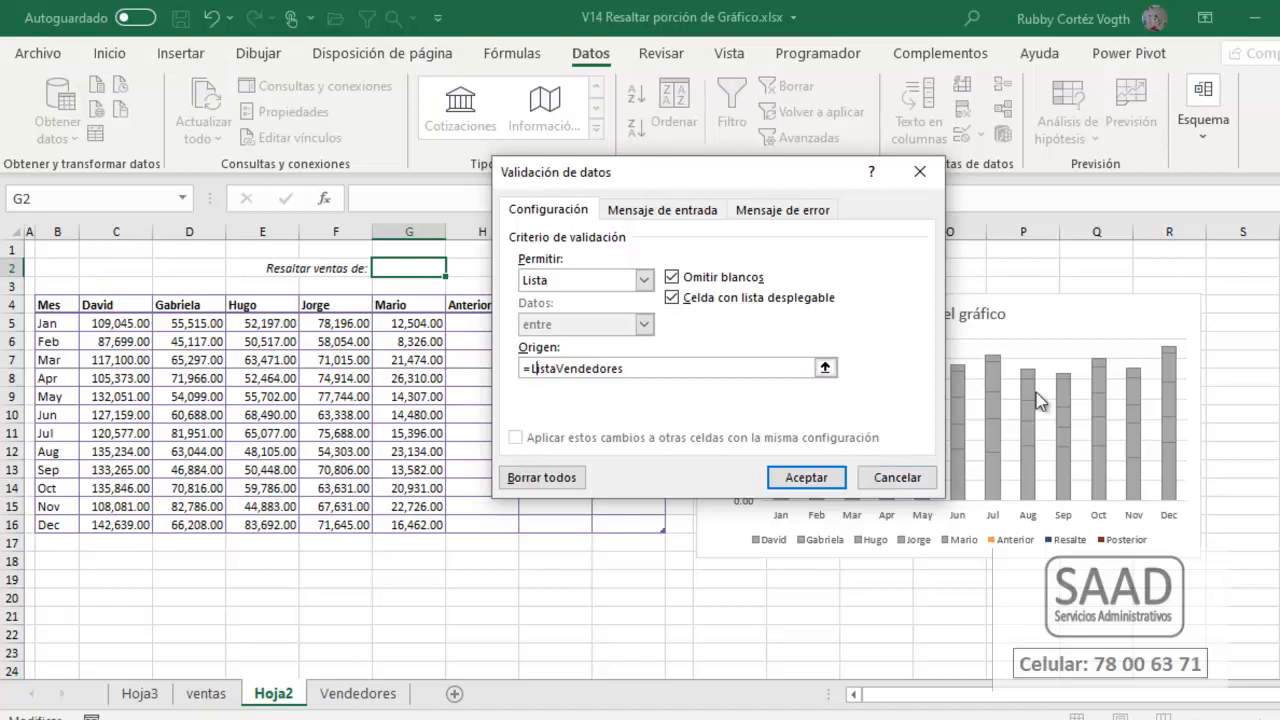
click(805, 477)
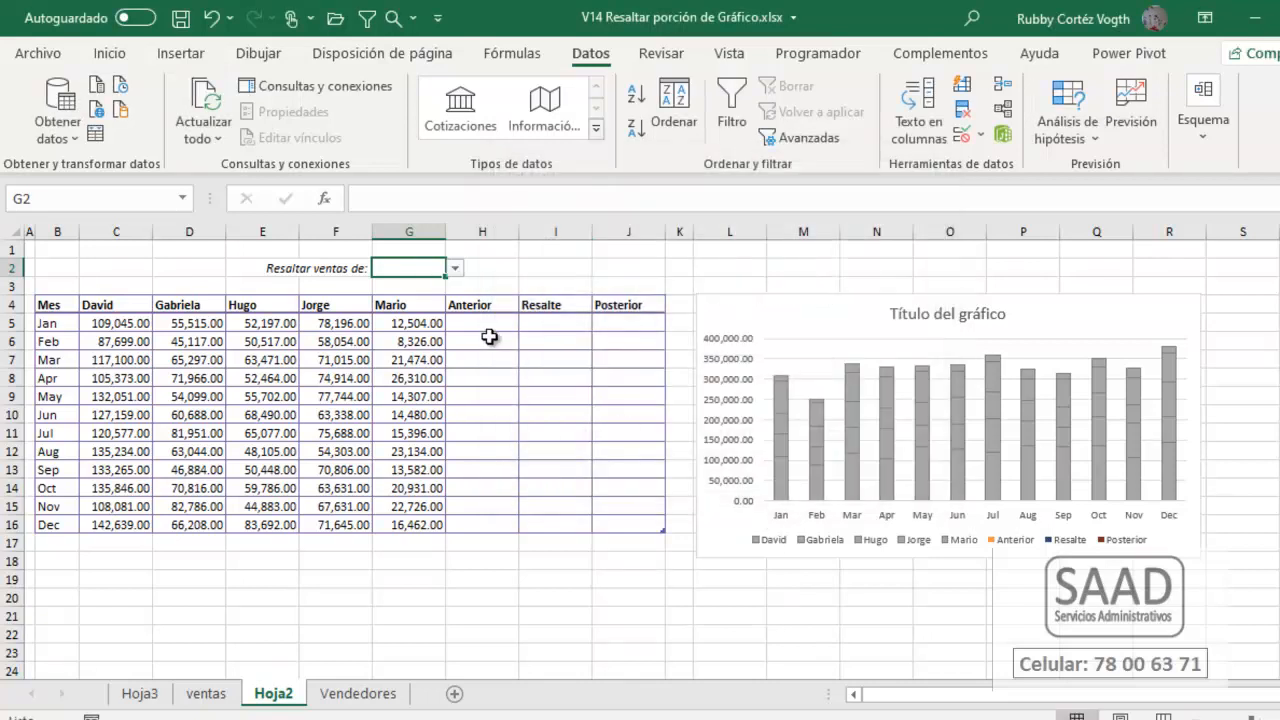
click(455, 269)
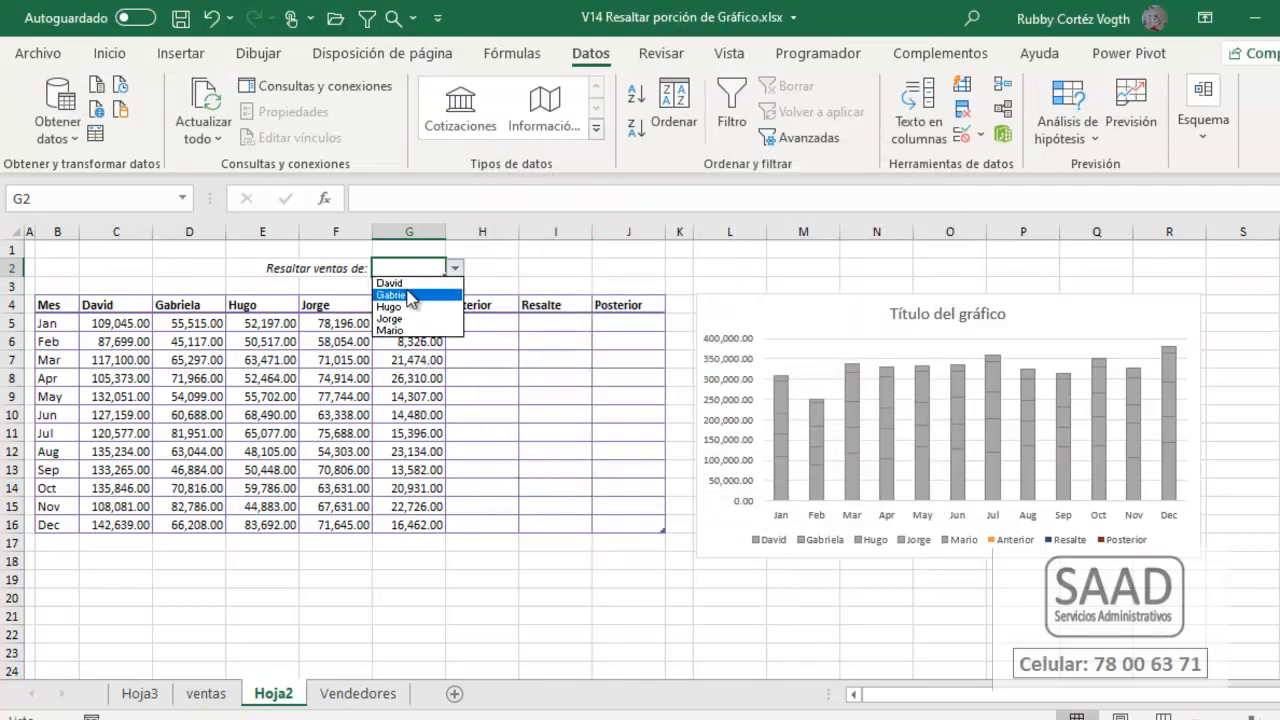
click(411, 296)
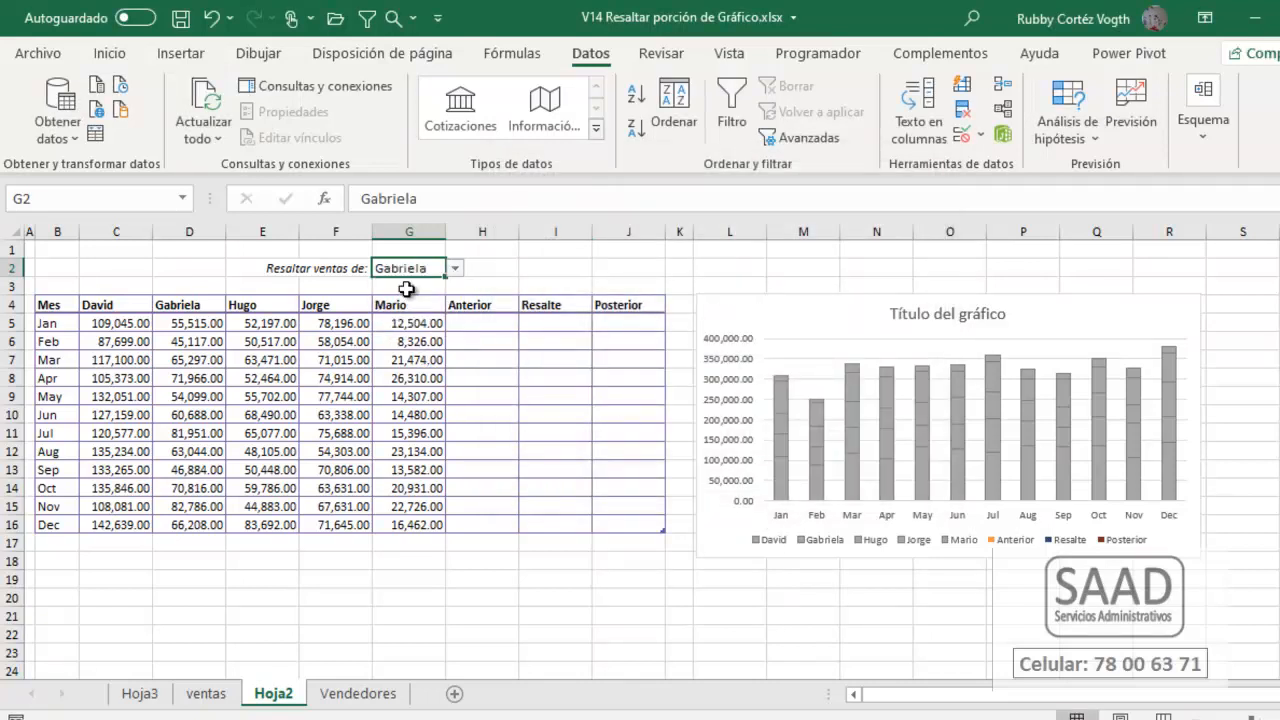
Step: Check the Num column on the Vendedores sheet and enter =BUSCARV(G2;TablaVendedores;2;FALSO) in cell H2 of Hoja2
click(505, 265)
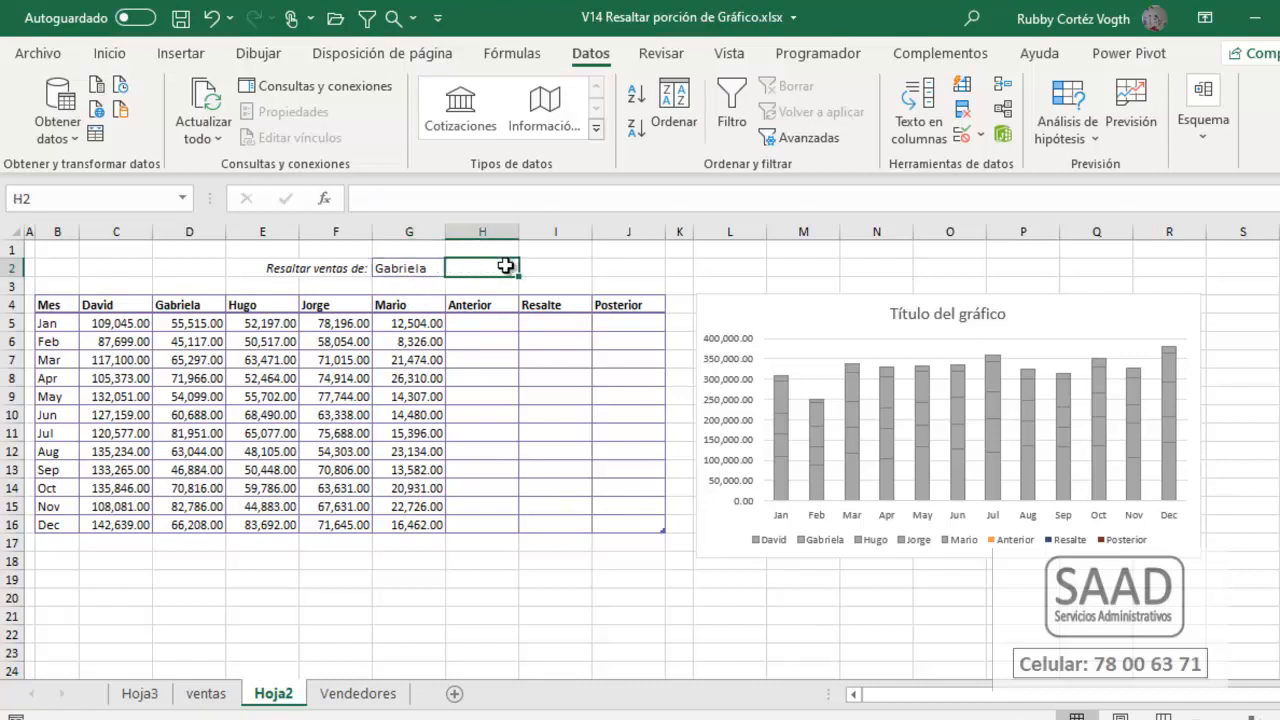
click(352, 696)
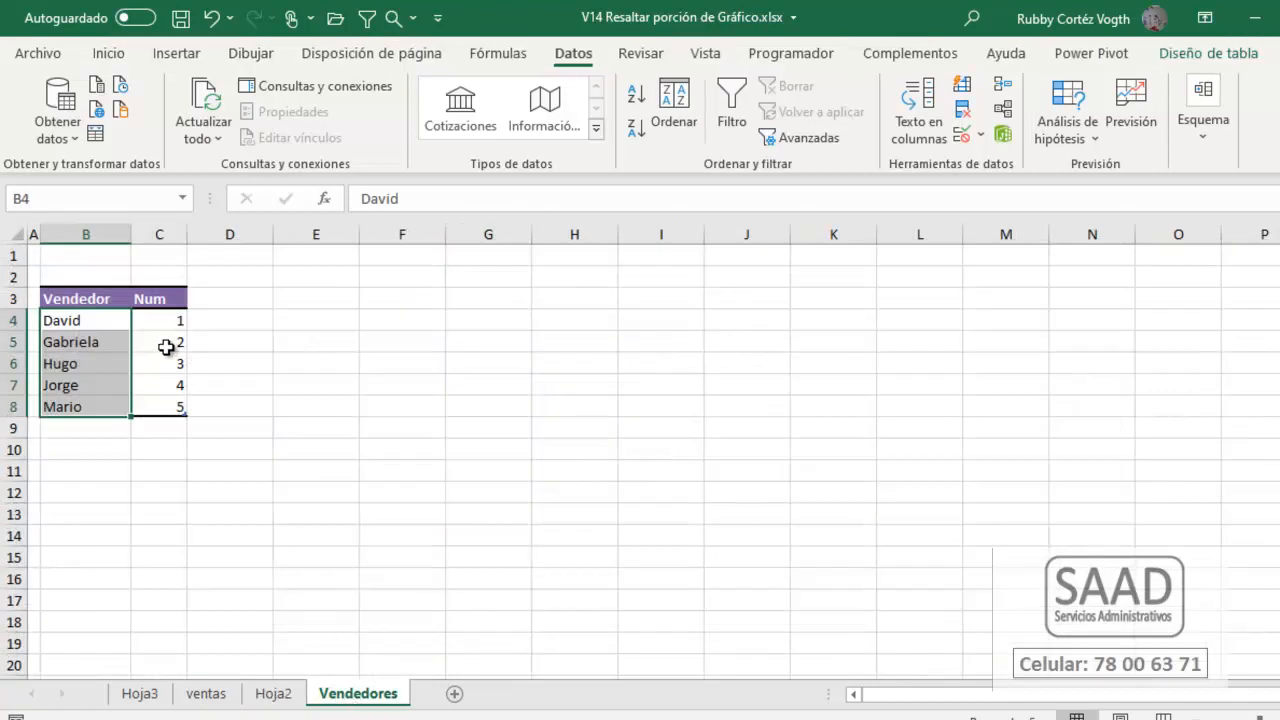
drag(168, 322, 173, 405)
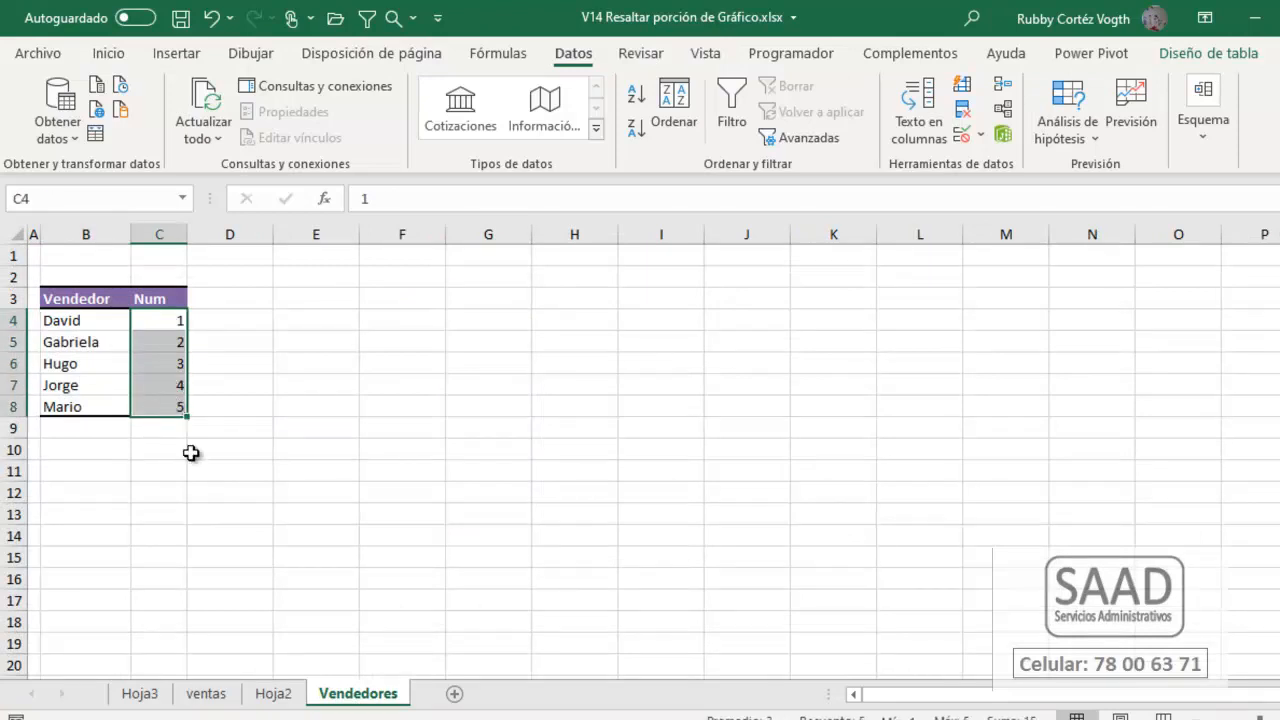
click(287, 697)
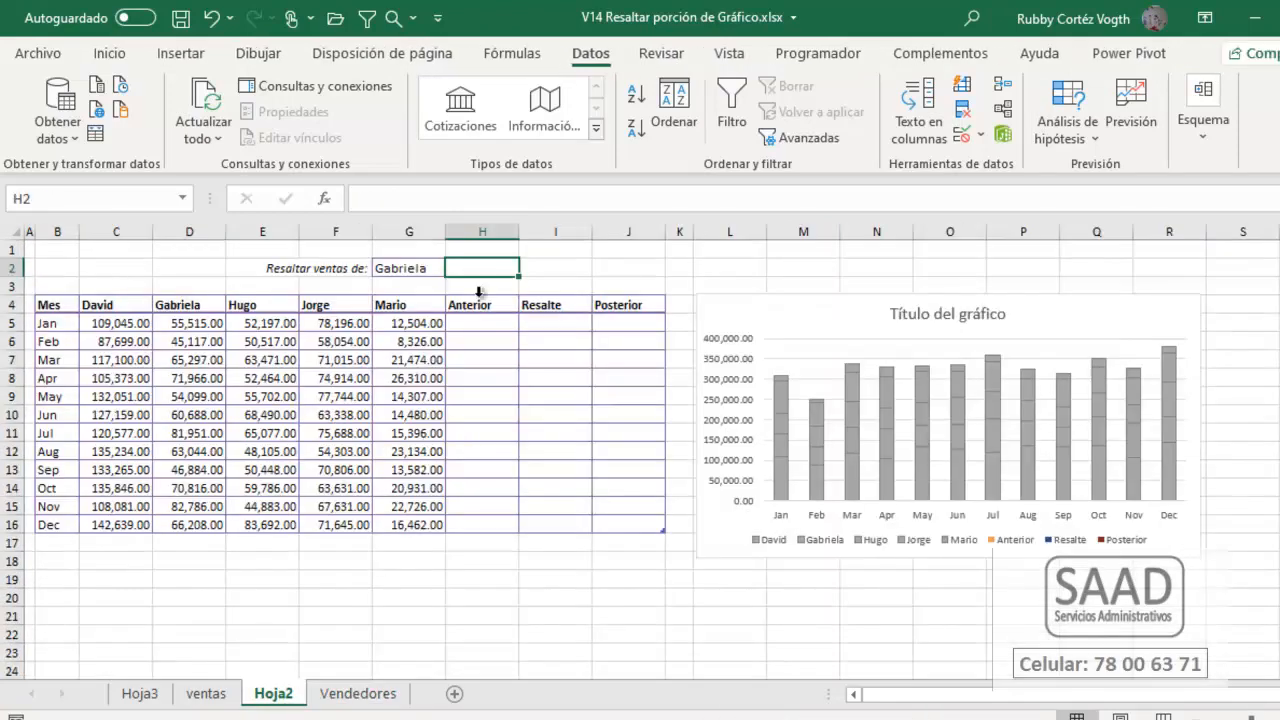
text(=bus)
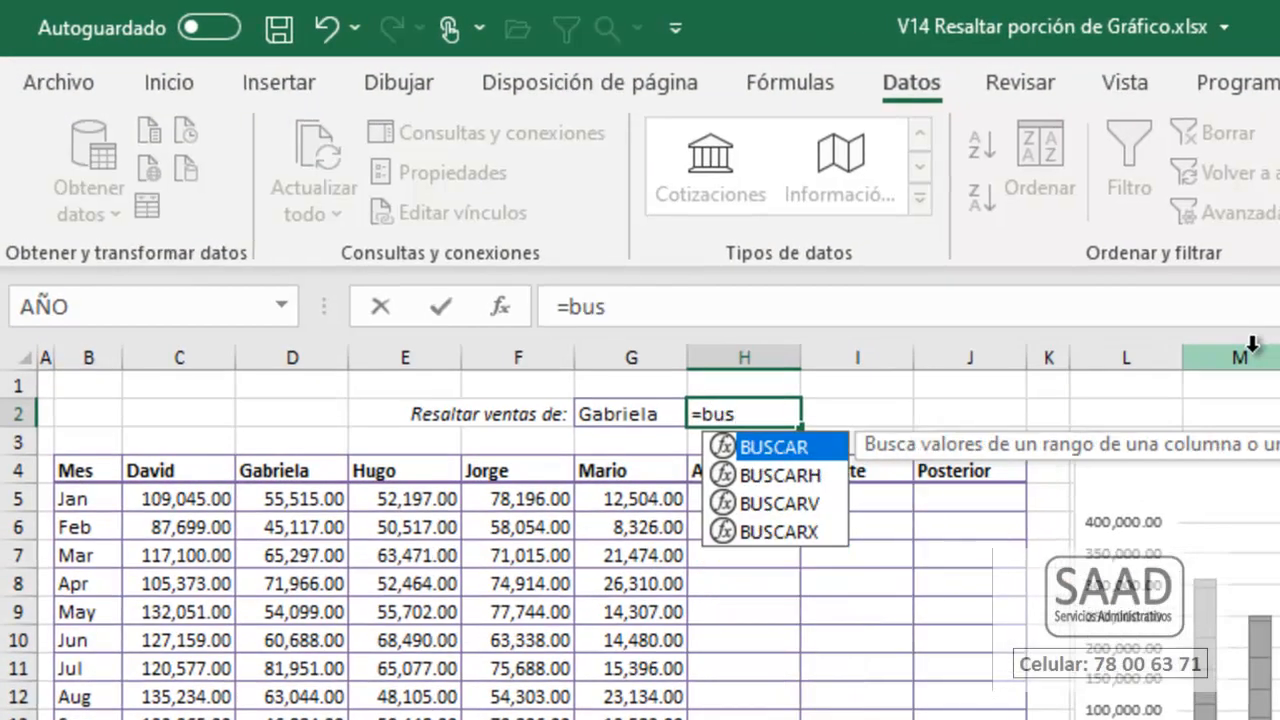
key(Down)
key(Down)
key(Tab)
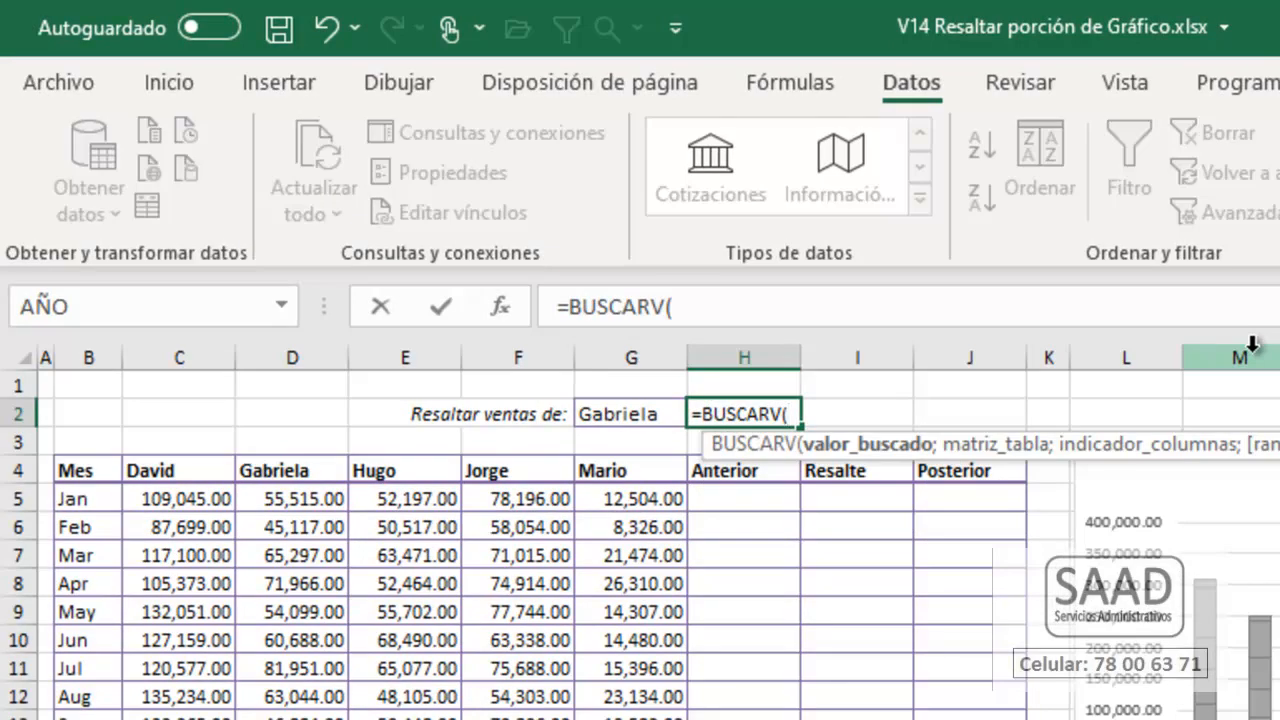
key(Left)
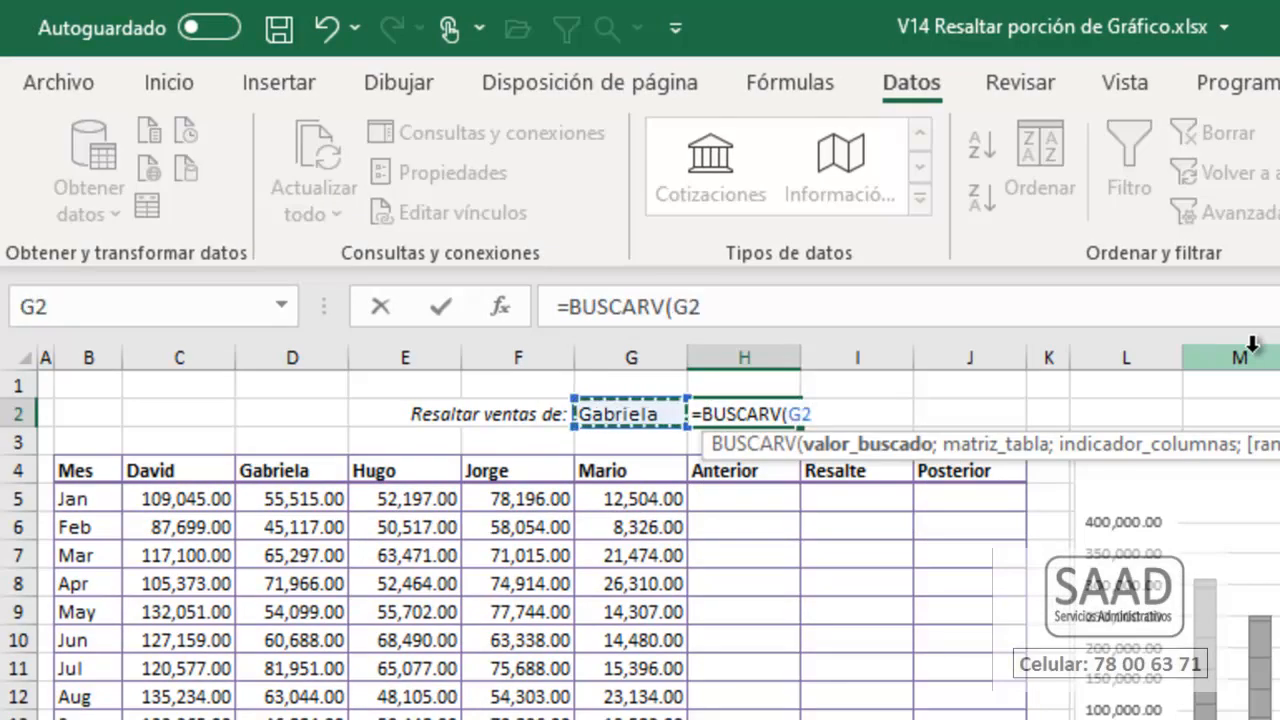
text(;ta)
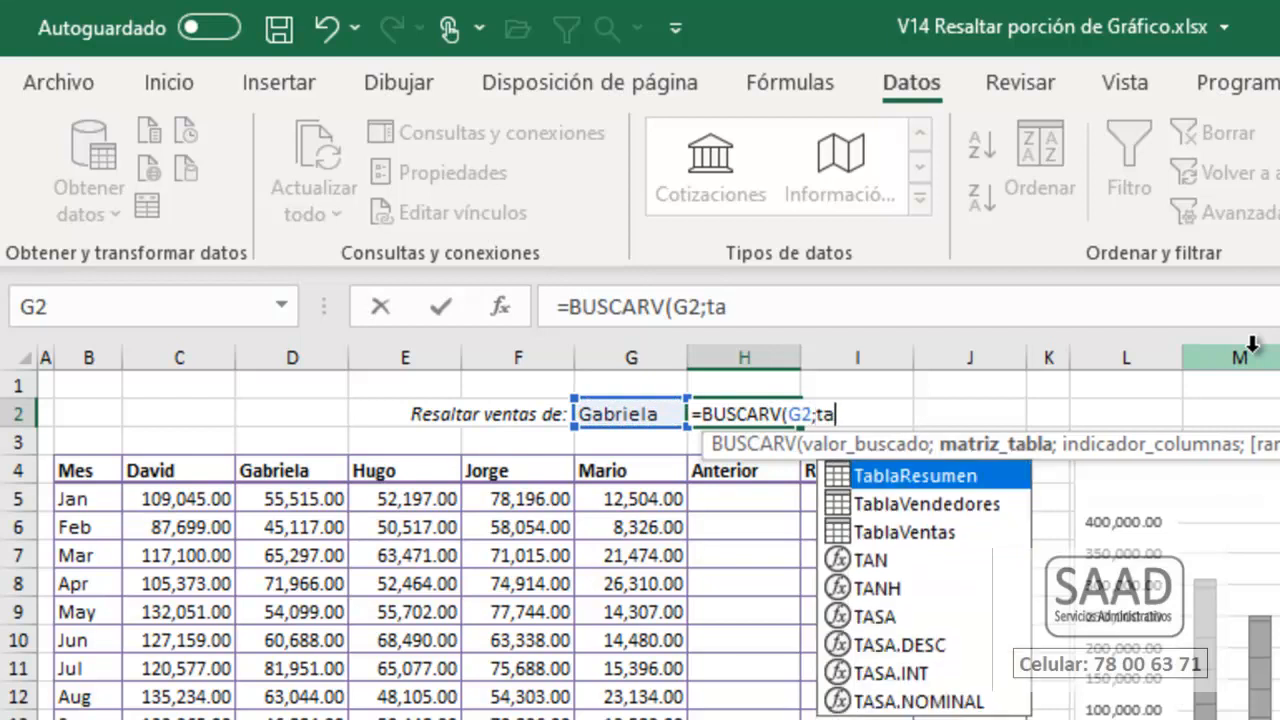
key(Down)
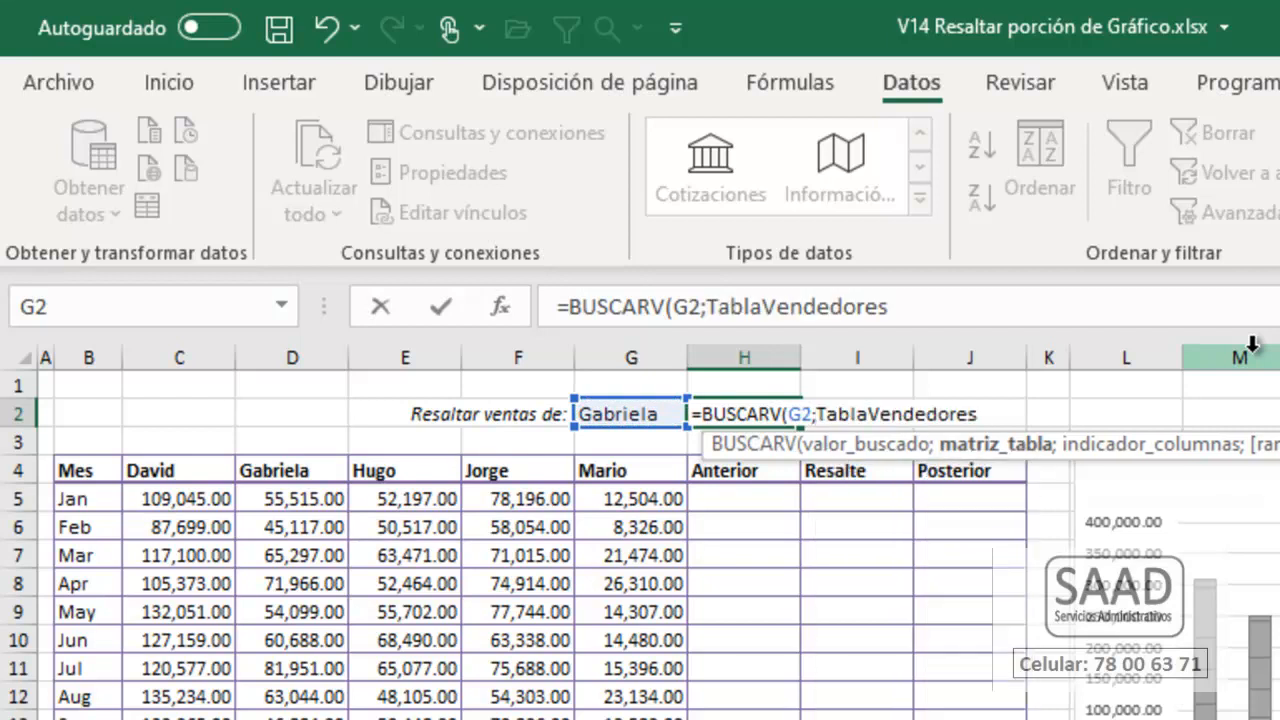
text(;2)
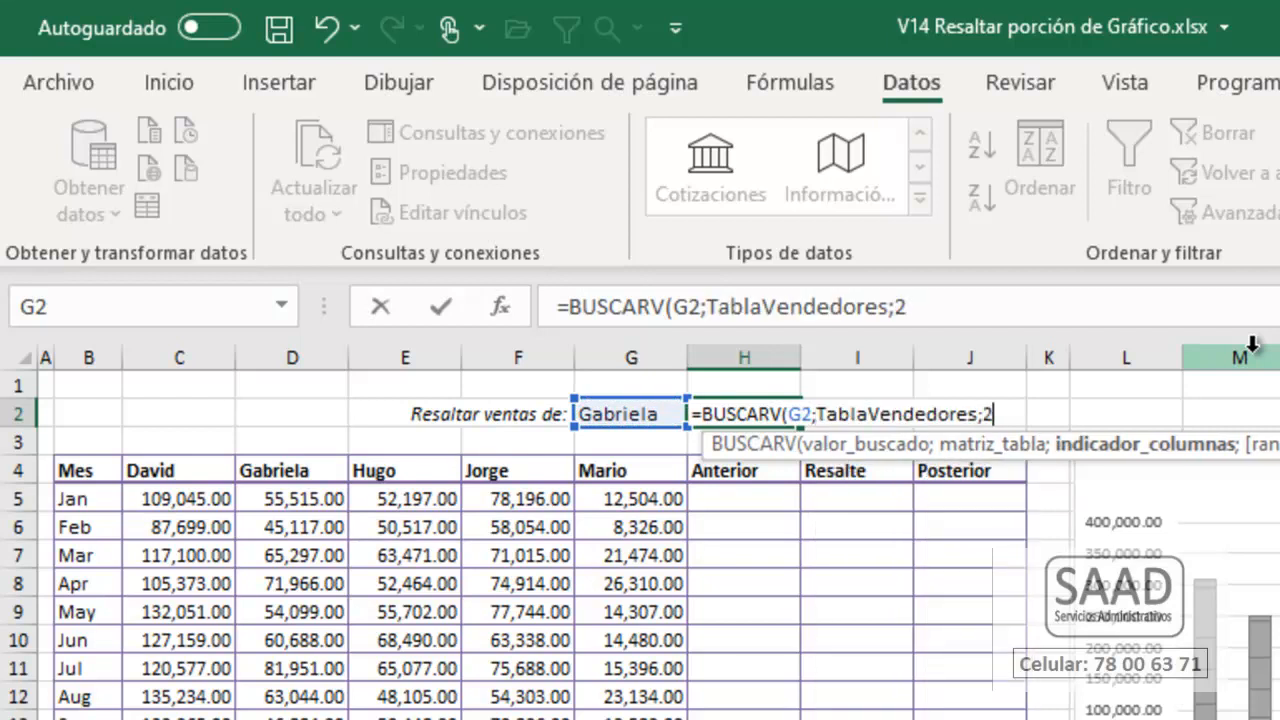
text(;fa)
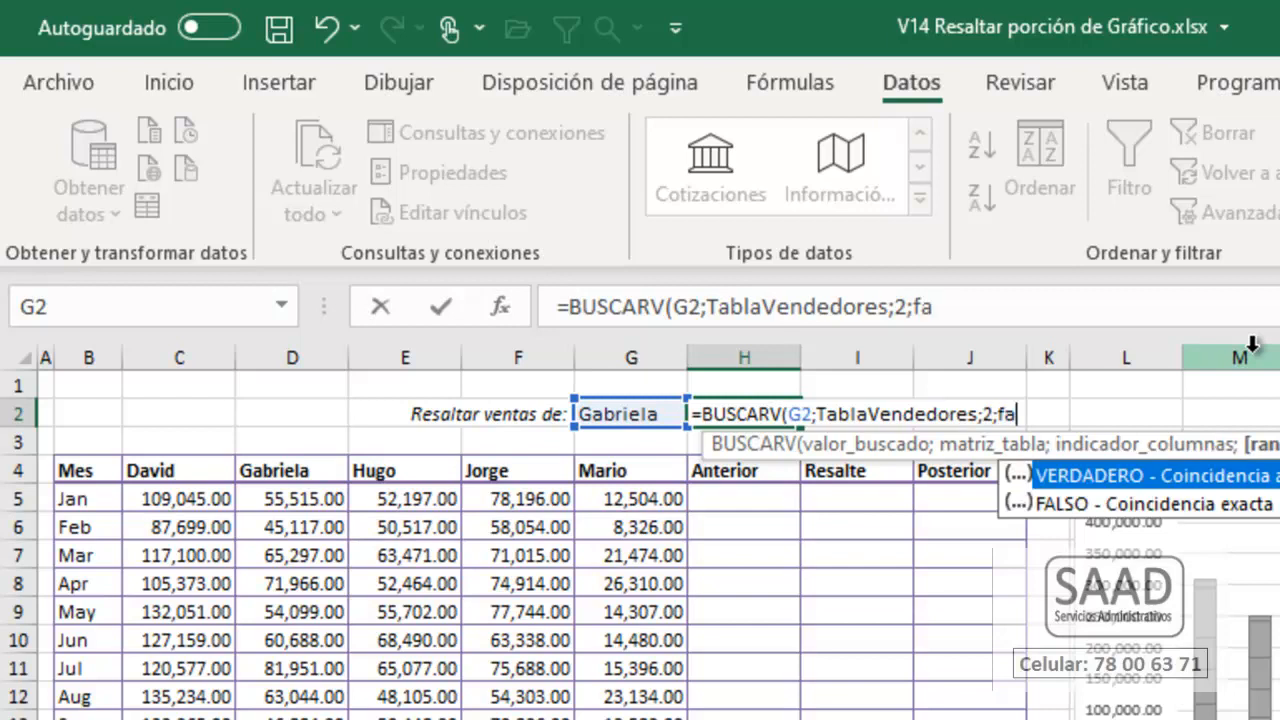
key(Tab)
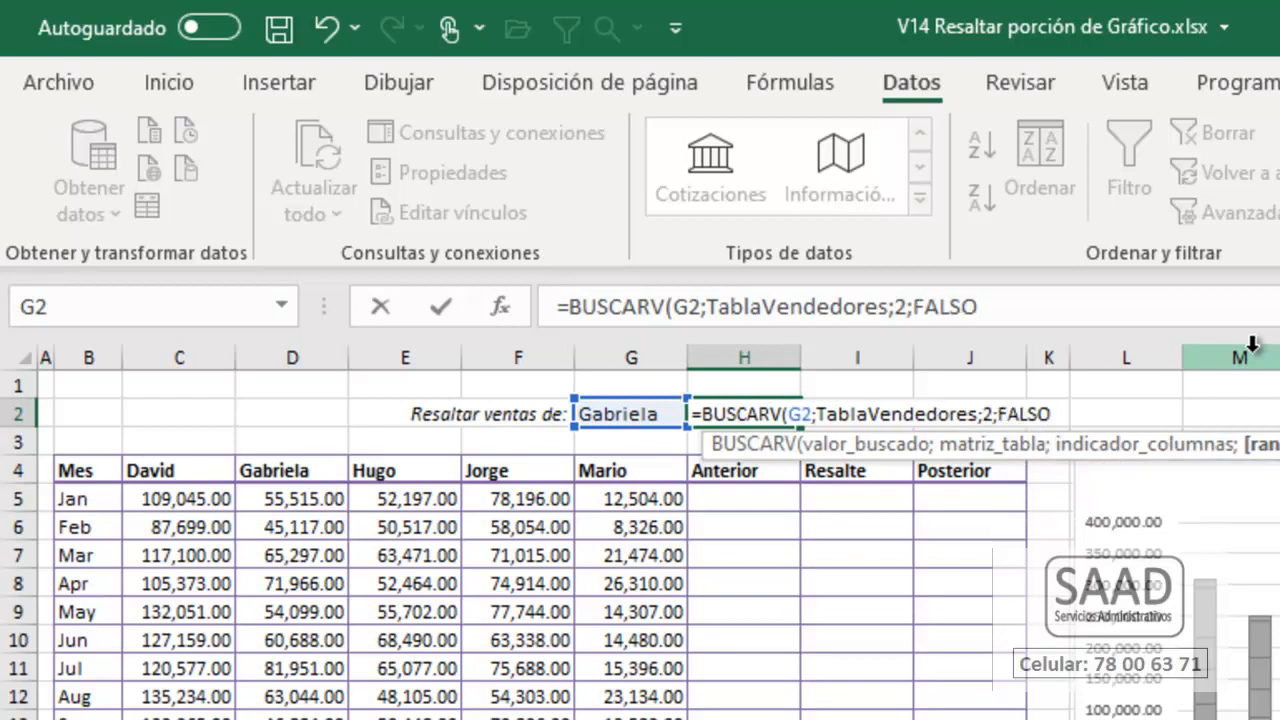
text())
key(Return)
key(Up)
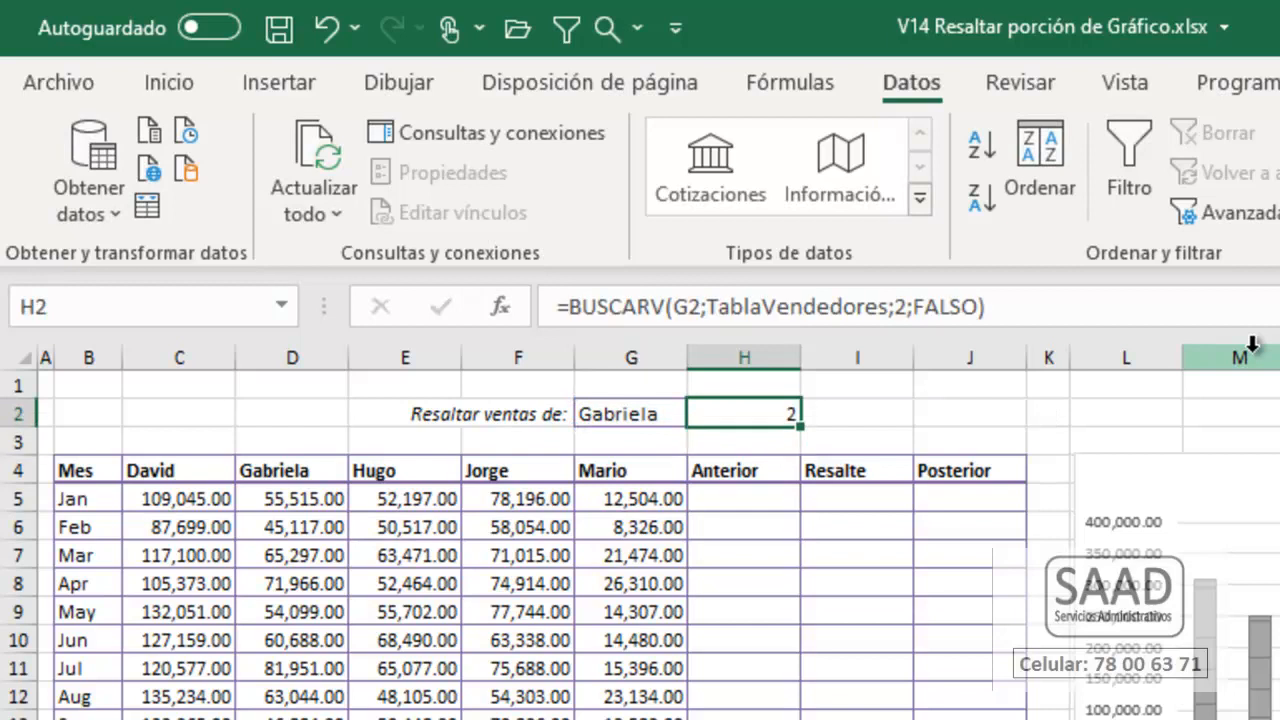
Step: Look up the last seller on the Vendedores sheet and choose that seller in the G2 dropdown on Hoja2 to test the lookup
key(Left)
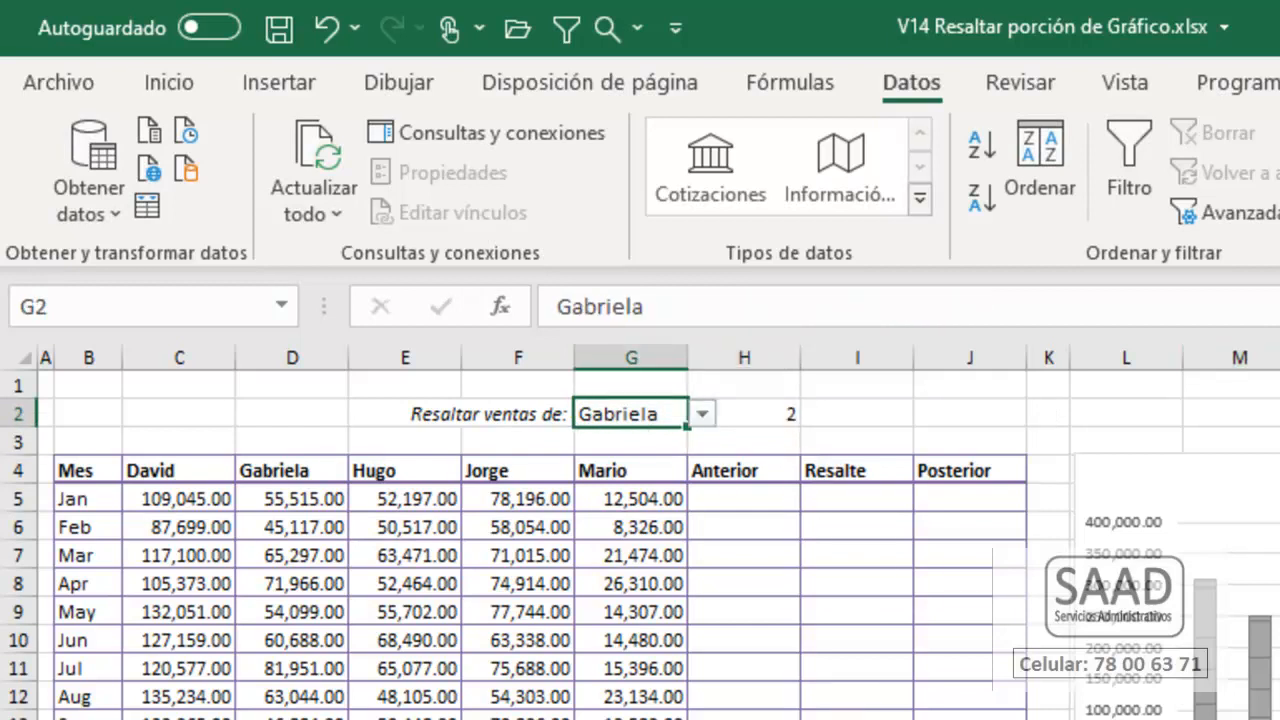
key(ctrl+Page_Down)
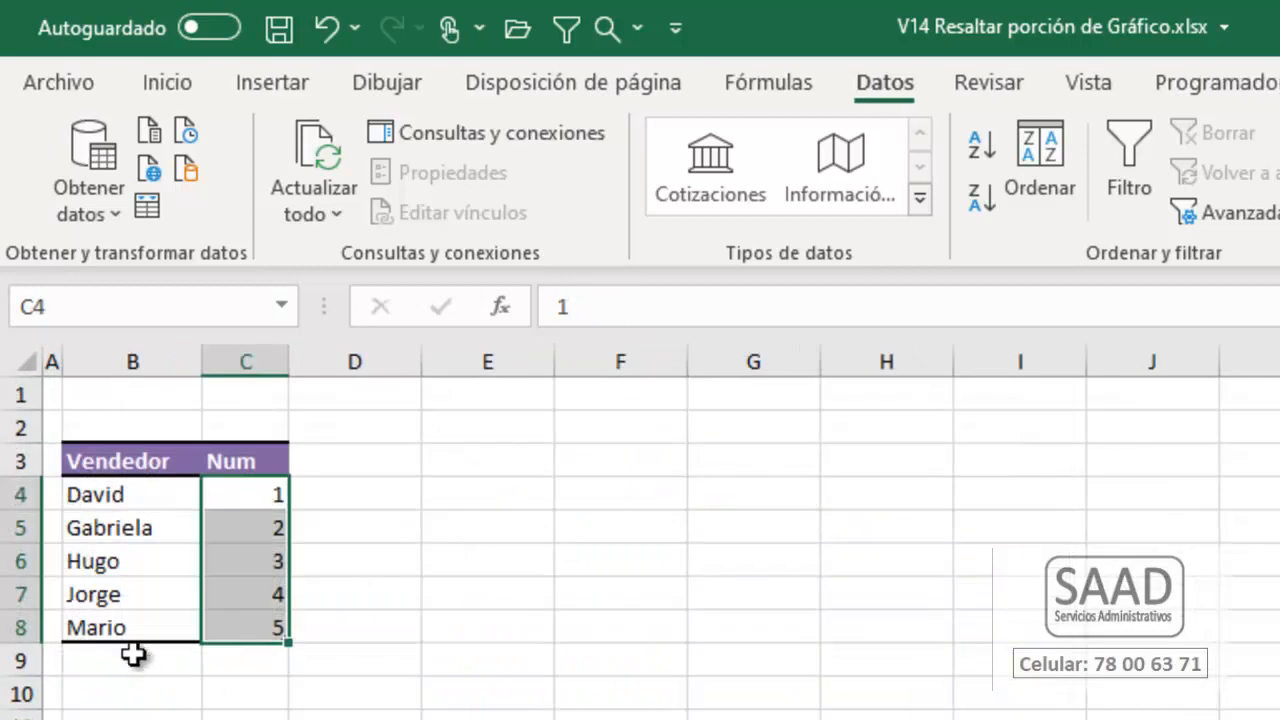
click(110, 610)
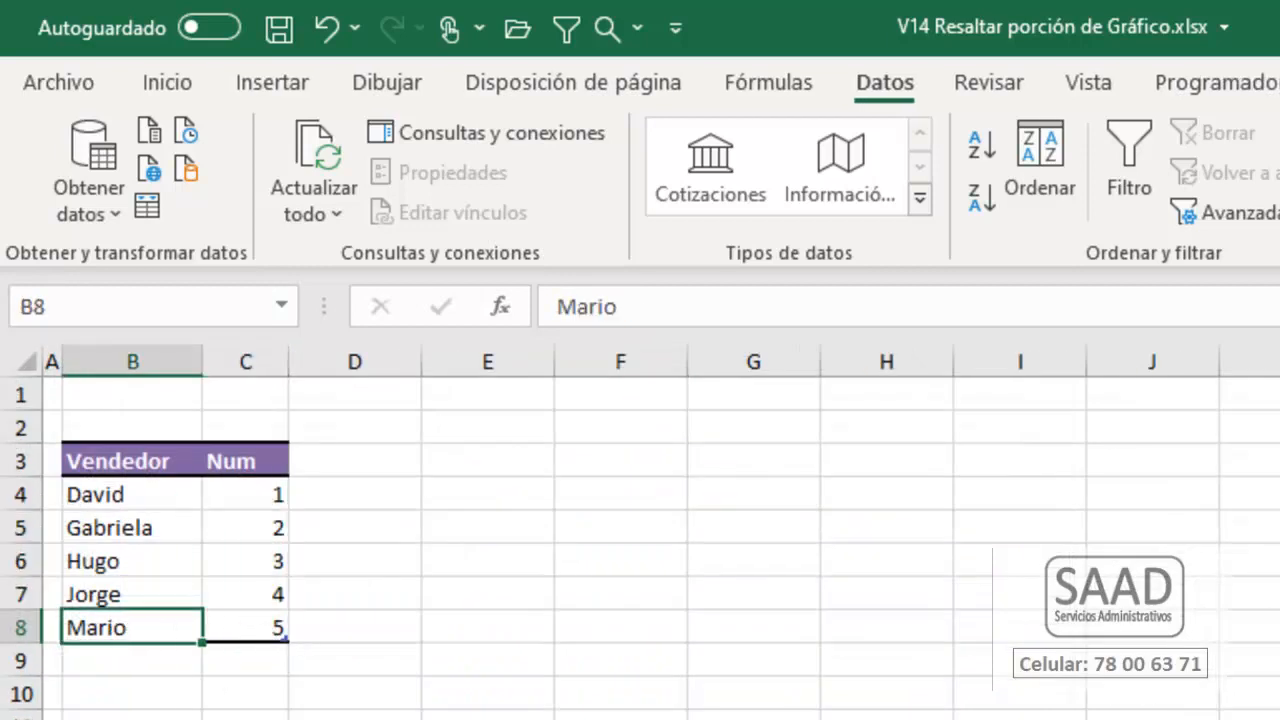
key(ctrl+Page_Up)
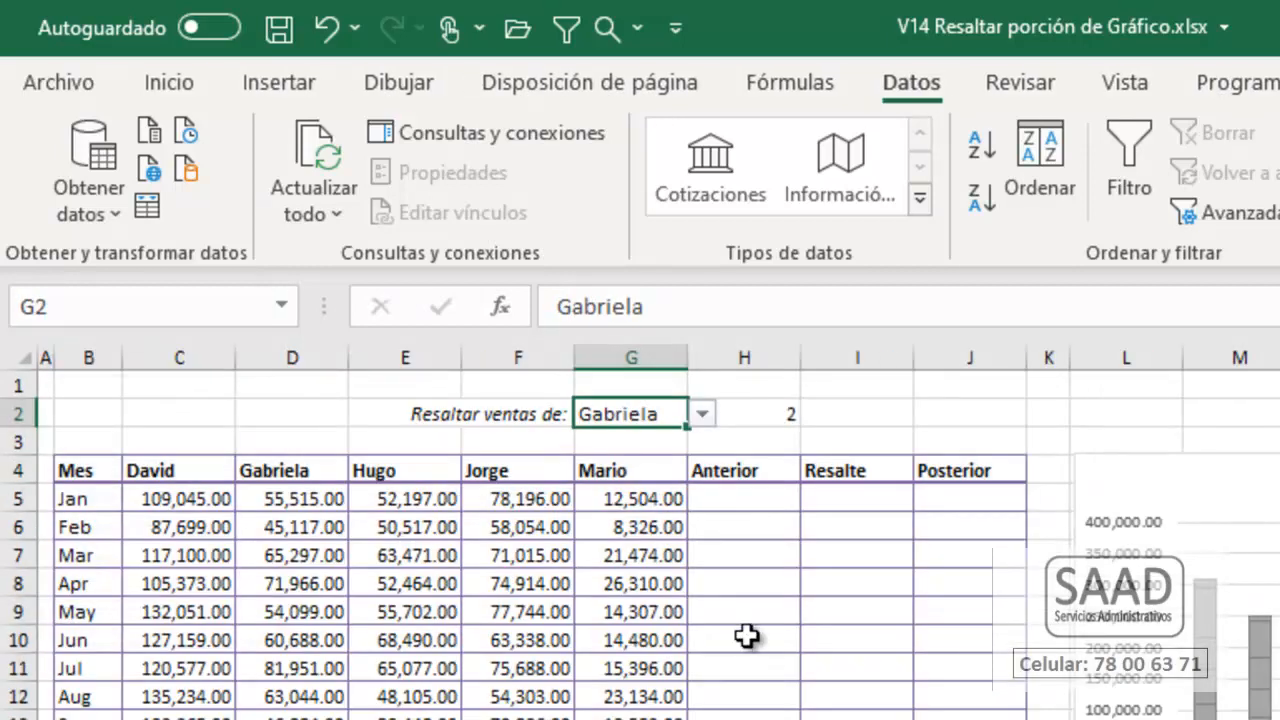
key(alt+Down)
key(Down)
key(Down)
key(Down)
key(Return)
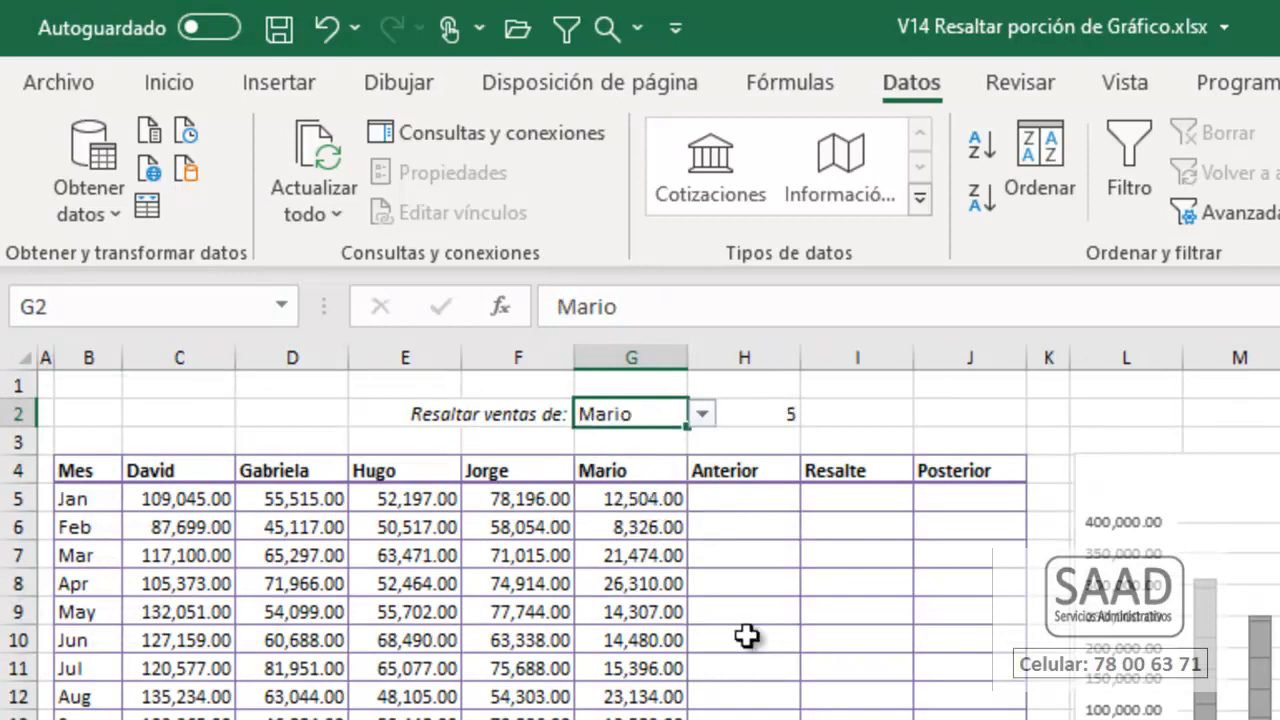
key(Up)
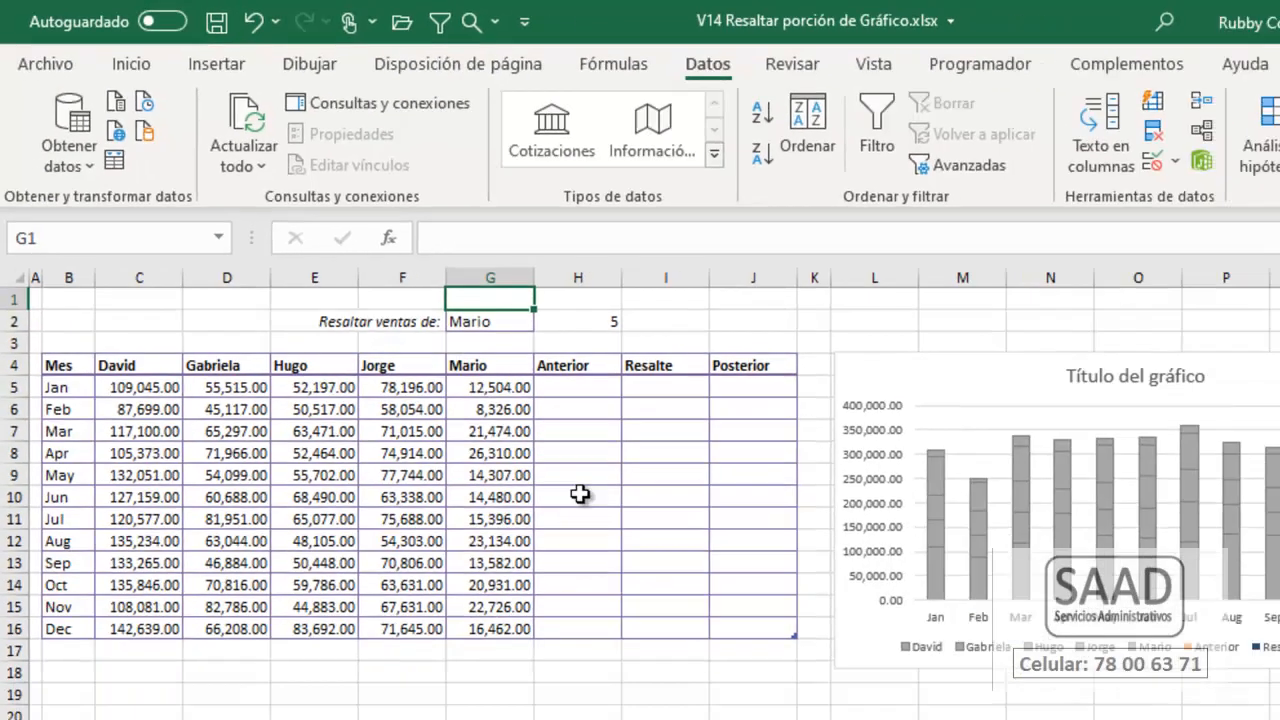
key(Down)
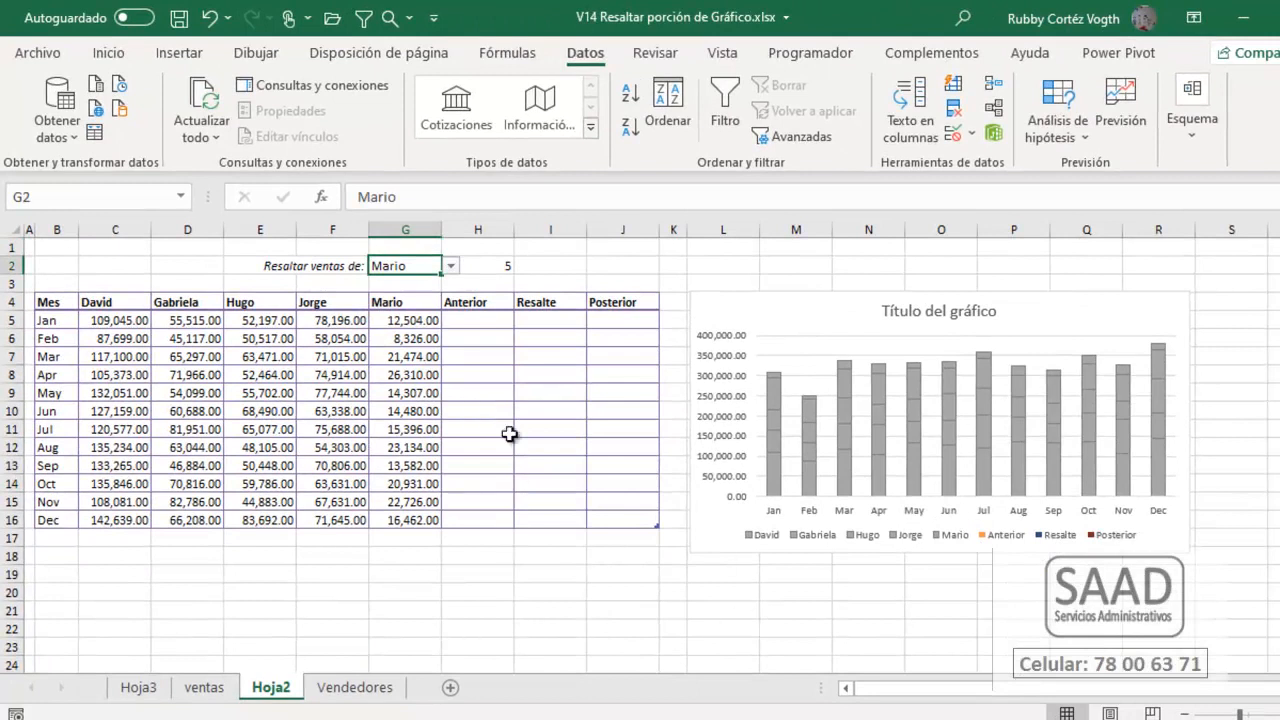
Step: Name cell G2 VendSelecc and cell H2 NumVend on Hoja2
click(484, 270)
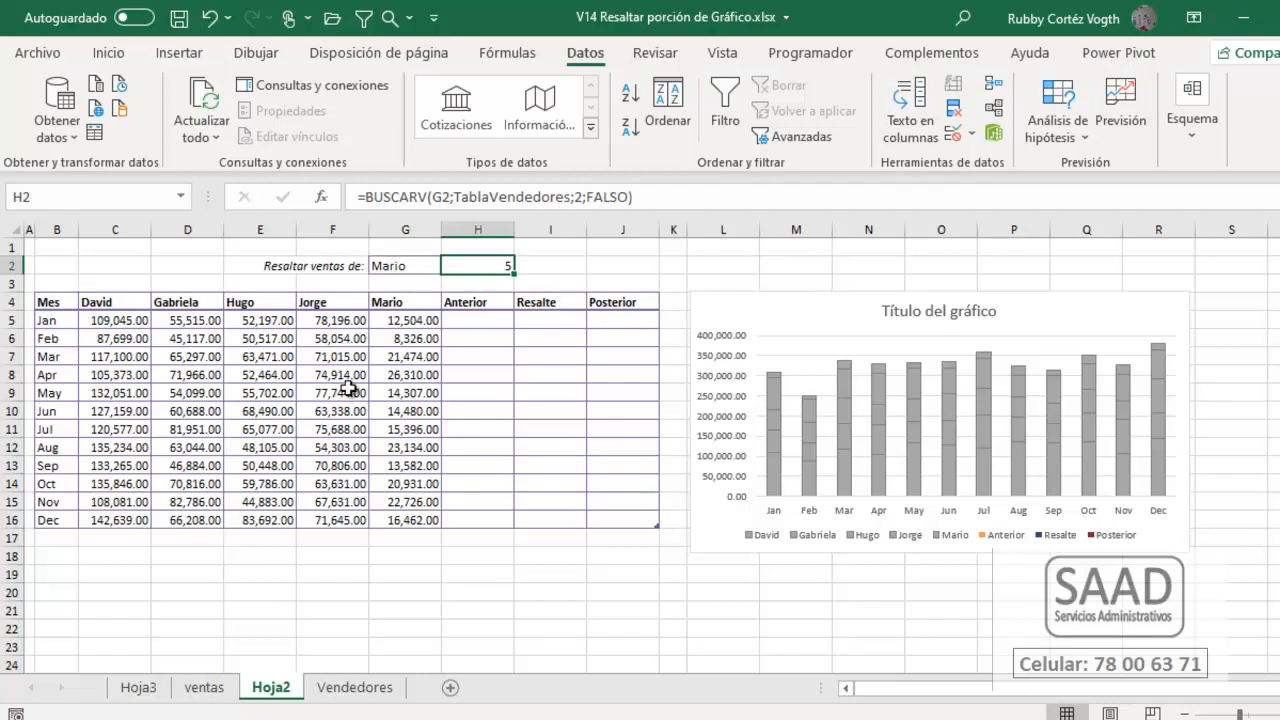
click(409, 267)
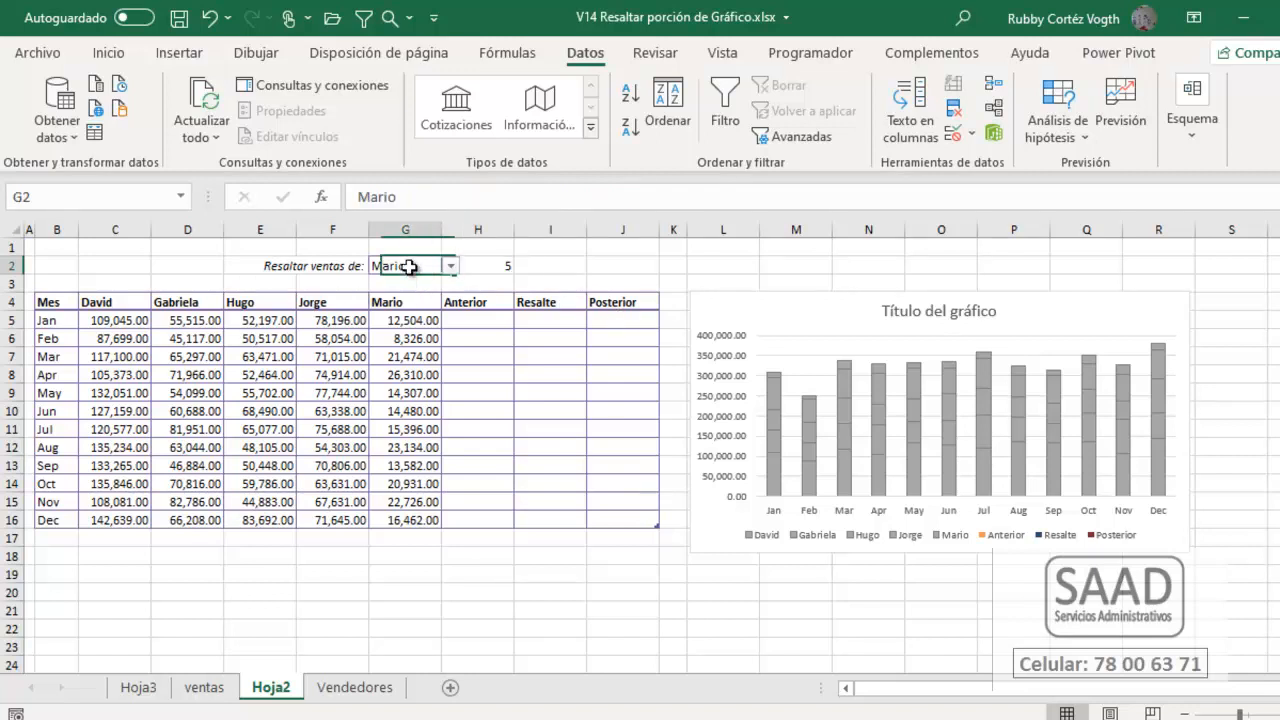
click(67, 196)
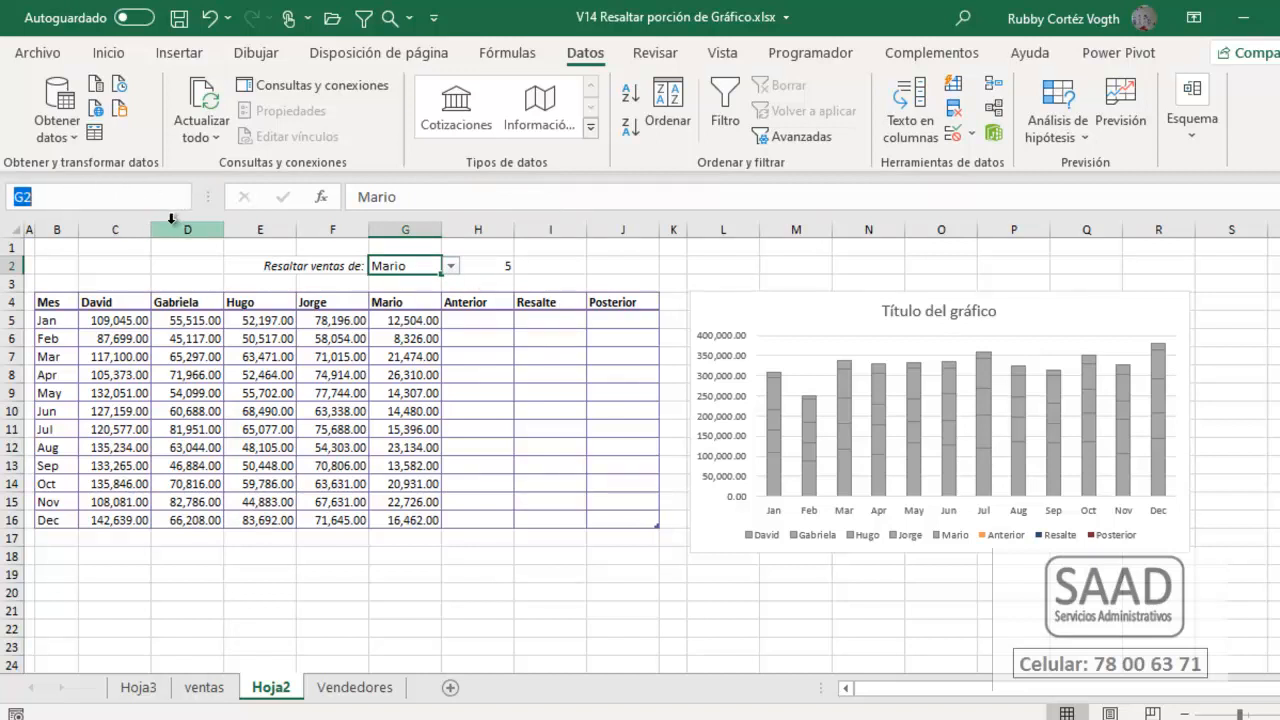
text(Vend)
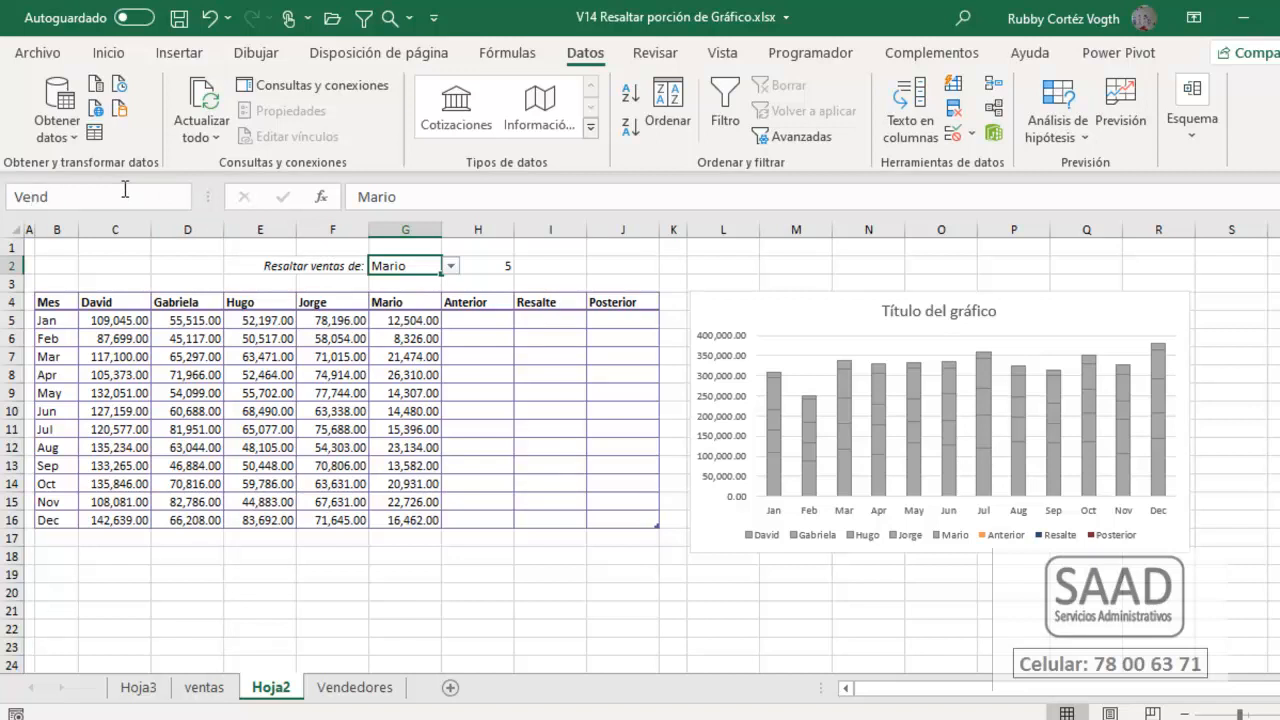
text(Selecc)
key(Return)
key(Right)
click(68, 196)
text(NumVend)
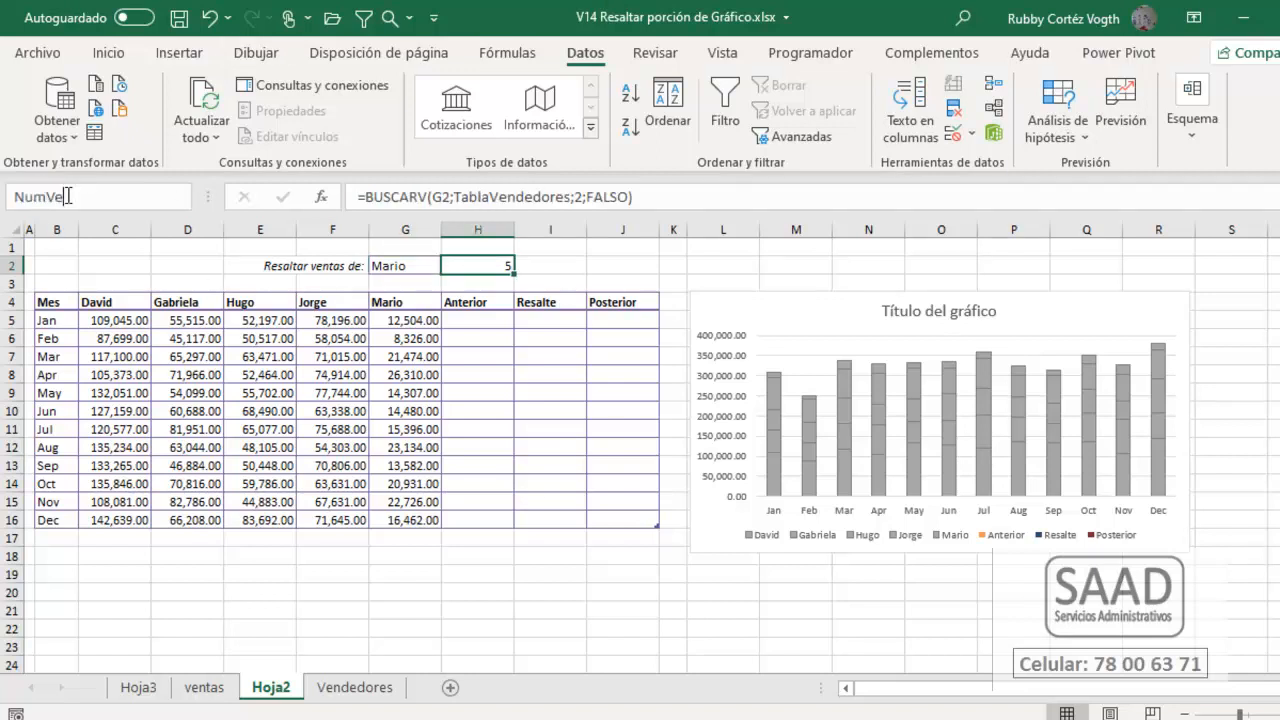
key(Return)
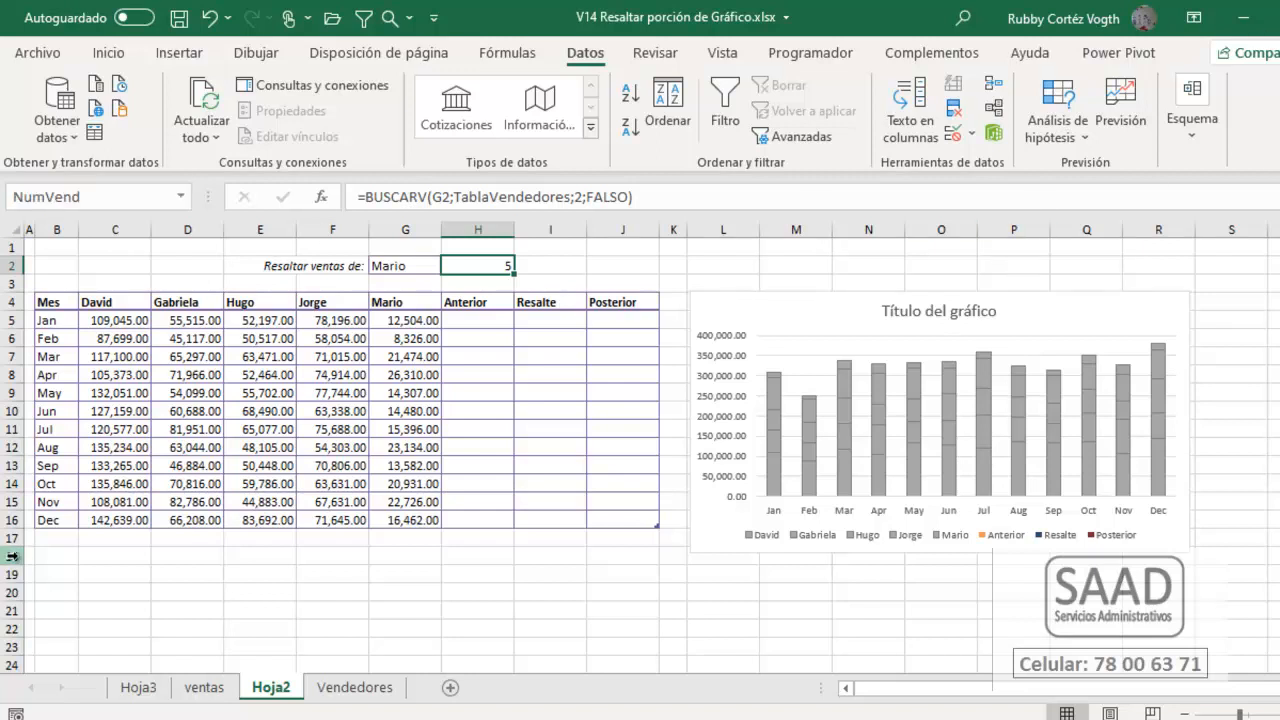
Step: Test the VendSelecc dropdown by choosing the third seller and then the first seller, and check the NumVend cell
click(414, 265)
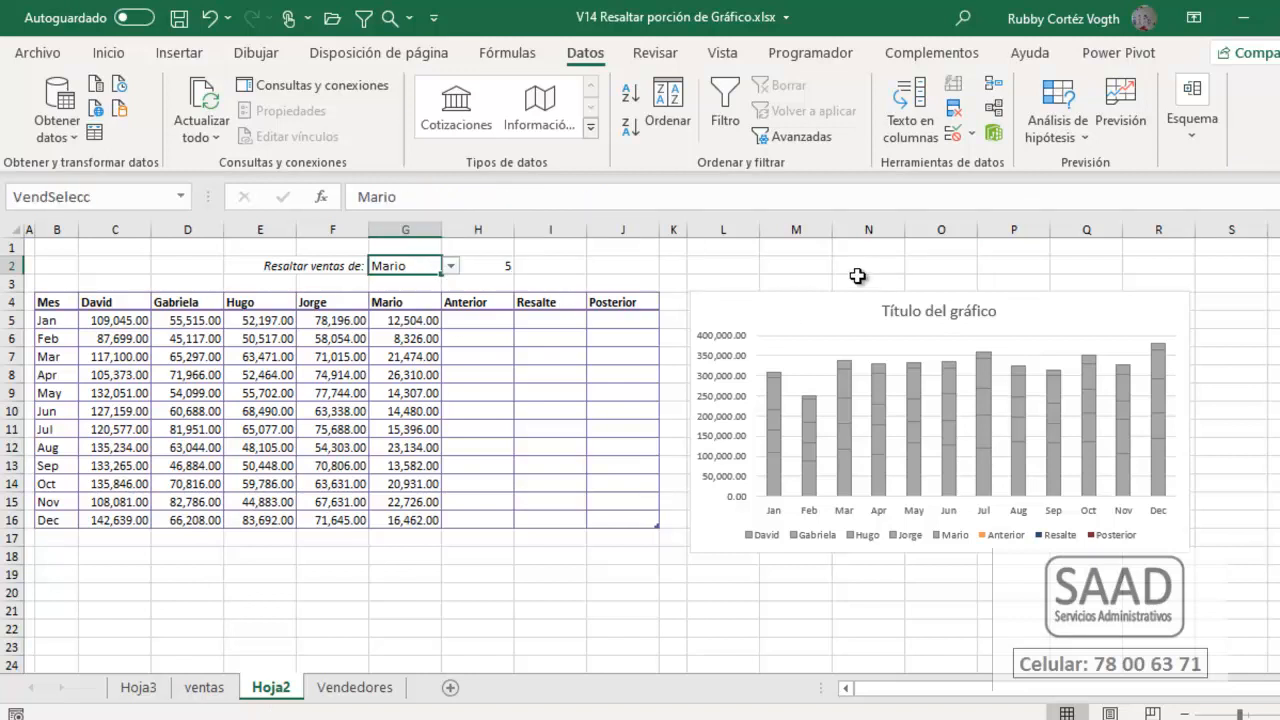
key(alt+Down)
key(Up)
key(Up)
key(Return)
key(alt+Down)
key(Up)
key(Up)
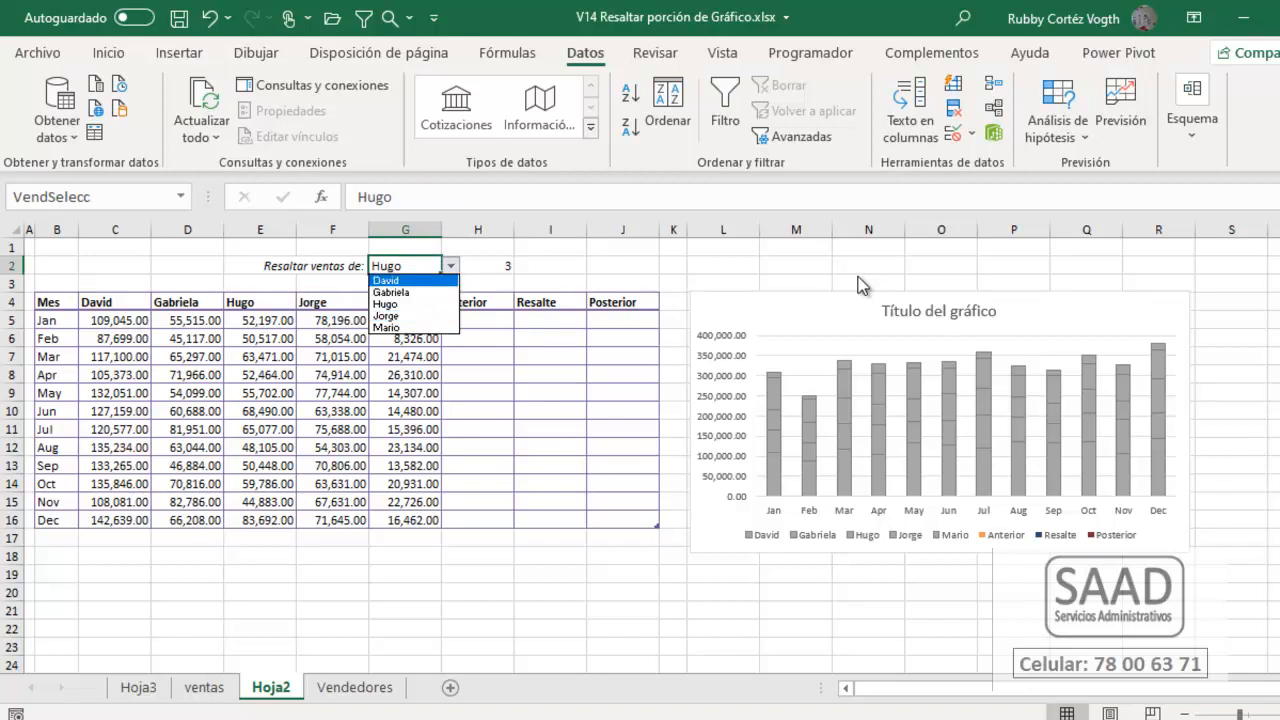
key(Return)
key(Right)
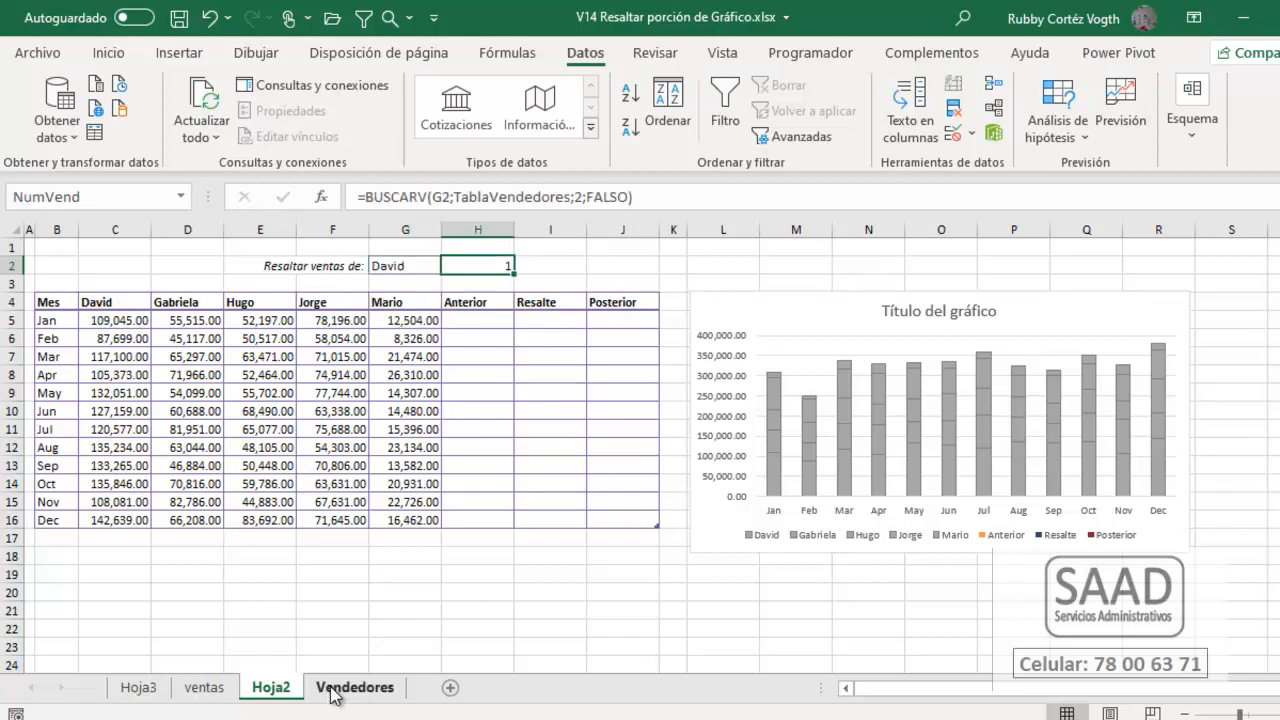
Step: Add a Posic column to the sales table on the ventas sheet by entering the header in J3
click(205, 688)
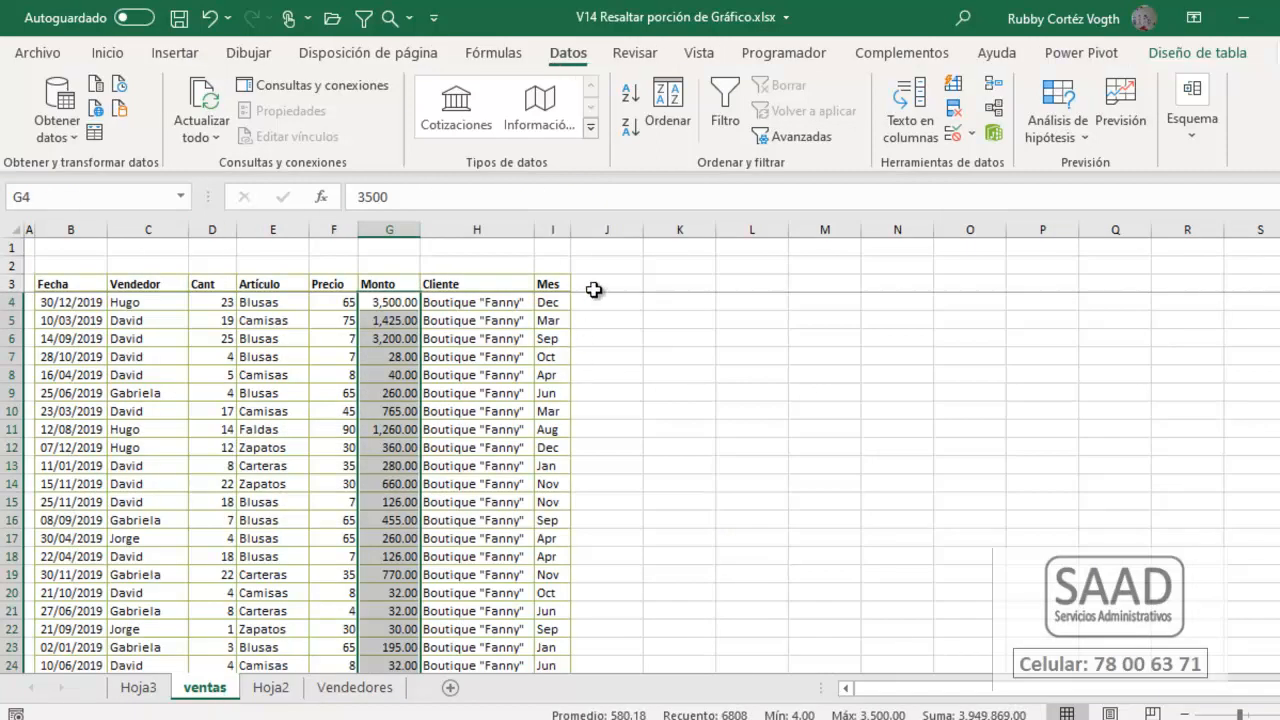
text(Posic)
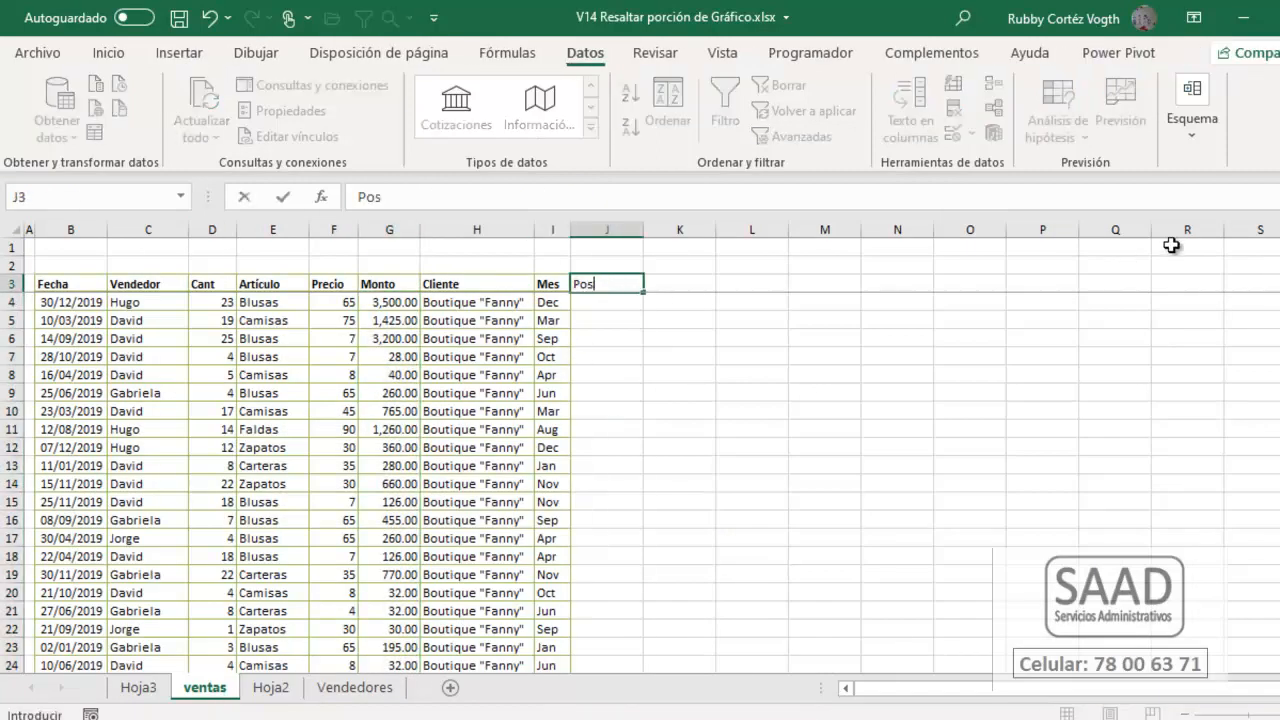
key(Return)
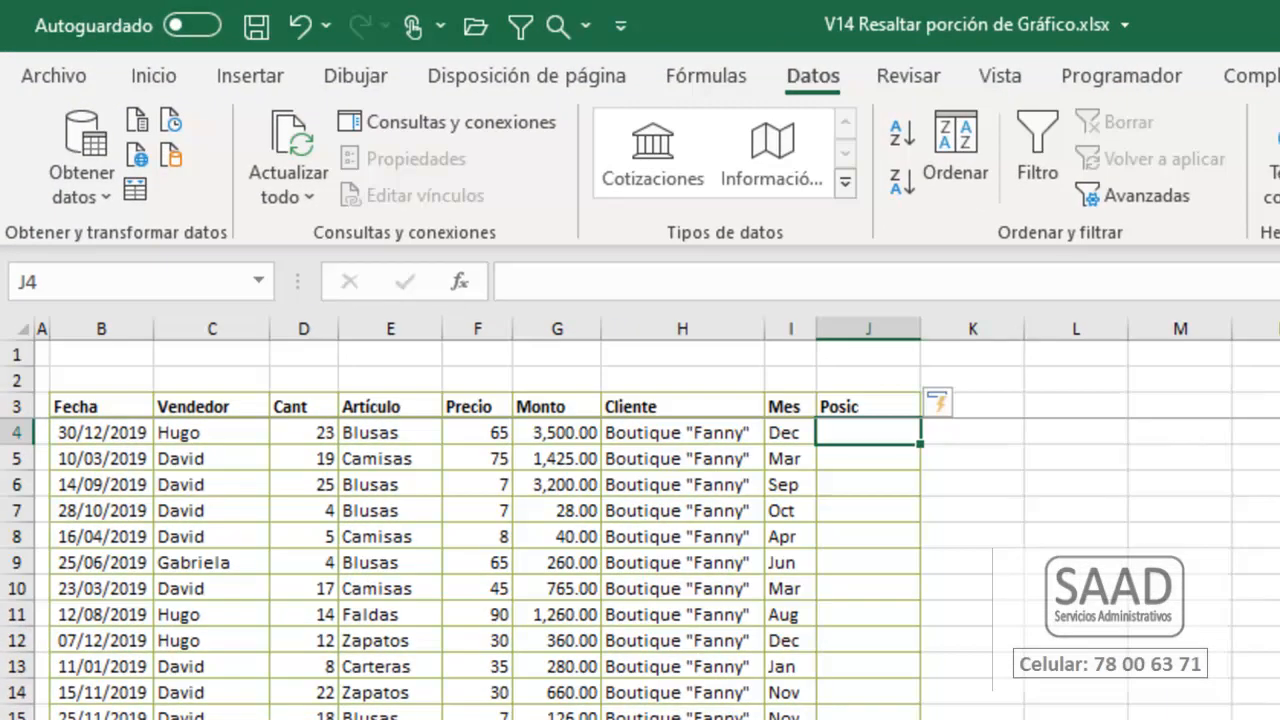
Step: Examine the first entries of the Vendedor column on the ventas sheet and return to the first Posic cell, J4
key(Left)
key(Left)
key(Left)
key(Left)
key(Left)
key(Left)
key(Left)
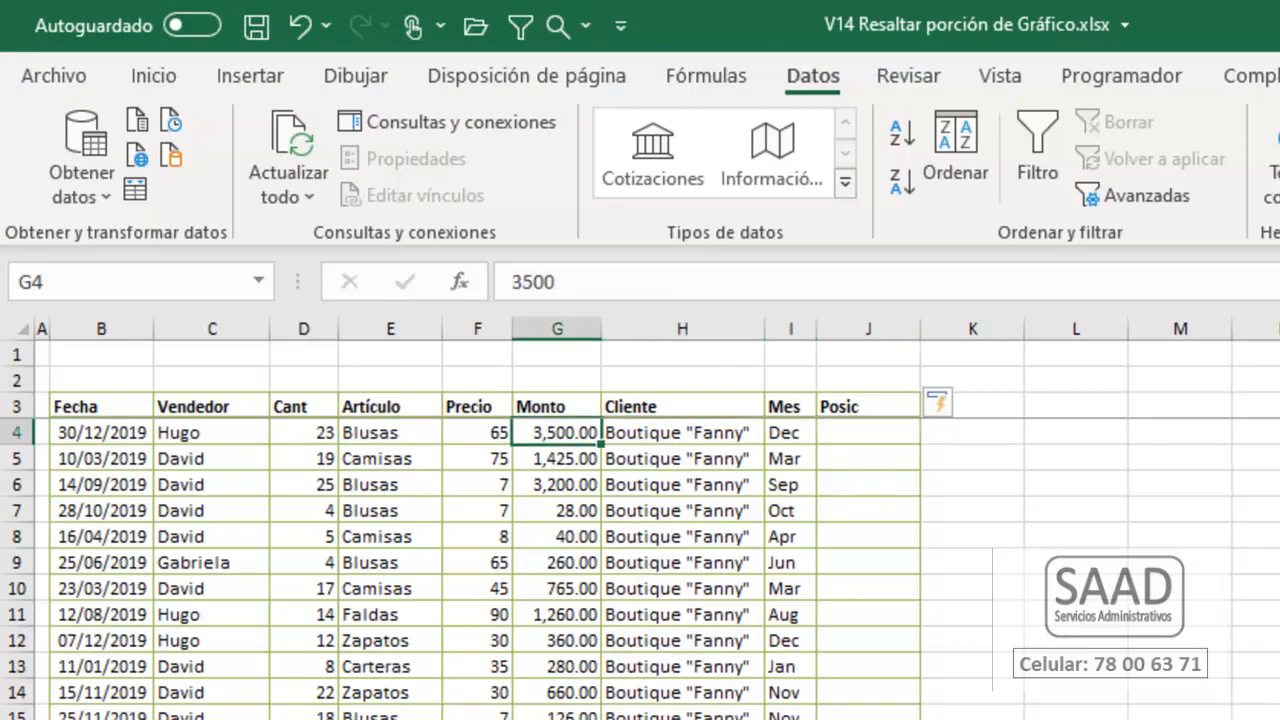
key(shift+Down)
key(shift+Down)
key(shift+Down)
key(shift+Down)
key(shift+Down)
key(shift+Down)
key(shift+Down)
key(shift+Down)
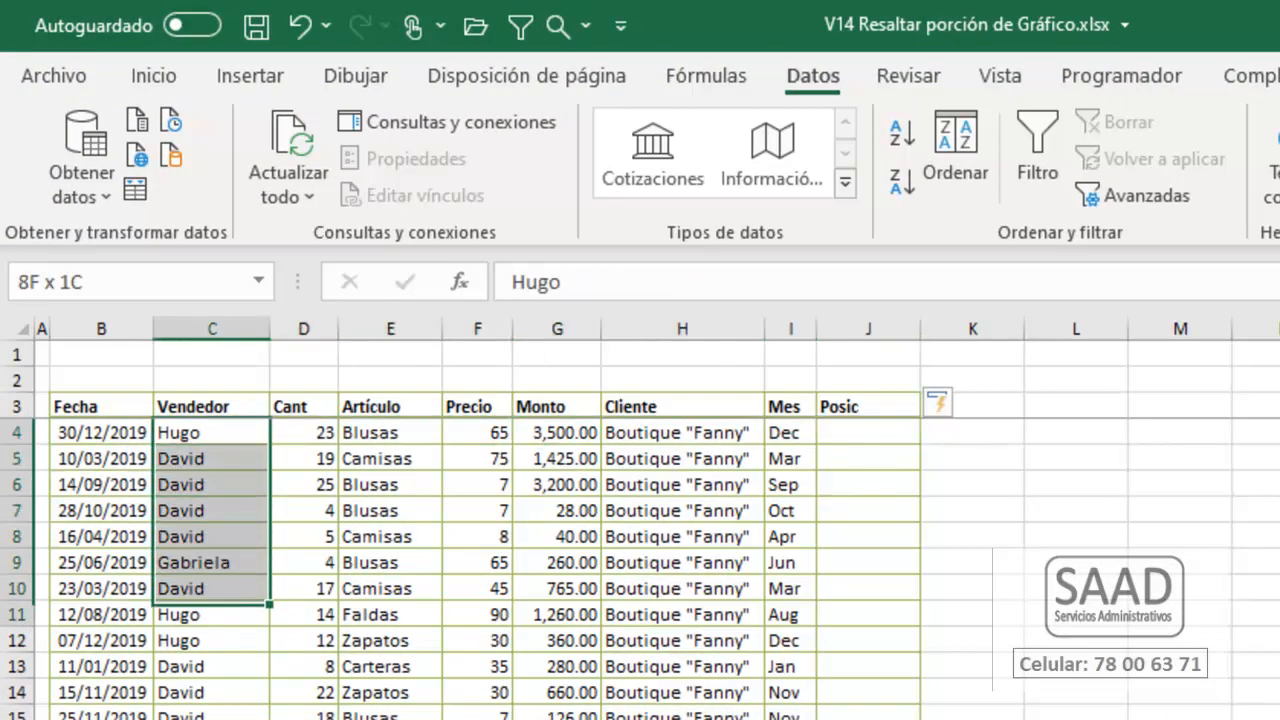
key(Right)
key(Right)
key(Right)
key(Right)
key(Right)
key(Right)
key(Right)
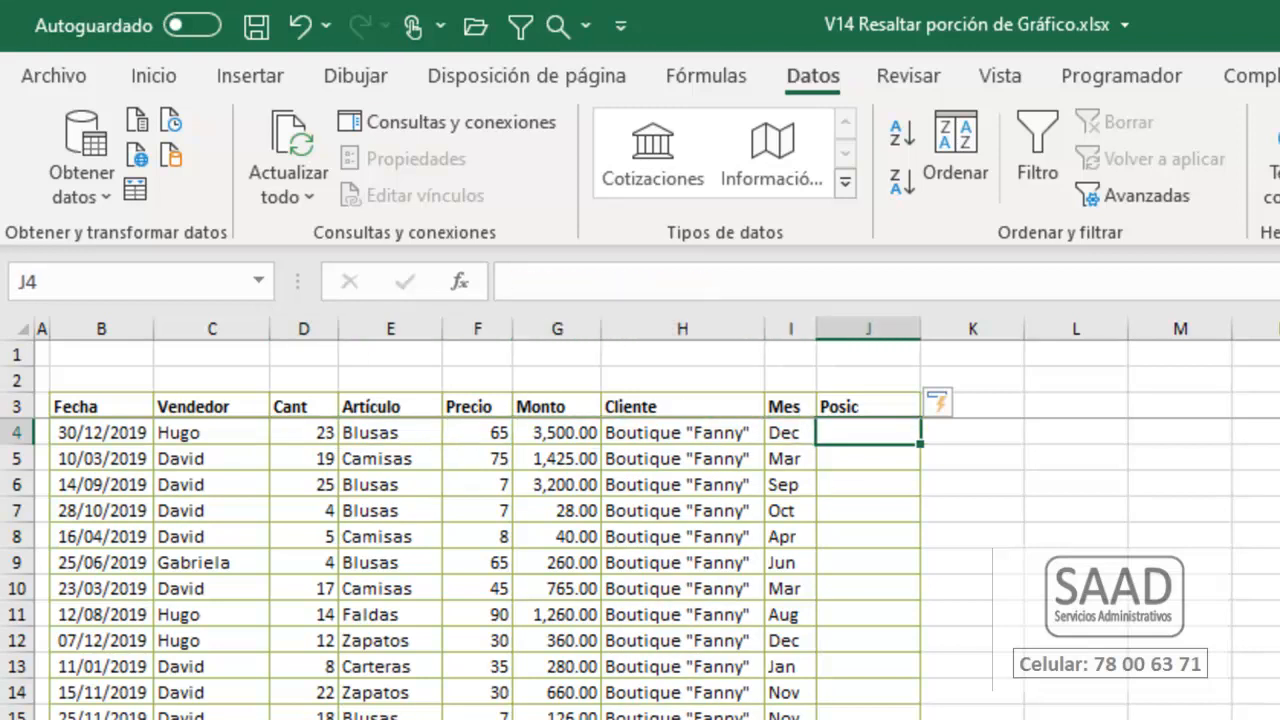
Step: Fill the Posic column with =BUSCARV( C4 ; TablaVendedores ; 2 ; FALSO ), entered in J4
text(=)
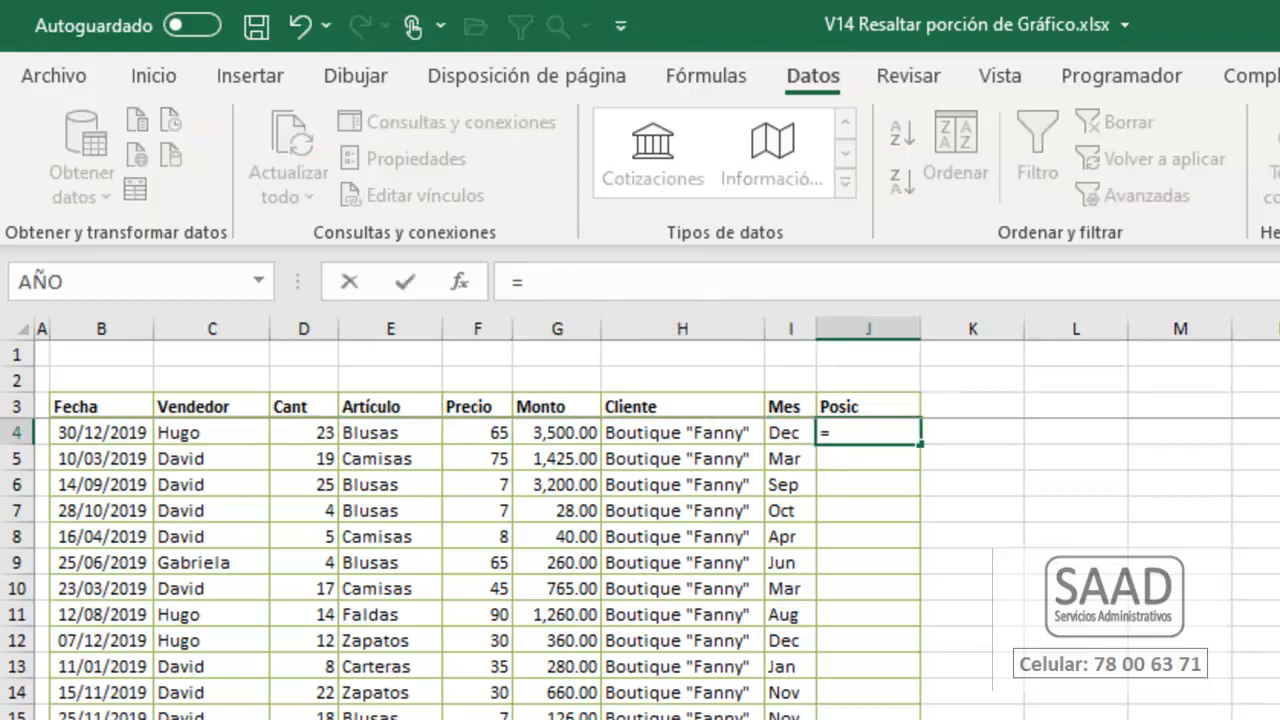
text(bus)
key(Down)
key(Down)
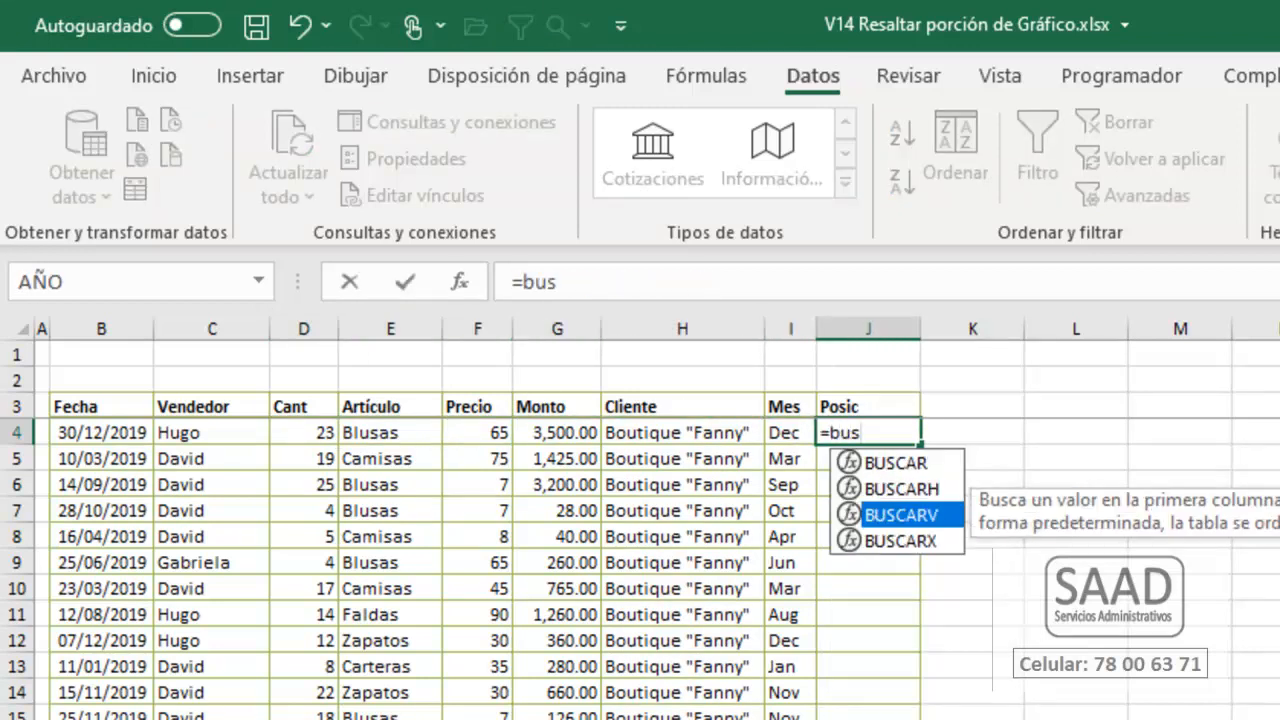
key(Tab)
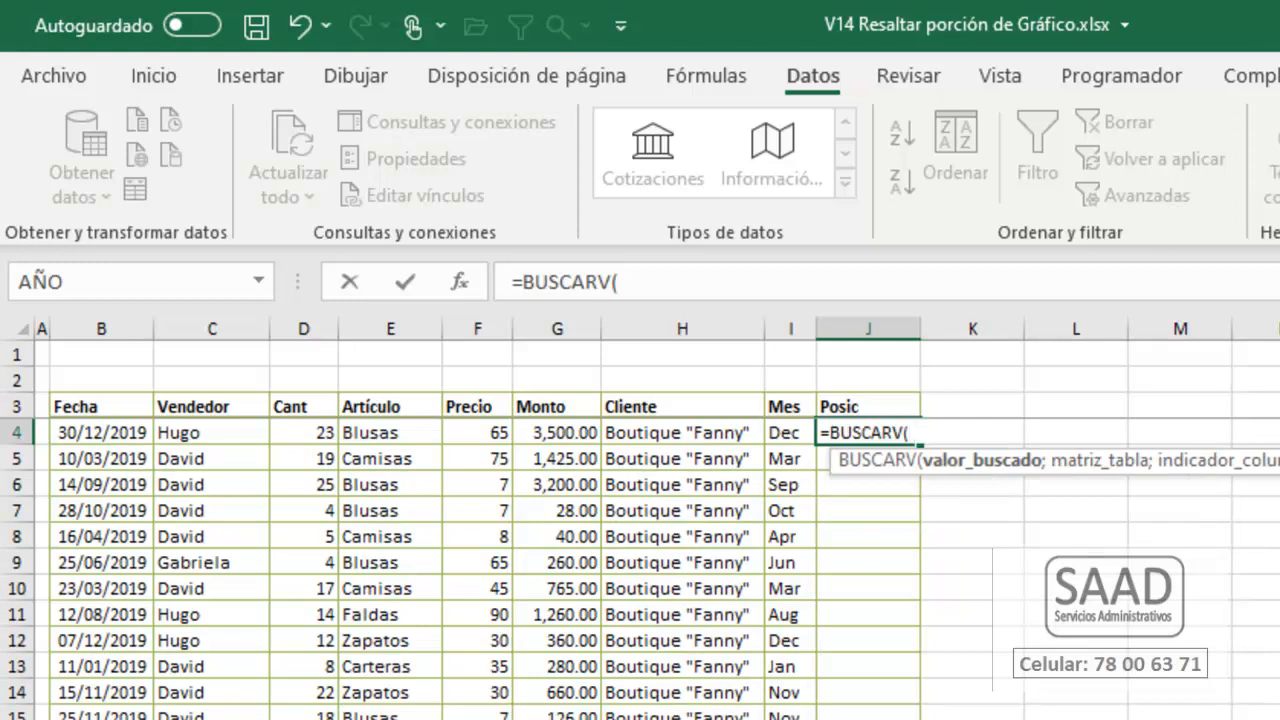
text(C4 )
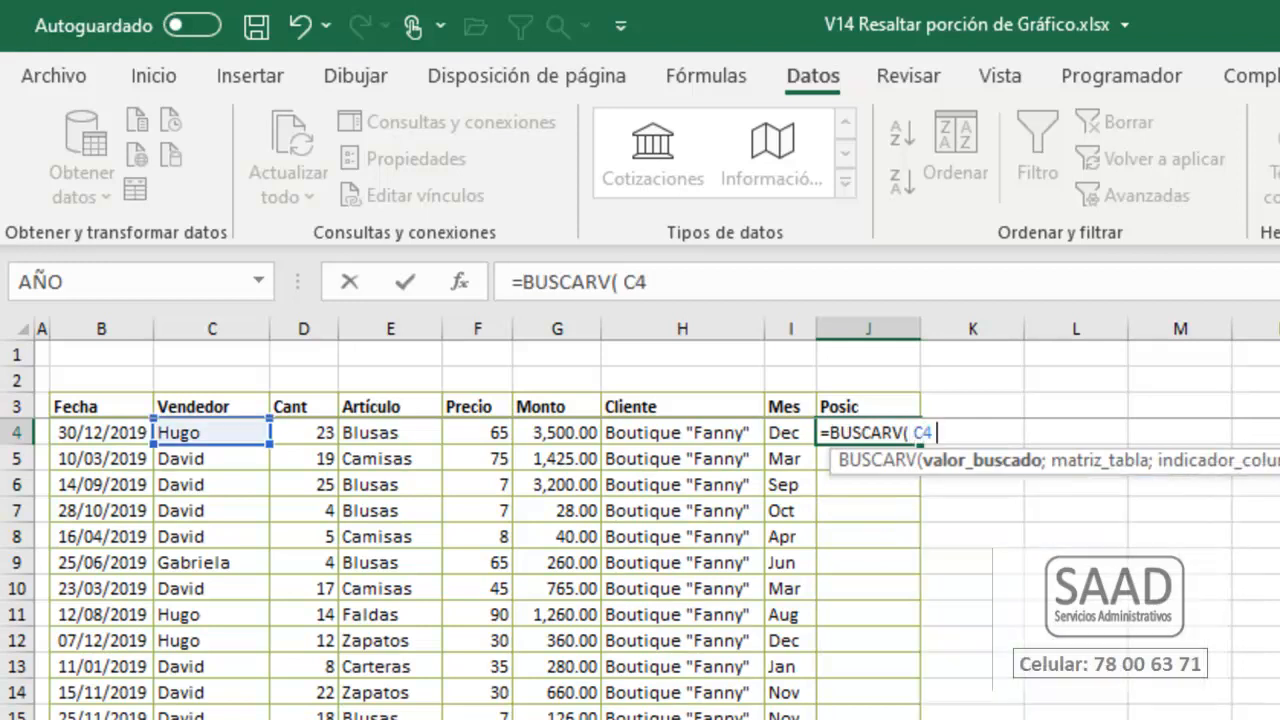
text(; ta)
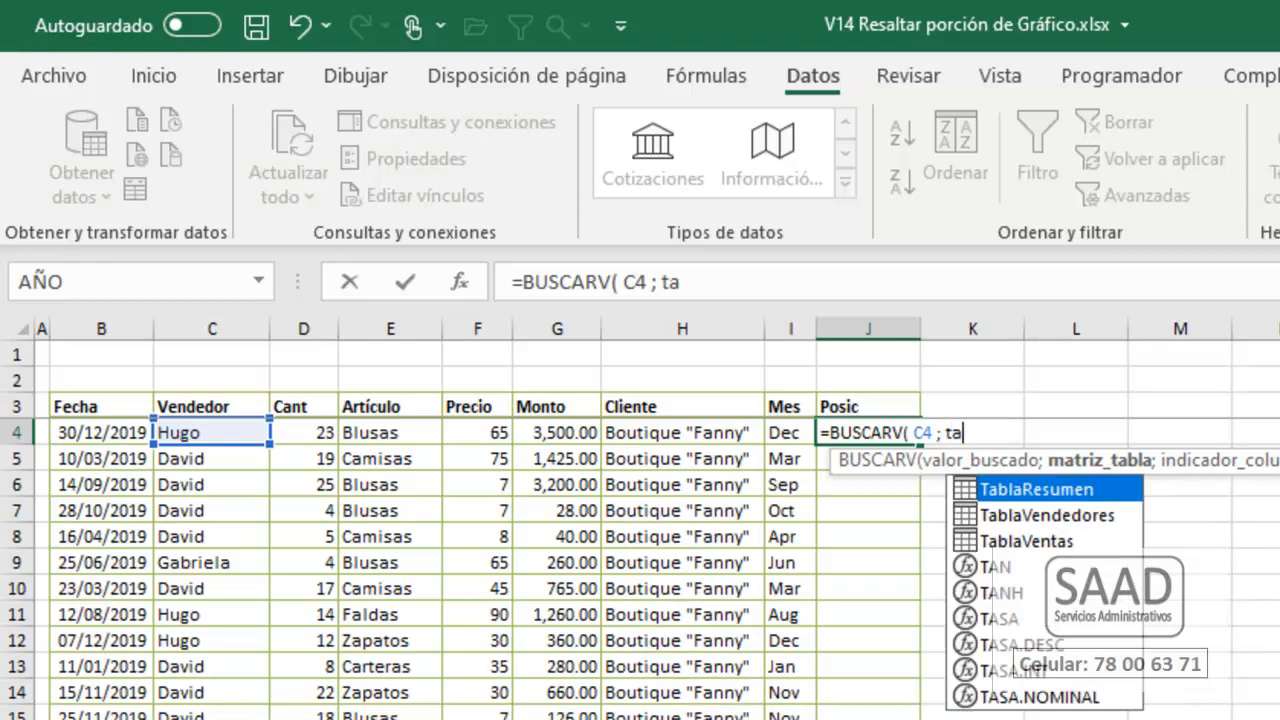
key(Down)
key(Tab)
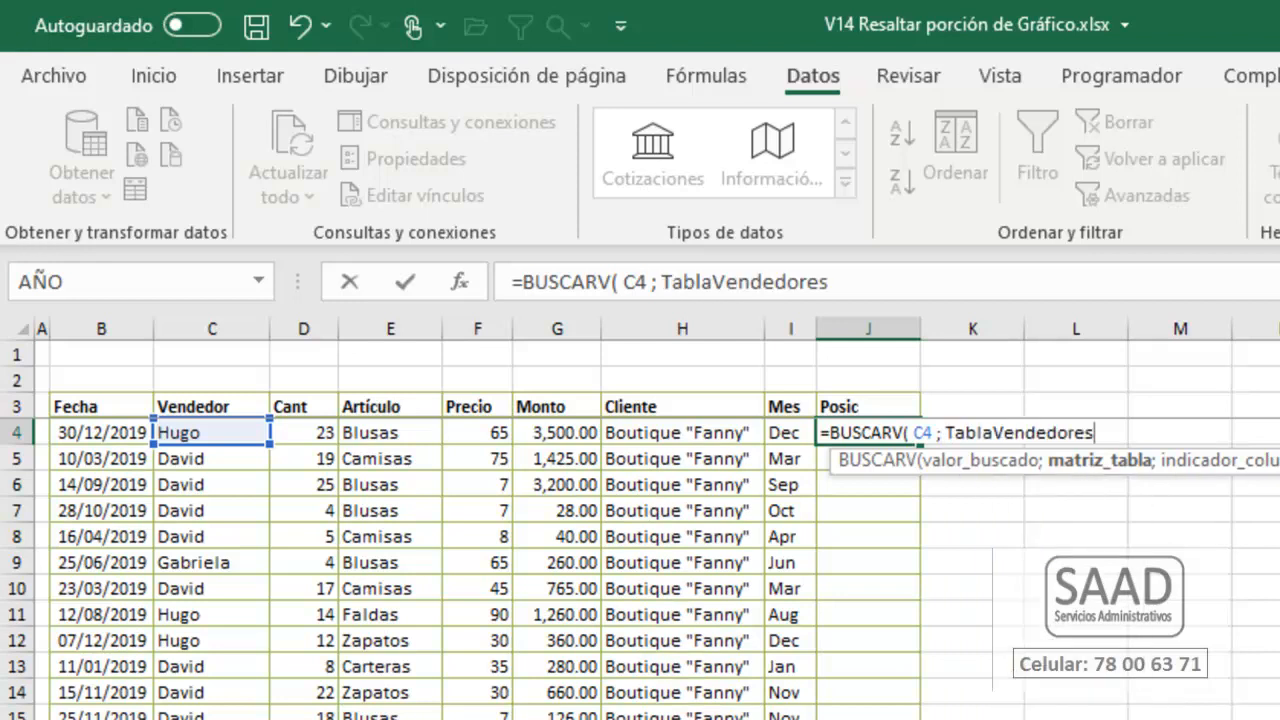
text(; )
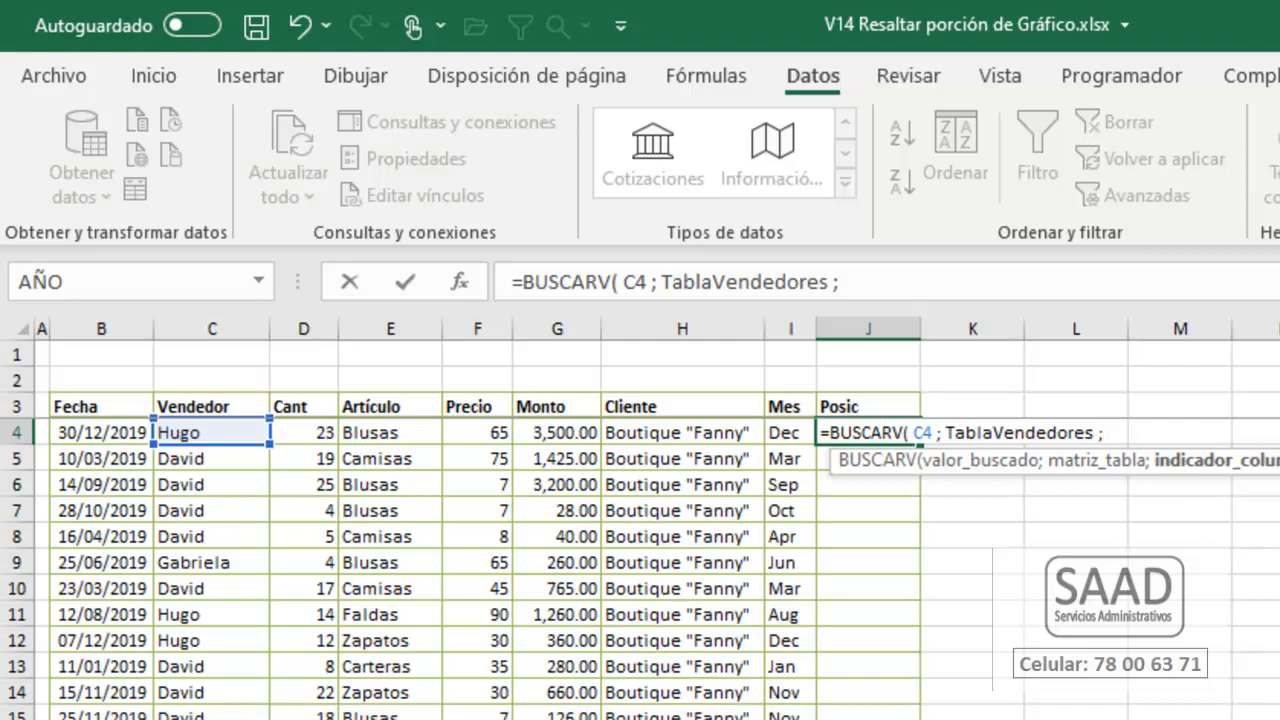
text(2 ; fa)
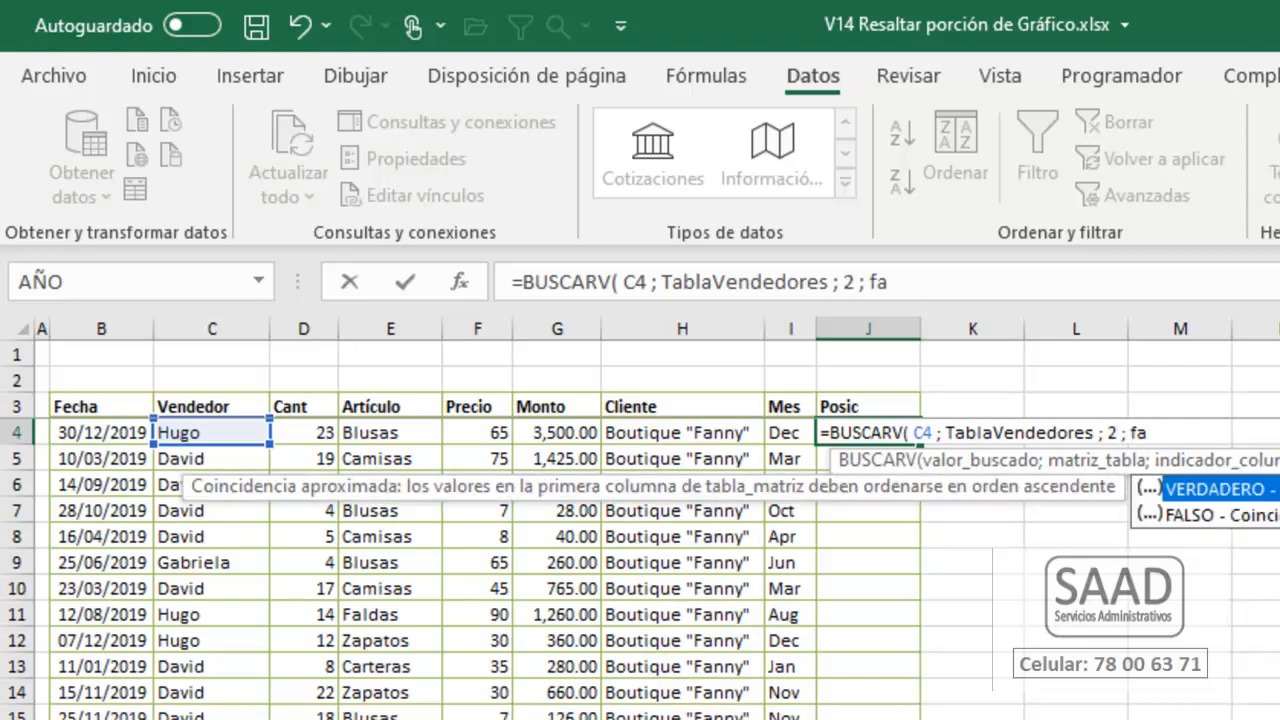
key(Down)
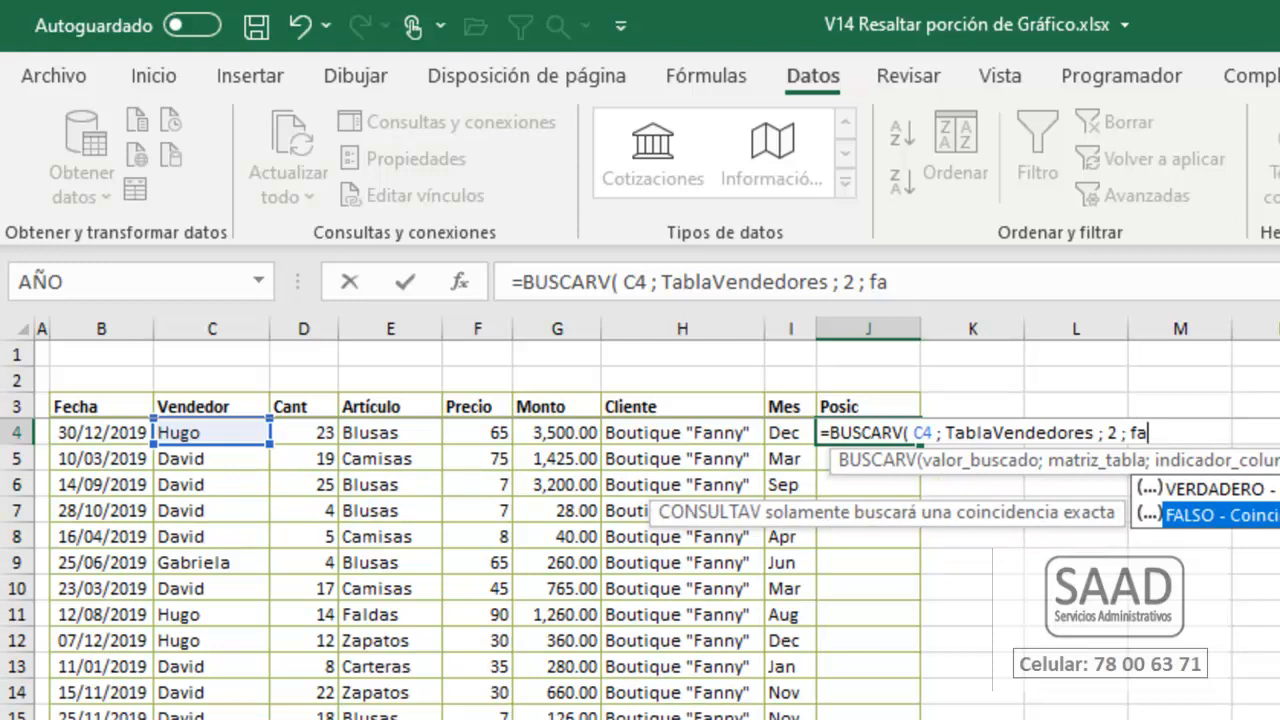
key(Tab)
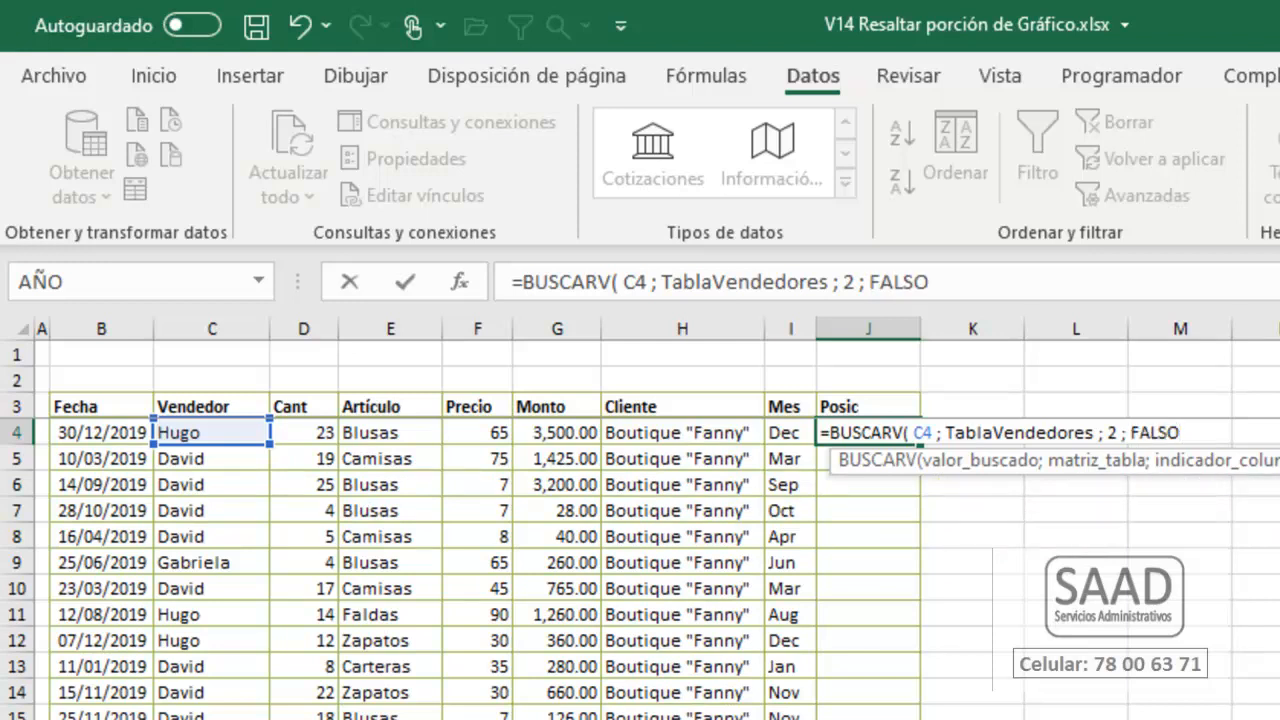
text())
key(Return)
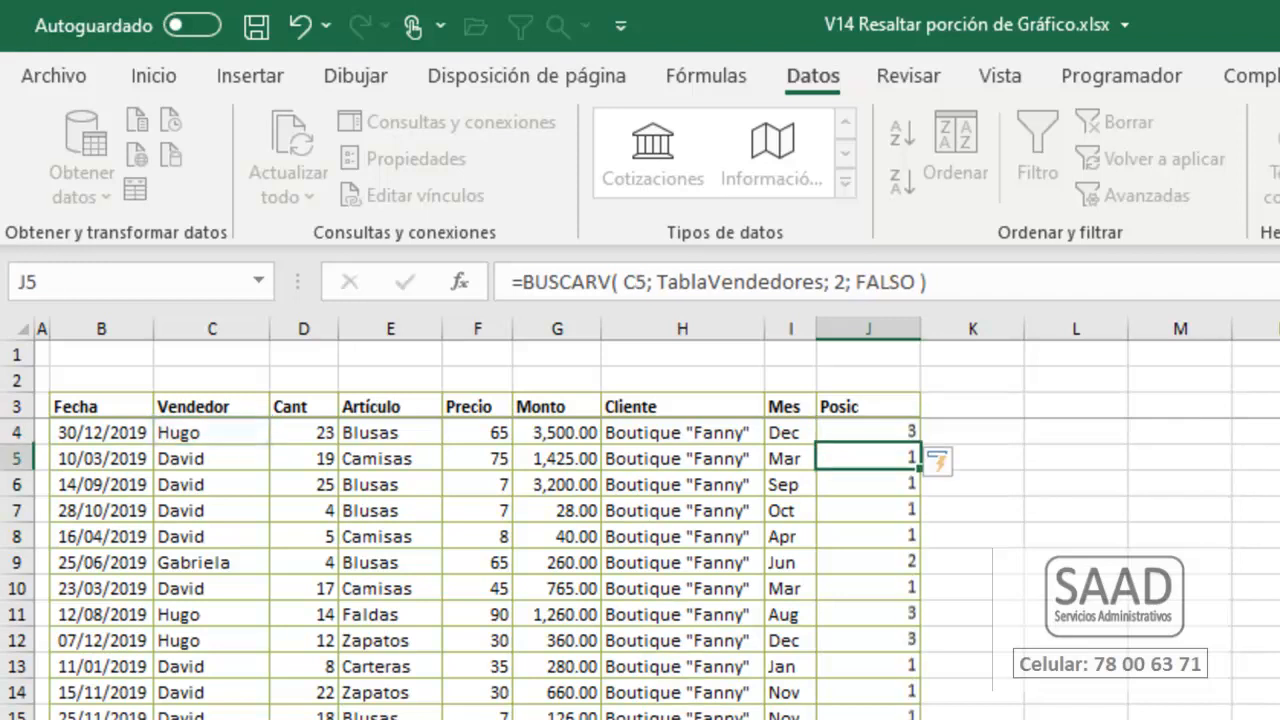
Step: Examine the Posic values against the Vendedor entries over the first rows of the sales table
key(Down)
key(Down)
key(Down)
key(Down)
key(Down)
key(Down)
key(Down)
key(Down)
key(Down)
key(Down)
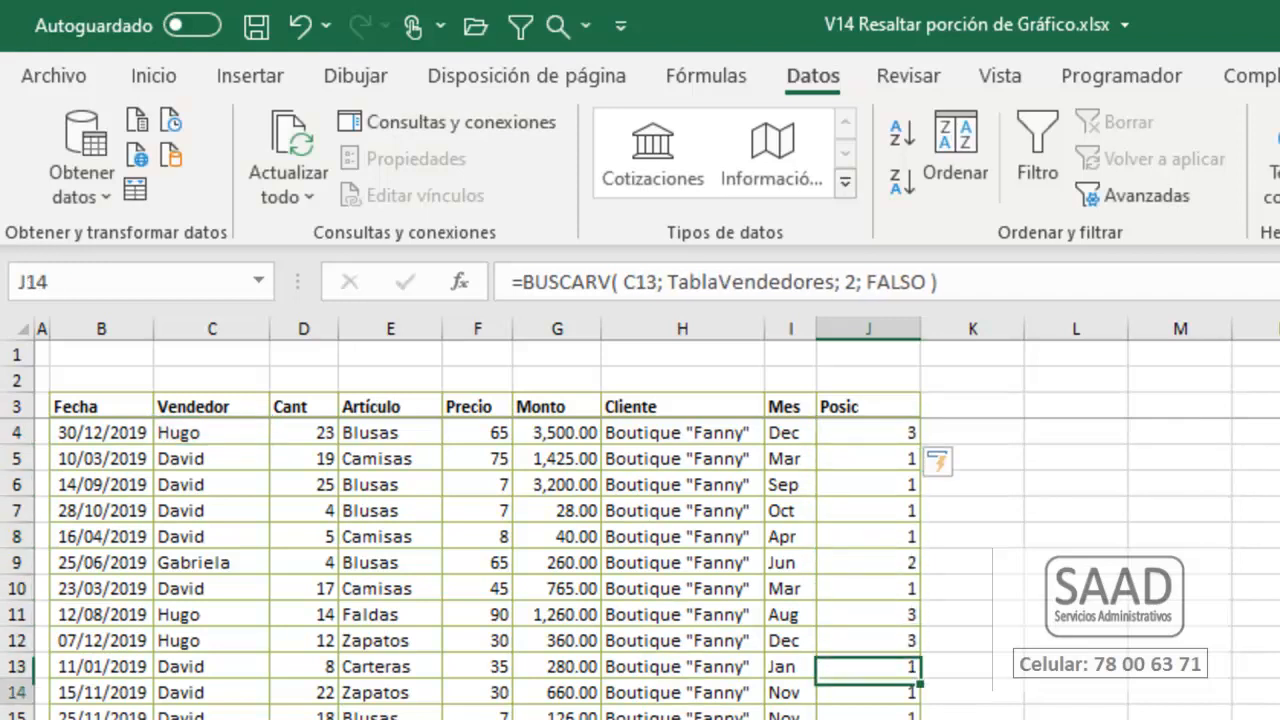
key(Left)
key(Left)
key(Left)
key(Left)
key(Left)
key(Left)
key(Left)
key(Up)
key(Up)
key(Up)
key(Up)
key(Up)
key(Up)
key(Up)
key(Up)
key(Up)
key(Up)
key(Up)
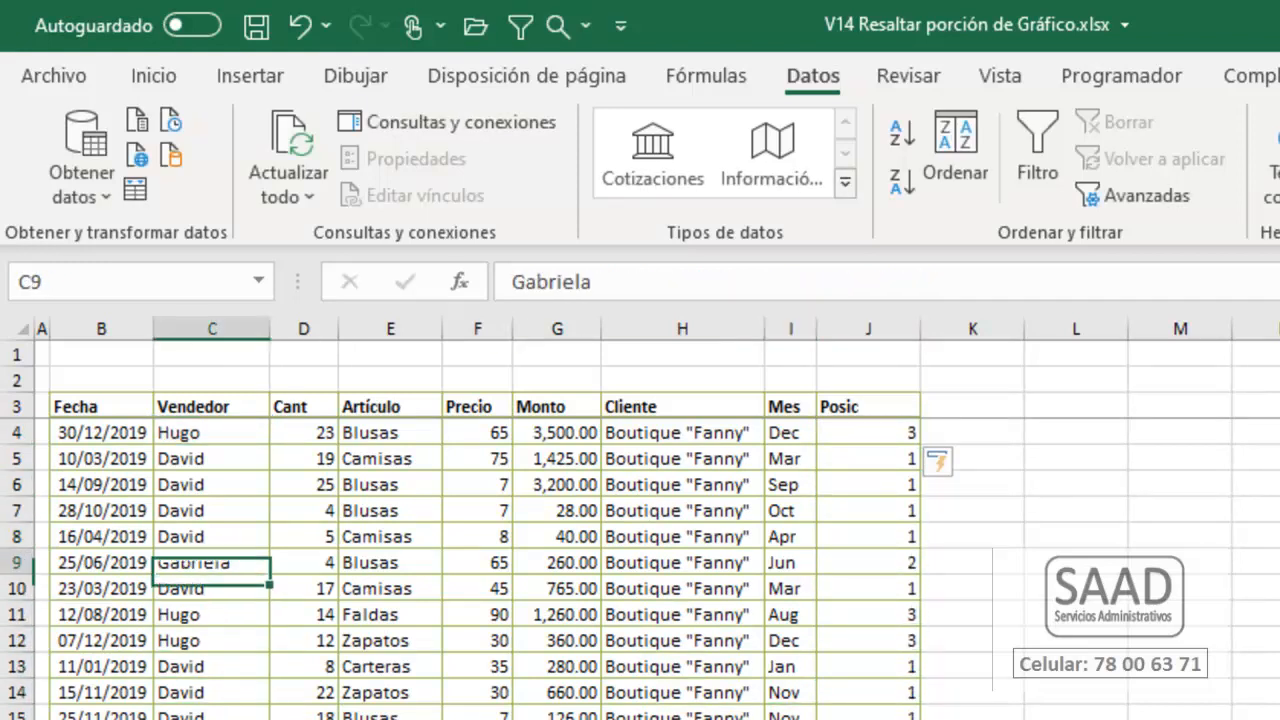
key(Right)
key(Right)
key(Right)
key(Right)
key(Right)
key(Right)
key(Right)
key(Left)
key(Left)
key(Left)
key(Left)
key(Left)
key(Left)
key(Left)
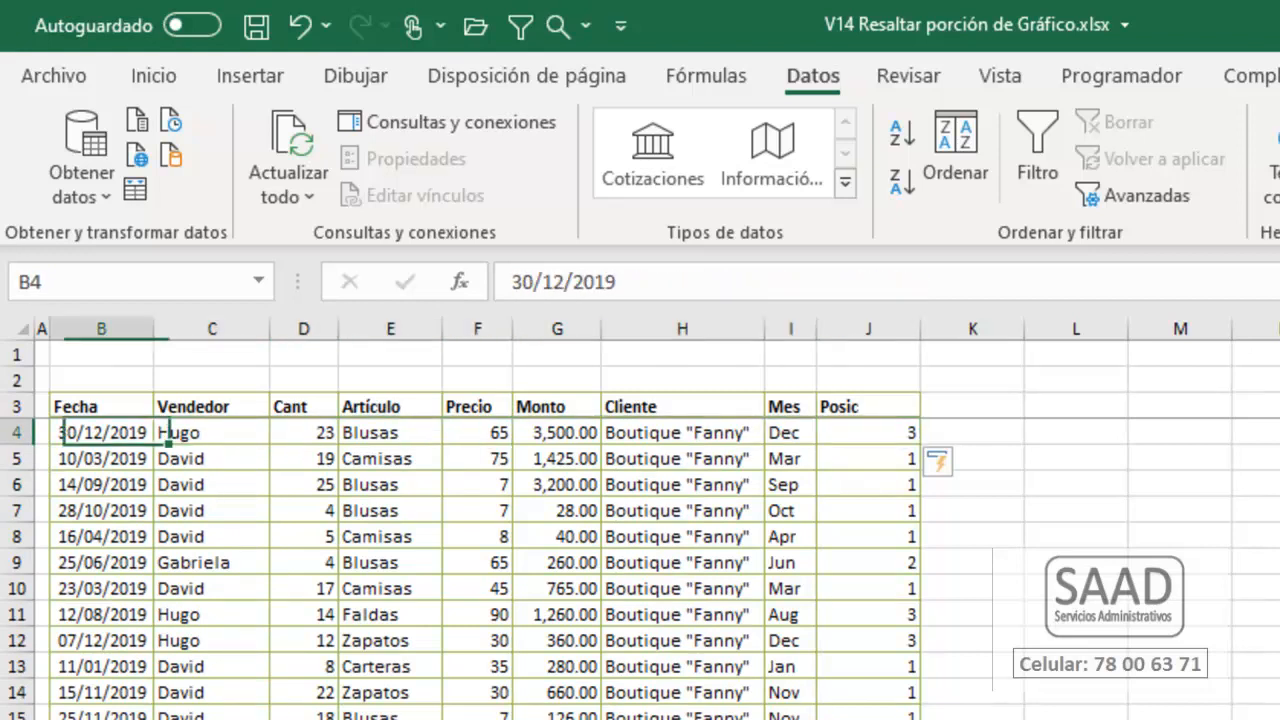
Step: Test the Posic lookup by changing the seller in C4 to the fifth seller, check J4, and undo the change
text(Mario)
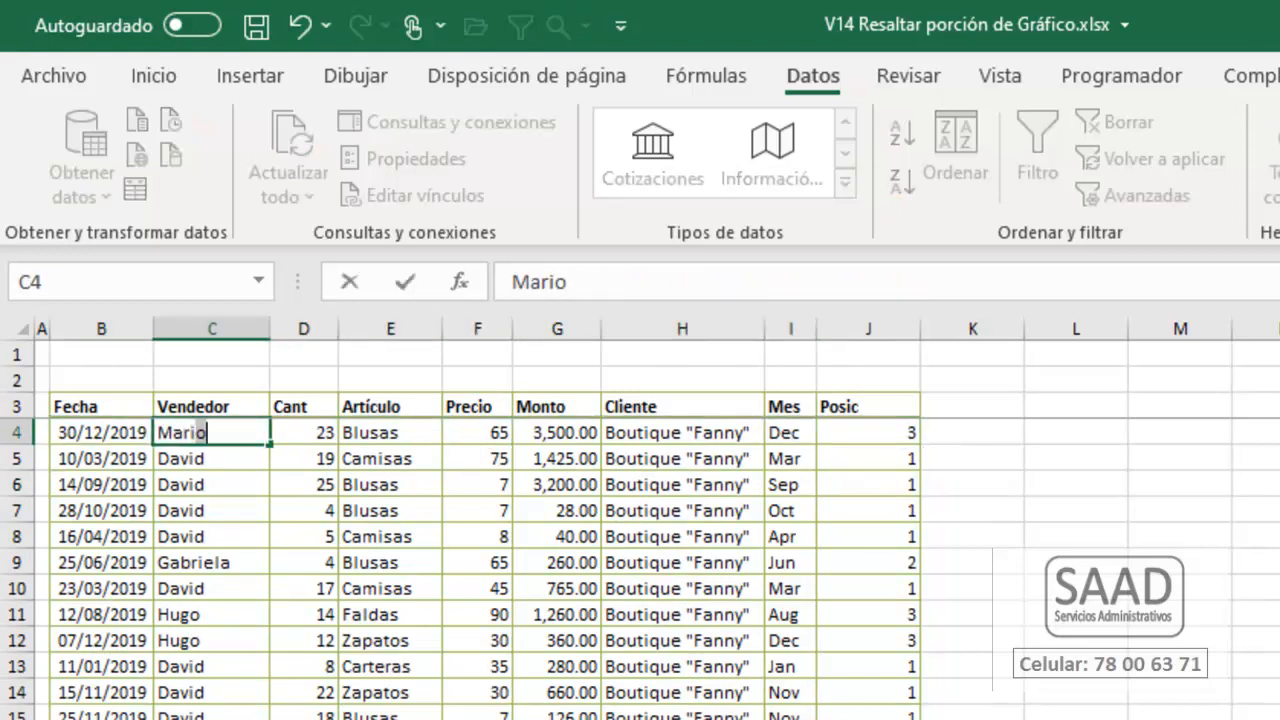
key(Return)
key(Right)
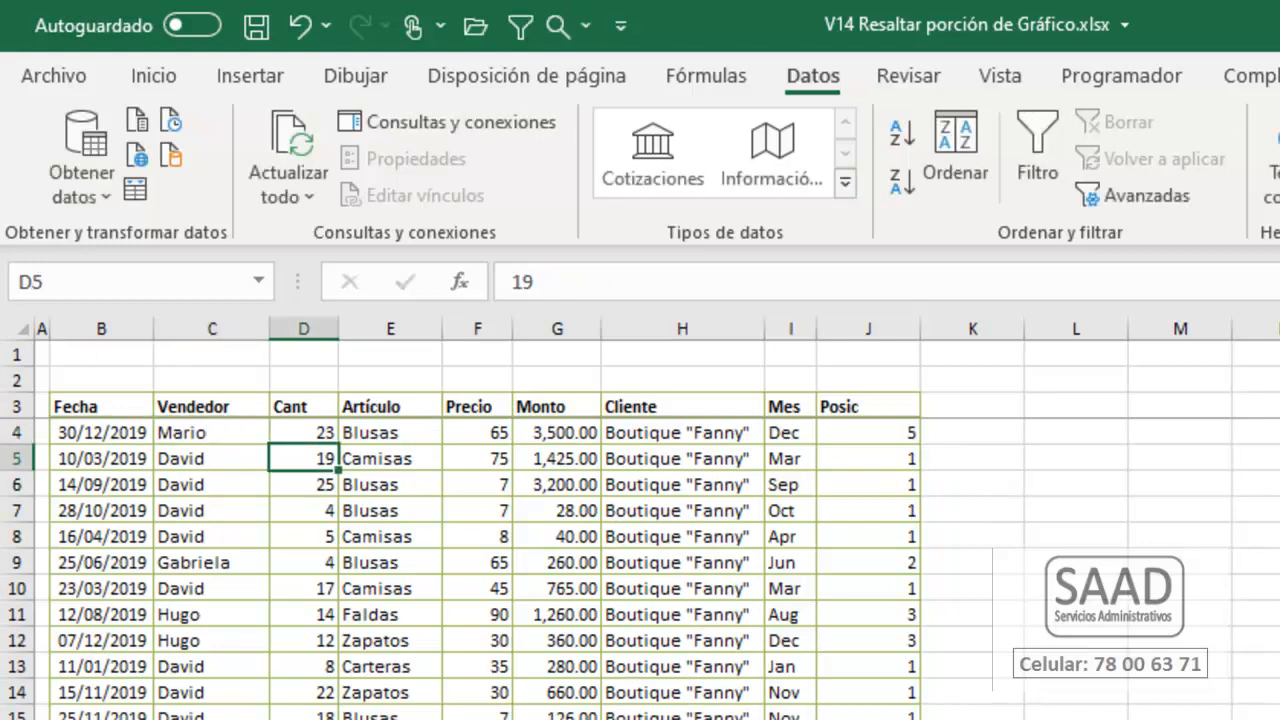
key(Right)
key(Up)
key(Right)
key(Right)
key(Right)
key(Right)
key(Right)
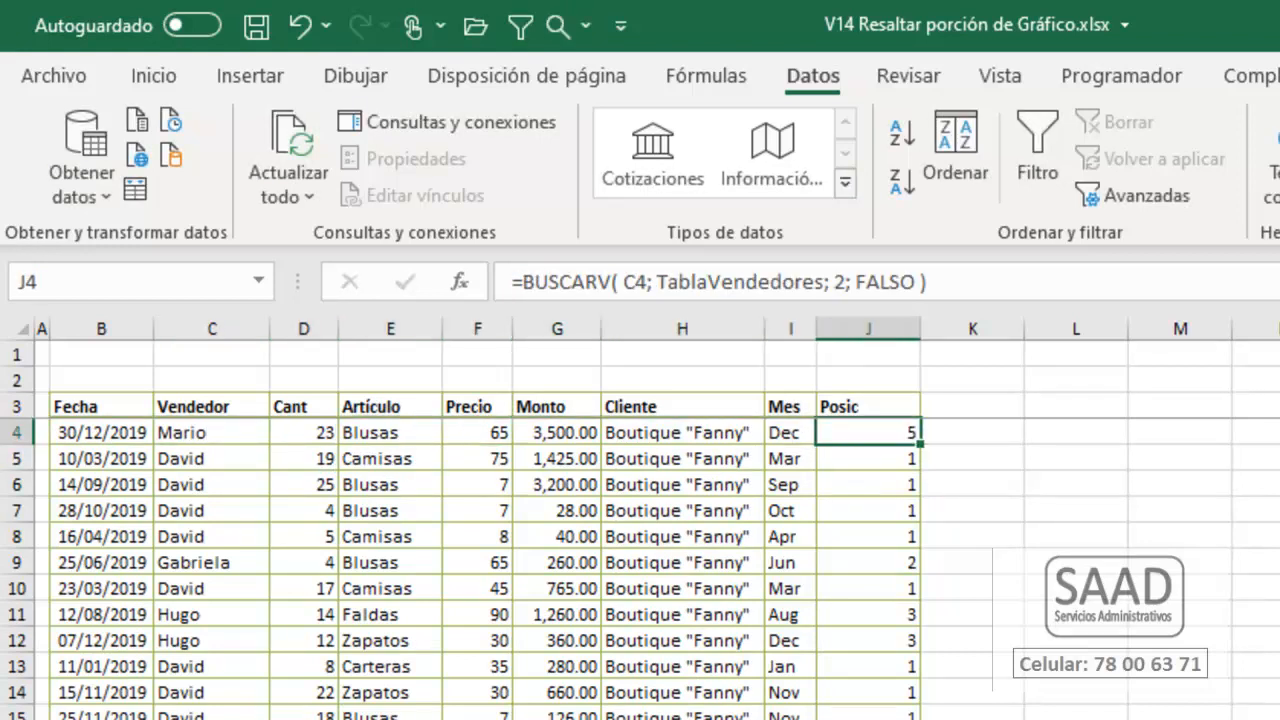
key(ctrl+z)
Step: Set the width of the Posic column to 5
key(Up)
key(Right)
key(Right)
key(Right)
key(Right)
key(Right)
key(Right)
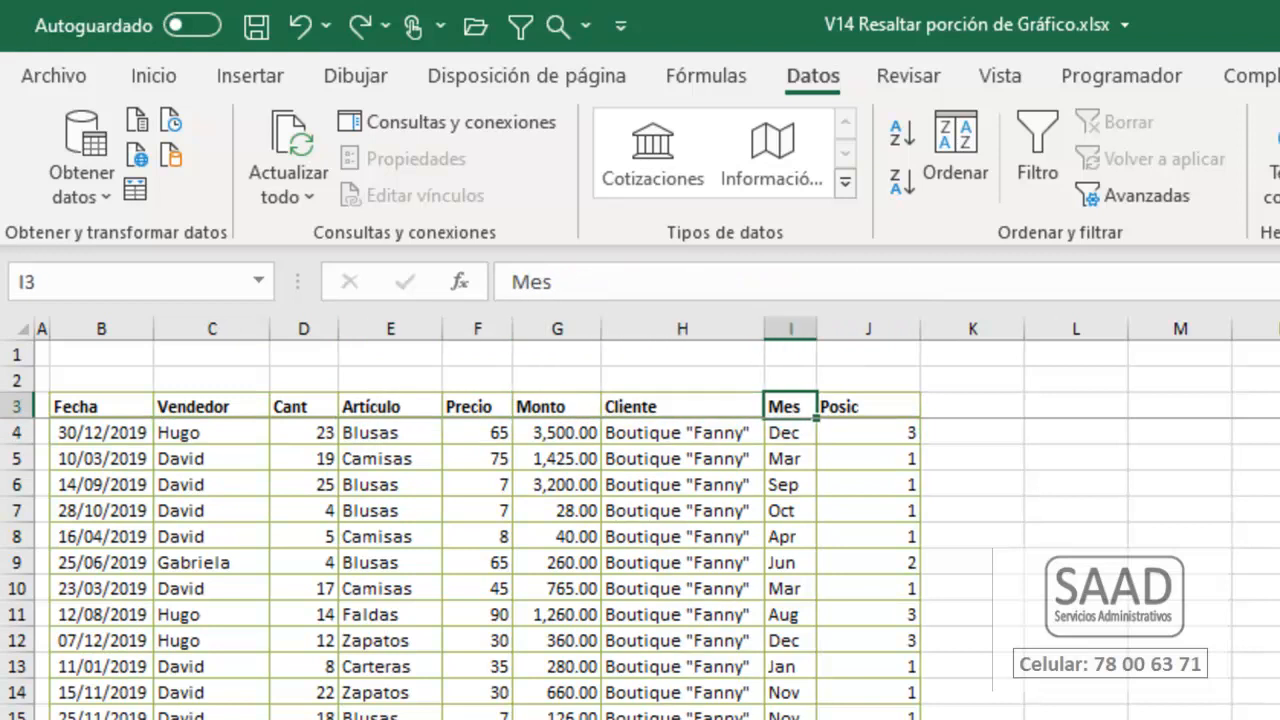
key(Right)
key(alt+o)
text(ca5)
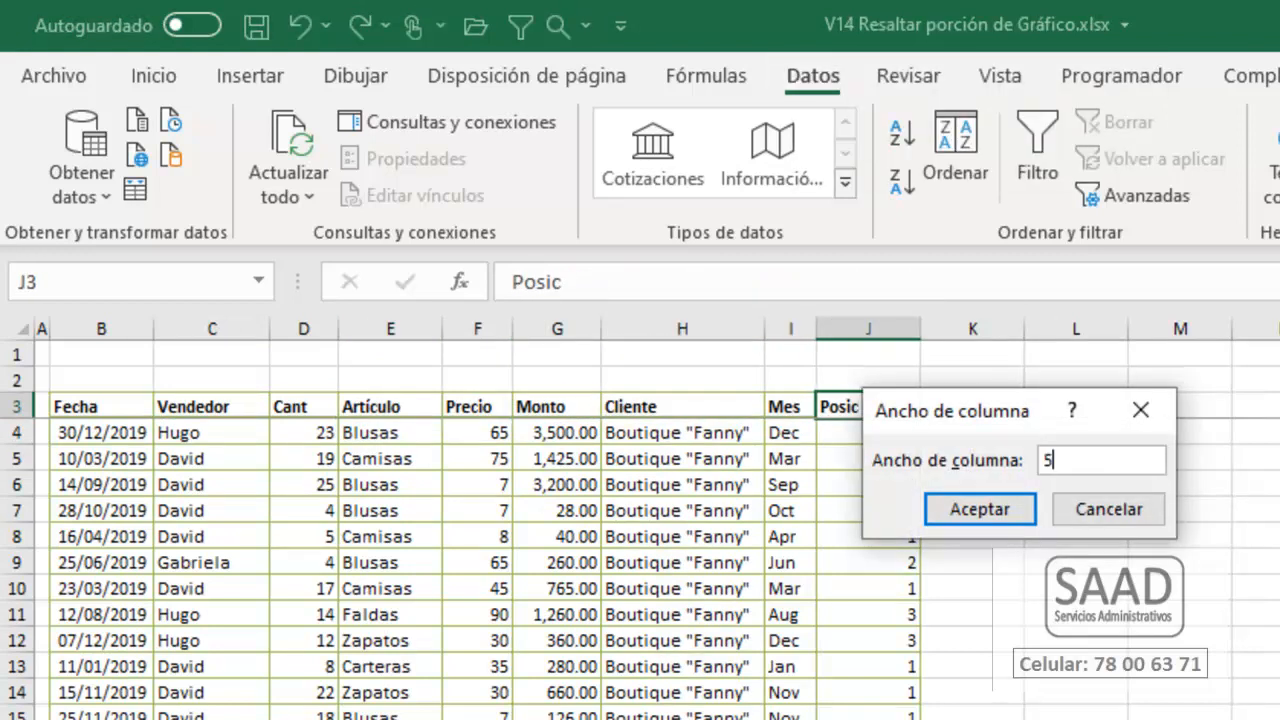
key(Return)
Step: Add a Segmento column to the sales table by entering the header in K3
key(Right)
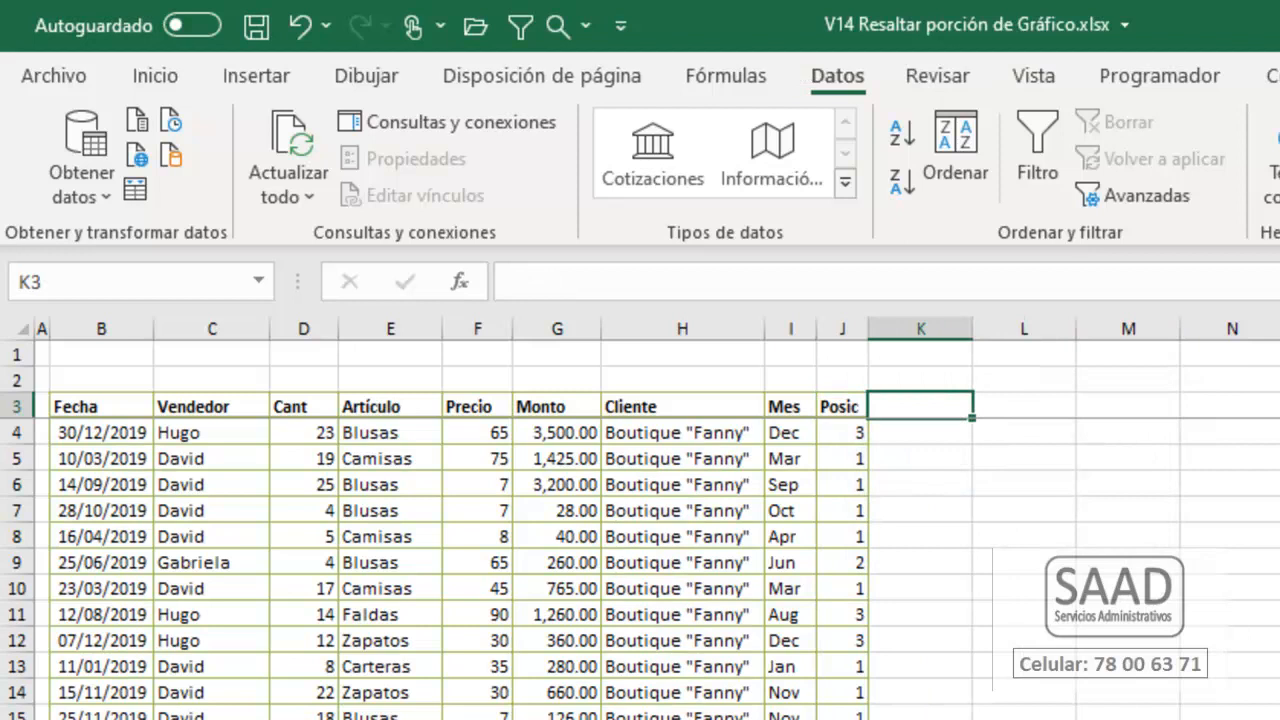
text(Seg)
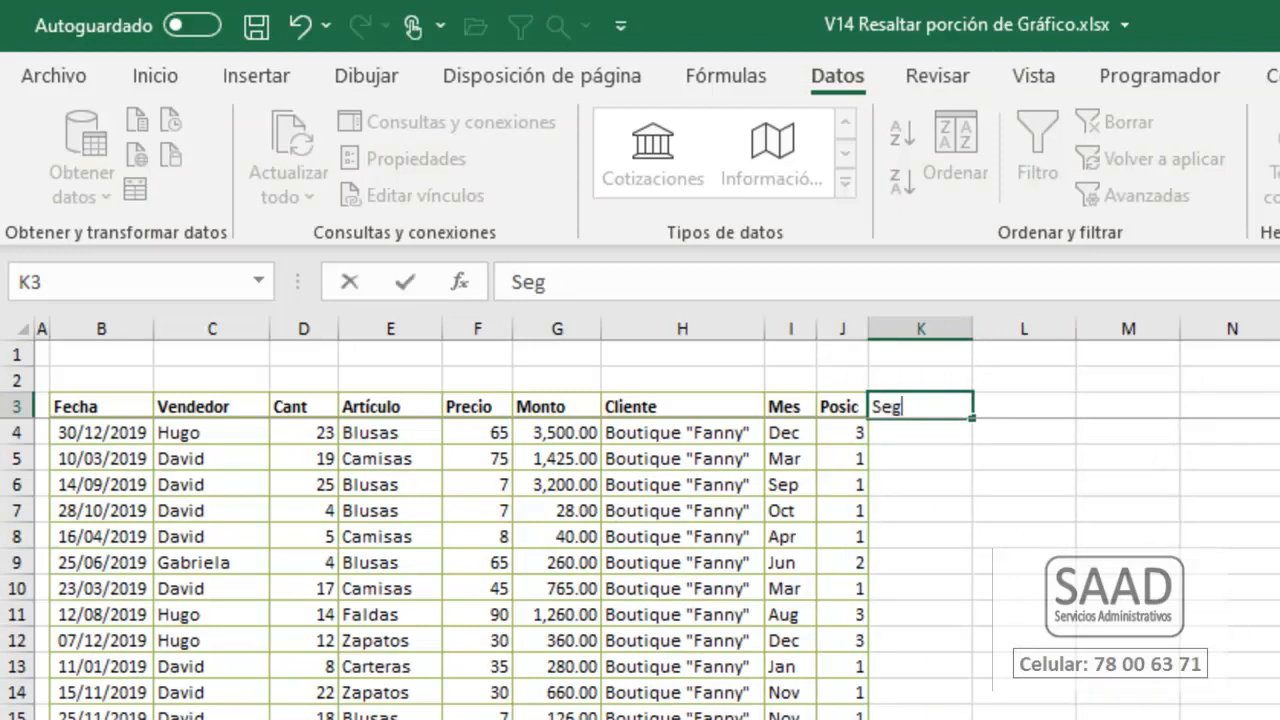
text(mento)
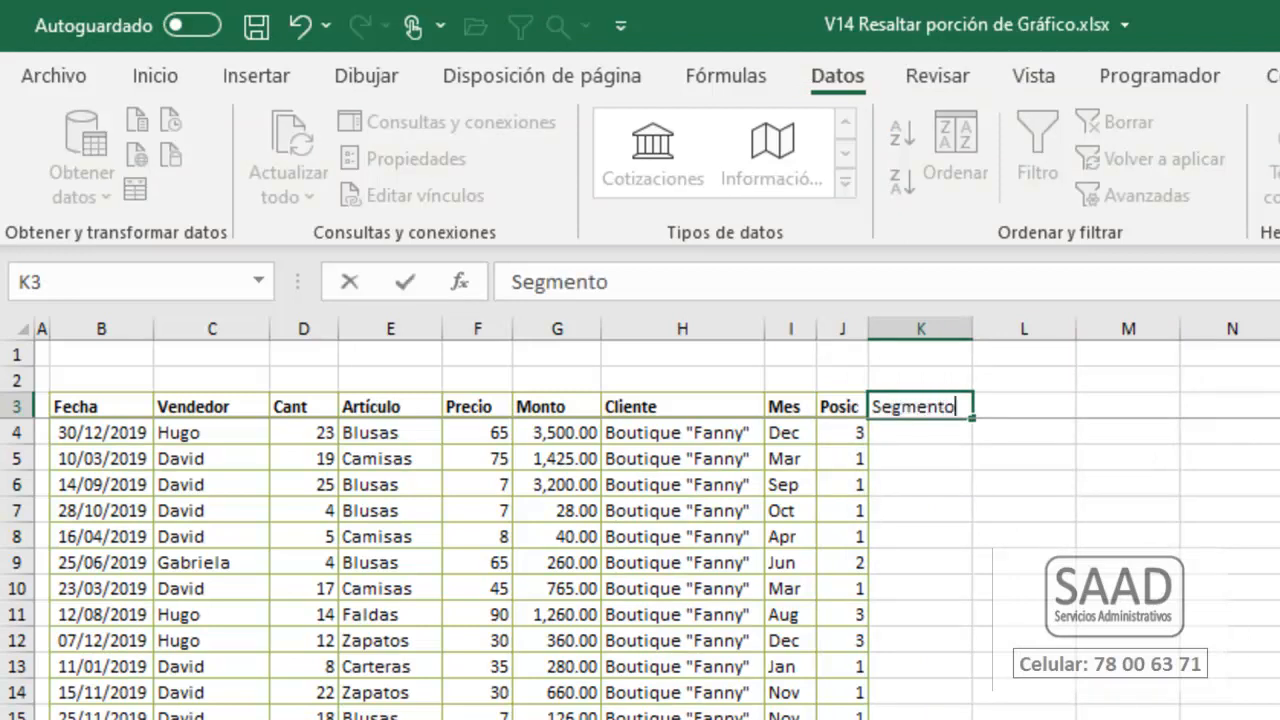
key(Return)
Step: Check the first sale's Posic and Vendedor cells, and open the VendSelecc dropdown in G2 on Hoja2
key(Left)
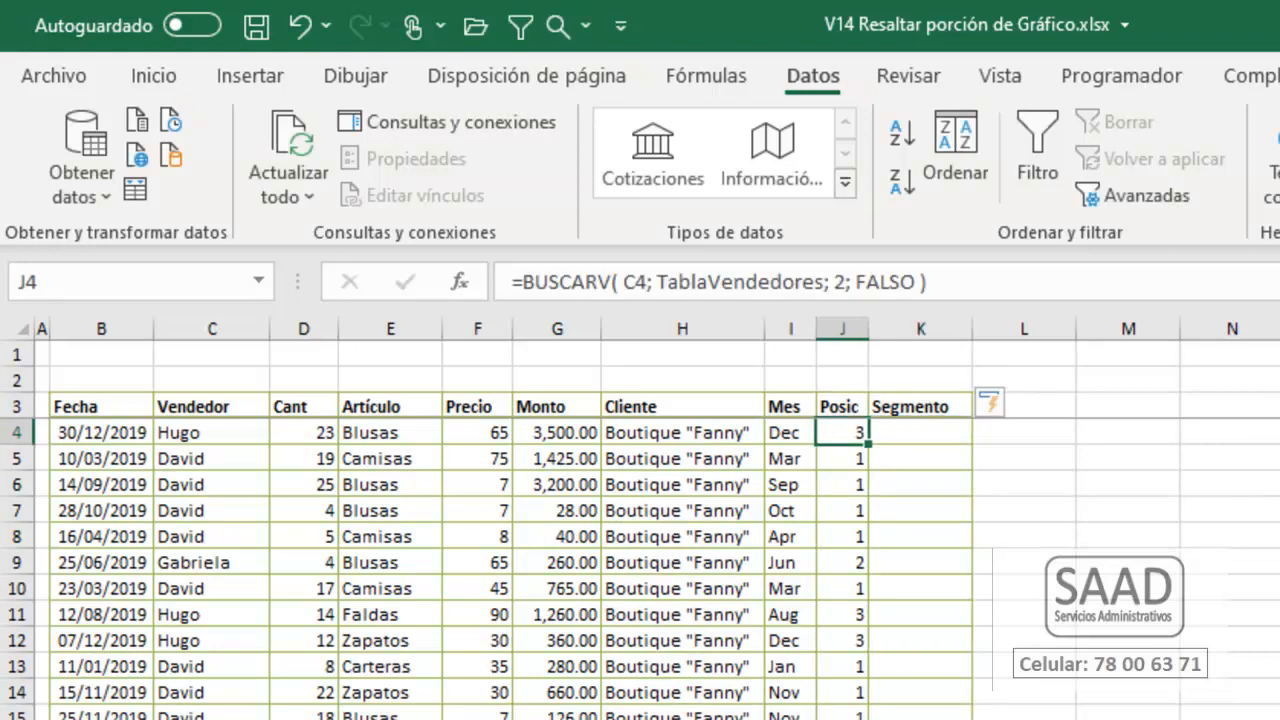
click(242, 437)
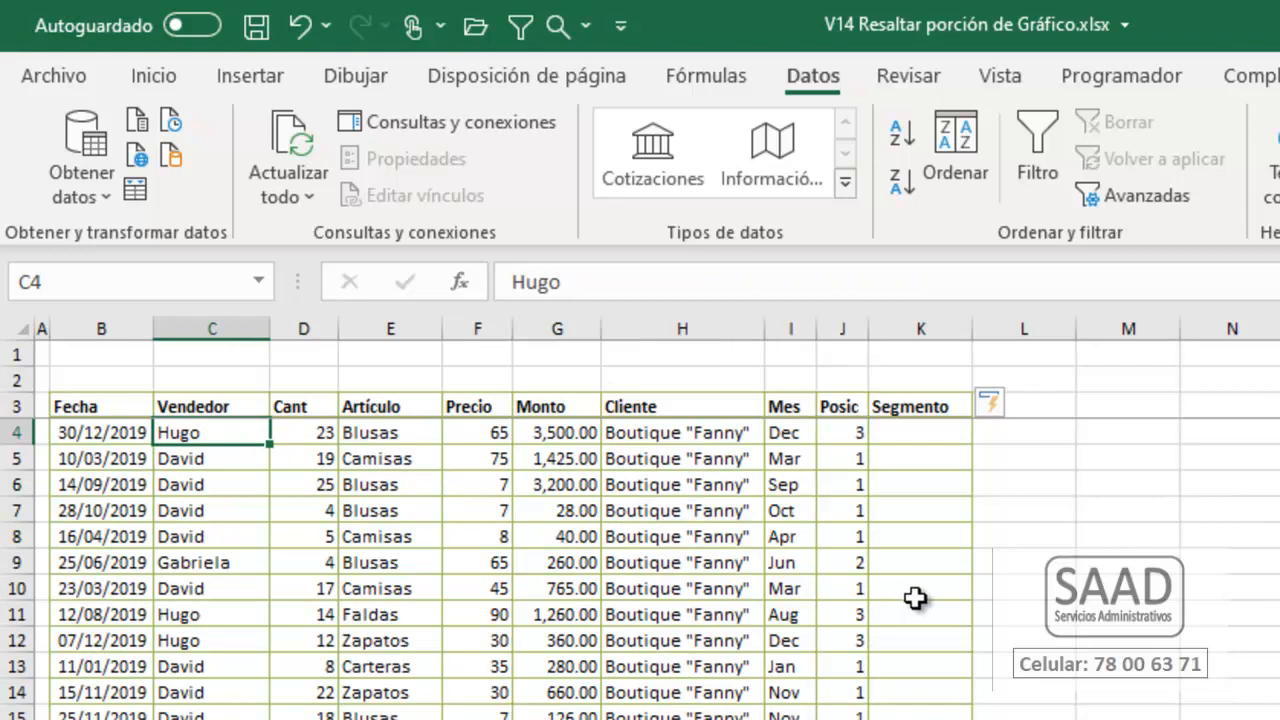
key(ctrl+Page_Down)
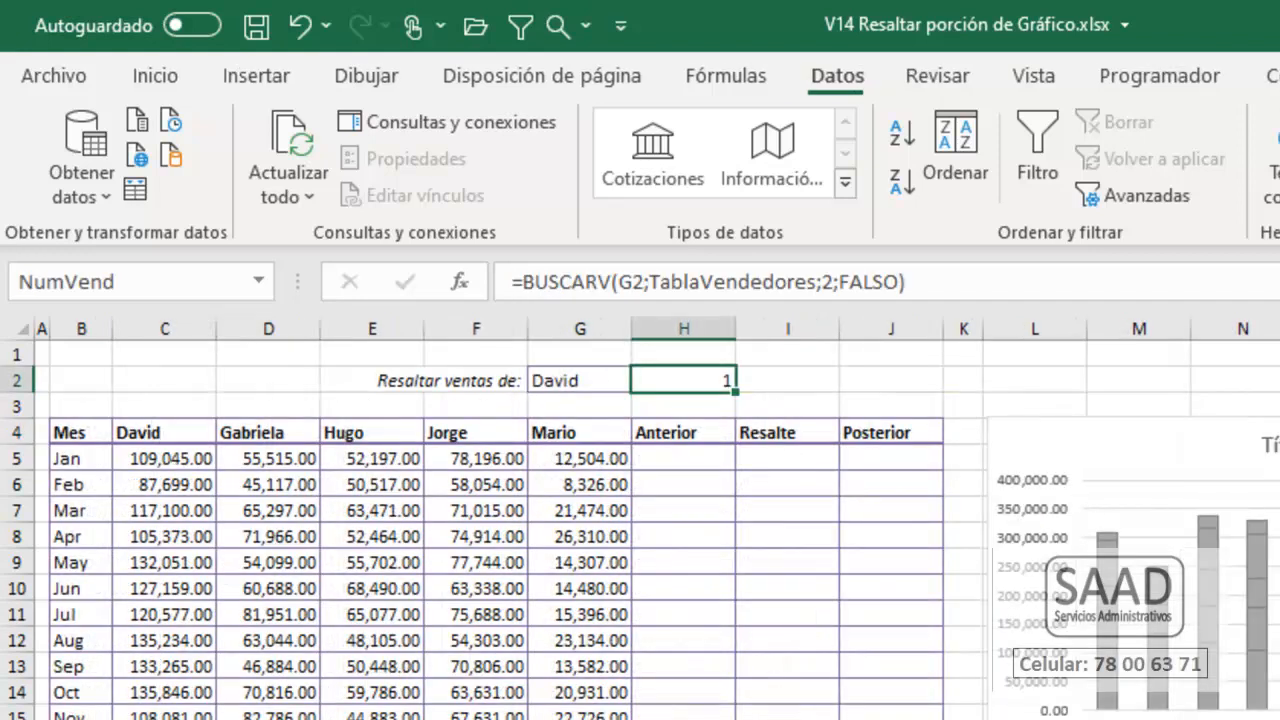
click(622, 381)
click(645, 381)
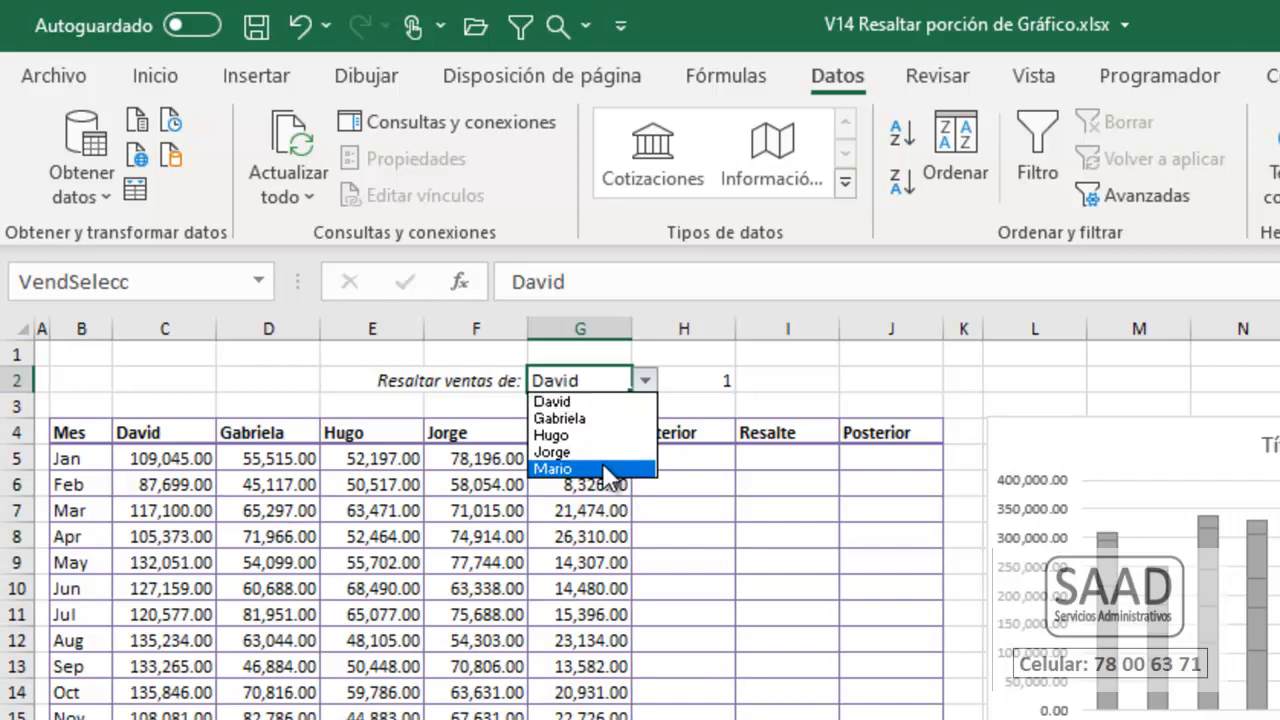
Step: On the preceding sheet, start an SI formula in K4 under Segmento that tests J4<NumVend
click(625, 502)
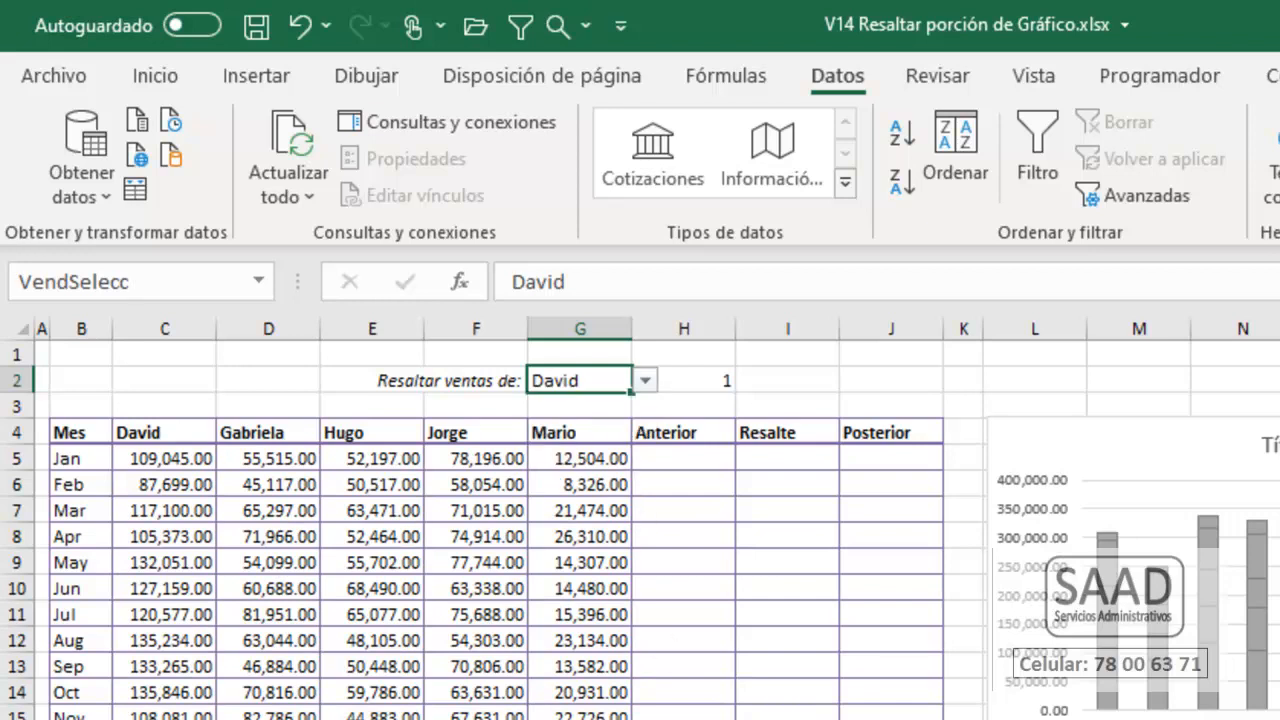
key(ctrl+Page_Up)
key(Right)
key(Right)
key(Right)
key(Right)
key(Right)
key(Right)
key(Right)
key(Right)
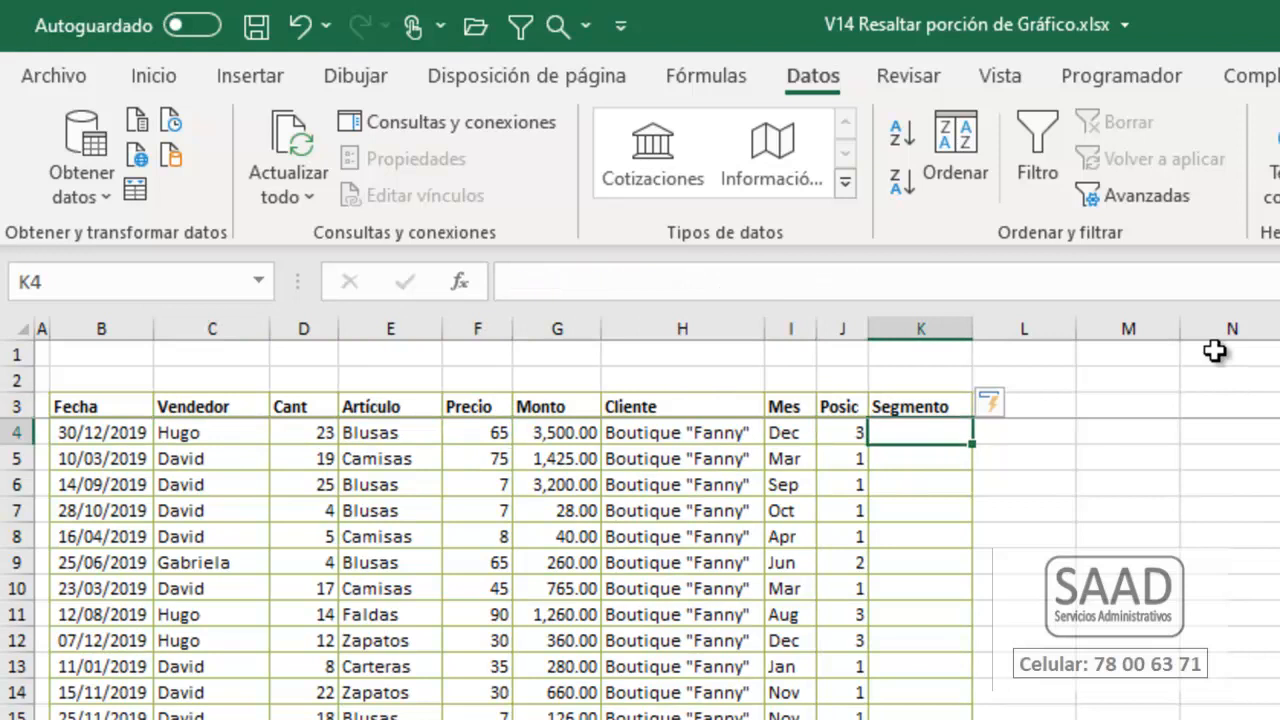
text(=si()
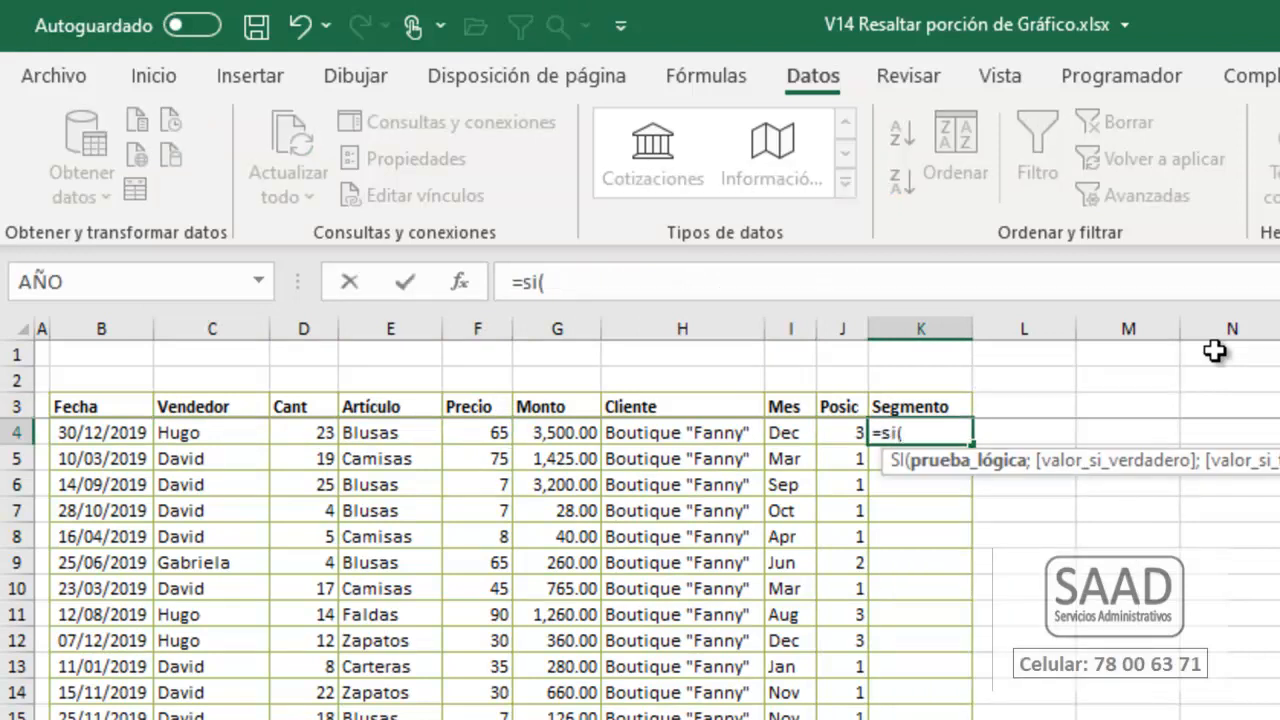
text( J4)
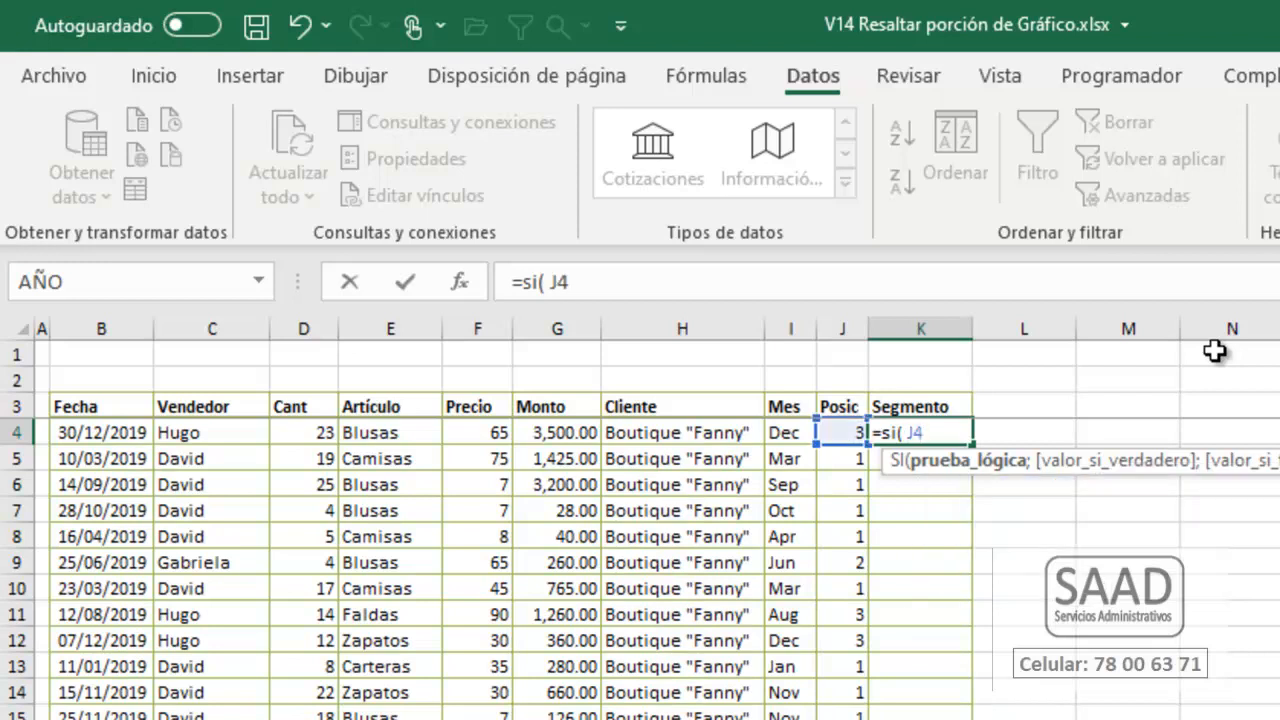
text(<num)
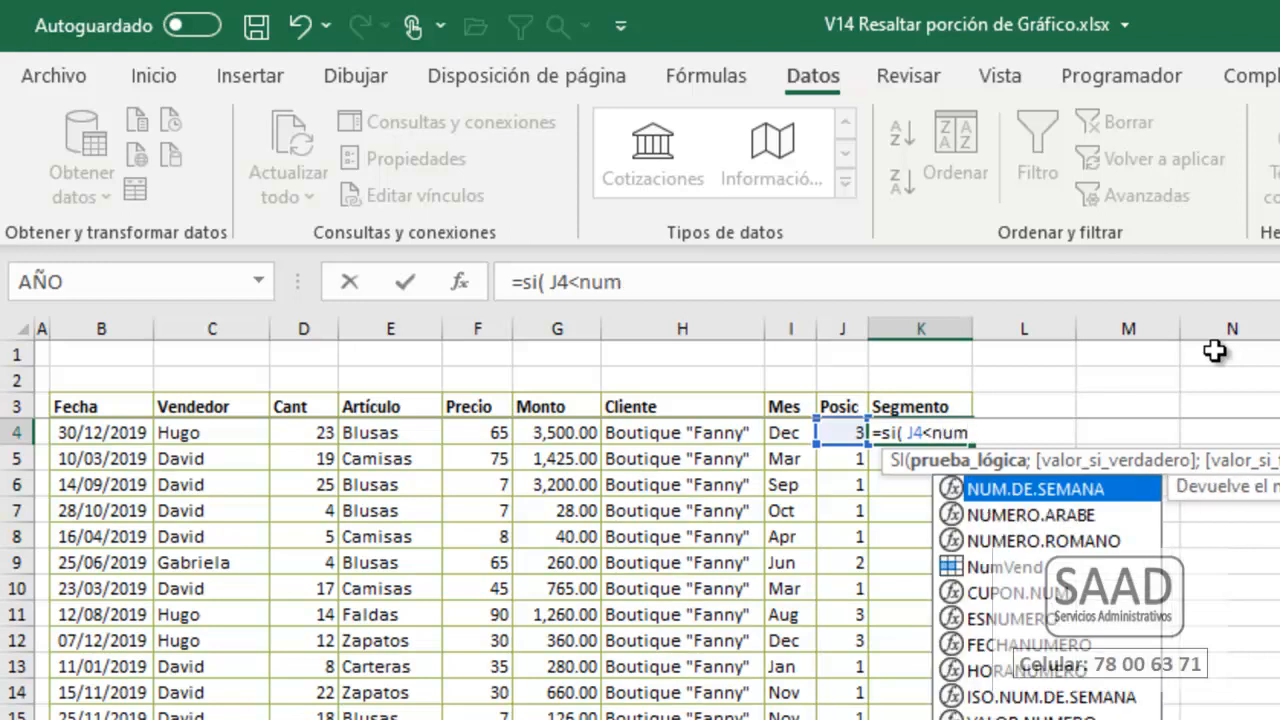
key(Down)
key(Down)
key(Down)
key(Tab)
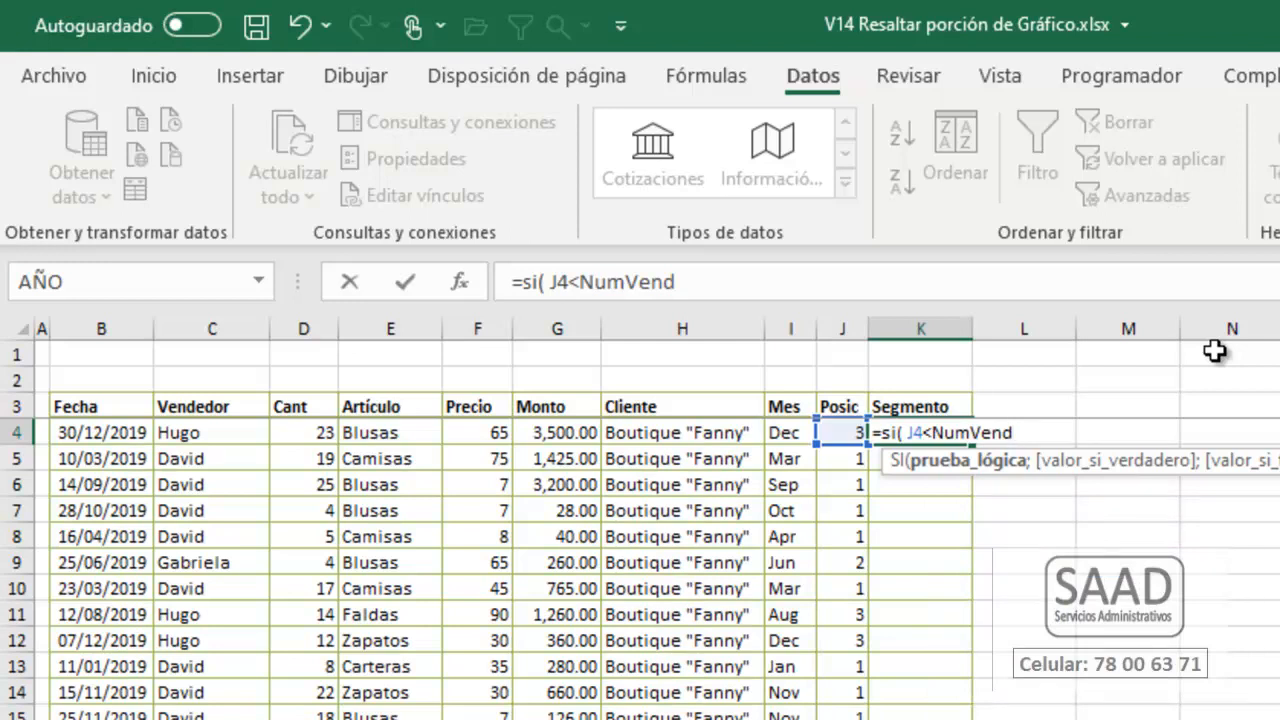
Step: Add "Anterior" as the value if true in the K4 formula, with the separator for the following argument
text(;"Ant)
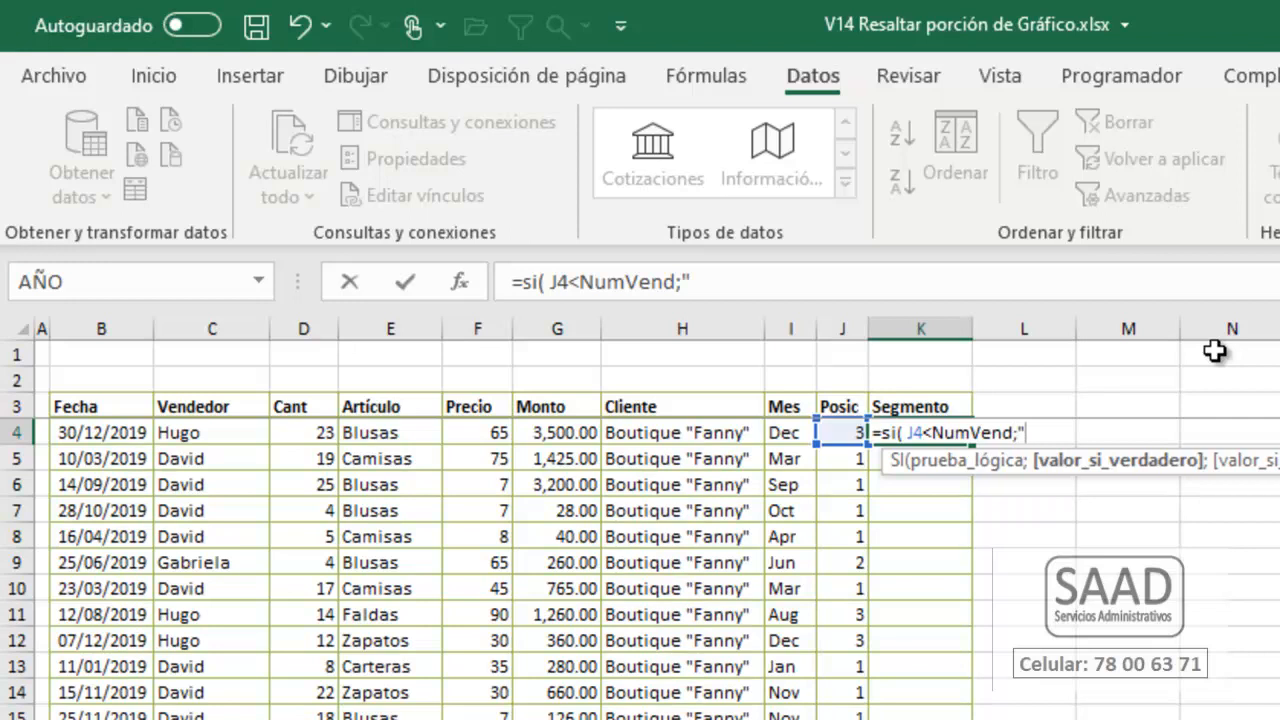
text(erior)
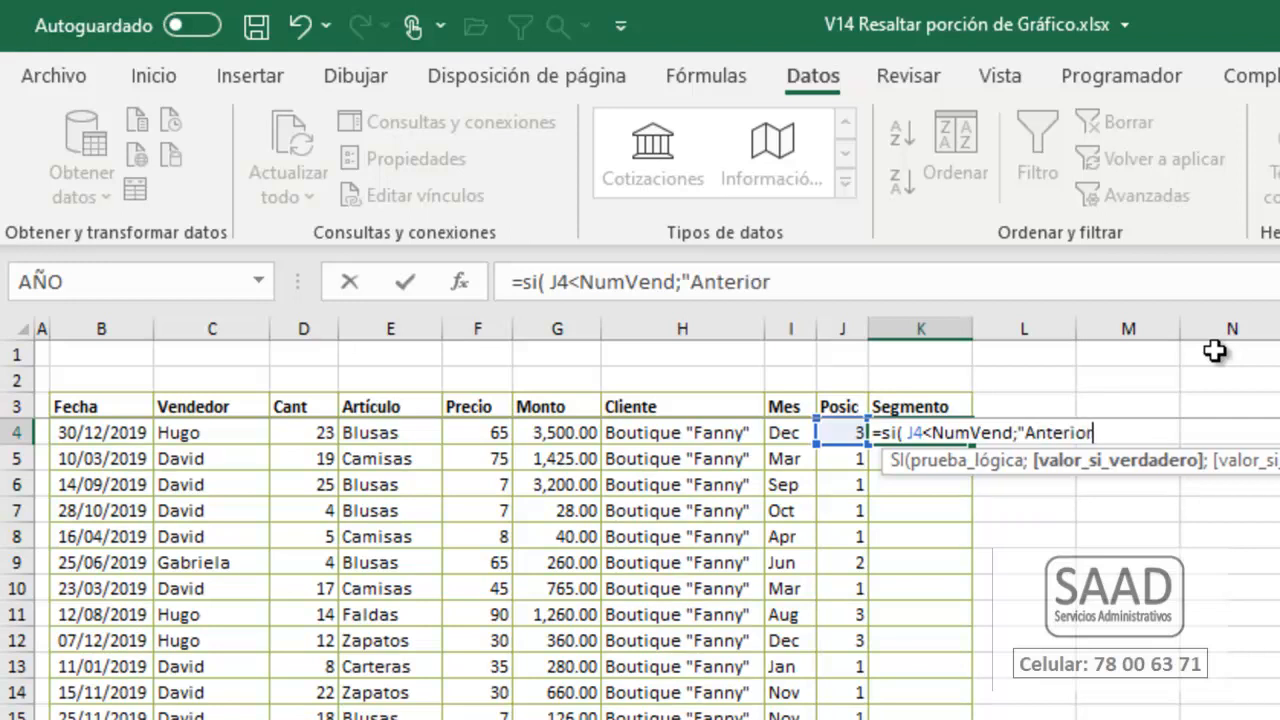
text(";)
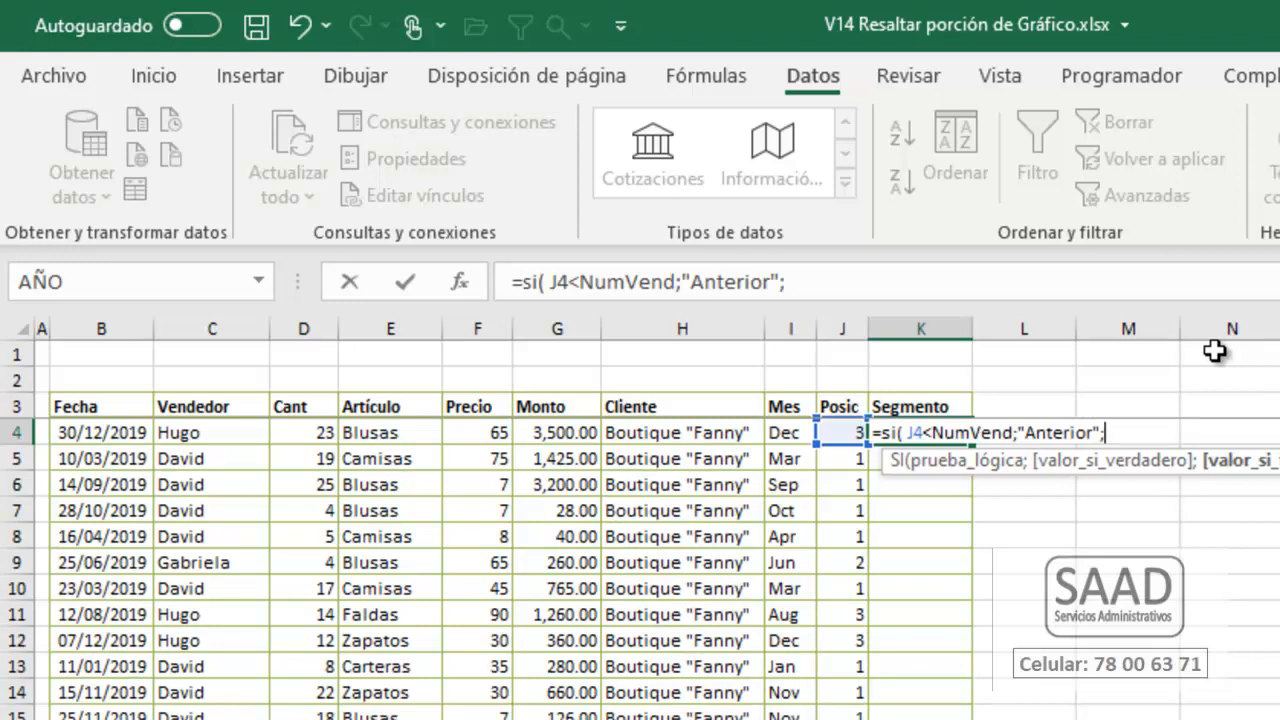
click(1013, 433)
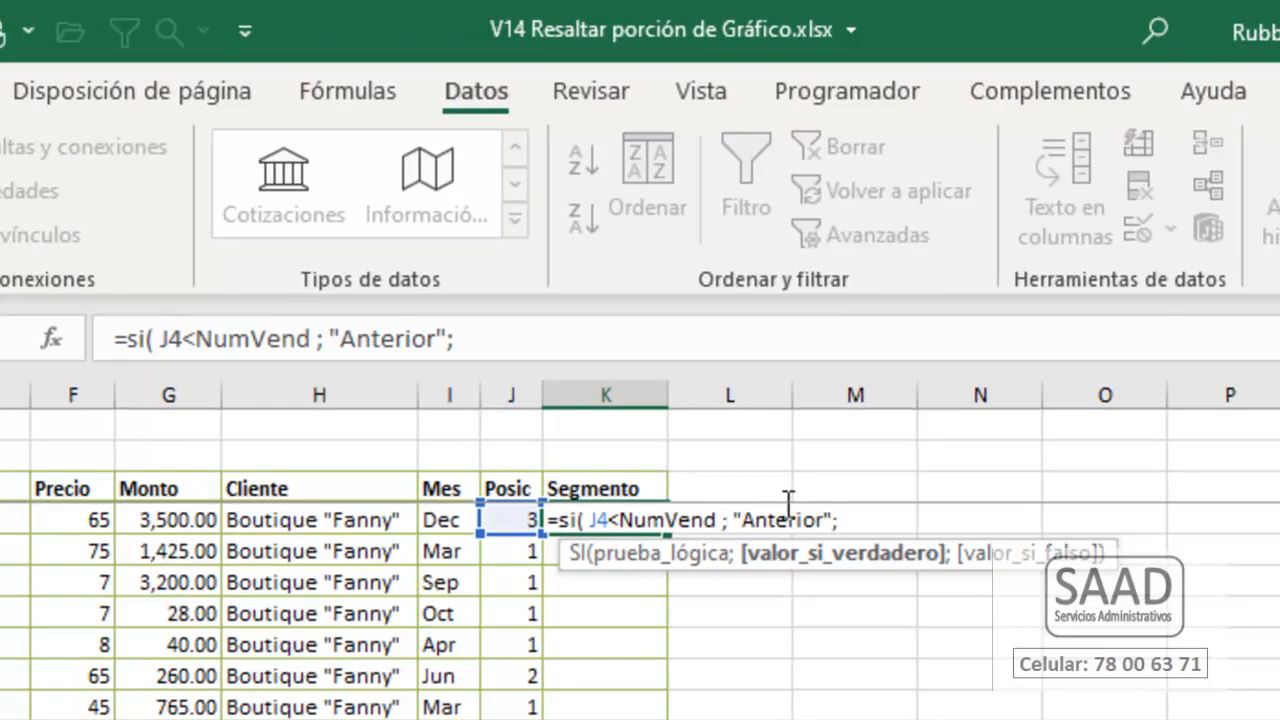
Step: Review the logical test and the value-if-true argument of the K4 formula
key(Left)
key(Left)
key(shift+Left)
key(shift+Left)
key(shift+Left)
key(shift+Left)
key(shift+Left)
key(shift+Left)
key(shift+Left)
key(shift+Left)
key(shift+Left)
key(shift+Left)
key(shift+Left)
key(shift+Left)
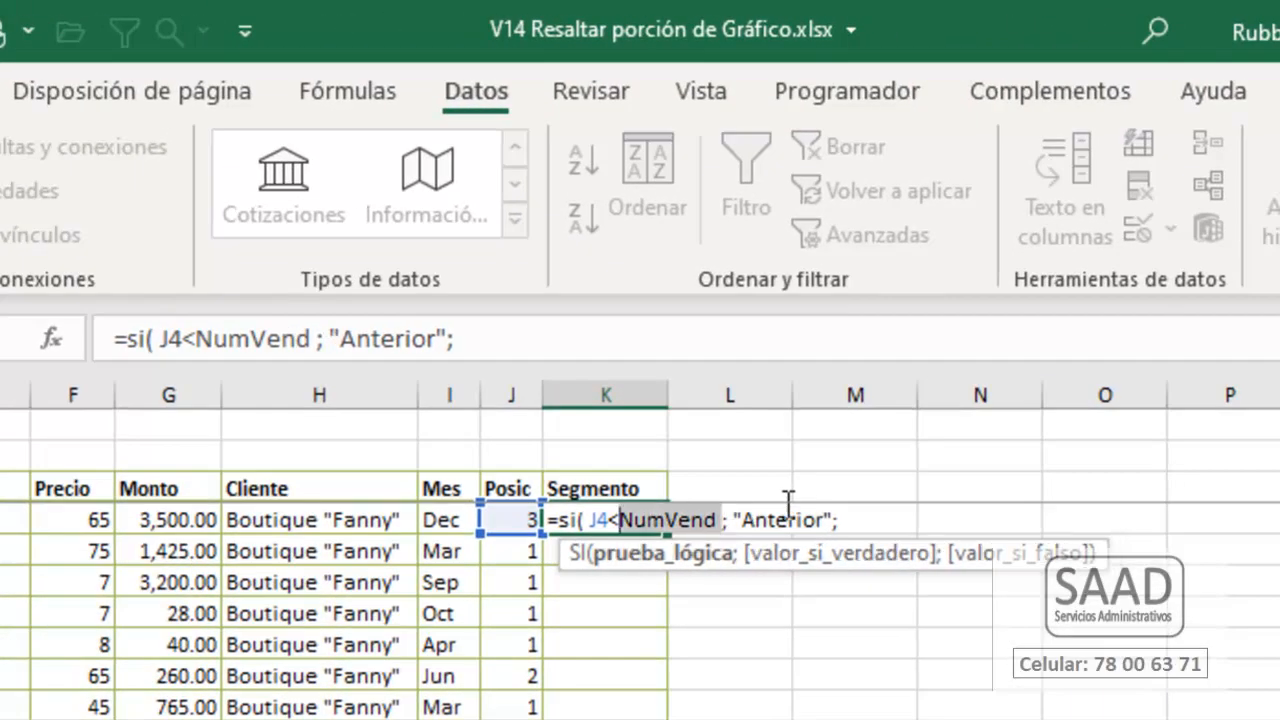
key(shift+Right)
key(shift+Right)
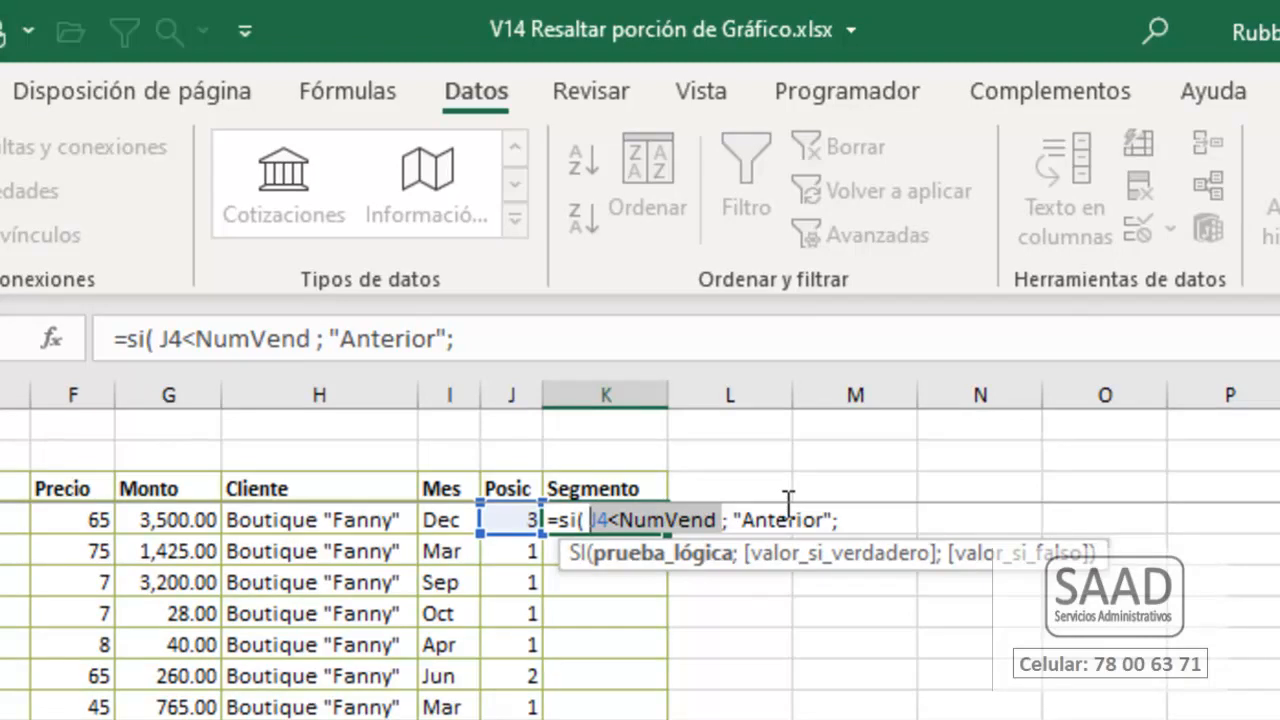
key(Right)
key(Right)
key(Right)
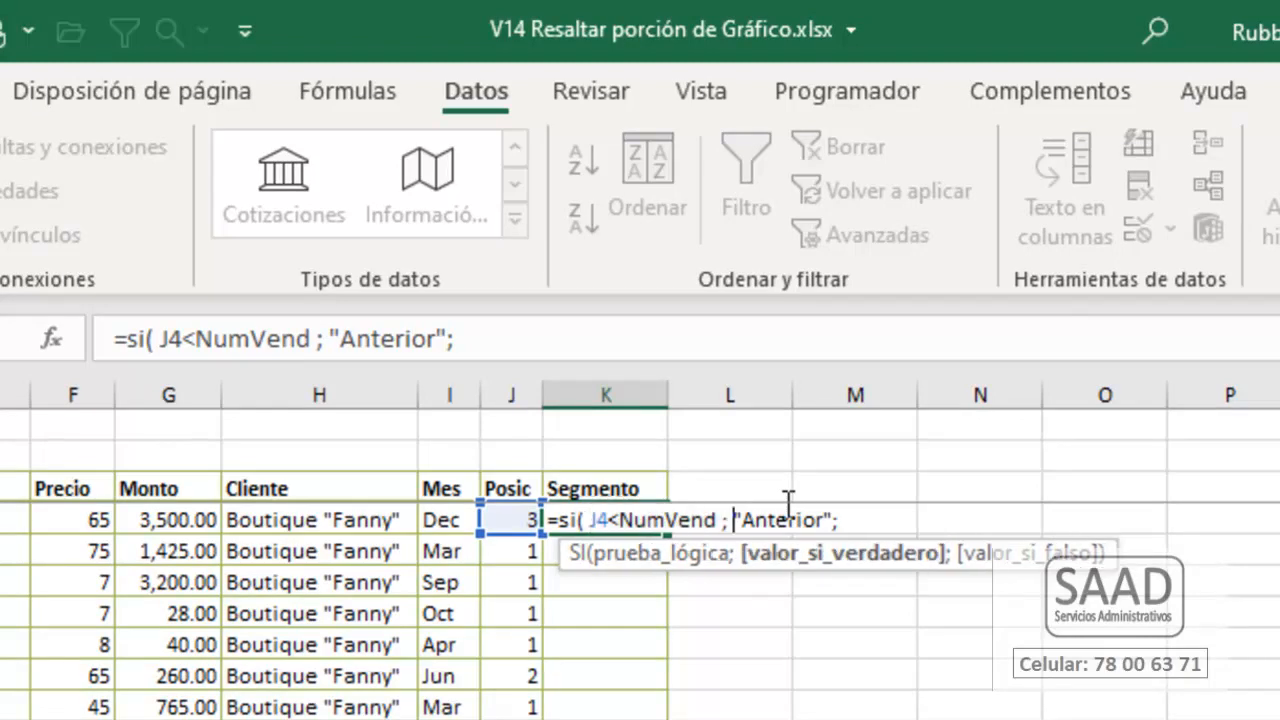
key(shift+Right)
key(shift+Right)
key(shift+Right)
key(shift+Right)
key(shift+Right)
key(shift+Right)
key(shift+Right)
key(shift+Right)
key(shift+Right)
key(shift+Right)
key(shift+Right)
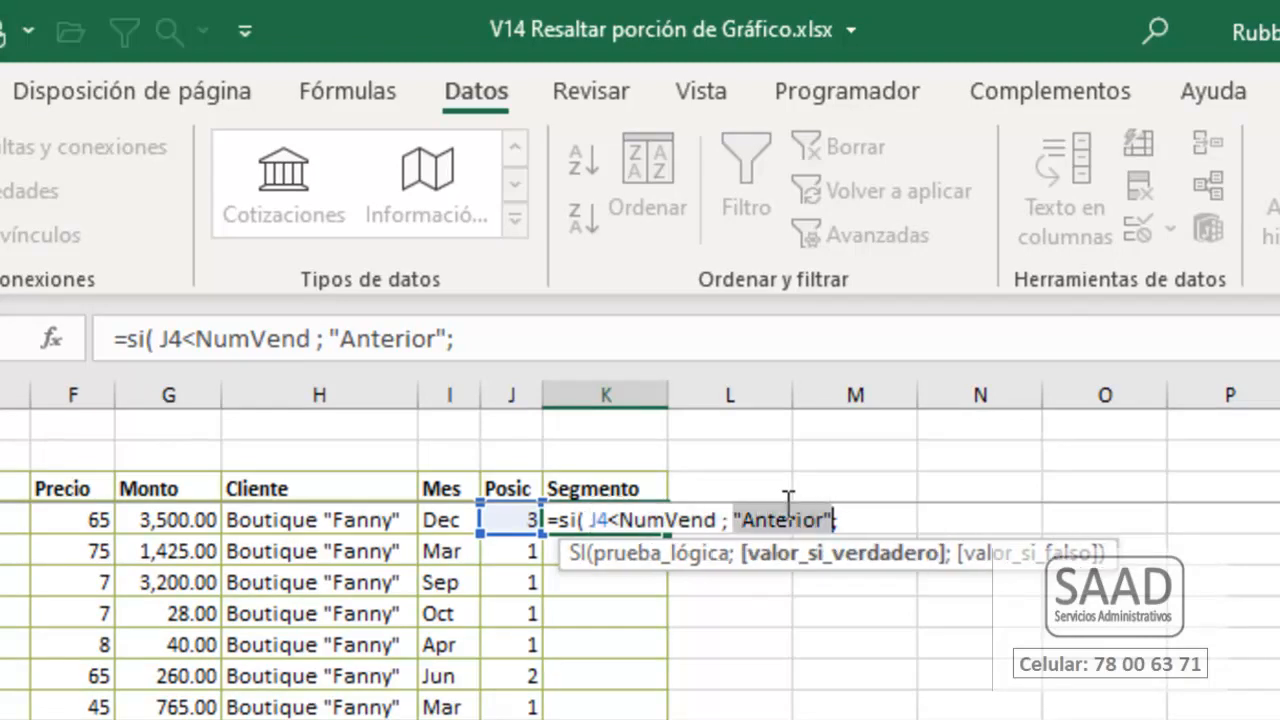
key(Right)
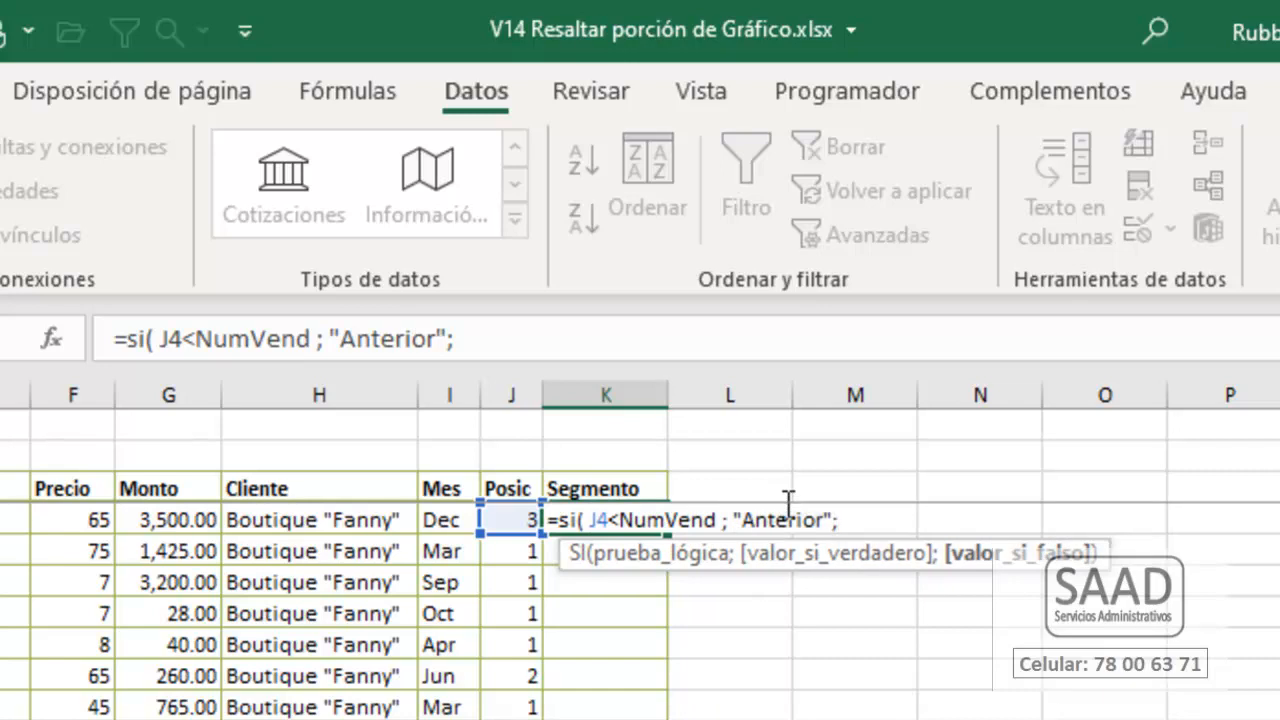
Step: Nest a second SI as the value if false, testing J4=NumVend and returning "Resalte" or otherwise "Posterior"
text(si()
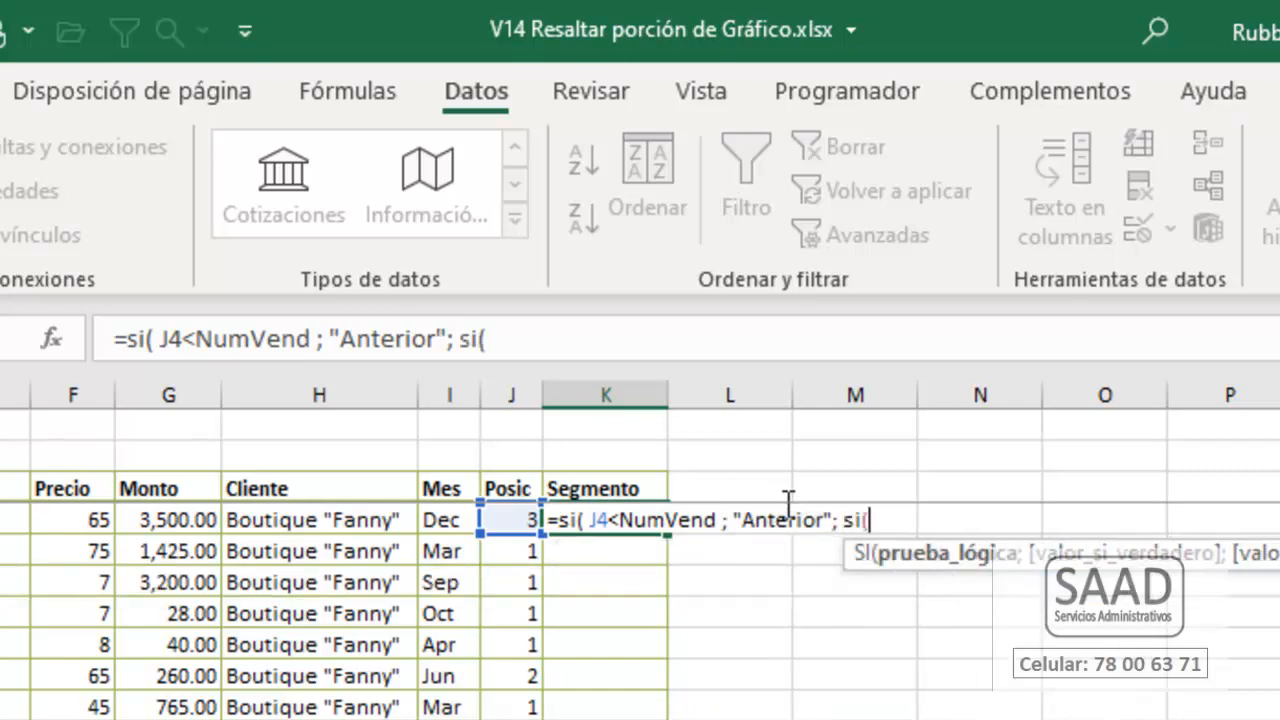
text( J4=)
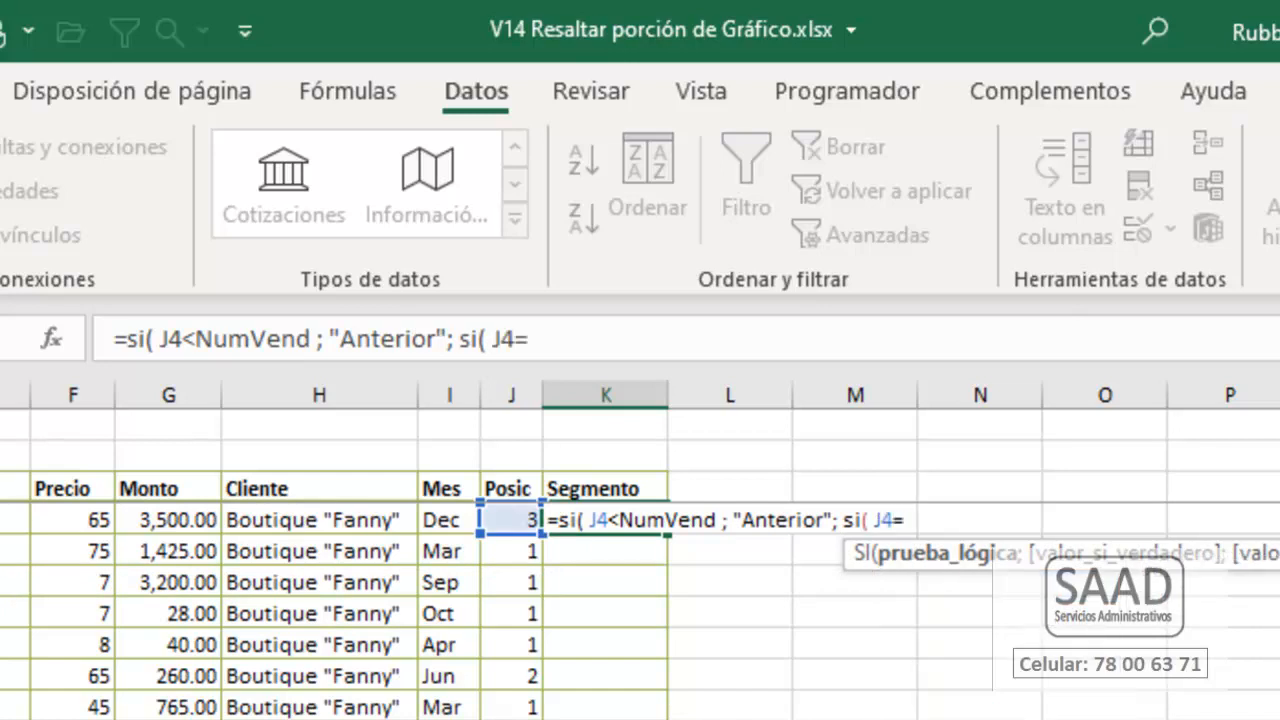
text(NumVend)
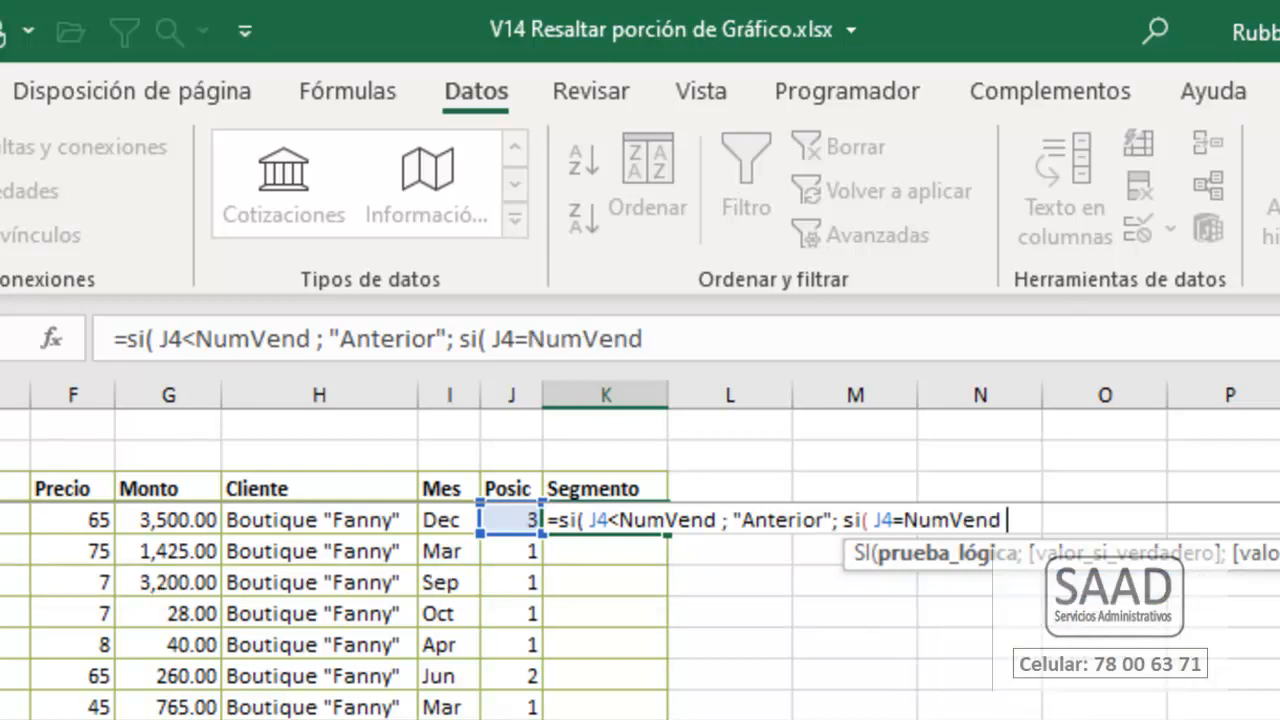
text( ; ")
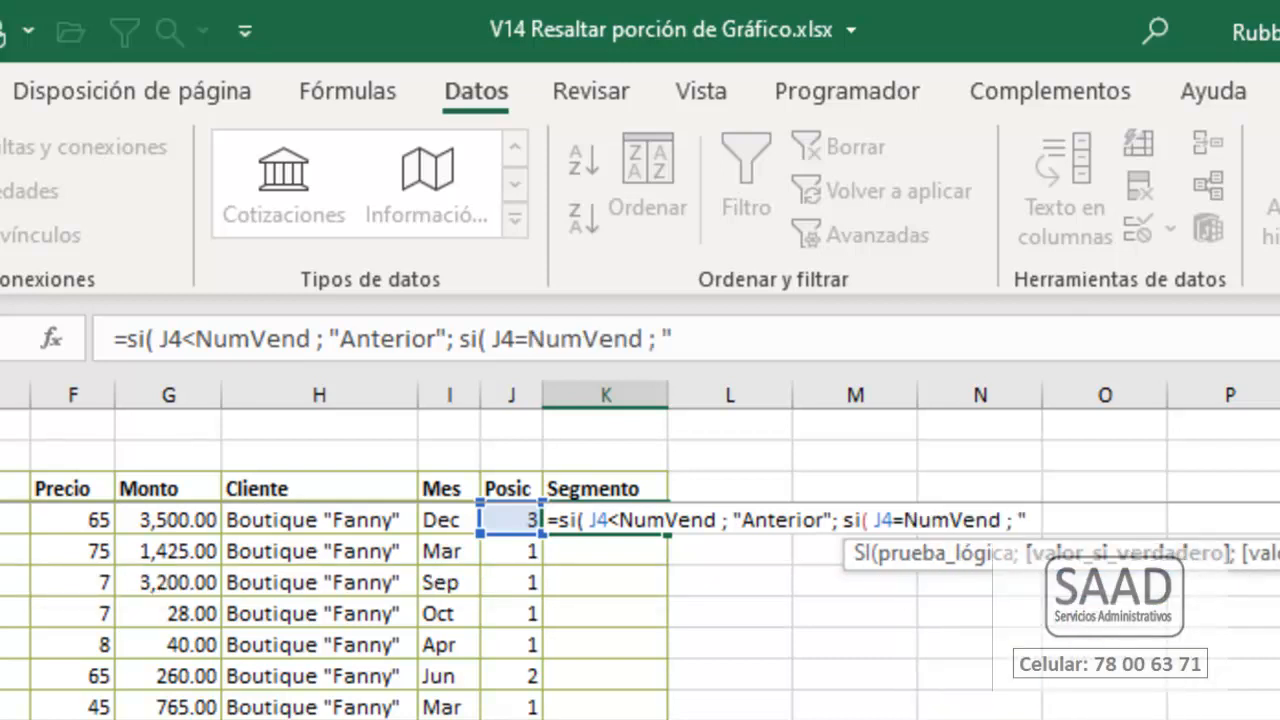
text(Resalte)
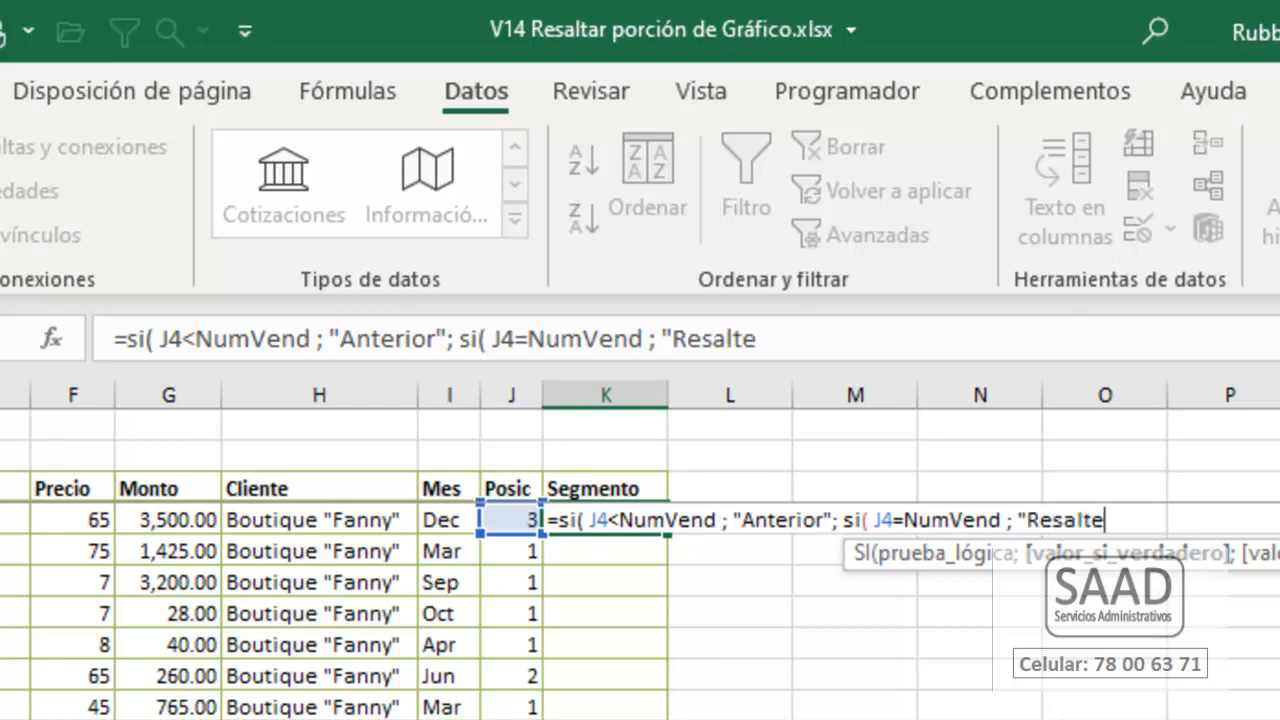
text(" ; )
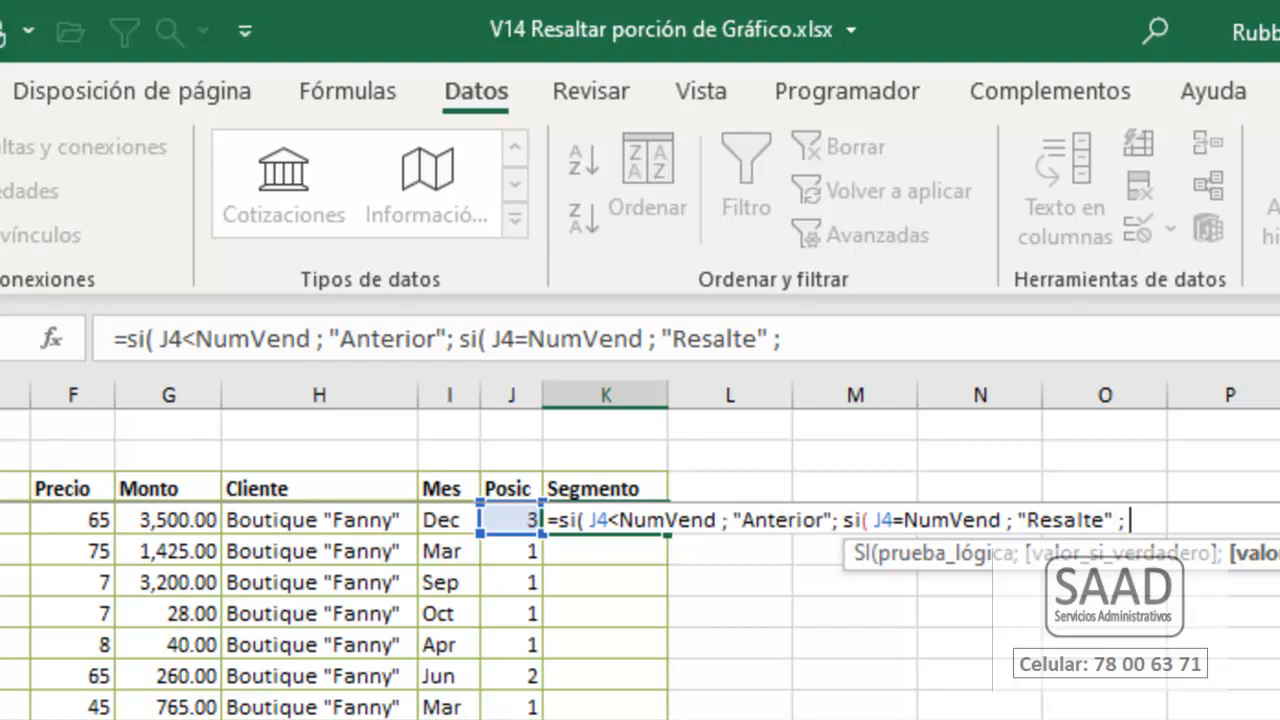
text("Posterior"))
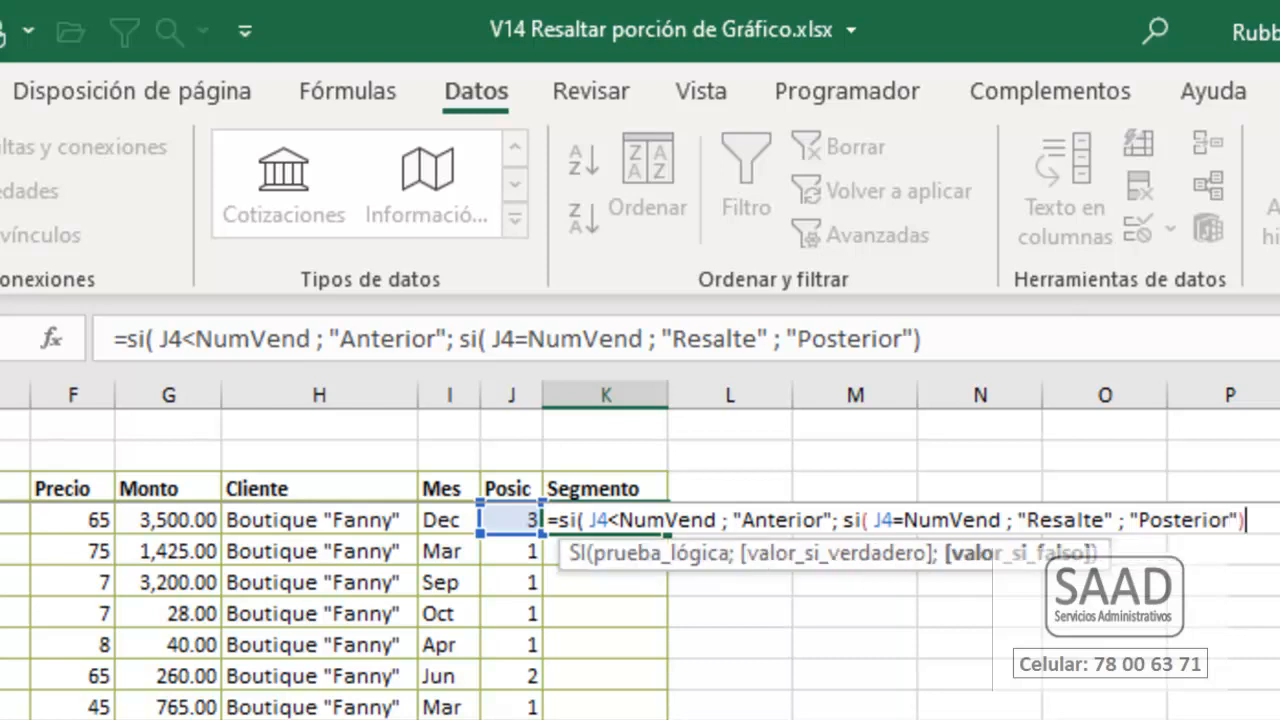
Step: Check the nested SI arguments, close the outer SI and enter the formula in the Segmento column
drag(868, 519, 1004, 517)
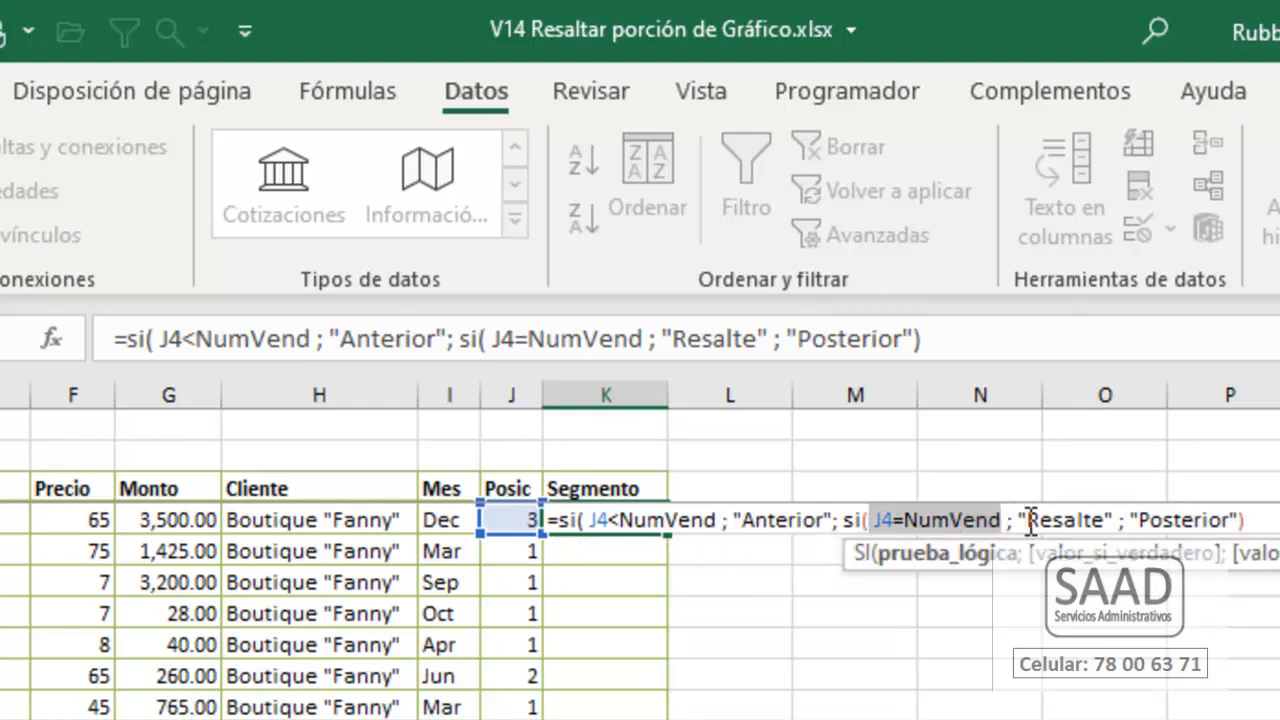
drag(1017, 520, 1221, 520)
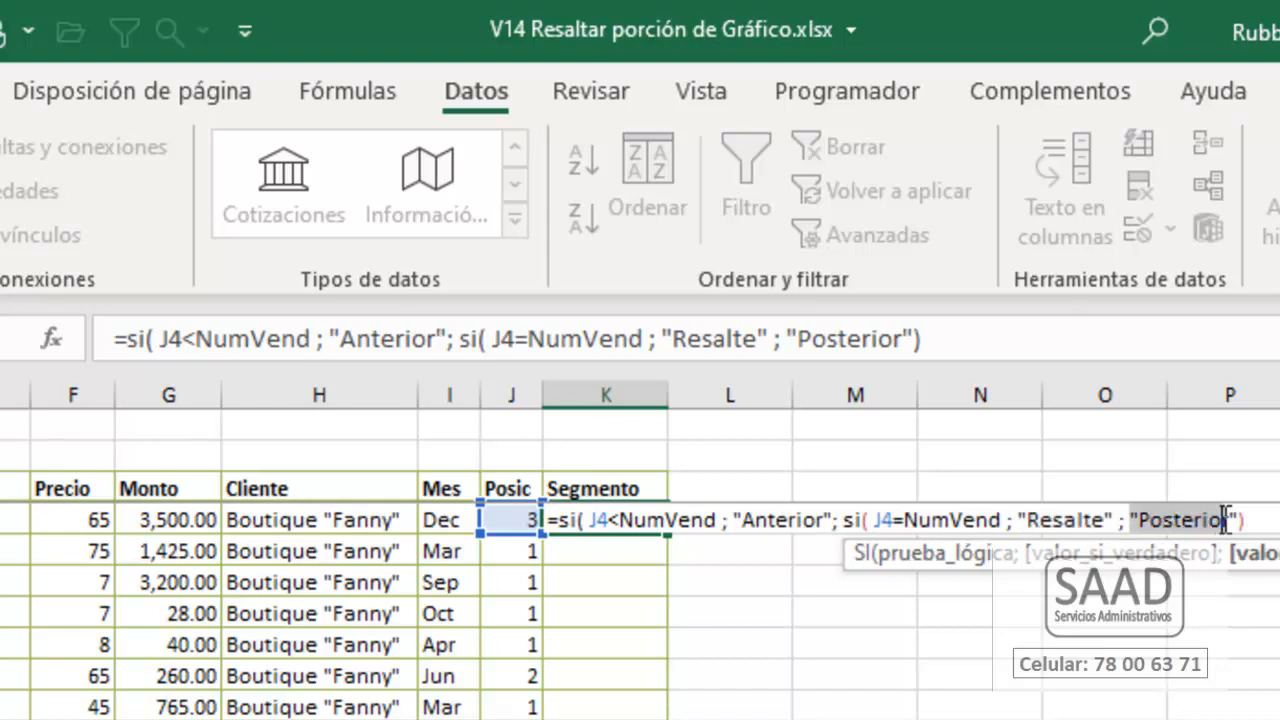
click(1262, 526)
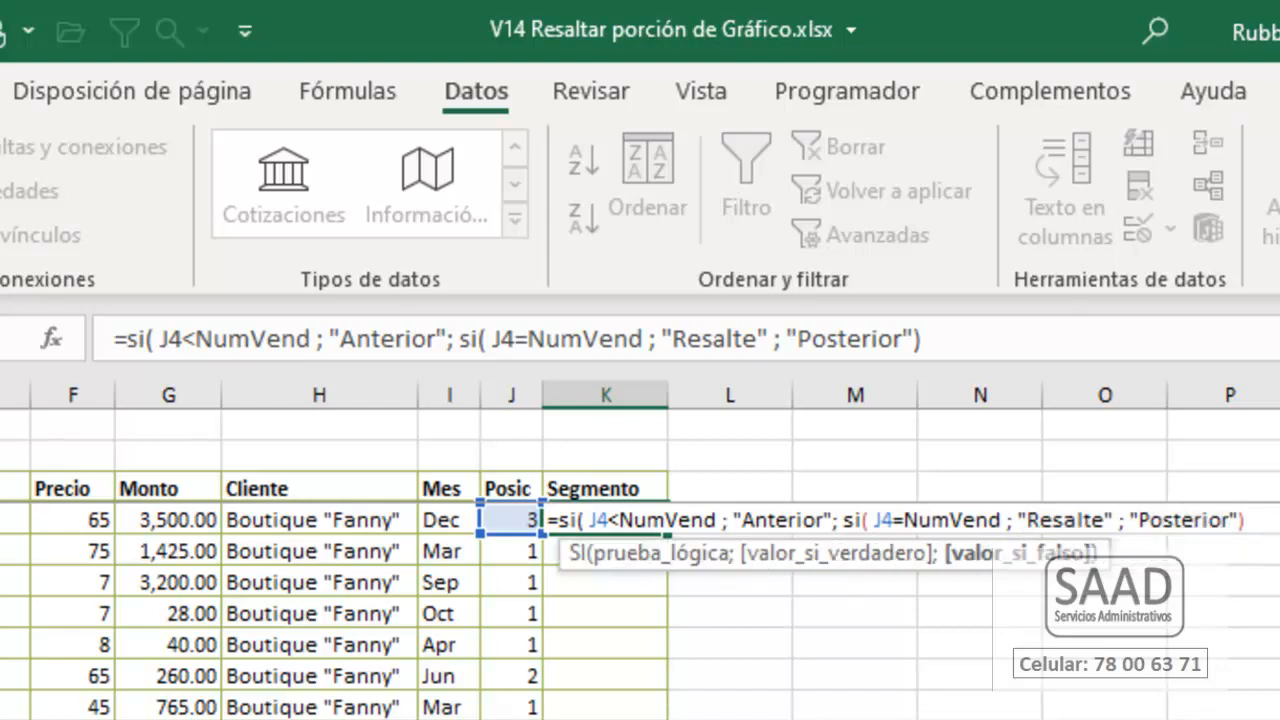
text())
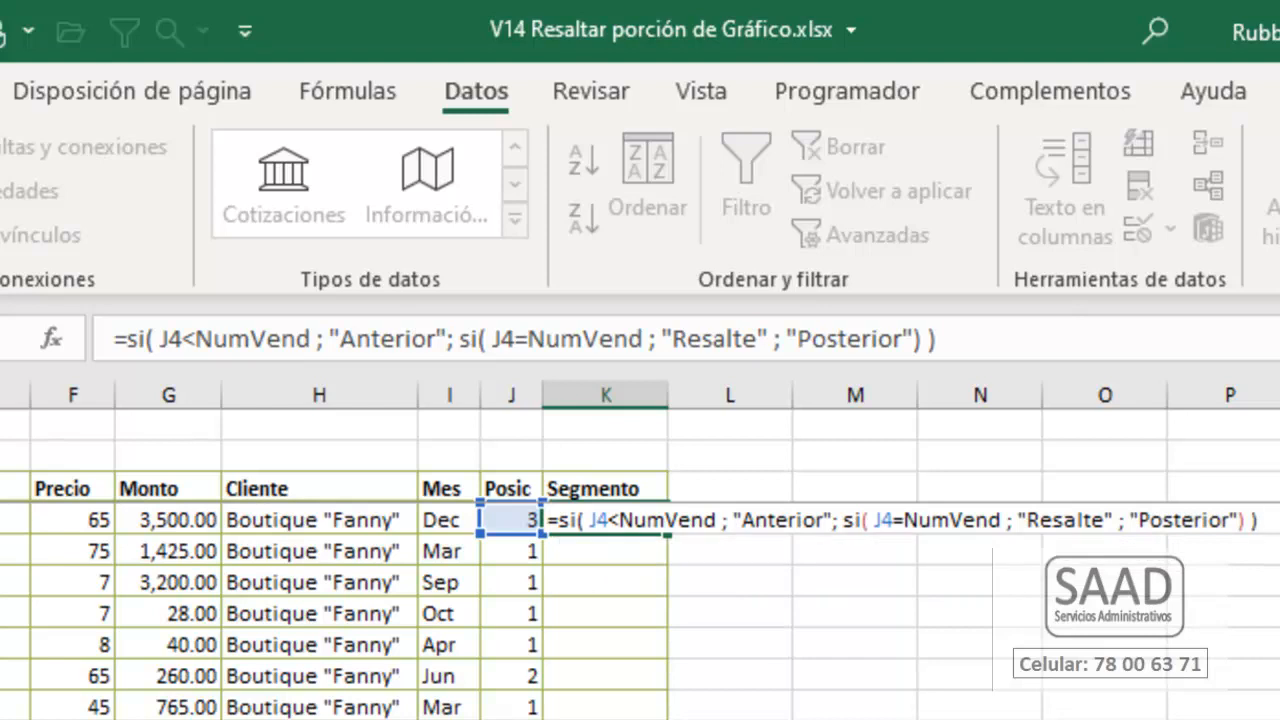
key(ctrl+Return)
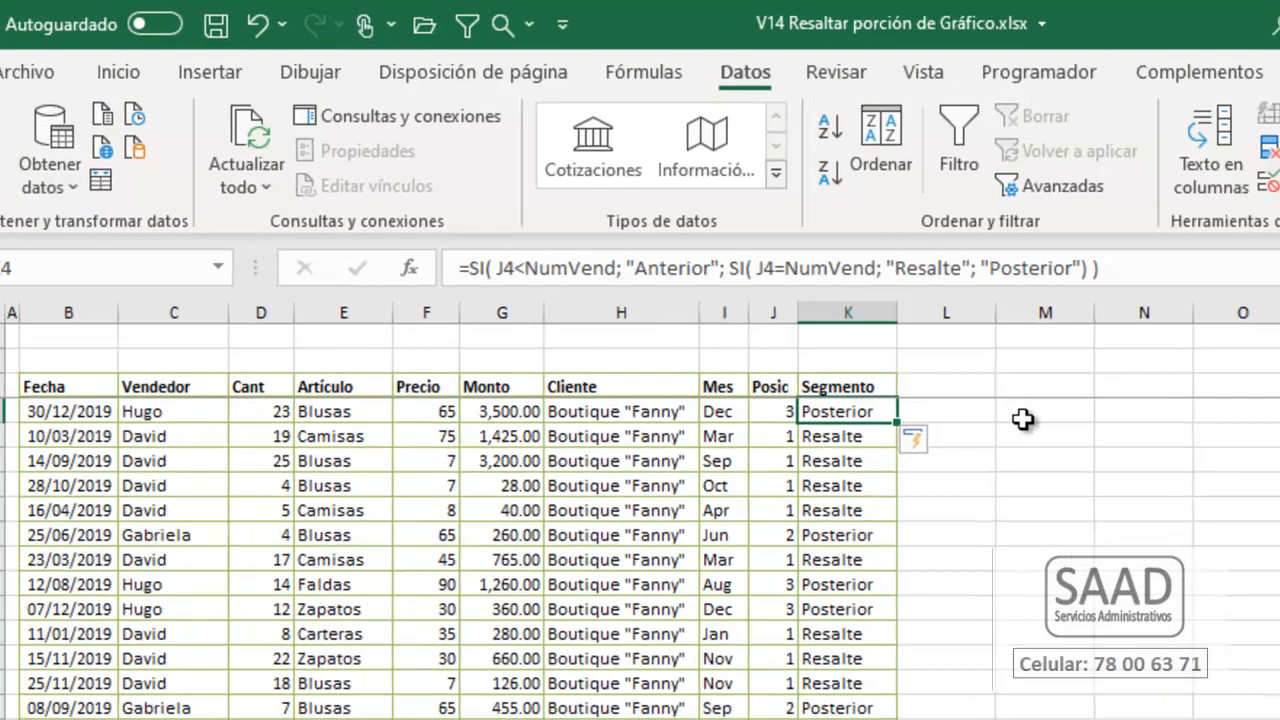
Step: Look through the first Segmento results, comparing each row's label with its Posic value
key(Down)
key(Down)
key(Down)
key(Up)
key(Up)
key(Up)
key(Down)
key(Down)
key(Down)
key(Down)
key(Down)
key(Down)
key(Down)
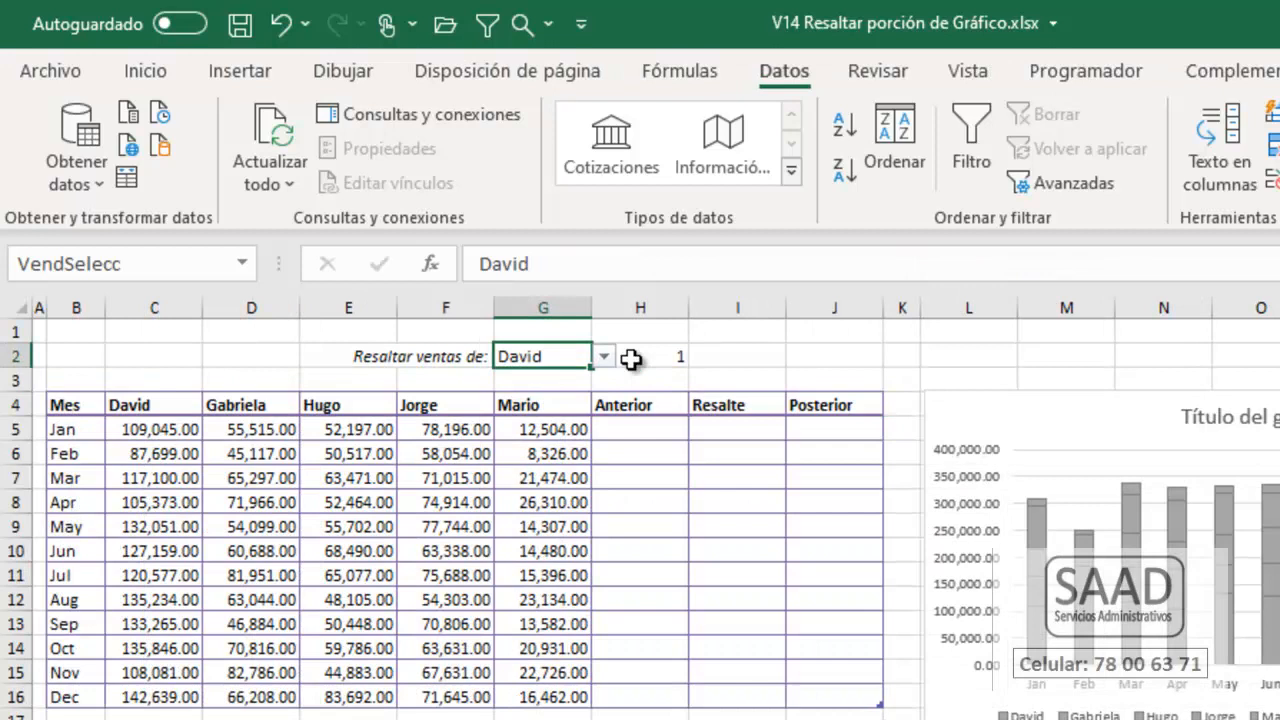
Step: On the monthly summary sheet, choose the third salesperson in the Resaltar ventas de list in G2
key(alt+Down)
key(Down)
key(Down)
key(Return)
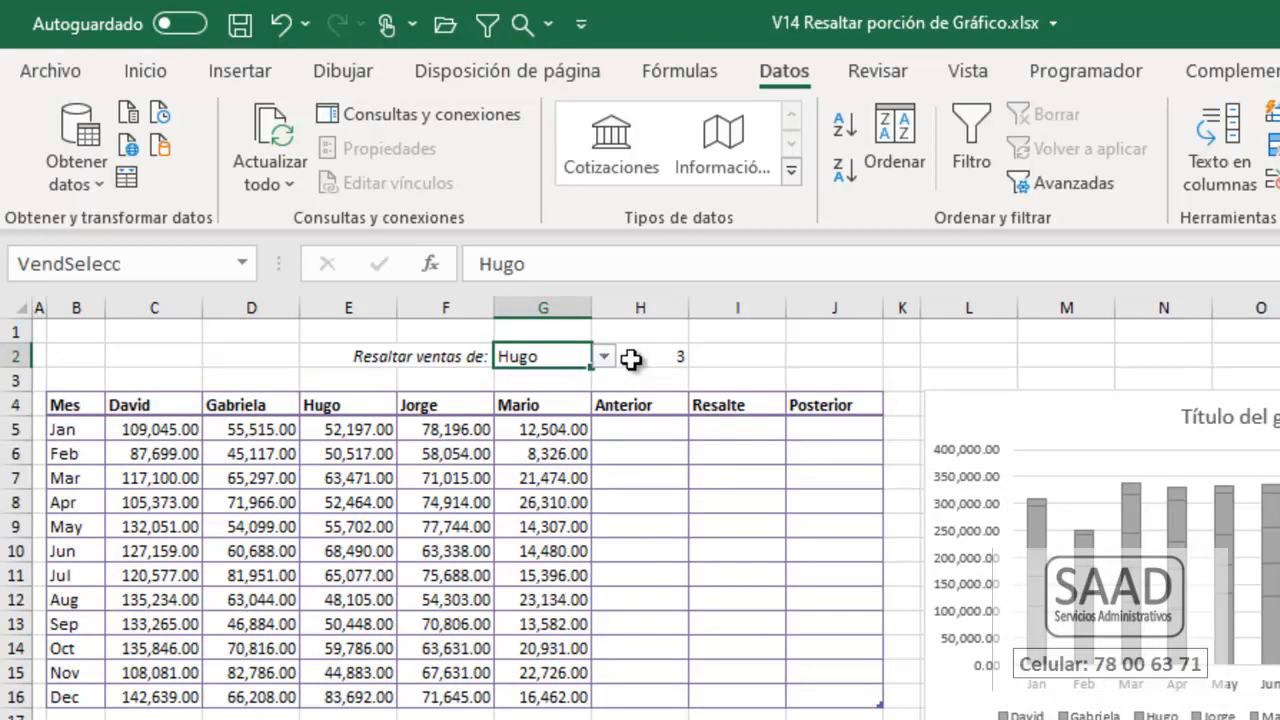
key(Down)
key(Down)
key(Up)
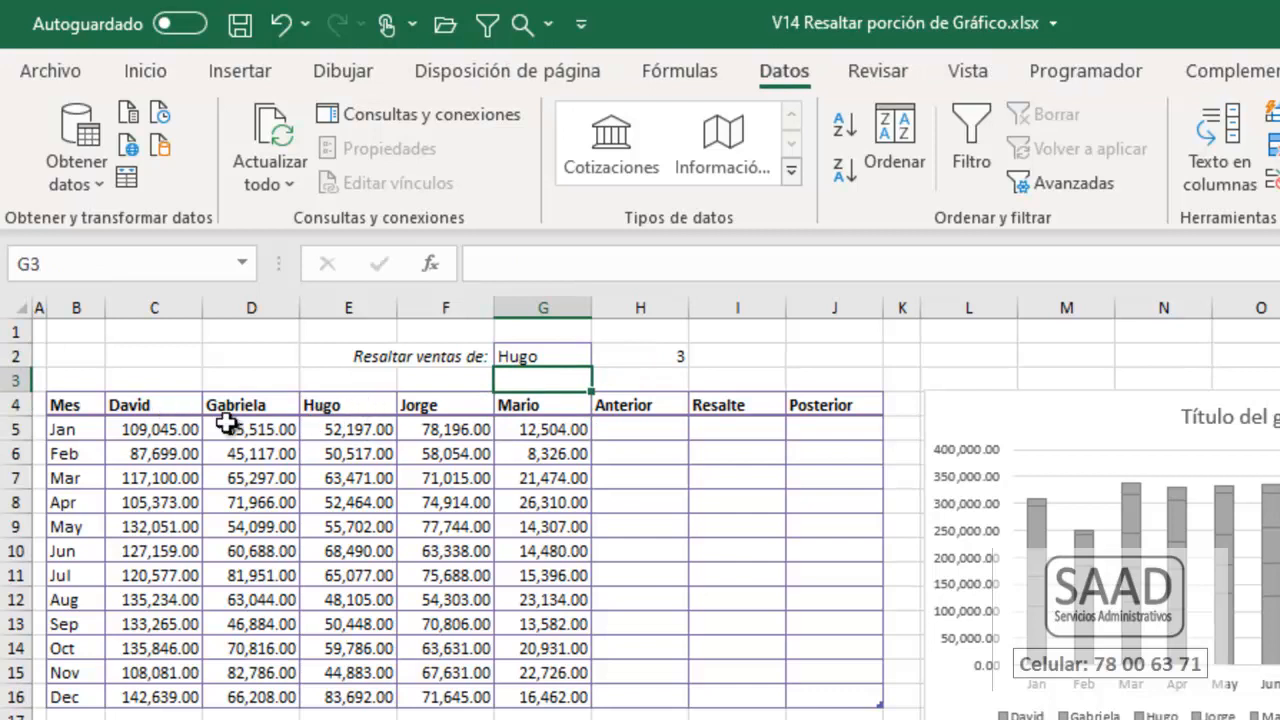
Step: On the sales data sheet, examine the Segmento labels from row 4 down, comparing rows 9 and 10 with their Posic values
key(ctrl+Page_Up)
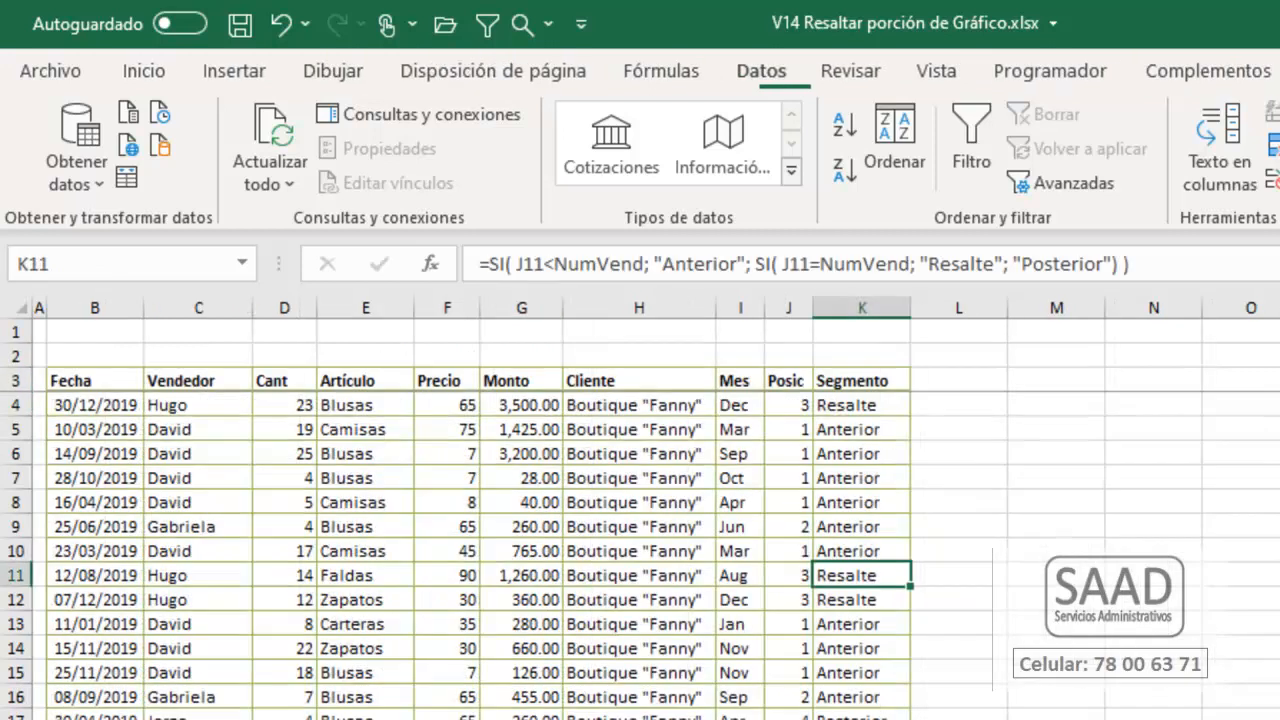
click(864, 406)
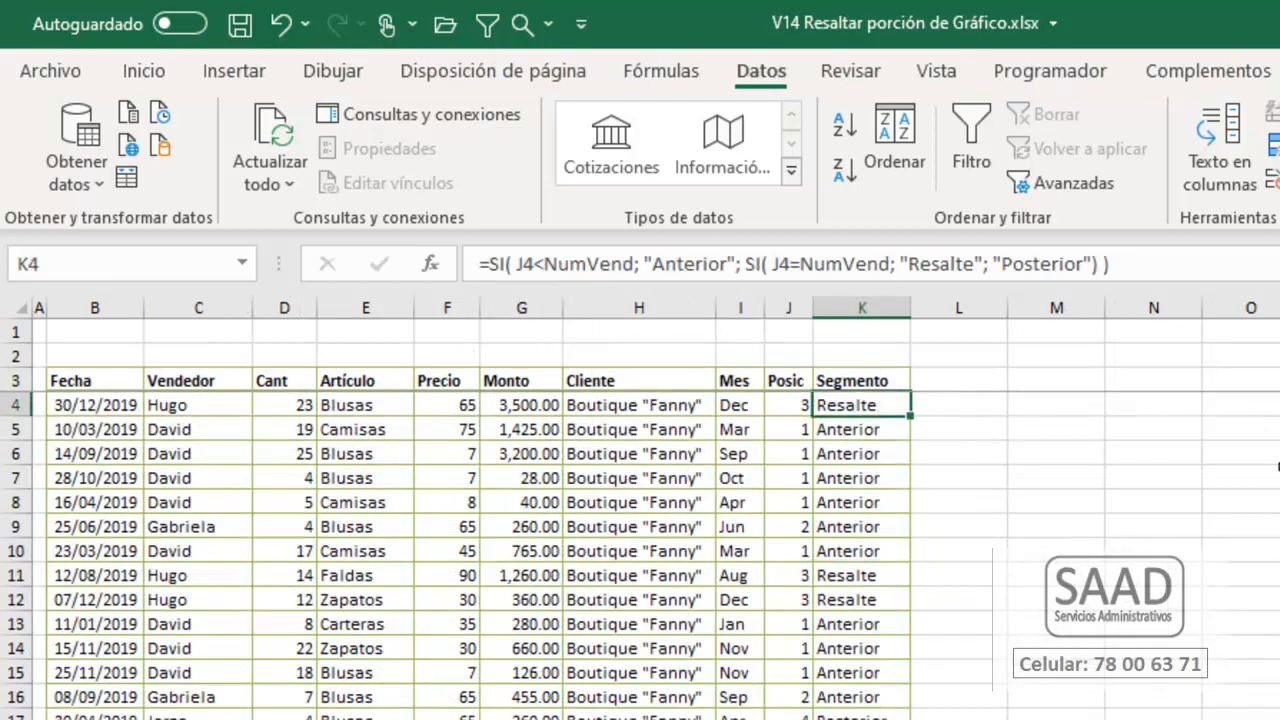
key(Down)
key(Down)
key(Down)
key(Down)
key(Down)
key(Down)
key(Down)
key(shift+Left)
key(shift+Left)
key(shift+Left)
key(shift+Left)
key(shift+Left)
key(shift+Left)
key(shift+Left)
key(shift+Left)
key(shift+Left)
key(shift+Down)
key(Up)
key(Up)
key(shift+Down)
key(shift+Left)
key(shift+Left)
key(shift+Left)
key(shift+Left)
key(shift+Left)
key(shift+Left)
key(shift+Left)
key(shift+Left)
key(shift+Left)
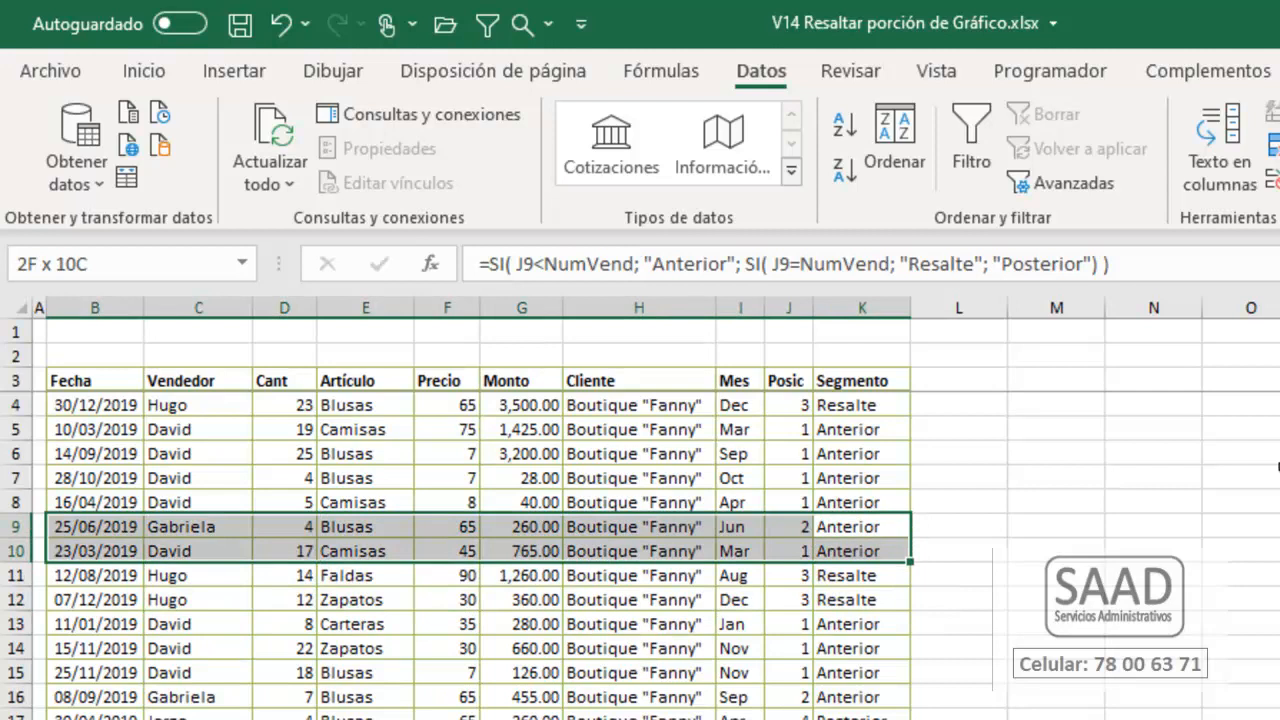
Step: Examine the Segmento label in row 17 against that row's salesperson and Posic value
key(Down)
key(Down)
key(Down)
key(Down)
key(Down)
key(Down)
key(Down)
key(Down)
key(shift+Left)
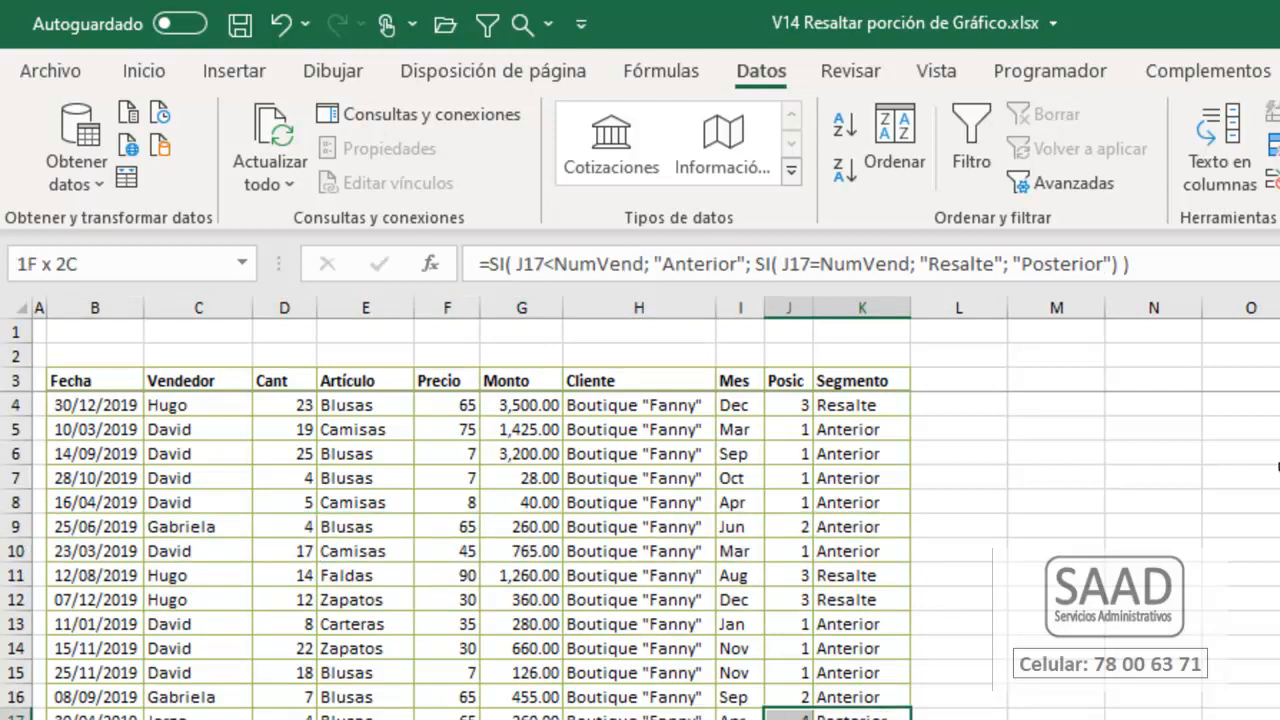
key(shift+Left)
key(shift+Left)
key(shift+Left)
key(shift+Left)
key(shift+Left)
key(shift+Left)
key(shift+Left)
key(shift+Left)
key(shift+Right)
key(Right)
key(Left)
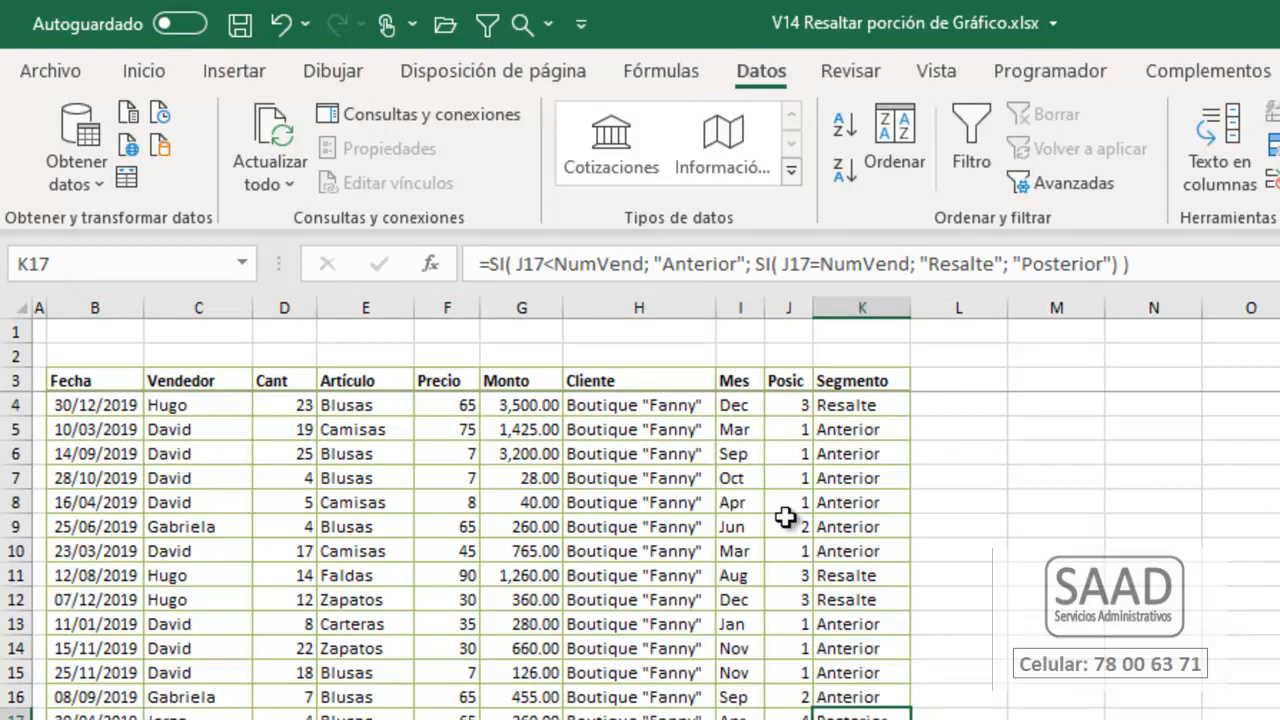
Step: Name the data range of the Segmento column ColSegmento
click(863, 371)
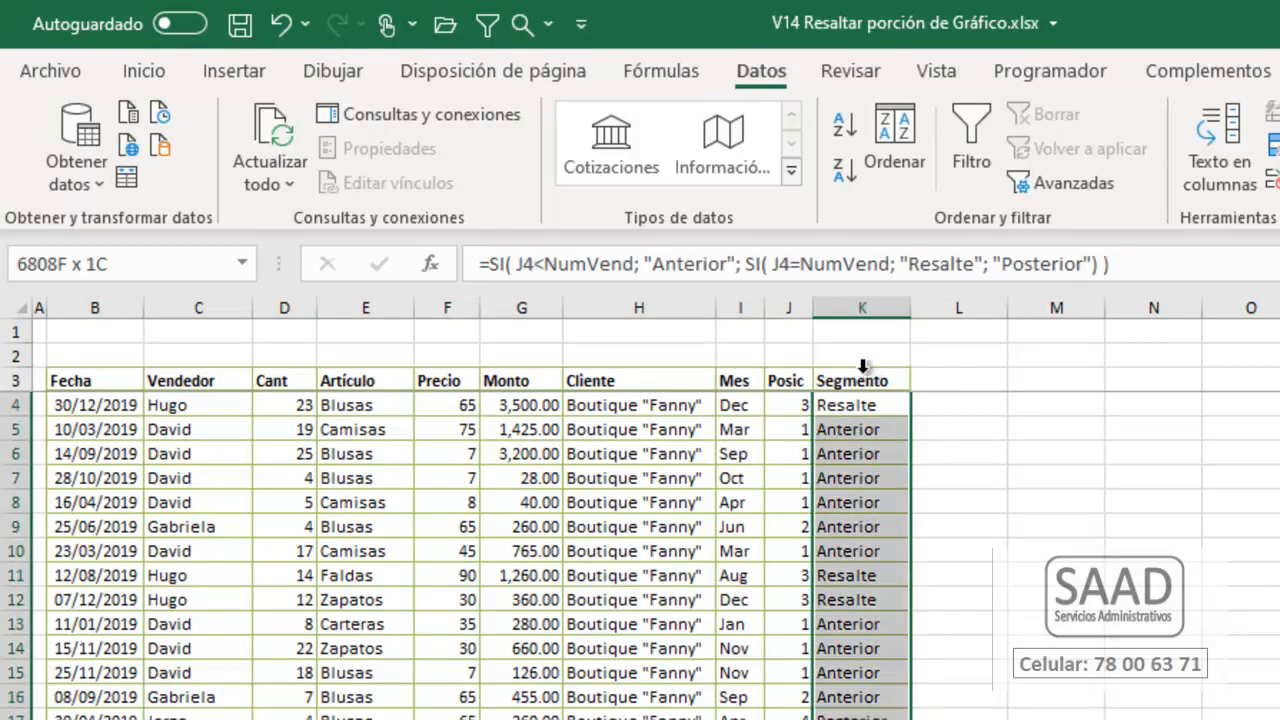
click(187, 259)
text(ColSegmento)
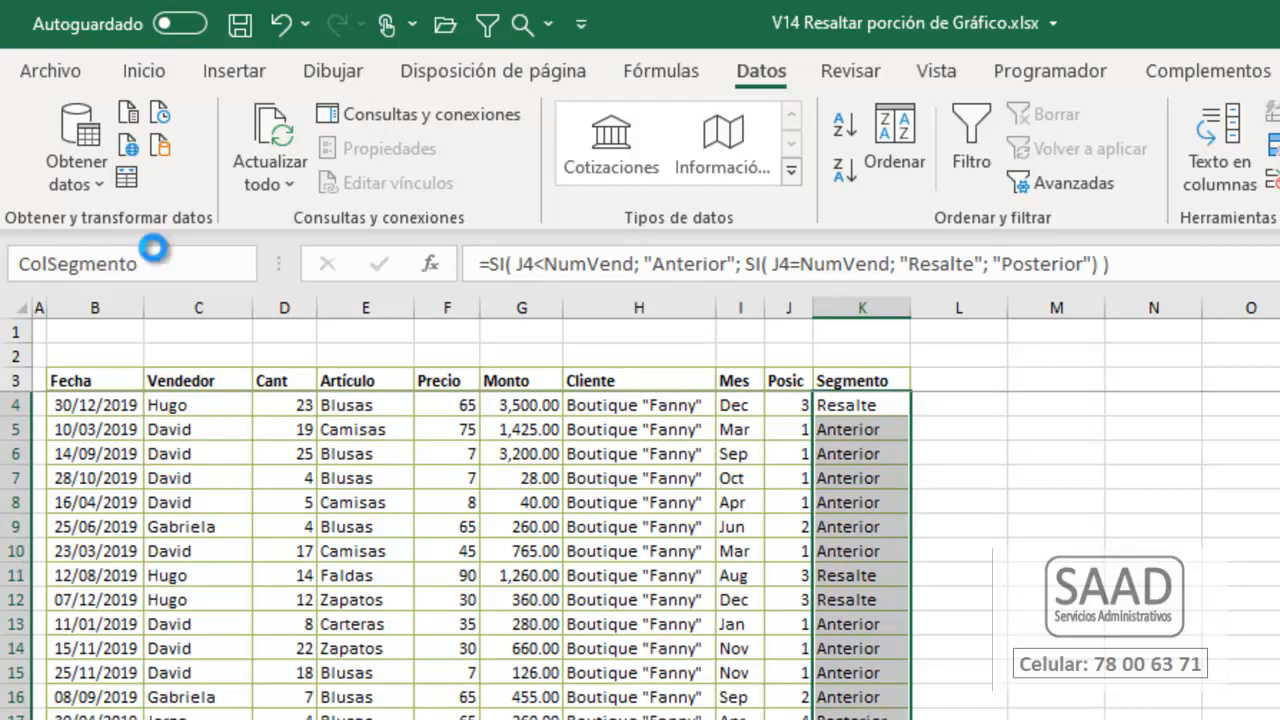
key(Return)
Step: On Hoja2, start a SUMAR.SI.CONJUNTO formula in H5 under Anterior, with ColMonto as the sum range
click(290, 716)
double_click(549, 438)
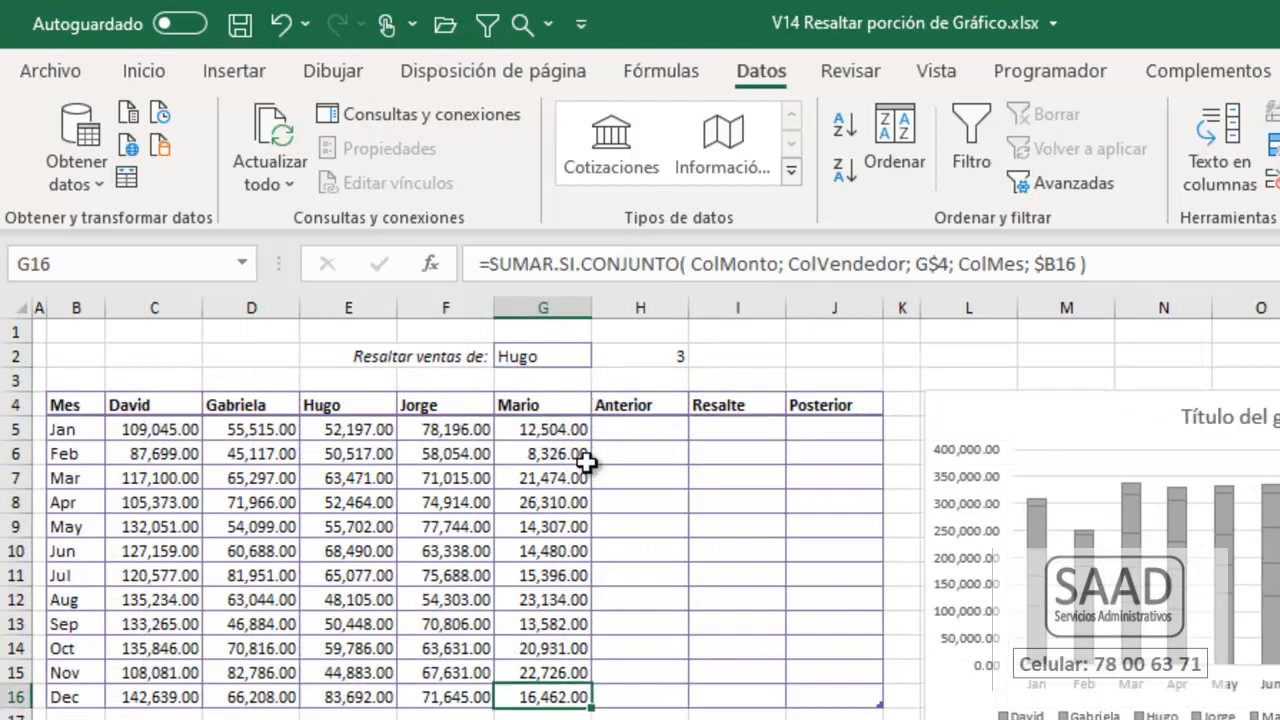
click(623, 429)
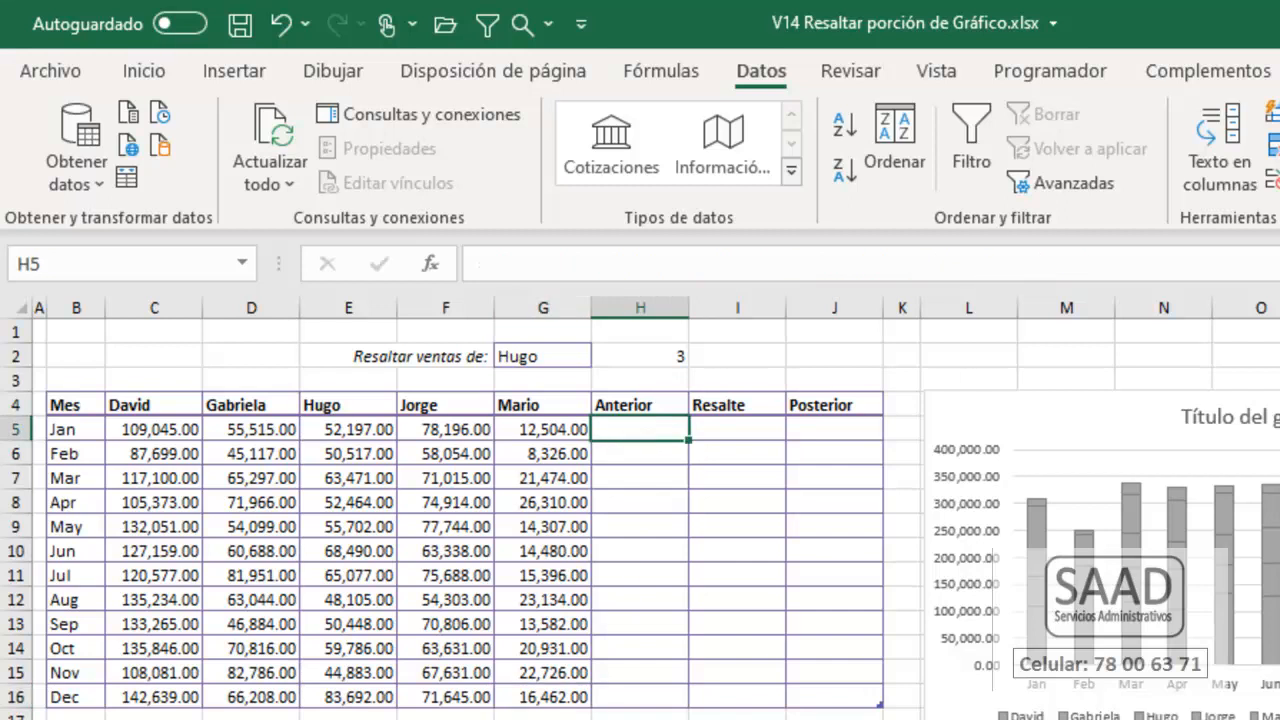
scroll(640, 508, up, 3)
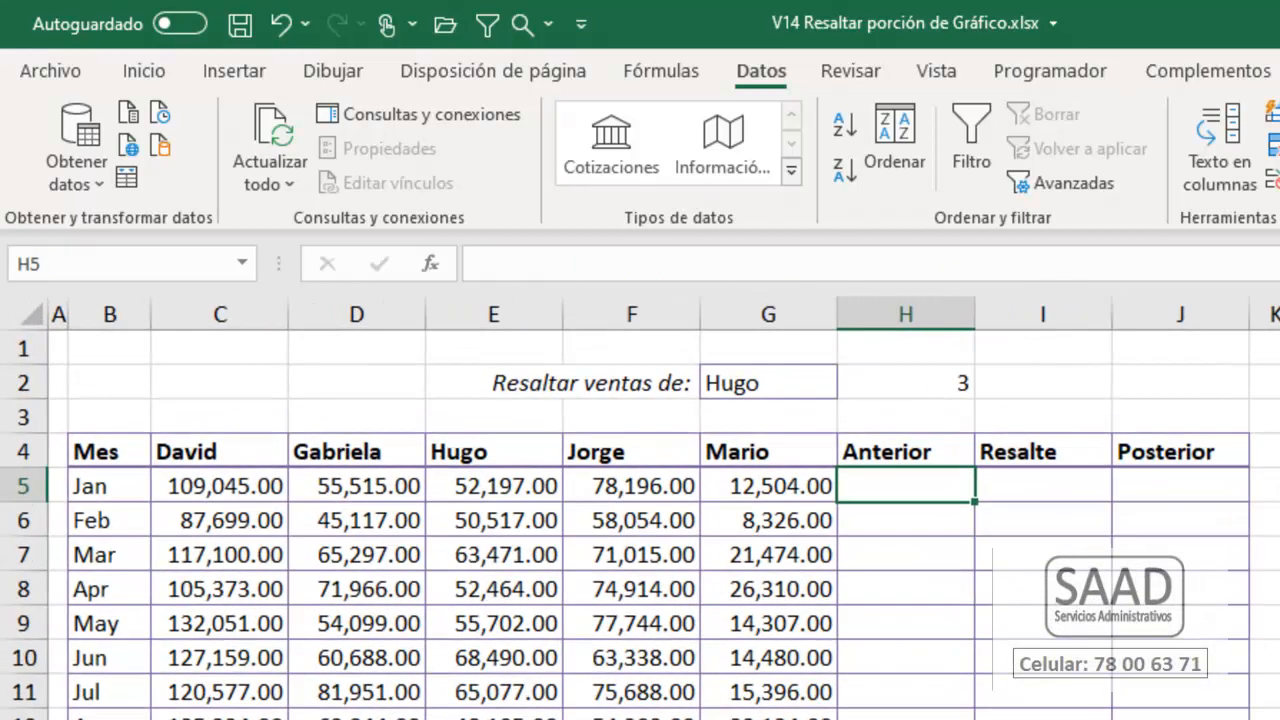
text(=sum)
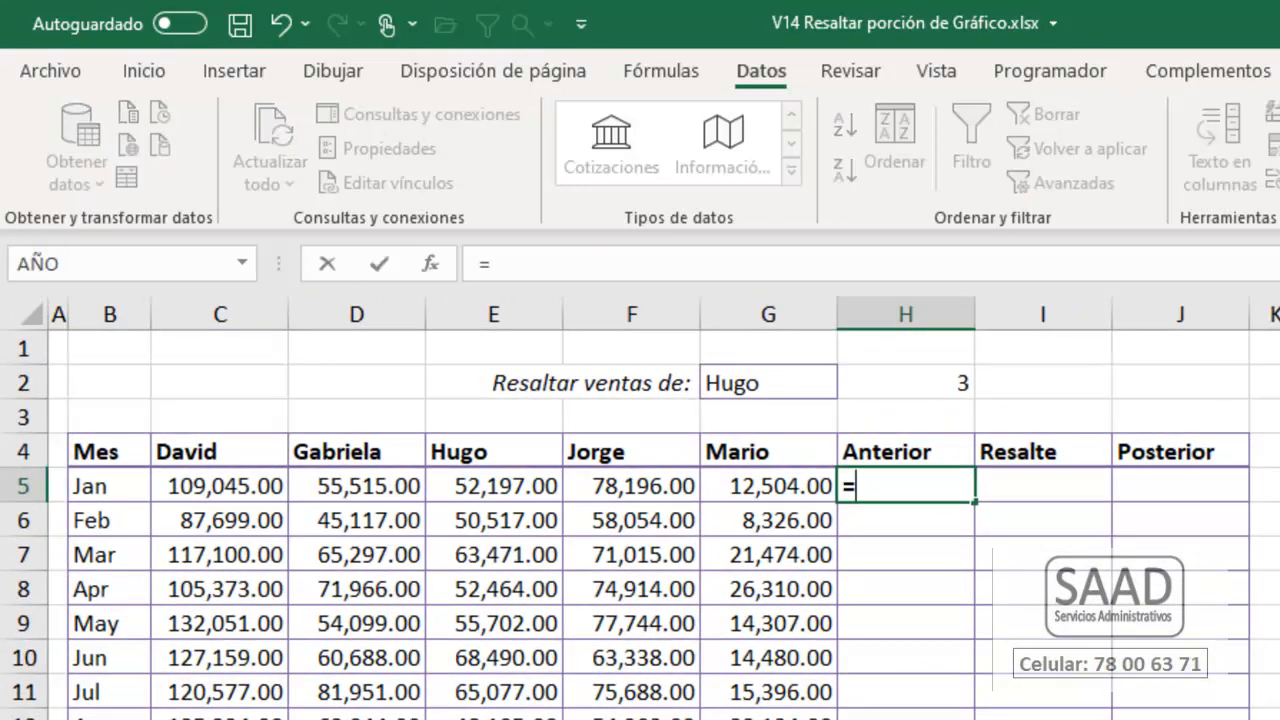
key(Down)
key(Down)
key(Down)
key(Down)
key(Down)
key(Tab)
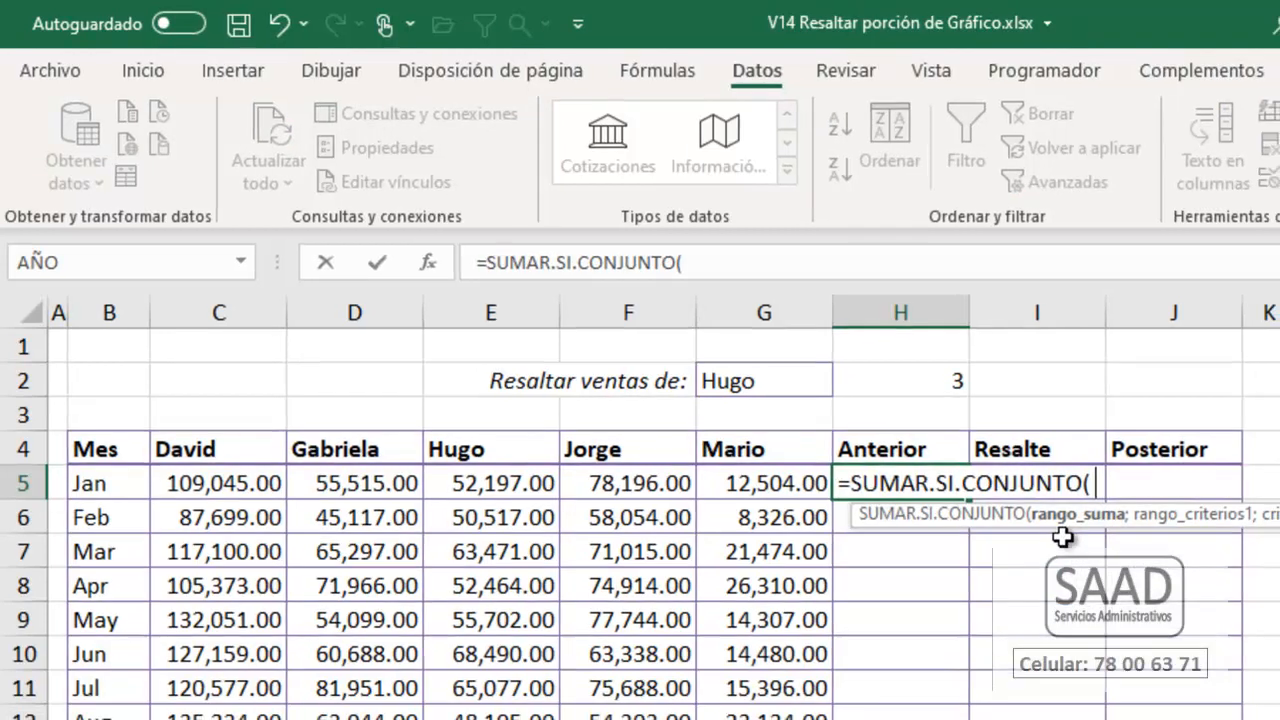
text(c)
text(ol)
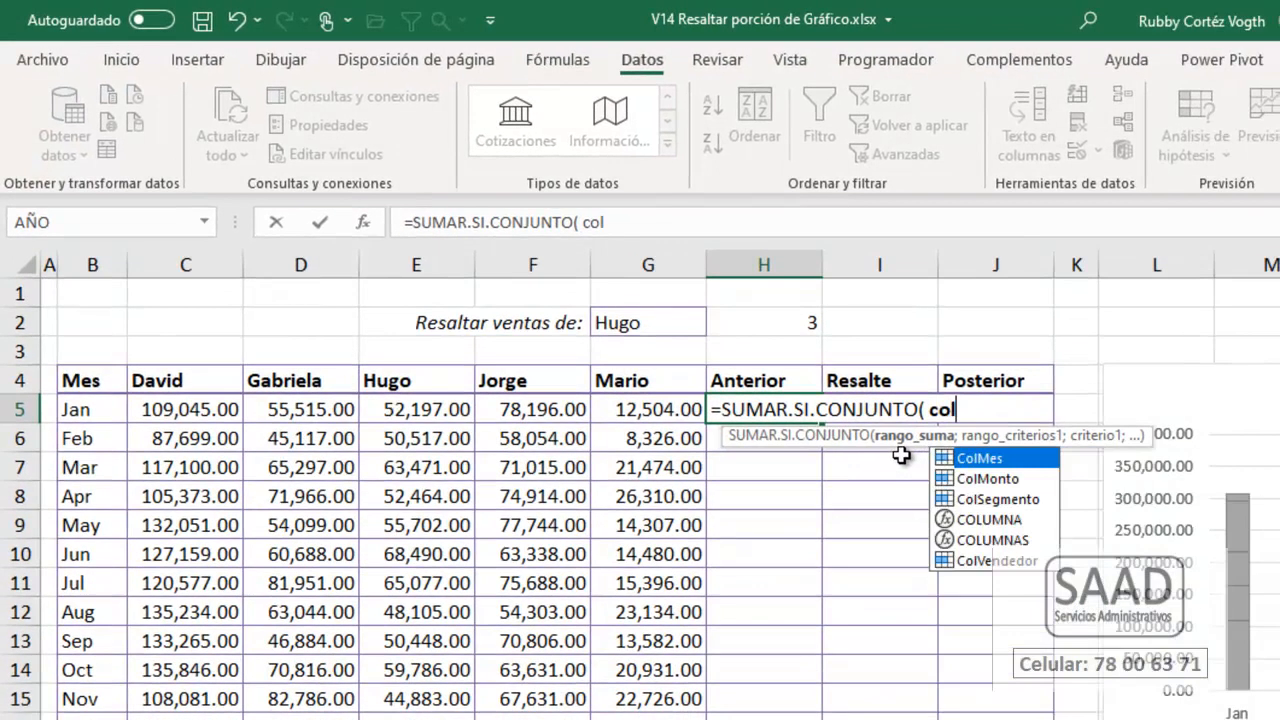
text(mo)
key(Tab)
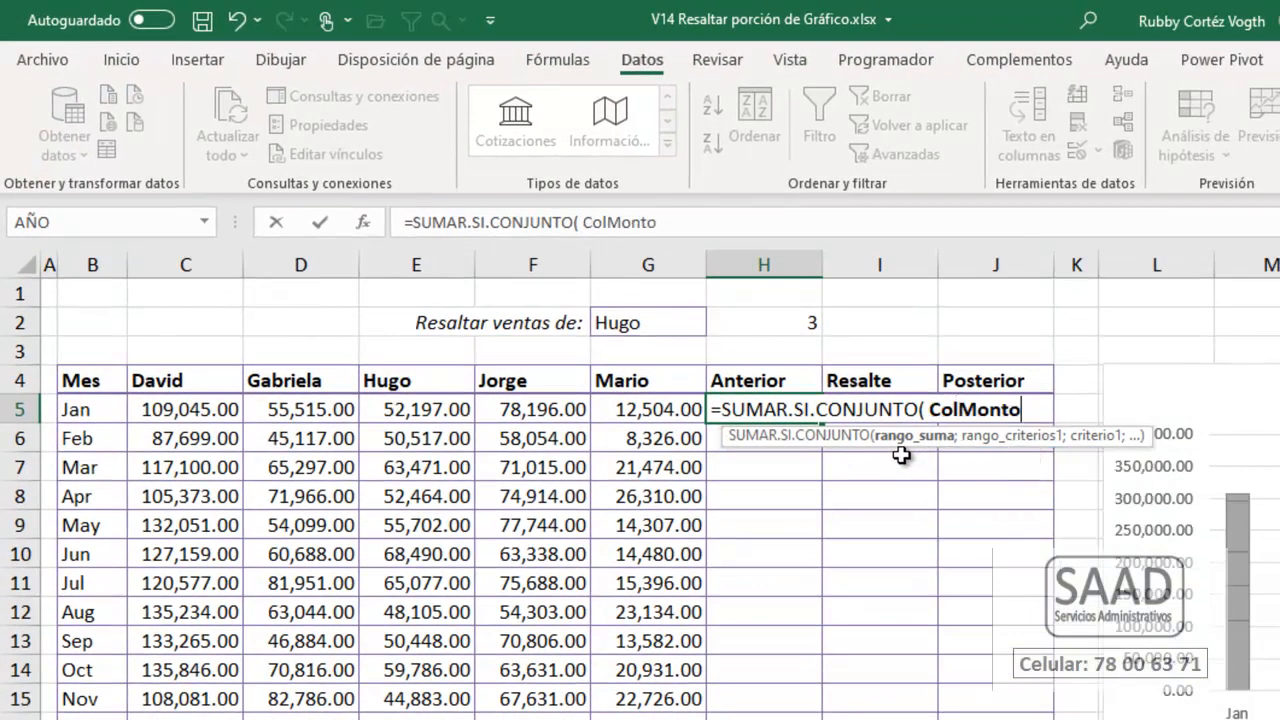
text(;)
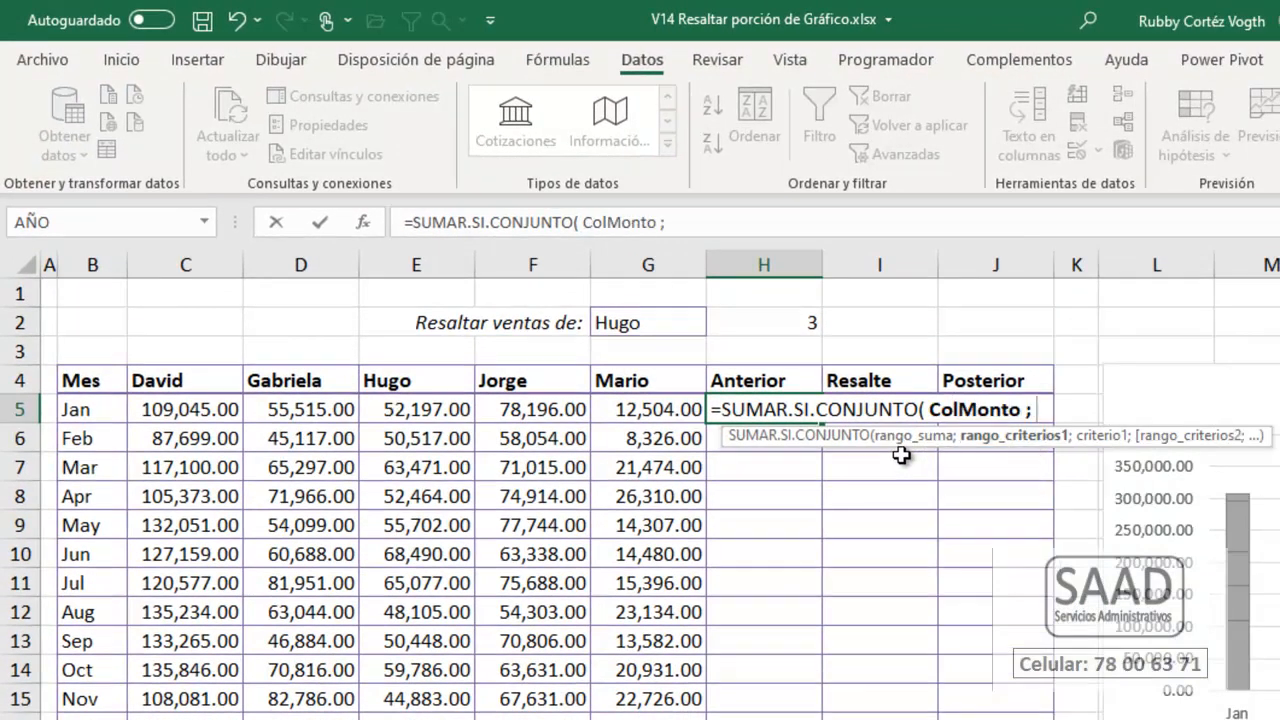
Step: Add ColMes as the first criteria range of the formula, with $B5 as its criterion
text( col)
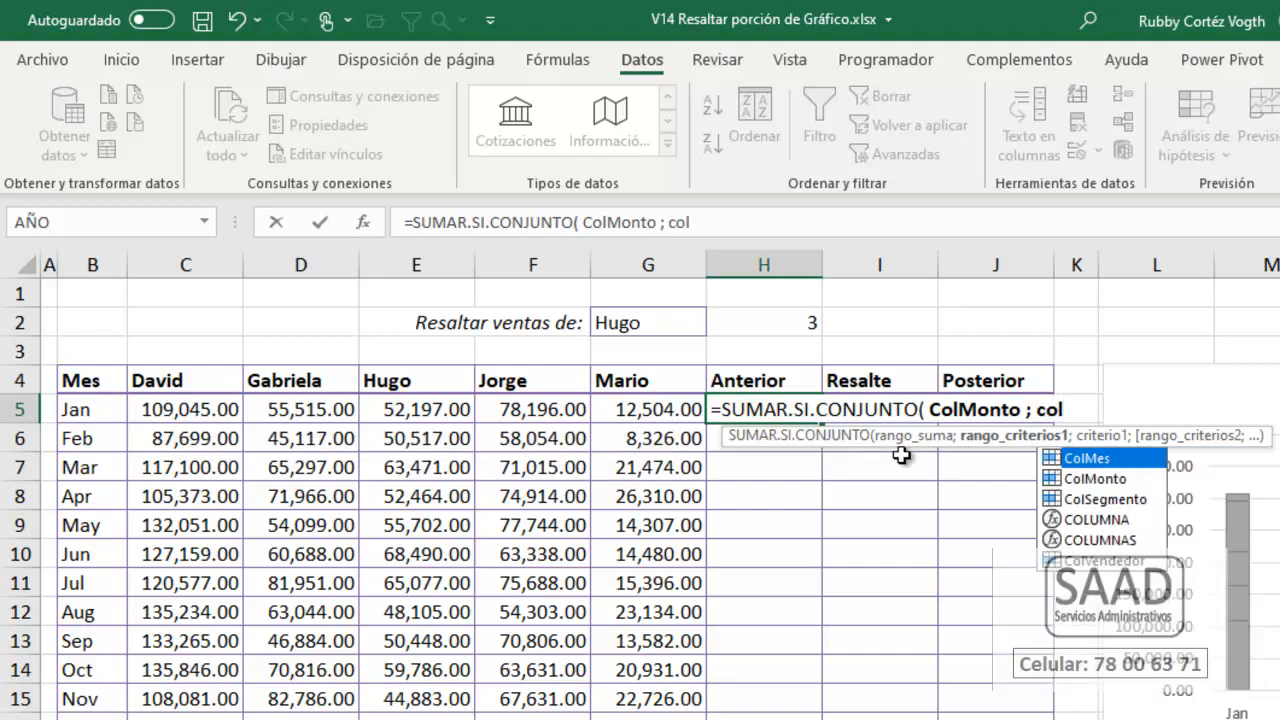
text(m)
key(Tab)
text(;)
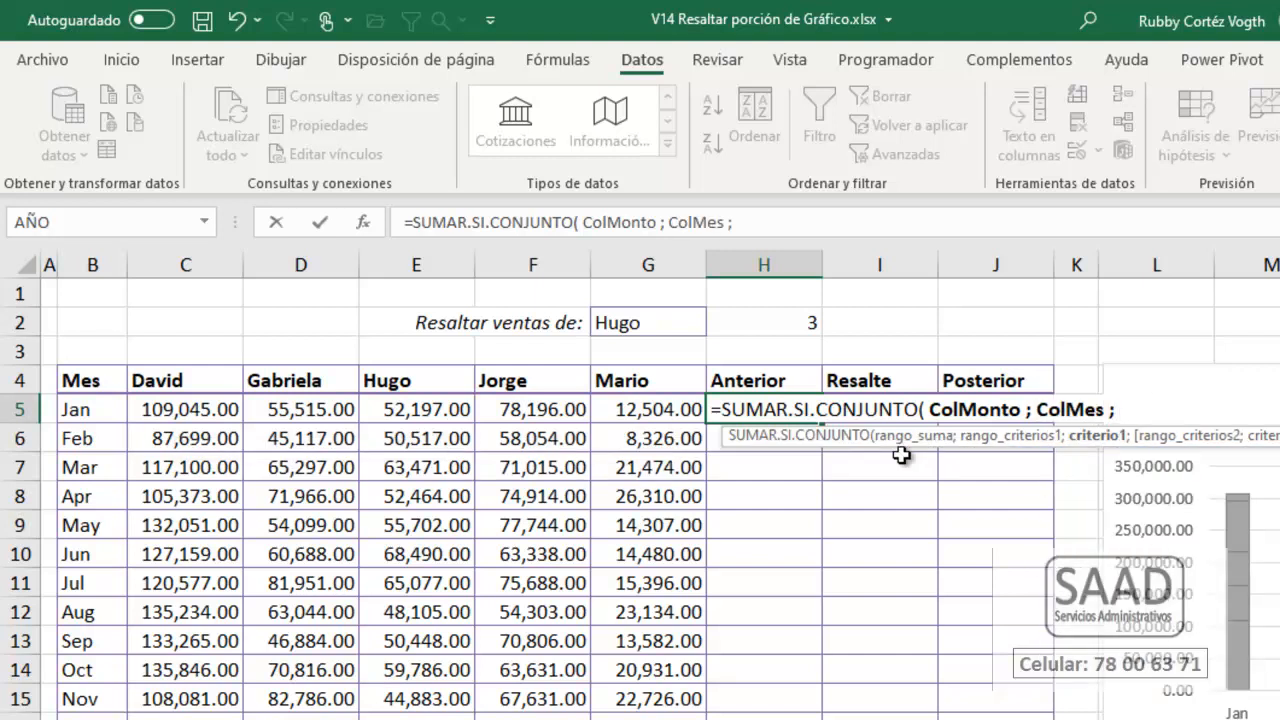
text( $$B4)
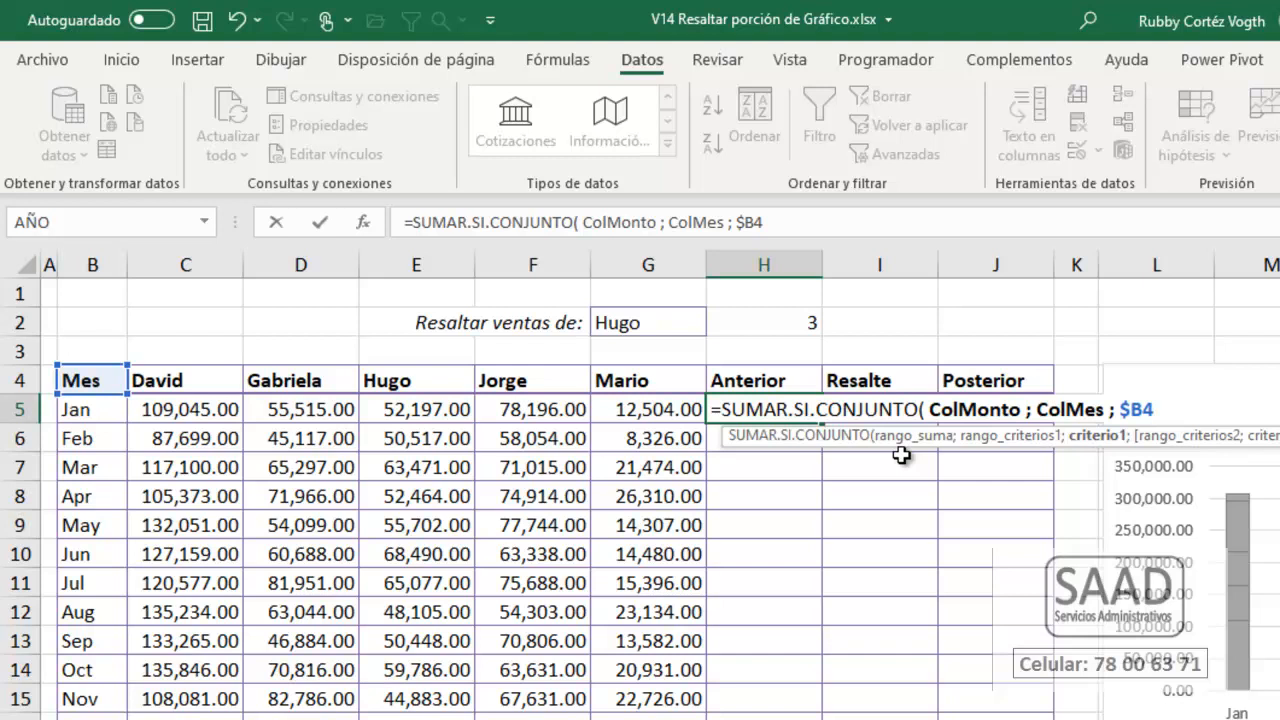
key(BackSpace)
text(5)
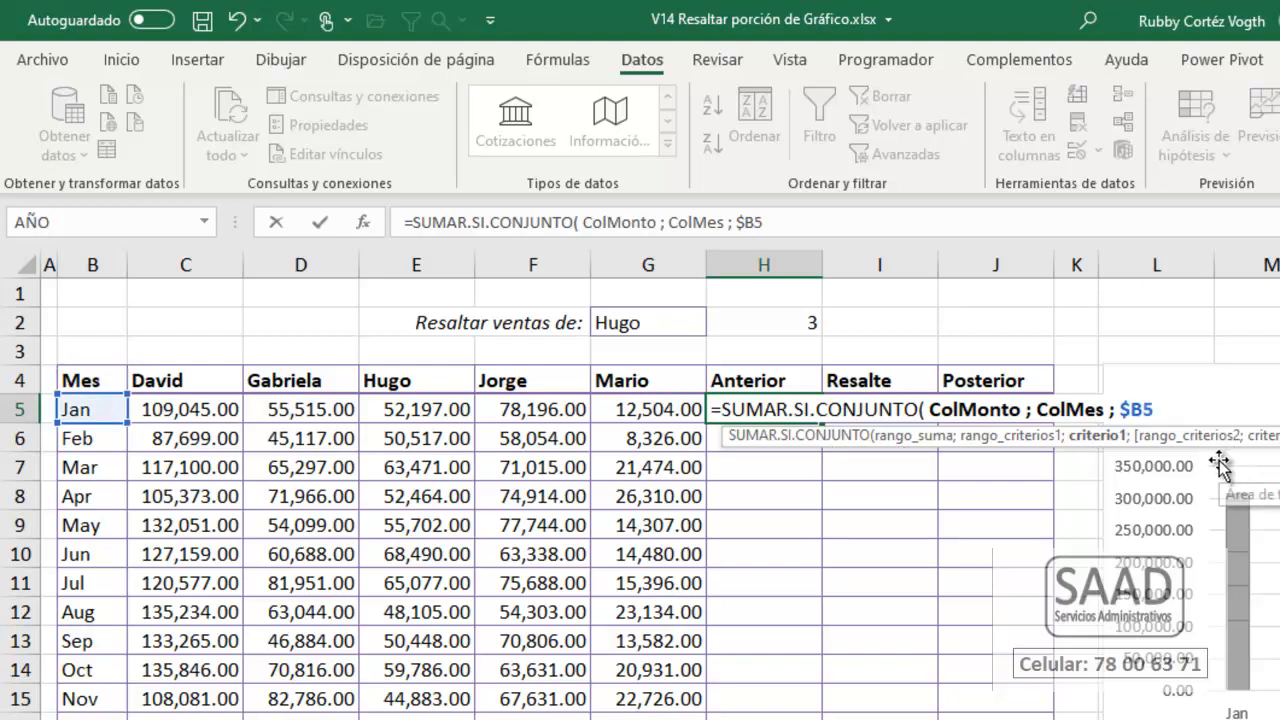
Step: Add ColSegmento as the second criteria range with criterion H$4, and enter the completed formula in H5
text( ;)
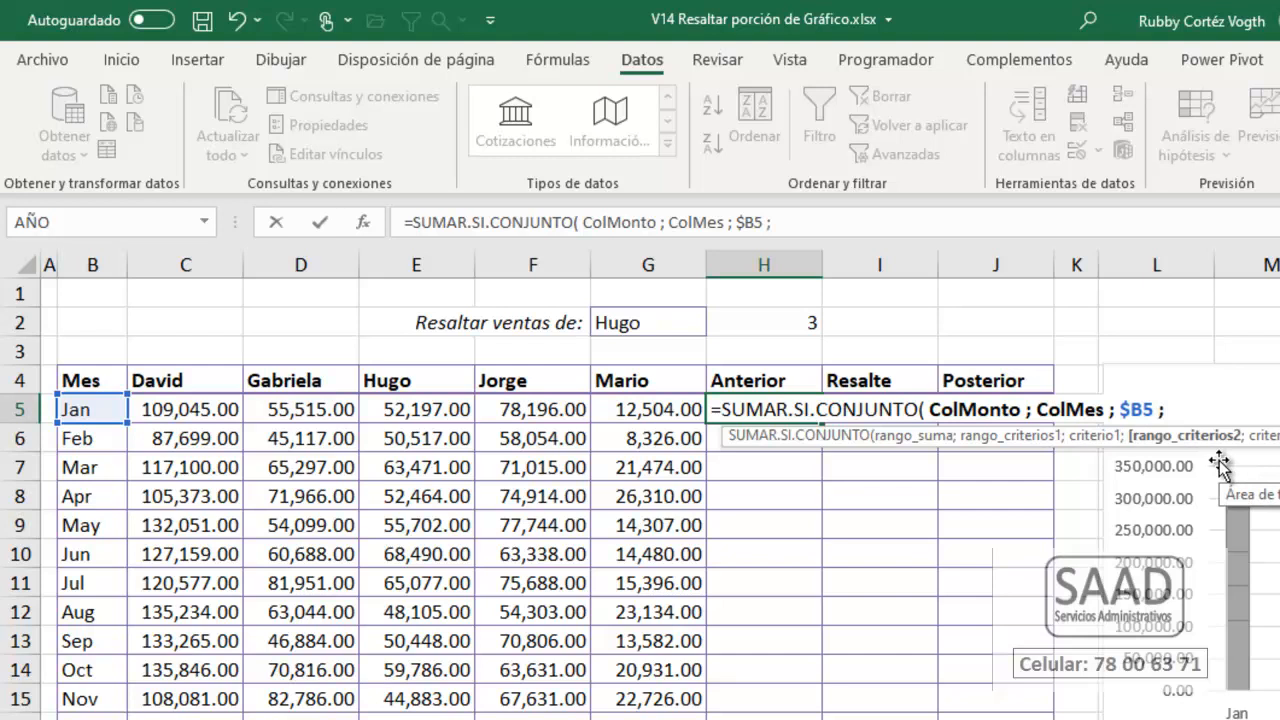
text( cols)
double_click(1224, 470)
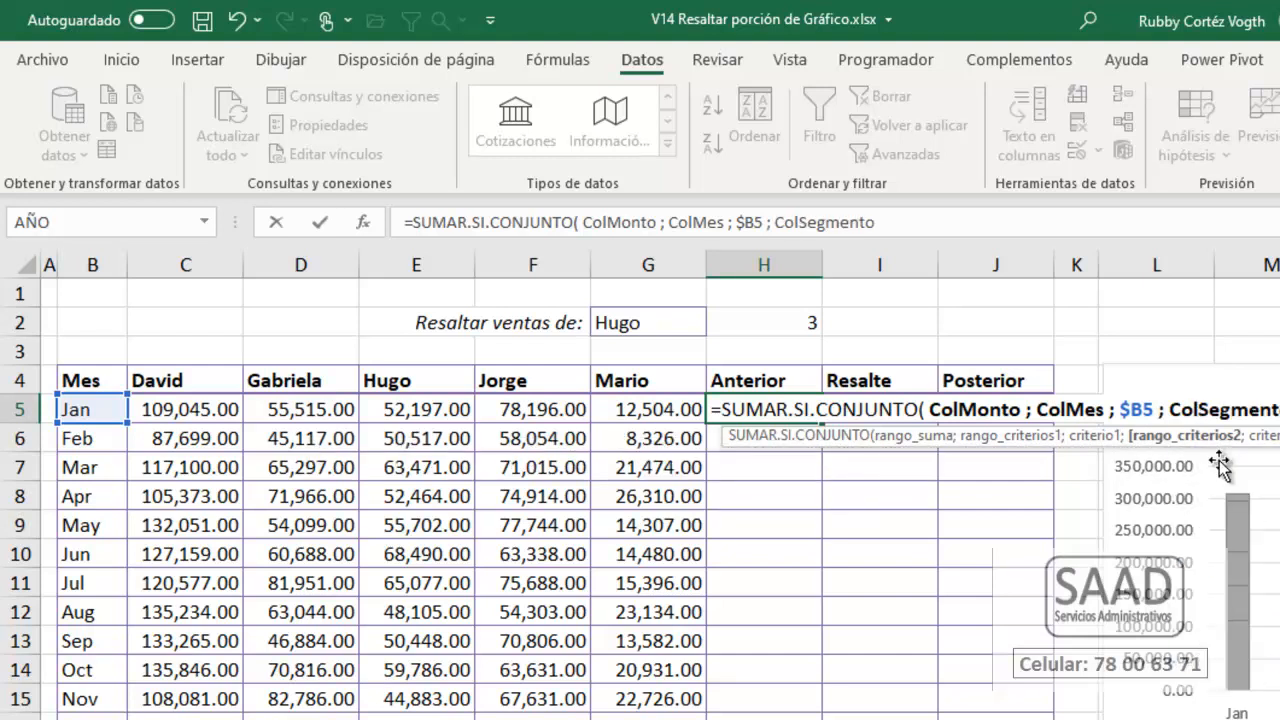
text(;)
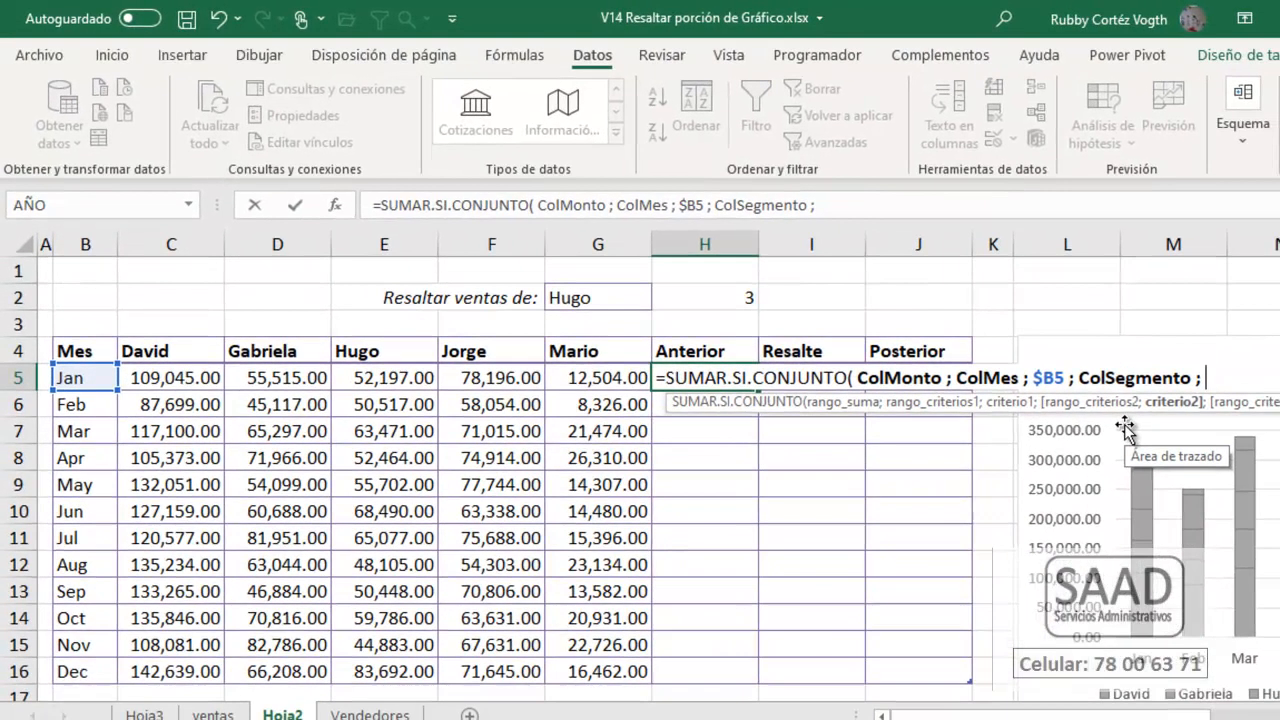
text(H$4)
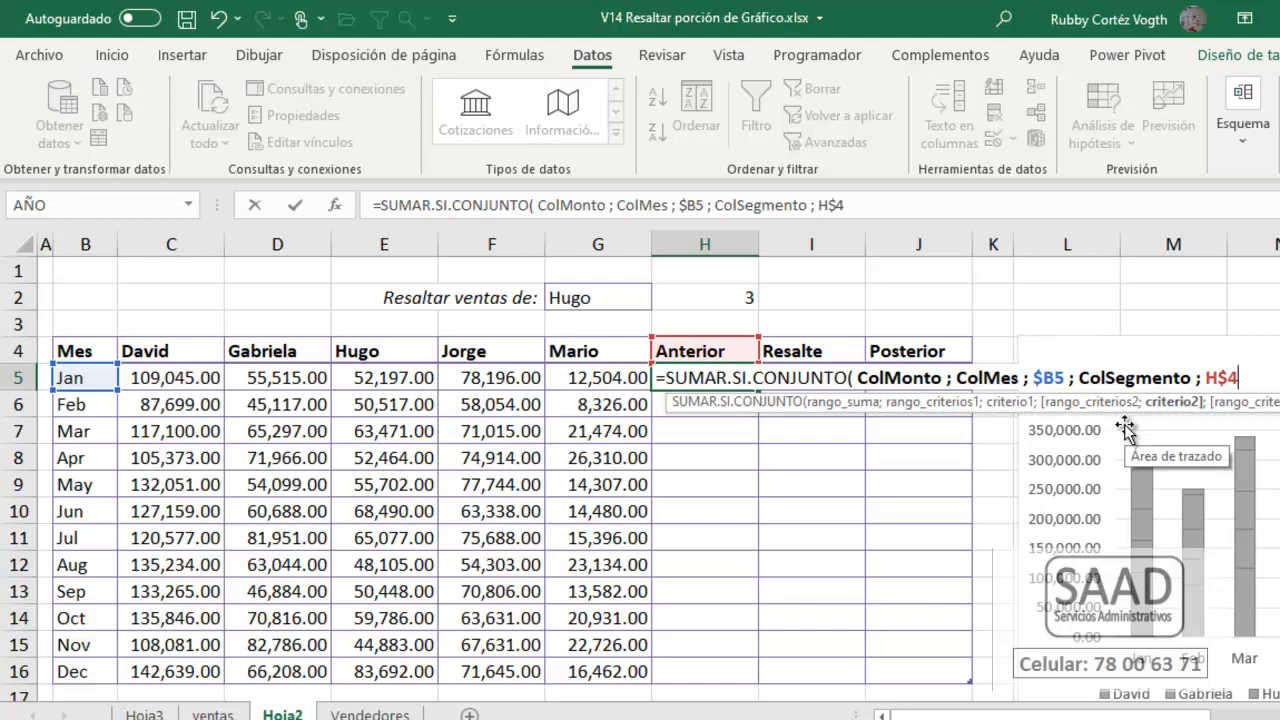
text())
key(Return)
key(Up)
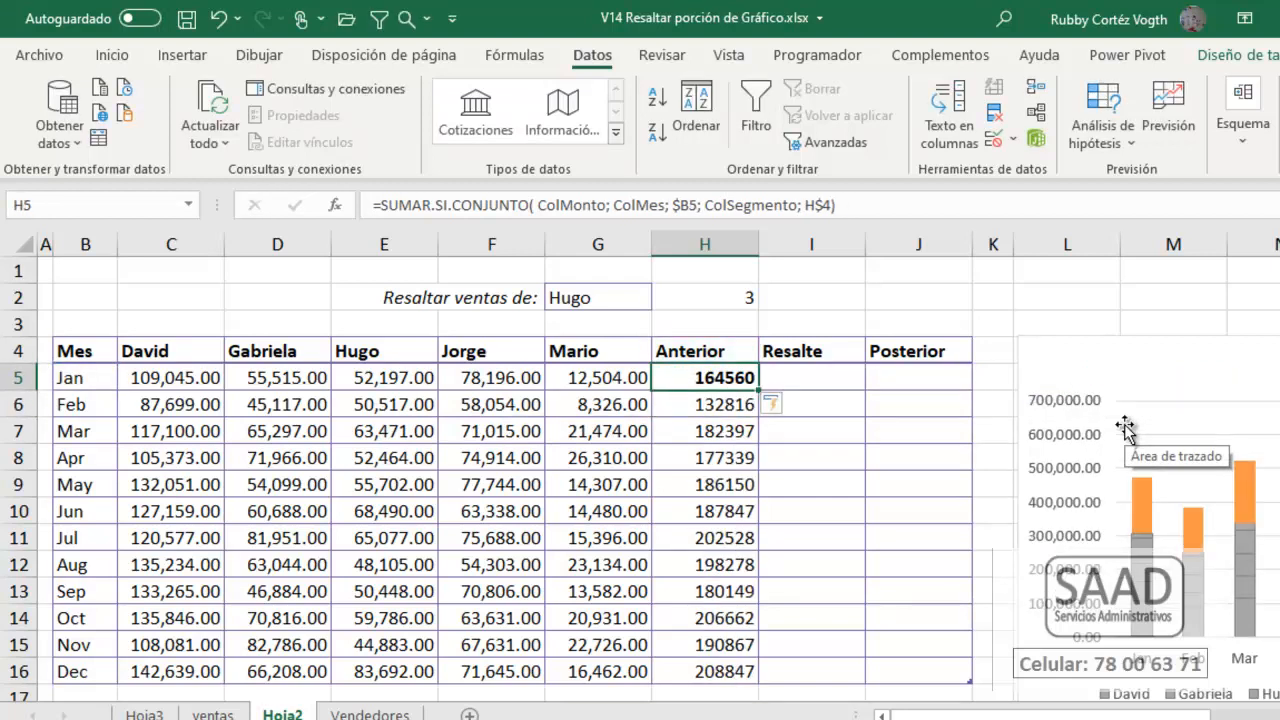
Step: Format the Anterior values in H5:H16 as numbers with thousands separators and two decimals
key(ctrl+shift+Down)
key(Up)
key(Down)
key(ctrl+n)
key(ctrl+shift+Down)
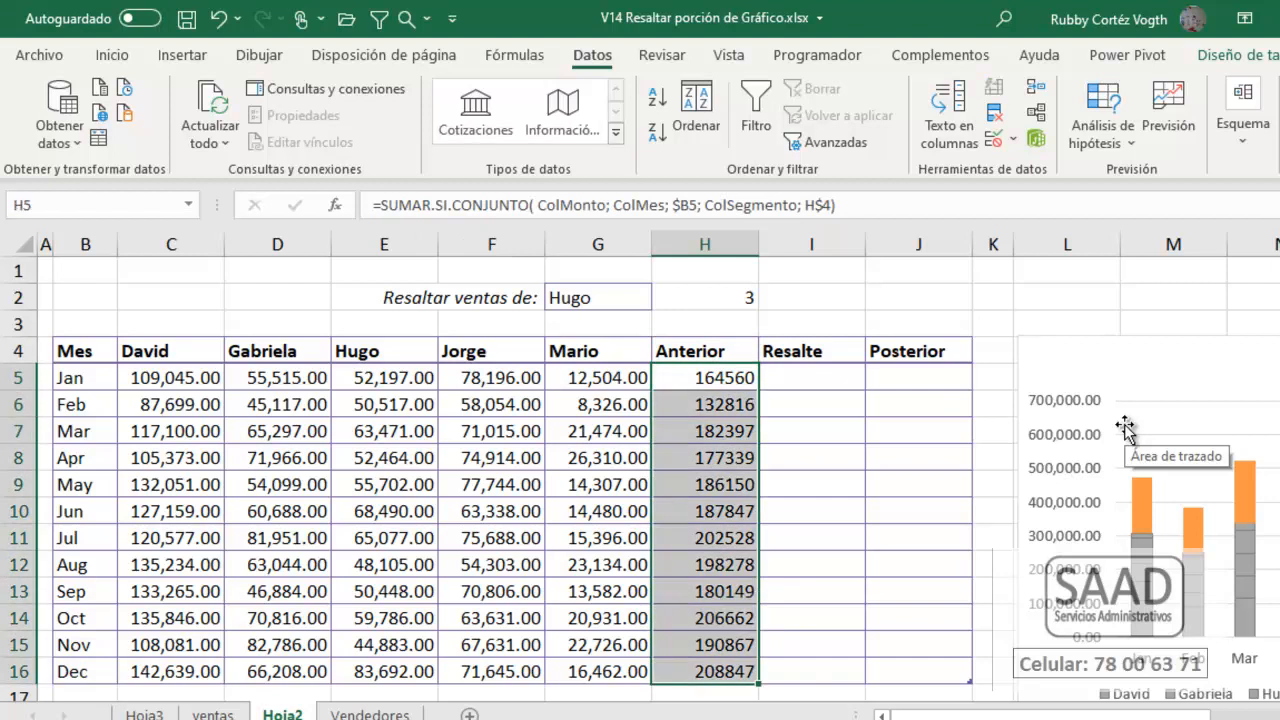
key(ctrl+shift+1)
Step: Extend the Anterior formulas across the Resalte and Posterior columns for all twelve months
key(shift+Right)
key(shift+Right)
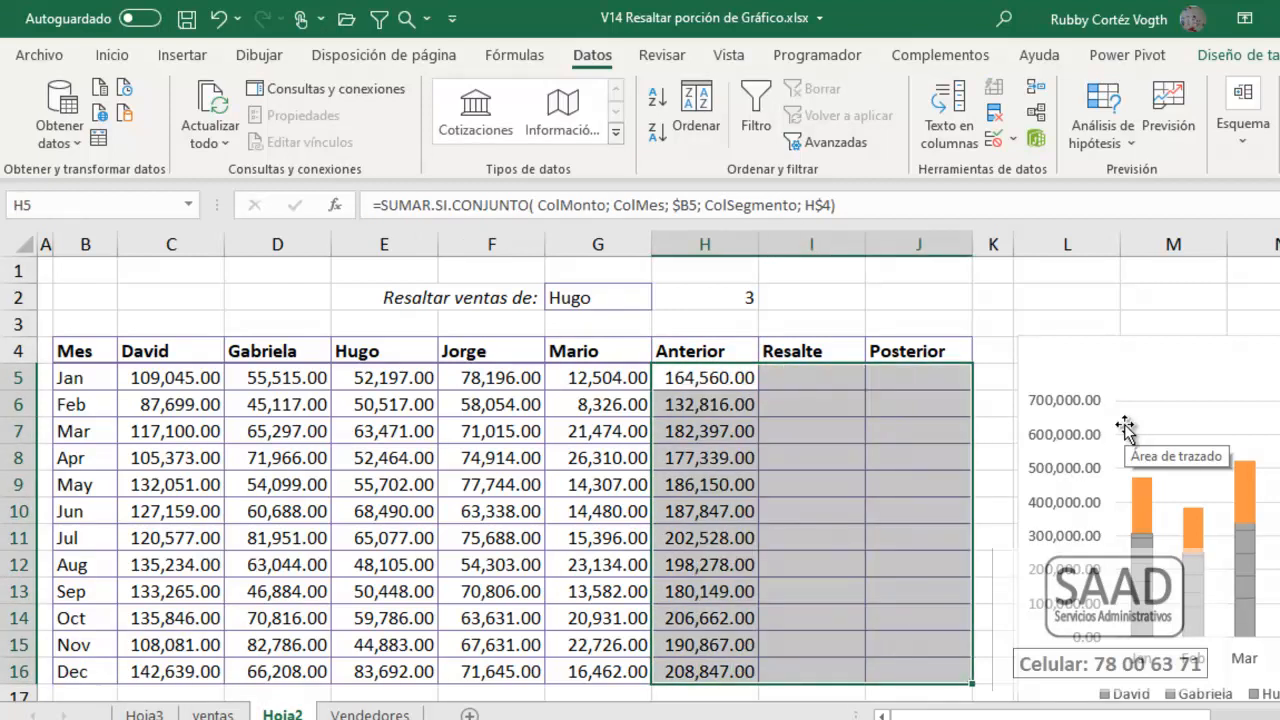
key(ctrl+d)
key(Down)
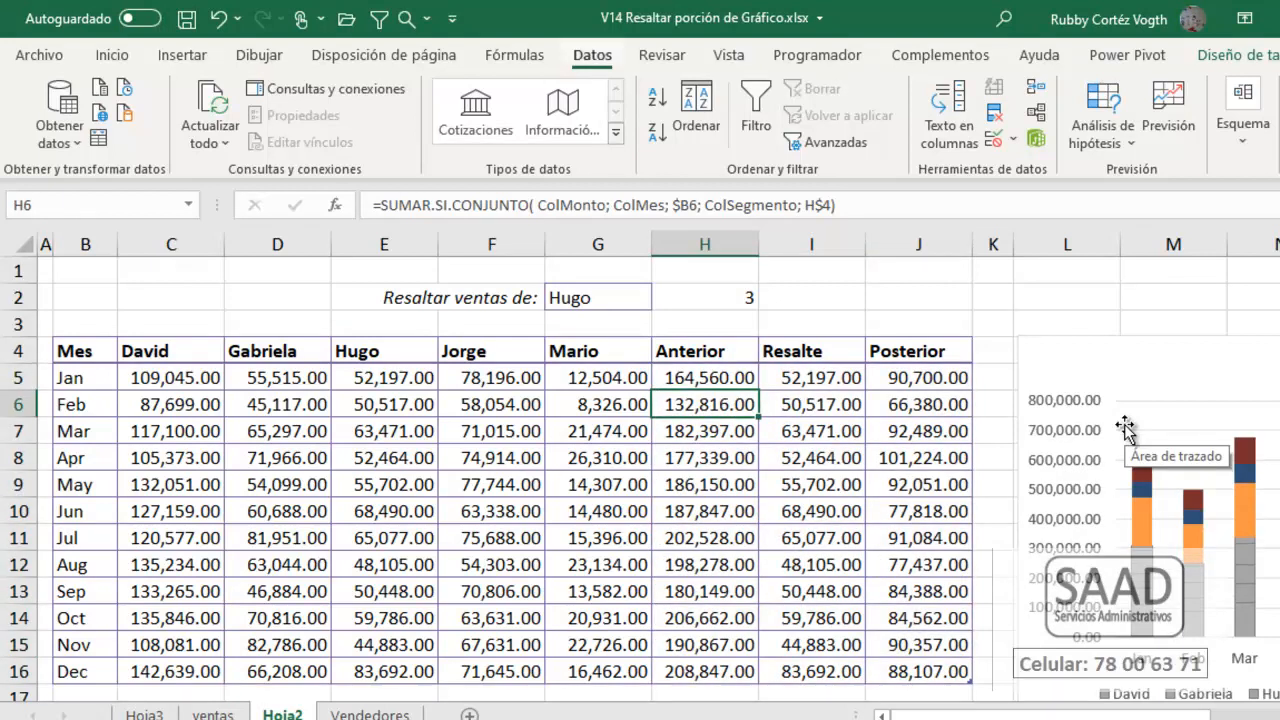
Step: In G18, total the five salesperson columns of TablaResumen with SUMA, formatted with thousands separators and two decimals
key(alt+n)
text(z85)
key(Return)
key(Up)
key(Down)
key(Down)
key(Down)
key(Down)
key(Down)
key(Down)
key(Down)
key(Down)
key(Down)
key(Down)
key(Down)
key(Down)
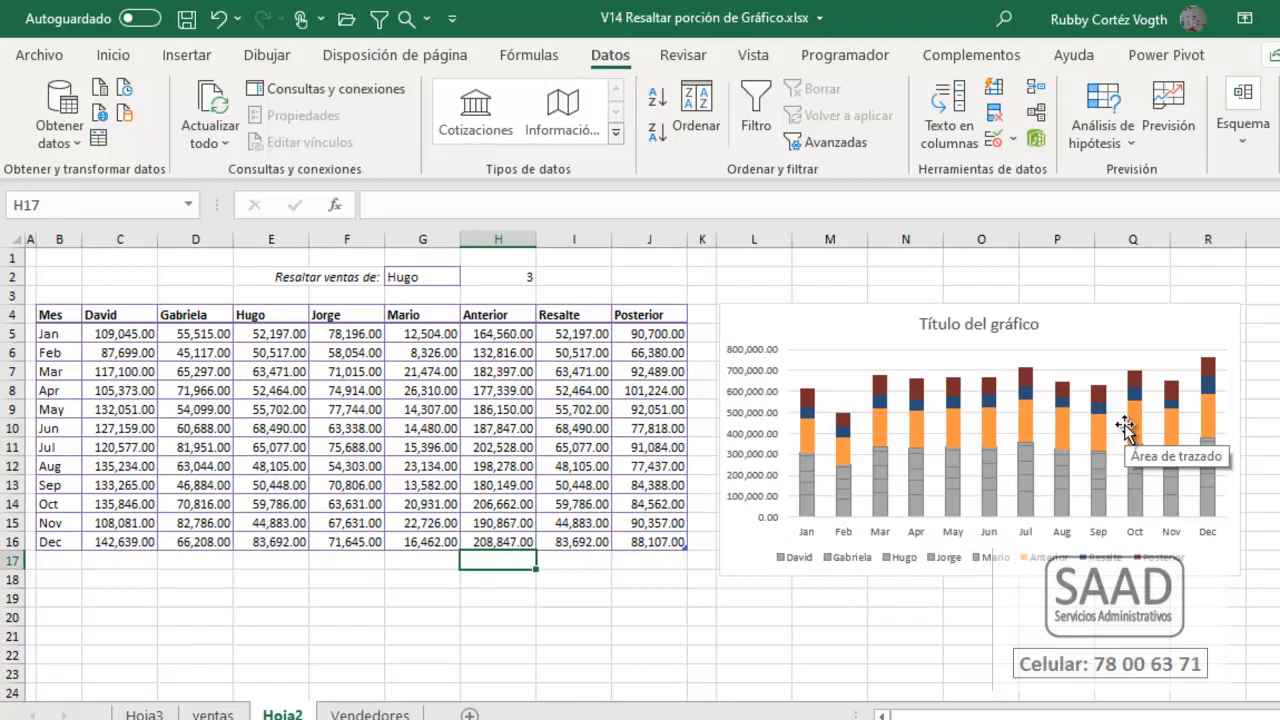
key(Left)
key(Down)
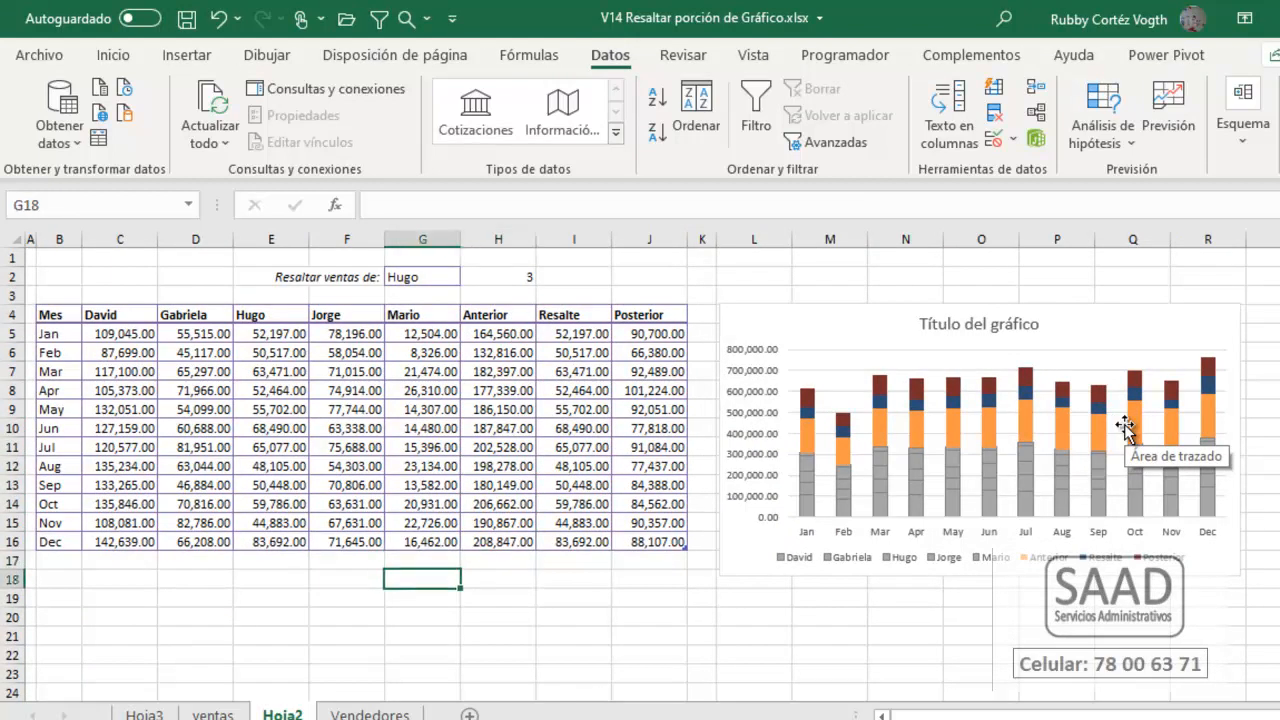
text(=sum)
key(Tab)
key(Up)
key(Up)
key(shift+Up)
key(shift+Up)
key(shift+Up)
key(shift+Up)
key(shift+Up)
key(shift+Up)
key(shift+Up)
key(shift+Up)
key(shift+Up)
key(shift+Up)
key(shift+Up)
key(shift+Left)
key(shift+Left)
key(shift+Left)
key(shift+Left)
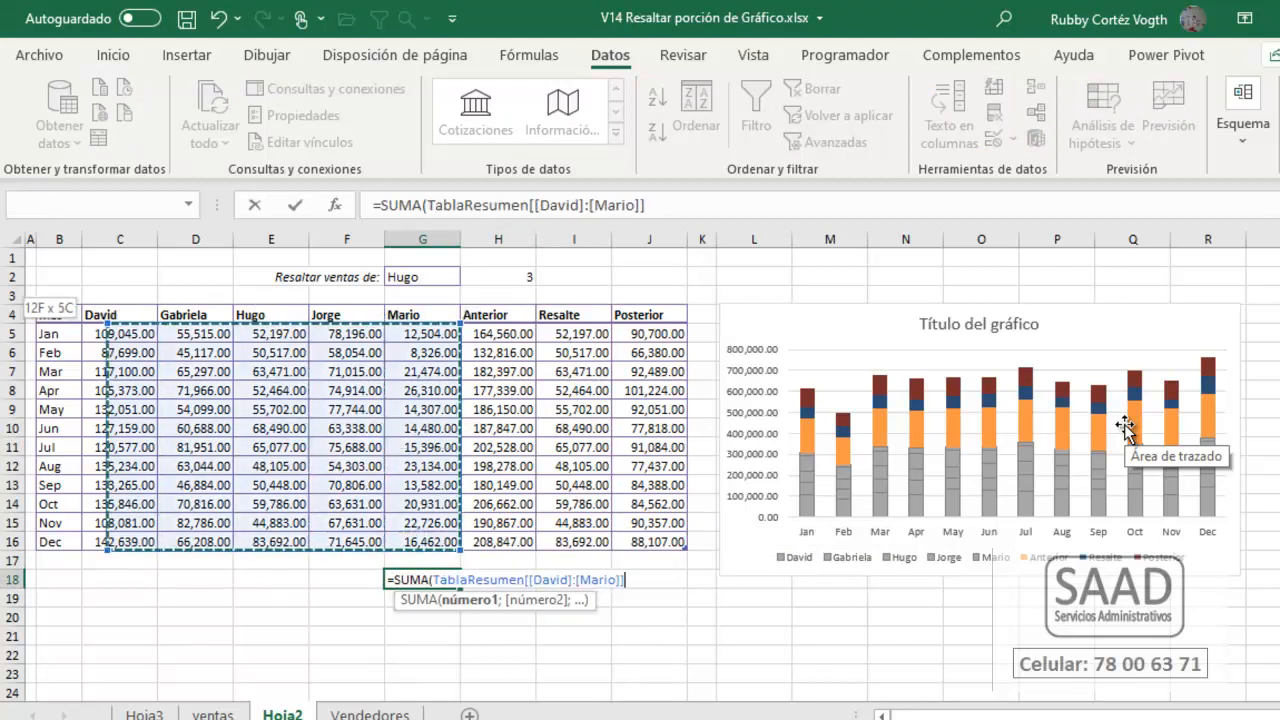
key(ctrl+Return)
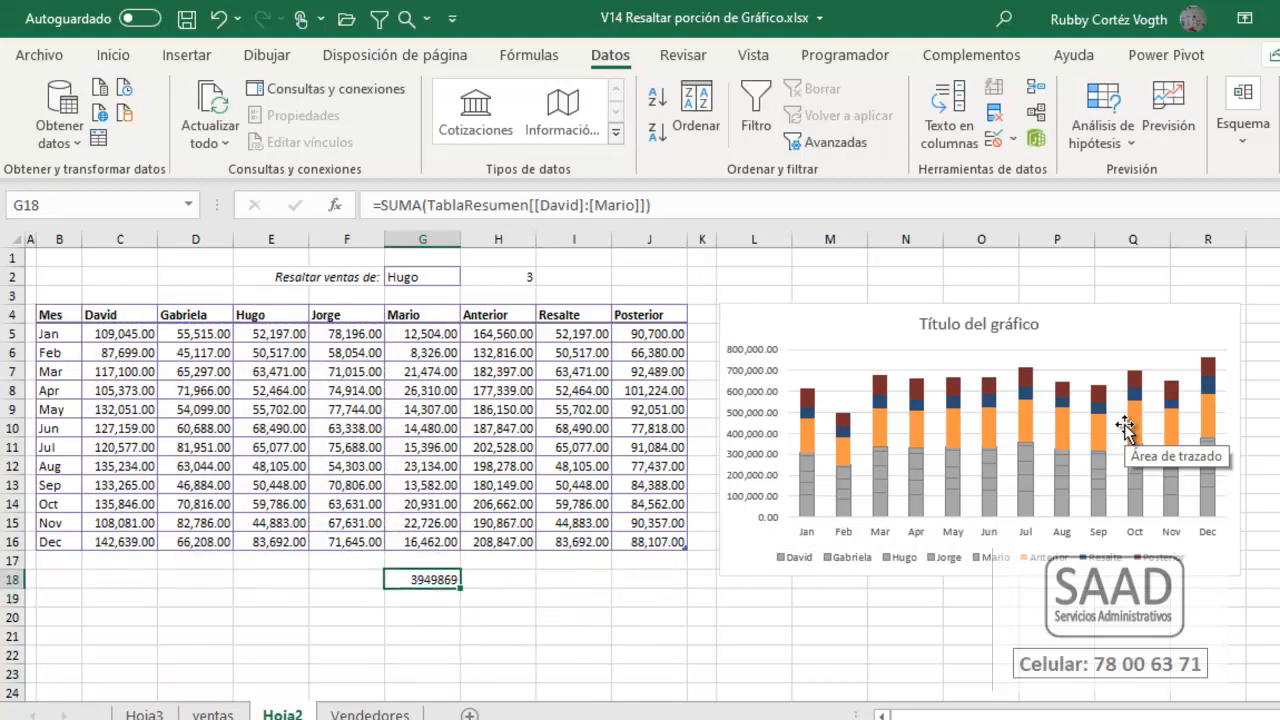
key(ctrl+shift+1)
key(Right)
key(Right)
key(Right)
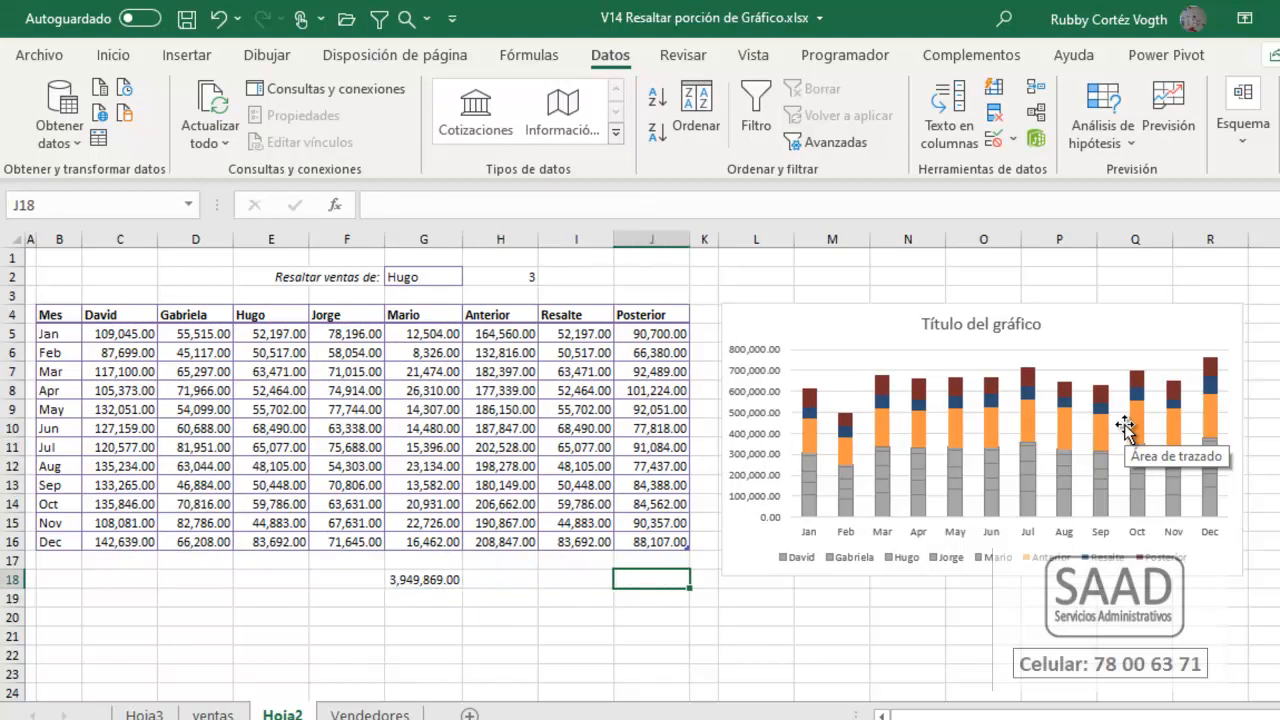
text(=suma)
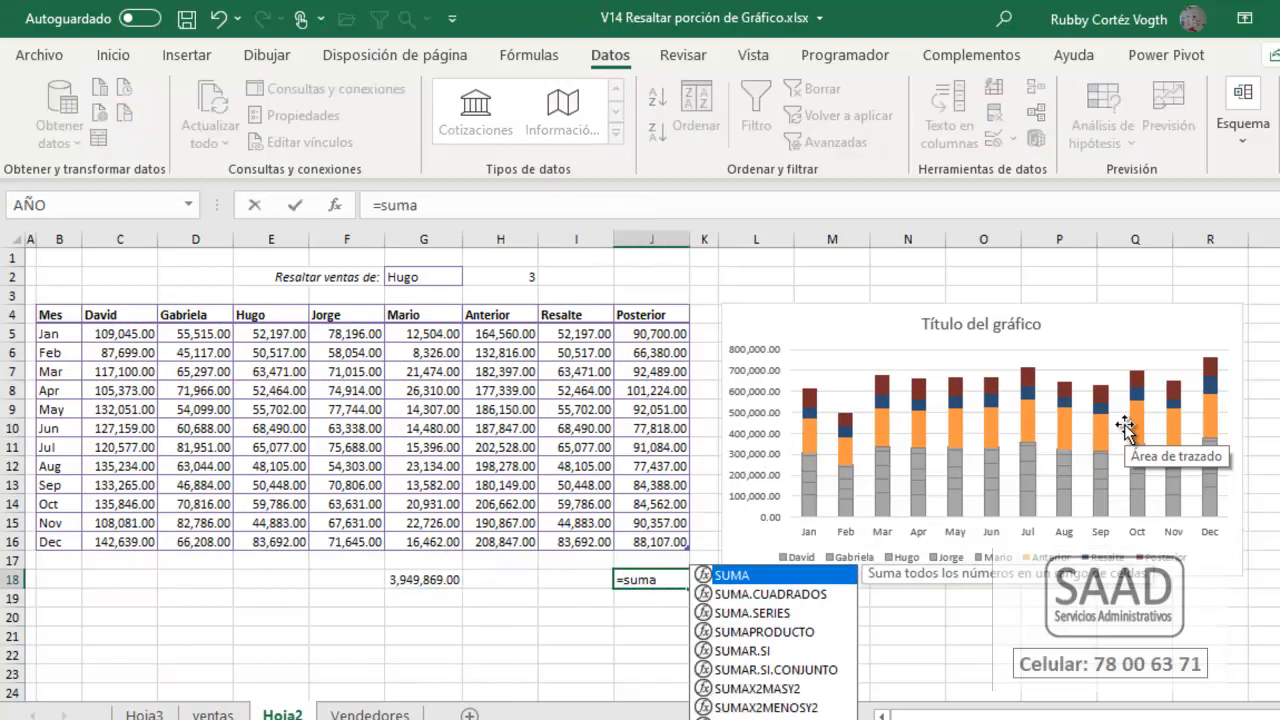
key(Return)
key(Up)
key(Up)
key(Down)
key(Down)
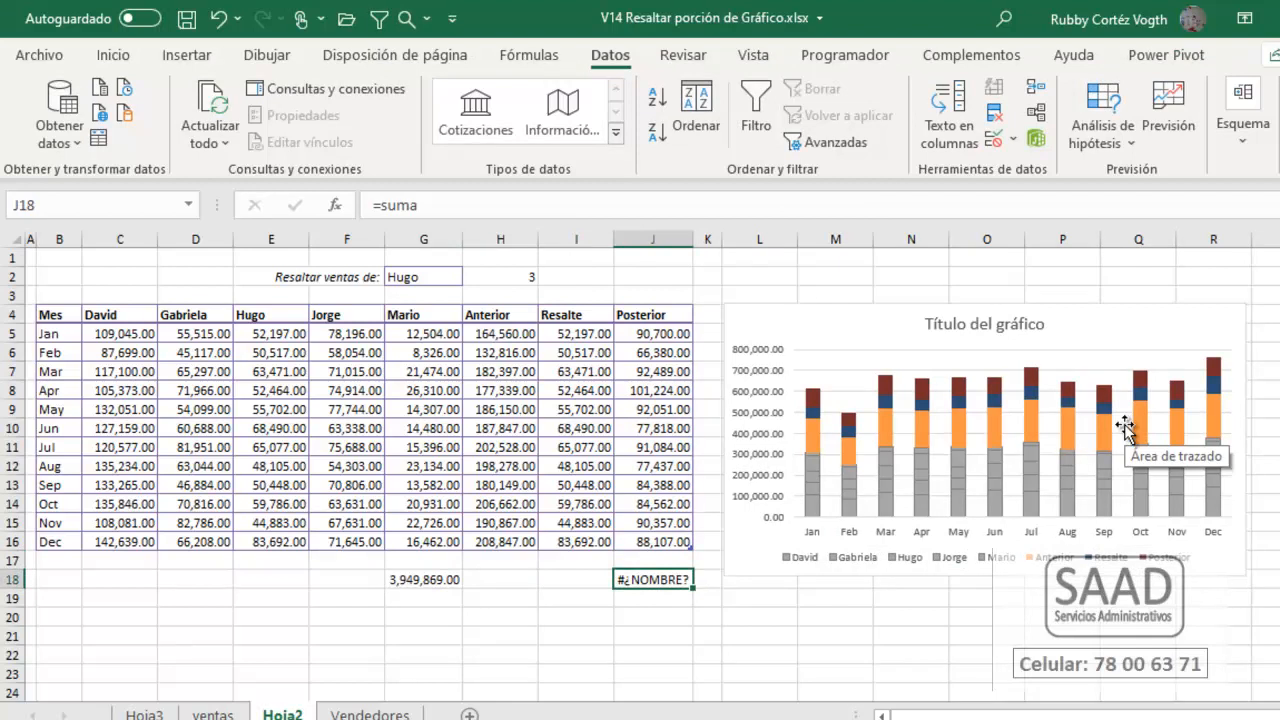
Step: In J18, total TablaResumen's Anterior to Posterior columns with SUMA, formatted with thousands separators and two decimals
text(=SUM)
key(Tab)
key(Up)
key(Up)
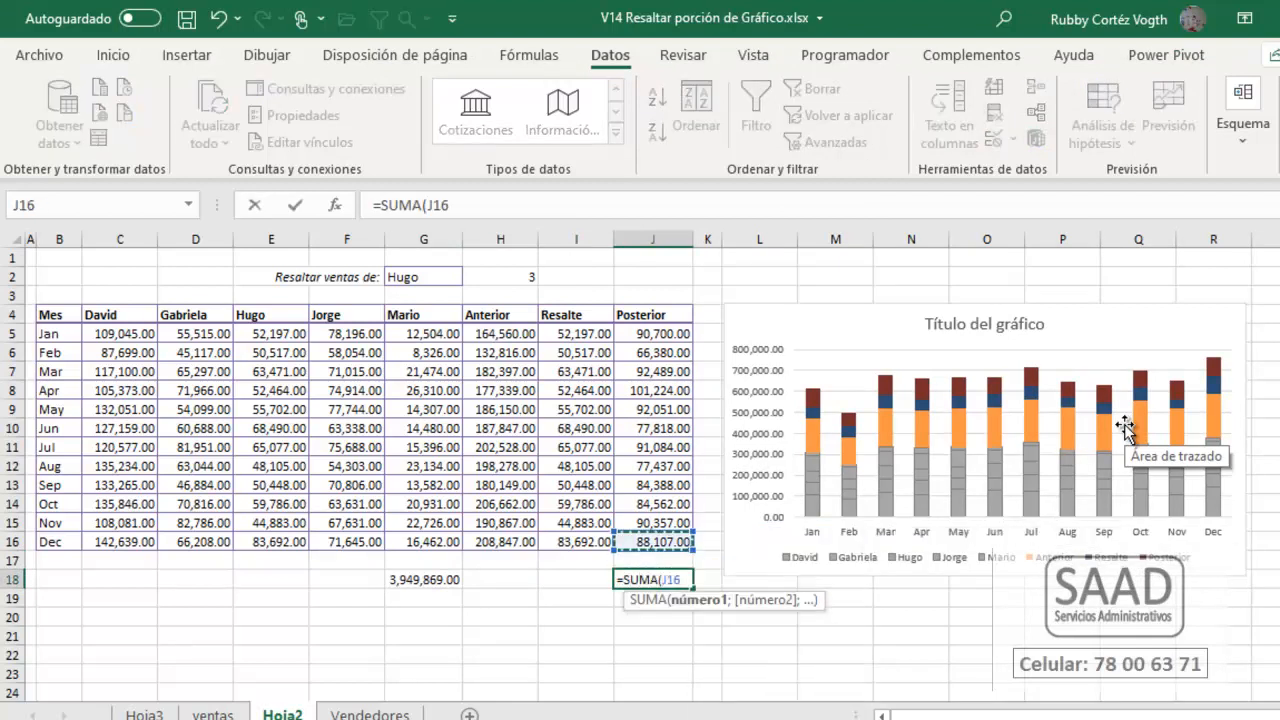
key(ctrl+shift+Up)
key(shift+Down)
key(shift+Left)
key(shift+Left)
key(Return)
key(Up)
key(ctrl+shift+1)
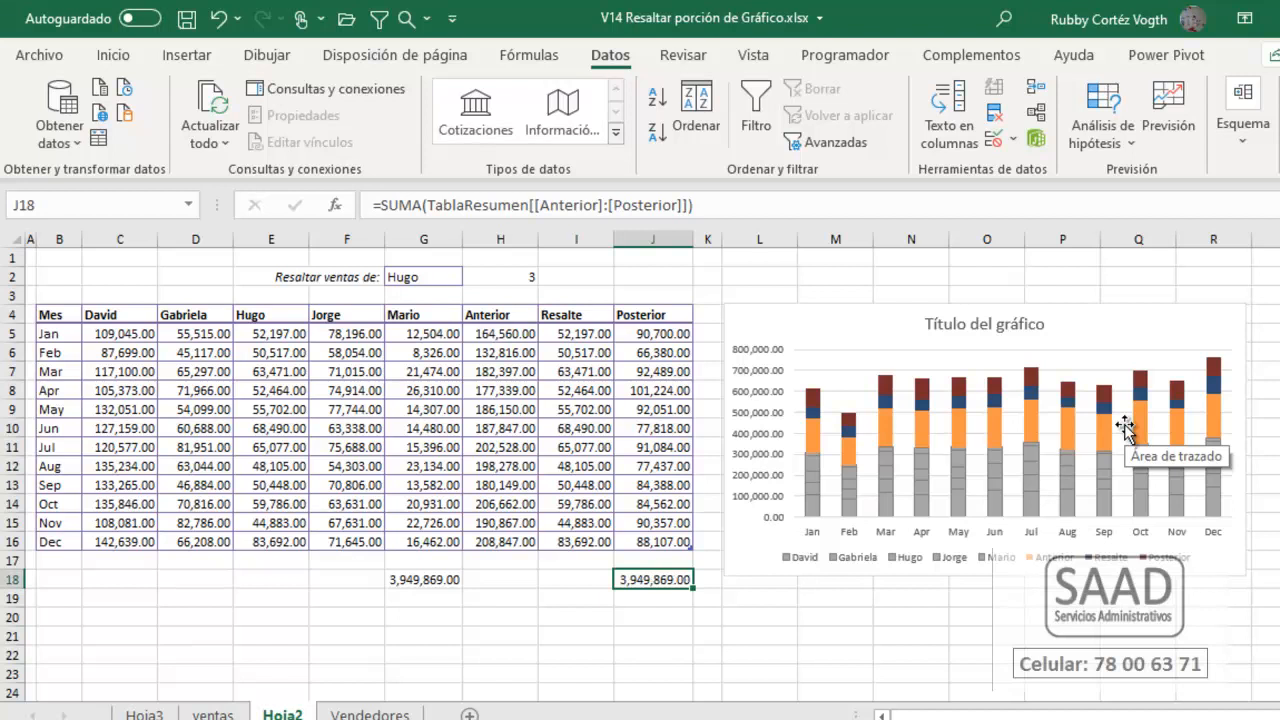
Step: Clear the check totals in G18:J18
key(Up)
key(Down)
key(Down)
key(shift+Left)
key(shift+Left)
key(shift+Left)
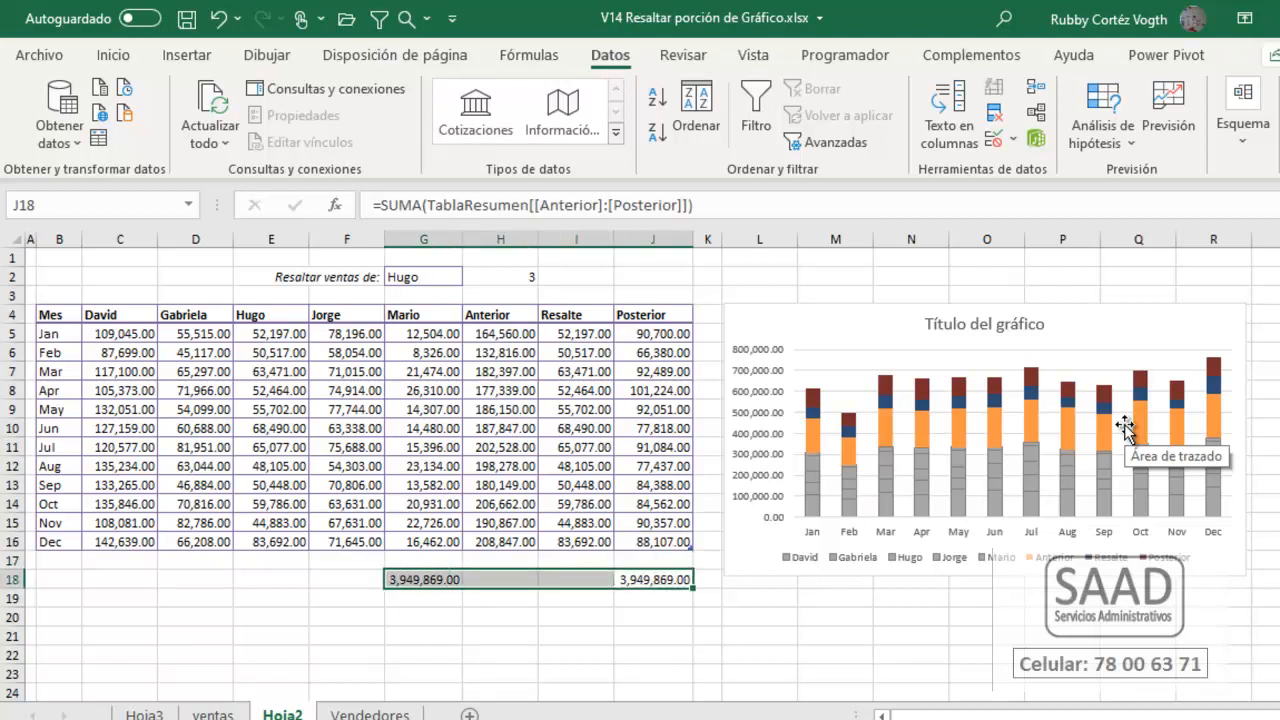
key(Delete)
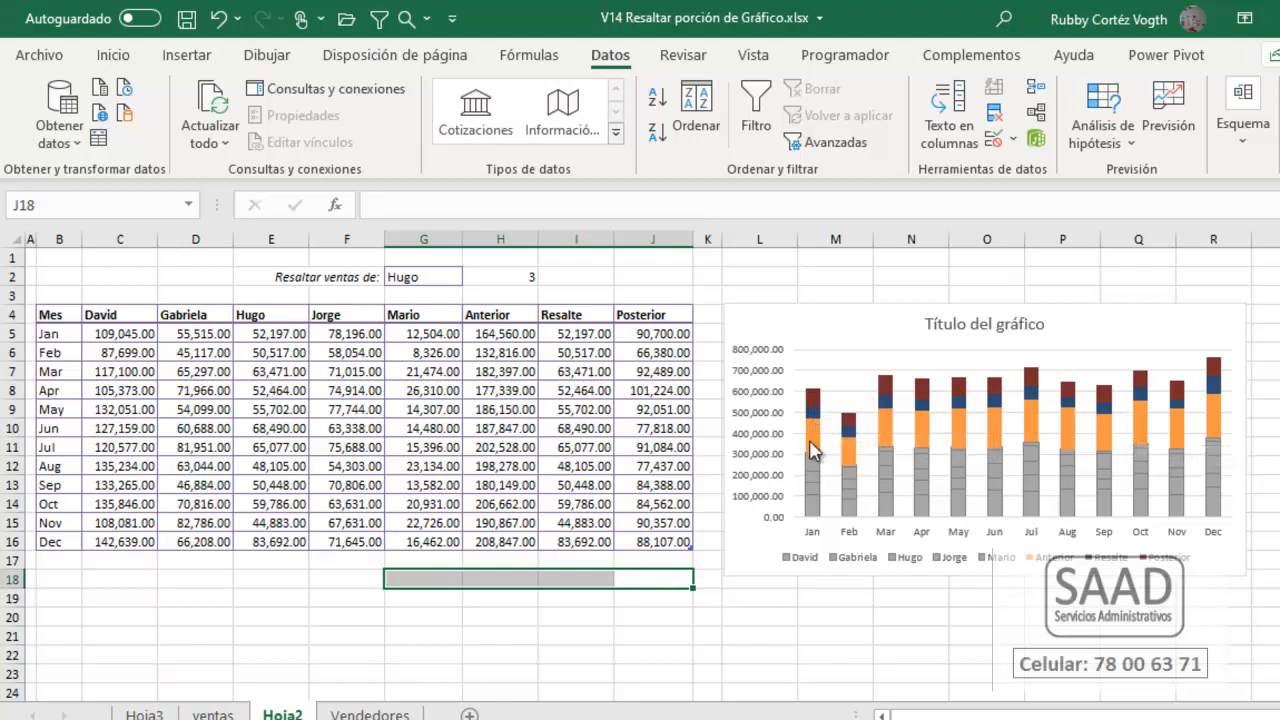
Step: Compare the column headers in C4:J4 with the series stacked in the chart's Jan column
mouse_move(812, 445)
drag(131, 313, 629, 316)
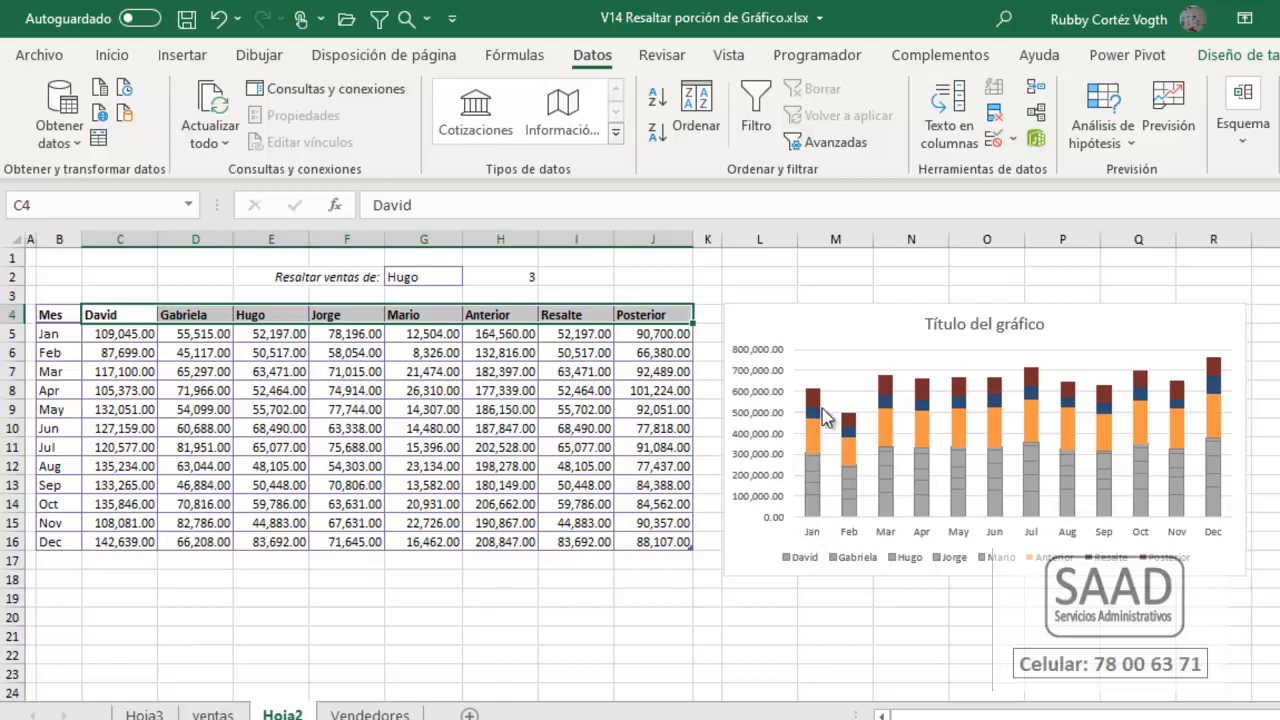
mouse_move(810, 410)
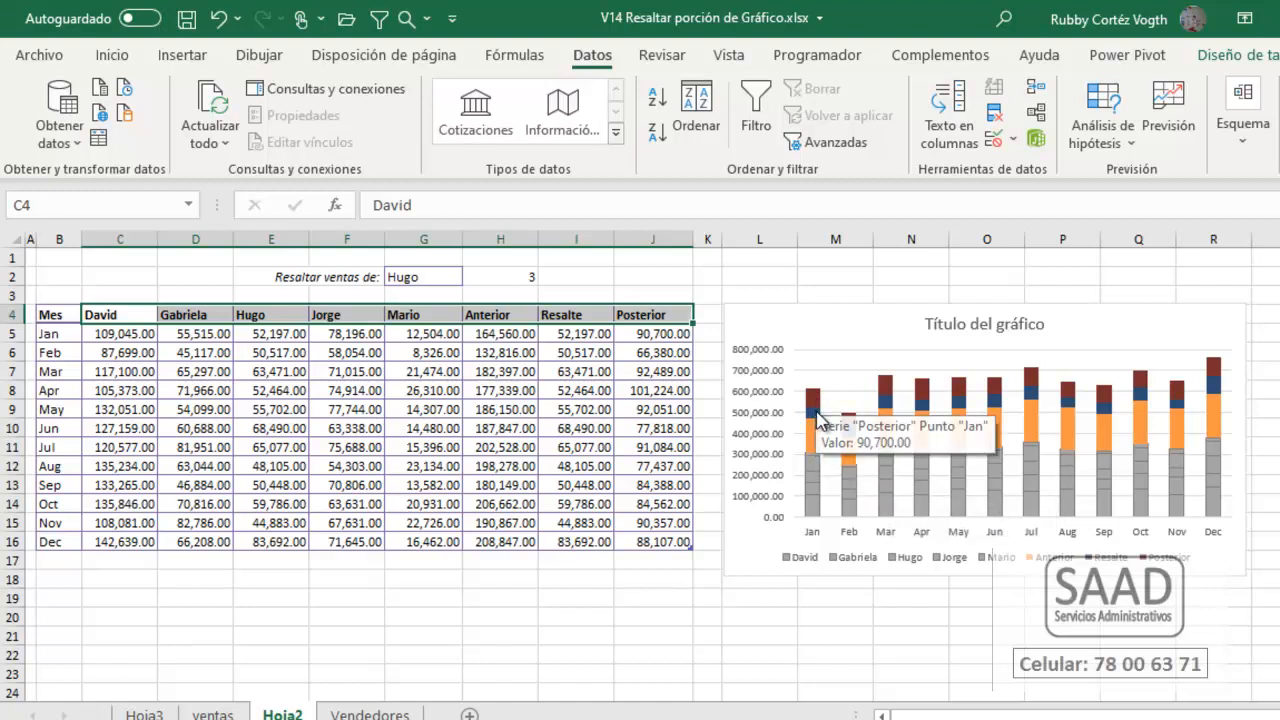
Step: Give the chart's Resalte series a solid fill in dark green
click(817, 416)
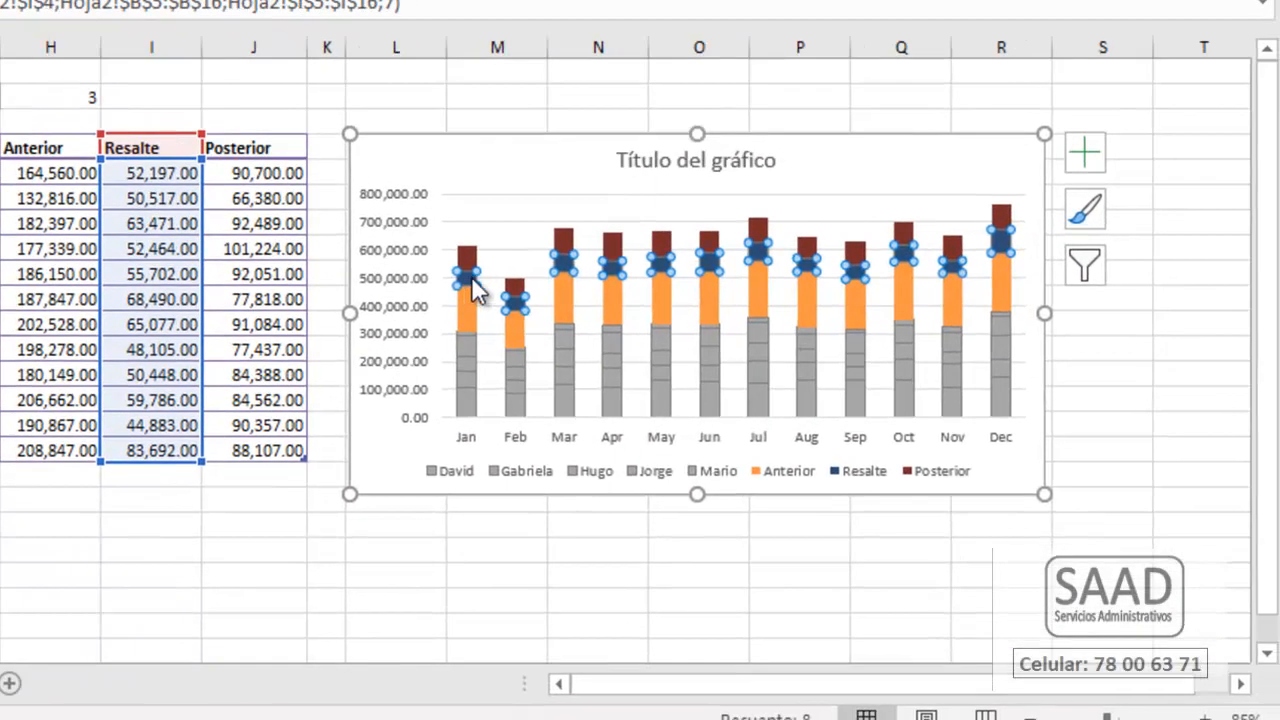
right_click(816, 414)
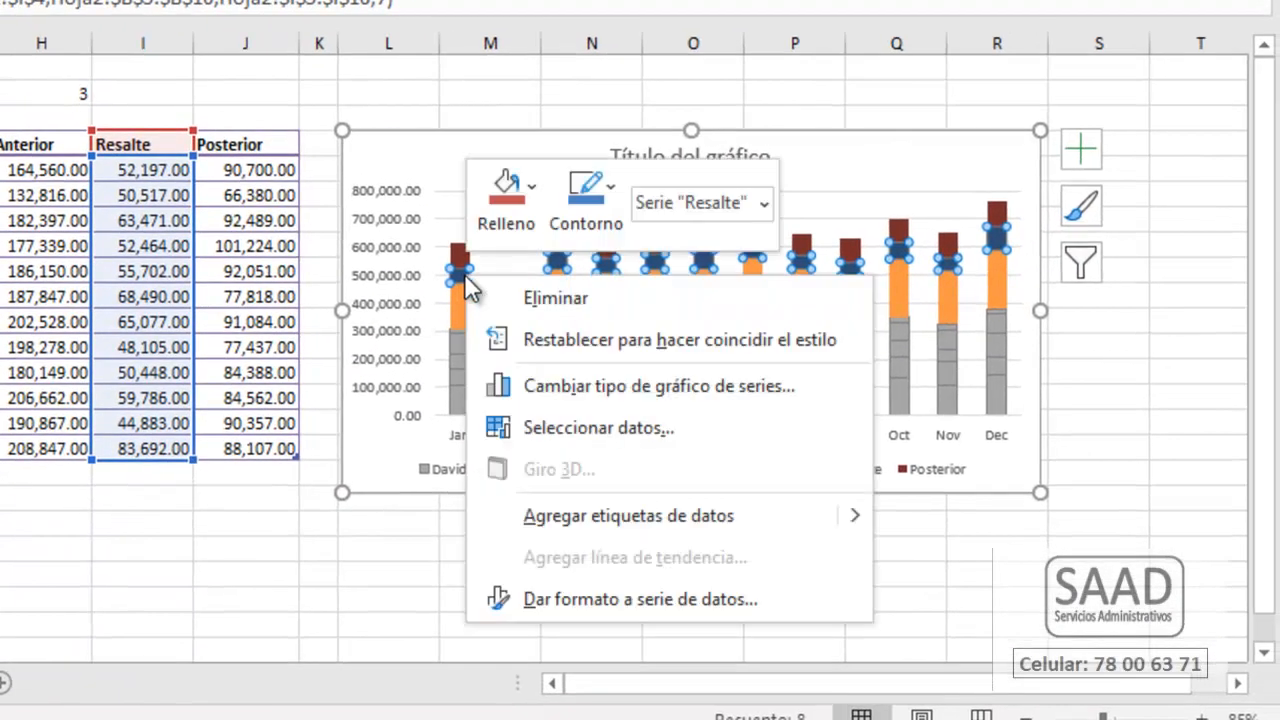
click(749, 594)
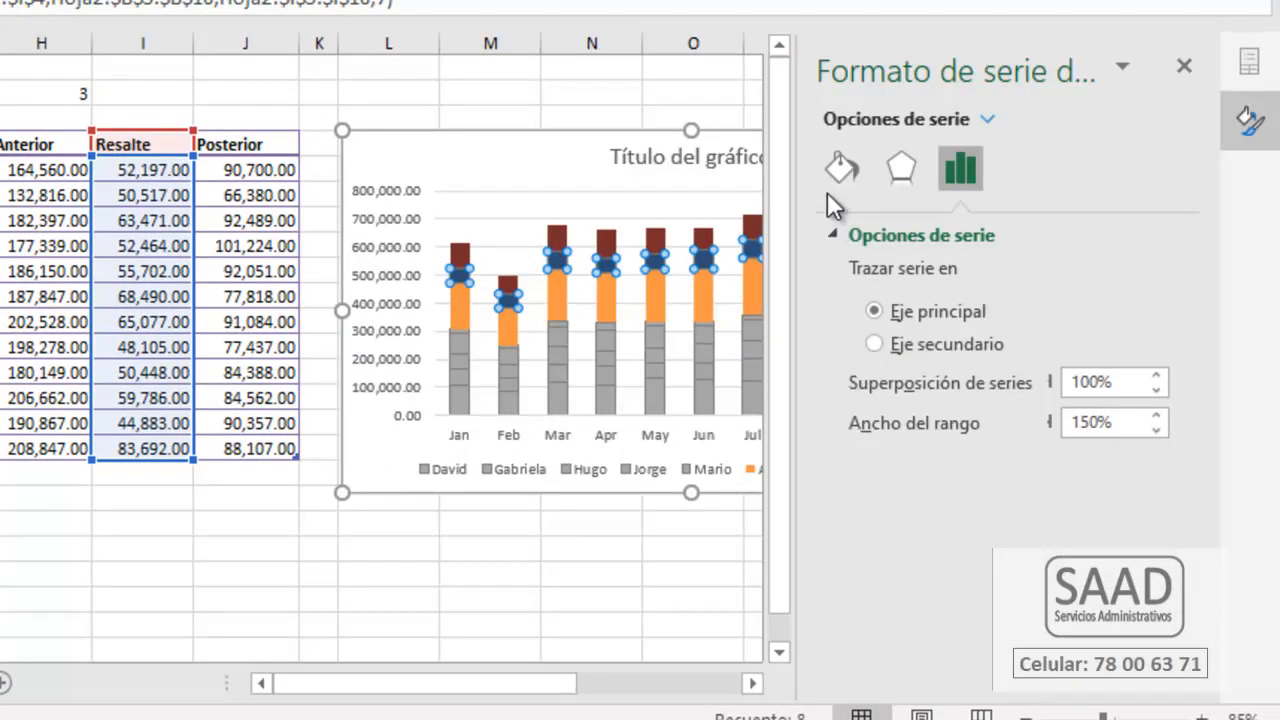
click(840, 169)
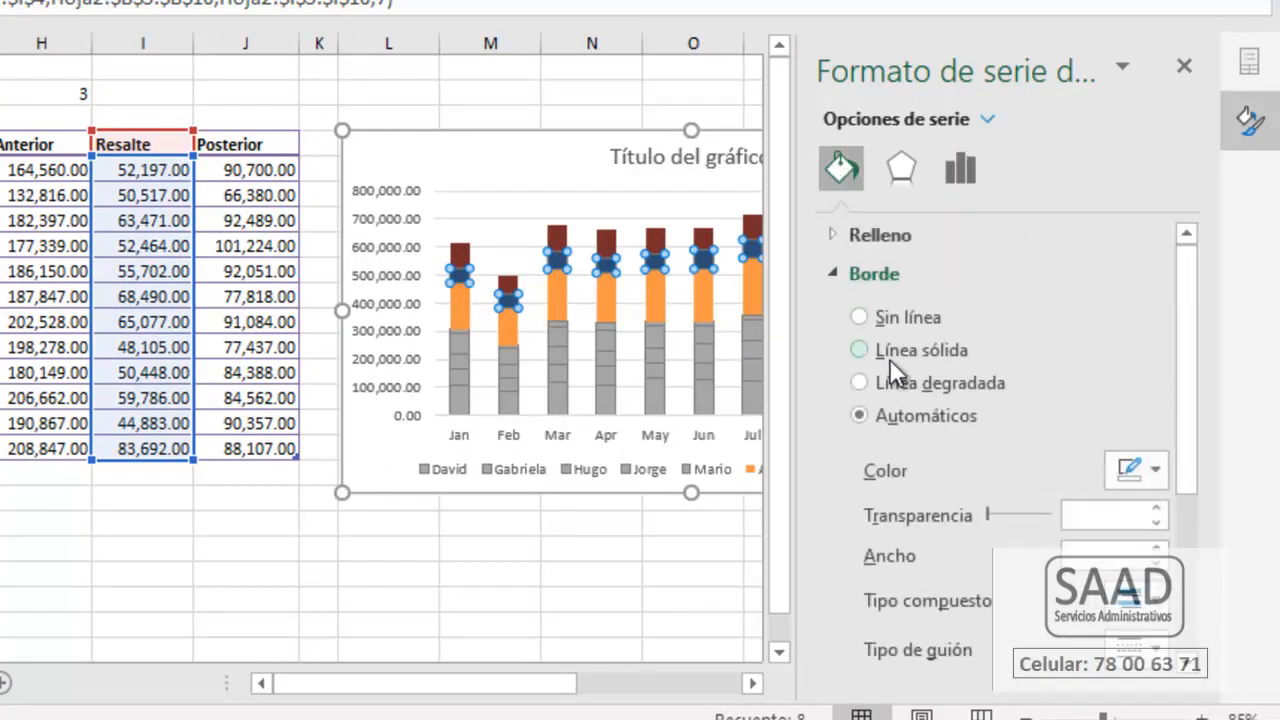
click(870, 235)
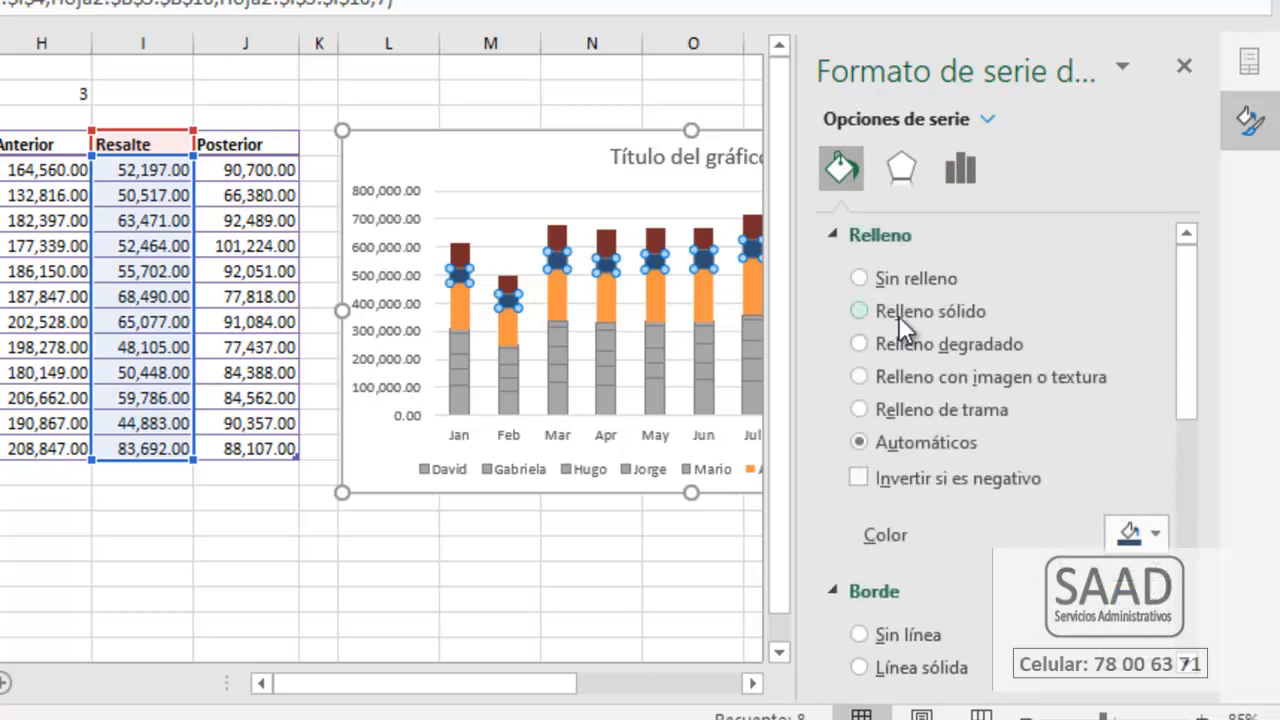
click(900, 311)
click(1155, 534)
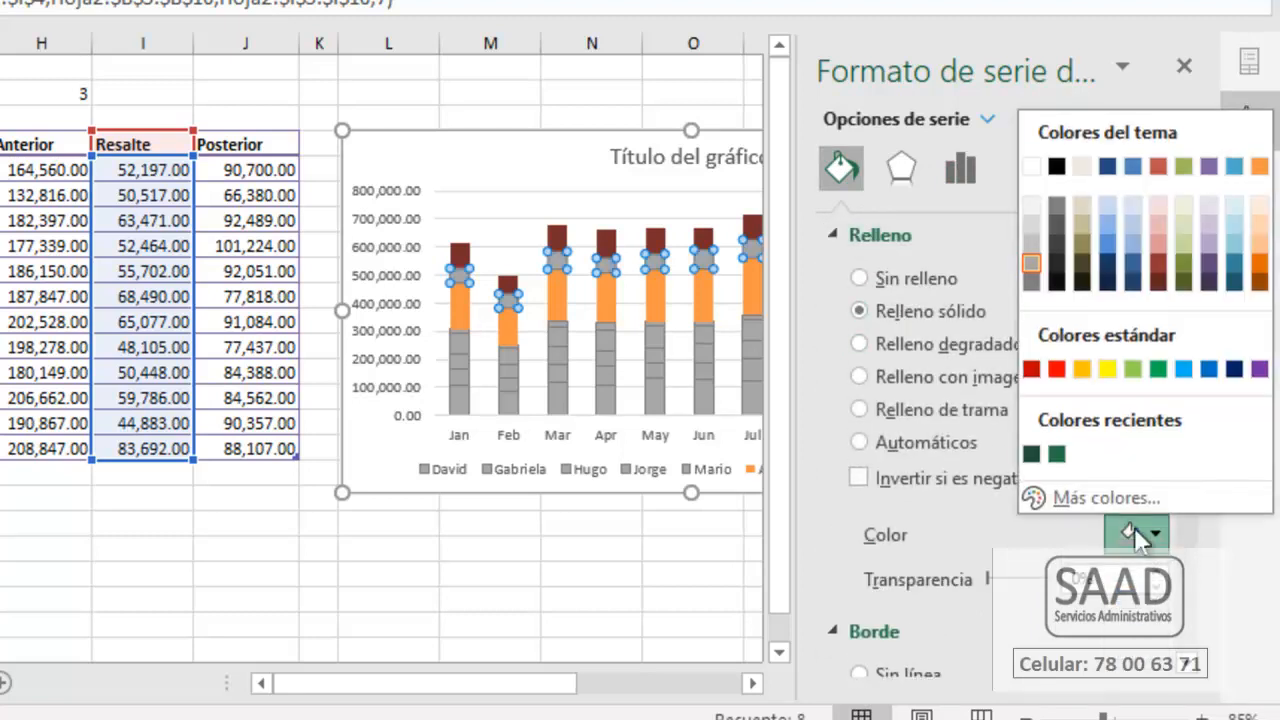
click(1031, 454)
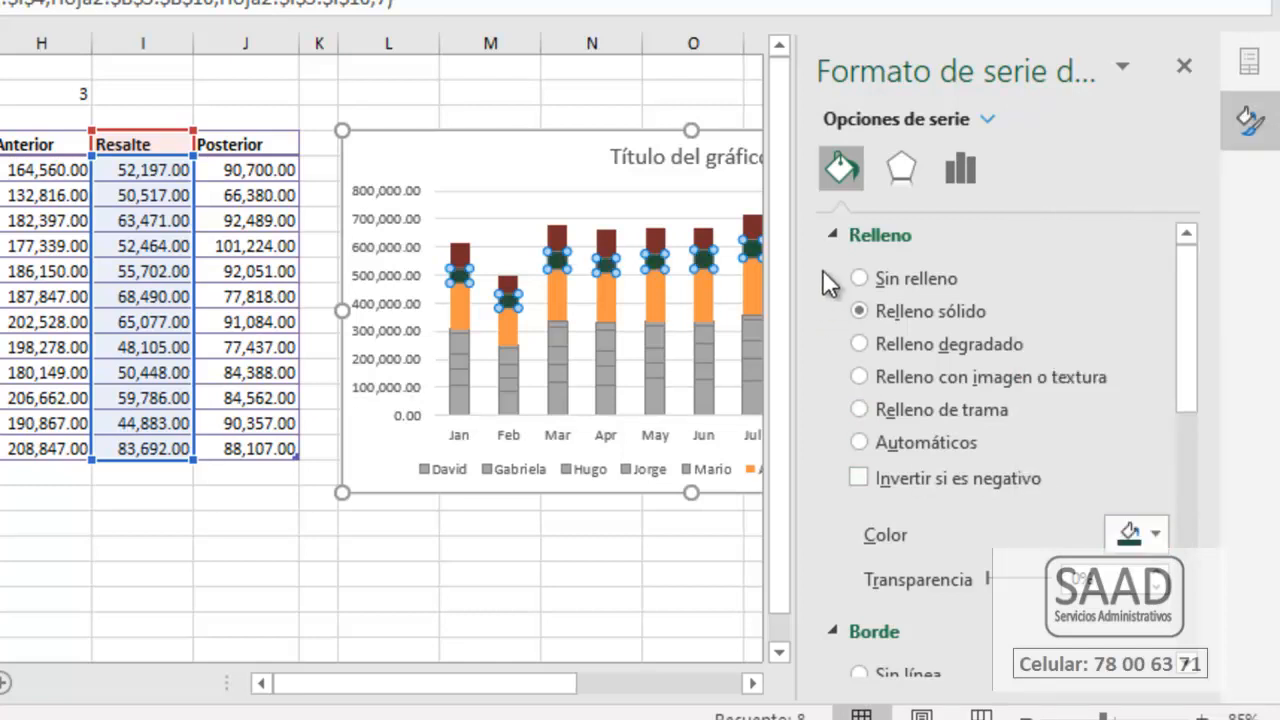
Step: Give the Resalte series a solid dark green border line and finish formatting the series
click(850, 236)
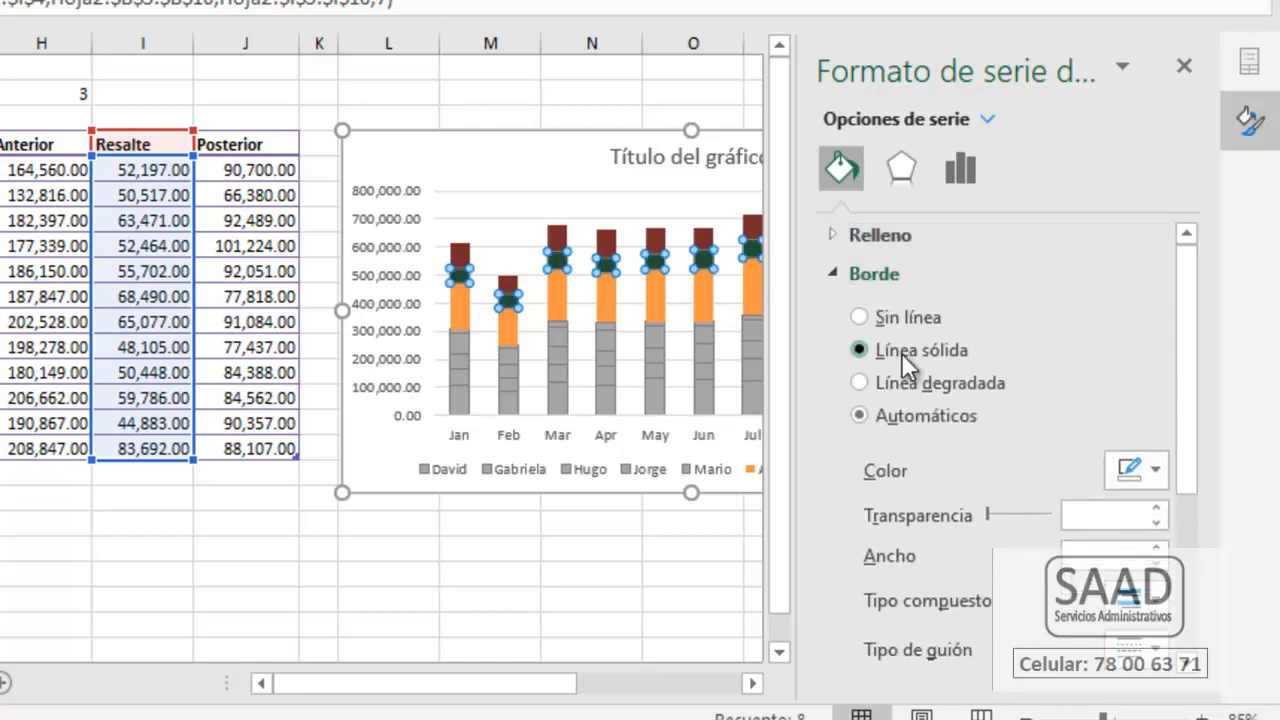
click(875, 350)
click(1158, 470)
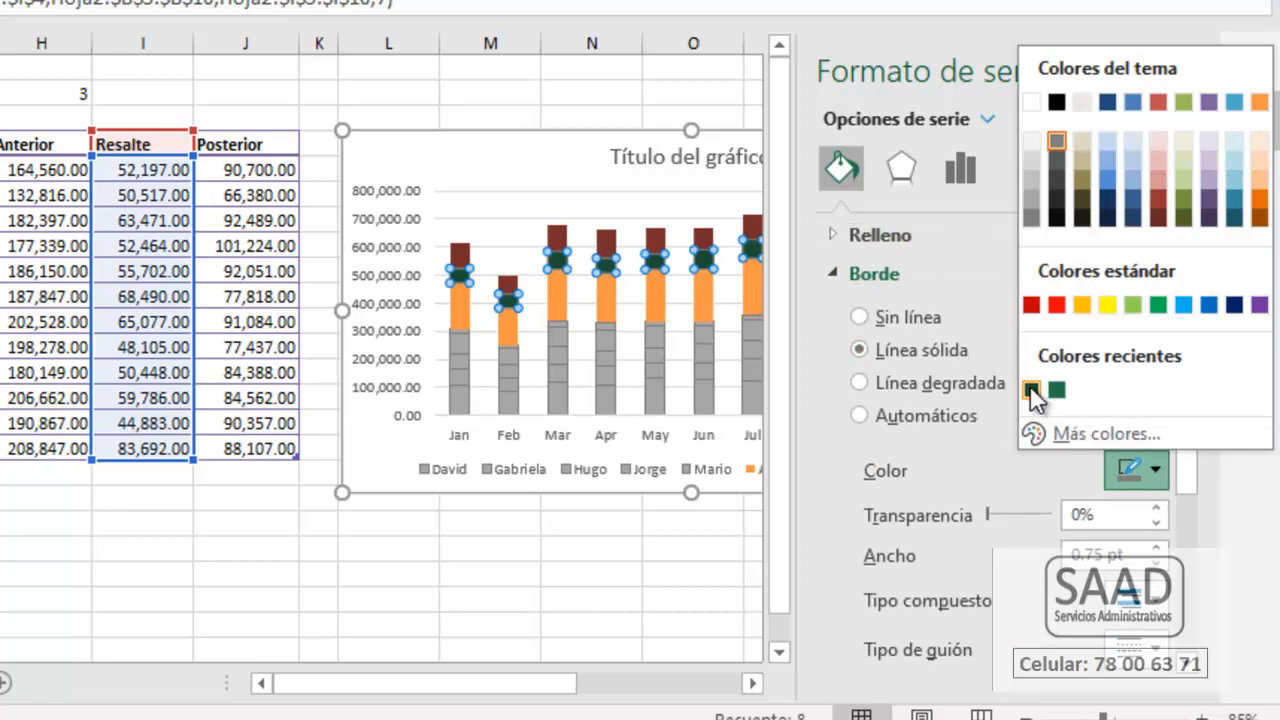
click(1030, 389)
click(1183, 65)
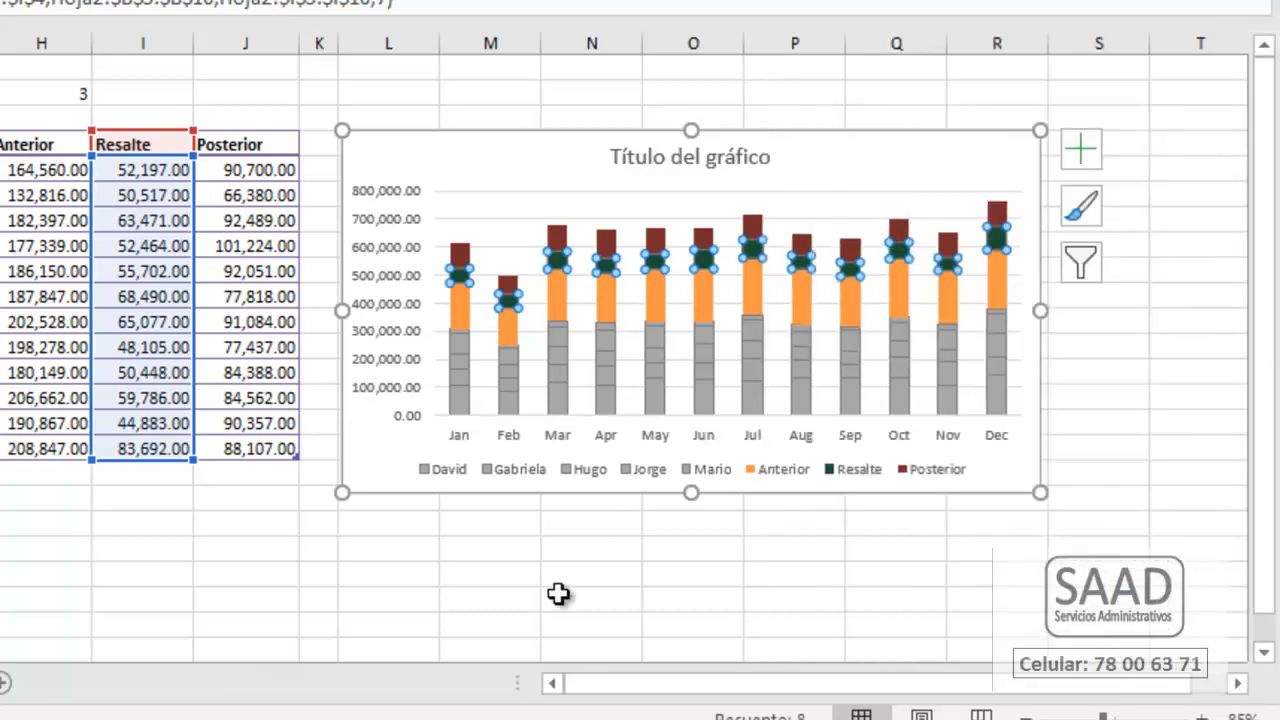
click(515, 620)
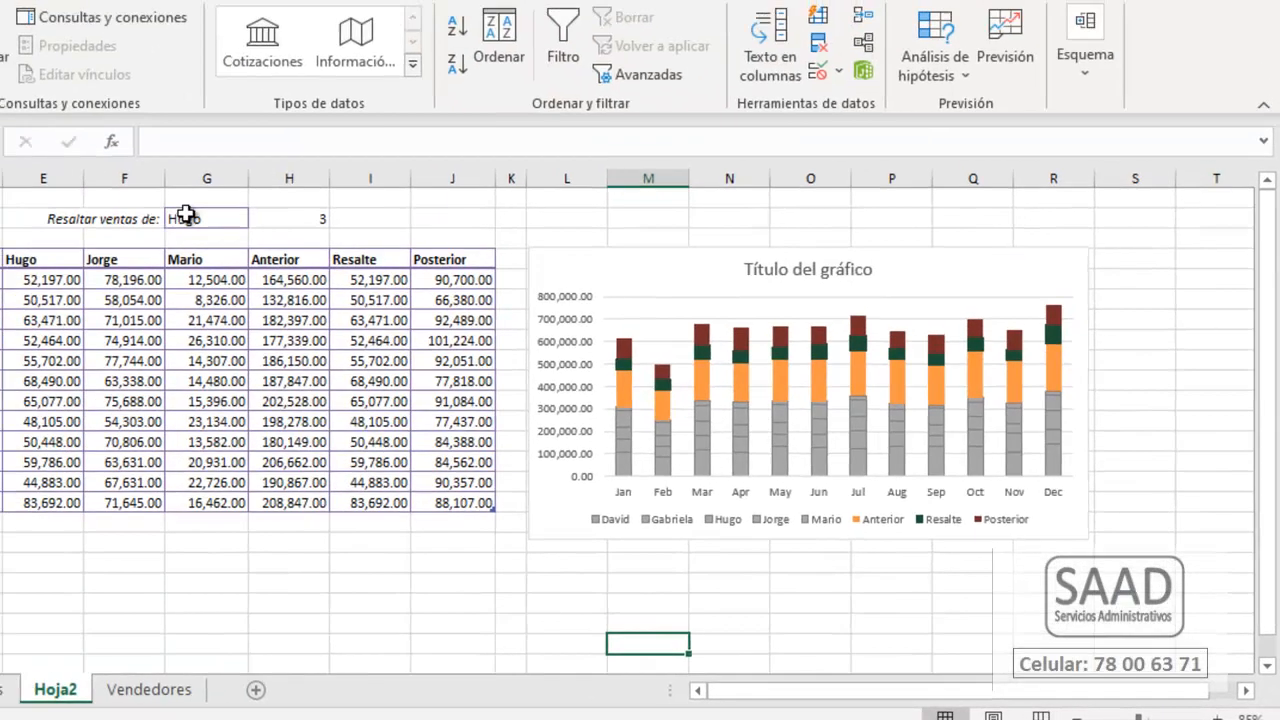
Step: Choose the first salesperson of the list in G2 and check the Anterior values in H5:H16 against the chart
click(190, 217)
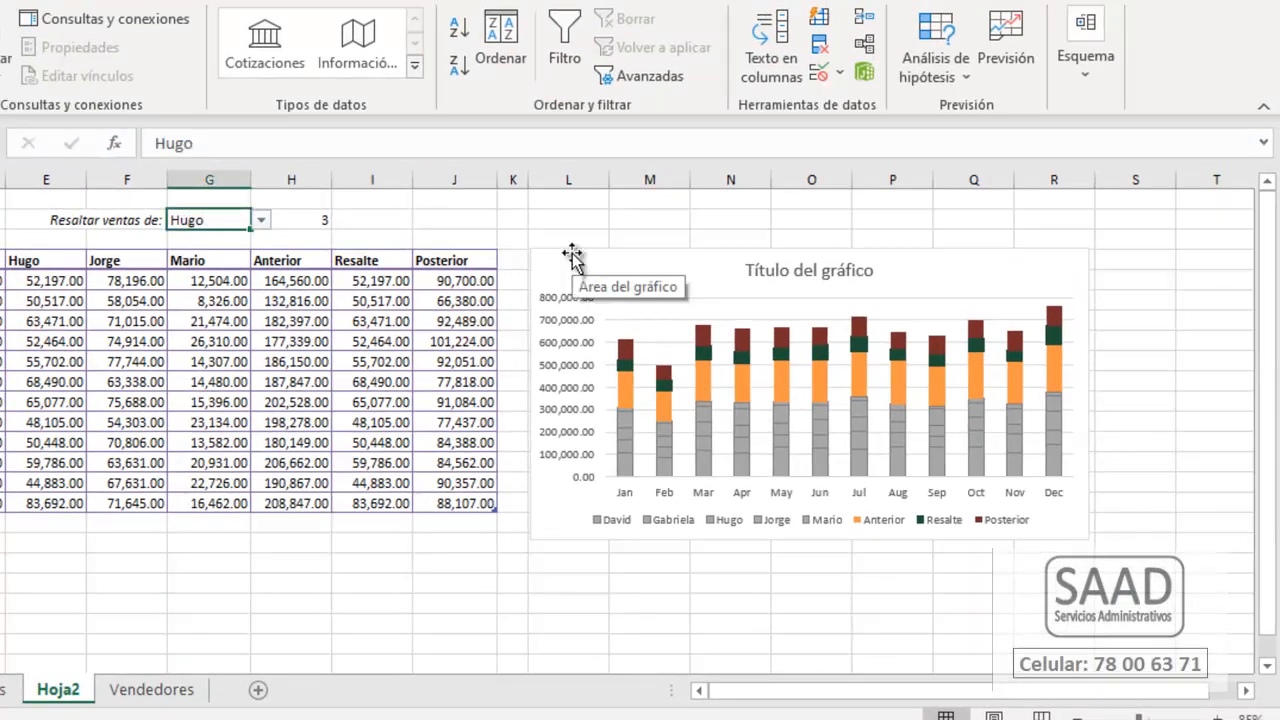
key(alt+Down)
key(Up)
key(Up)
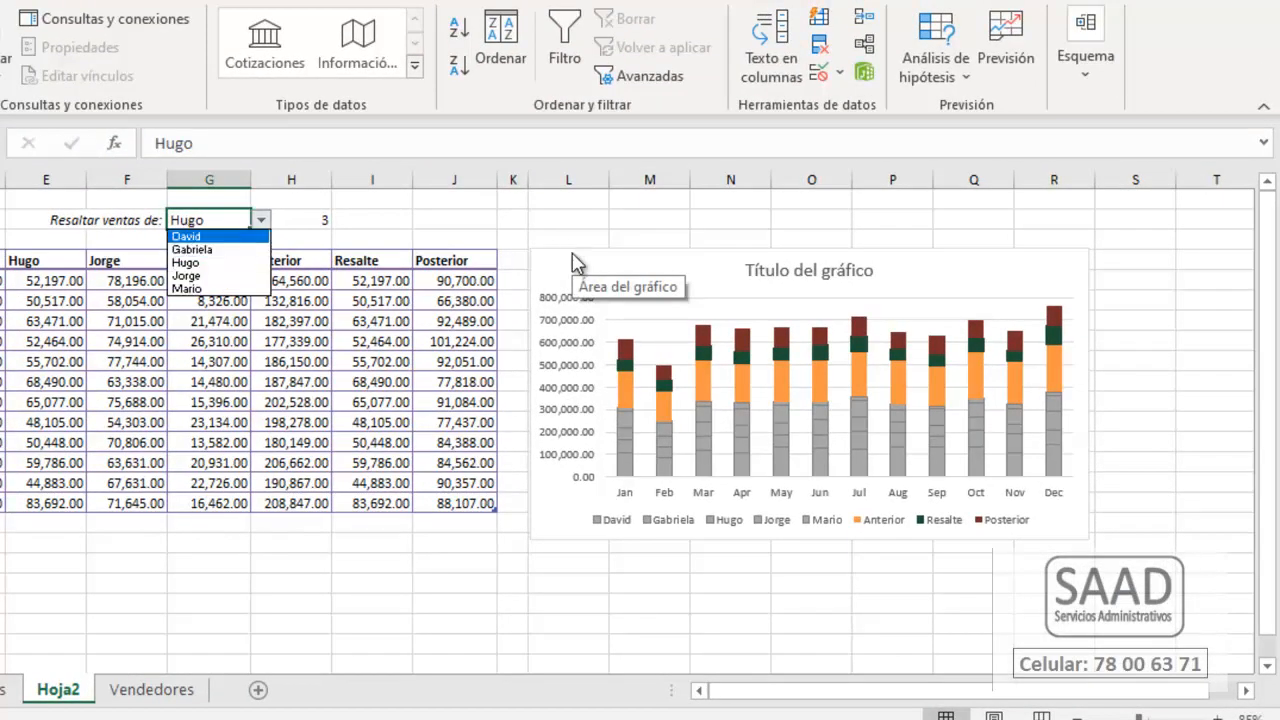
key(Return)
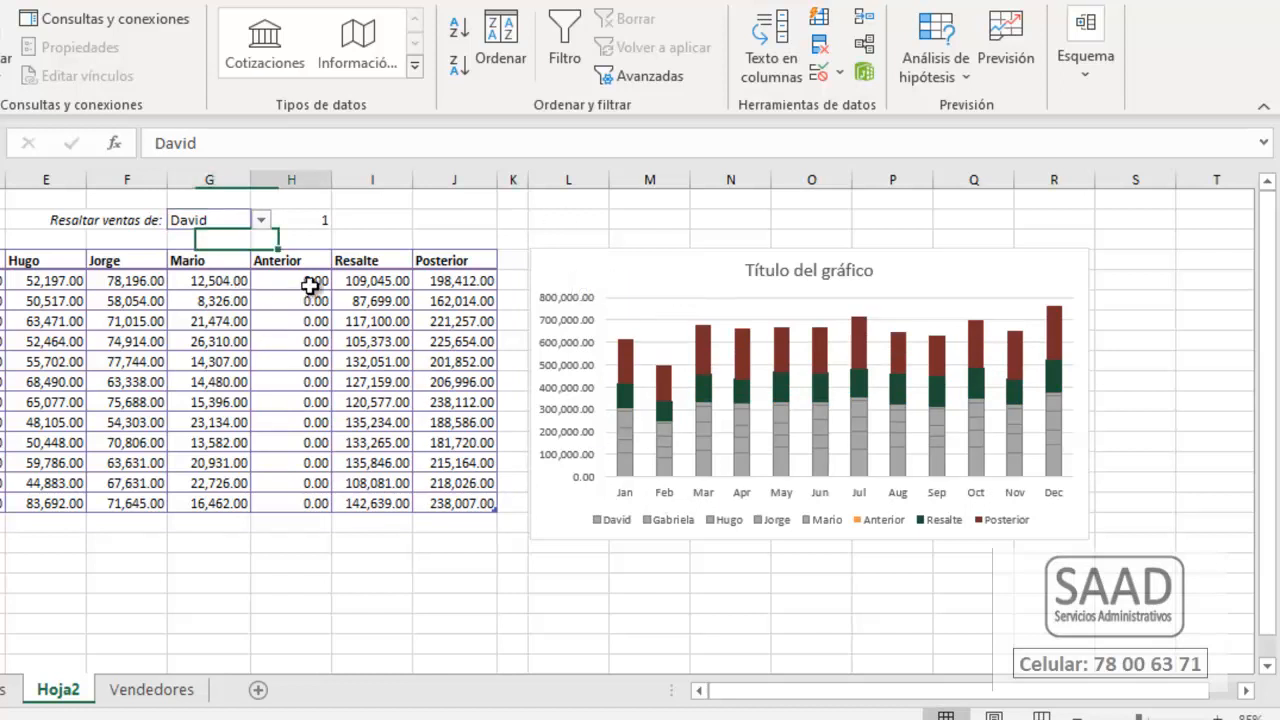
drag(305, 283, 312, 505)
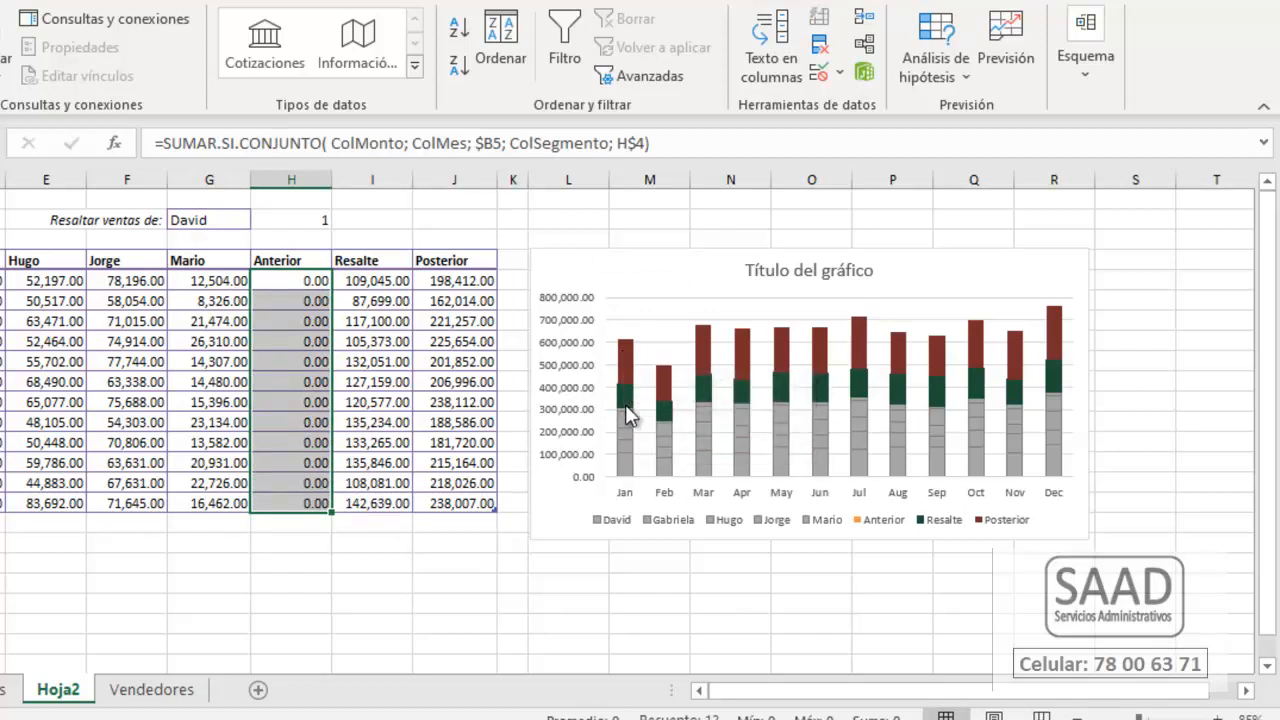
Step: Switch the salesperson in G2 one after another to the second, third, fourth and fifth entries, checking the chart's highlighted portion
key(Up)
key(Up)
key(Up)
key(Left)
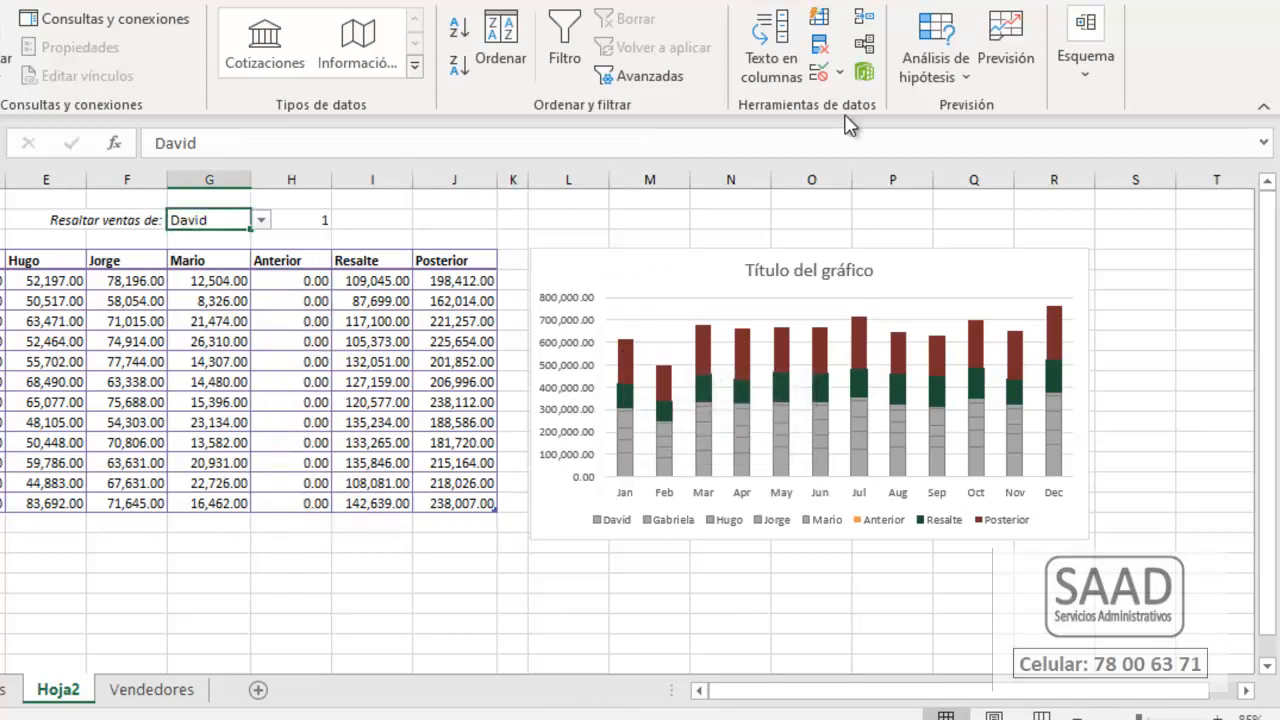
key(alt+Down)
key(Down)
key(Return)
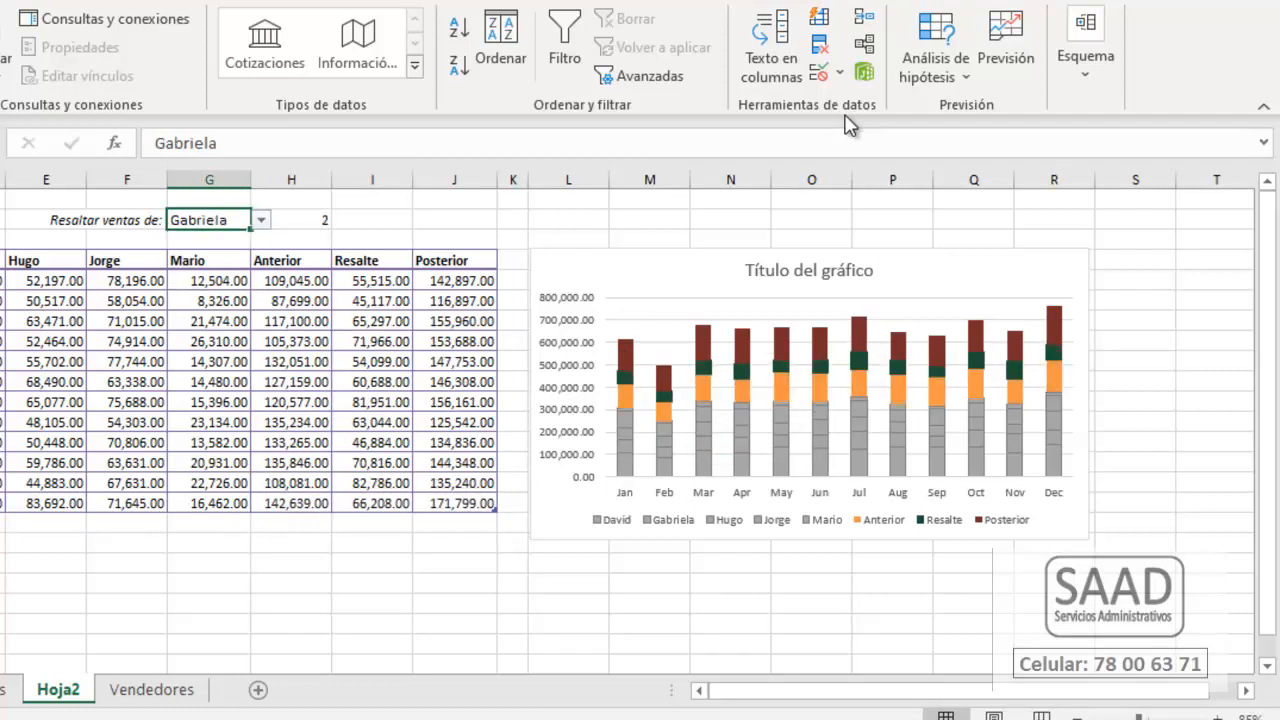
key(alt+Down)
key(Down)
key(Return)
key(alt+Down)
key(Down)
key(Return)
key(alt+Down)
key(Down)
key(Return)
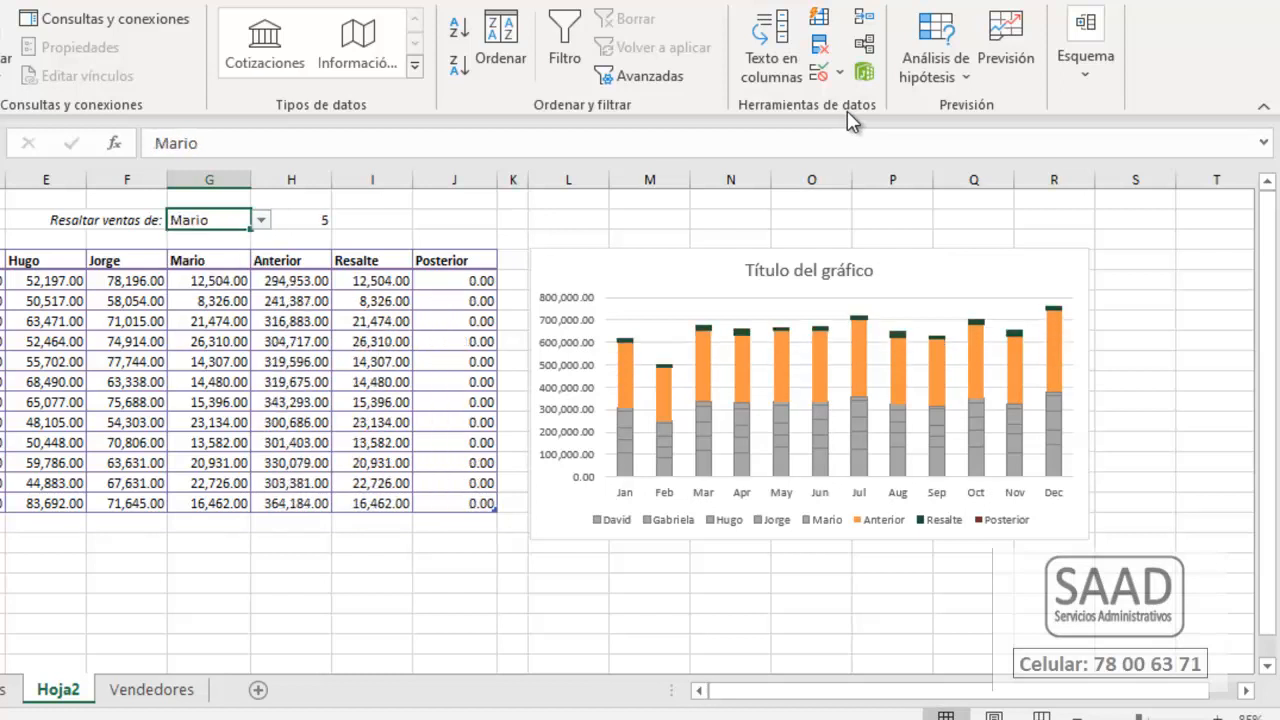
Step: Set the salesperson to highlight in G2 to the third entry of the list
key(alt+Down)
key(Up)
key(Up)
key(Return)
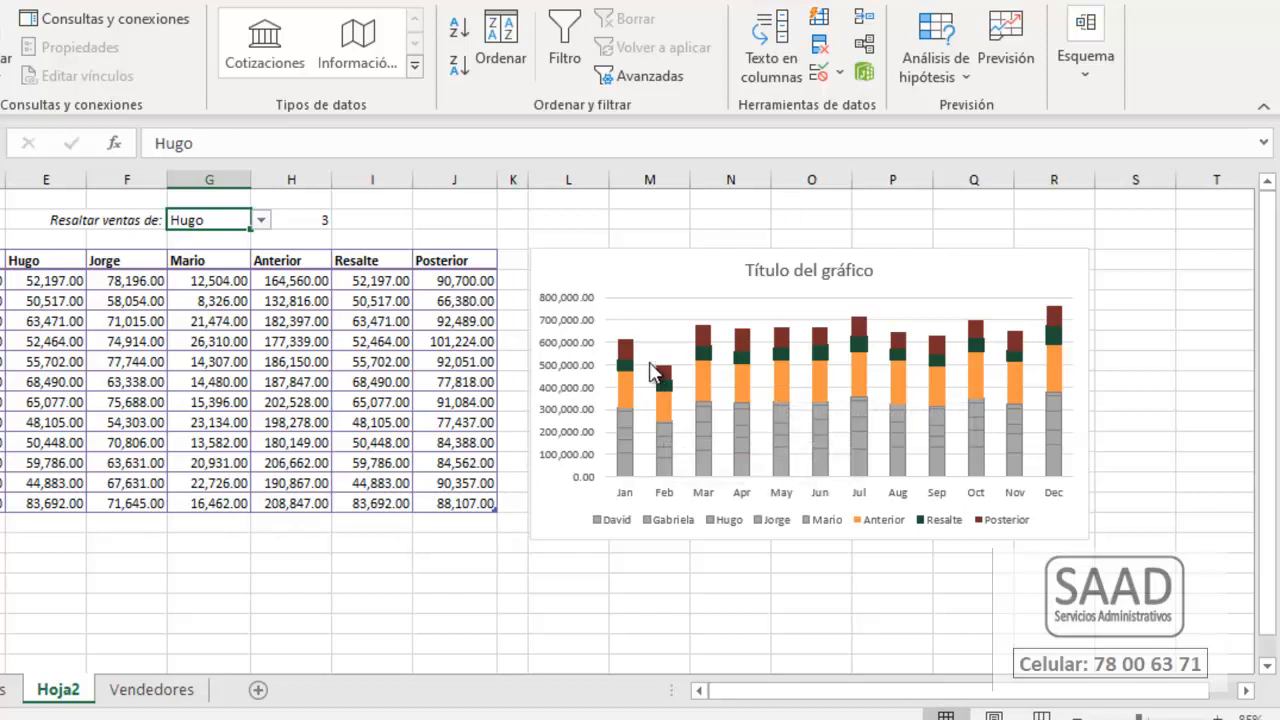
Step: Change the combined chart so that the Anterior, Resalte and Posterior series are plotted on the secondary axis
mouse_move(620, 372)
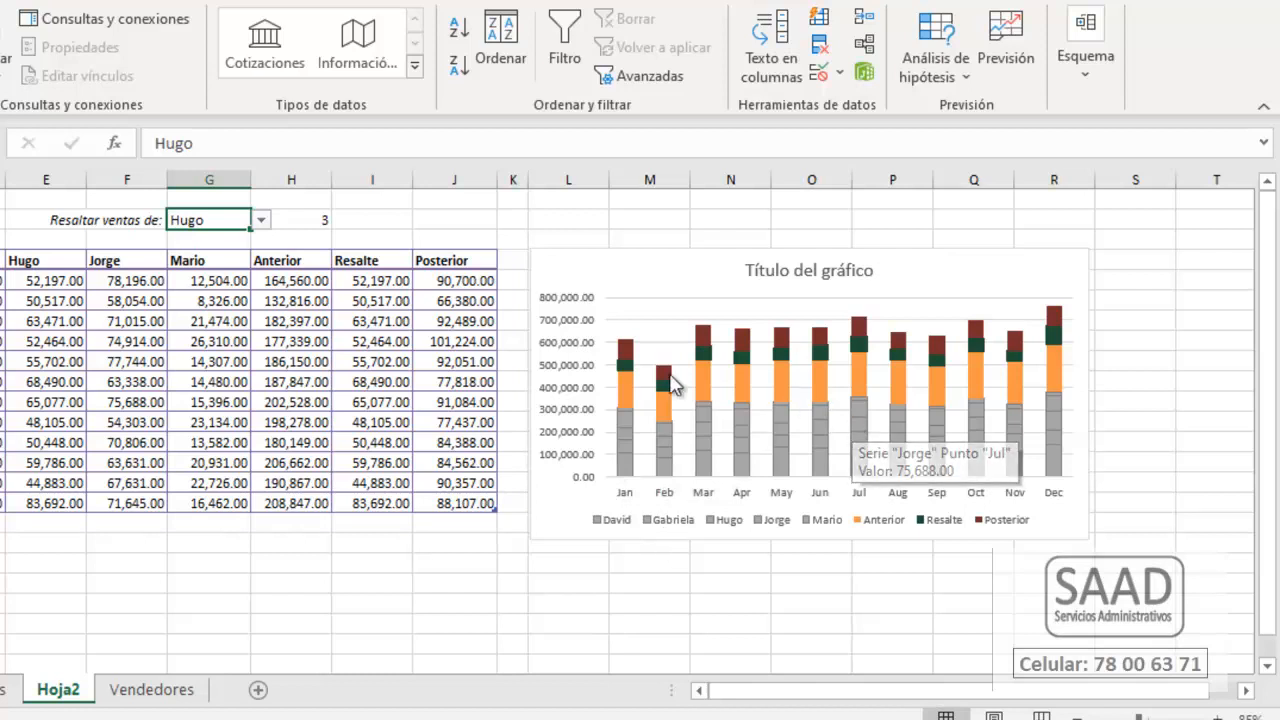
click(628, 354)
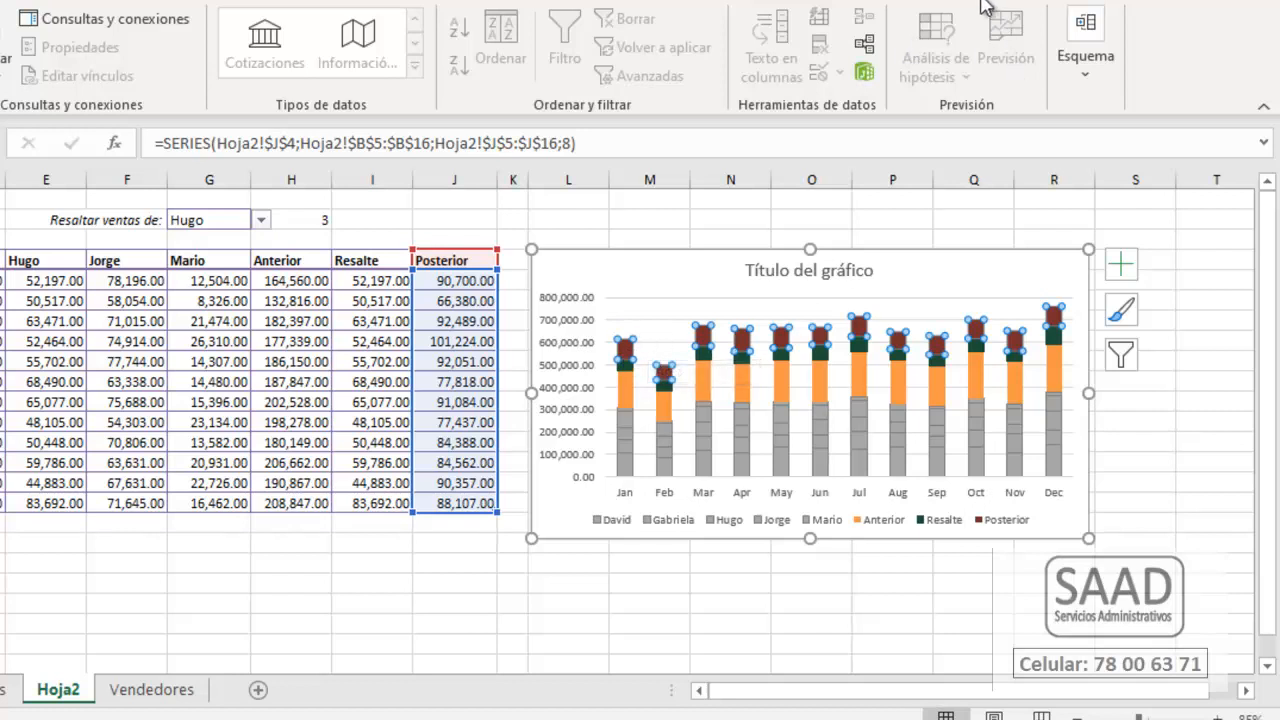
click(1013, 2)
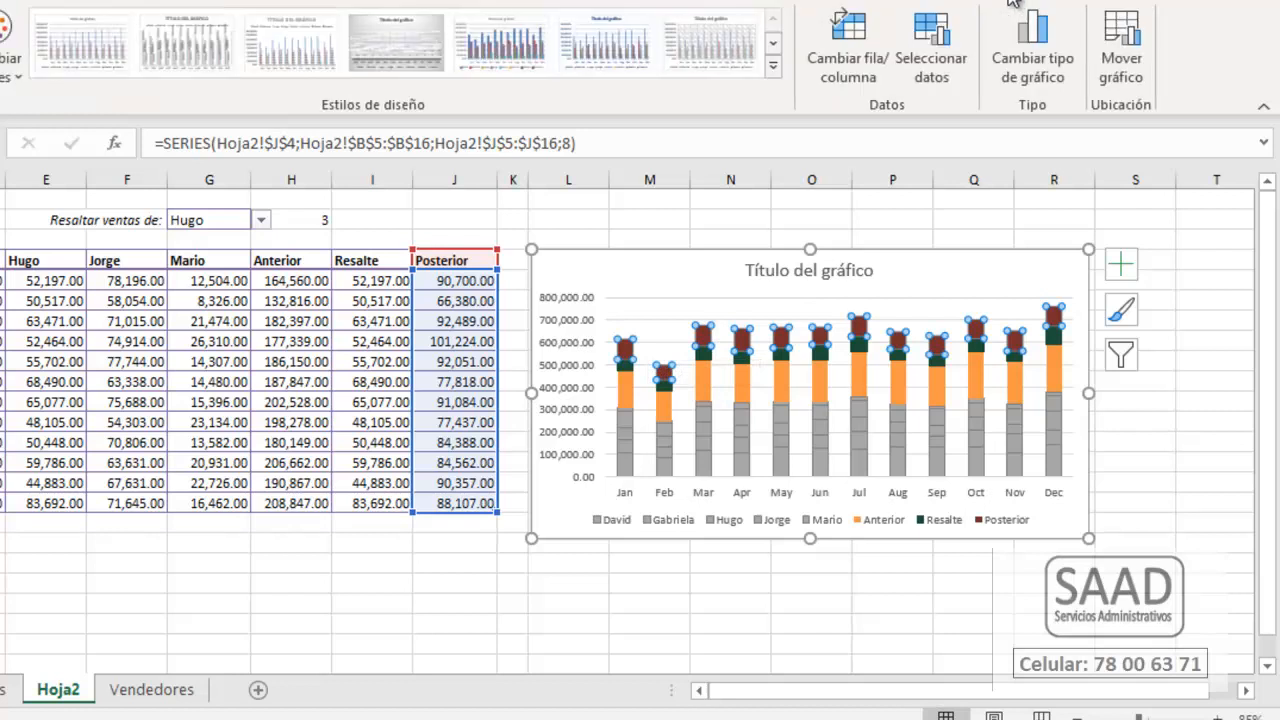
click(1035, 50)
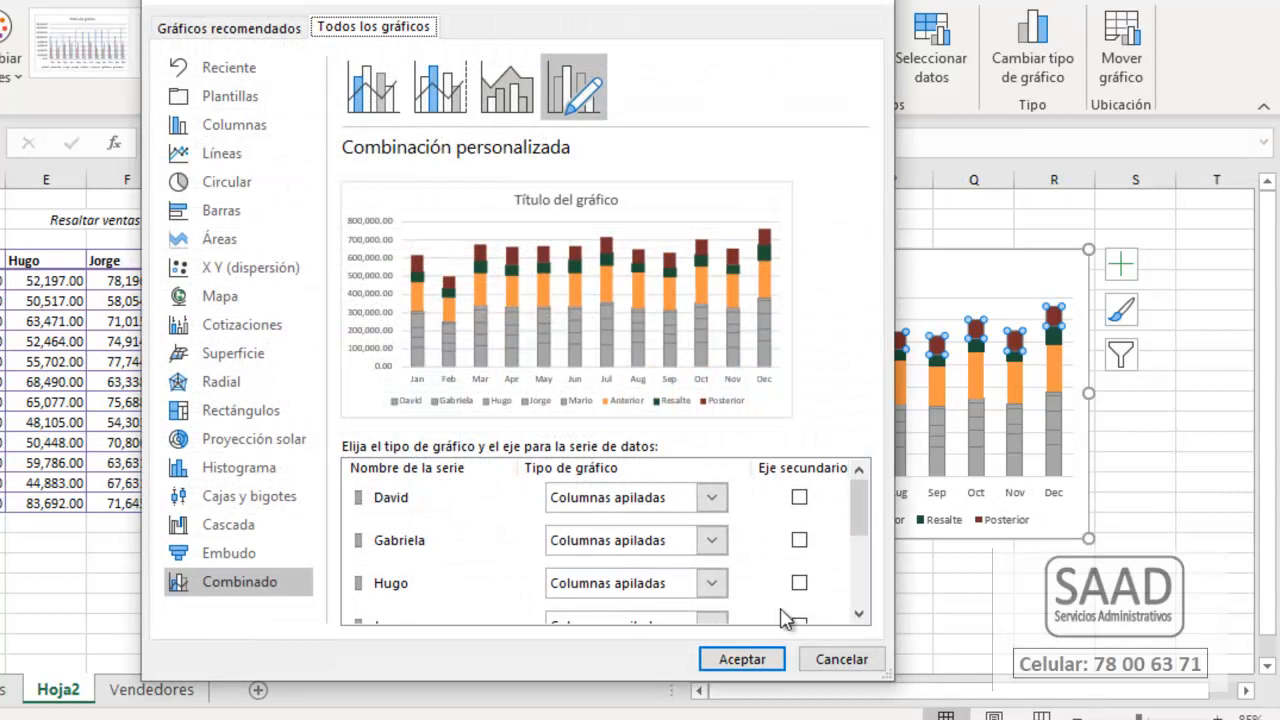
mouse_move(862, 512)
mouse_down()
mouse_move(860, 580)
mouse_move(860, 500)
mouse_up()
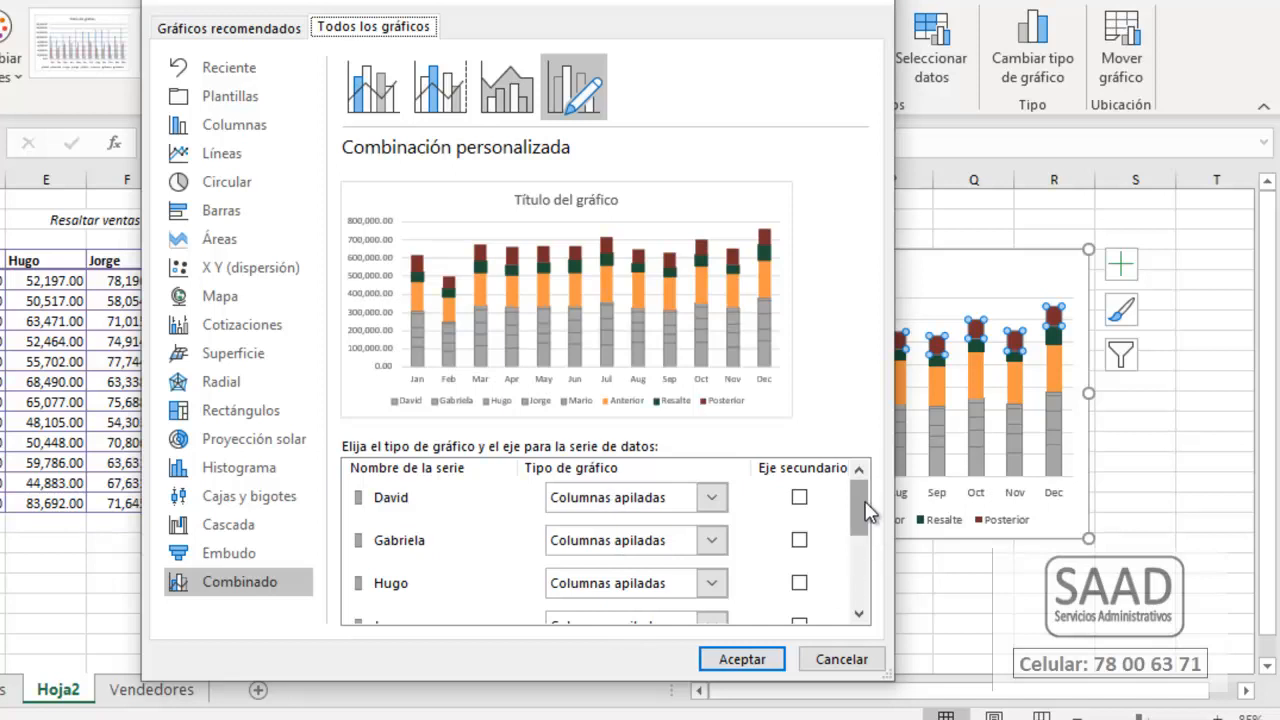
drag(862, 510, 833, 640)
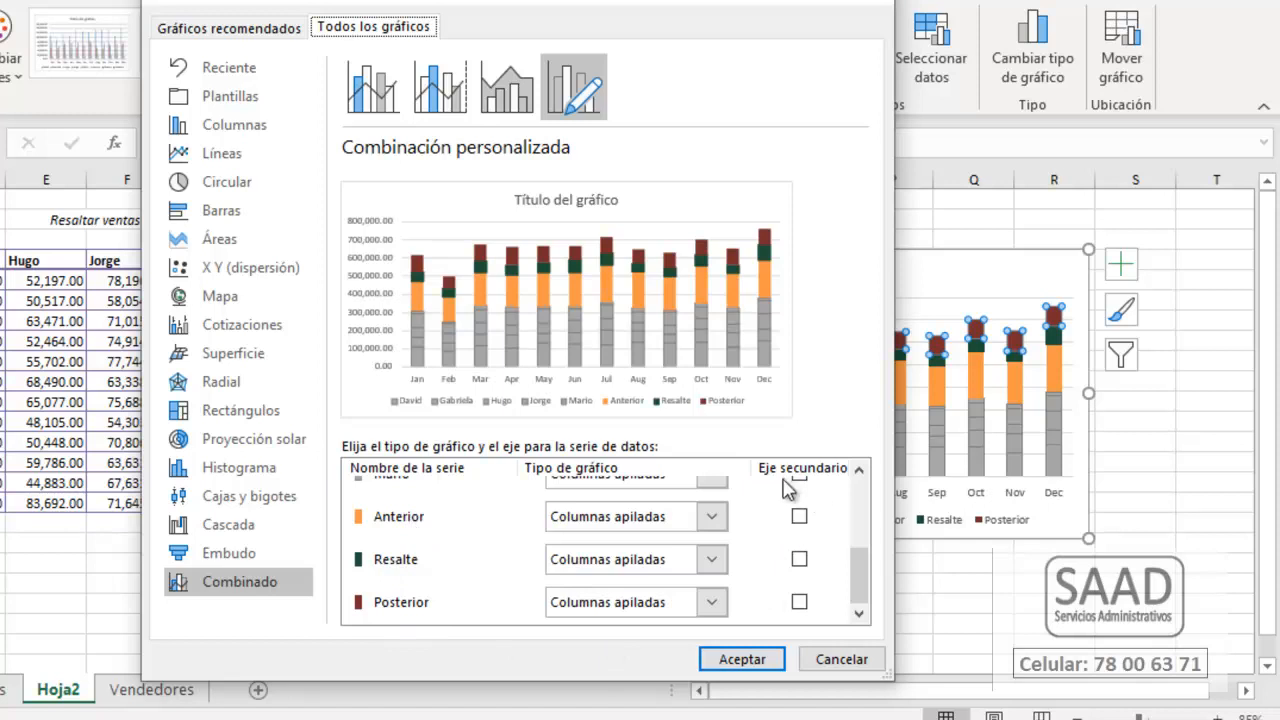
click(799, 517)
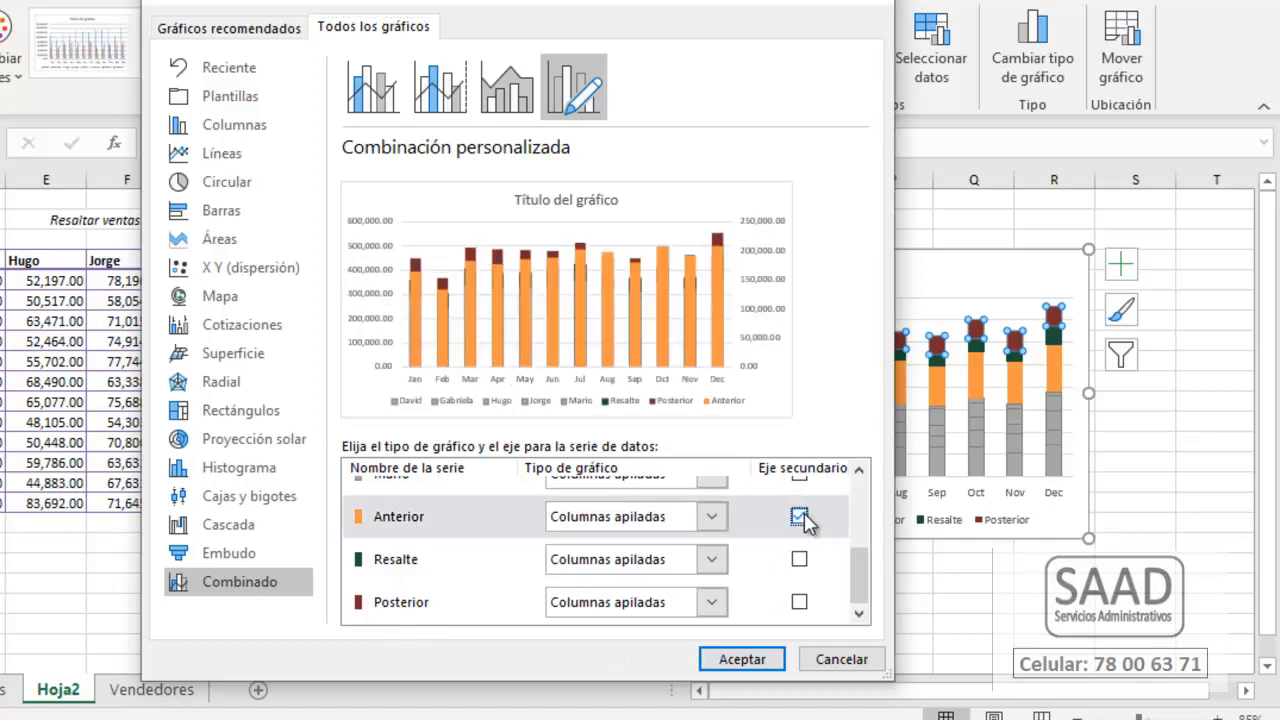
click(799, 559)
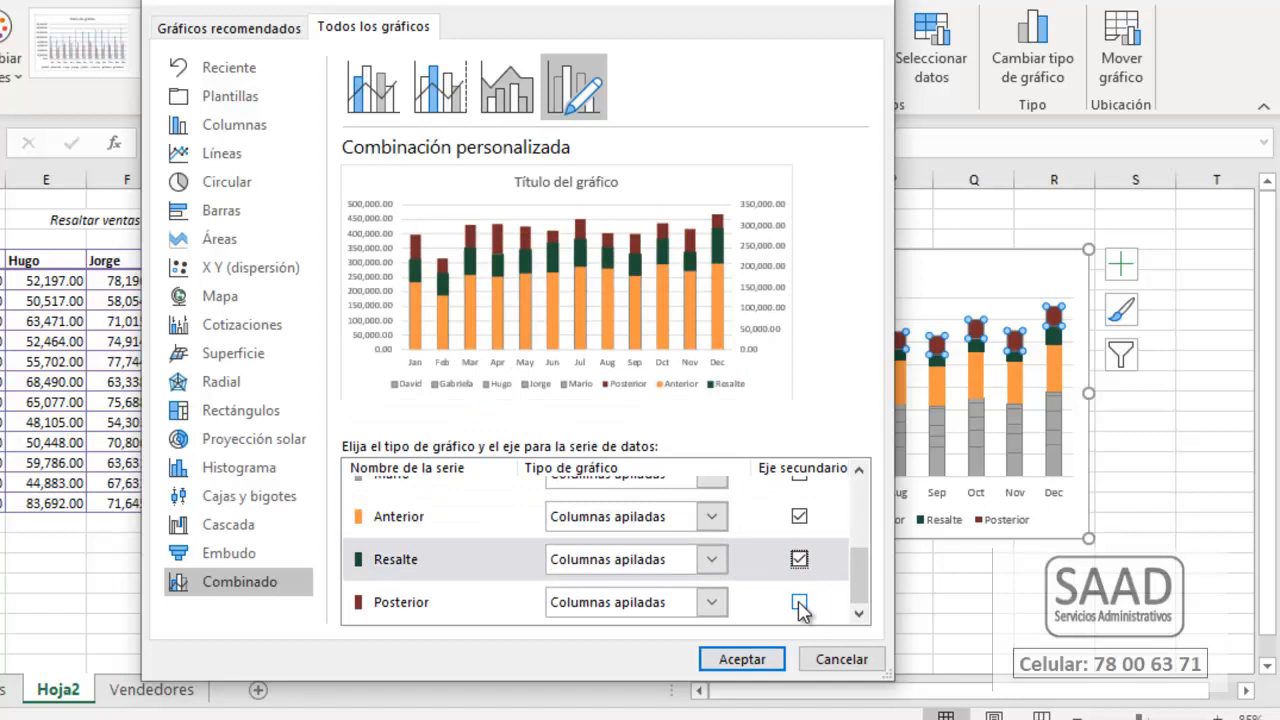
click(799, 602)
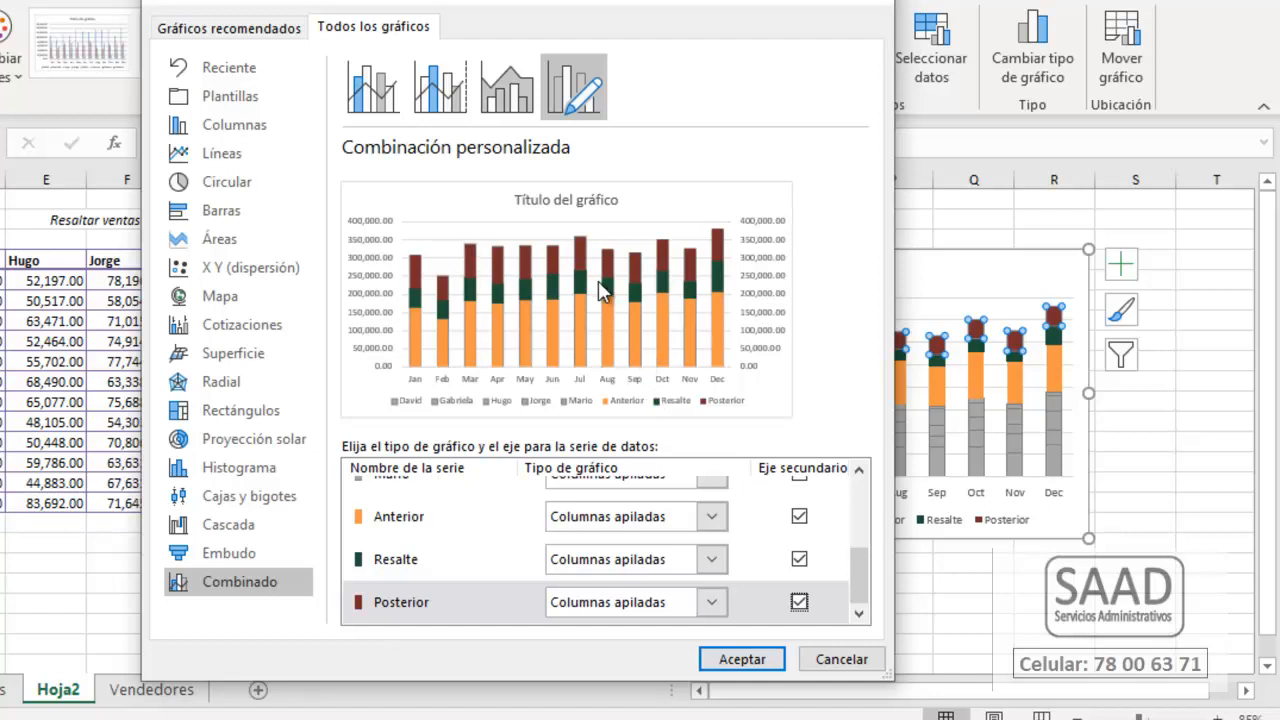
click(740, 658)
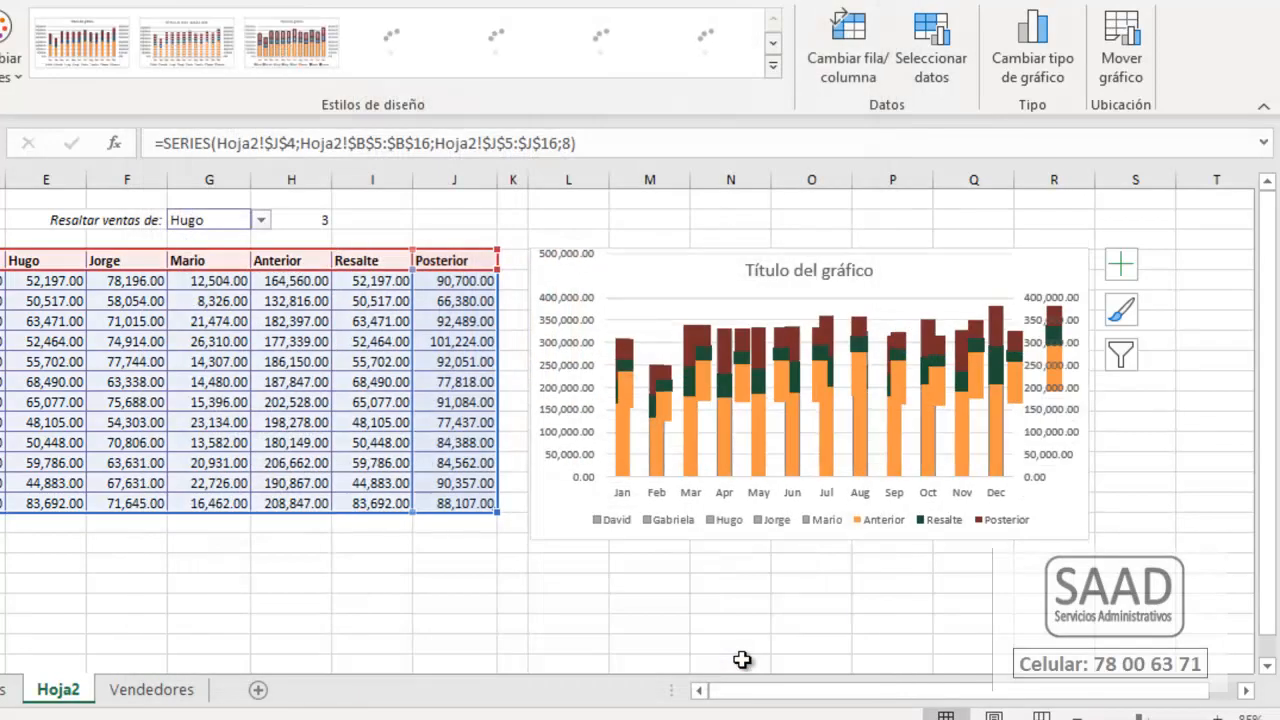
Step: Set the fill of the chart's Anterior series to no fill
mouse_move(630, 362)
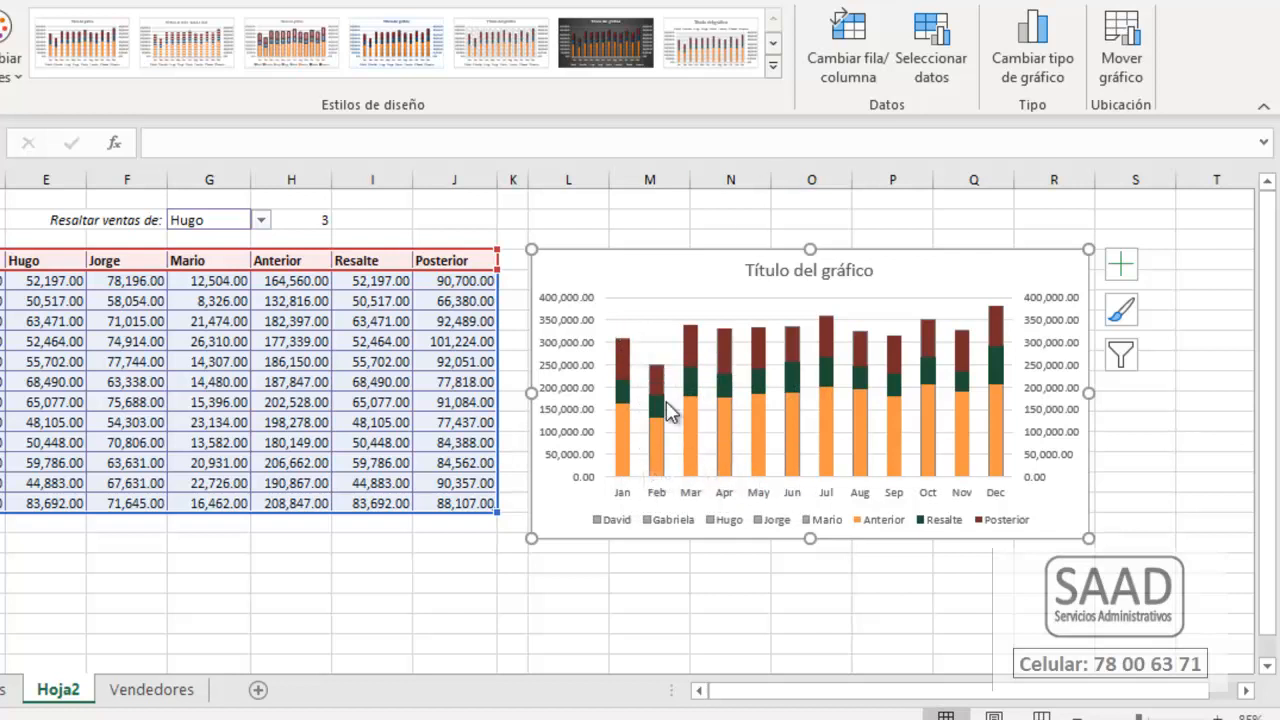
click(623, 368)
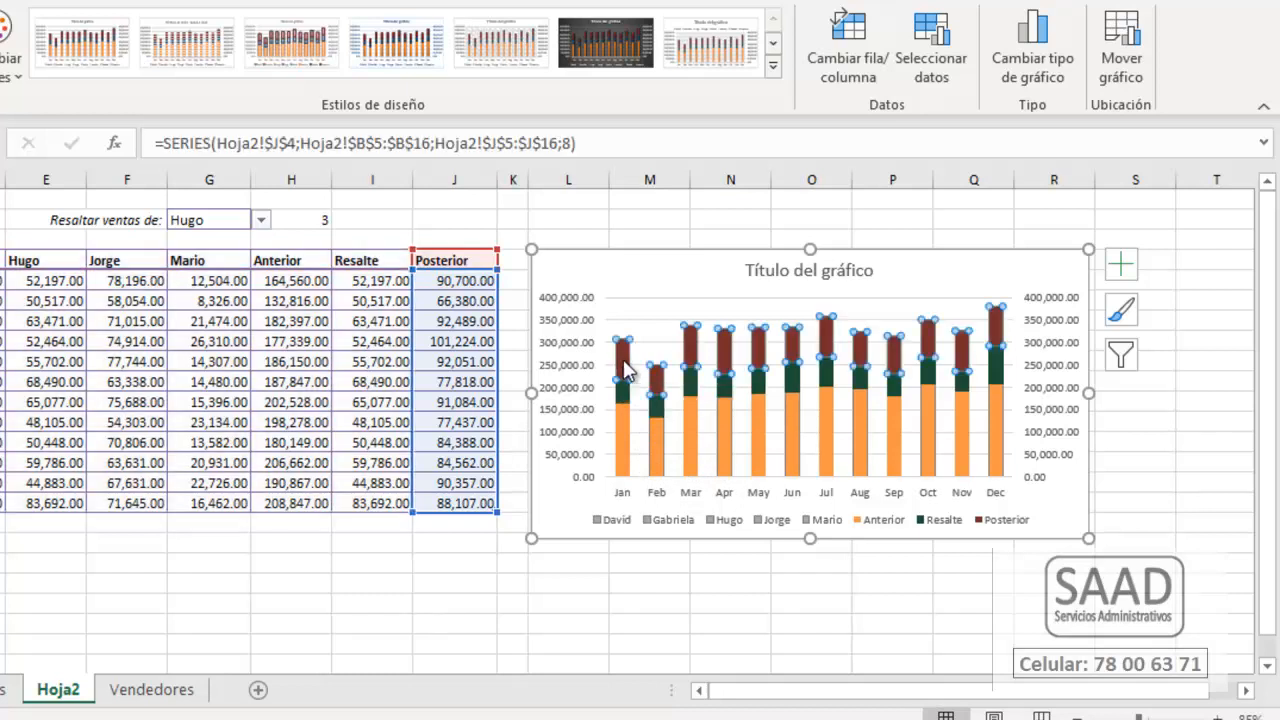
click(622, 435)
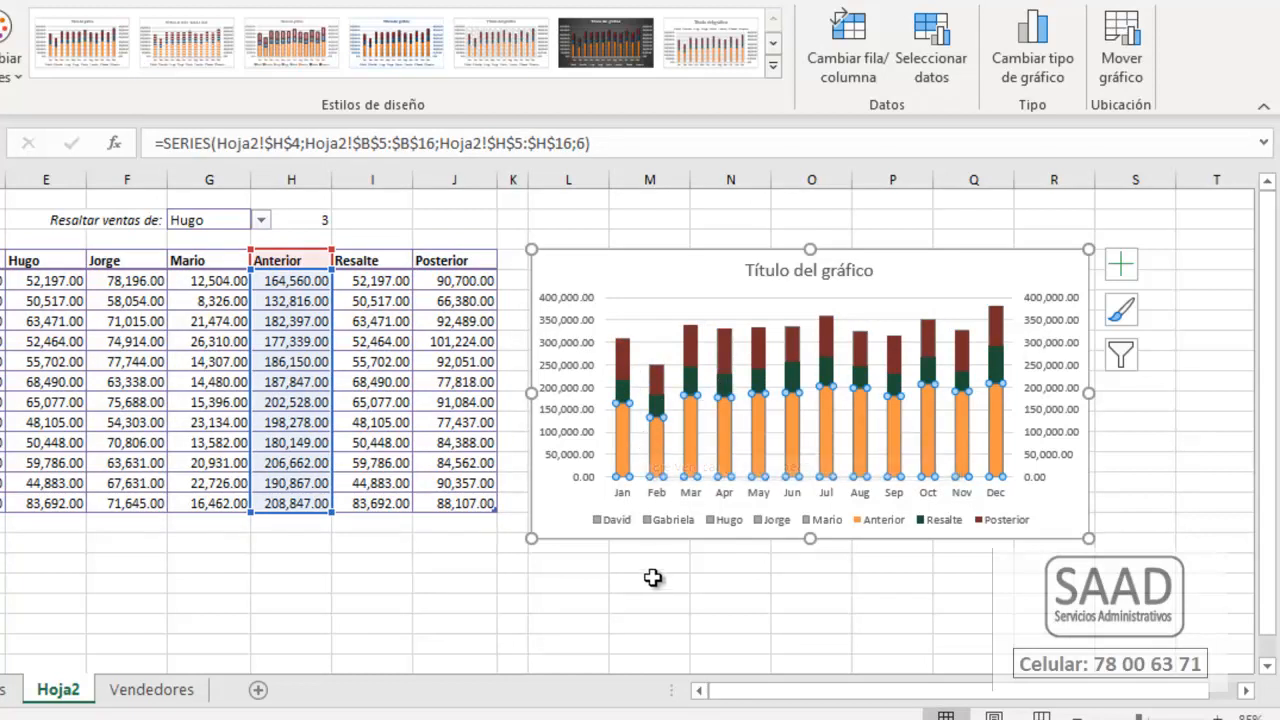
right_click(622, 432)
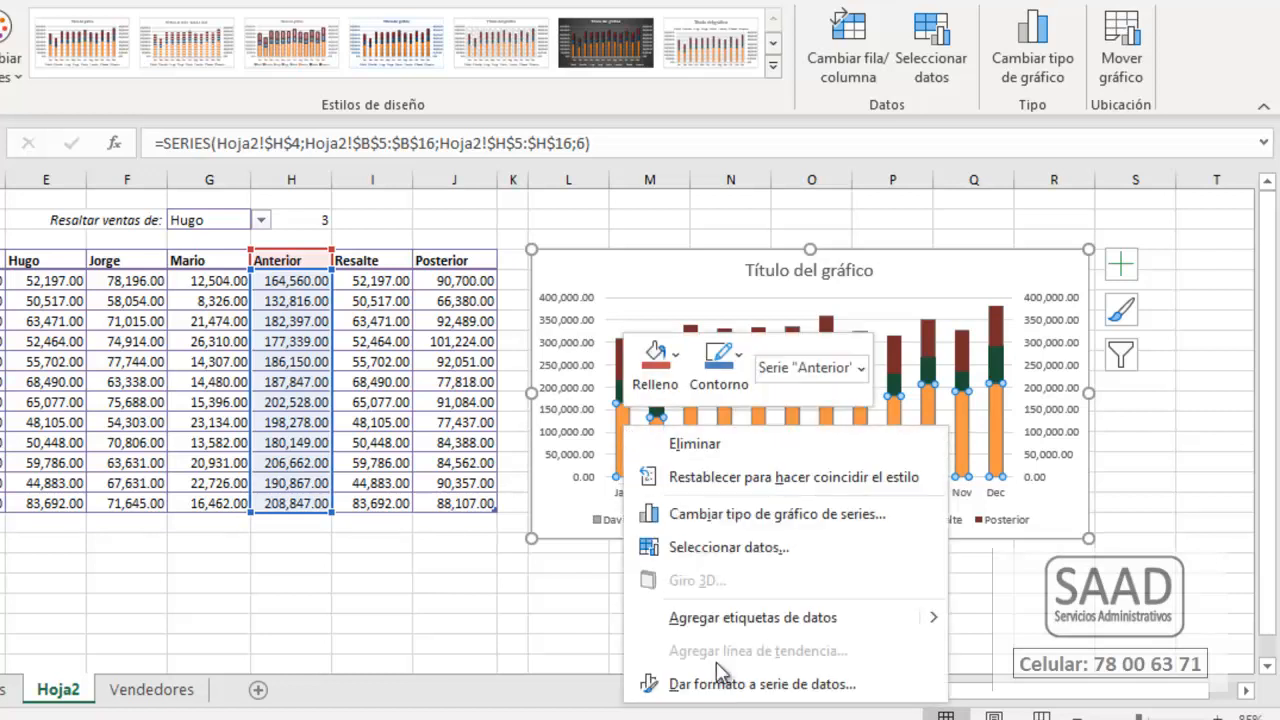
click(751, 688)
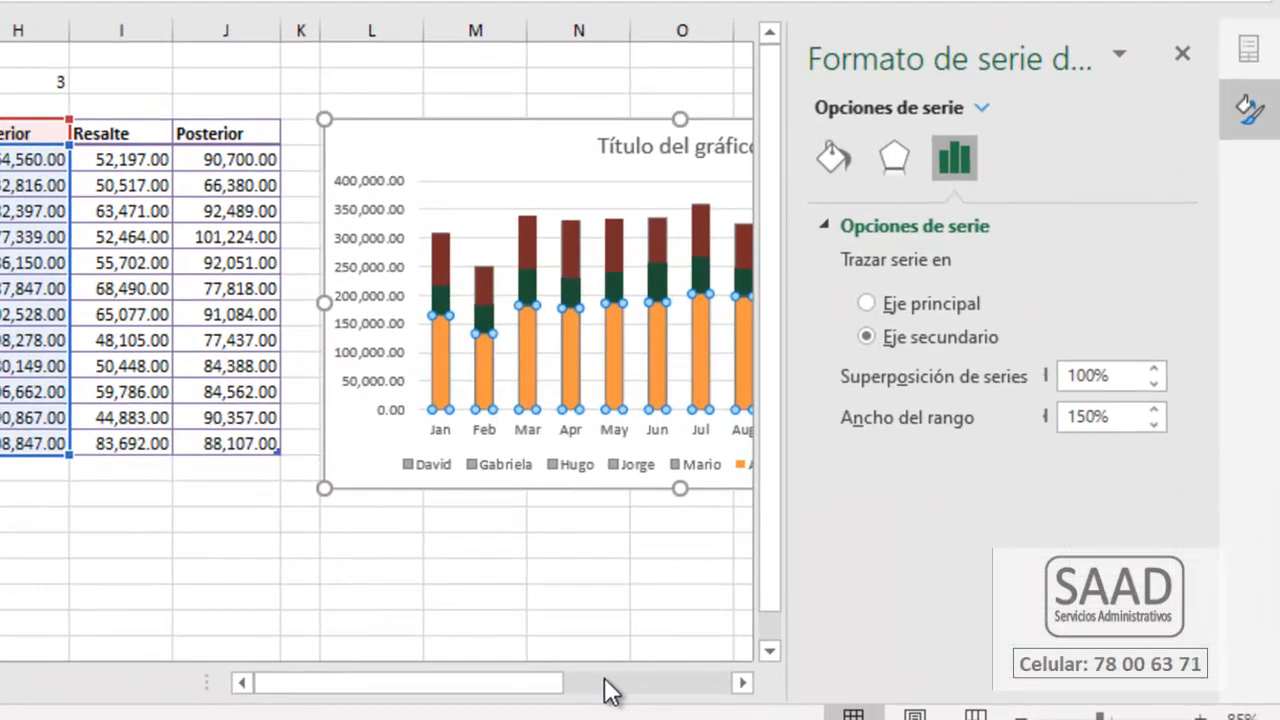
click(833, 157)
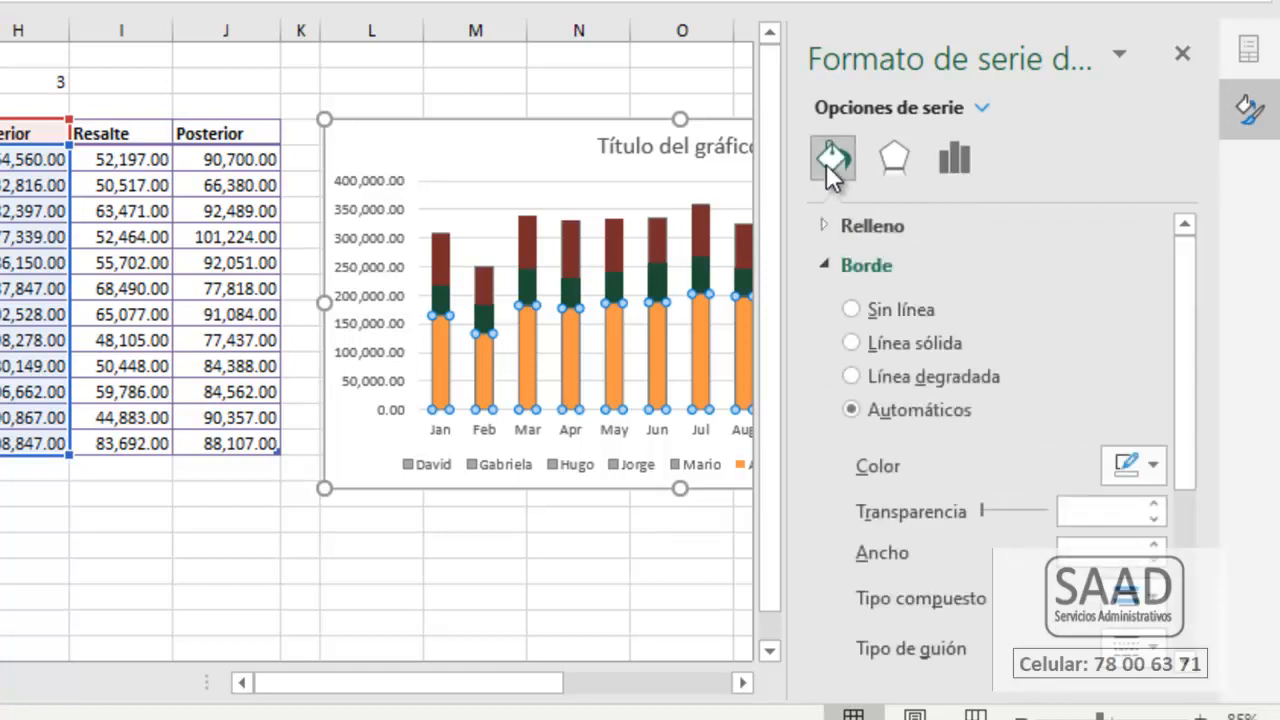
click(861, 232)
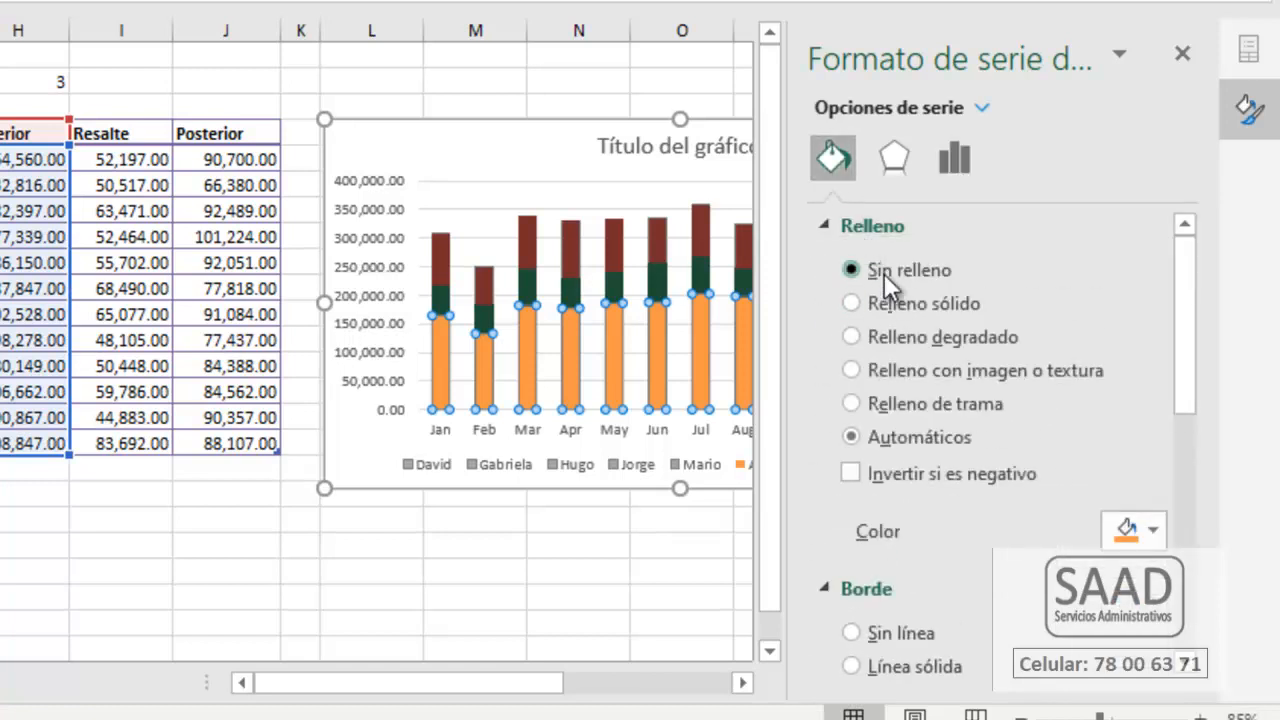
click(884, 273)
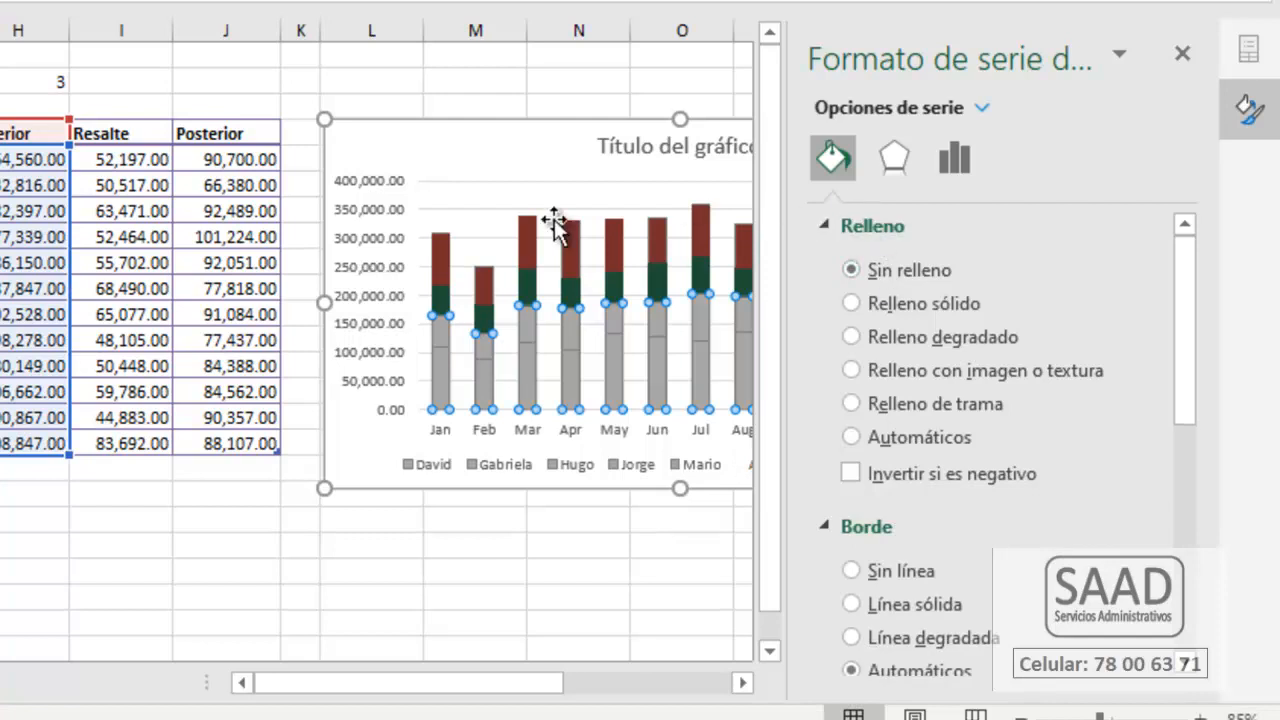
Step: Set the fill of the Posterior series to no fill and close the series formatting
click(436, 263)
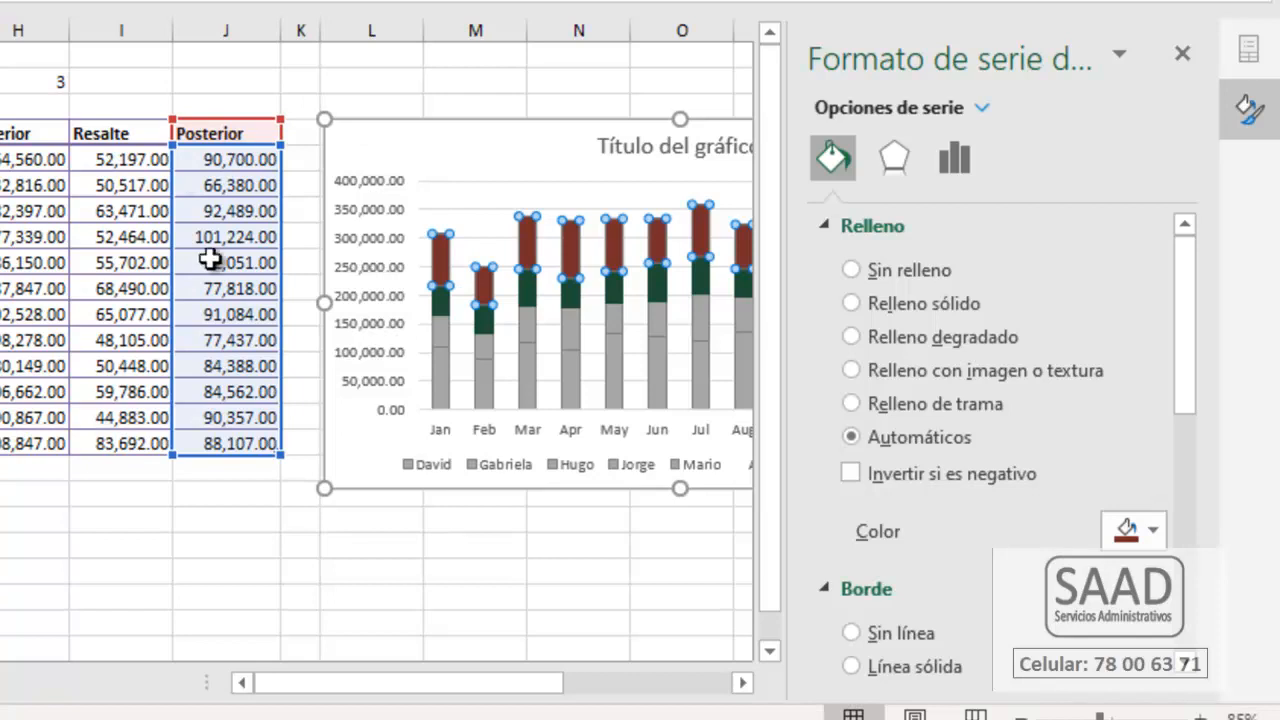
click(883, 273)
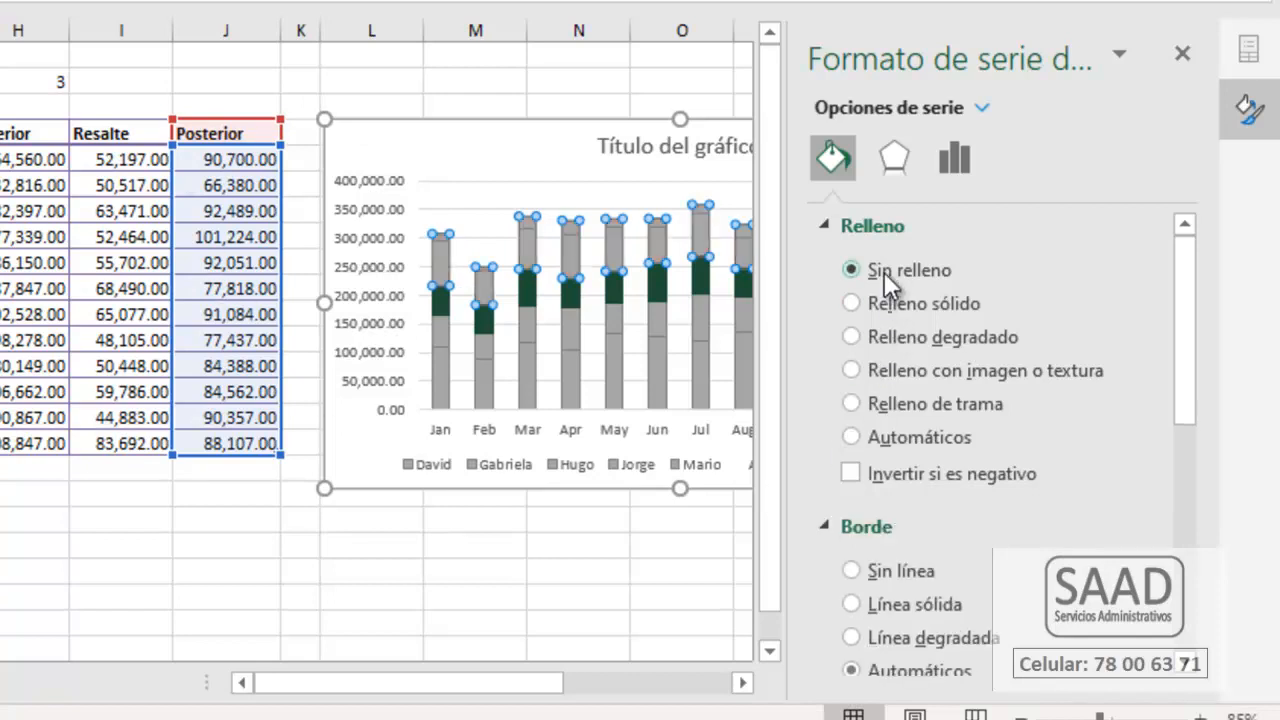
click(1182, 54)
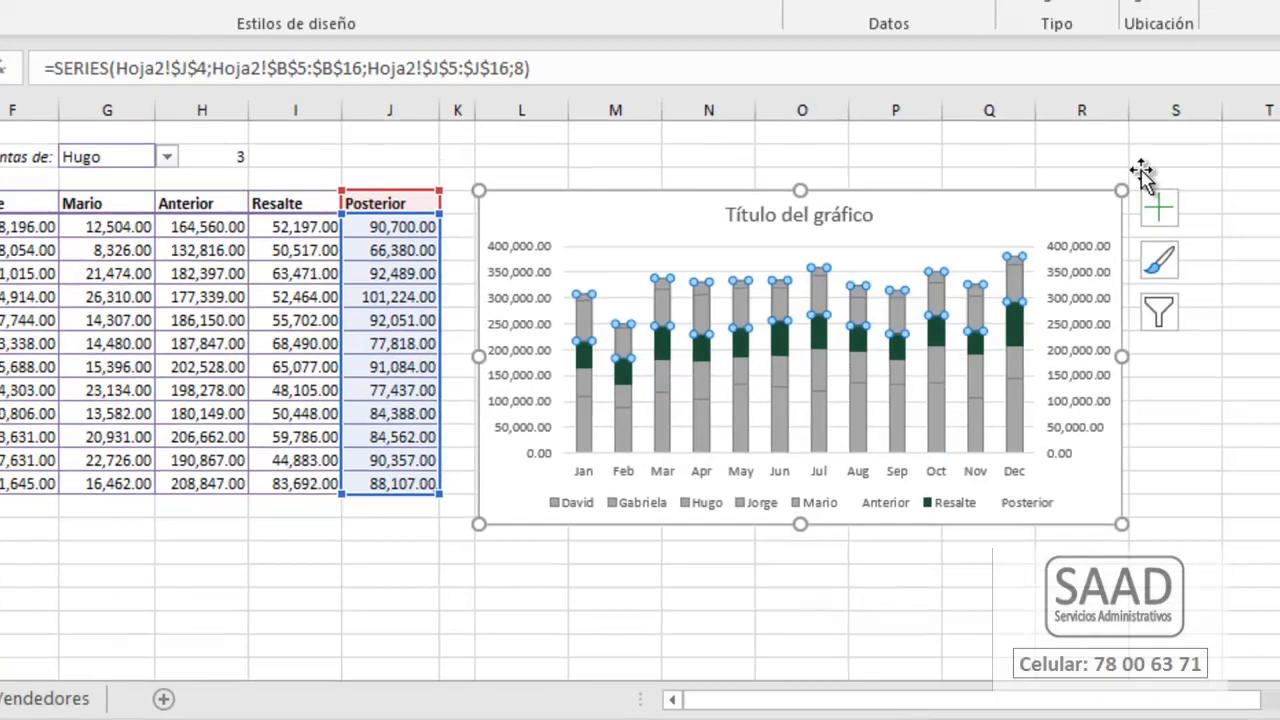
click(121, 573)
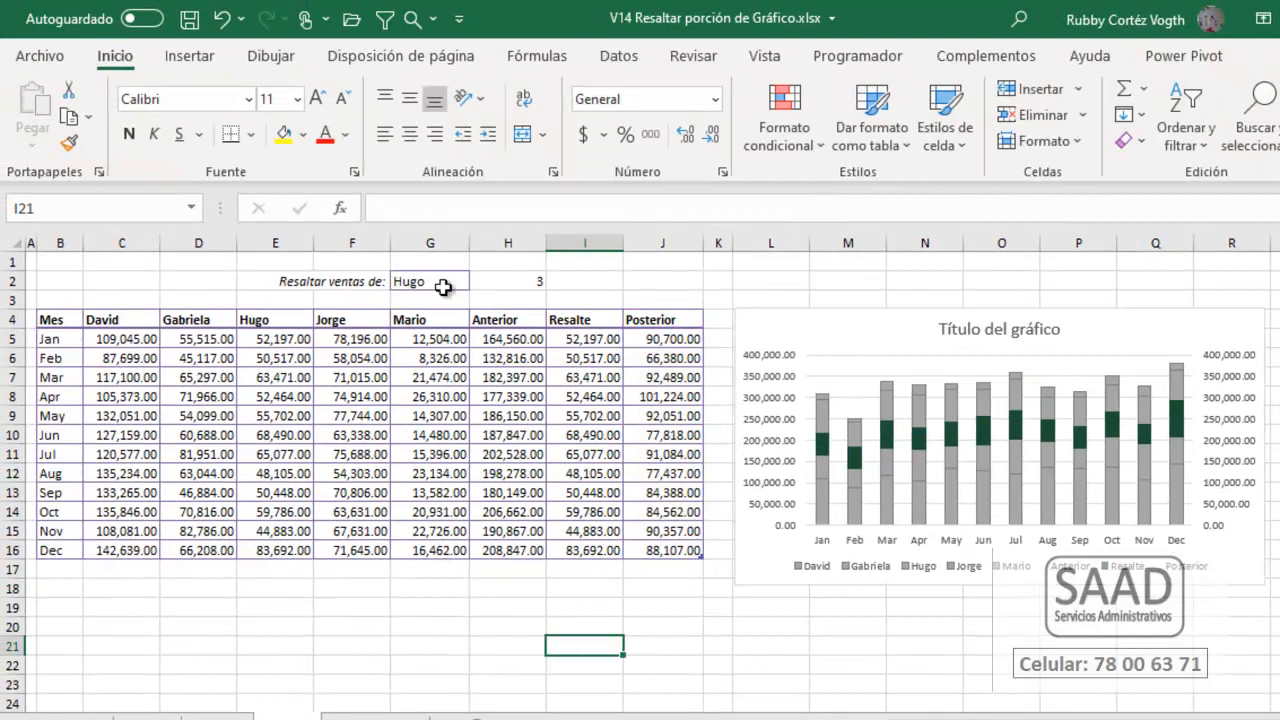
Step: Switch the salesperson in G2 through the first to fifth list entries one after another, checking which chart portion is highlighted
click(443, 283)
key(alt+Down)
key(Up)
key(Up)
key(Return)
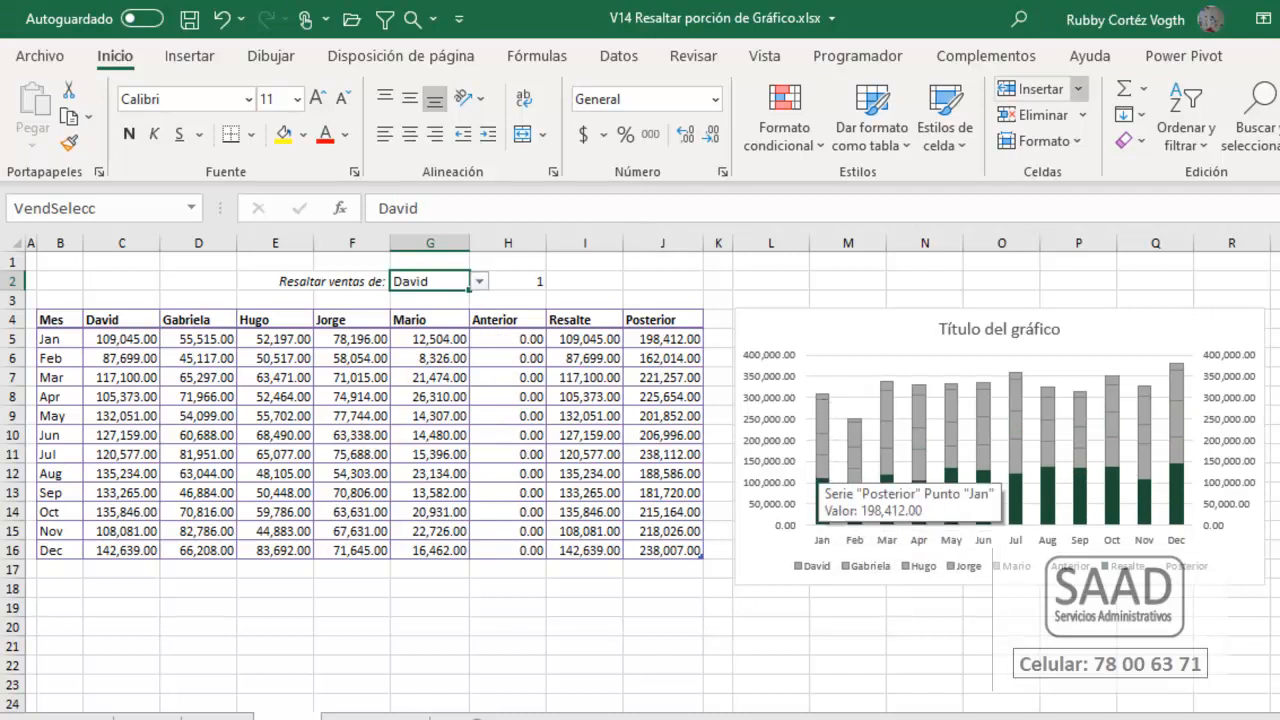
key(alt+Down)
key(Down)
key(Return)
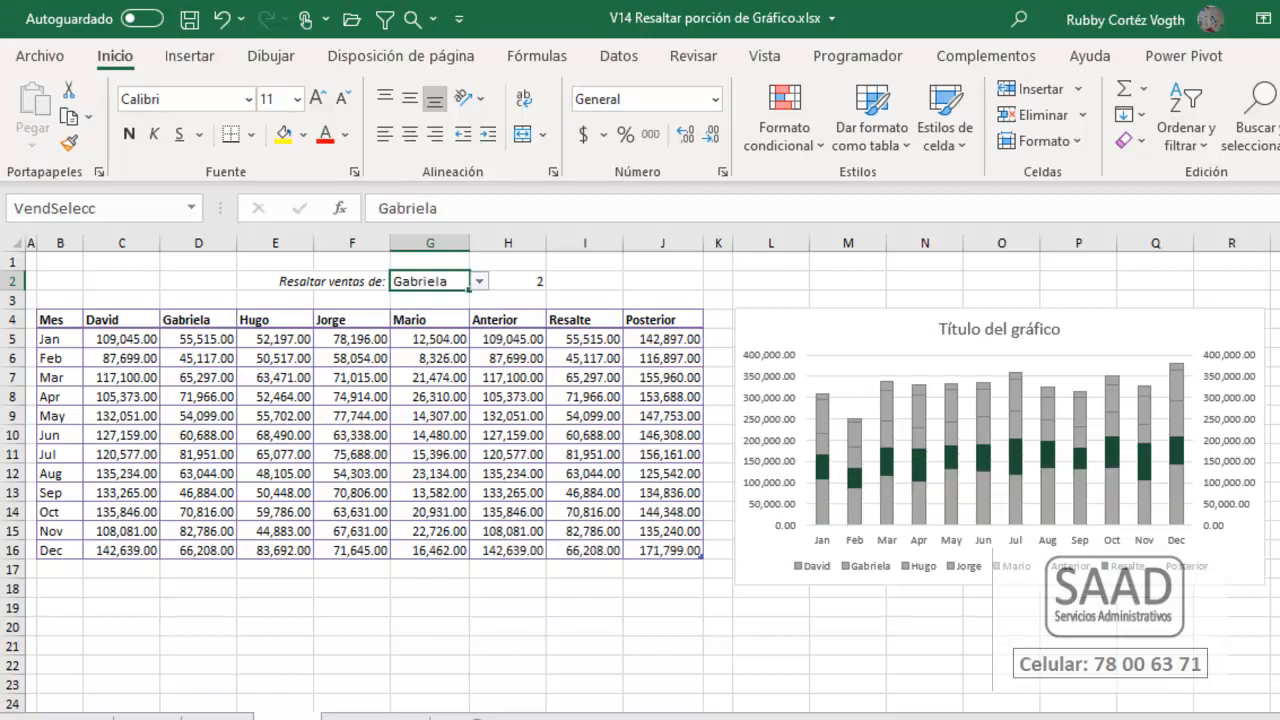
key(alt+Down)
key(Down)
key(Return)
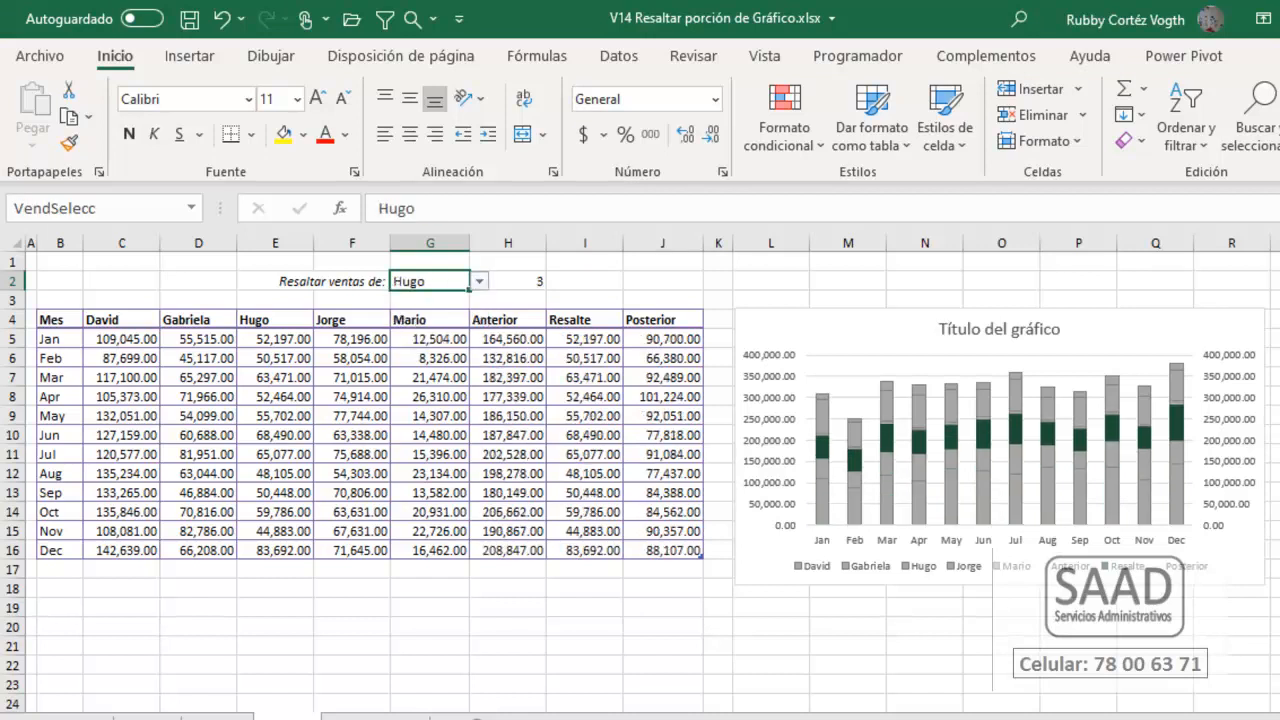
key(alt+Down)
key(Down)
key(Return)
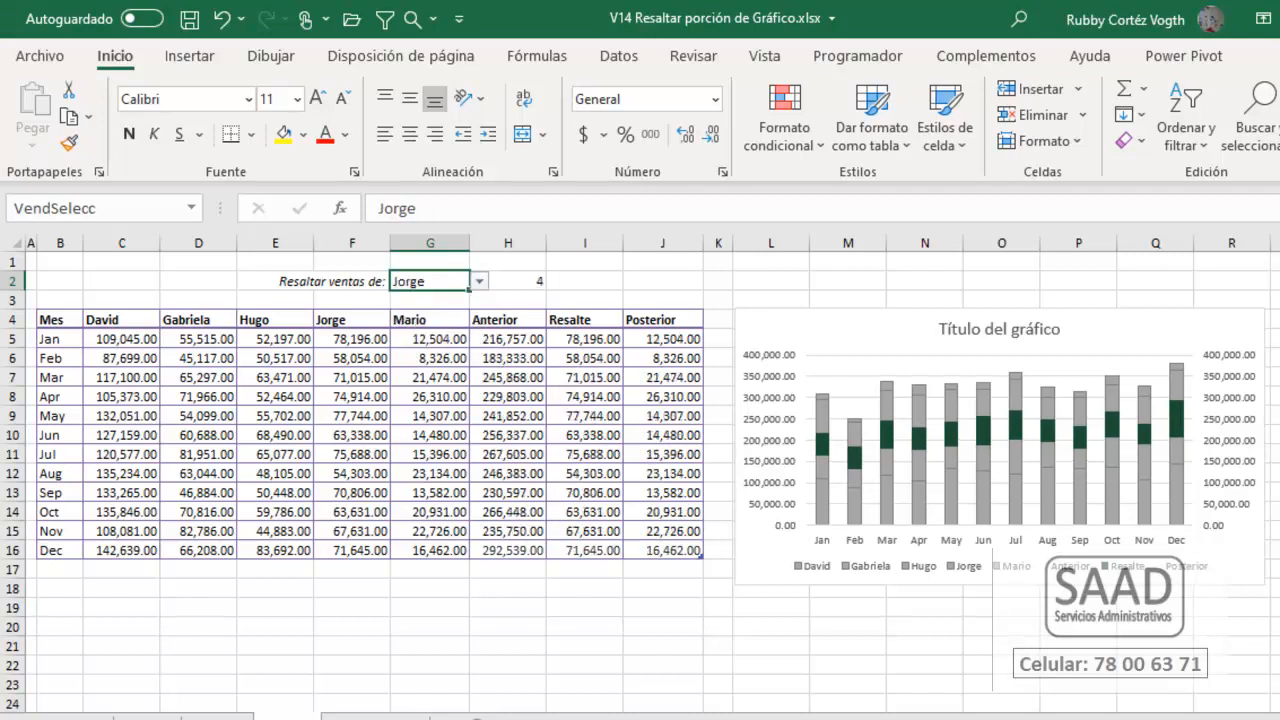
key(alt+Down)
key(Down)
key(Return)
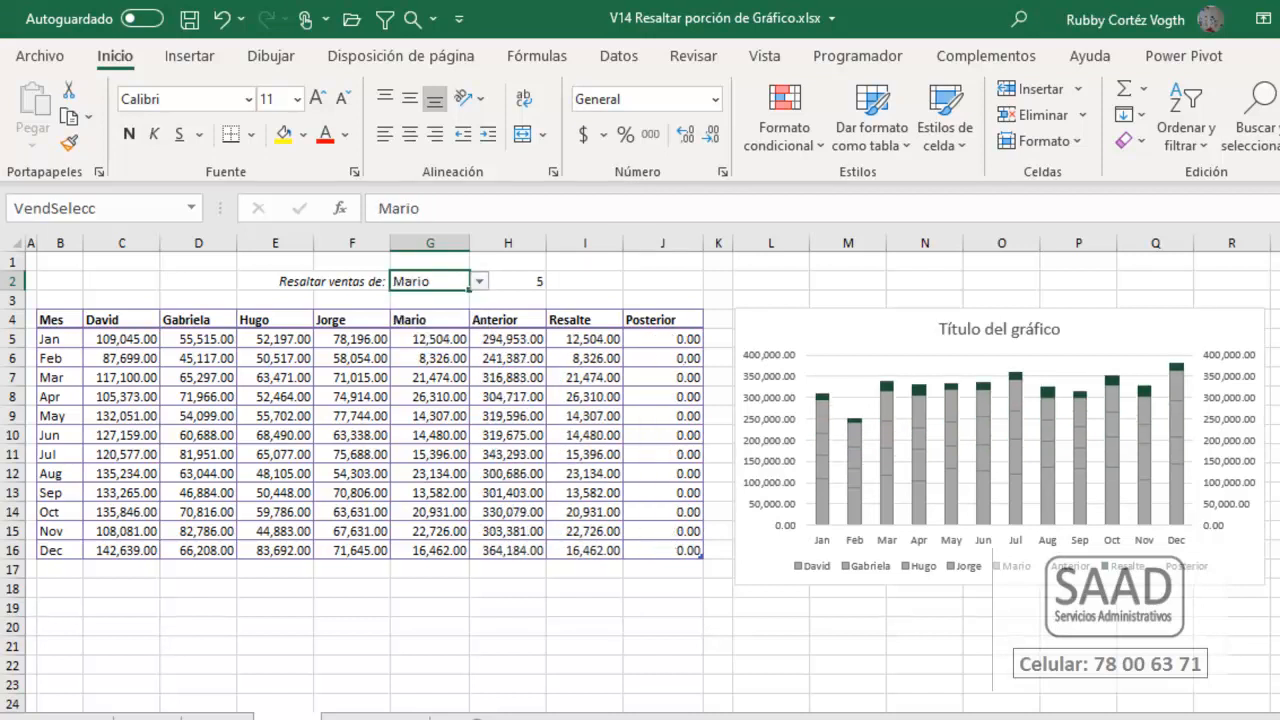
Step: Set the salesperson in G2 back to the third entry of the list
key(alt+Down)
key(Up)
key(Up)
key(Return)
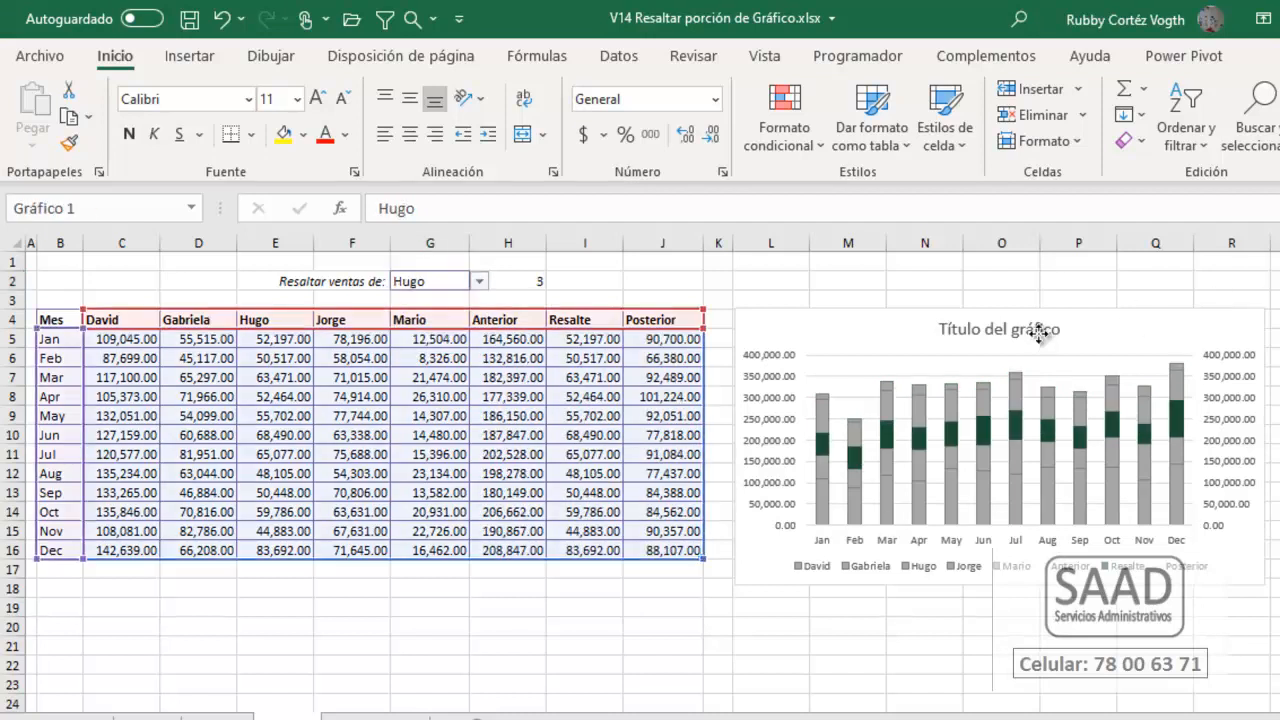
Step: Delete the chart title and the secondary vertical axis from the sales chart
click(1040, 337)
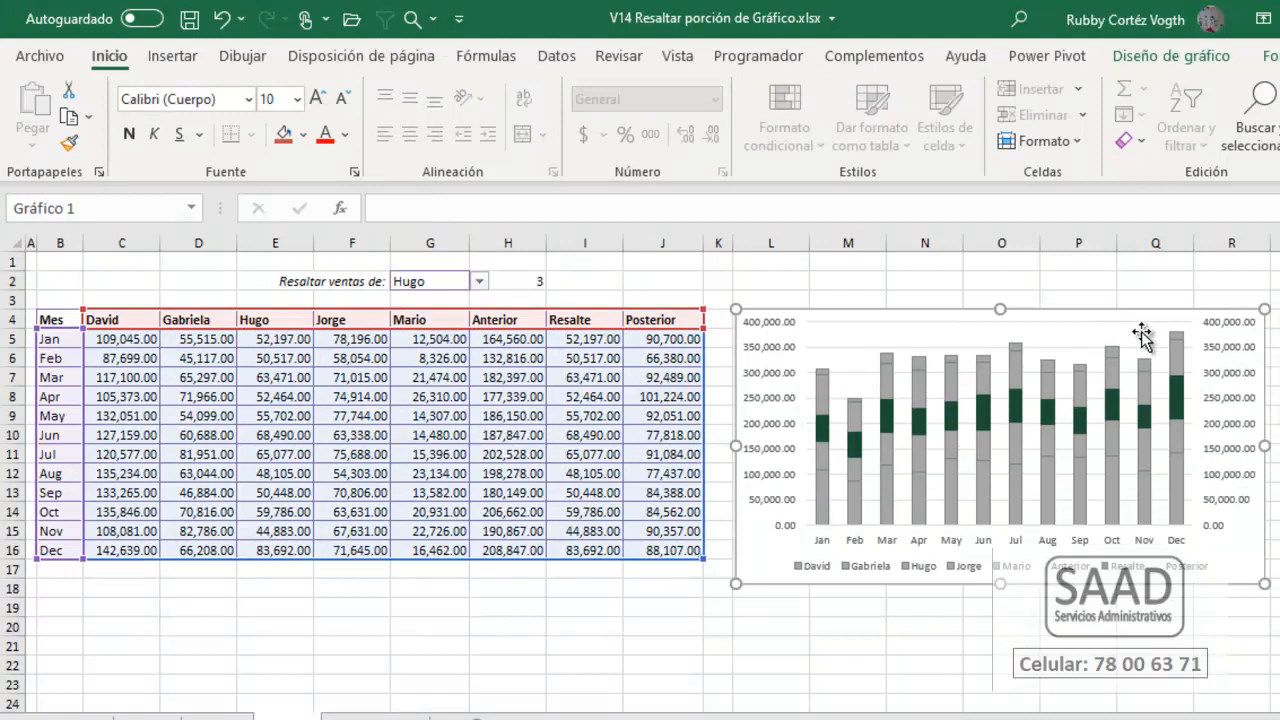
click(1226, 356)
key(Delete)
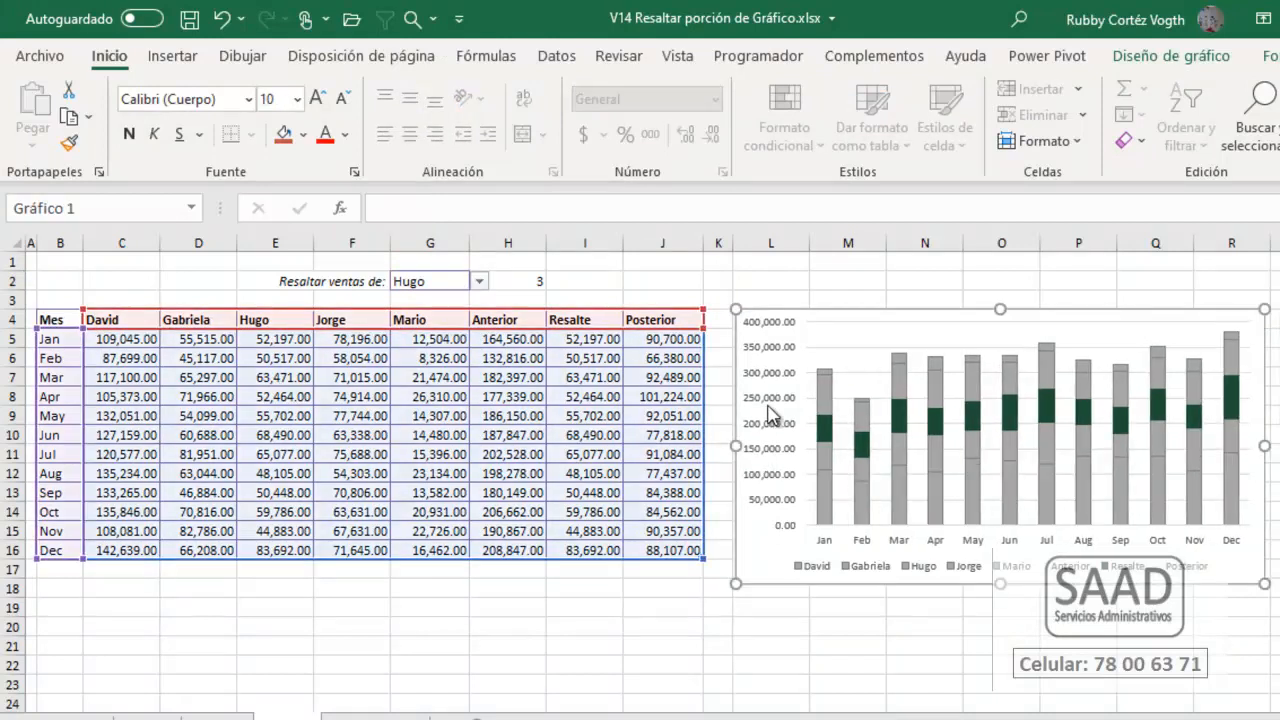
Step: Try deleting the chart's entire legend, and undo the deletion
click(887, 566)
right_click(887, 572)
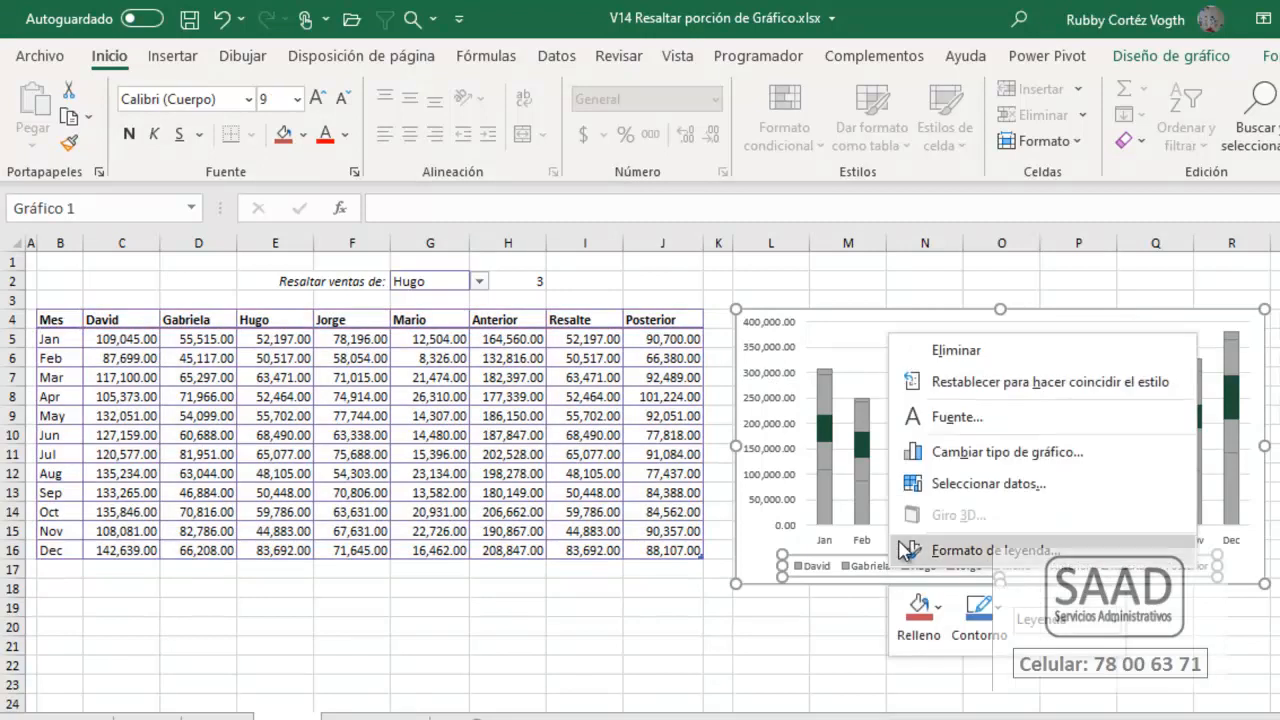
click(942, 370)
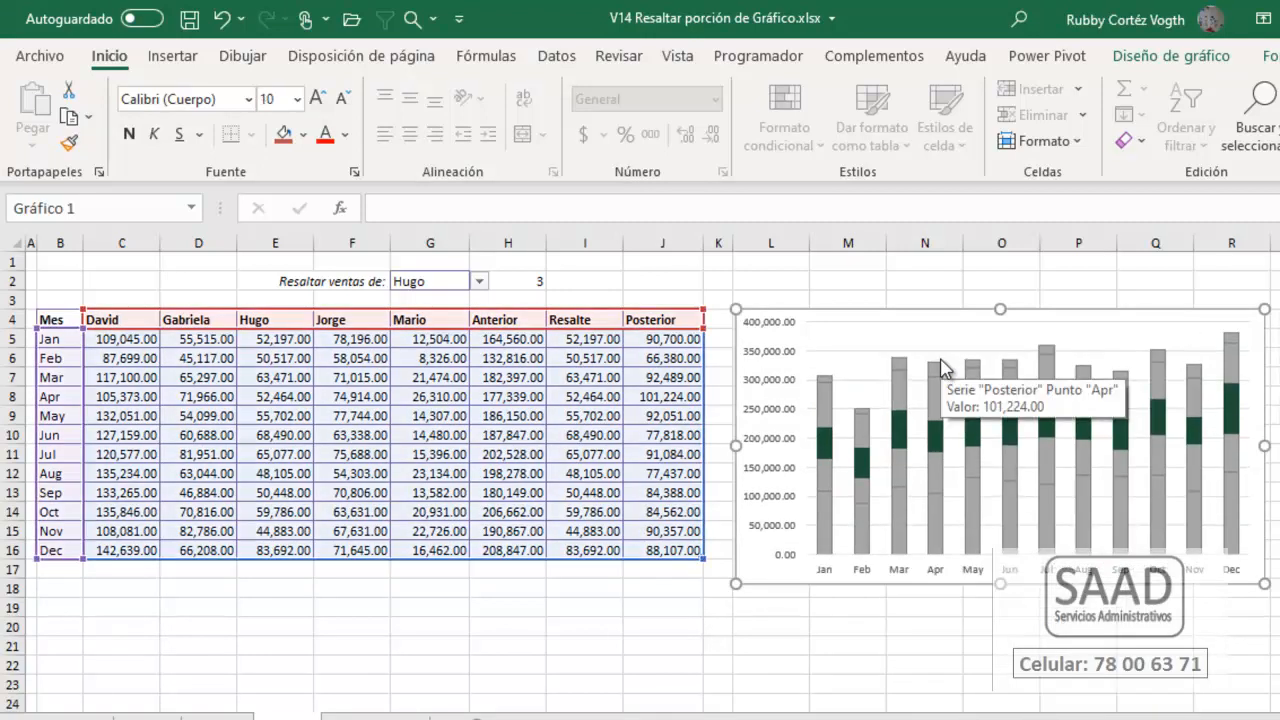
key(ctrl+z)
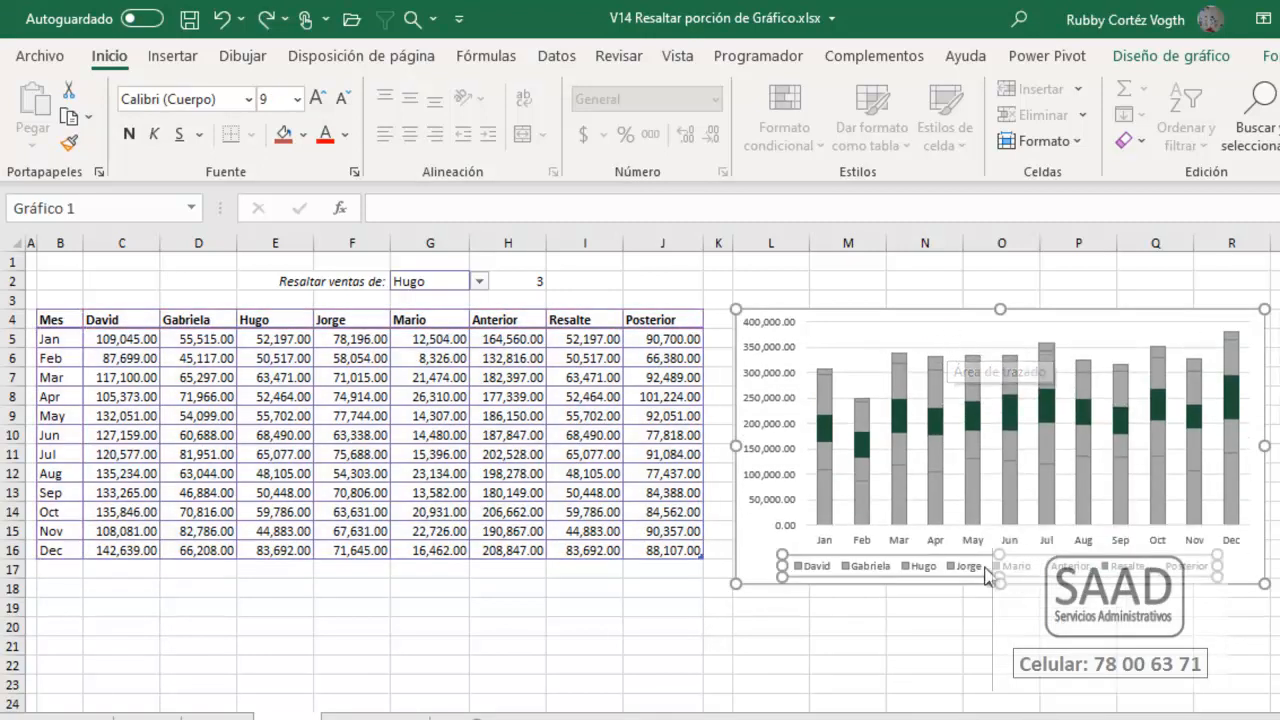
Step: Delete only the Anterior and Posterior entries from the chart's legend
click(758, 556)
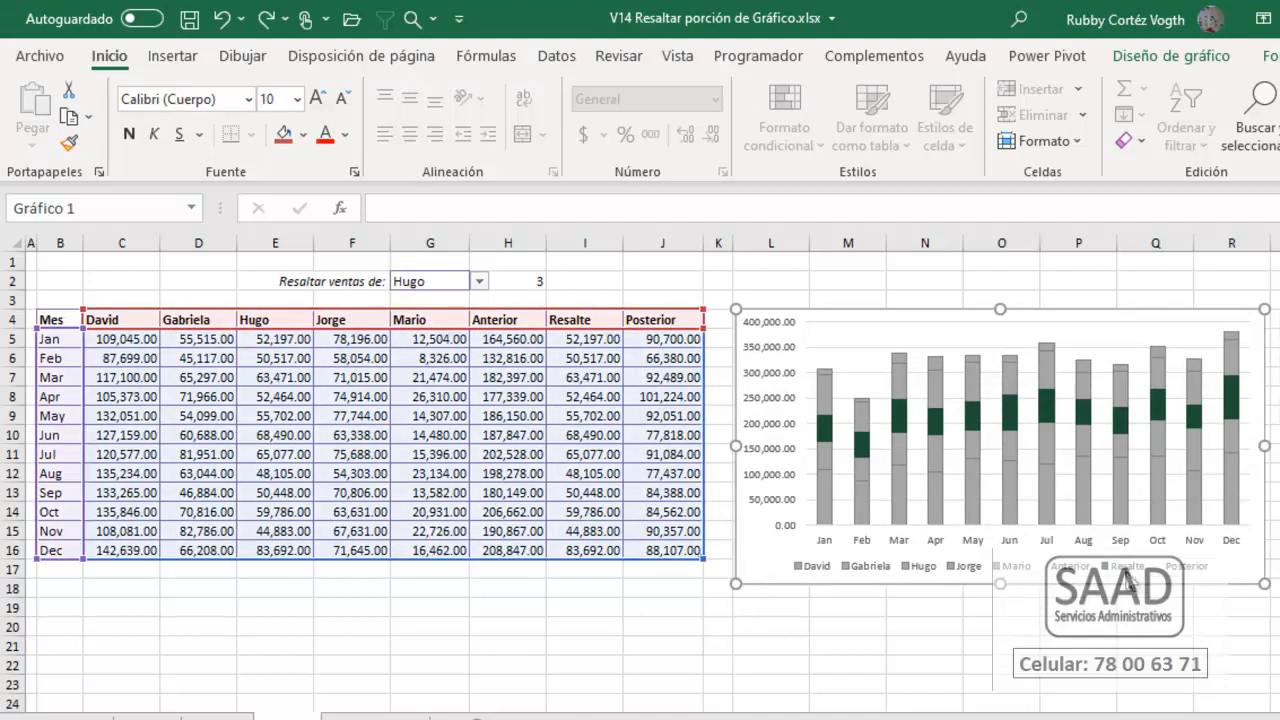
click(1068, 575)
click(1068, 574)
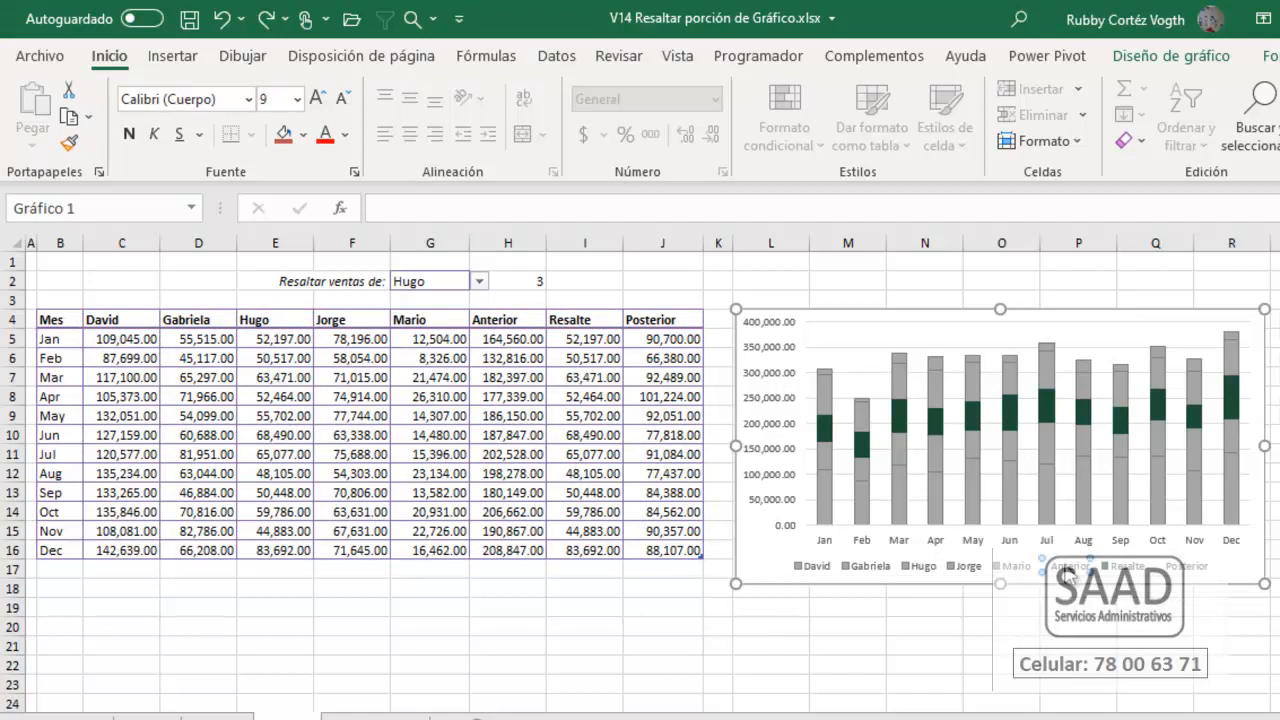
click(1068, 577)
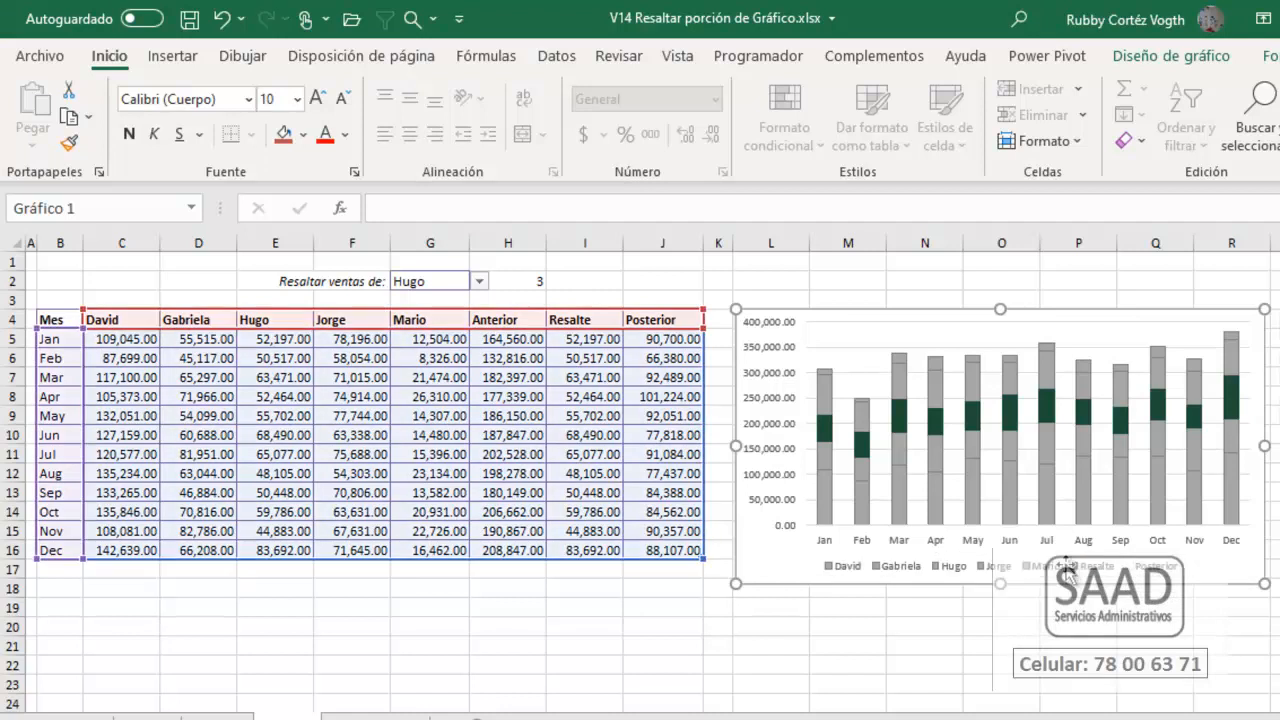
click(1155, 582)
click(1155, 582)
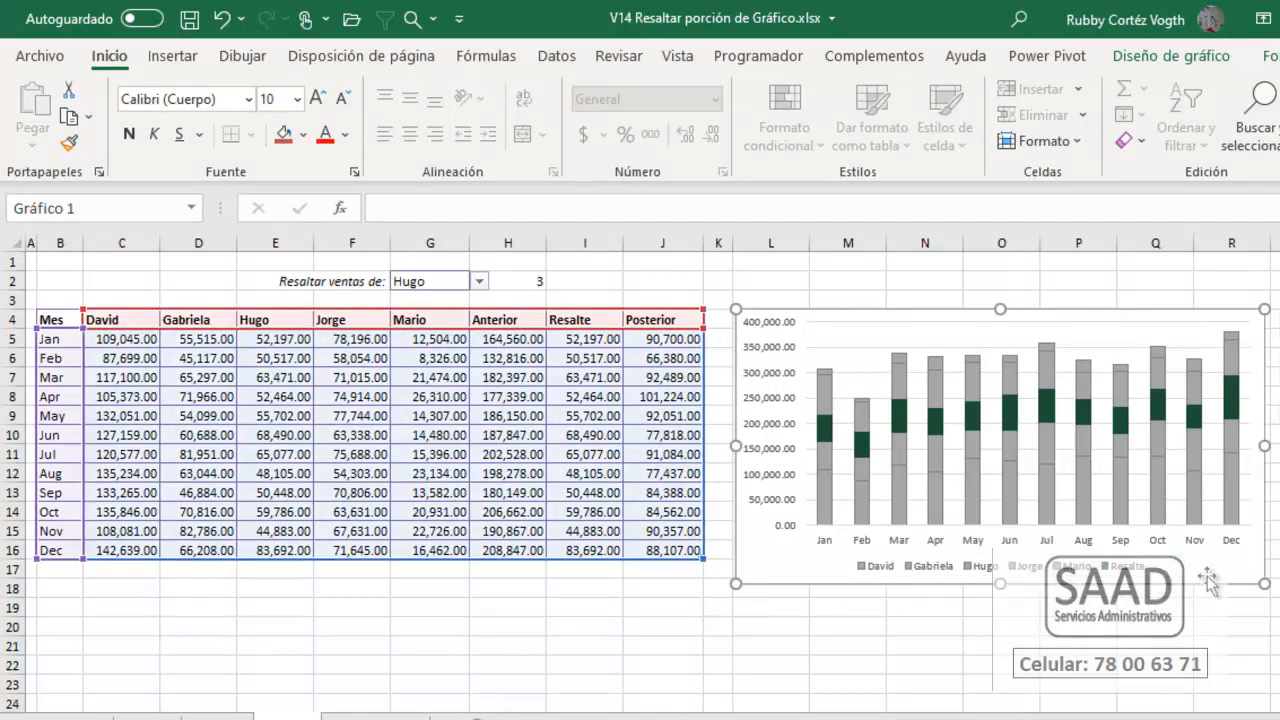
Step: Delete the whole legend from the sales chart and deselect the chart
click(928, 573)
key(Delete)
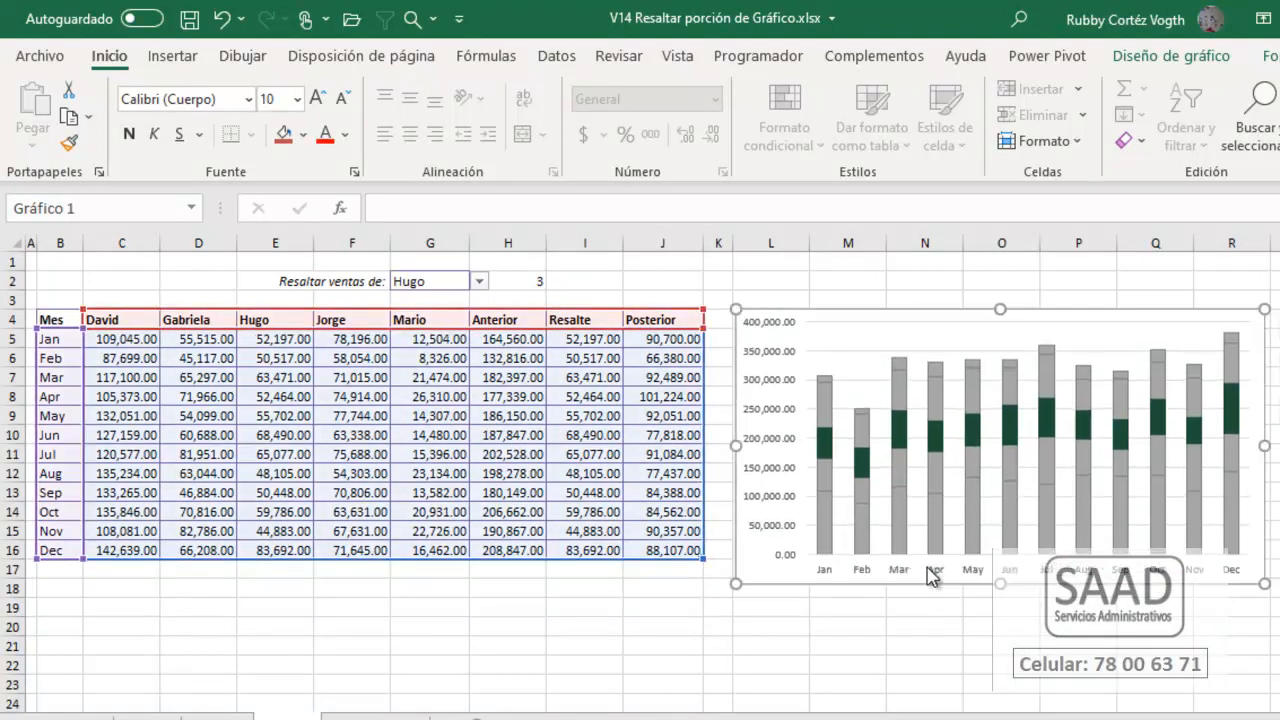
click(357, 698)
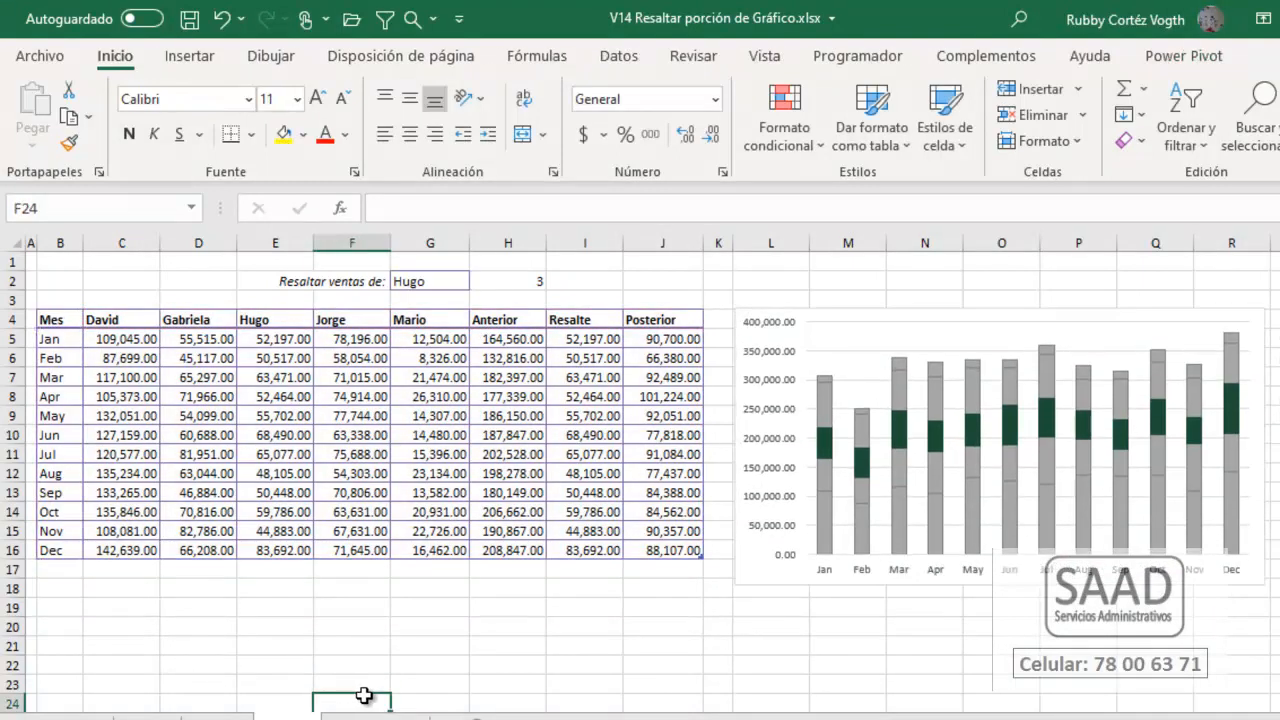
Step: Rename the Hoja2 worksheet that holds the sales table and the chart
double_click(288, 718)
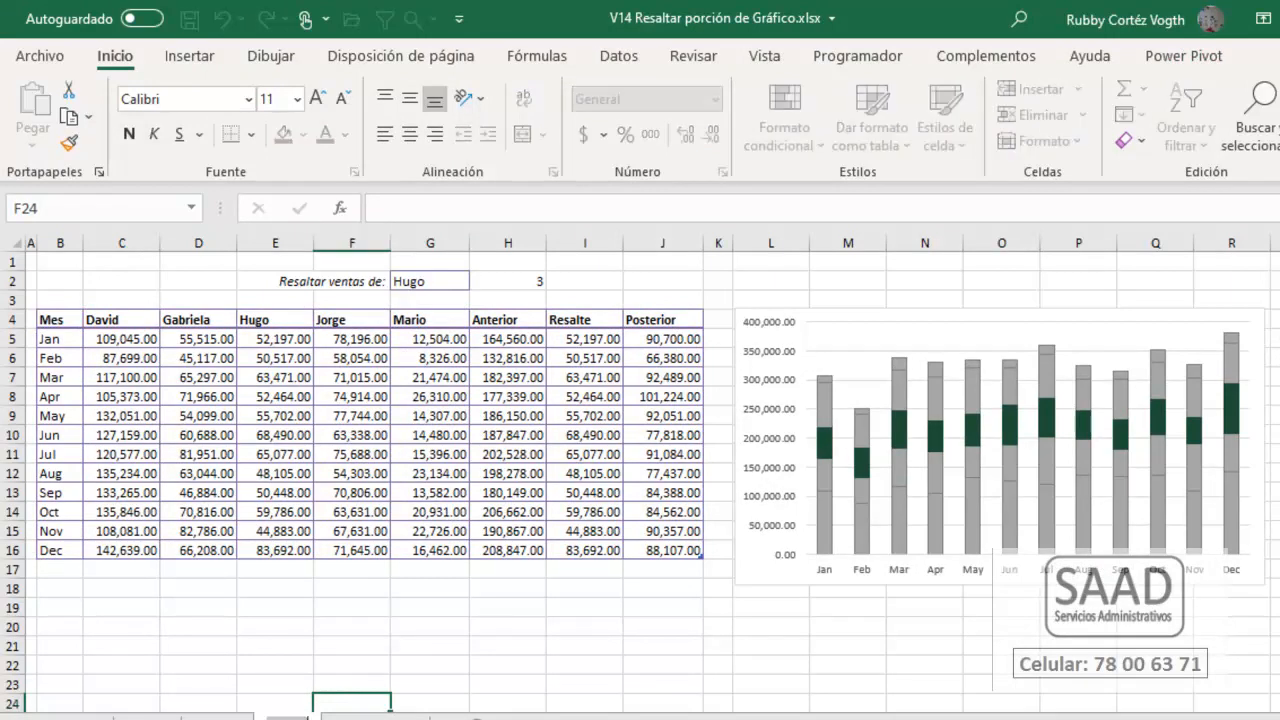
text(R)
key(BackSpace)
key(BackSpace)
key(BackSpace)
key(BackSpace)
key(BackSpace)
key(BackSpace)
key(BackSpace)
key(BackSpace)
key(BackSpace)
key(Return)
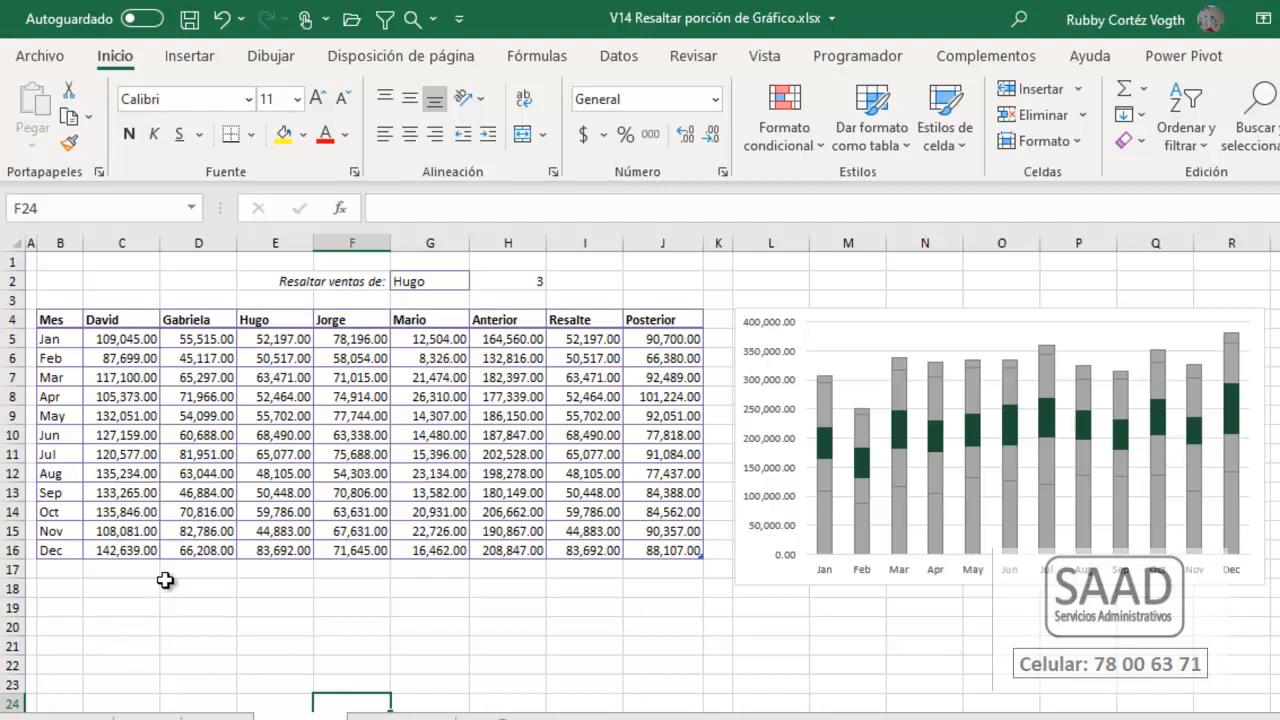
Step: Copy the list of salesperson names in B4:B8 of the Vendedores sheet
click(117, 327)
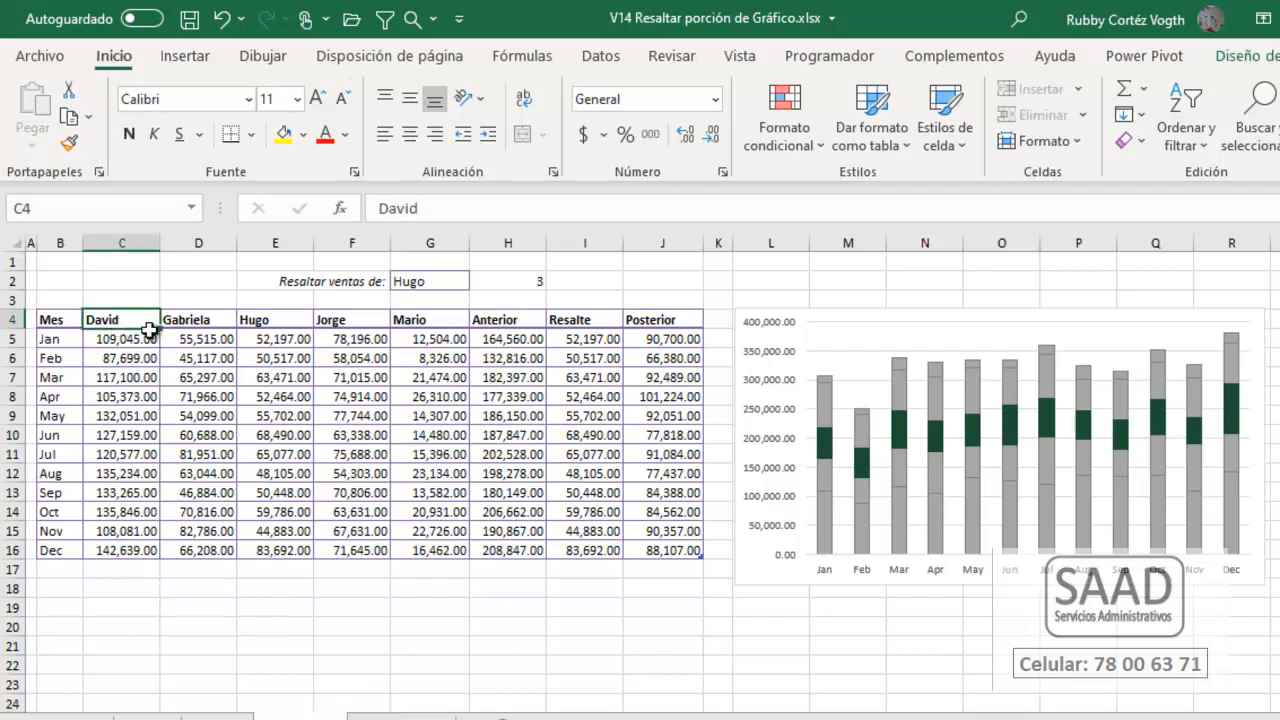
click(400, 717)
drag(84, 341, 100, 434)
key(ctrl+c)
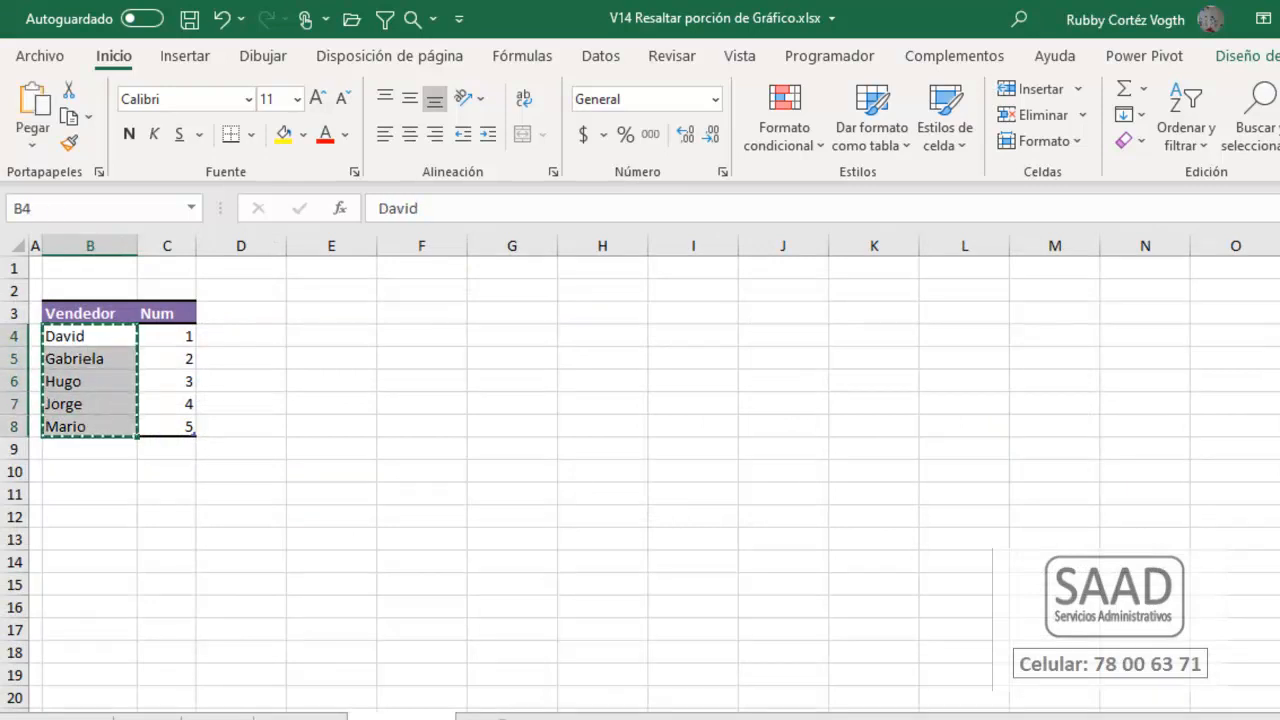
Step: Add a new worksheet, place it before the Vendedores sheet and select its cell B4
click(498, 716)
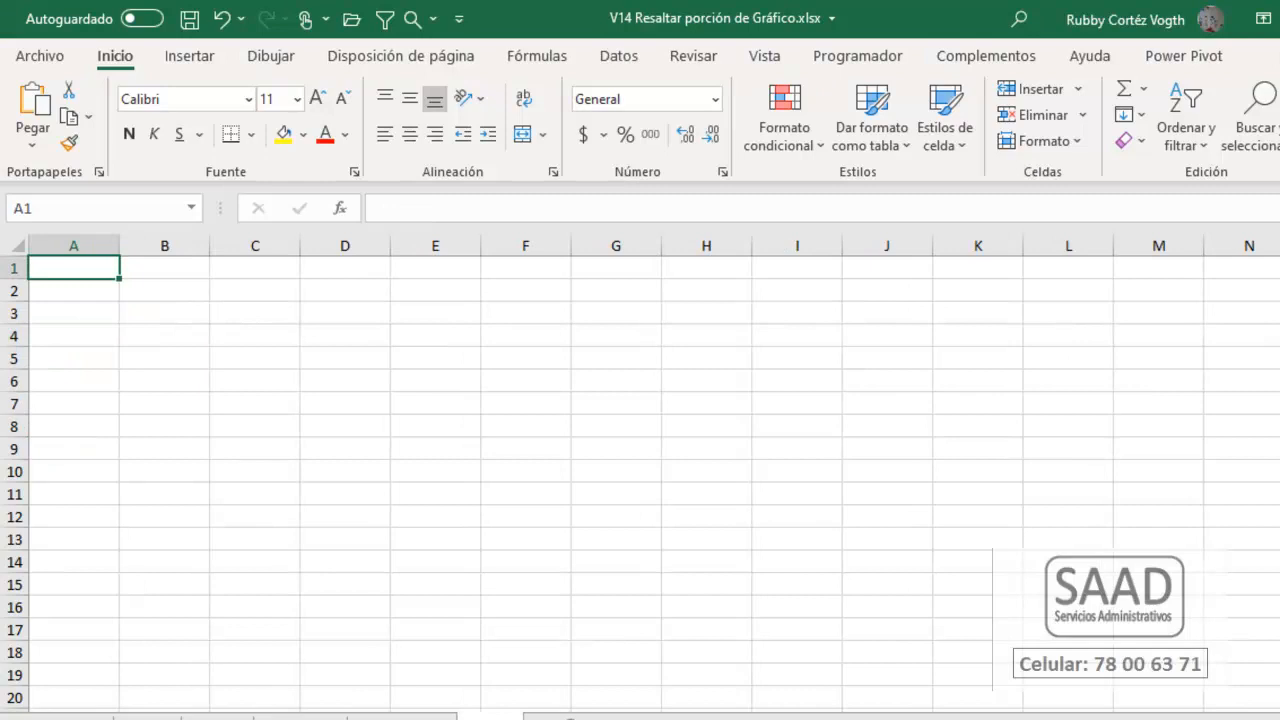
click(145, 338)
key(alt+o)
key(v)
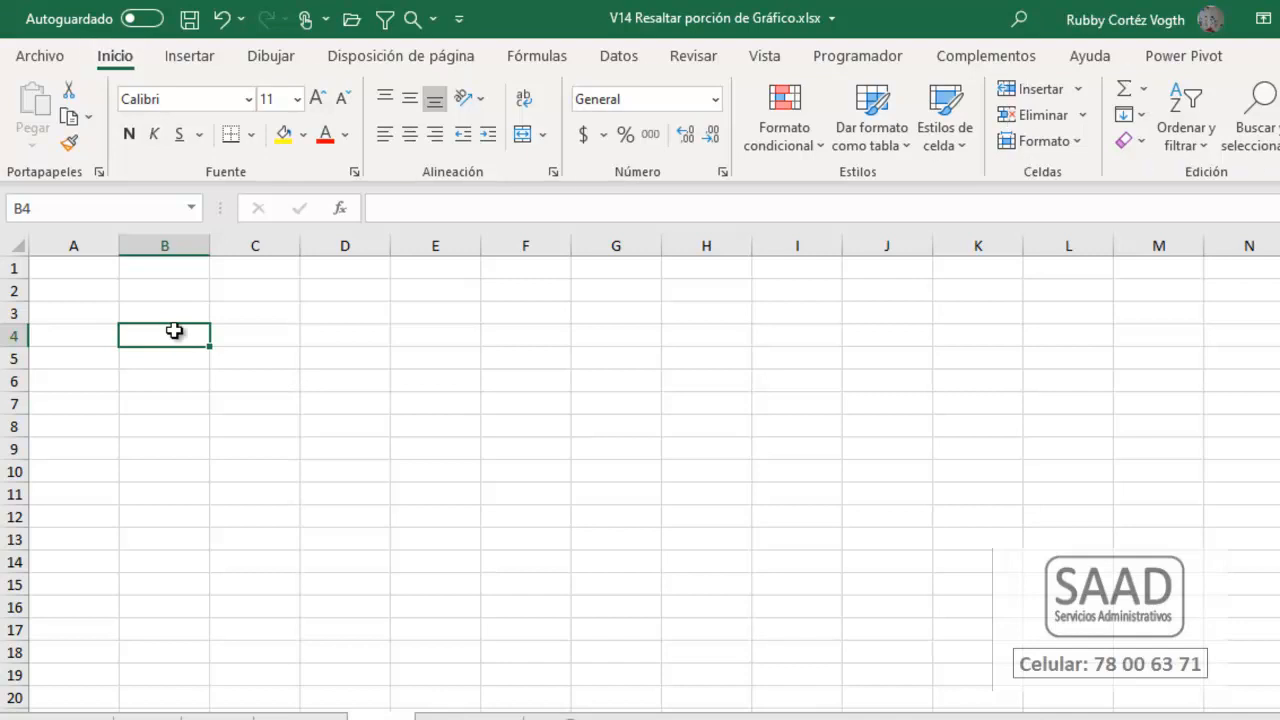
Step: Copy the salesperson names from the Vendedores sheet and paste them as values from B4 of the new worksheet
key(ctrl+Page_Down)
key(ctrl+c)
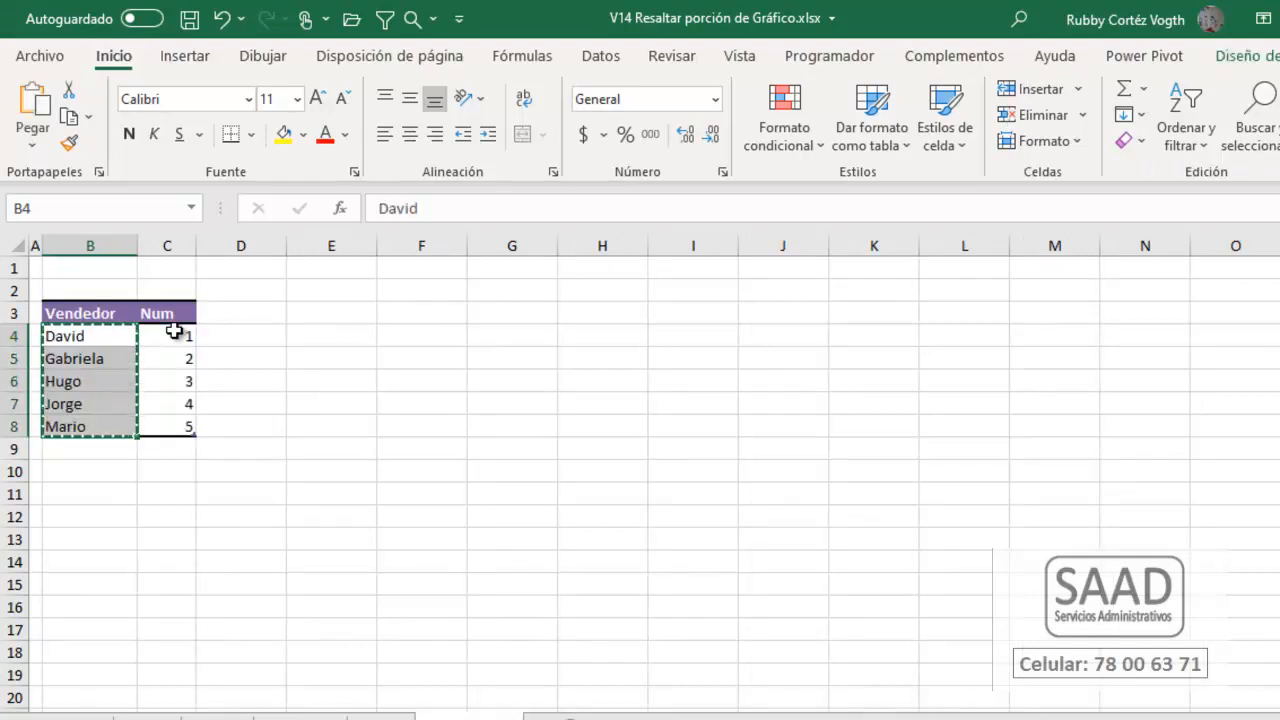
key(ctrl+Page_Up)
key(ctrl+alt+v)
key(v)
key(Return)
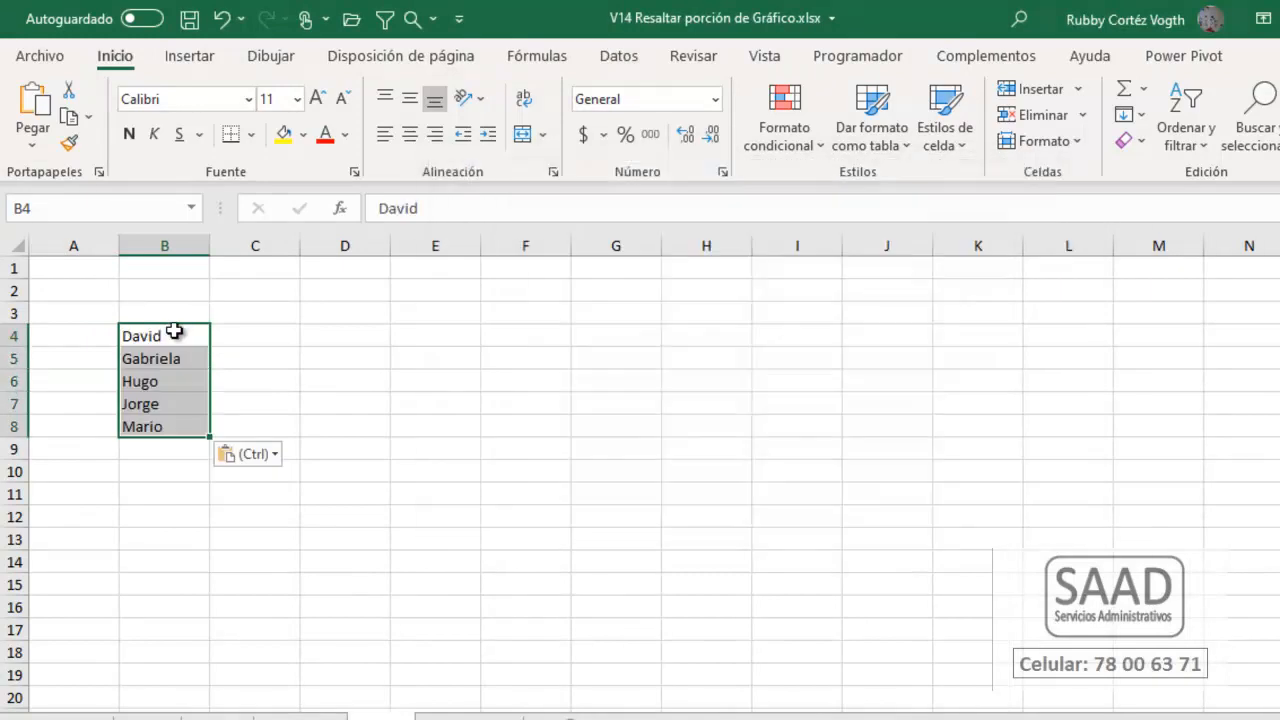
Step: Enter the heading Vendedor in B3, above the pasted salesperson names
key(Up)
text(Vende)
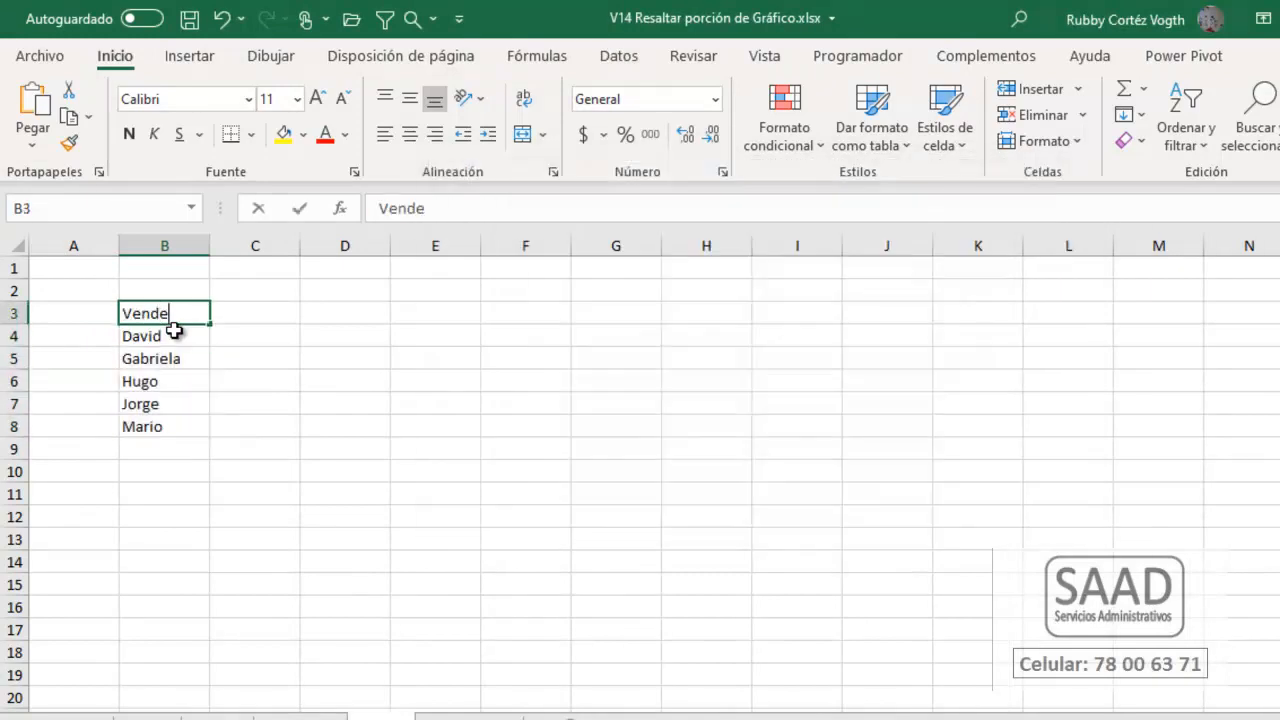
text(dor)
key(Return)
key(Up)
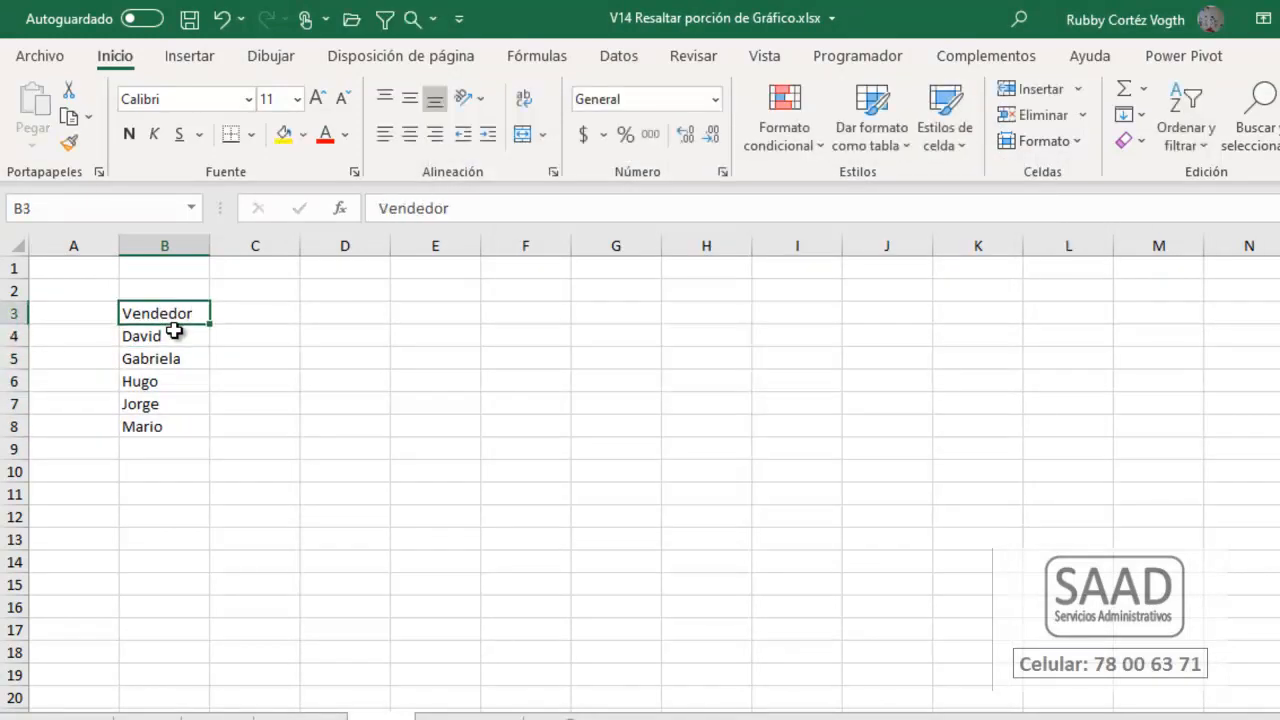
Step: Insert a blank row at row 1, above the salesperson list
key(Right)
key(Up)
key(Up)
key(alt+h)
key(i)
key(r)
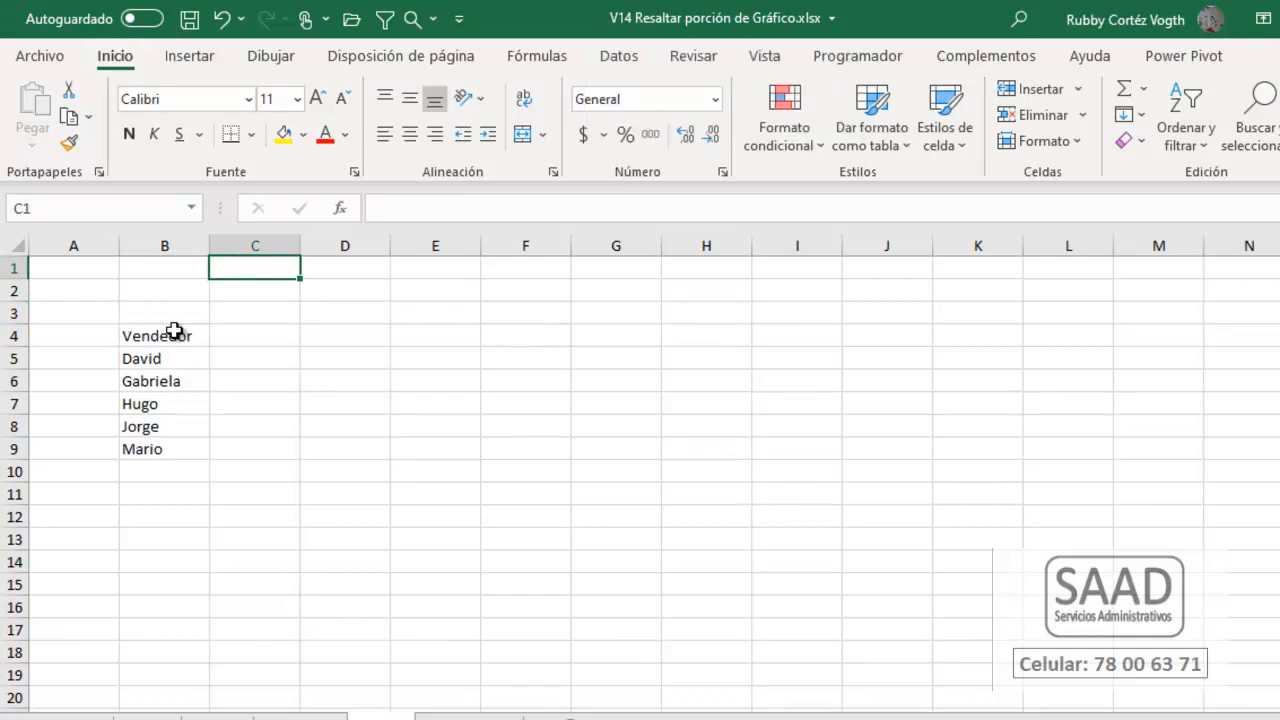
Step: Enter the label "Mes:" in B2 and align it to the right of the cell
key(Left)
key(Down)
text(Me)
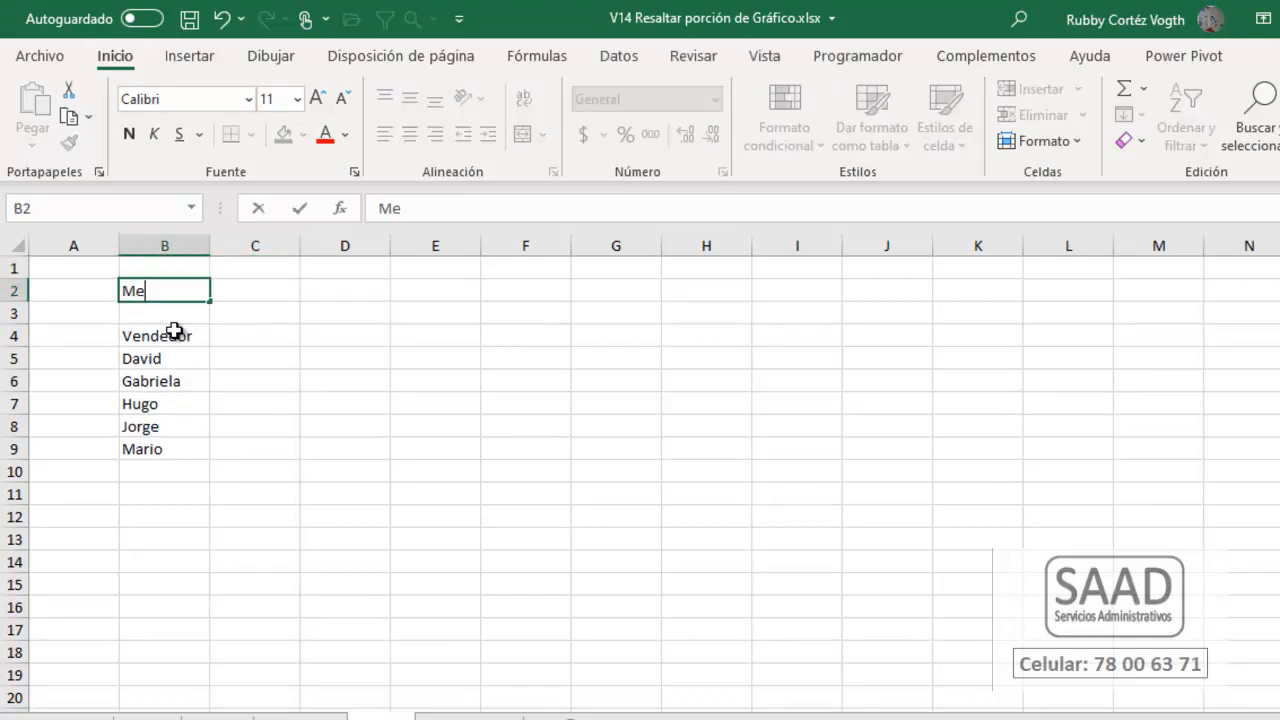
text(s:)
key(Return)
key(Up)
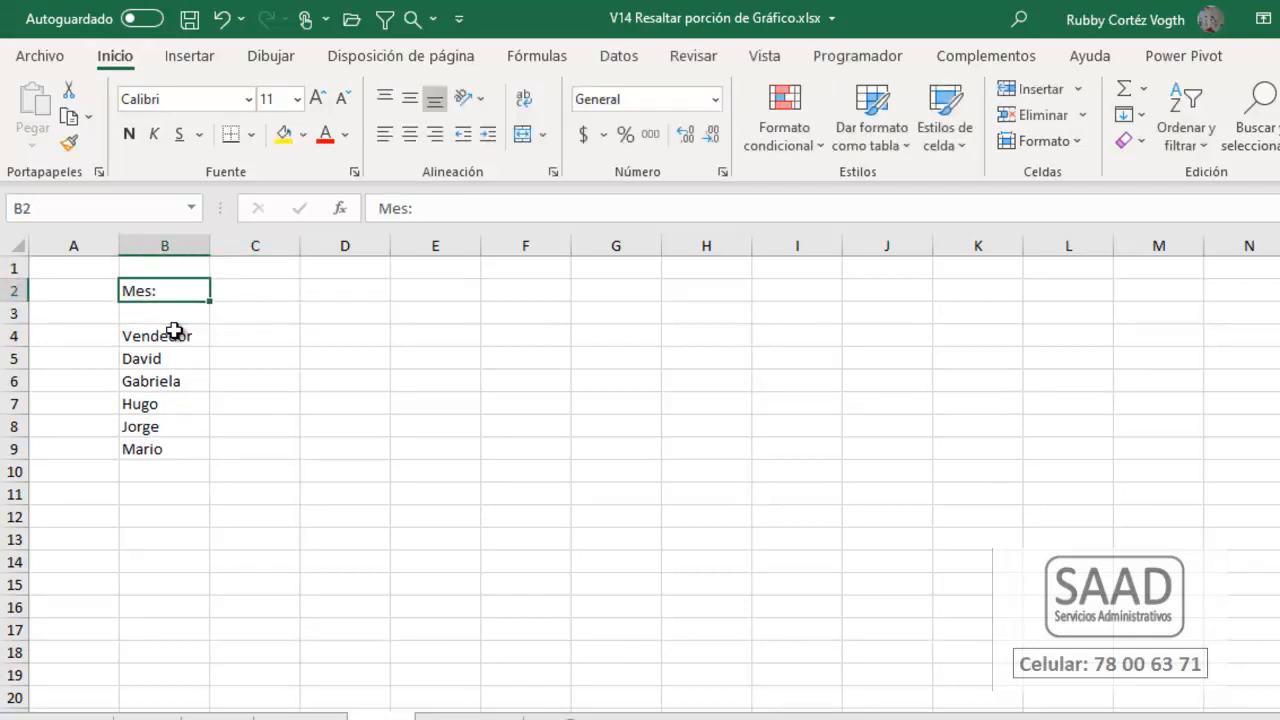
click(432, 140)
click(285, 269)
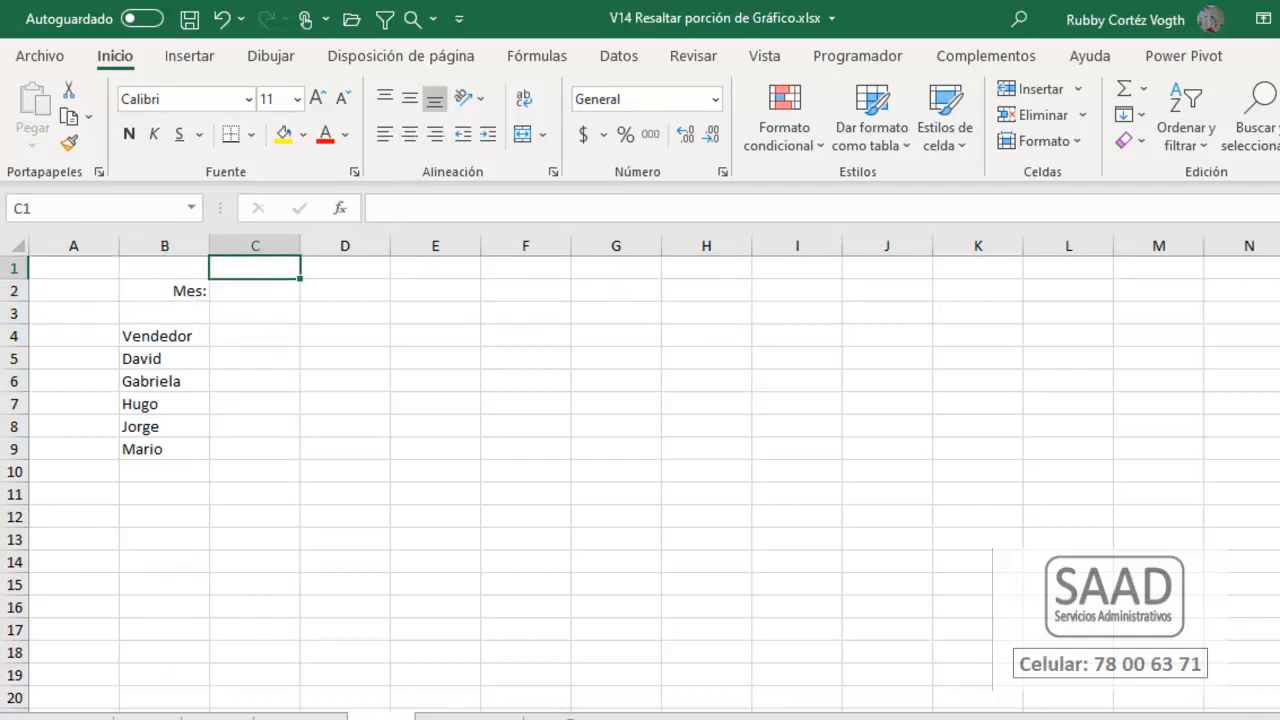
click(300, 718)
click(238, 718)
click(147, 718)
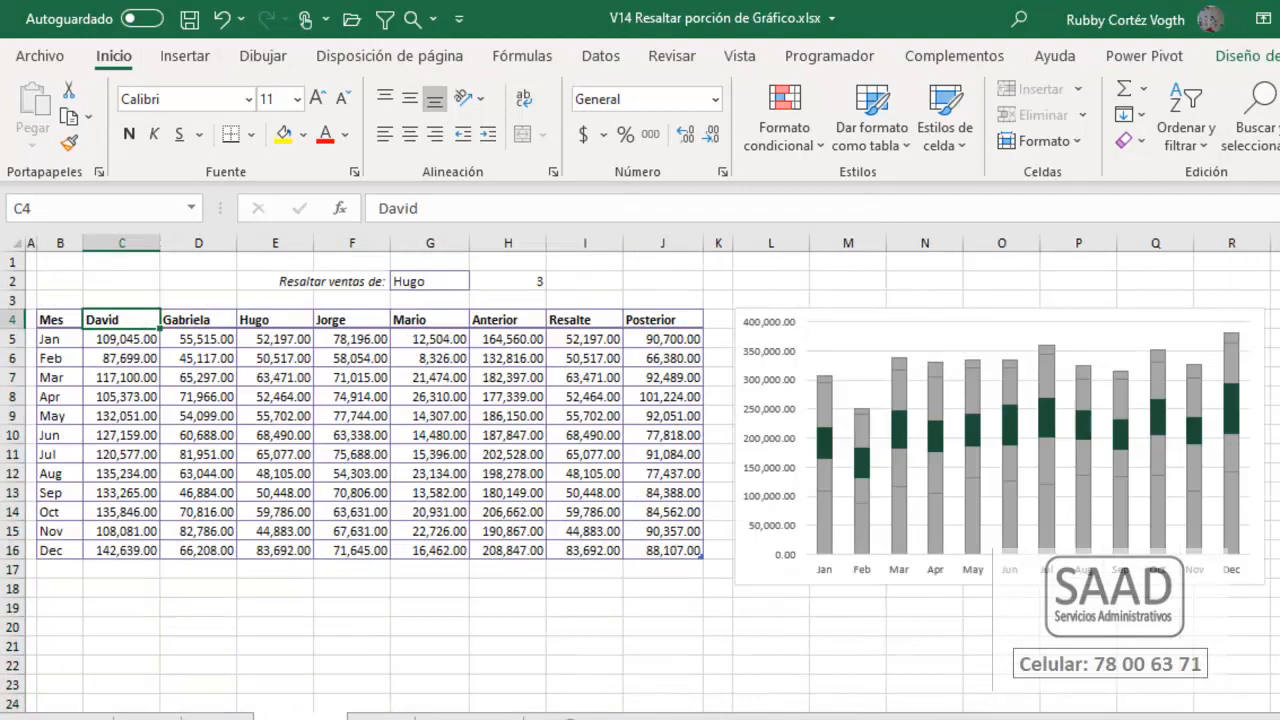
click(468, 718)
click(381, 718)
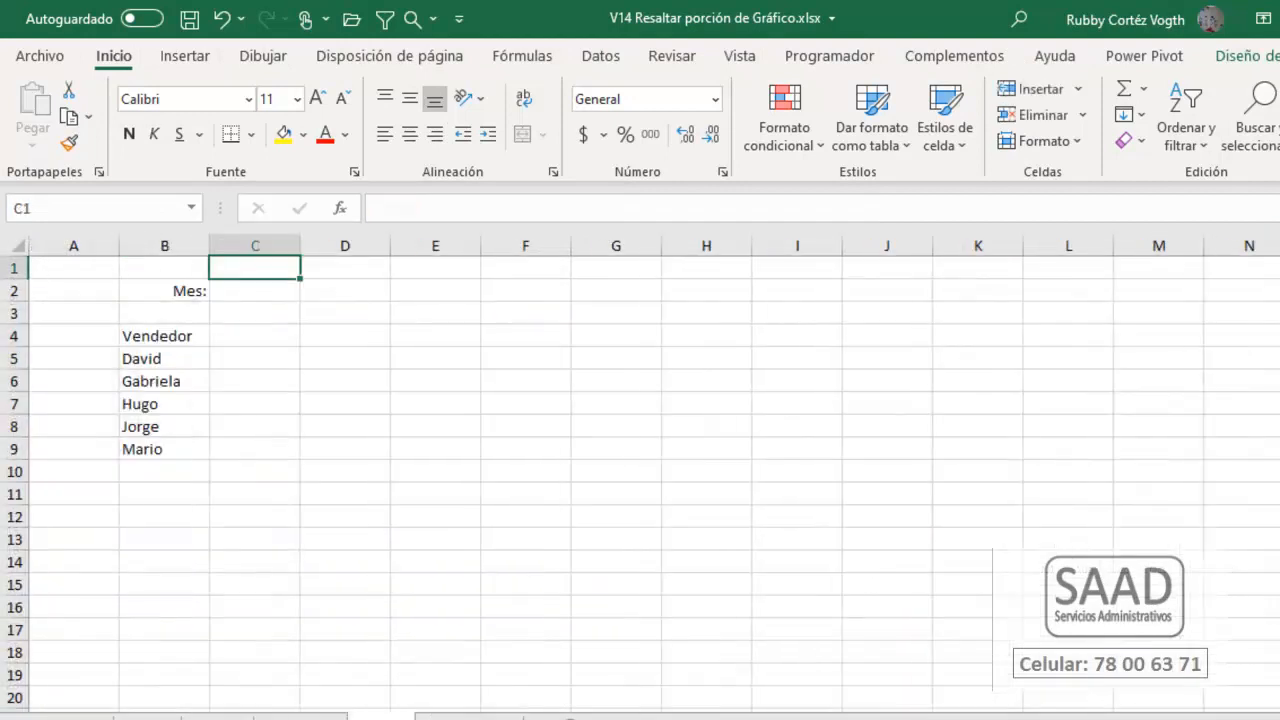
Step: Start a data validation rule for C2 that allows values from a list (Lista)
click(255, 297)
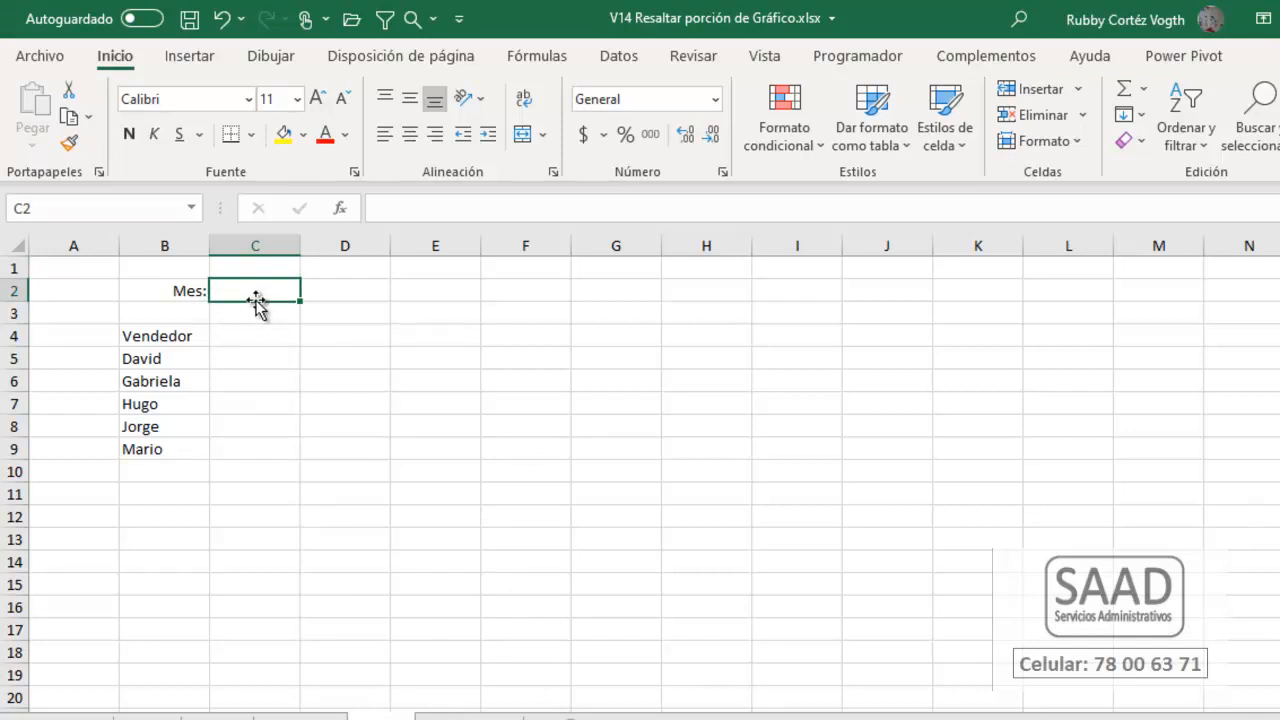
click(612, 62)
click(1008, 146)
click(677, 293)
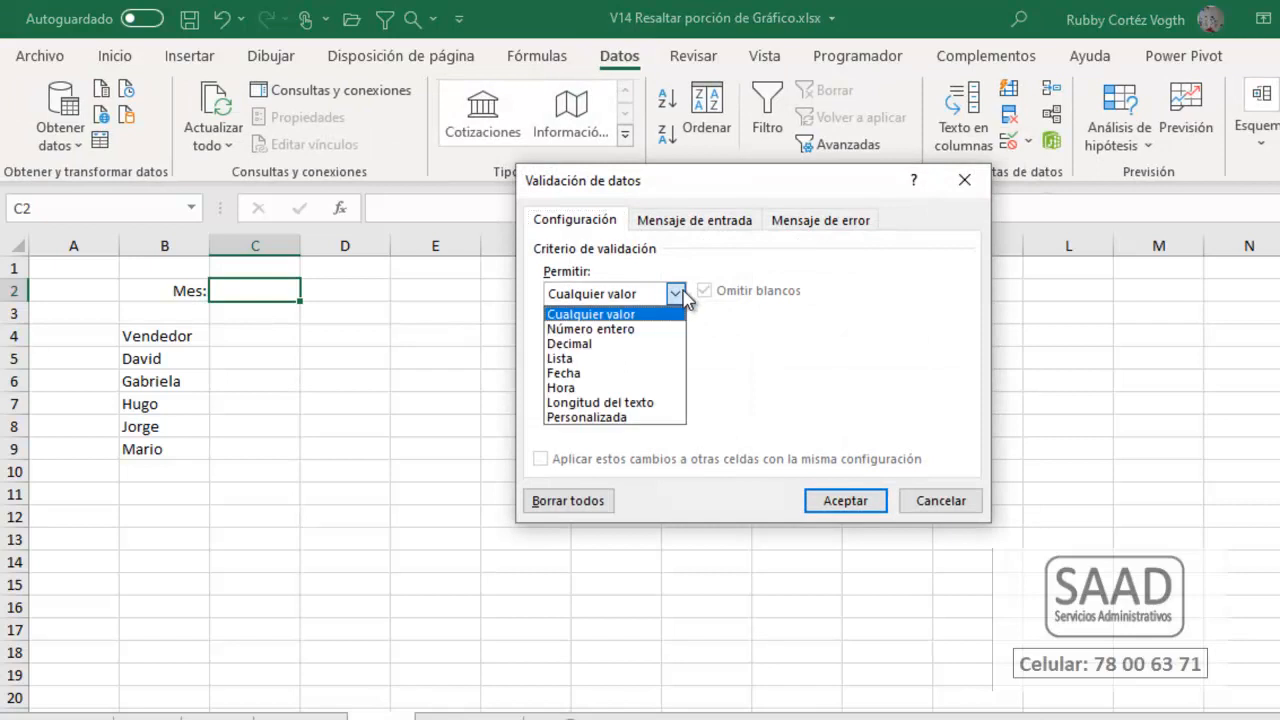
click(605, 359)
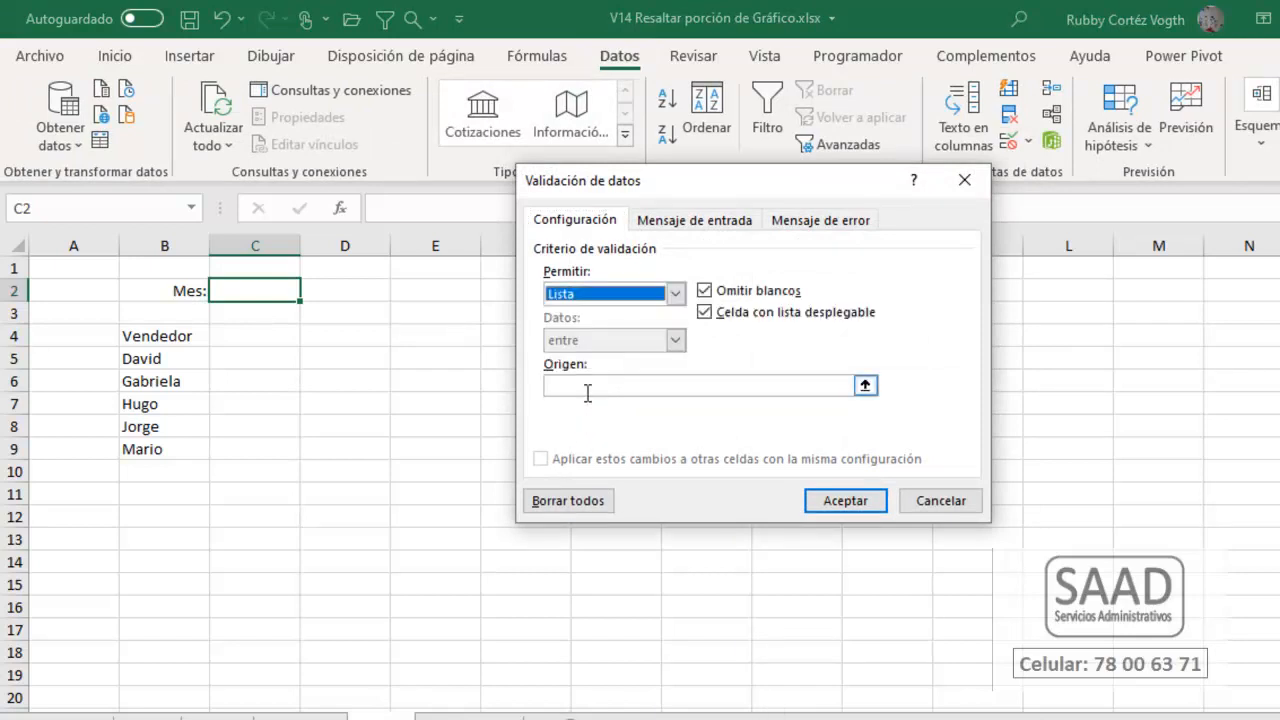
Step: Set the list source to Jan;Feb;Mar;Apr;May;Jun;Jul;Aug;Sep;Oct;Nov;Dec, apply the validation and choose Feb in C2
click(588, 388)
text(Jan;)
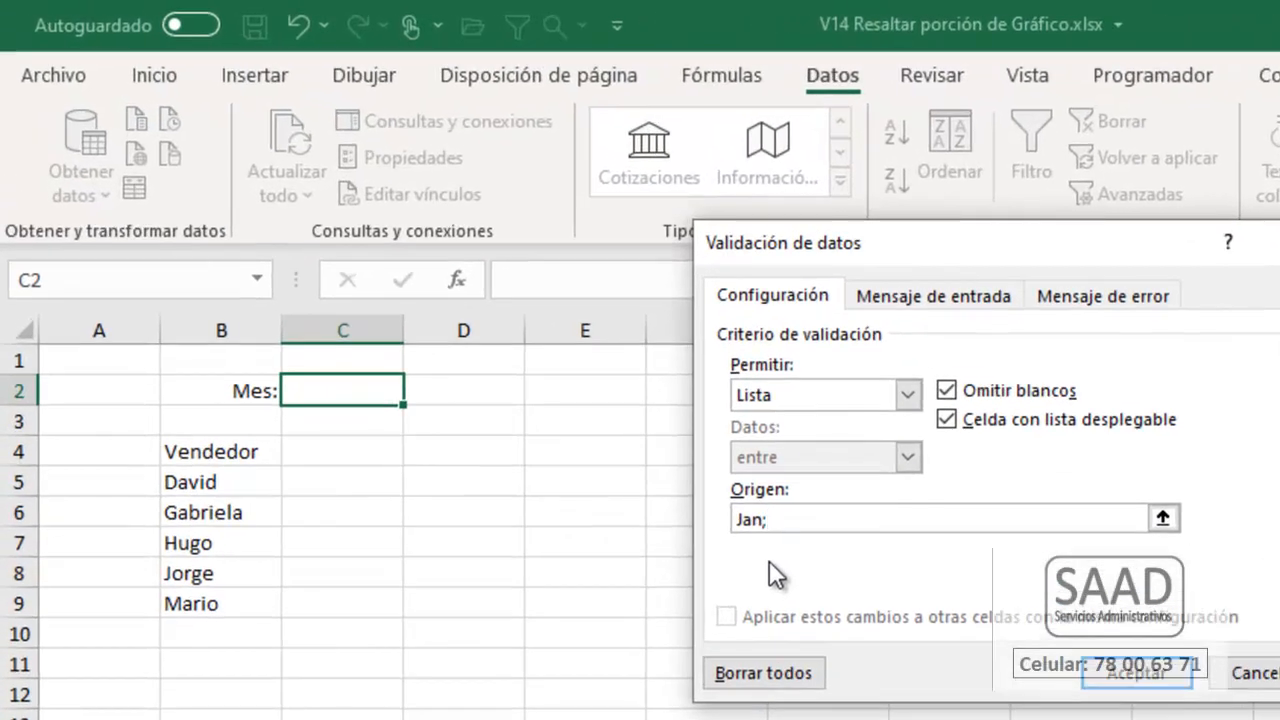
text(Feb;Apr;Mar)
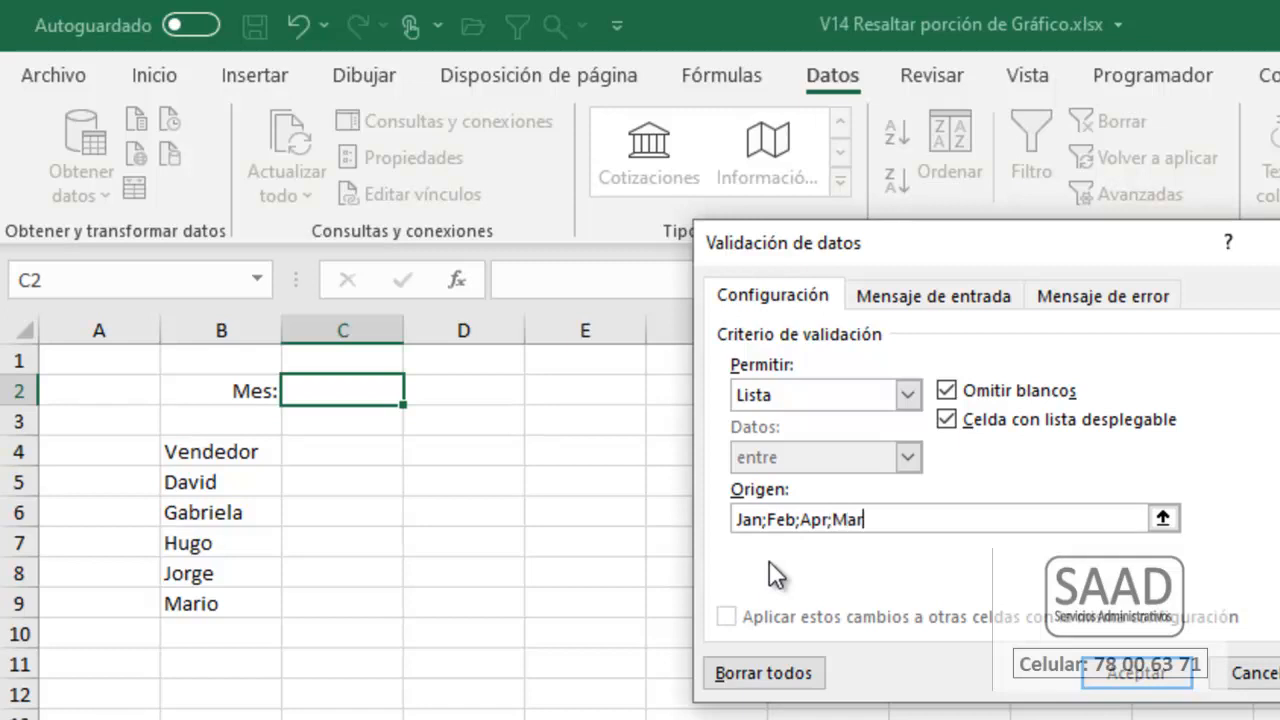
key(BackSpace)
key(BackSpace)
key(BackSpace)
key(BackSpace)
key(BackSpace)
key(BackSpace)
key(BackSpace)
text(Mar;Apr;May;Ju)
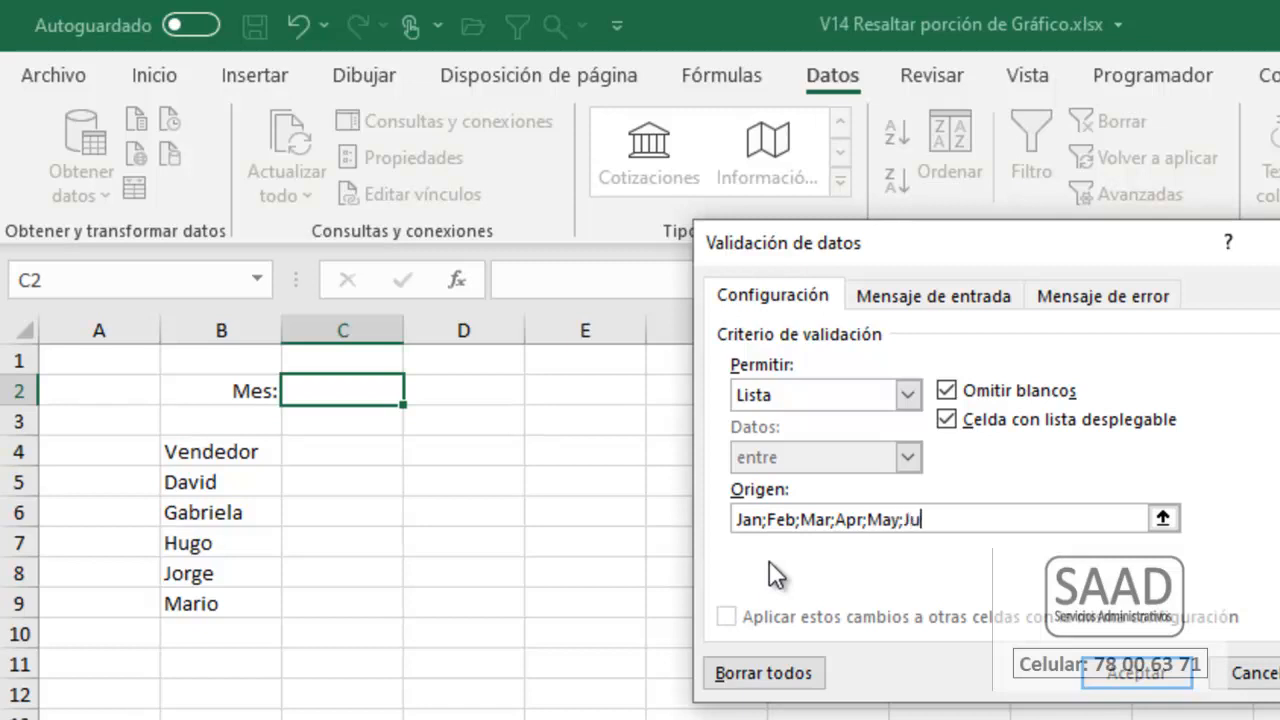
text(n;Jul;Aug;)
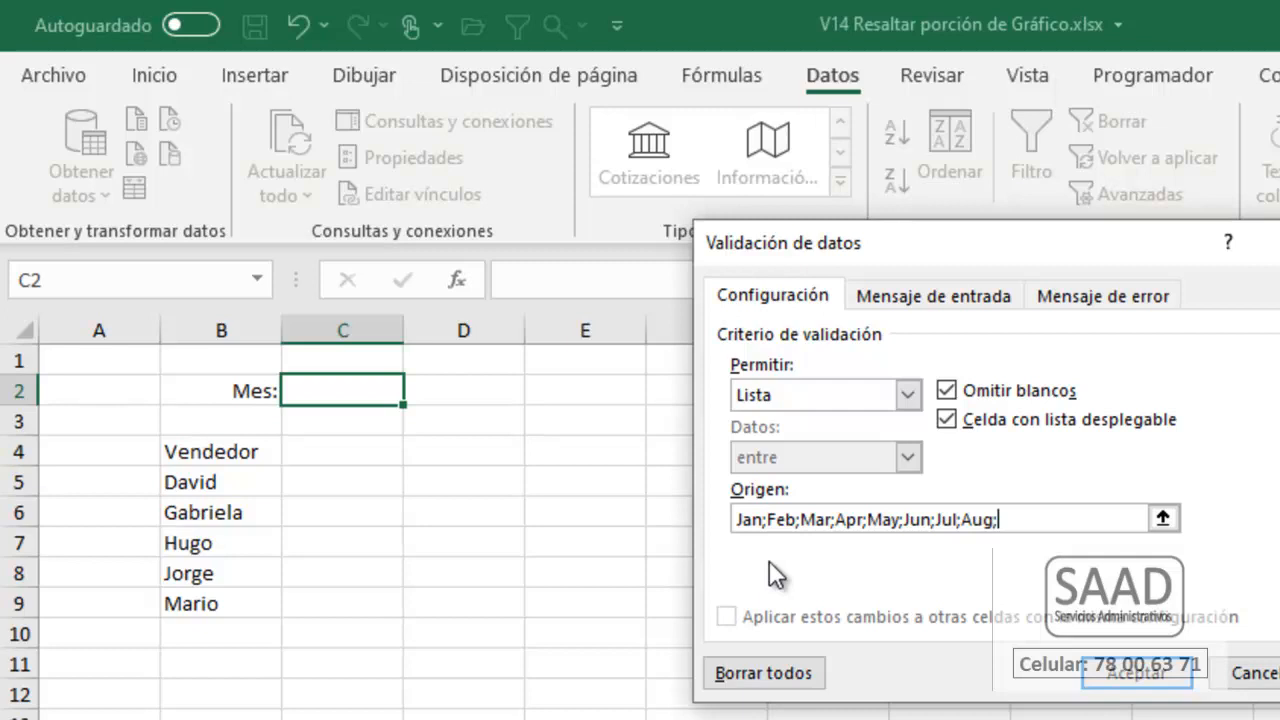
text(Sep;Oct;N)
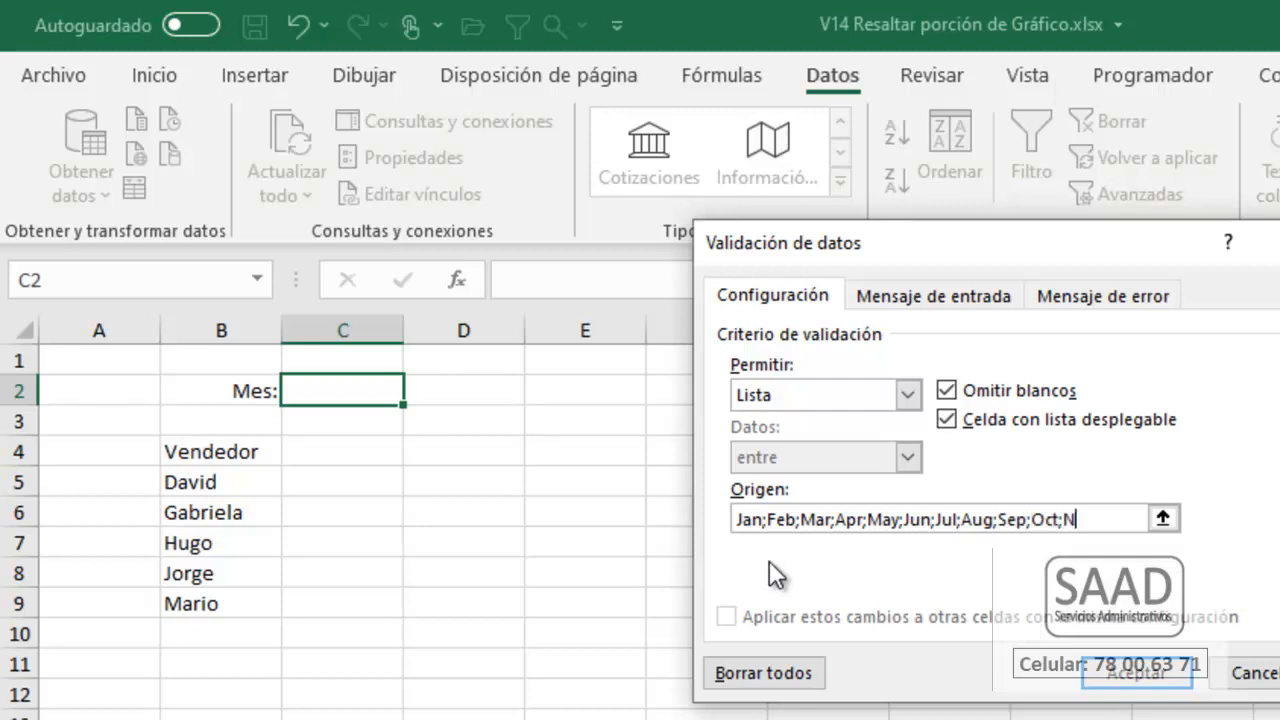
text(ov;Dec)
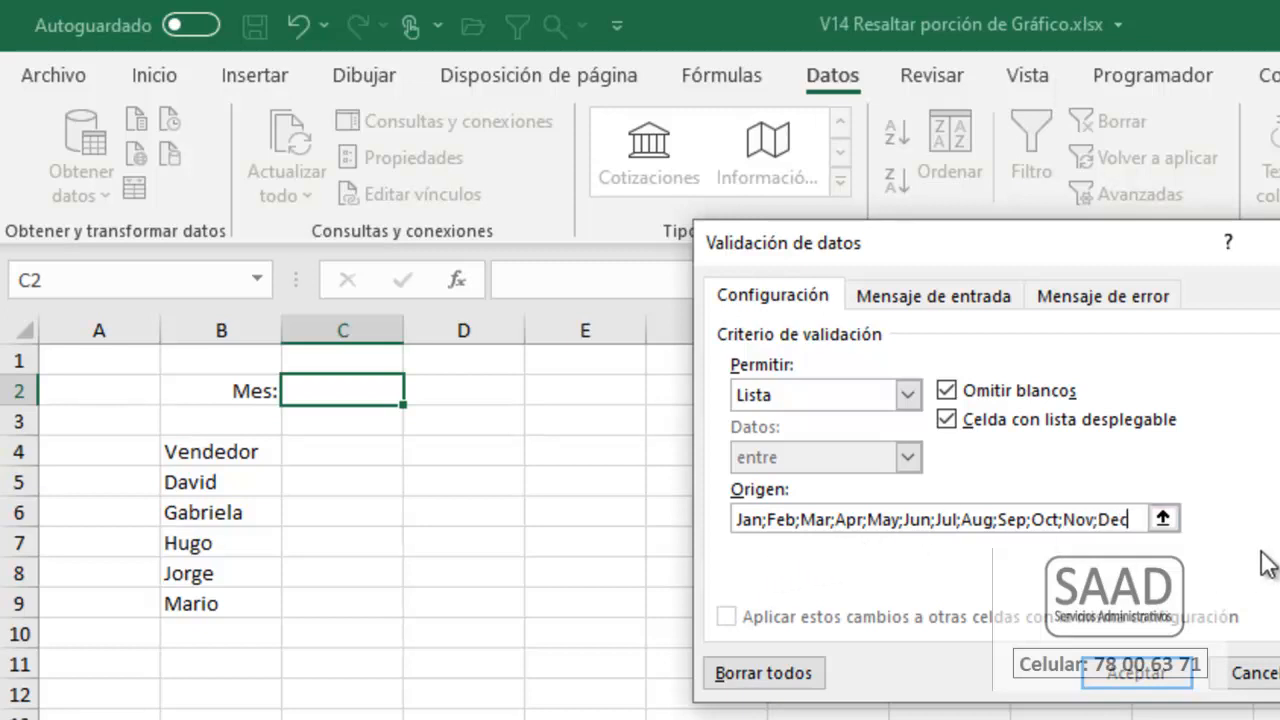
click(1140, 675)
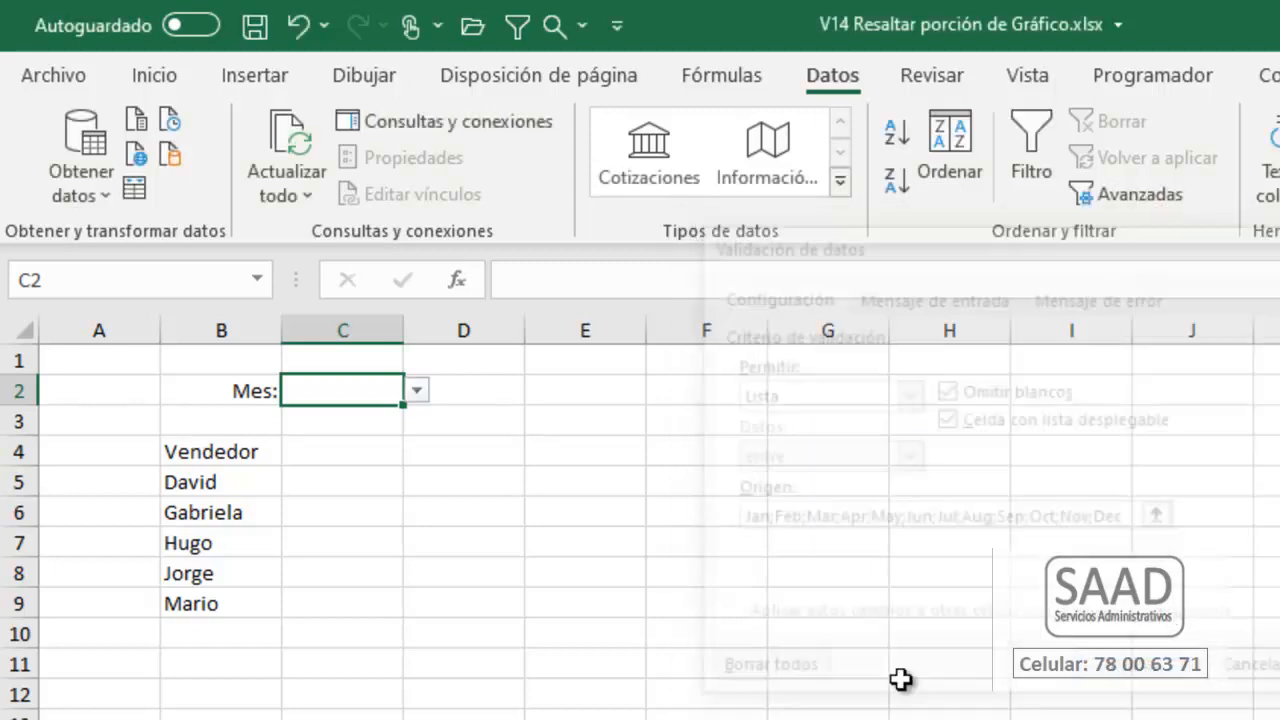
click(416, 390)
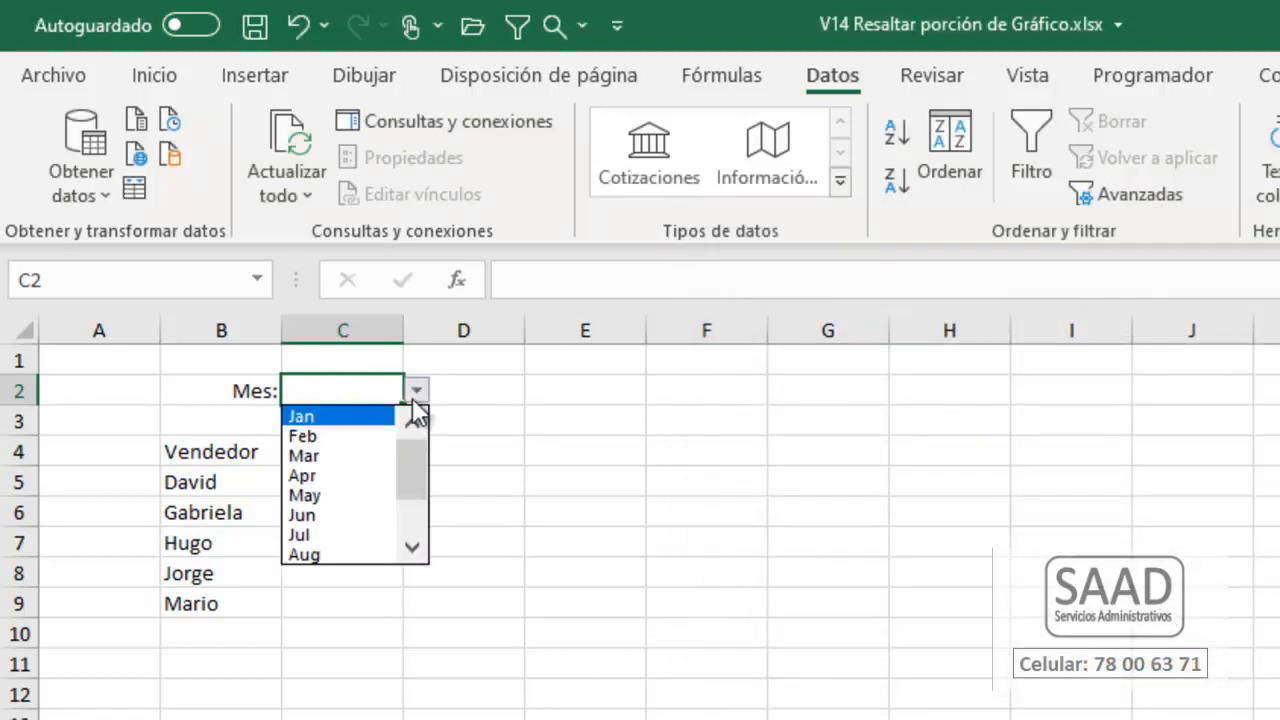
click(348, 436)
Step: Enter the column headings Ventas, Anterior, Resalte and Posterior in C4:F4
click(330, 456)
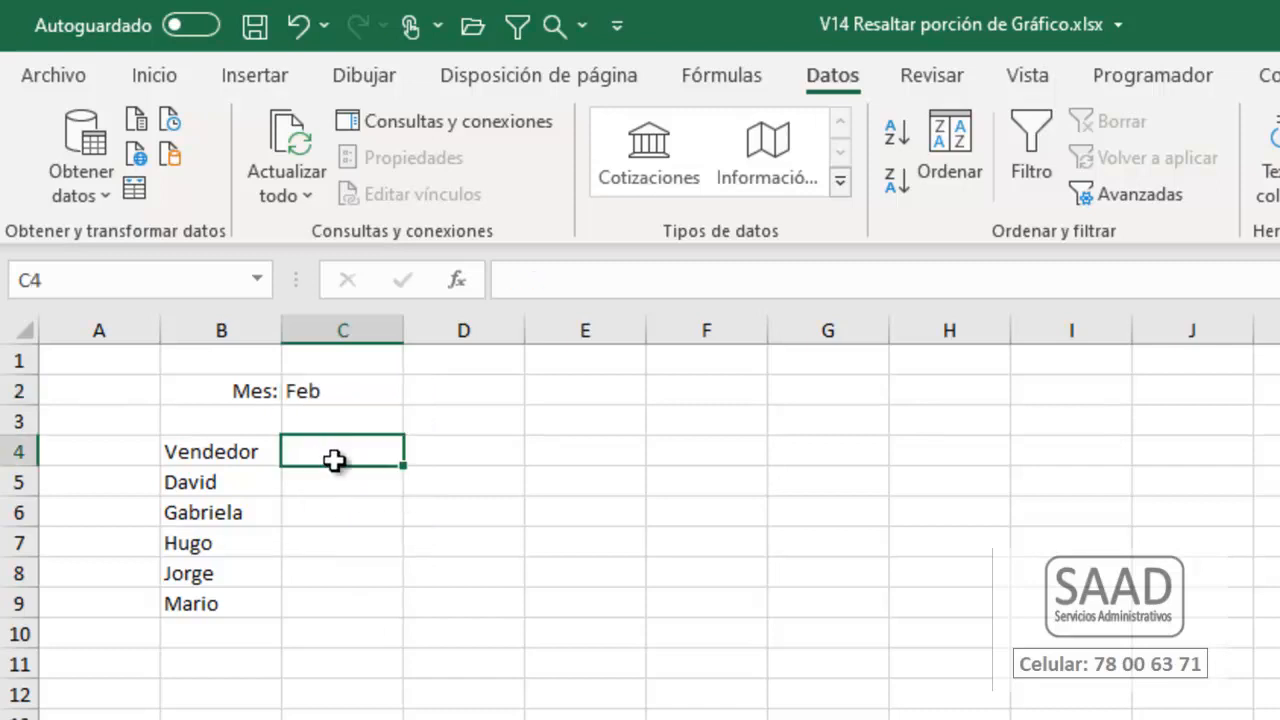
text(Ventas)
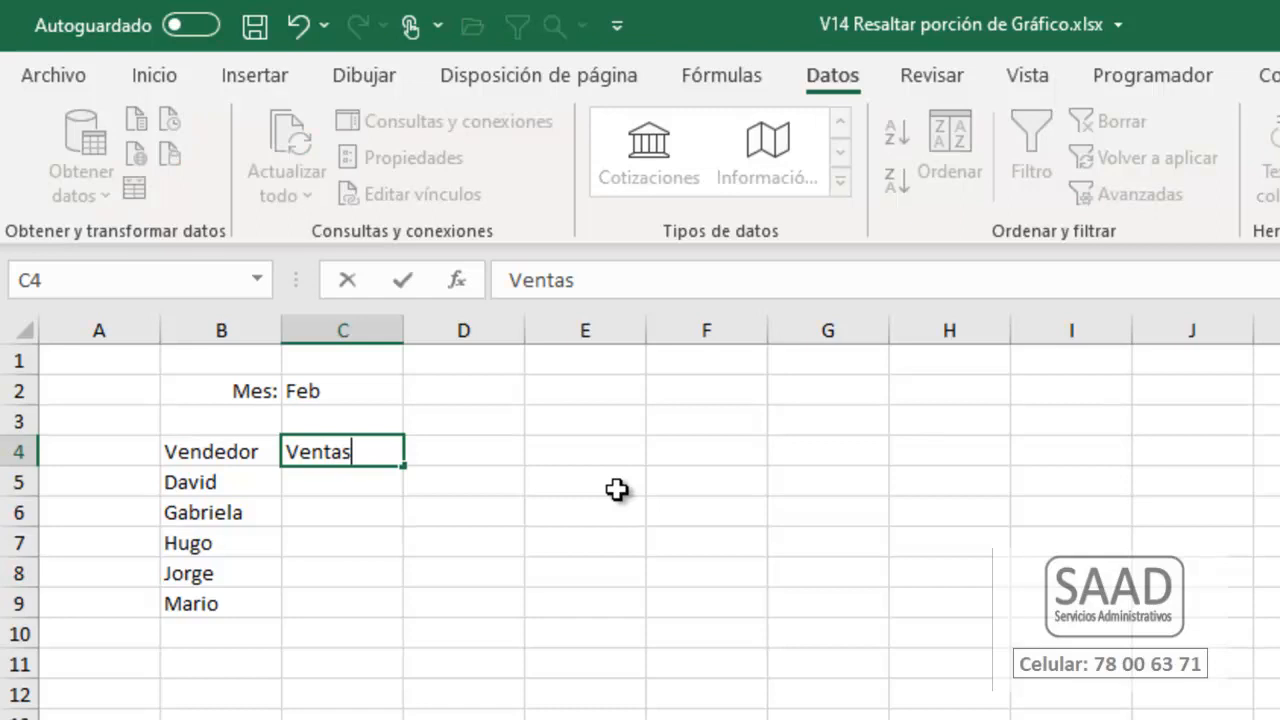
key(Return)
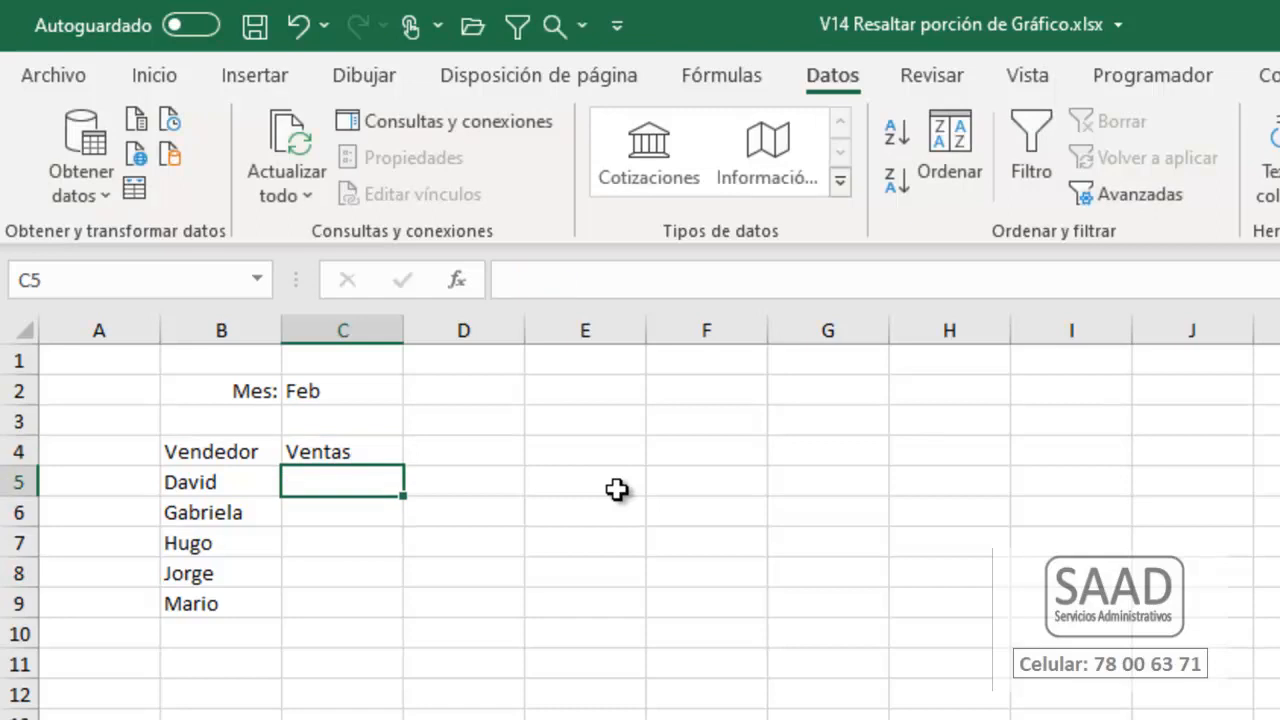
key(Up)
key(Right)
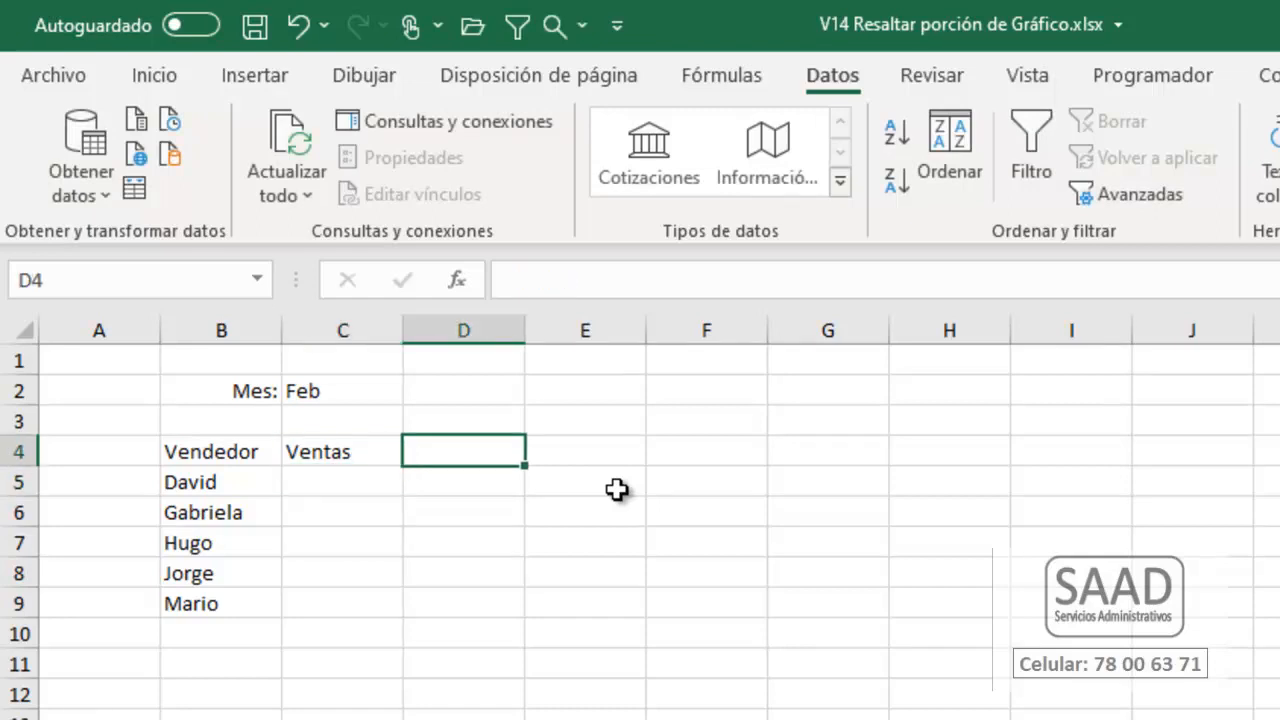
text(Anterior)
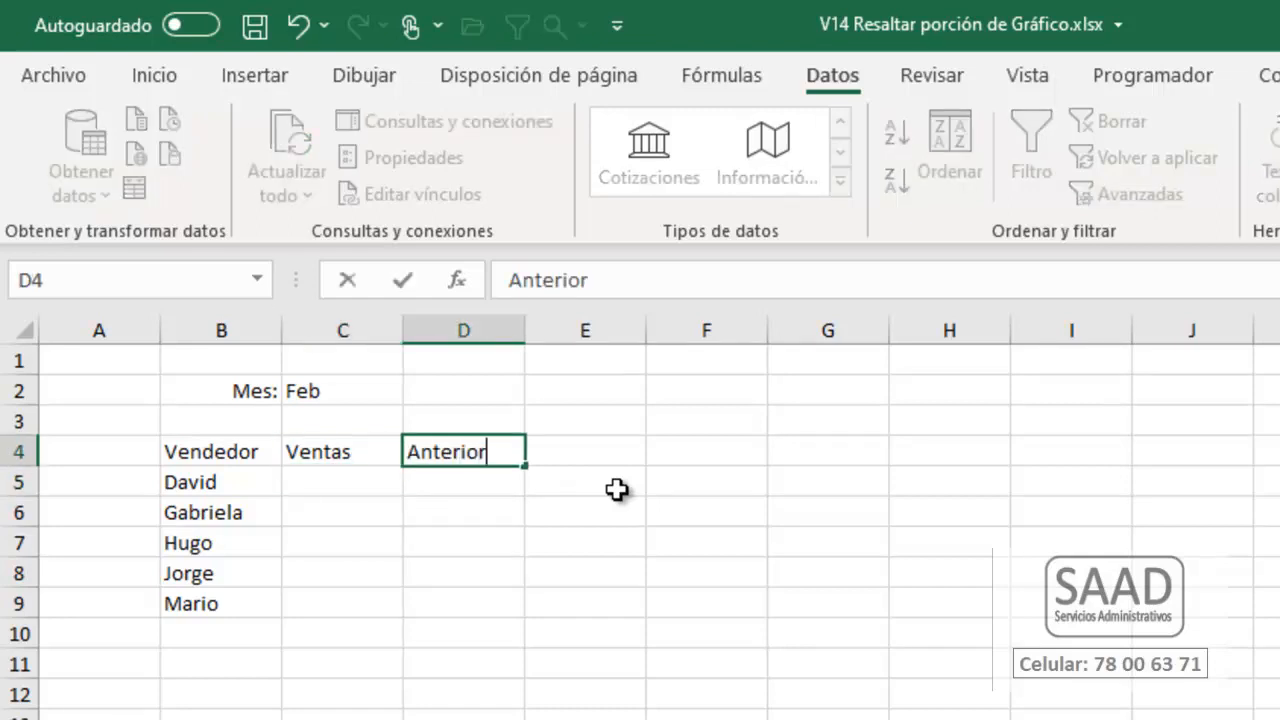
key(Tab)
text(Resalte)
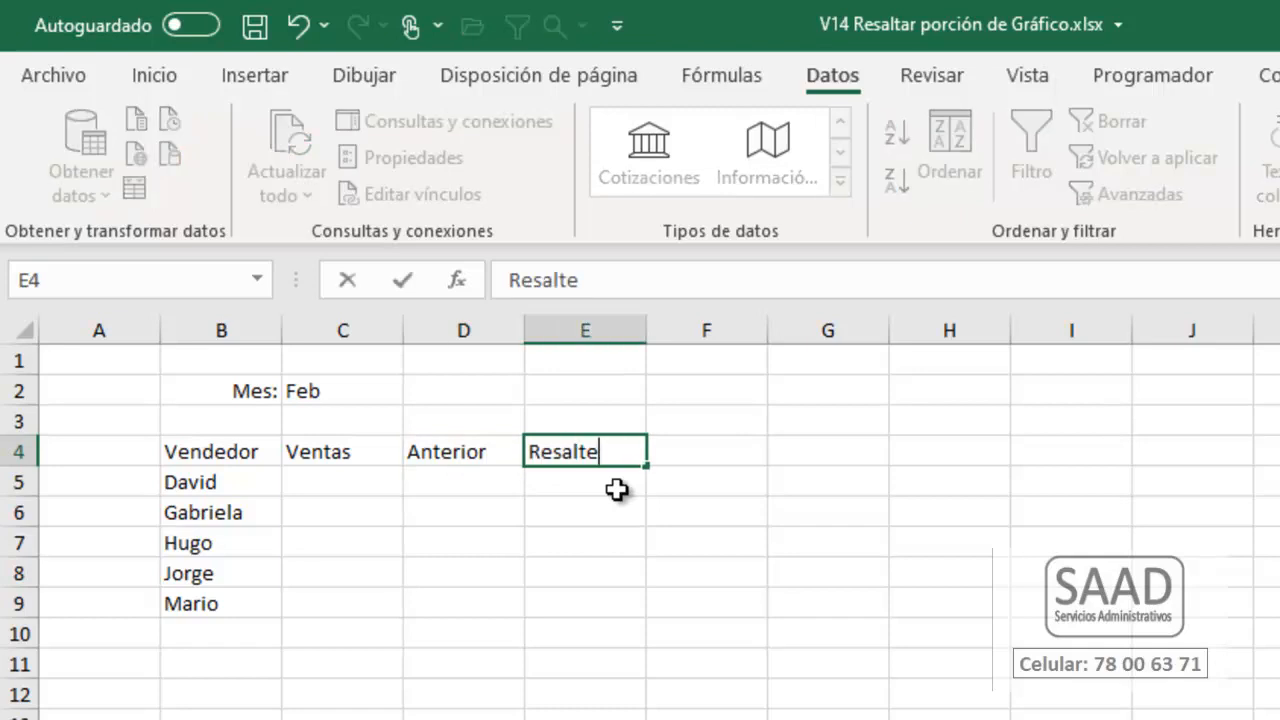
key(Tab)
text(Poste)
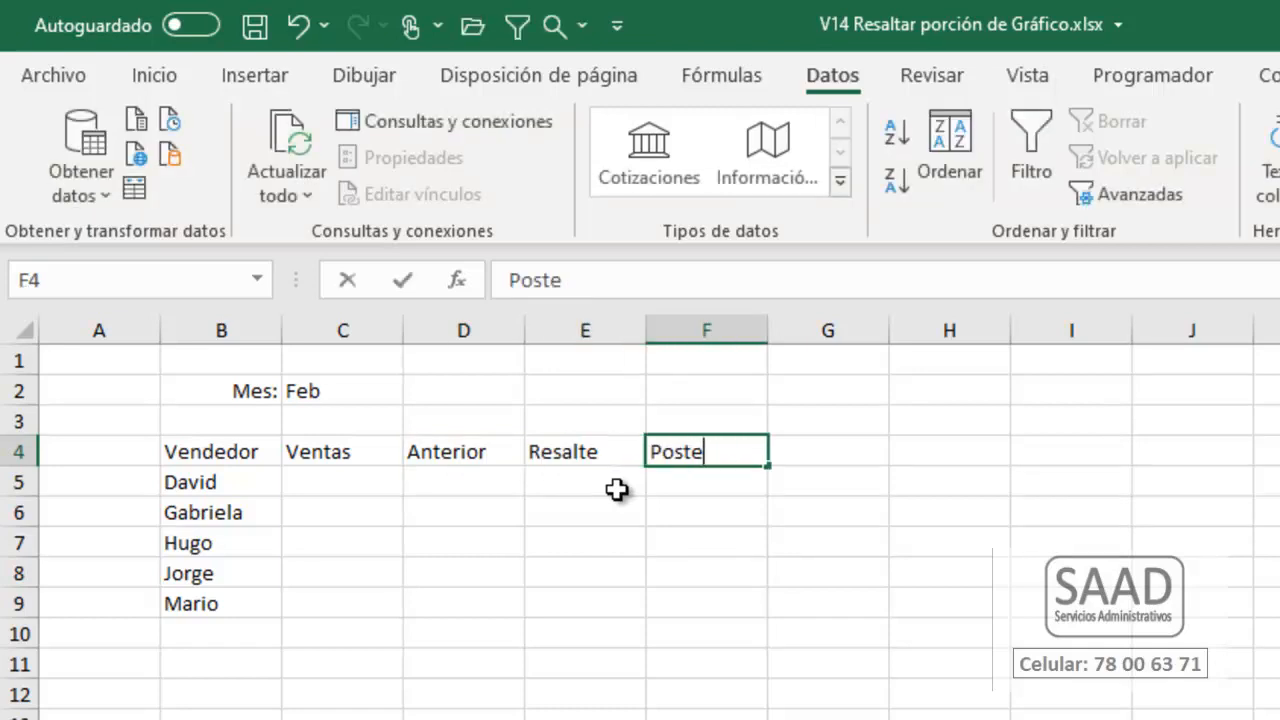
text(rio)
key(Escape)
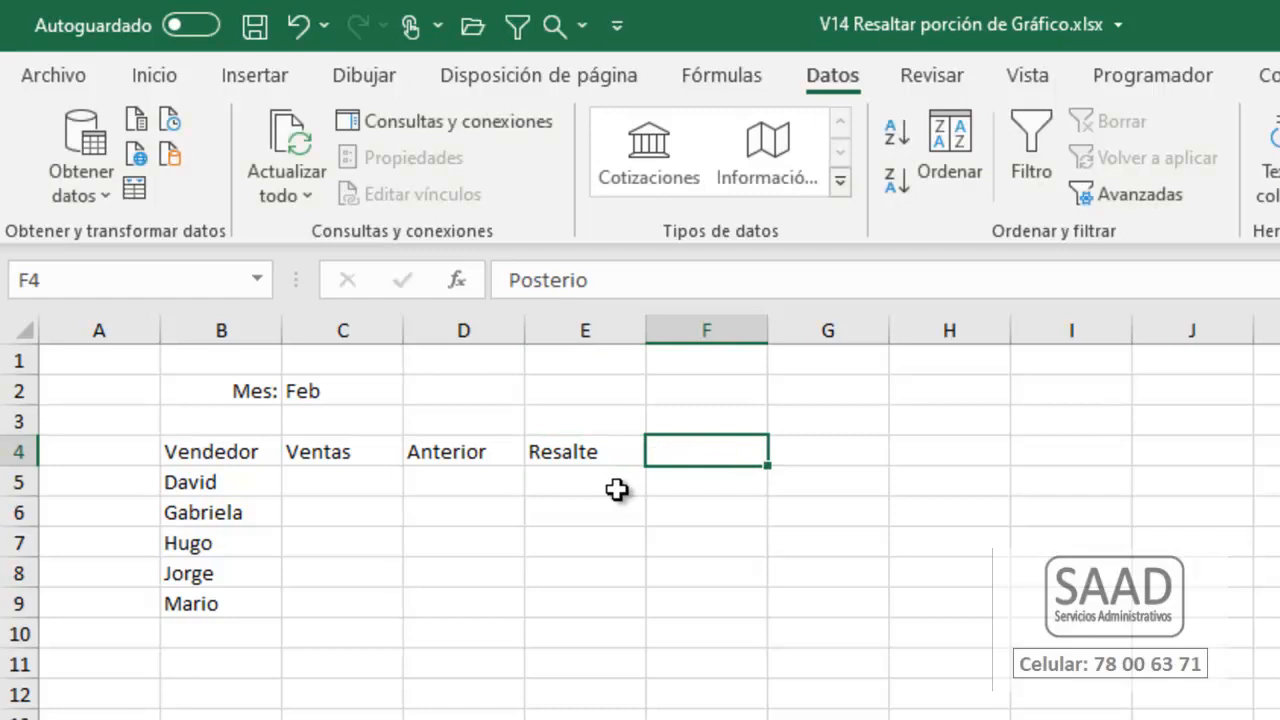
text(Por)
key(BackSpace)
text(sterior)
key(Return)
key(Left)
key(Left)
key(Left)
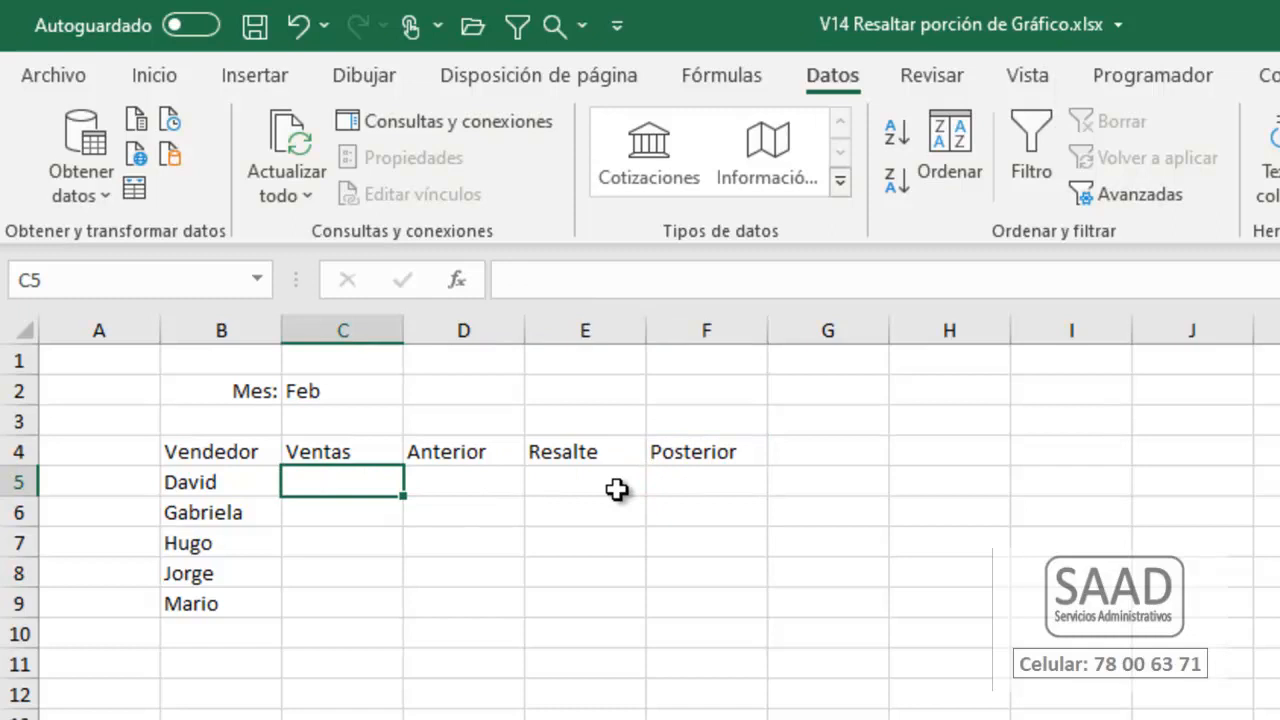
Step: Start a SUMAR.SI.CONJUNTO formula in C5 with ColMonto as the sum range
text(=sum)
key(Down)
key(Down)
key(Down)
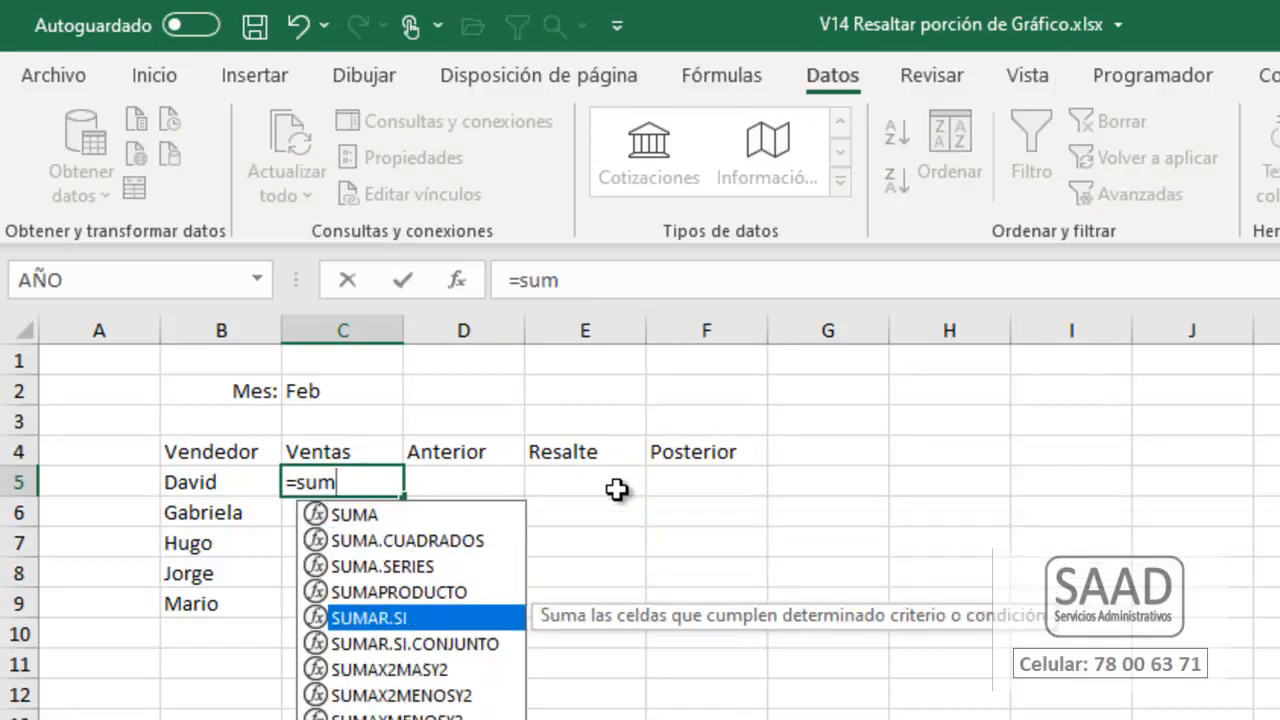
key(Down)
key(Down)
key(Tab)
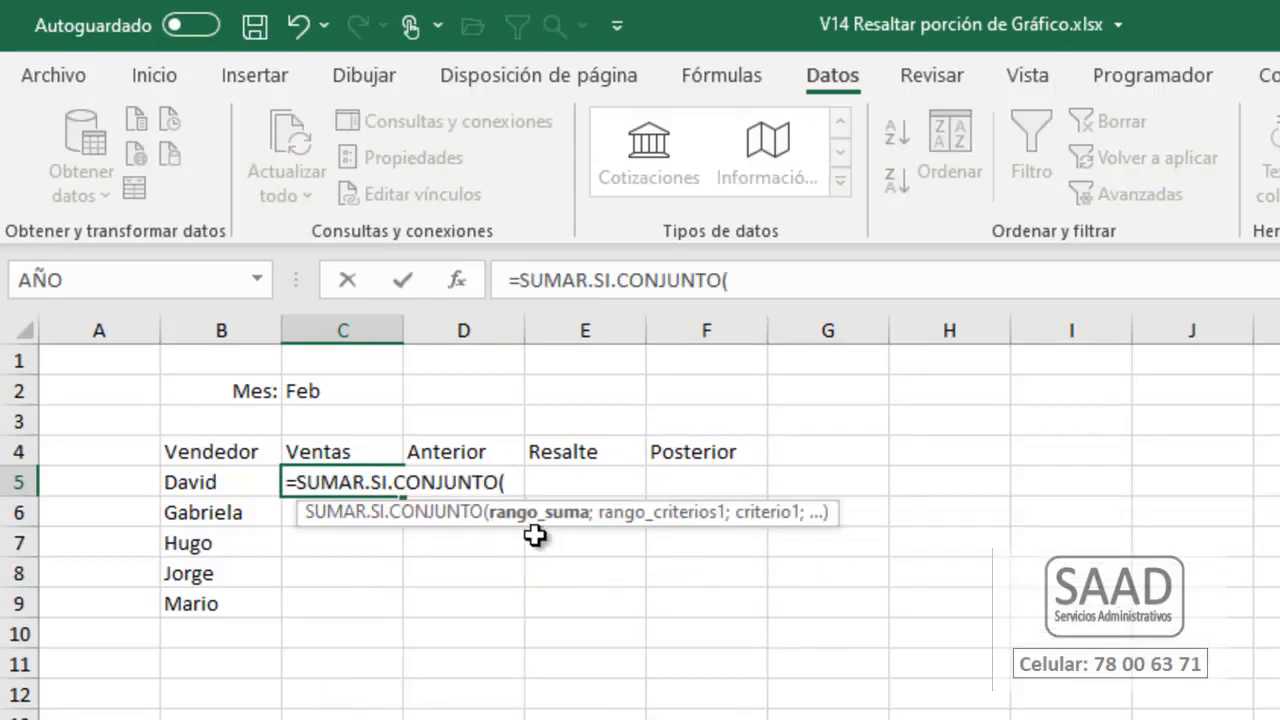
text(colm)
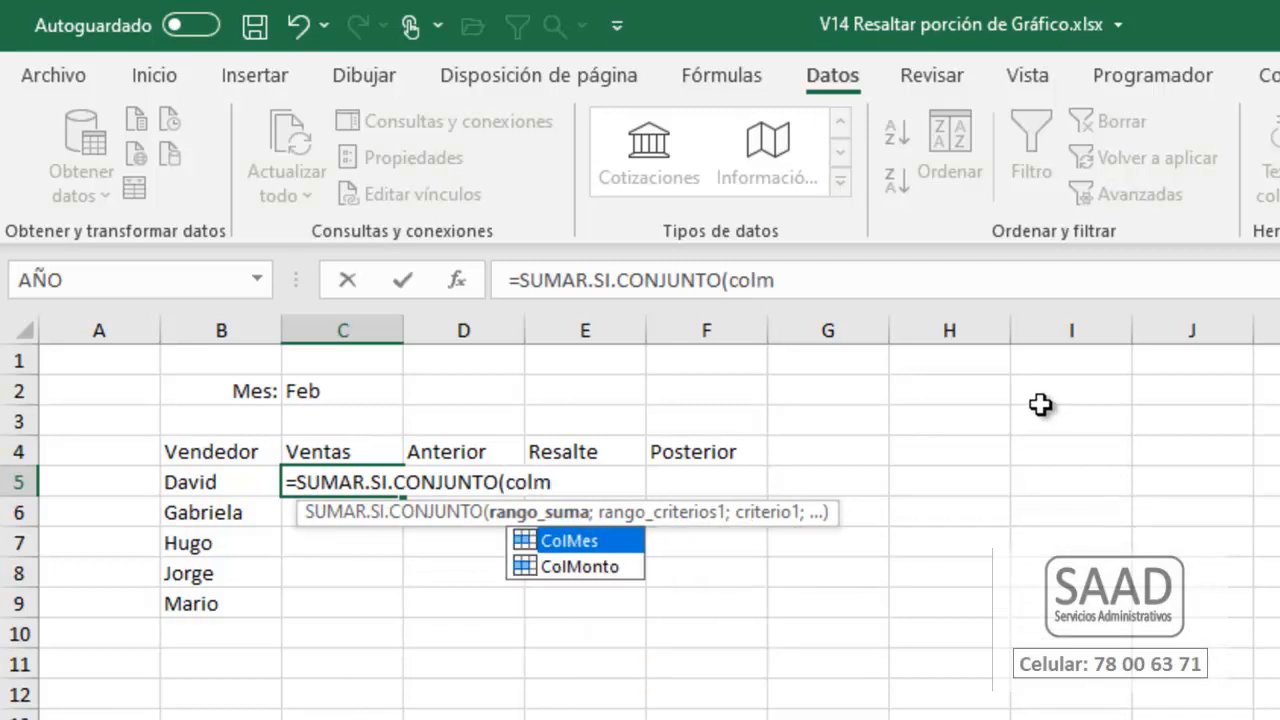
key(Down)
key(Tab)
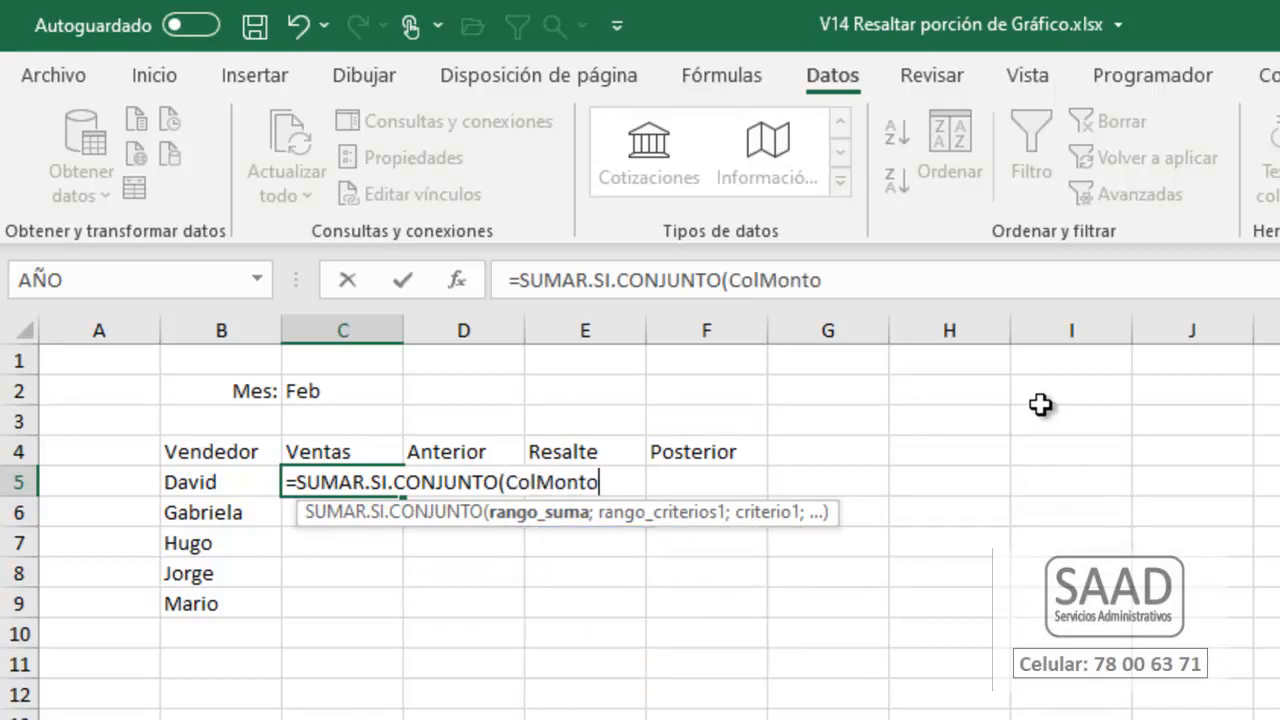
Step: Add ColVendedor as the first criteria range in the C5 formula, with $B5 as its criterion
text(; )
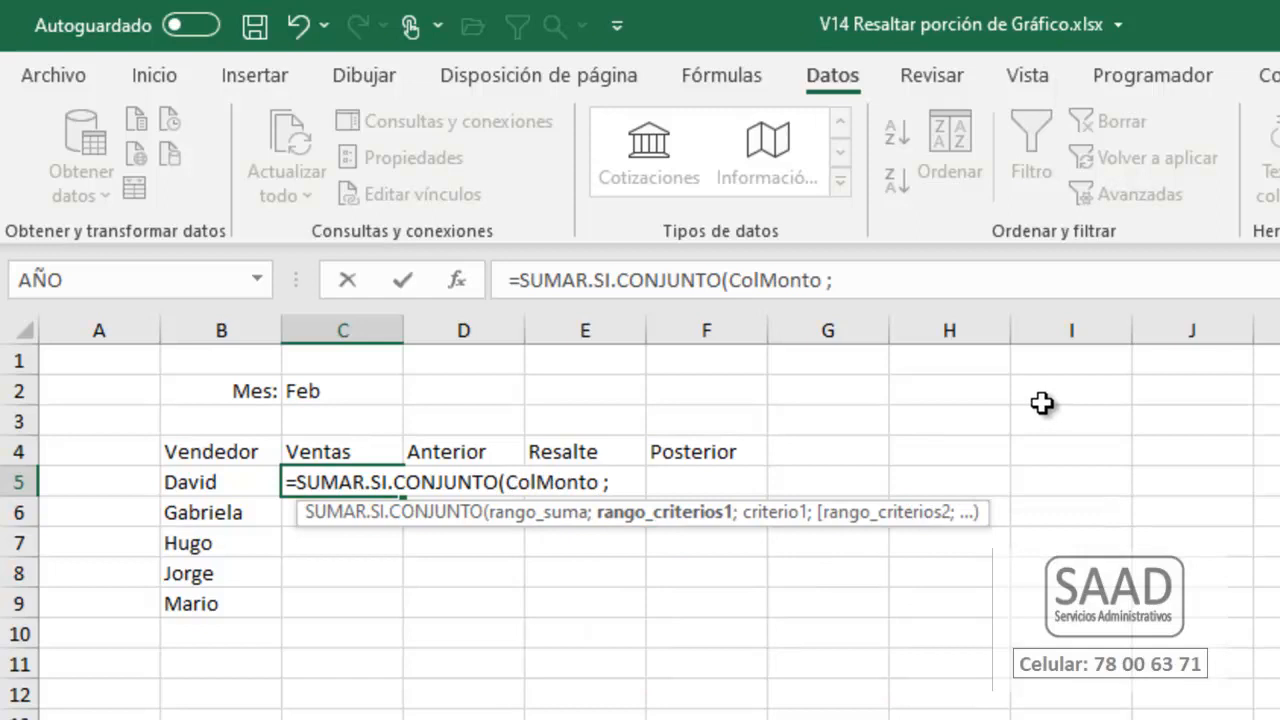
text(coo)
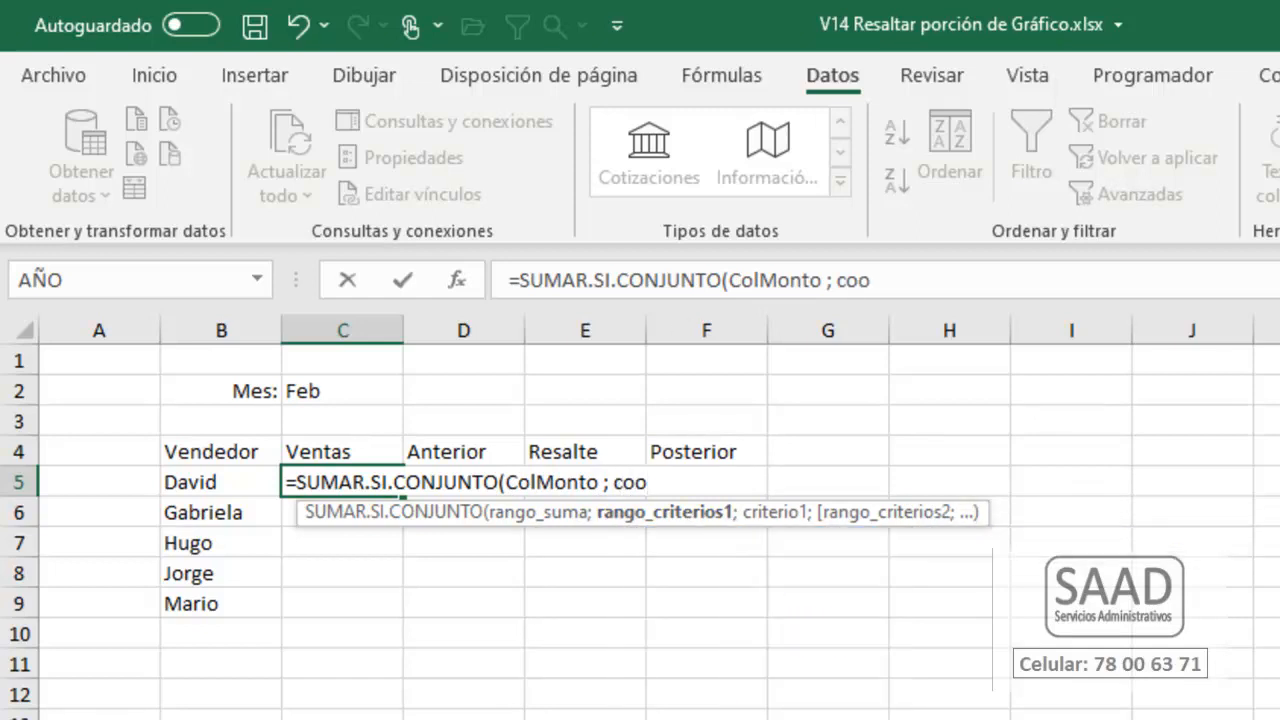
key(BackSpace)
text(lve)
key(Tab)
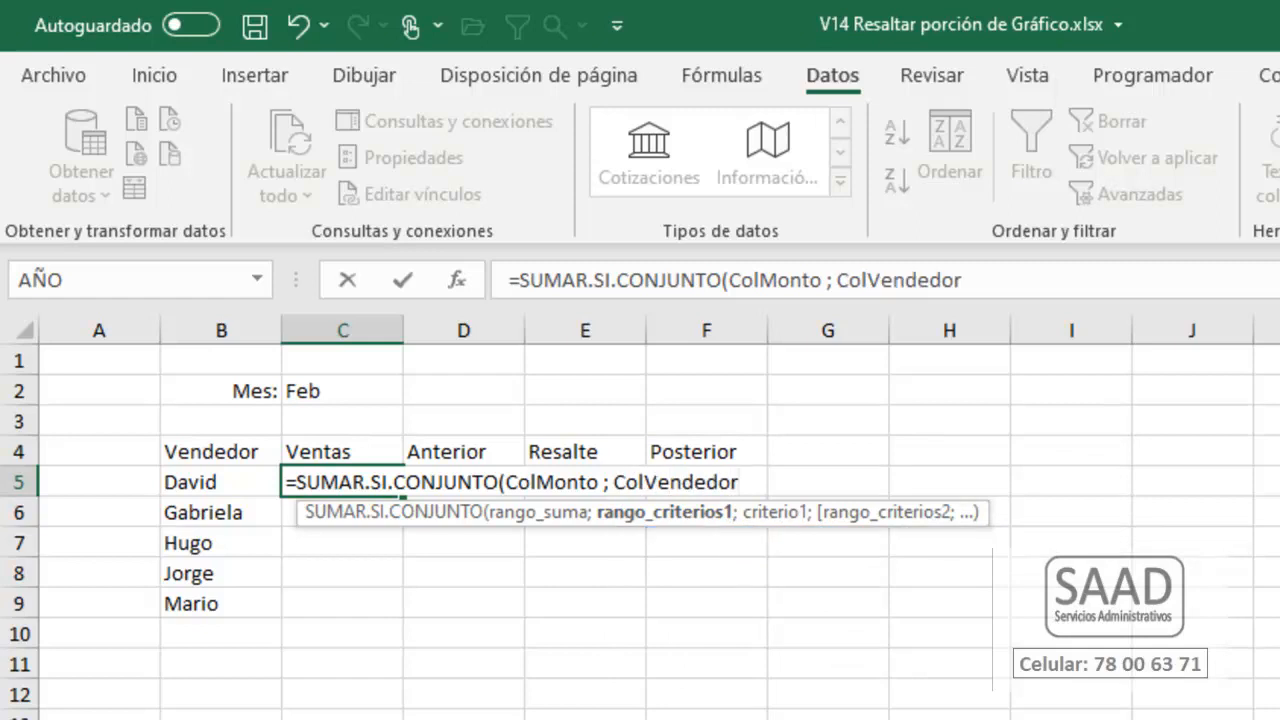
text(;)
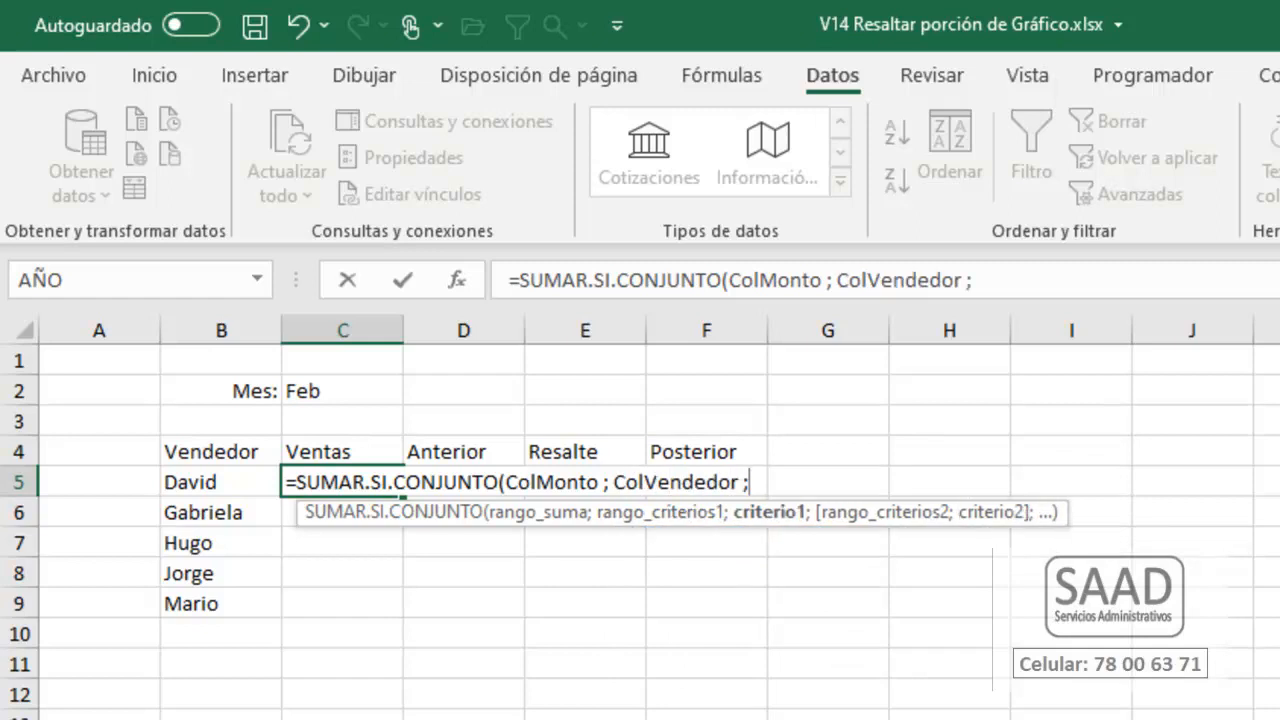
text($B5)
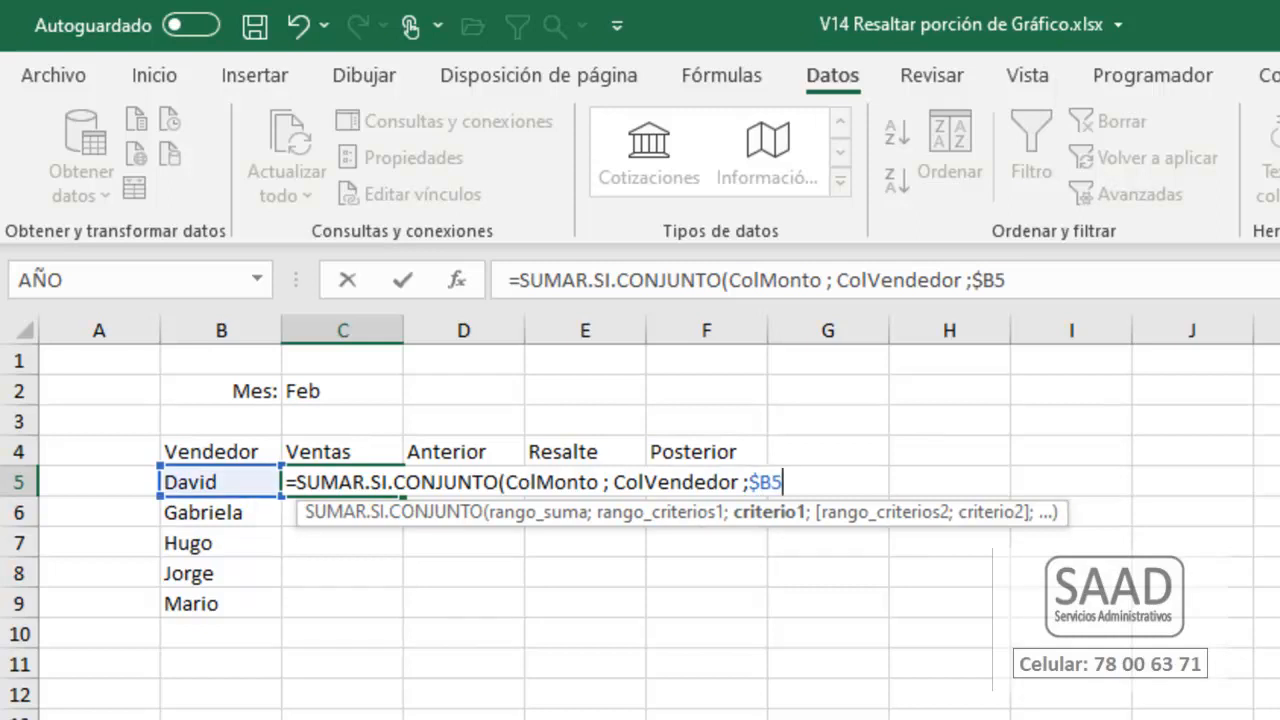
Step: Add ColMes with criterion $C$2 as the second condition and enter the C5 formula
text( ; col)
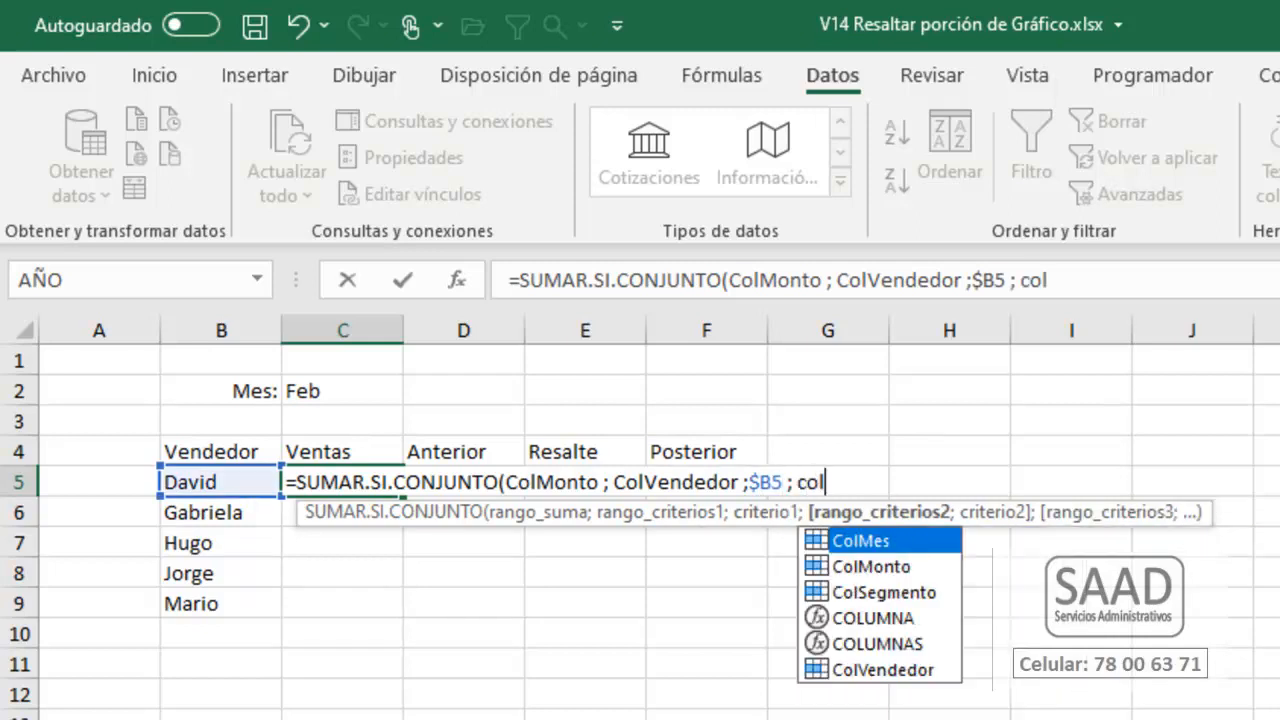
key(Tab)
text(; )
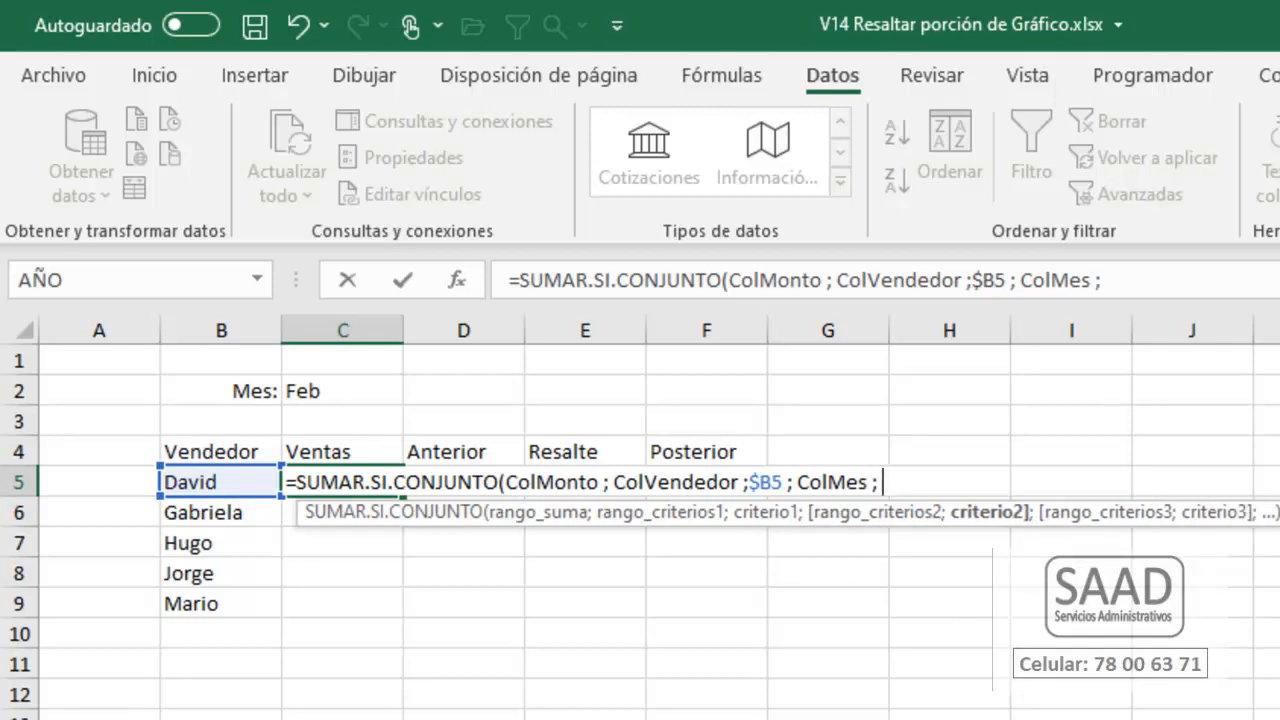
text($C$2)
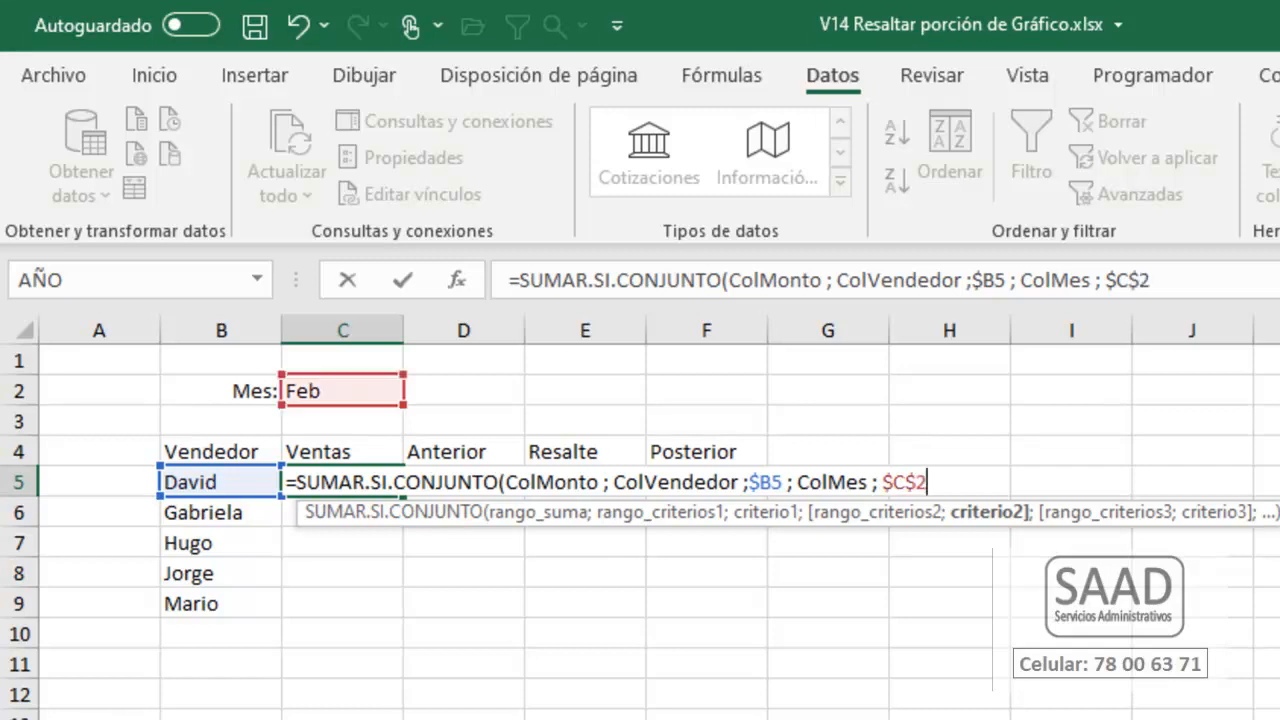
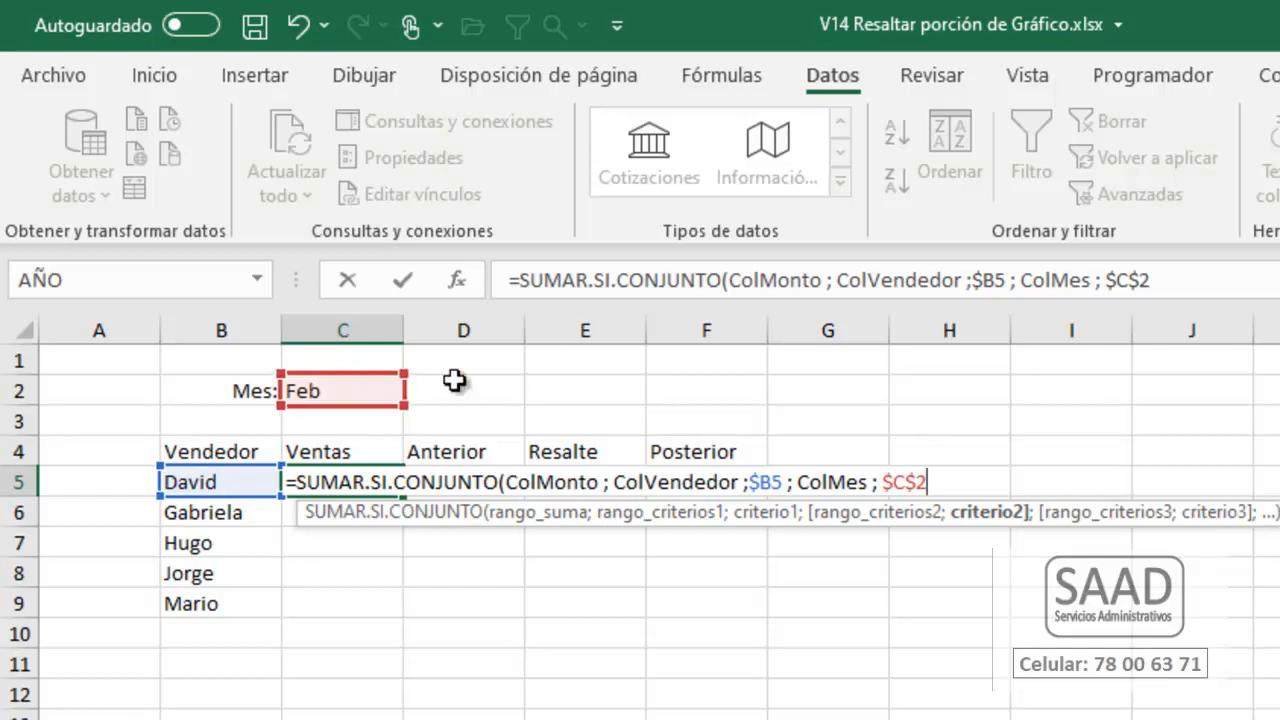
key(Return)
Step: Fill the C5 formula down to C9 and format C5:C9 with thousands separators and two decimals
key(Up)
key(shift+Down)
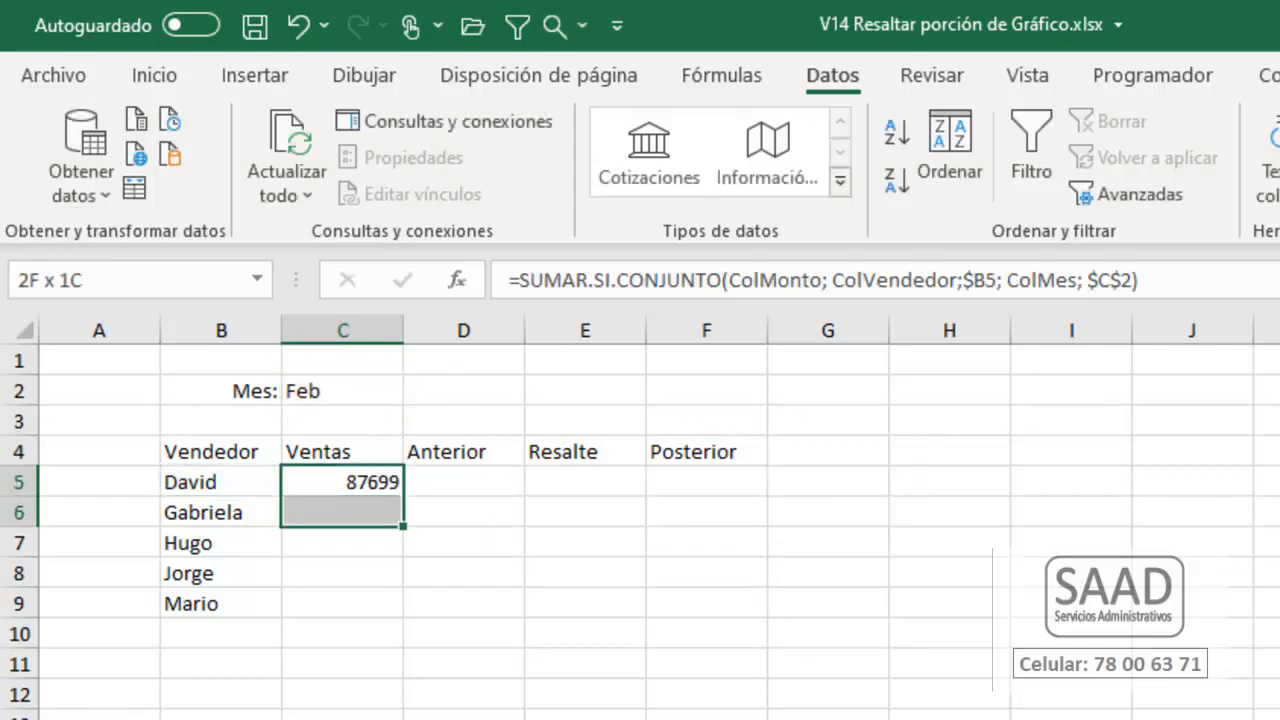
key(shift+Down)
key(shift+Down)
key(shift+Down)
key(ctrl+j)
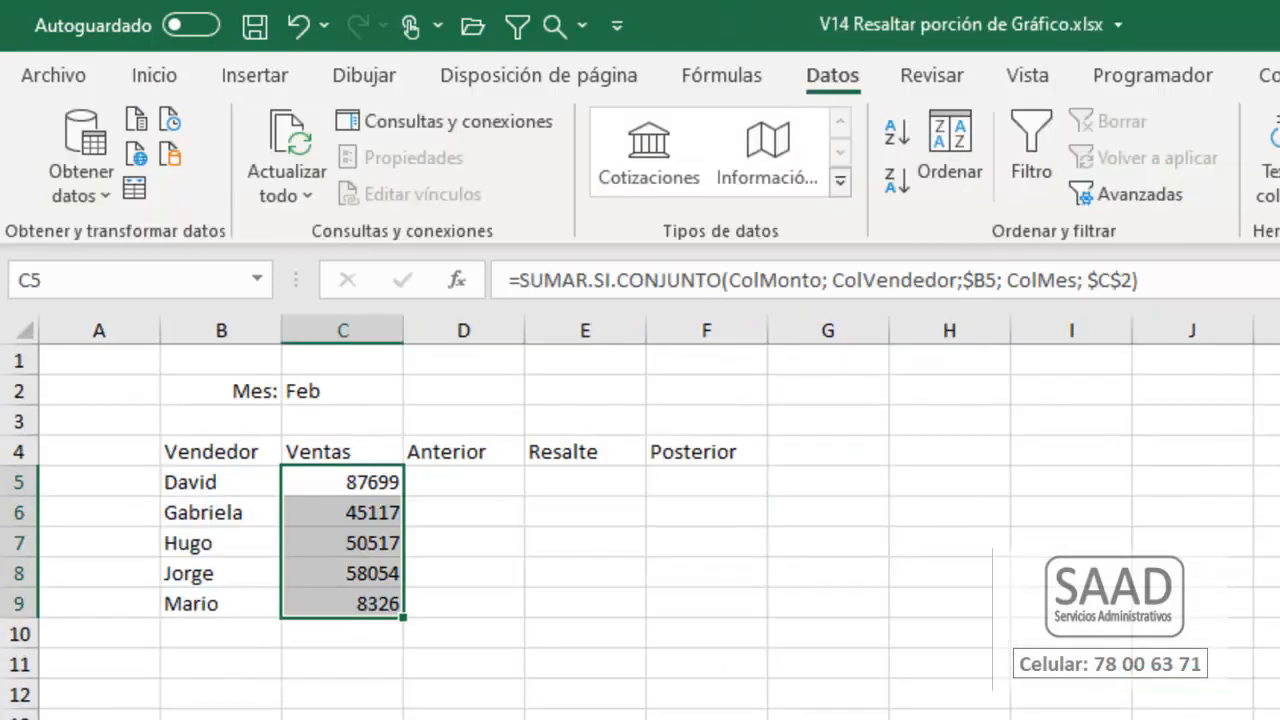
key(ctrl+shift+1)
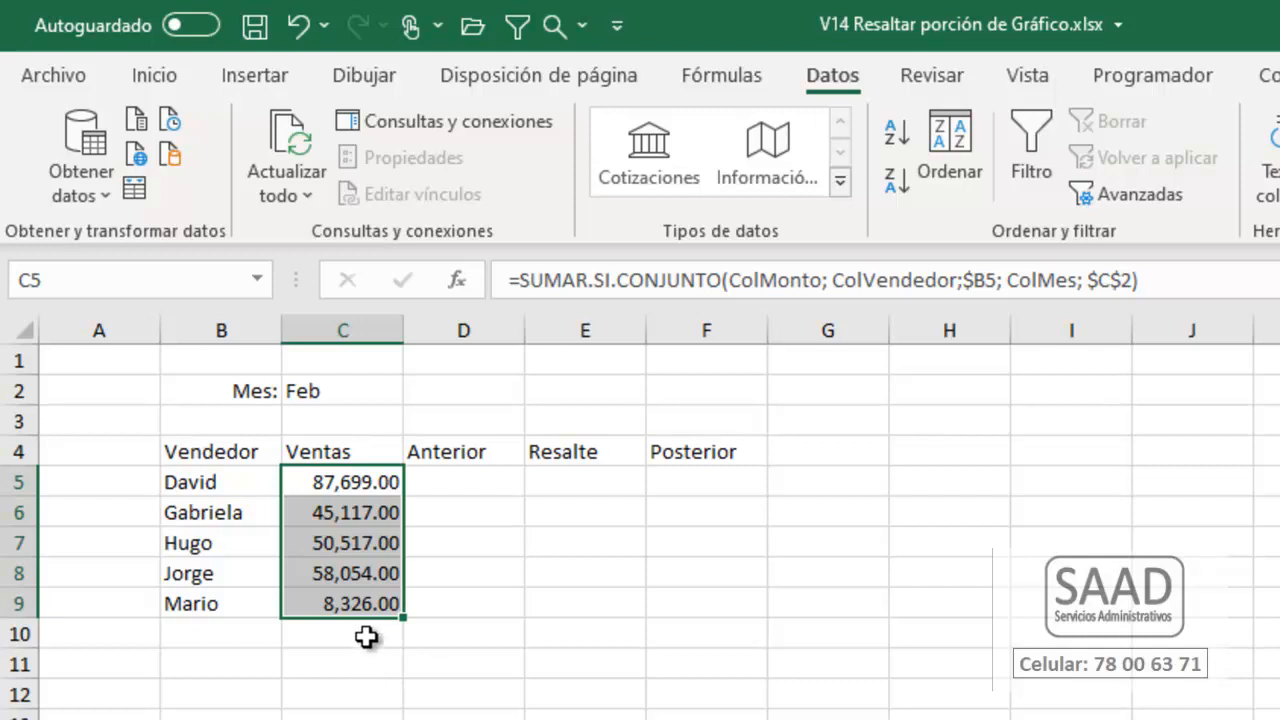
Step: Total C5:C9 in C10 with a SUMA formula and make the total bold
click(343, 359)
click(340, 628)
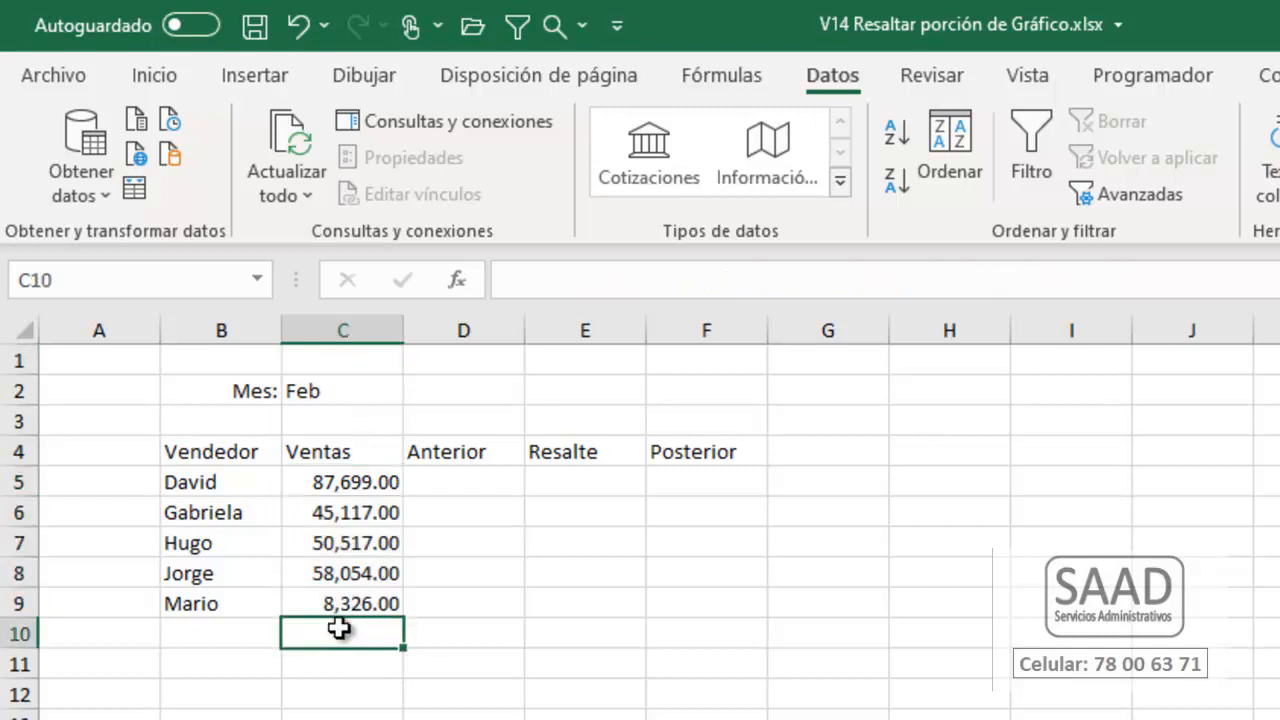
click(155, 76)
key(alt+equal)
key(Return)
key(Up)
key(Up)
key(Down)
key(ctrl+n)
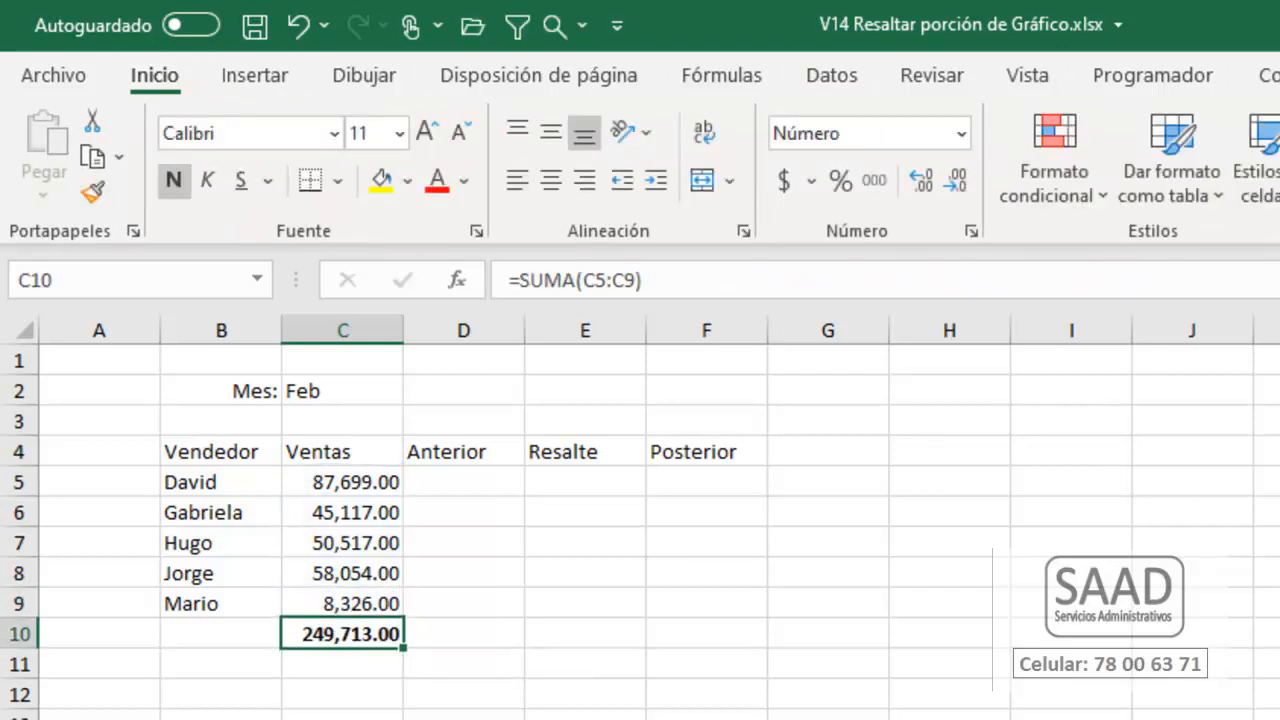
key(Up)
key(Down)
key(Left)
key(Up)
key(Up)
key(Up)
key(Up)
key(Up)
key(Up)
key(Down)
key(Down)
key(Down)
key(Down)
key(Down)
Step: Try Jan in the C2 month list, and leave Mar as the selected month
key(Right)
key(Up)
key(Up)
key(Up)
key(Up)
key(Up)
key(Up)
key(Up)
key(alt+Down)
key(Up)
key(Return)
key(alt+Down)
key(Down)
key(Down)
key(Return)
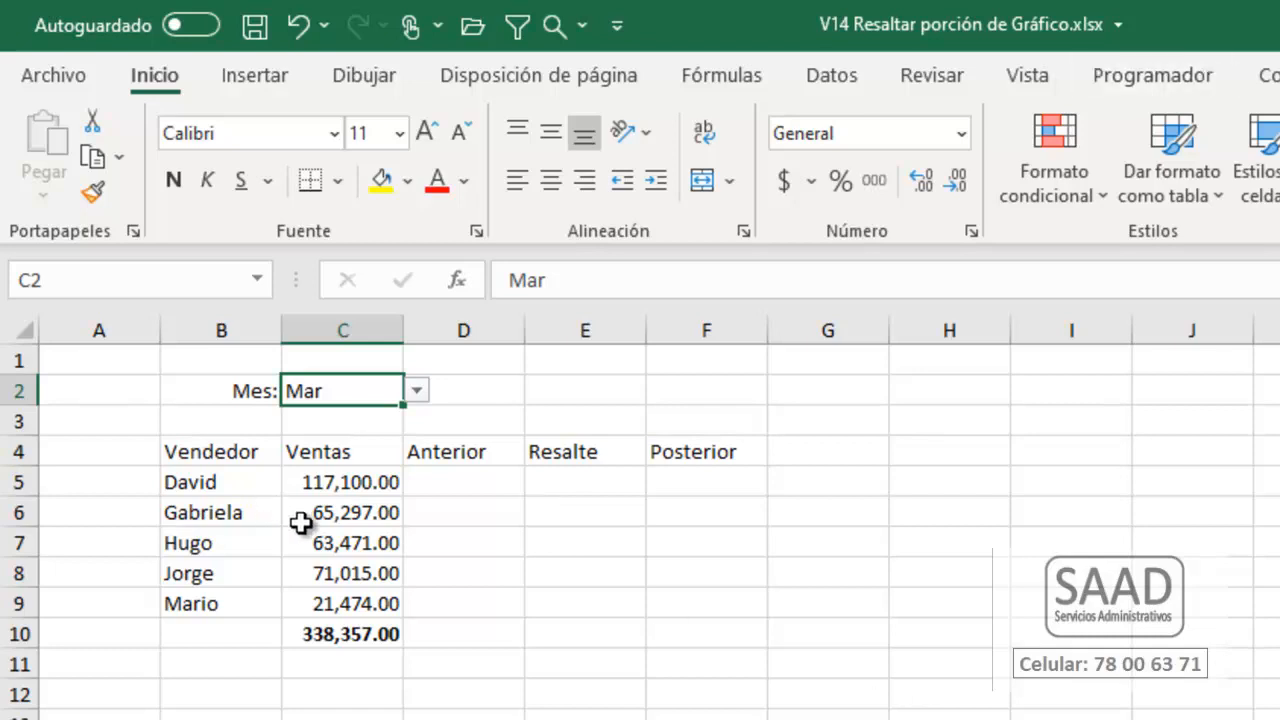
Step: Insert a 2D pie chart from B4:C9 and place it beside the table, starting at column G
click(245, 458)
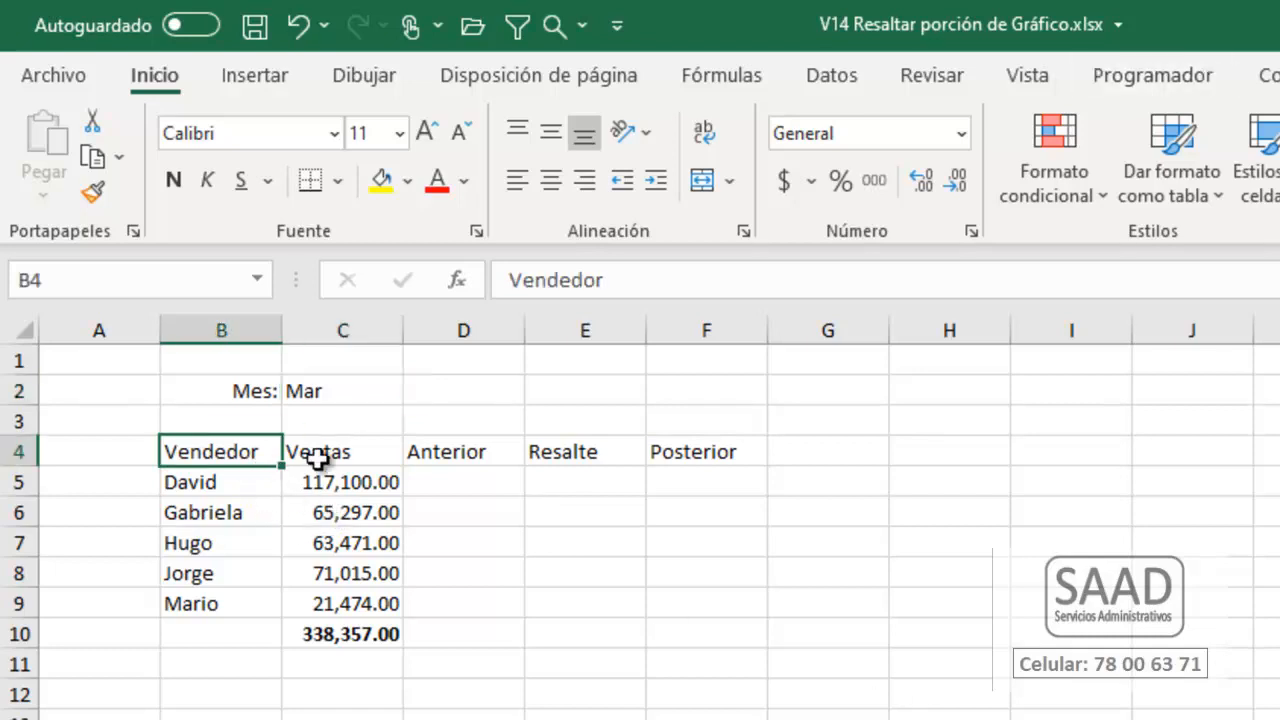
drag(240, 458, 352, 592)
click(253, 78)
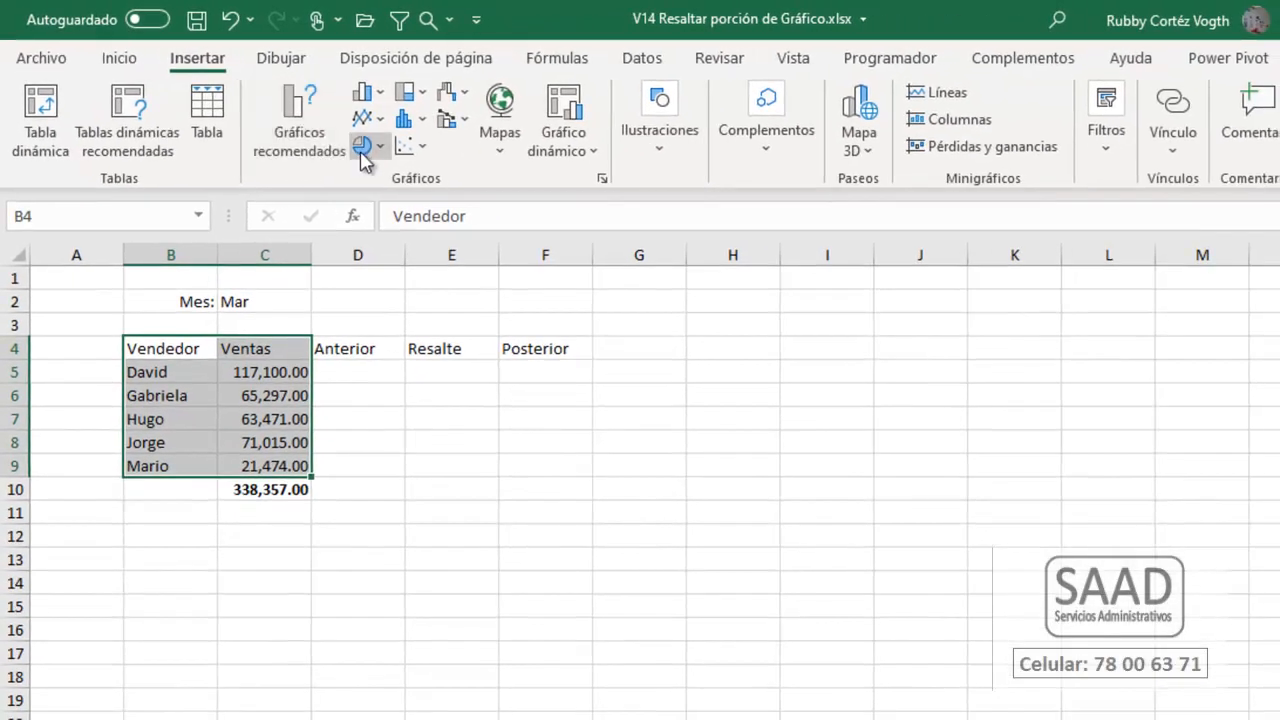
click(440, 177)
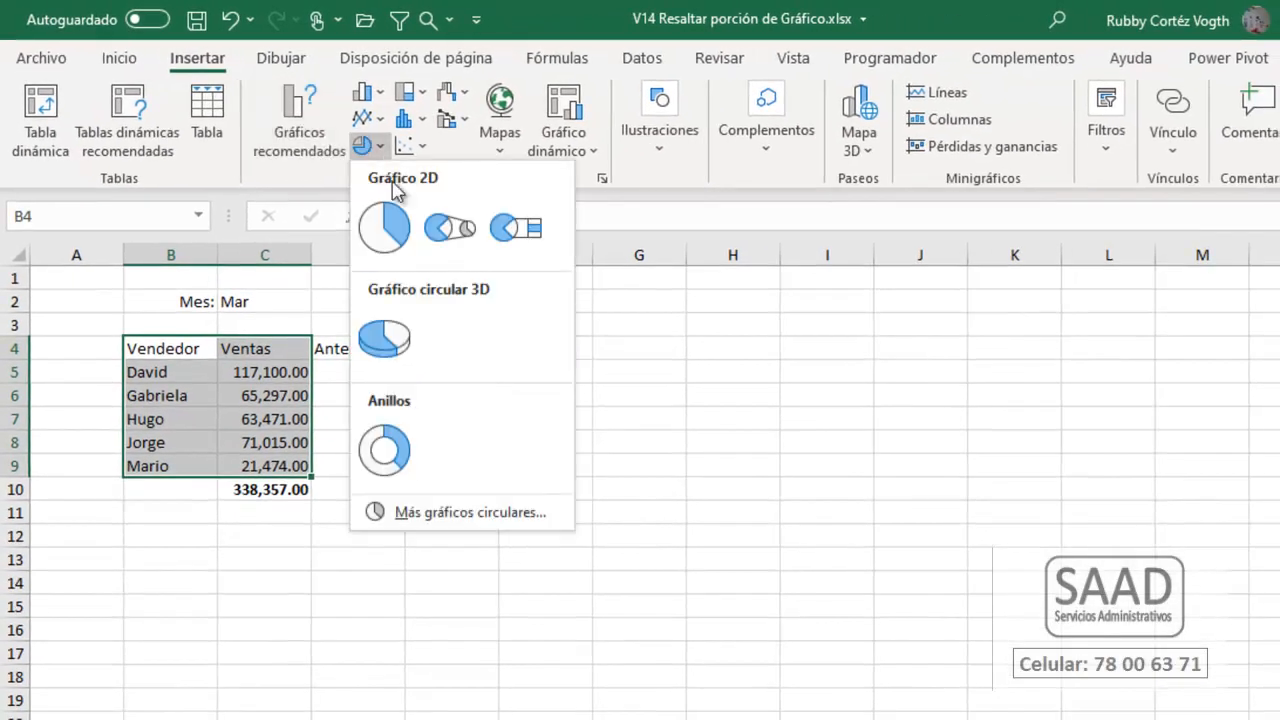
click(405, 248)
drag(520, 386, 643, 331)
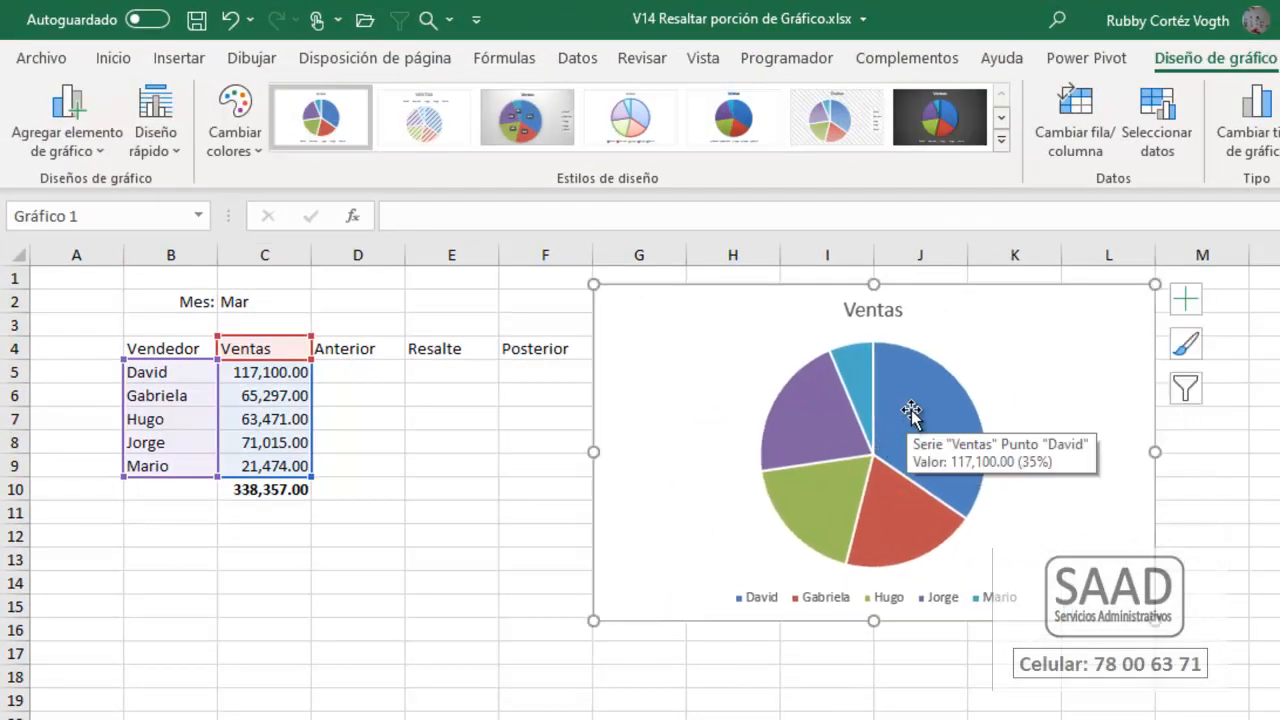
Step: Delete the legend and the title from the pie chart
click(1014, 608)
key(Delete)
click(899, 307)
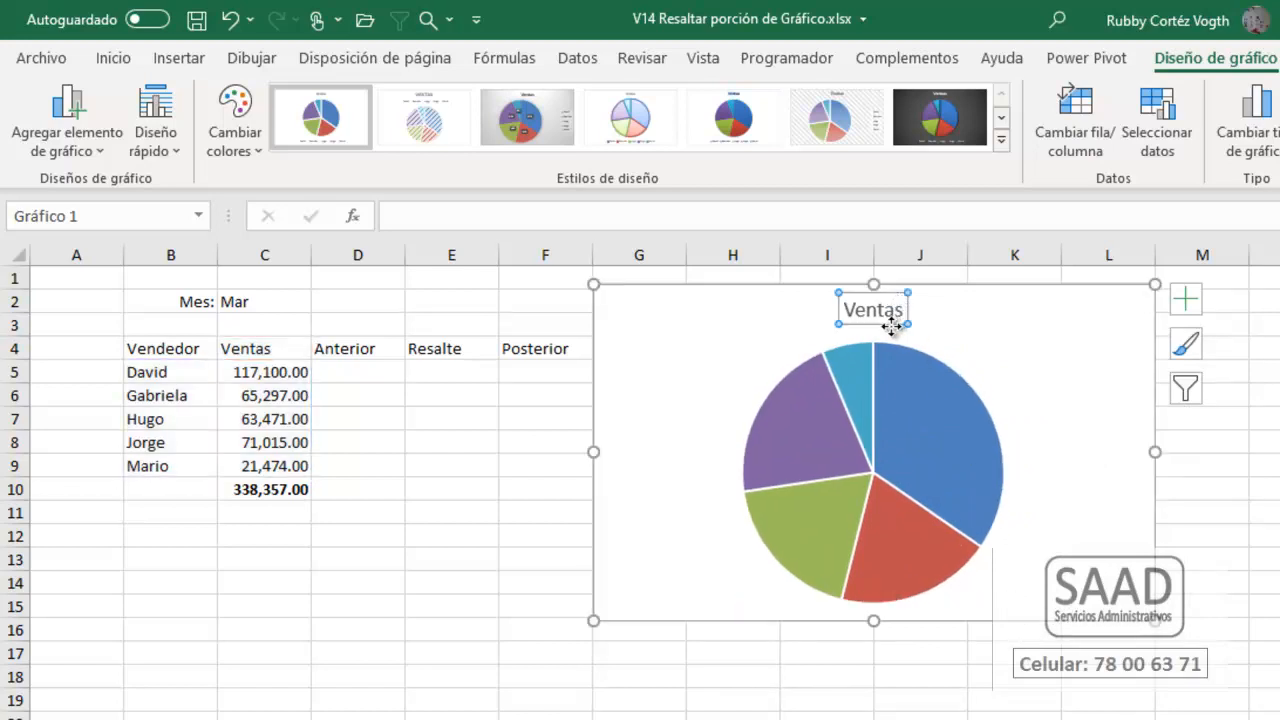
key(Delete)
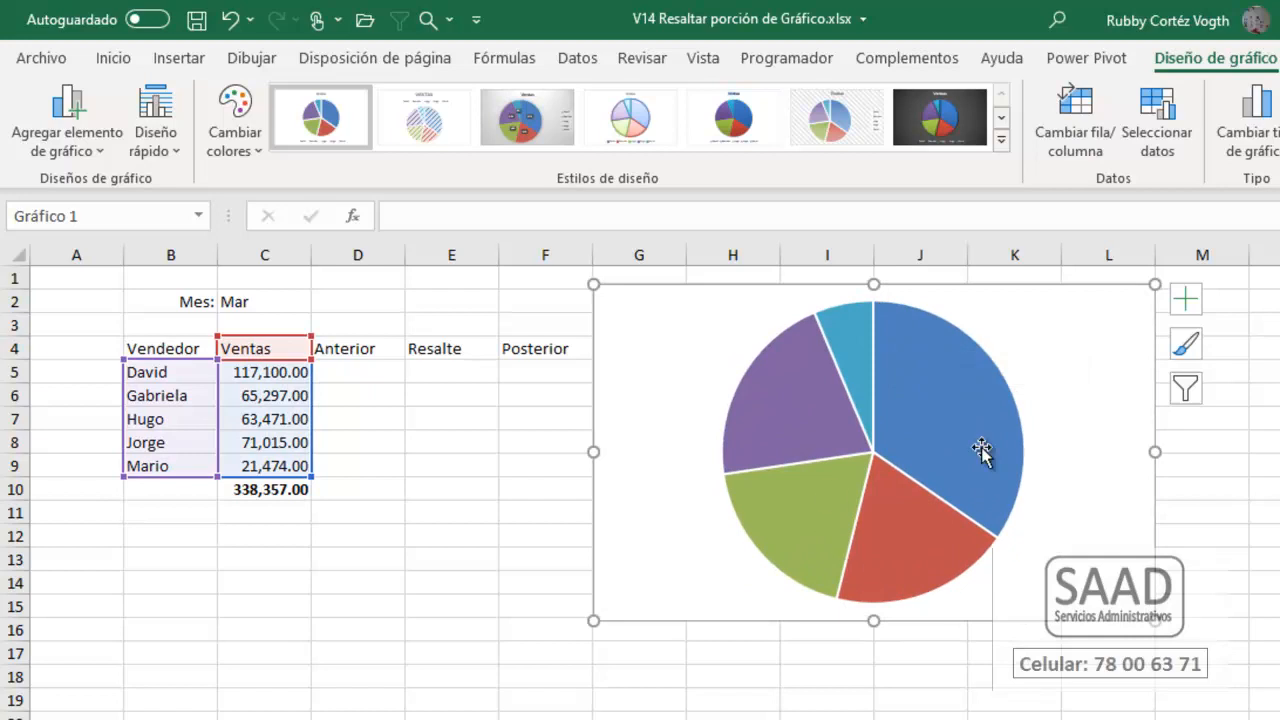
Step: Add data labels to the pie slices, showing the category name and percentage instead of the value
right_click(781, 432)
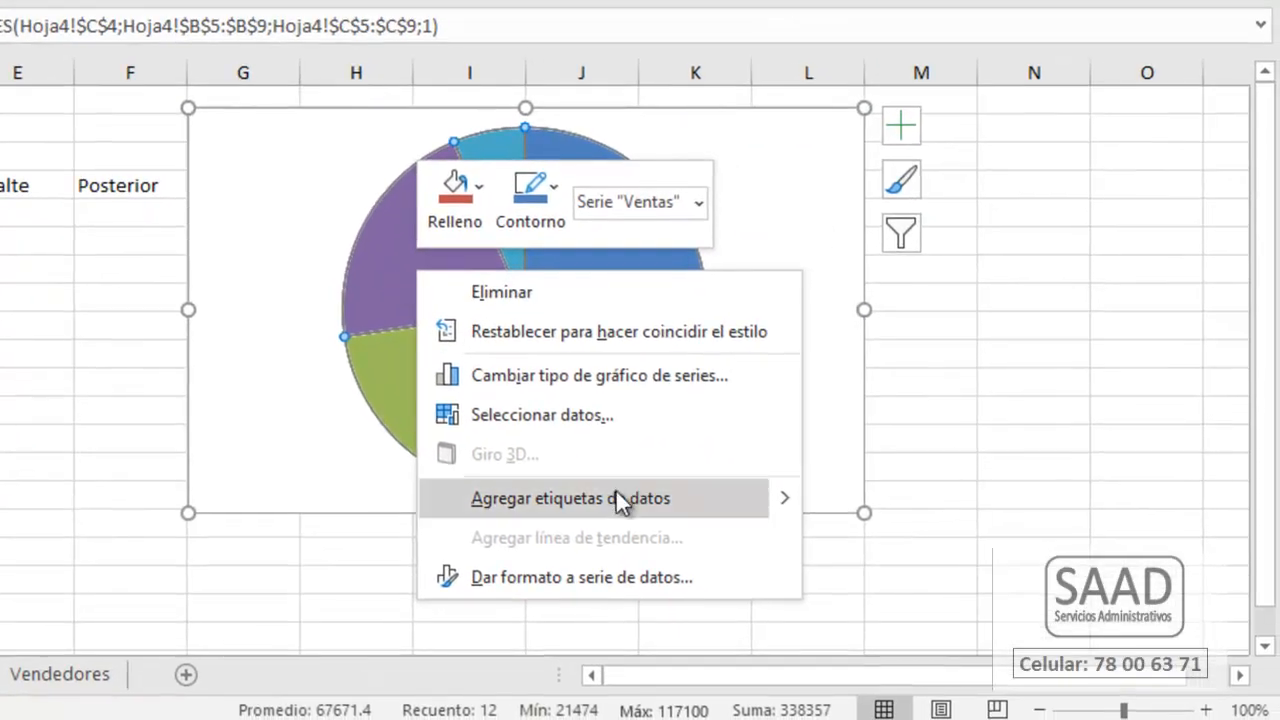
click(694, 501)
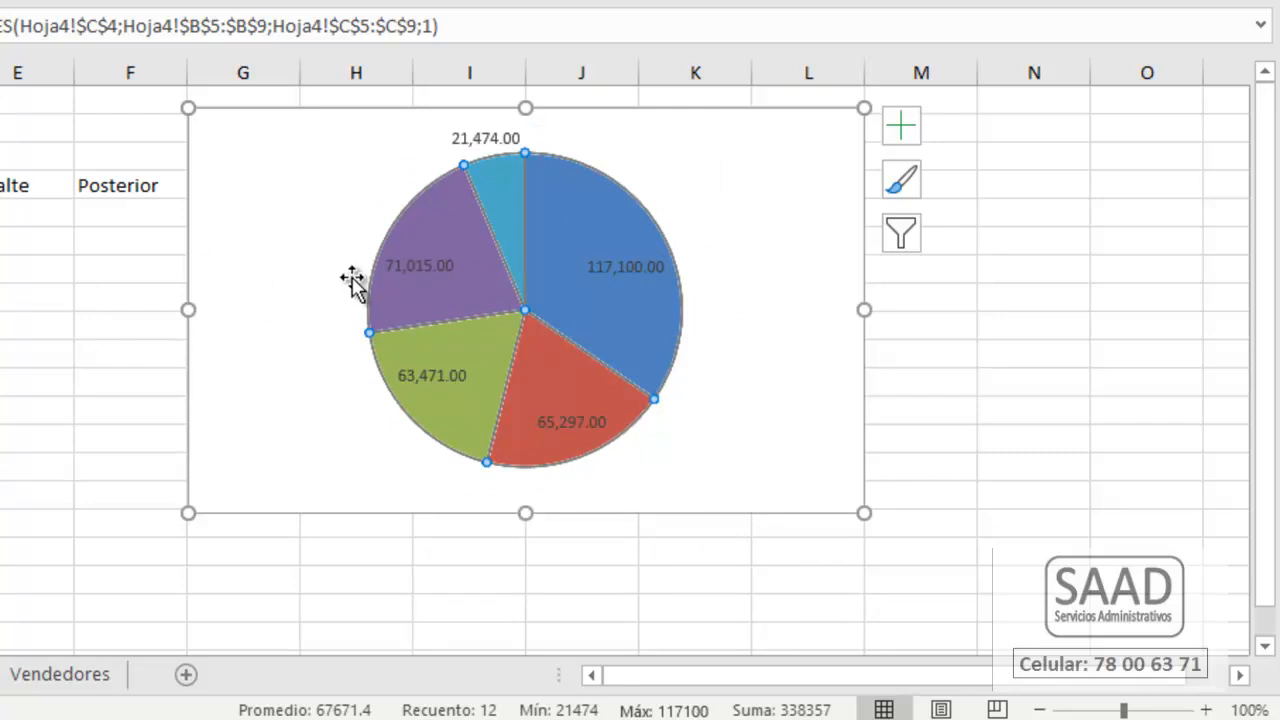
right_click(407, 277)
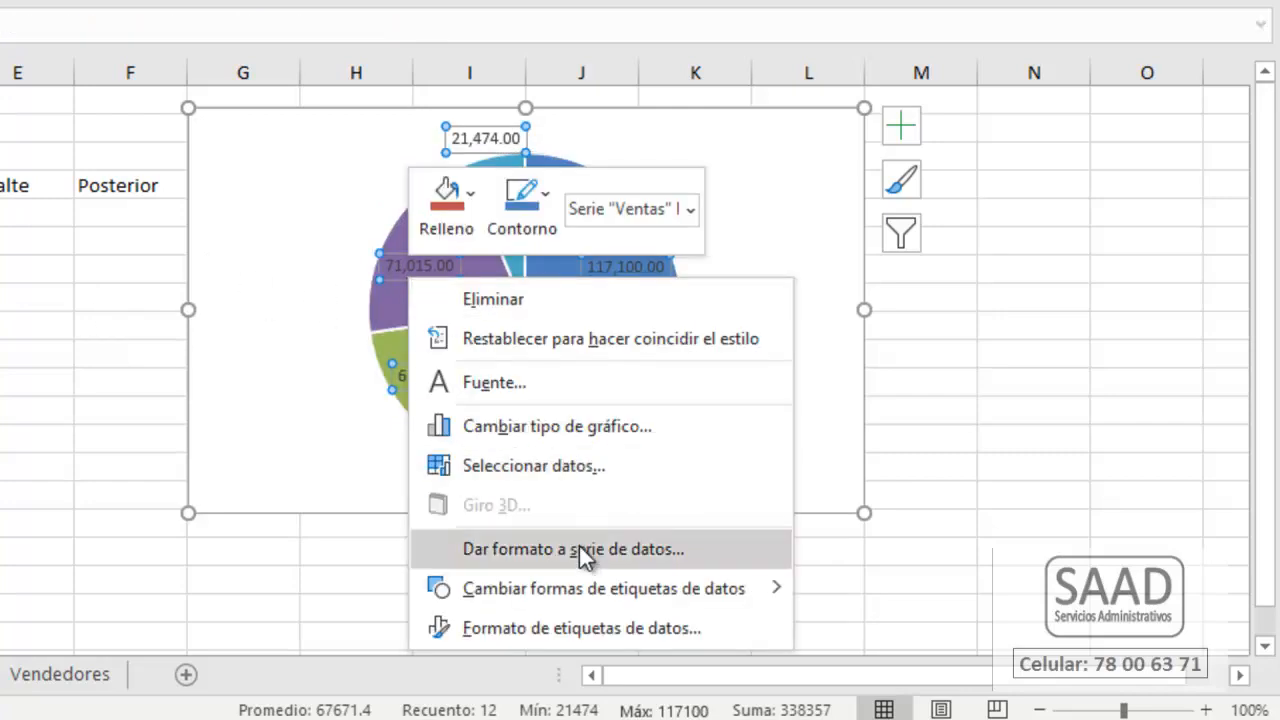
click(630, 626)
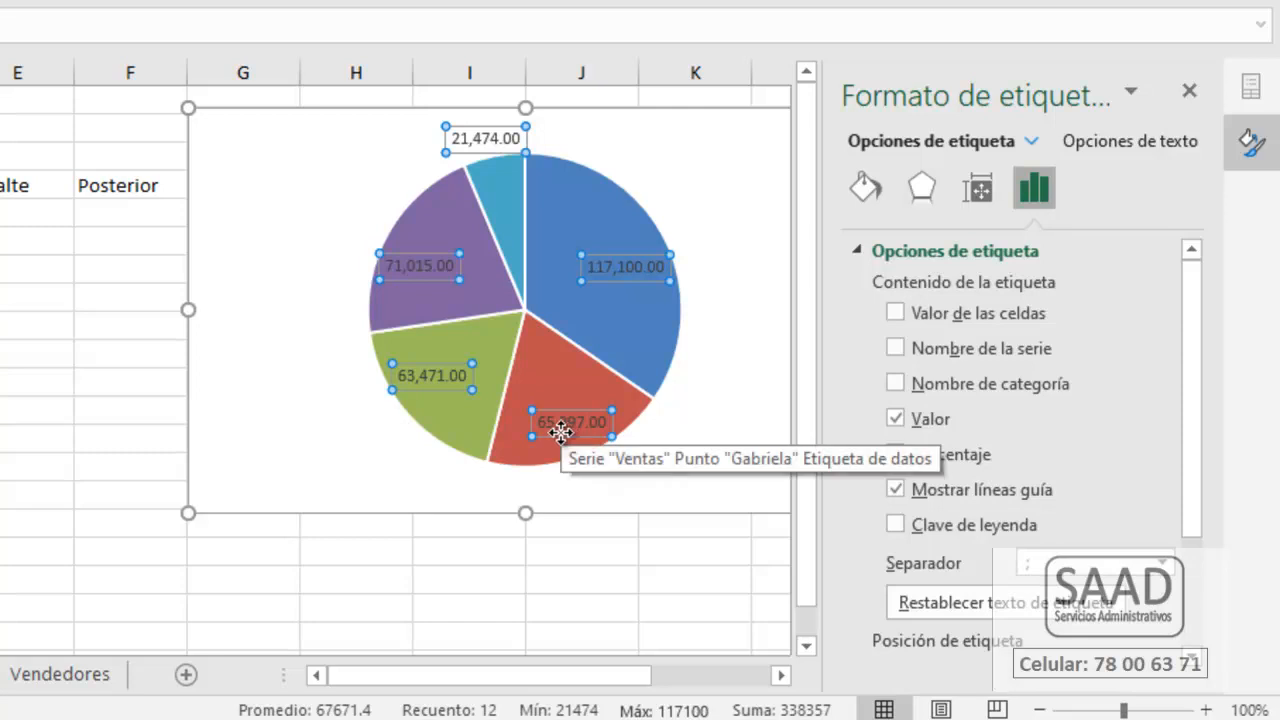
click(897, 454)
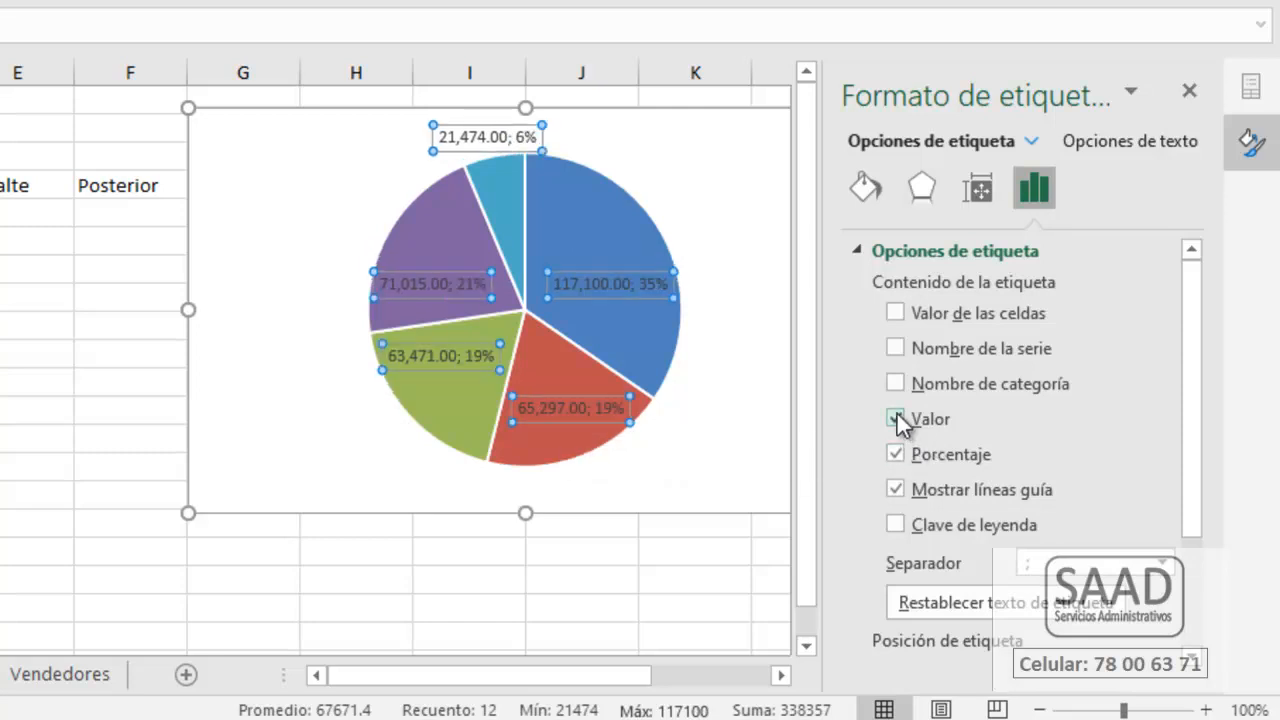
click(896, 419)
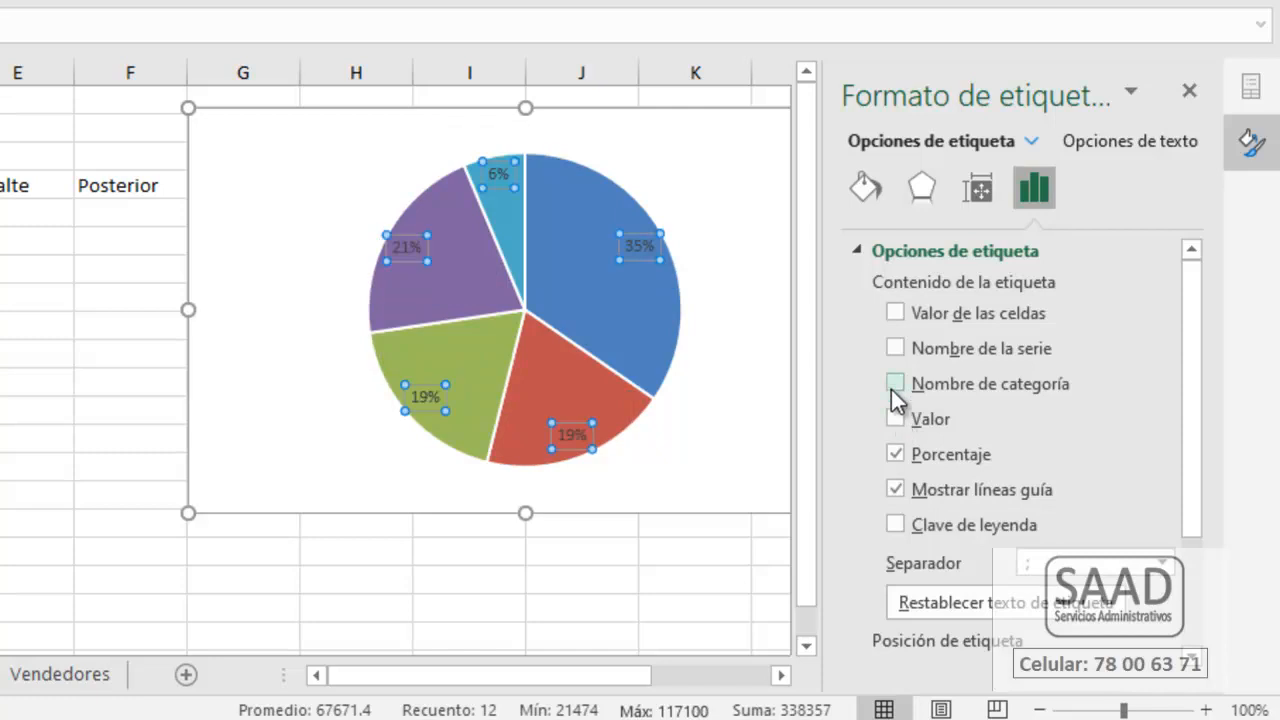
click(894, 384)
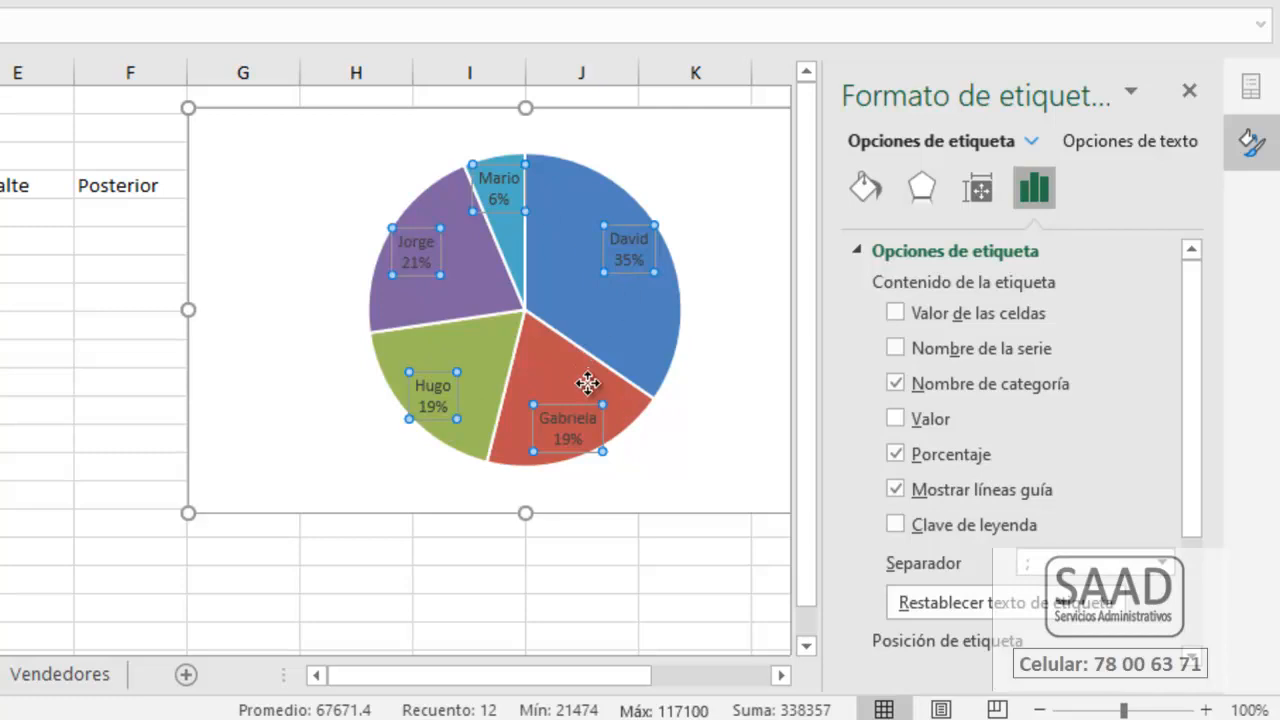
Step: Position the data labels at the outside end (Extremo externo), and shrink and reposition the pie's plot area within the chart
drag(1200, 327, 1202, 472)
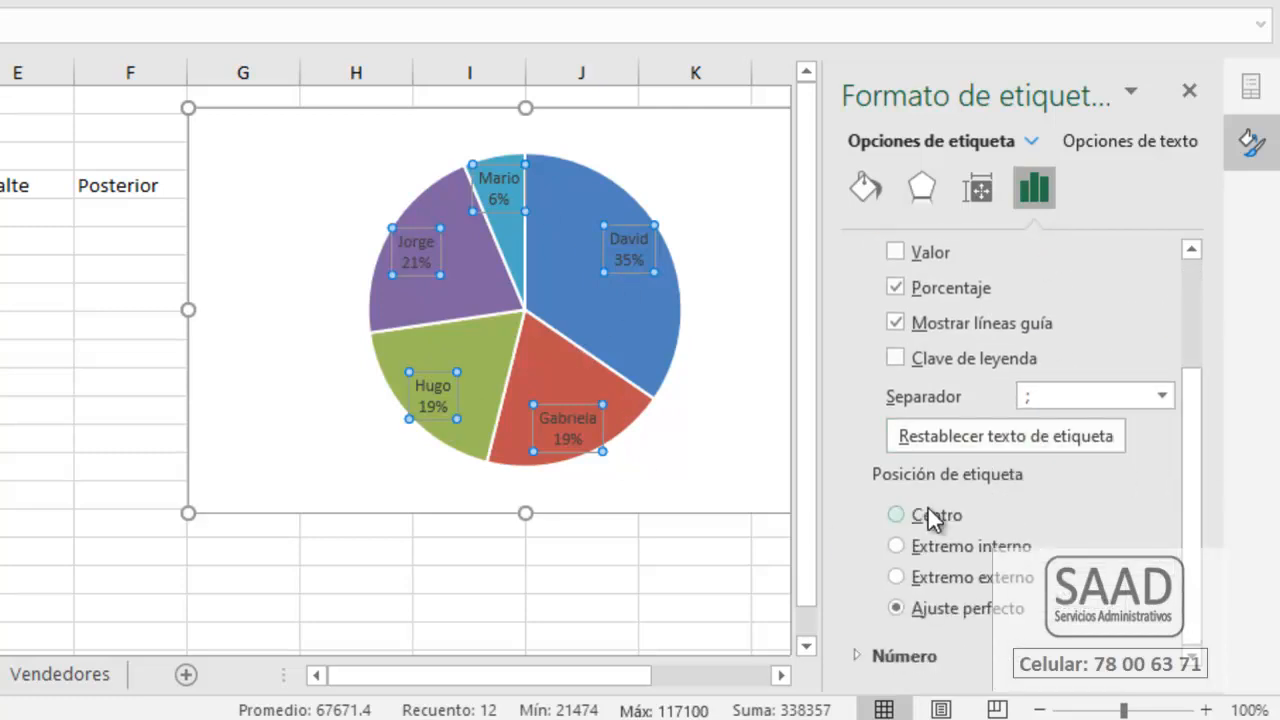
click(963, 573)
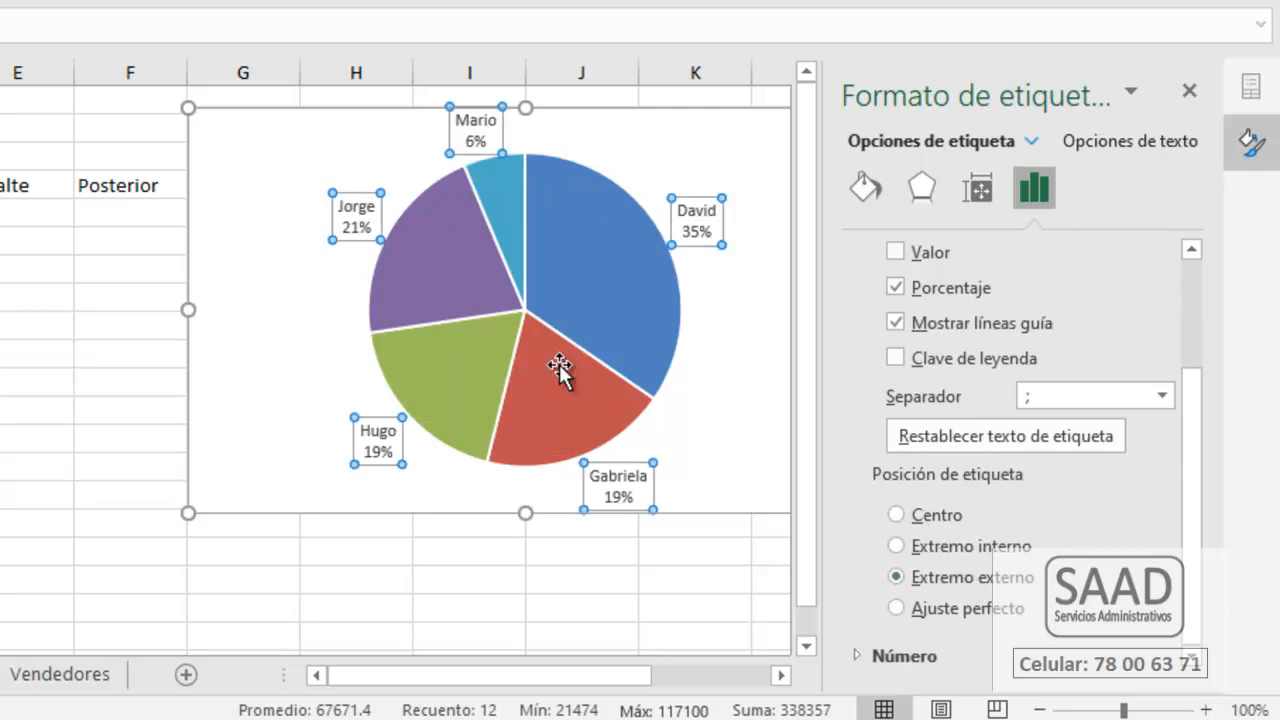
click(664, 428)
drag(679, 459, 627, 402)
drag(500, 409, 495, 429)
click(252, 405)
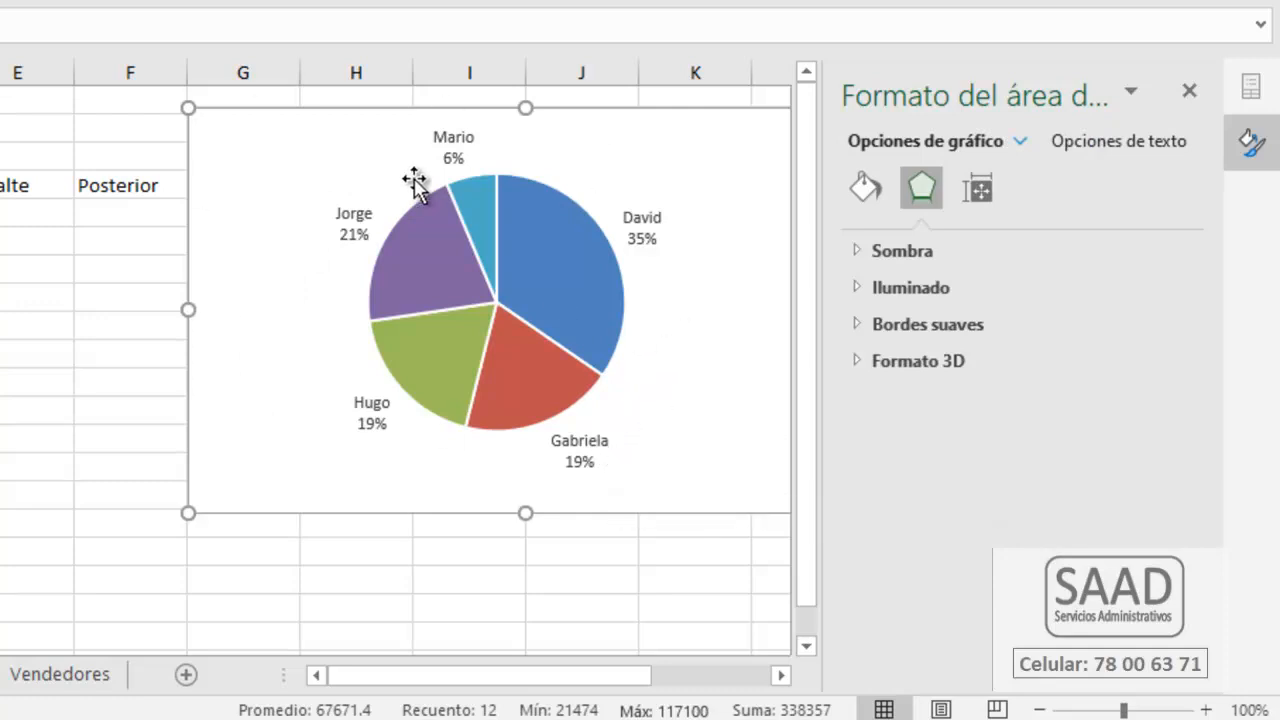
Step: Fill all the pie slices with a solid medium grey from the theme colours
click(521, 224)
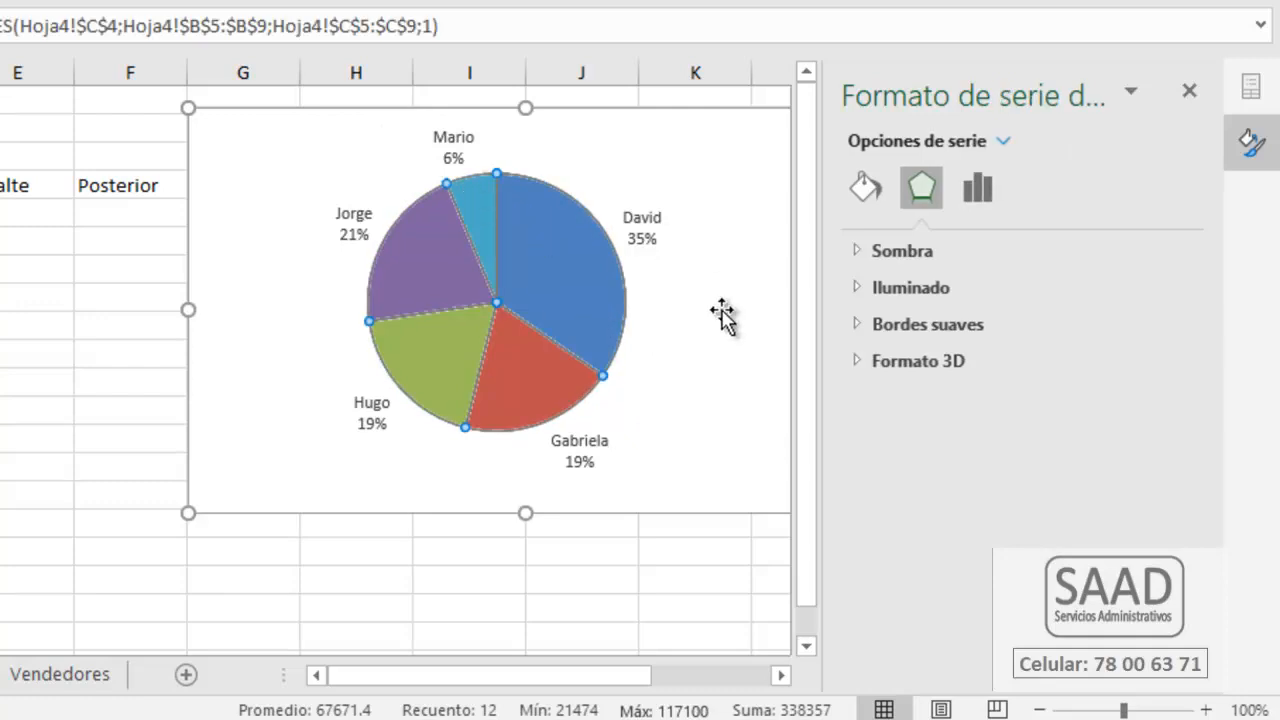
click(865, 199)
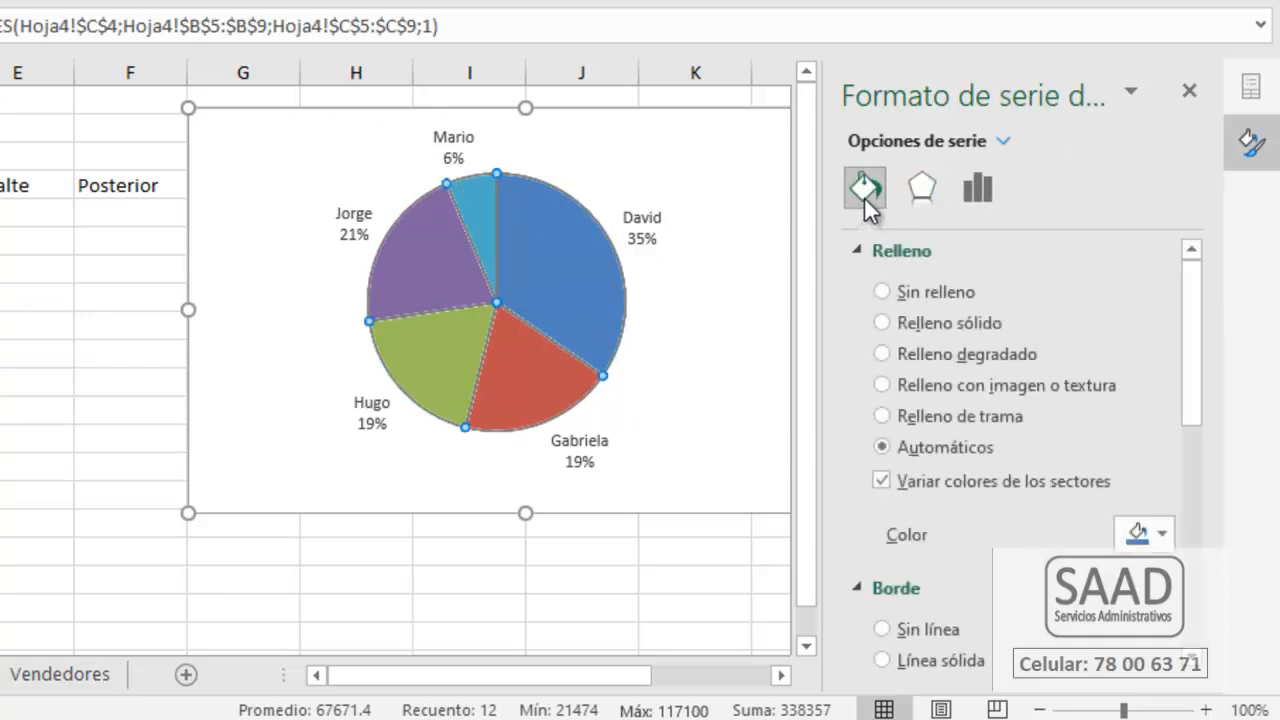
click(931, 314)
click(1137, 540)
click(1163, 537)
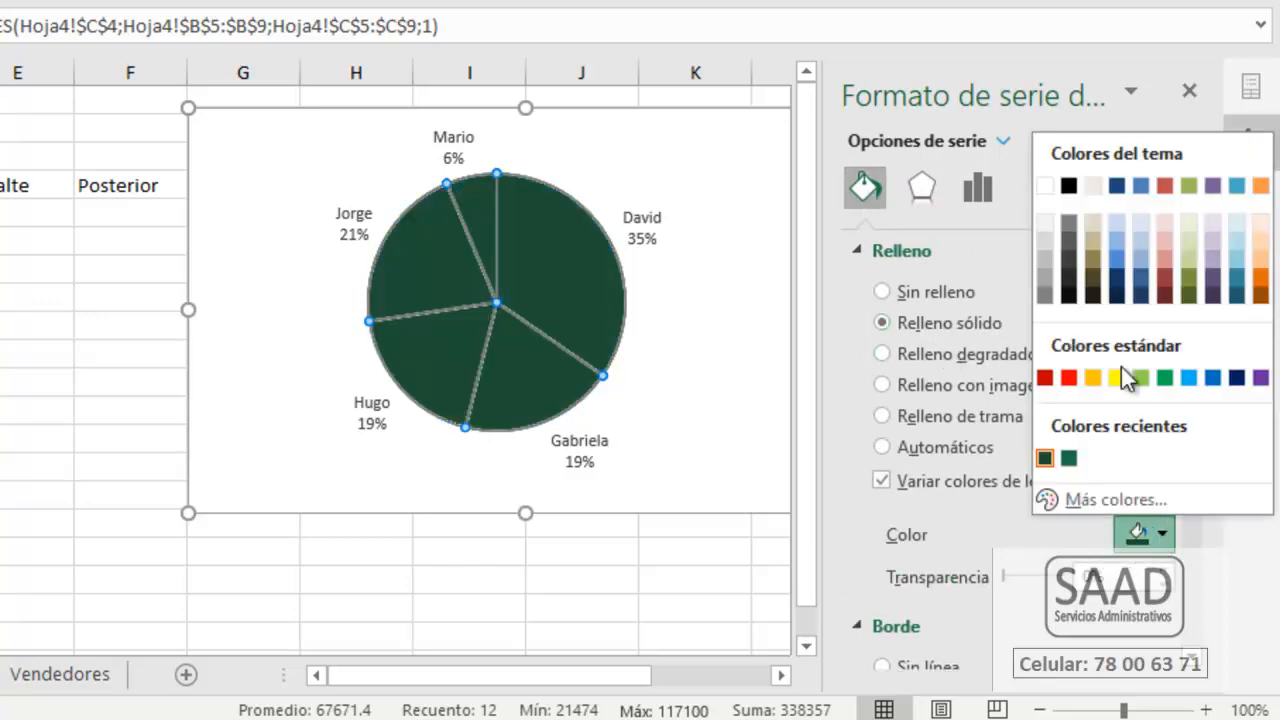
click(1041, 277)
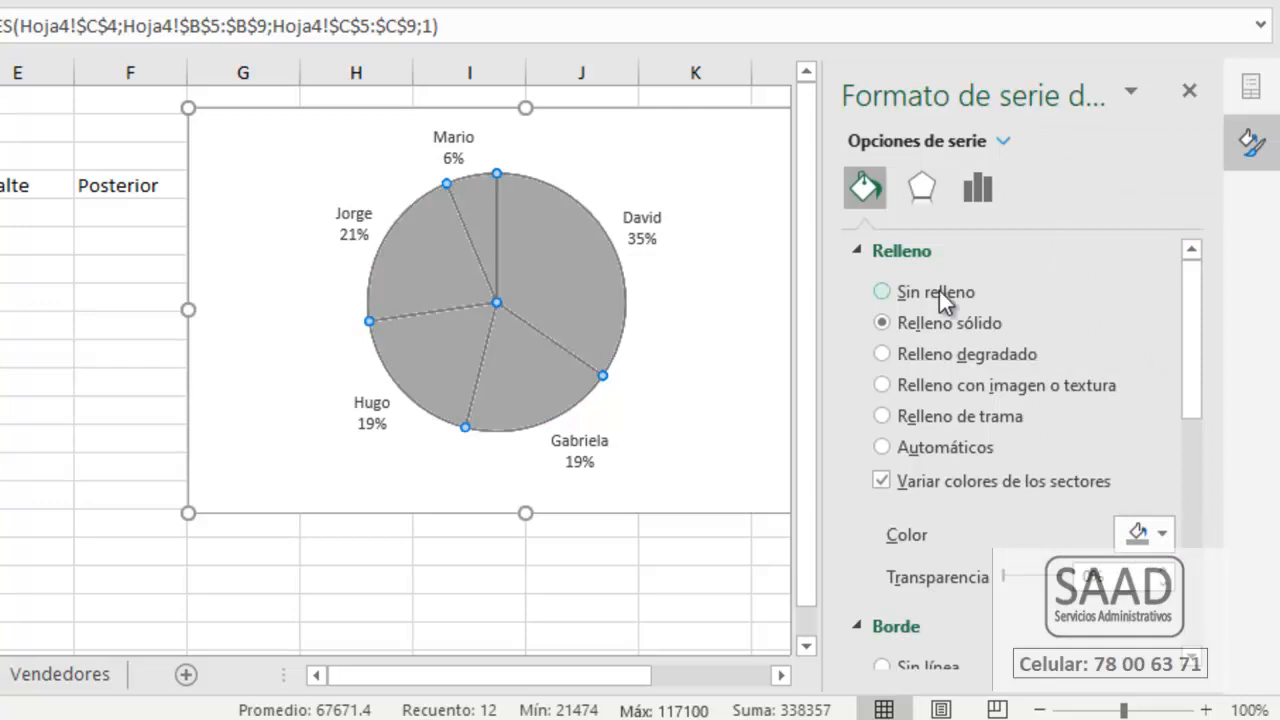
Step: Give the pie slices a solid dark grey border and close the formatting options
click(866, 252)
click(918, 362)
click(1163, 480)
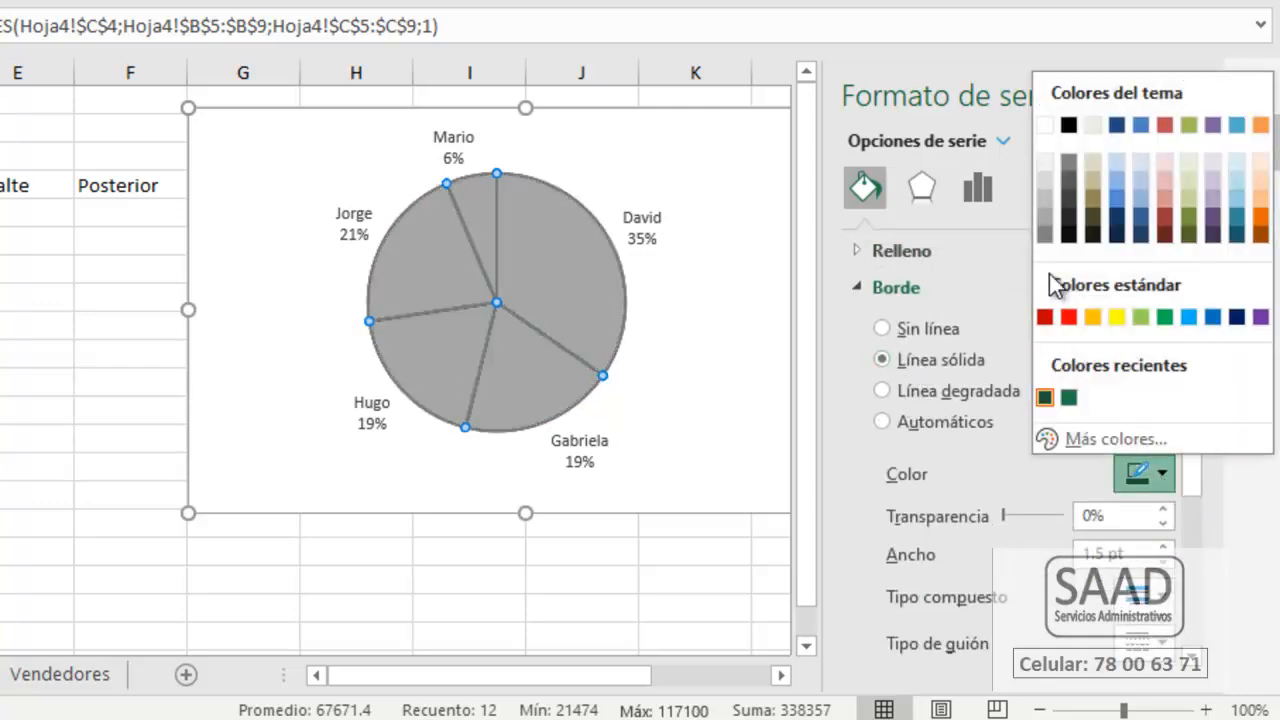
click(1066, 164)
click(737, 322)
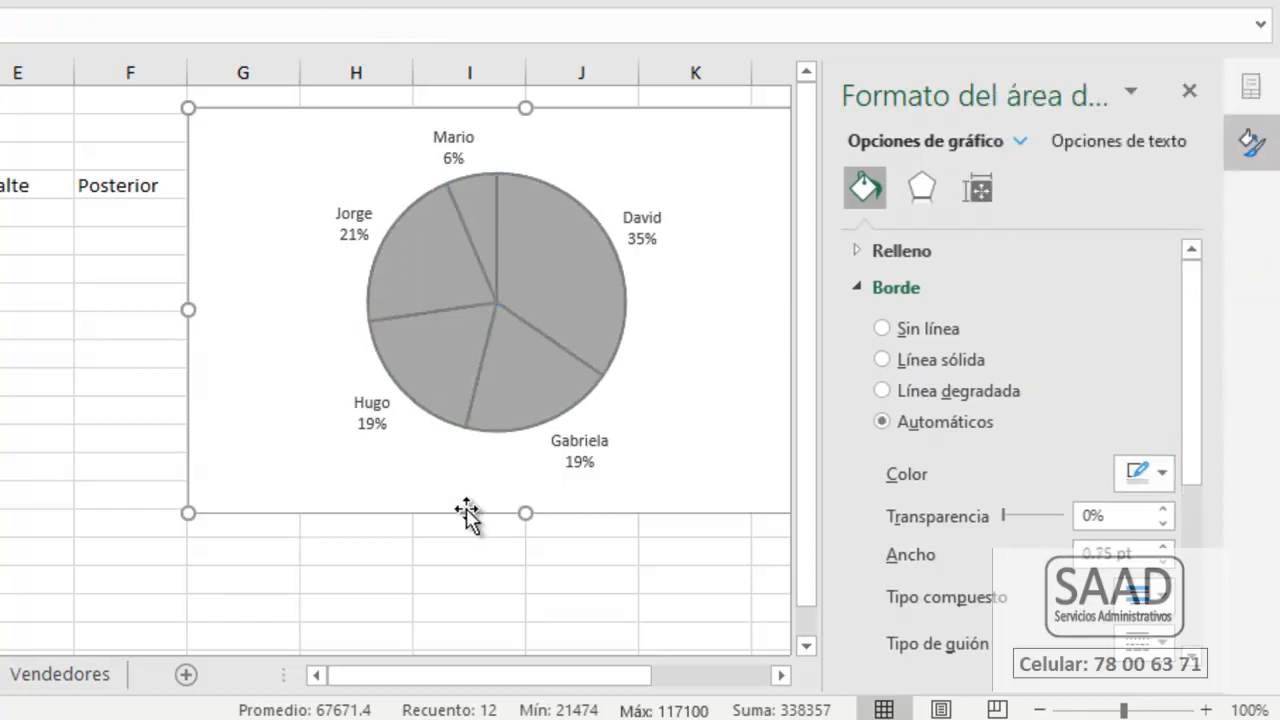
click(1189, 91)
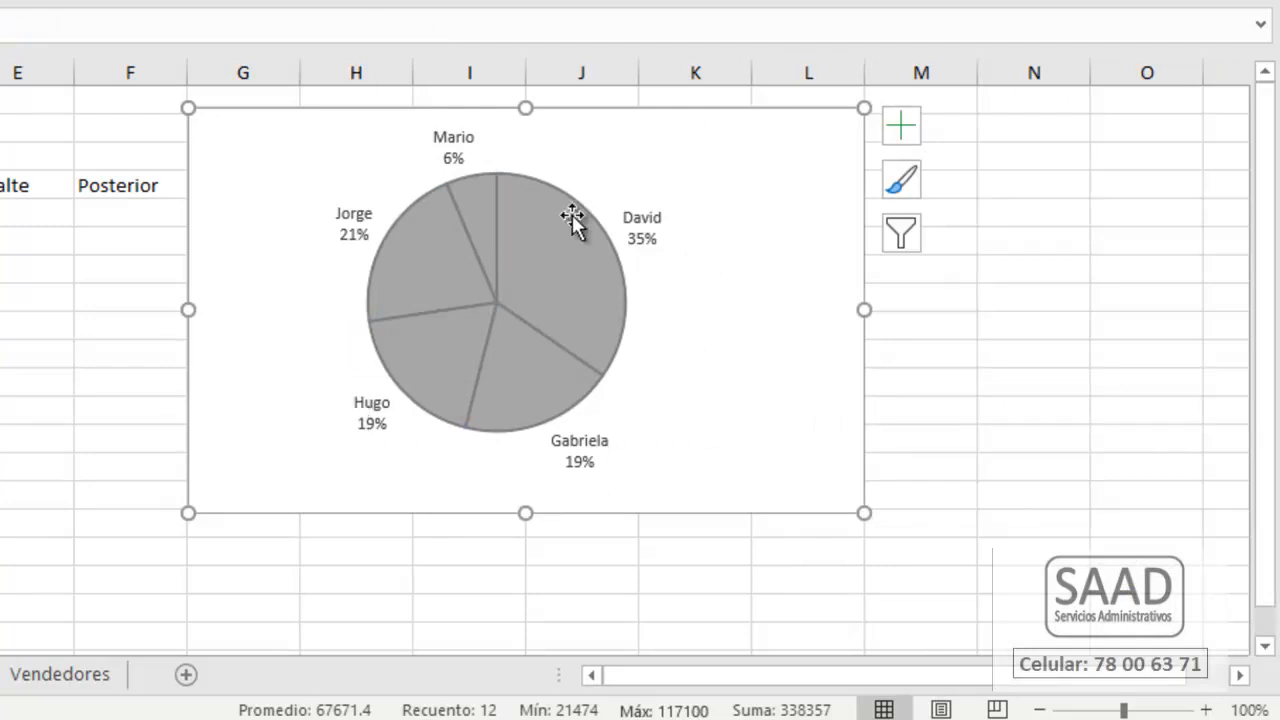
mouse_move(373, 358)
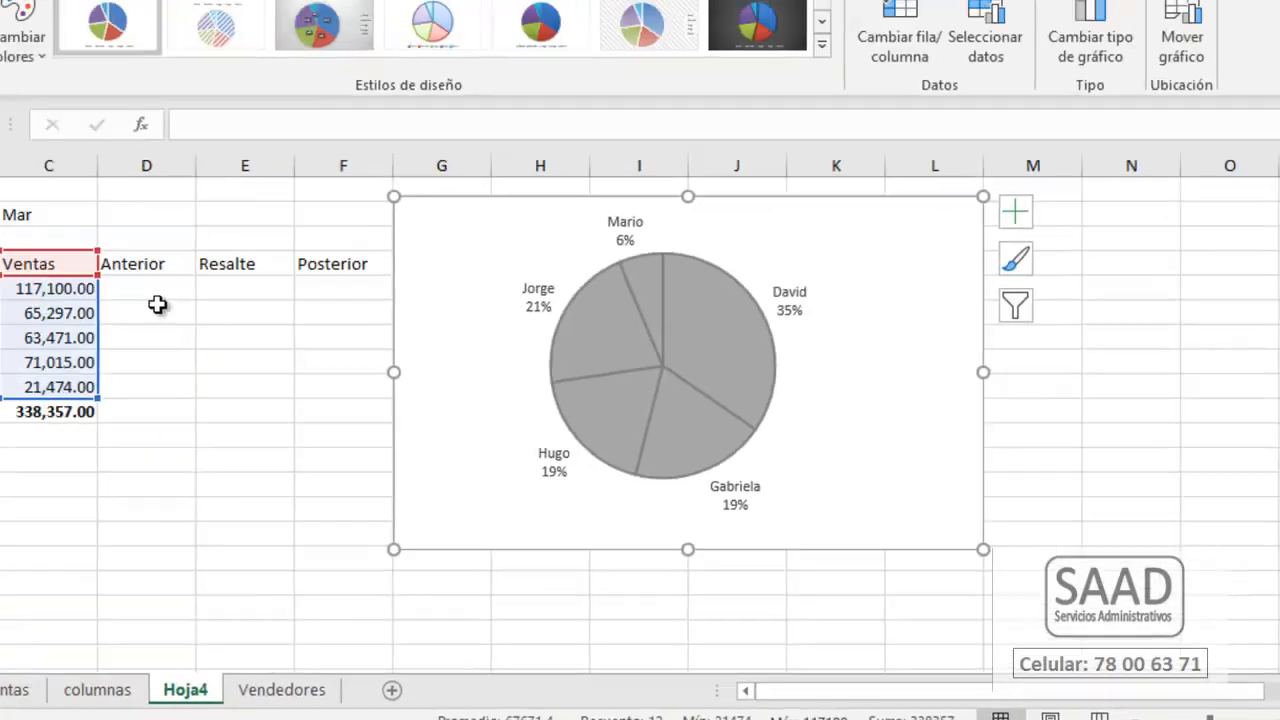
drag(160, 303, 337, 423)
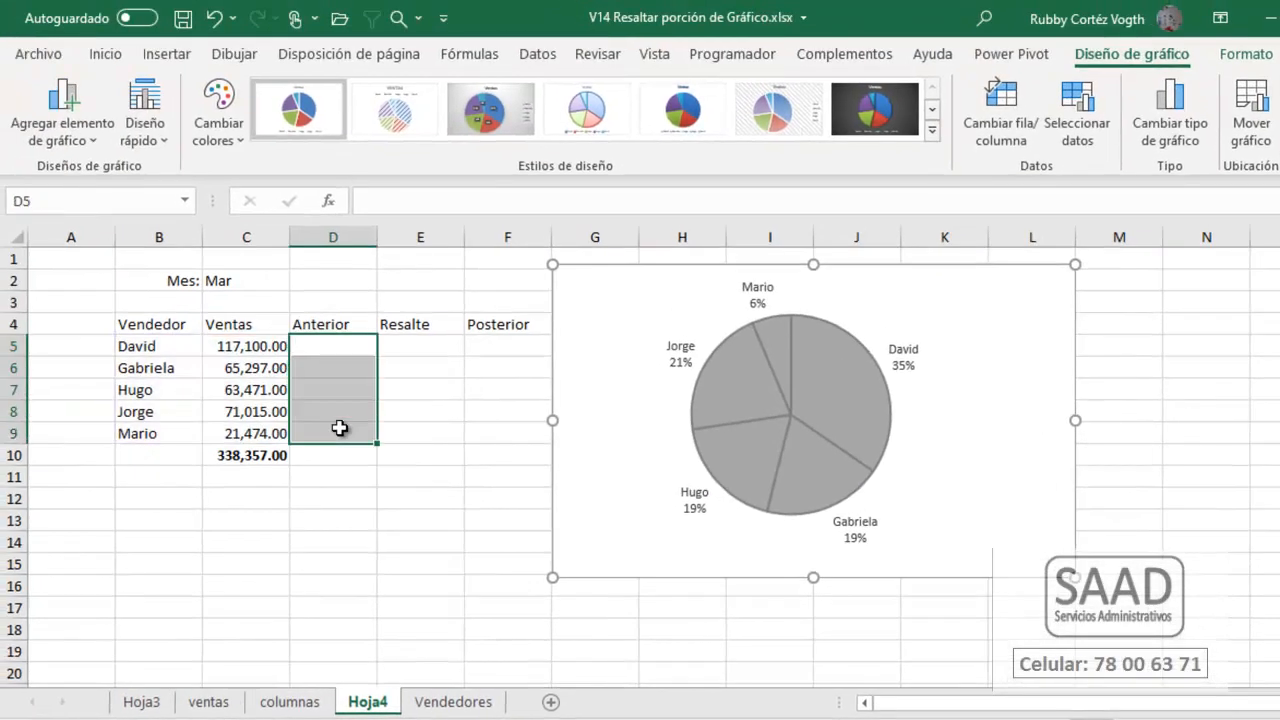
drag(424, 353, 426, 434)
drag(520, 345, 512, 400)
drag(343, 347, 364, 432)
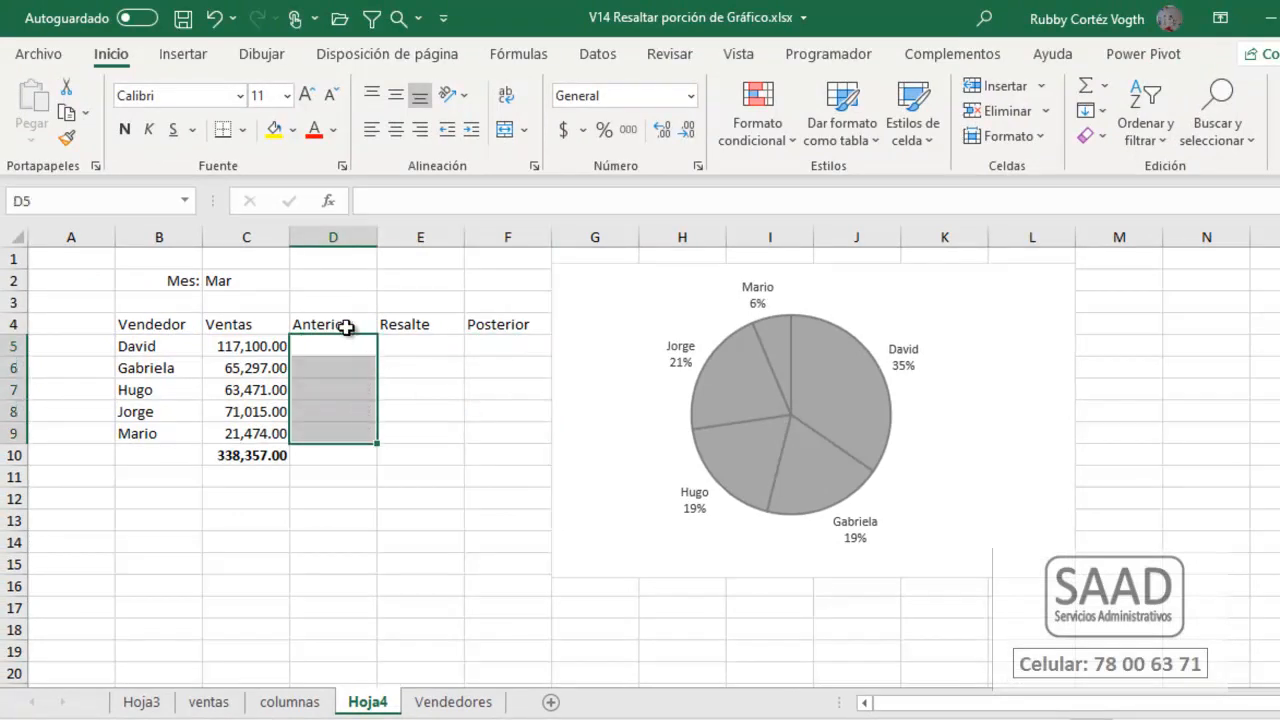
Step: Copy the Anterior, Resalte and Posterior headings from D4:F4 and paste them transposed as values starting at B13
click(345, 327)
drag(345, 327, 491, 327)
key(ctrl+c)
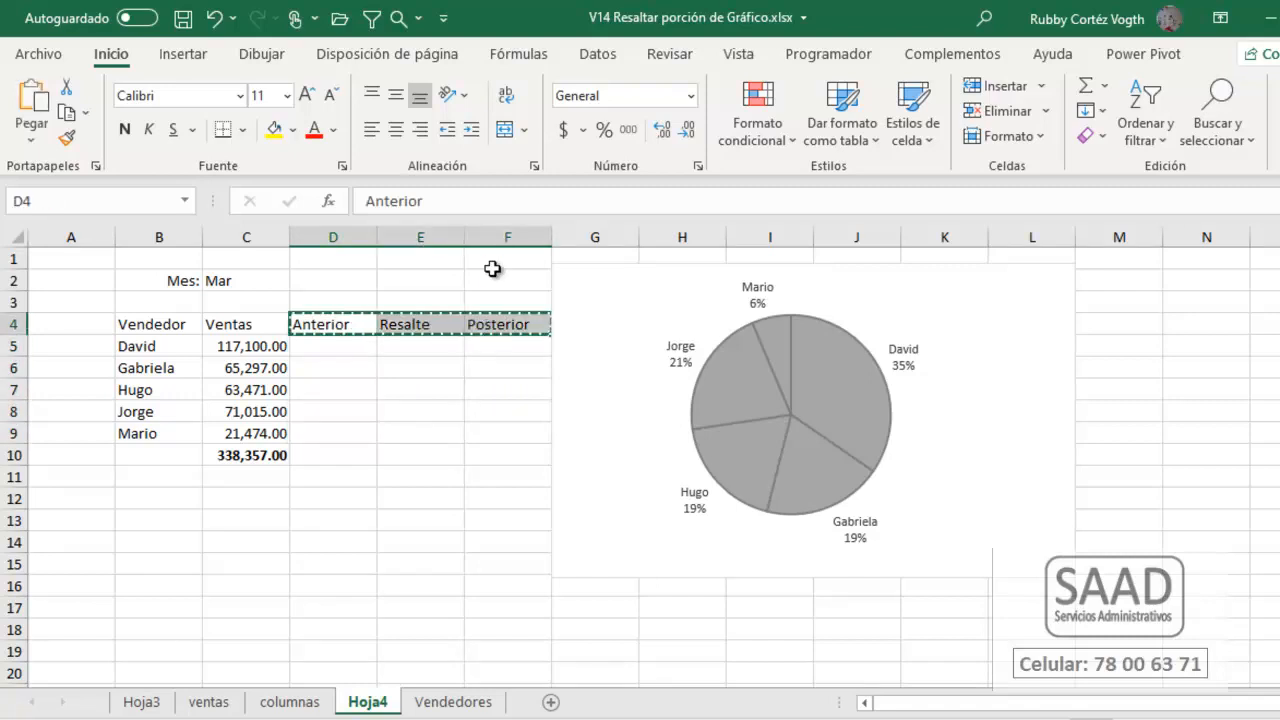
click(166, 523)
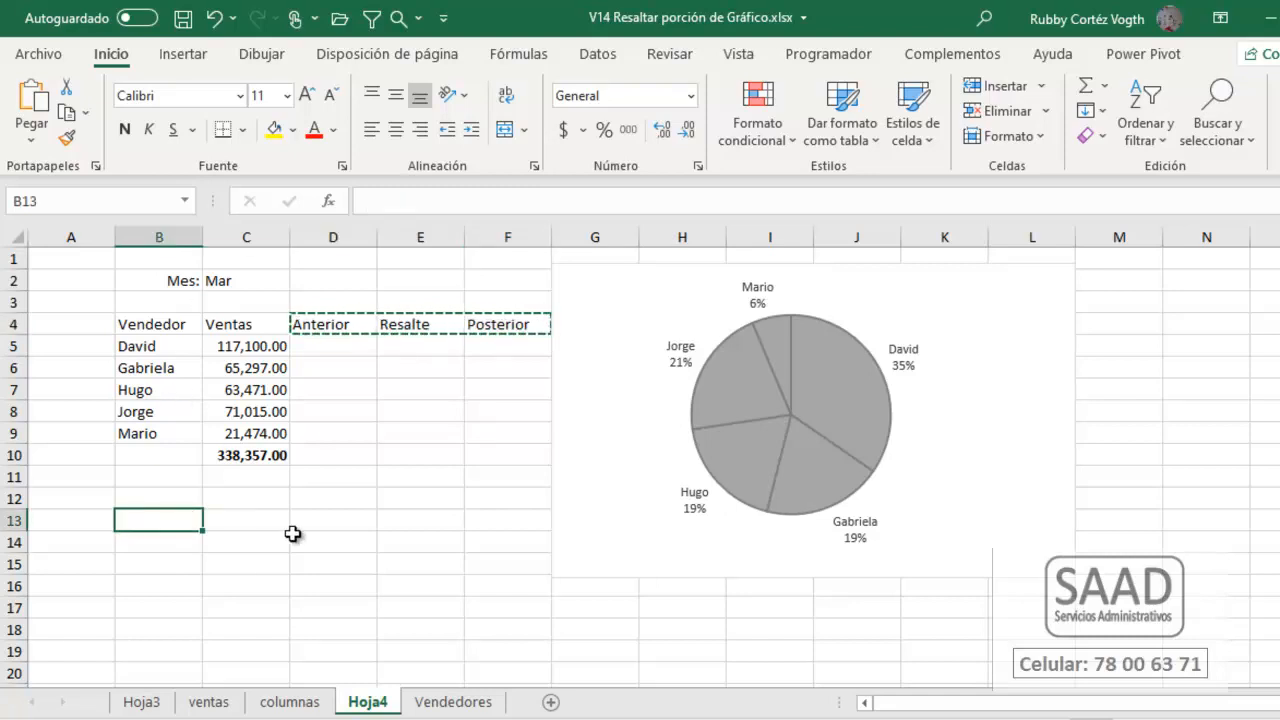
key(ctrl+alt+v)
key(v)
key(t)
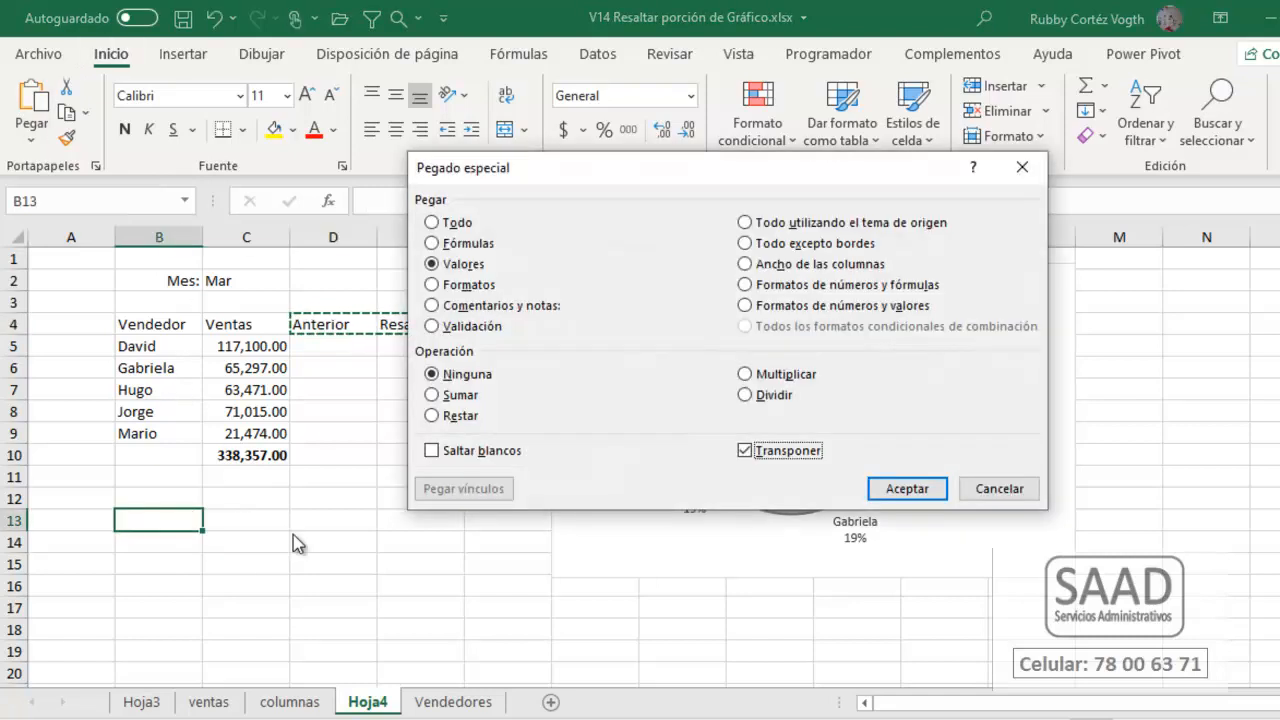
click(927, 490)
Step: Clear the original Anterior, Resalte and Posterior headings from D4:F4
click(335, 325)
drag(335, 325, 506, 323)
key(Delete)
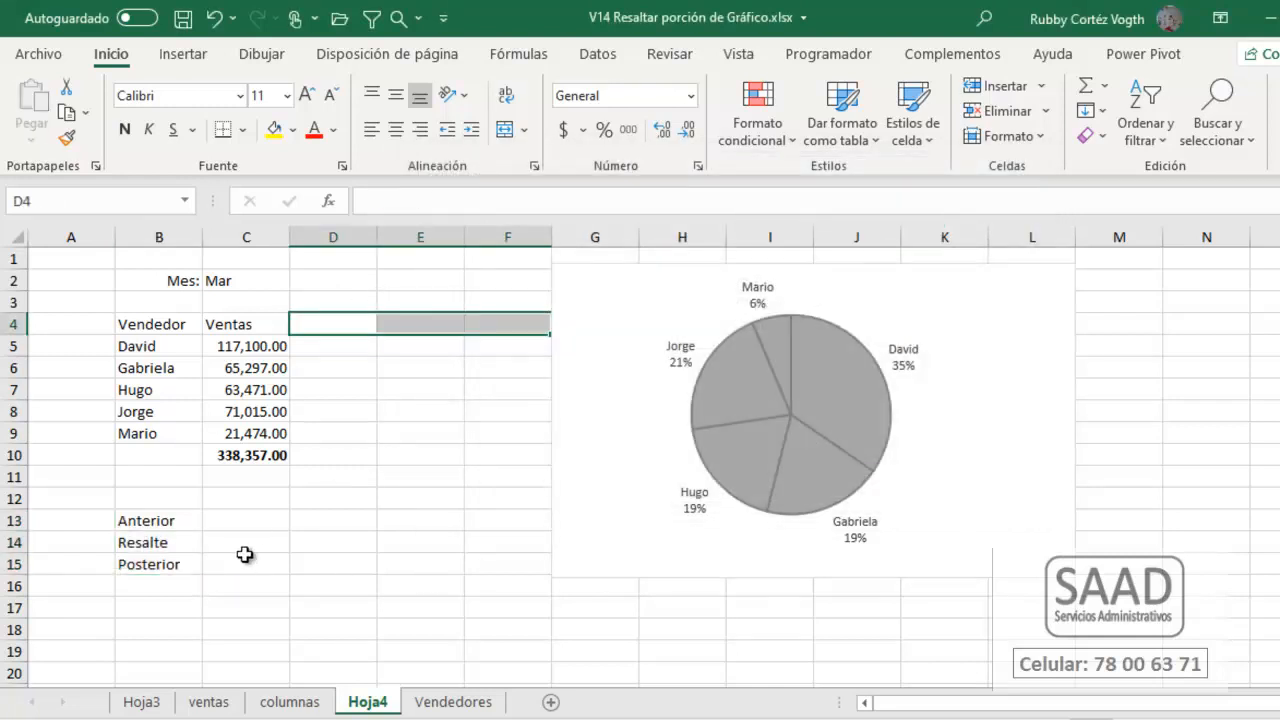
Step: Start a SUMAR.SI.CONJUNTO formula in C13 with ColMonto as the sum range
click(222, 534)
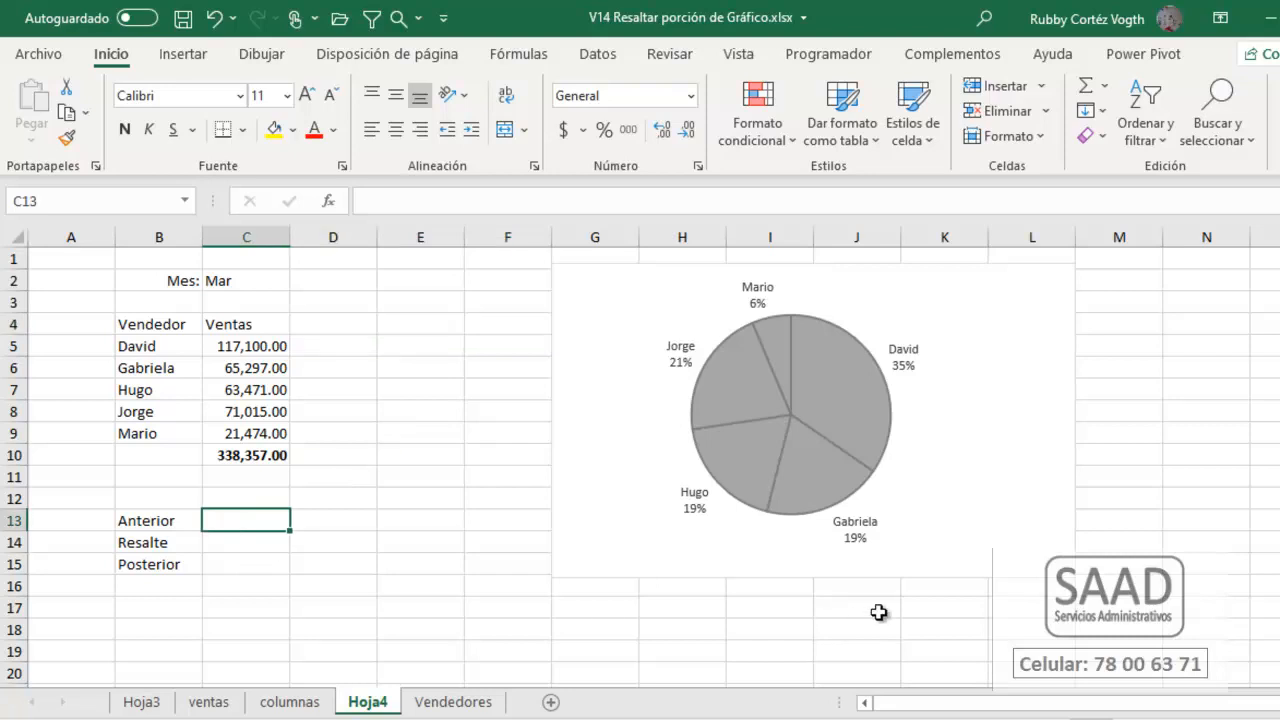
text(=sum)
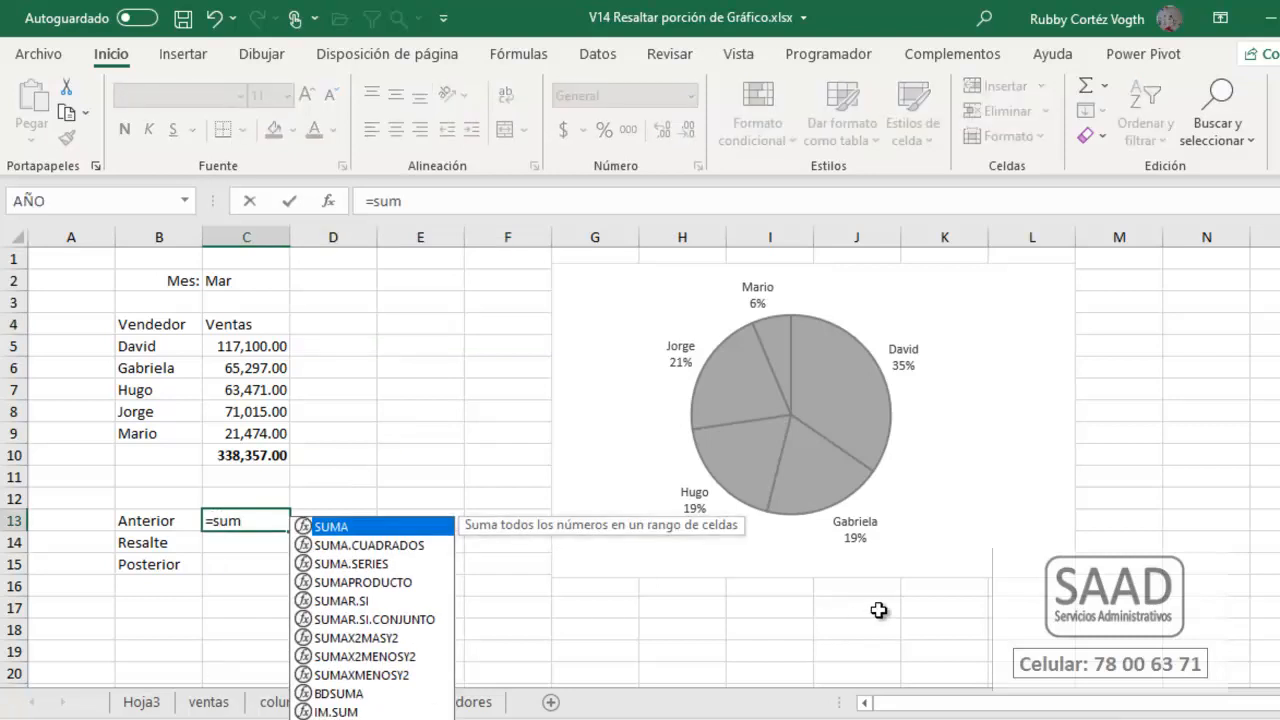
key(Down)
key(Down)
key(Down)
key(Down)
key(Down)
key(Tab)
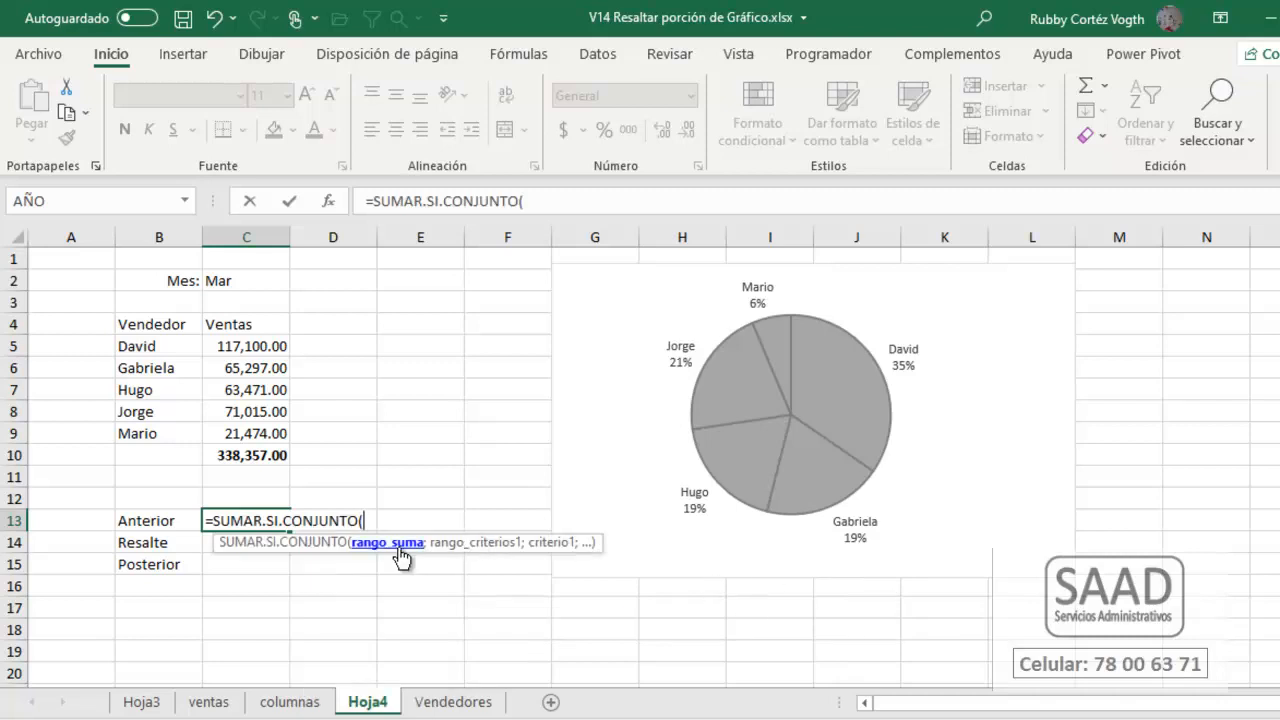
mouse_move(816, 420)
text(colmo)
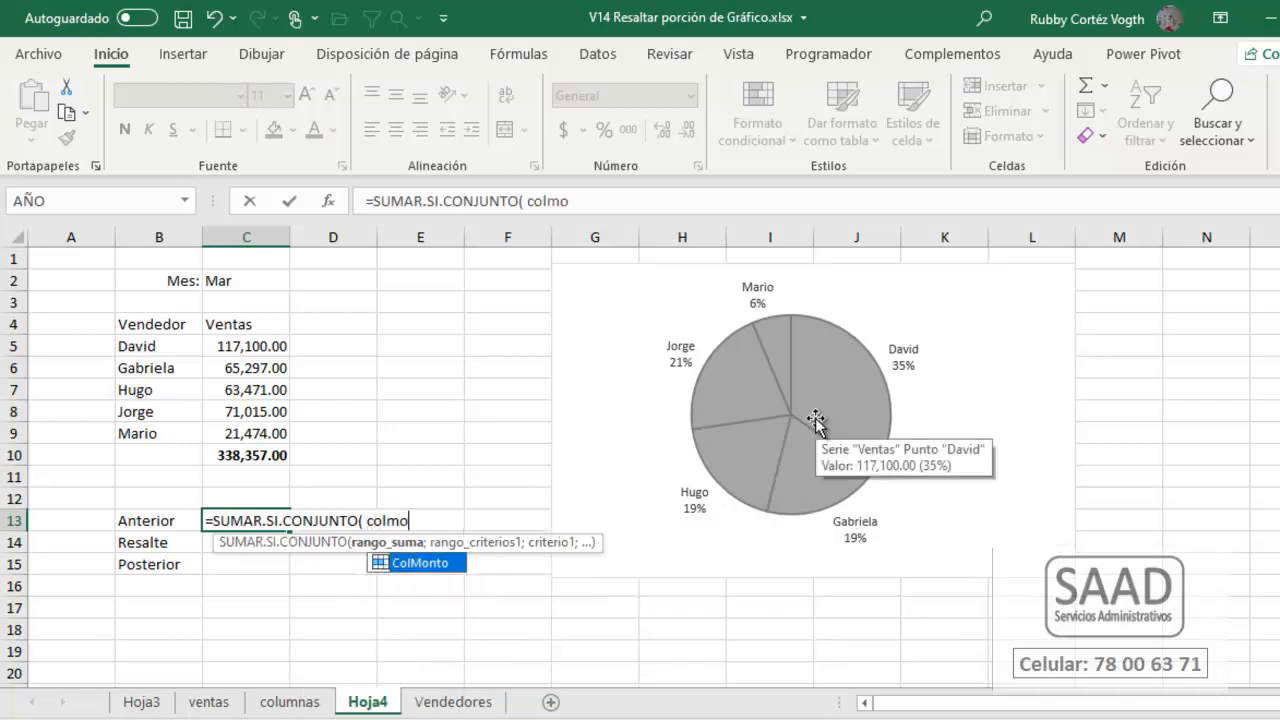
key(Tab)
text(;)
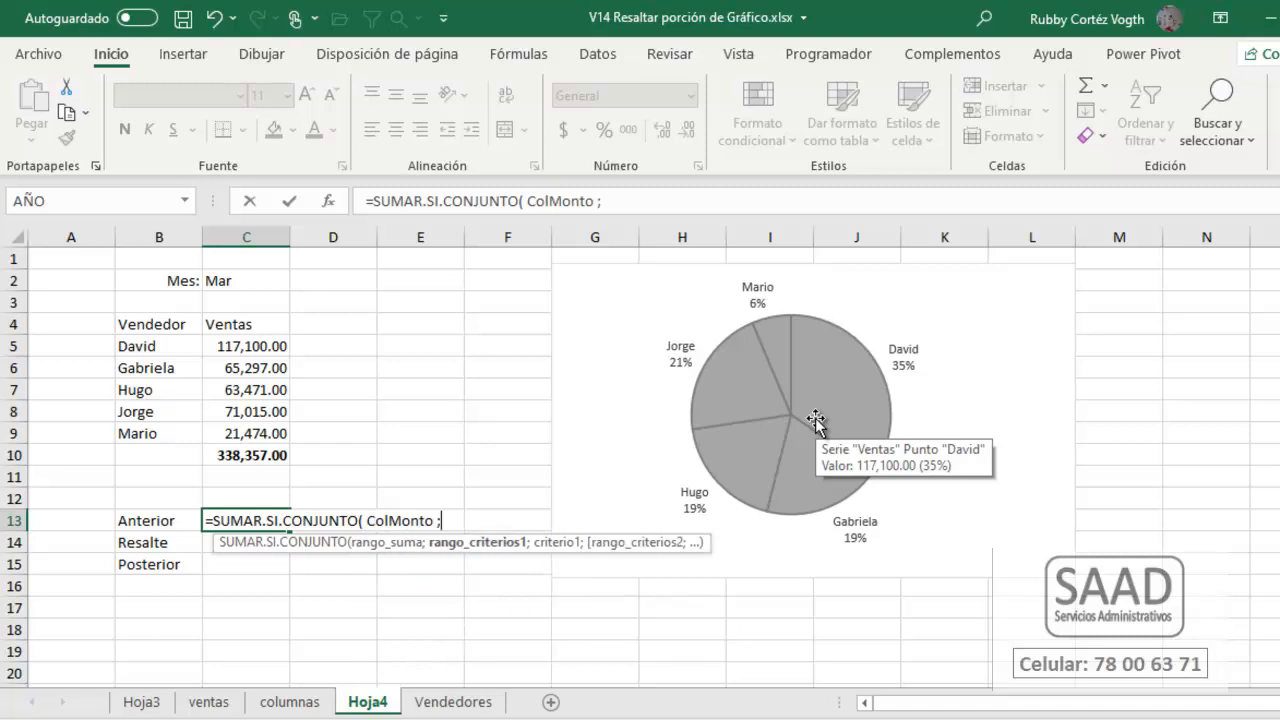
Step: Add ColSegmento as the formula's first criteria range, with the column-locked reference $B13 as its criterion
text( colr)
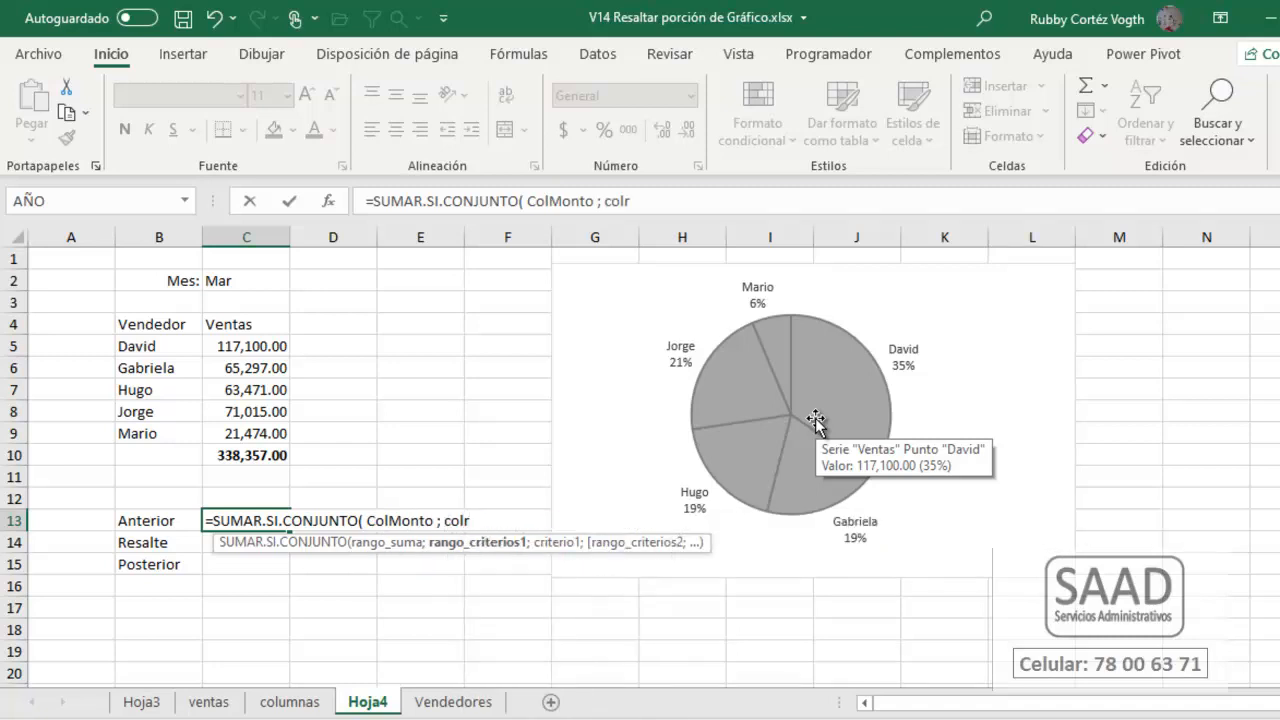
key(BackSpace)
text(s)
key(Tab)
text(;)
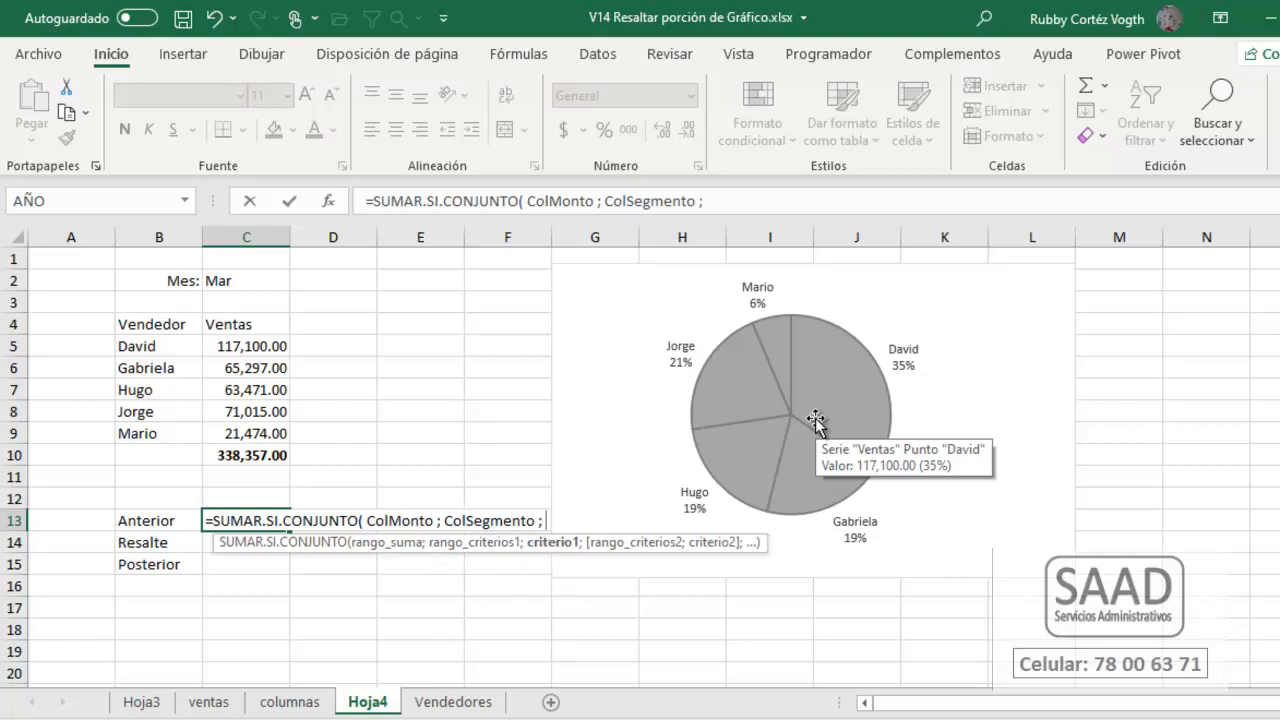
click(150, 522)
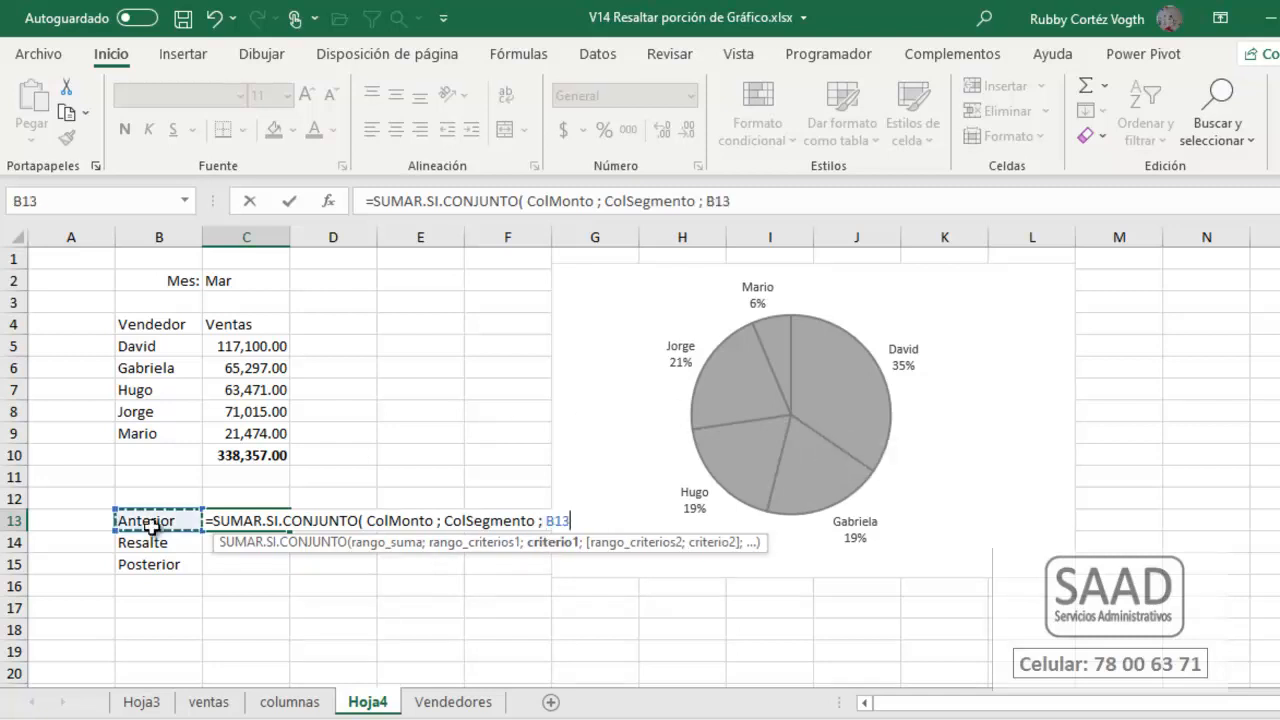
key(F4)
key(F4)
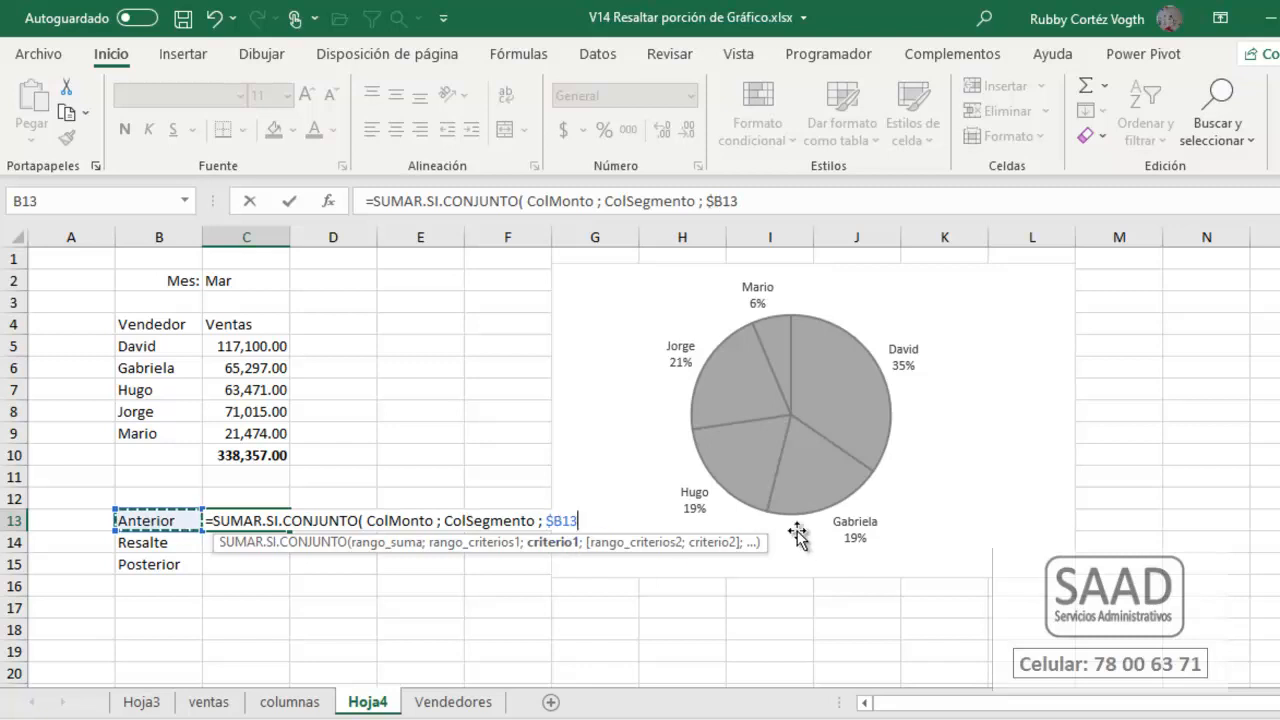
Step: Add ColMes with the absolute reference $C$2 as the second criteria pair and complete the C13 formula
text(; colme)
key(Tab)
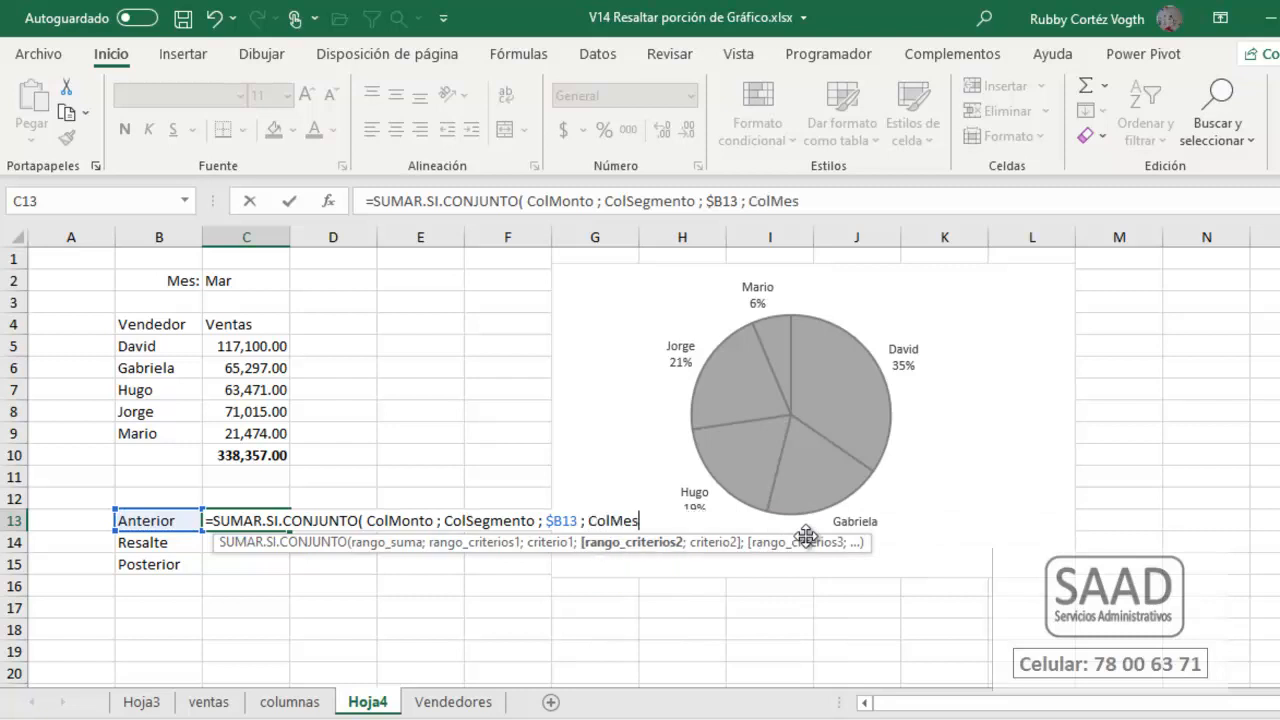
text(;)
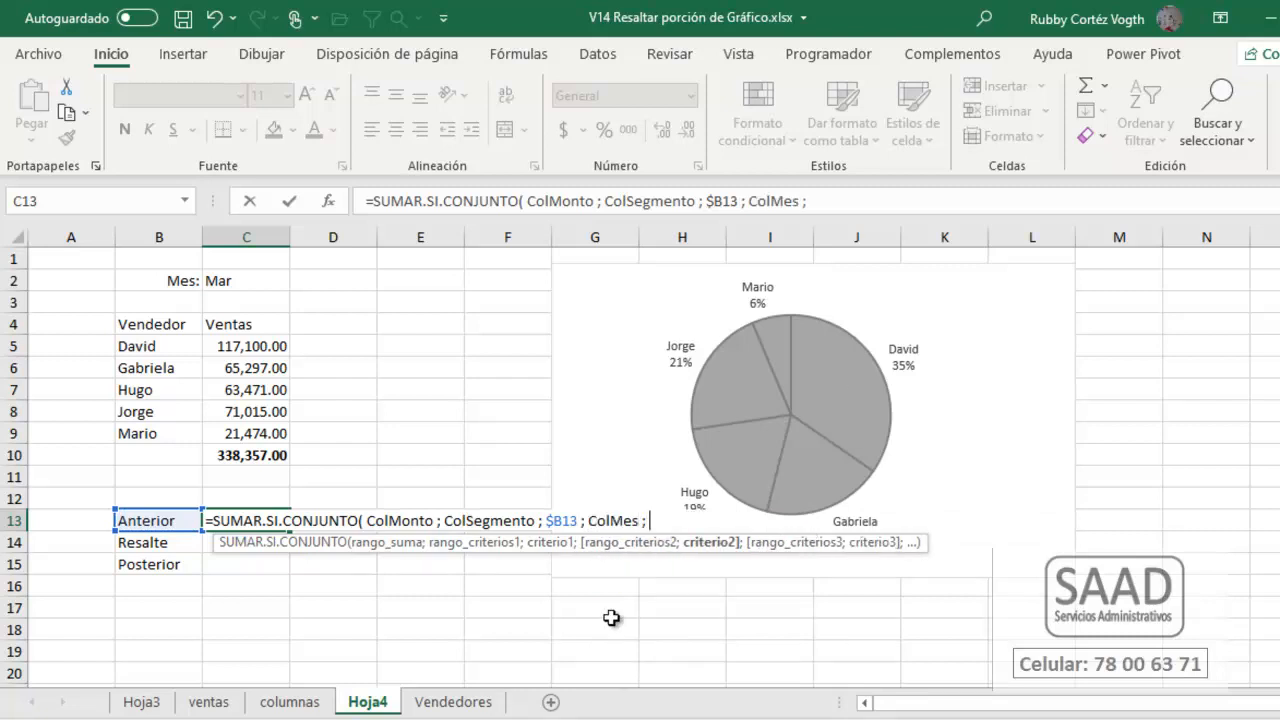
click(237, 281)
key(F4)
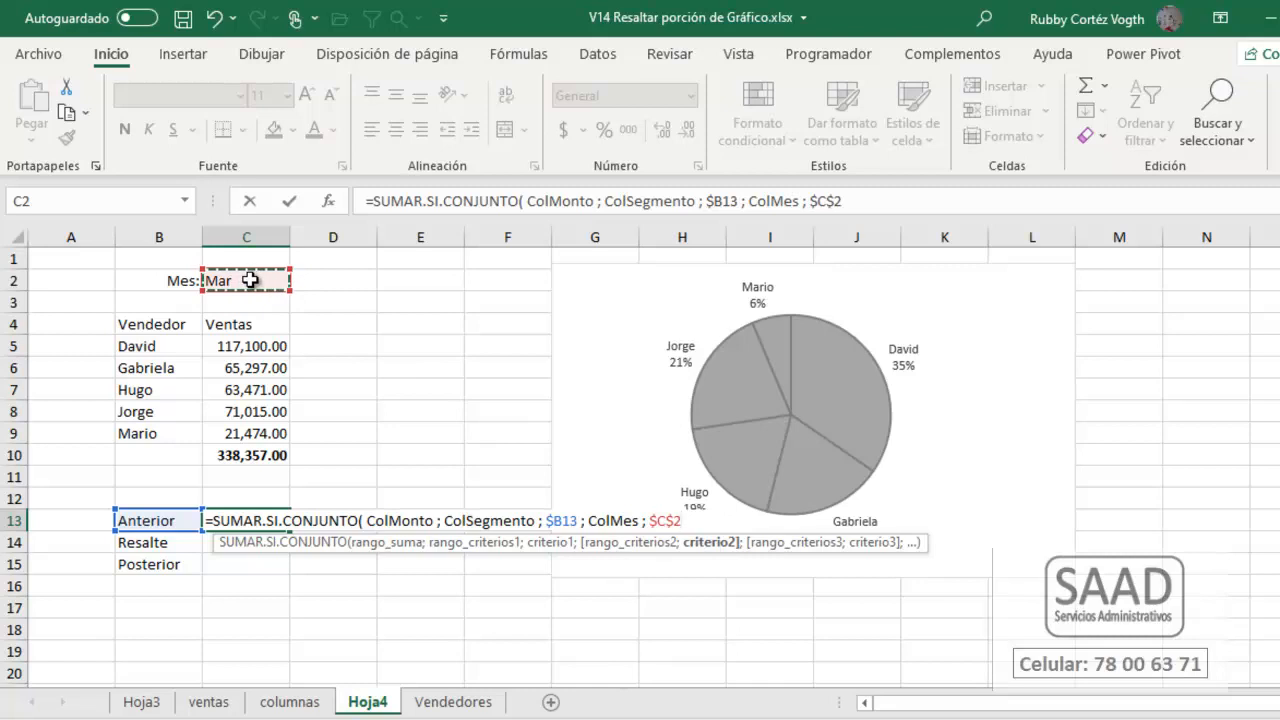
text())
key(Return)
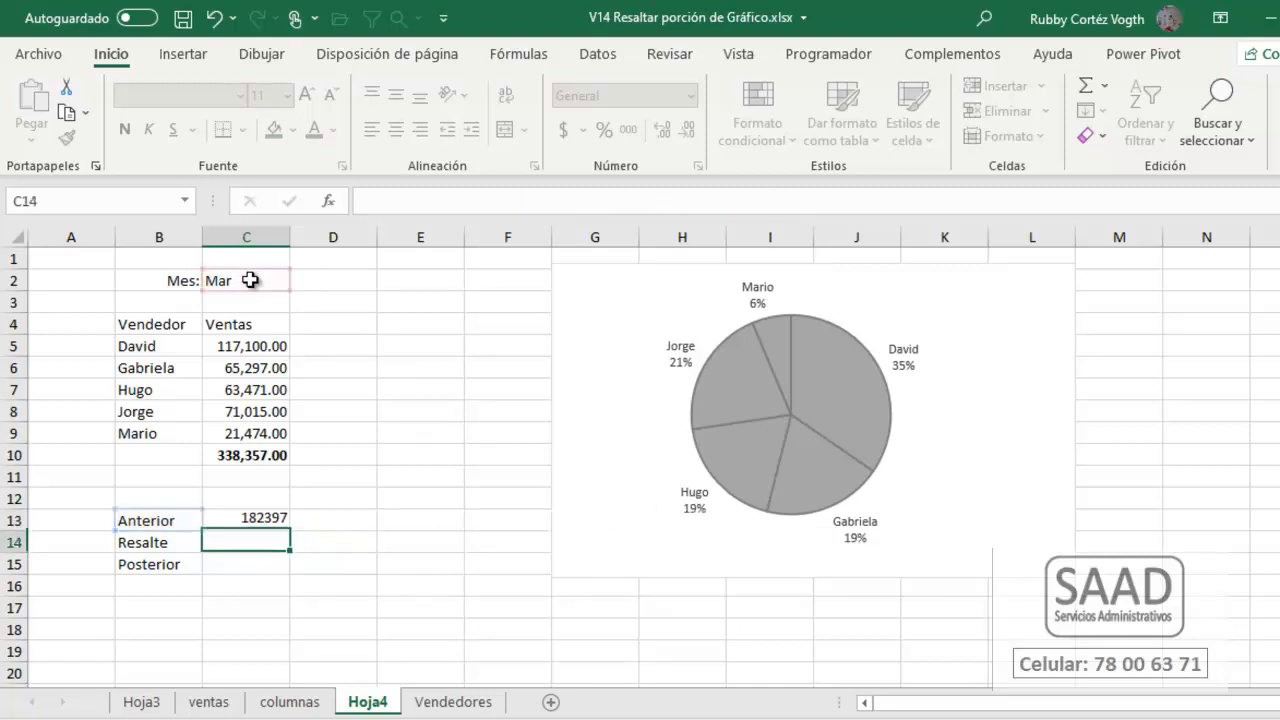
Step: Fill the C13 formula down to the Resalte and Posterior rows, through C15
key(Up)
key(shift+Down)
key(shift+Down)
key(ctrl+j)
Step: Total C13:C15 with SUMA in C16 and make the total bold
key(Down)
key(Down)
key(Down)
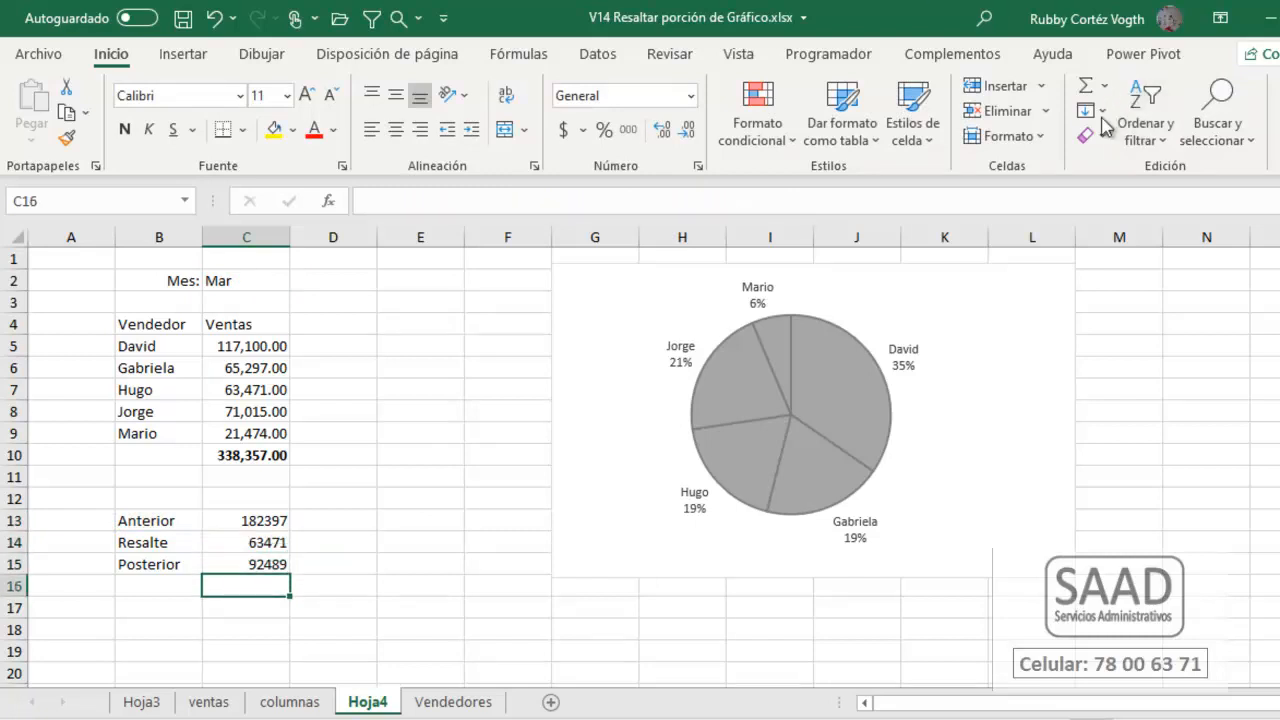
click(1086, 88)
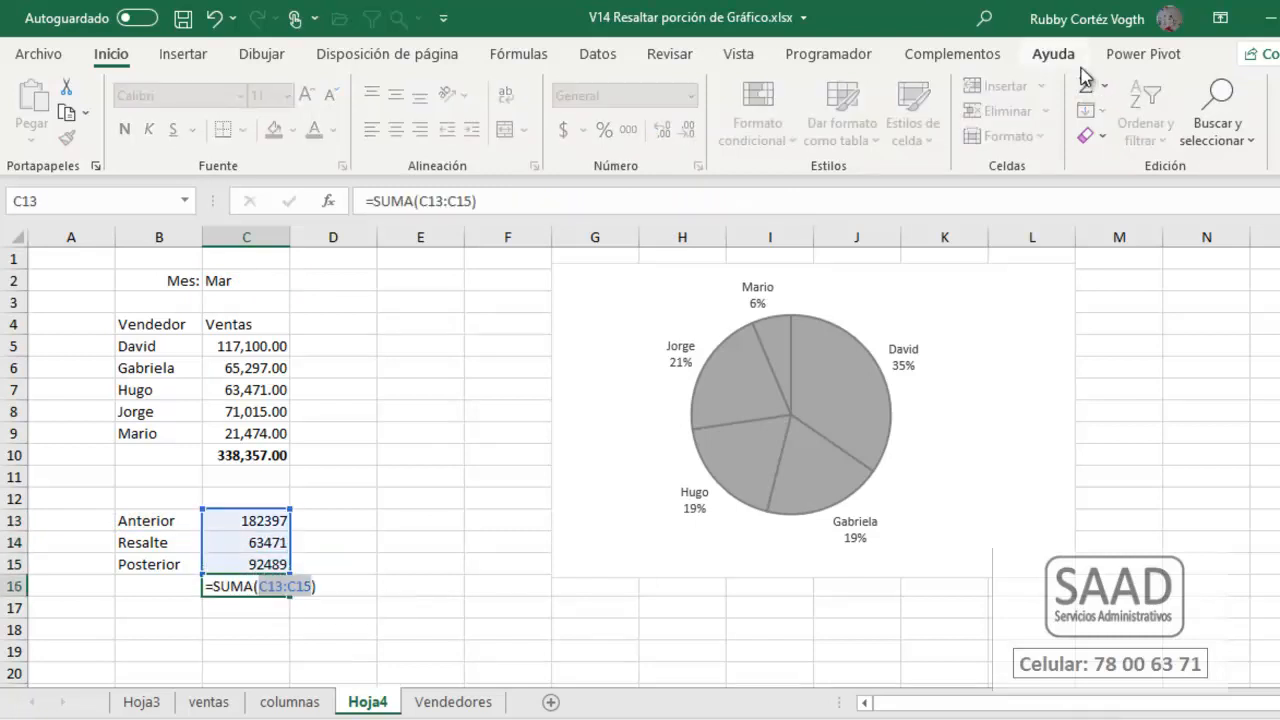
click(1084, 80)
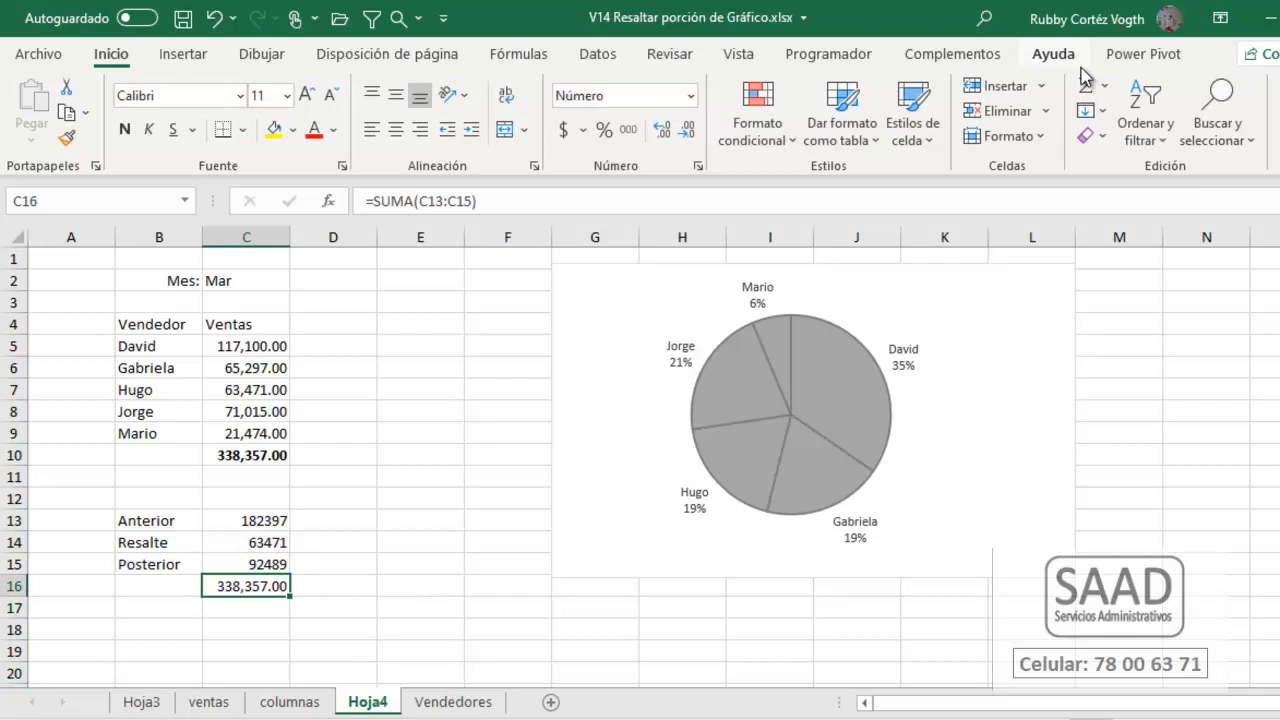
key(ctrl+n)
Step: Format the segment amounts in C13:C15 as numbers with thousands separators and two decimals
key(Up)
key(Up)
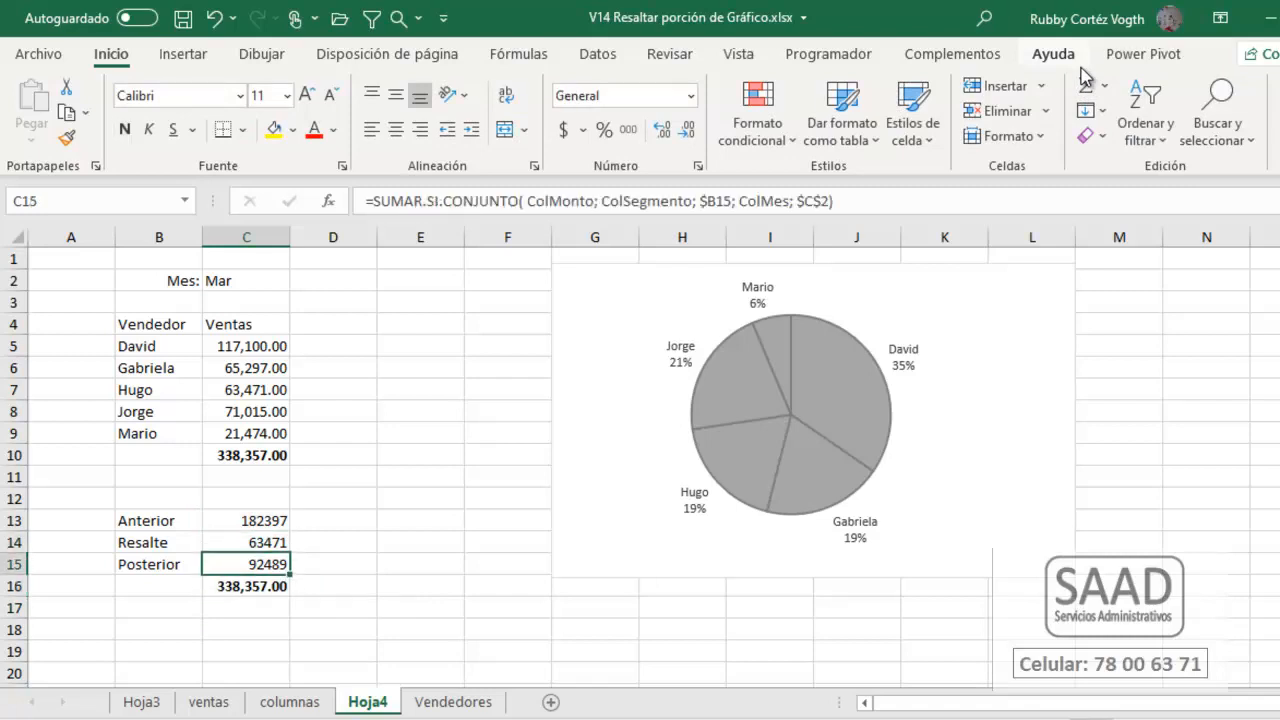
key(shift+Up)
key(Up)
key(shift+Down)
key(shift+Down)
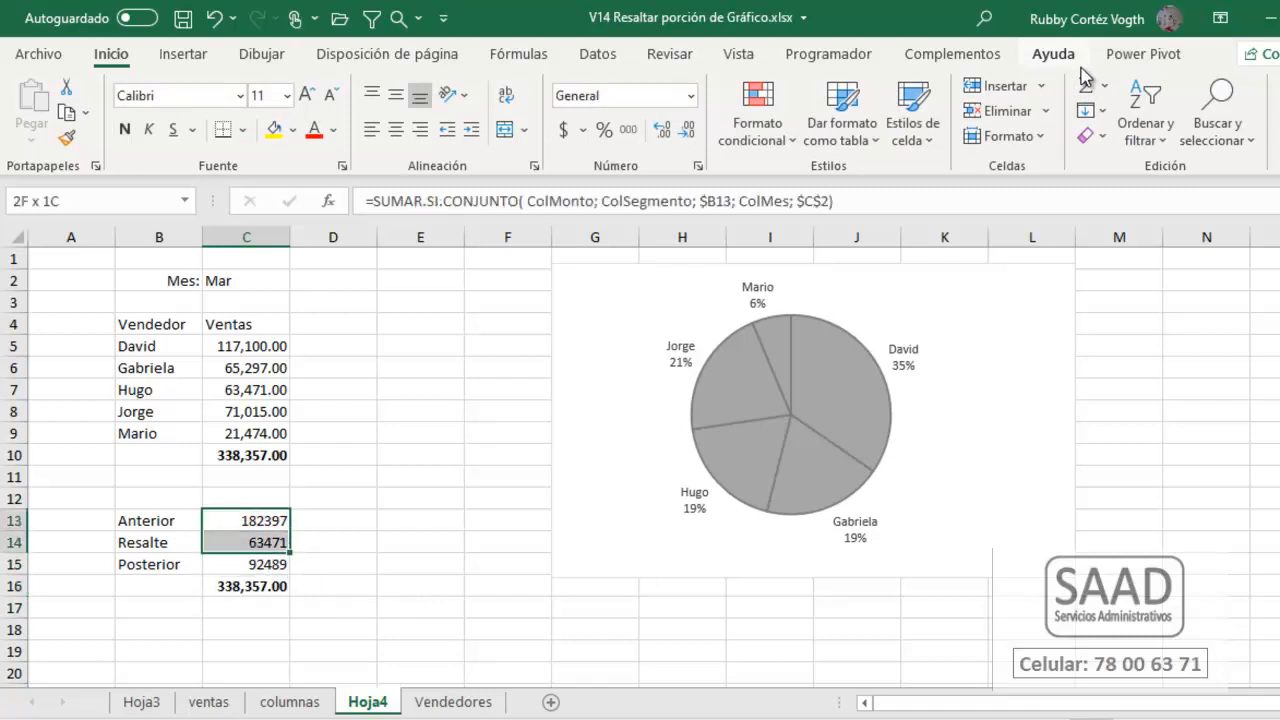
key(ctrl+shift+1)
key(Up)
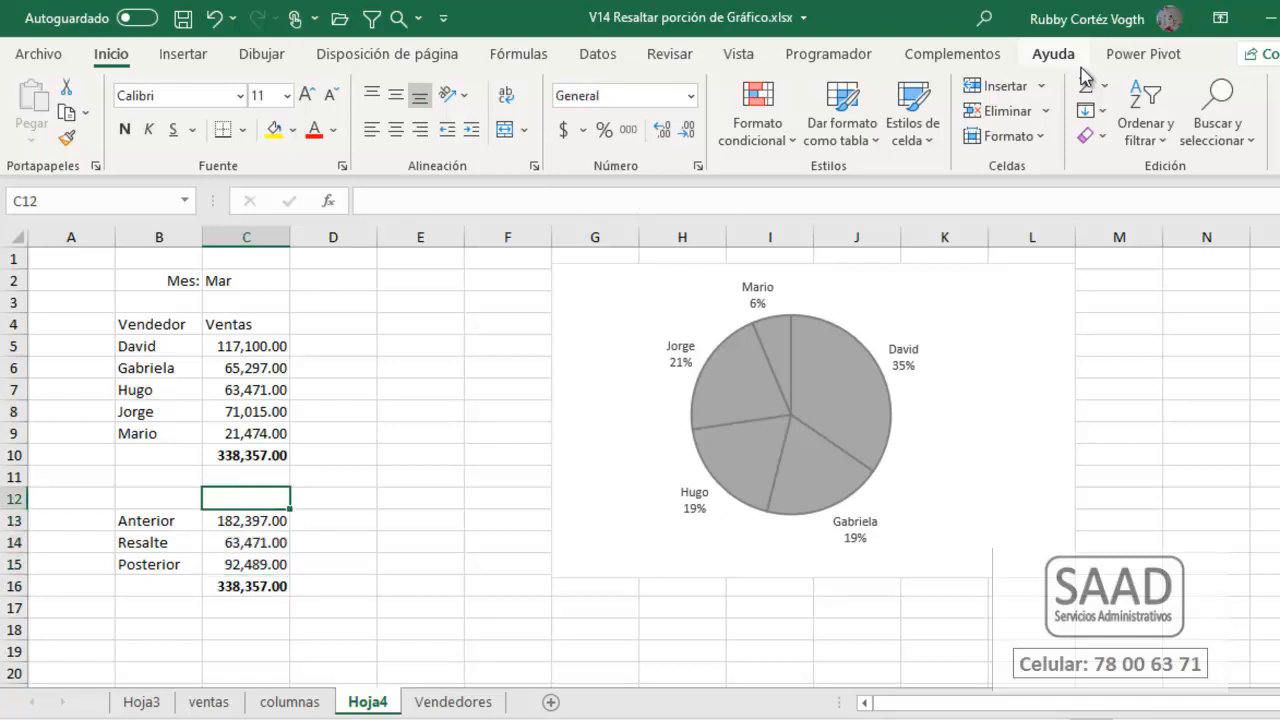
Step: Add a second series to the pie chart, with its name from B12 and its values from C13:C15
click(609, 319)
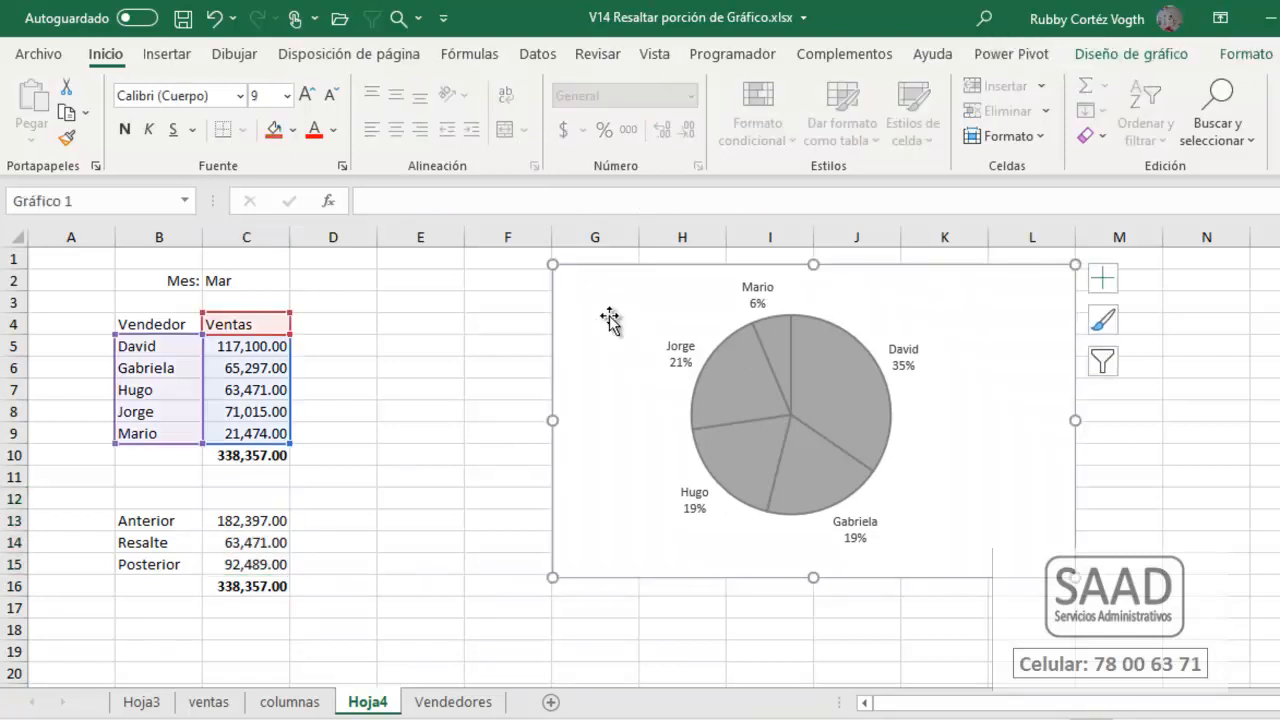
click(1131, 56)
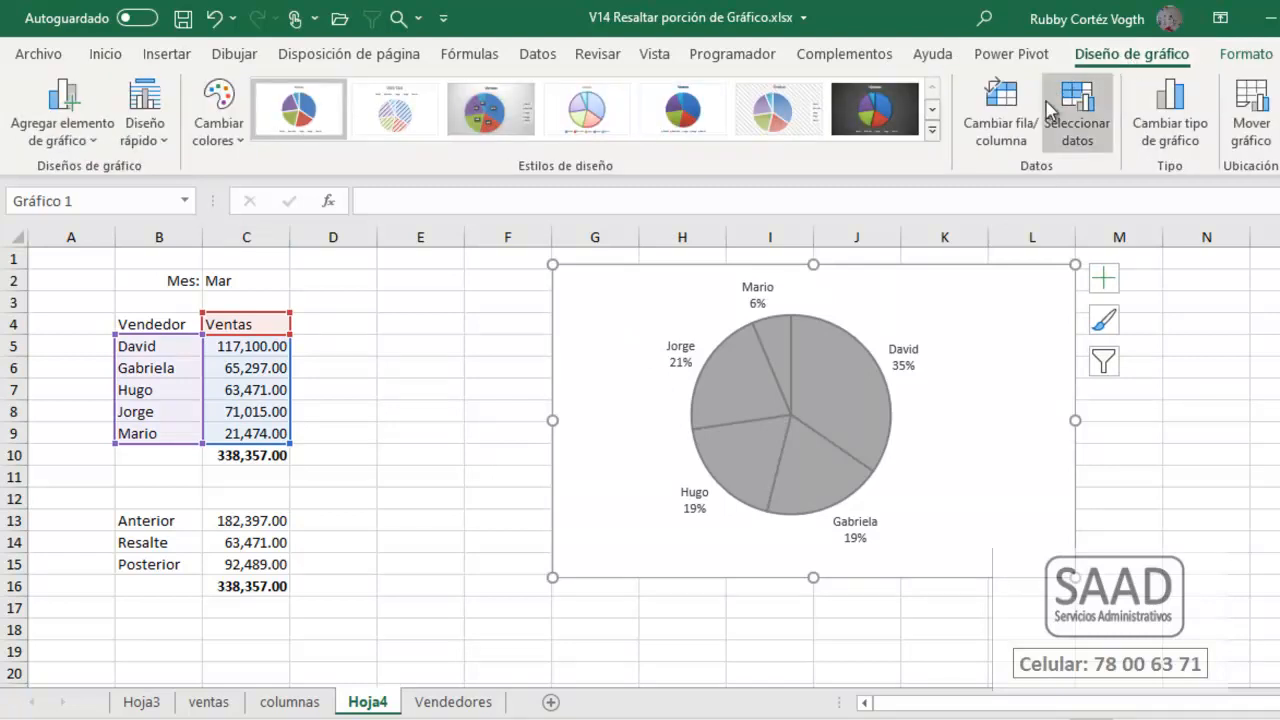
click(1086, 118)
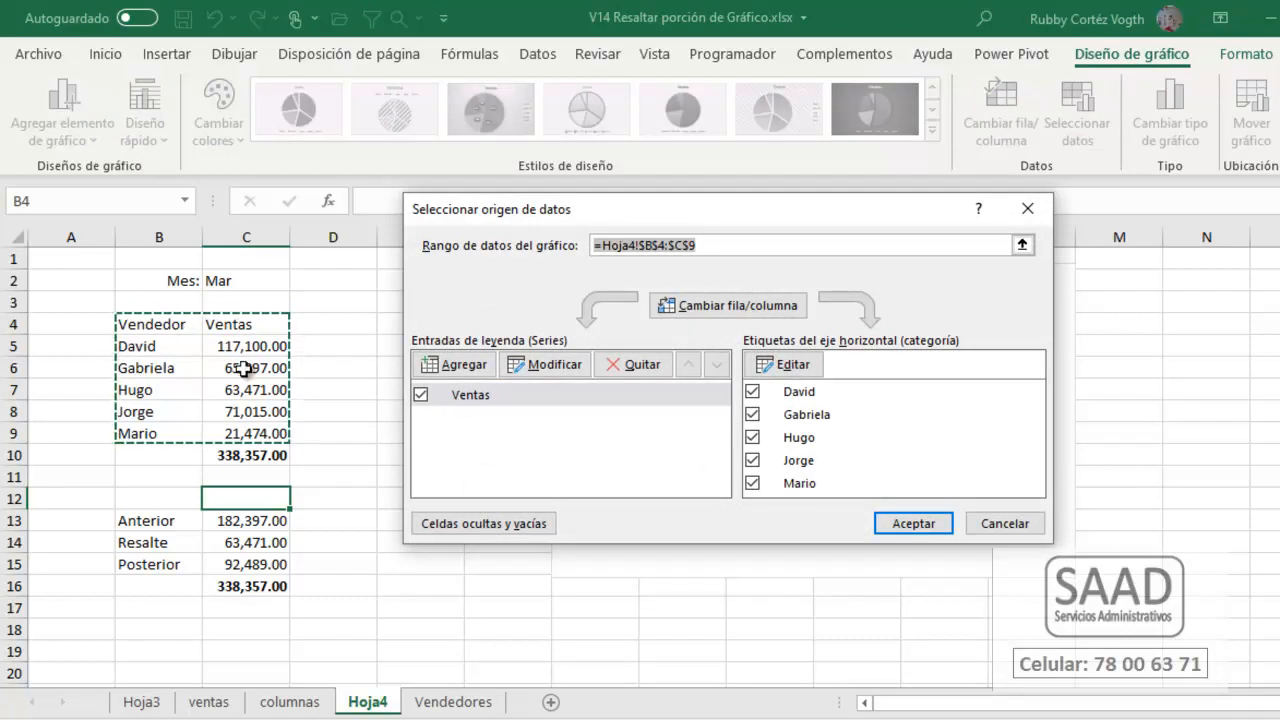
click(455, 364)
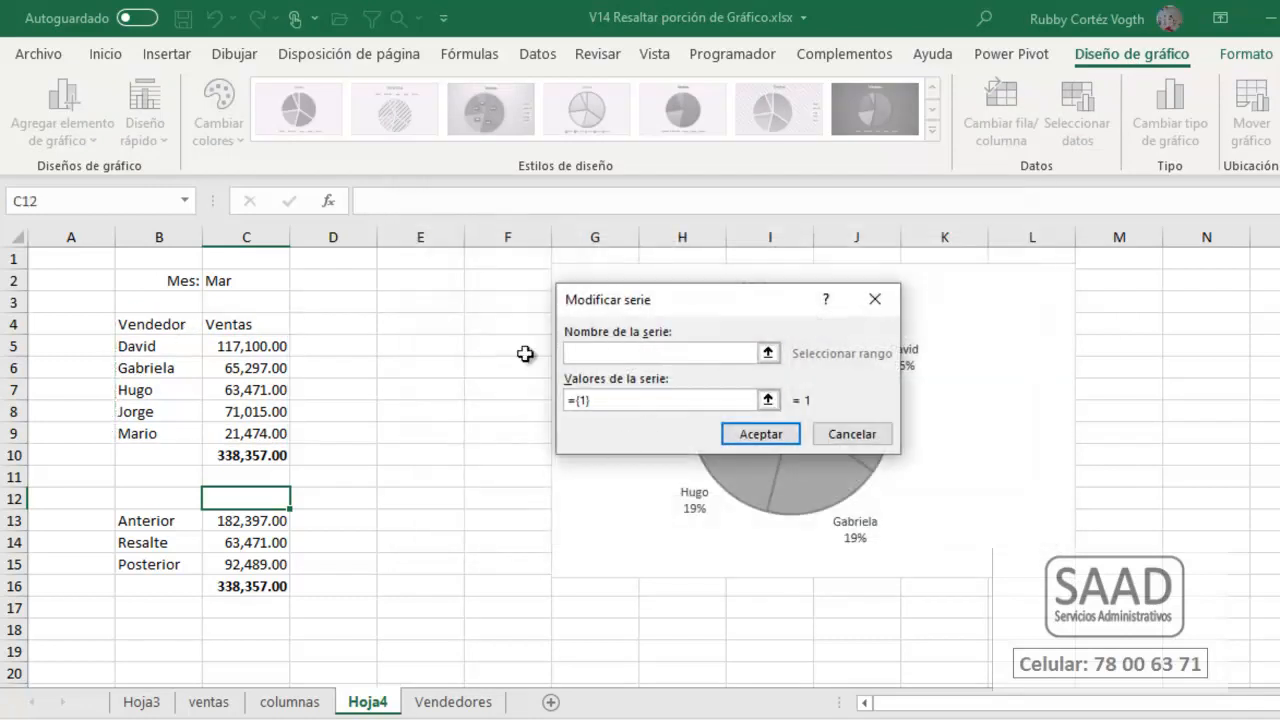
click(161, 507)
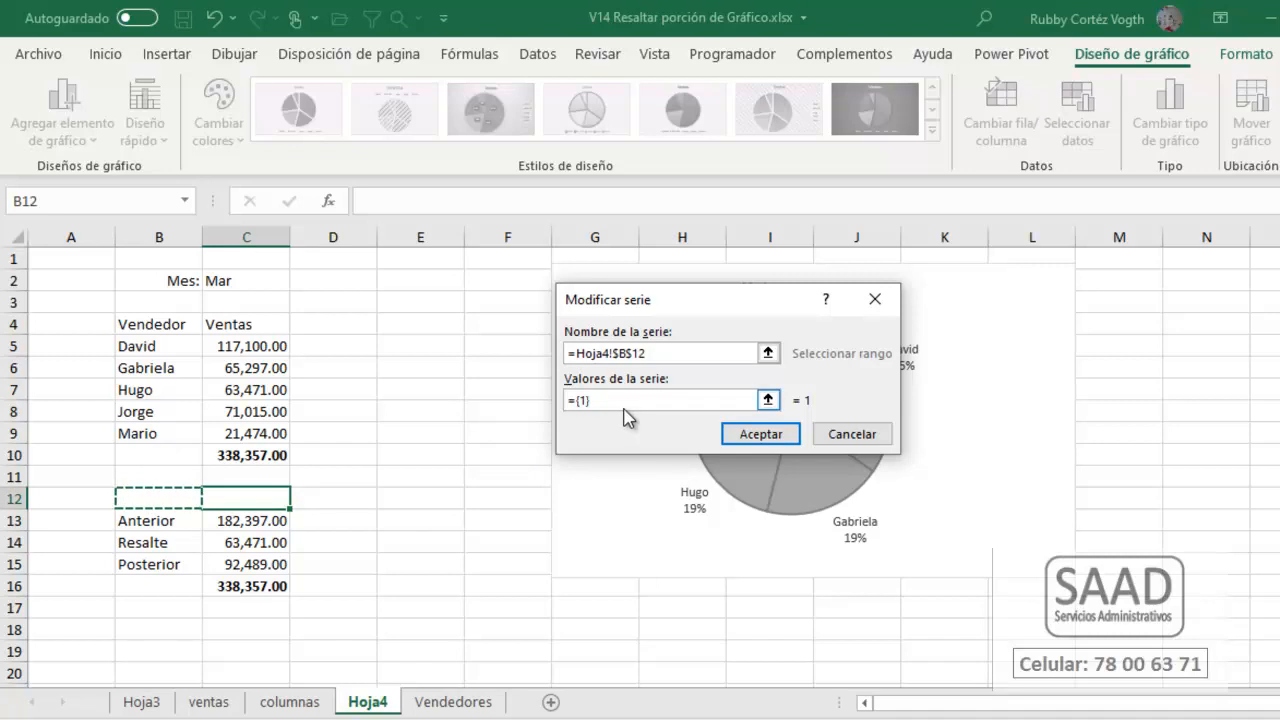
key(Tab)
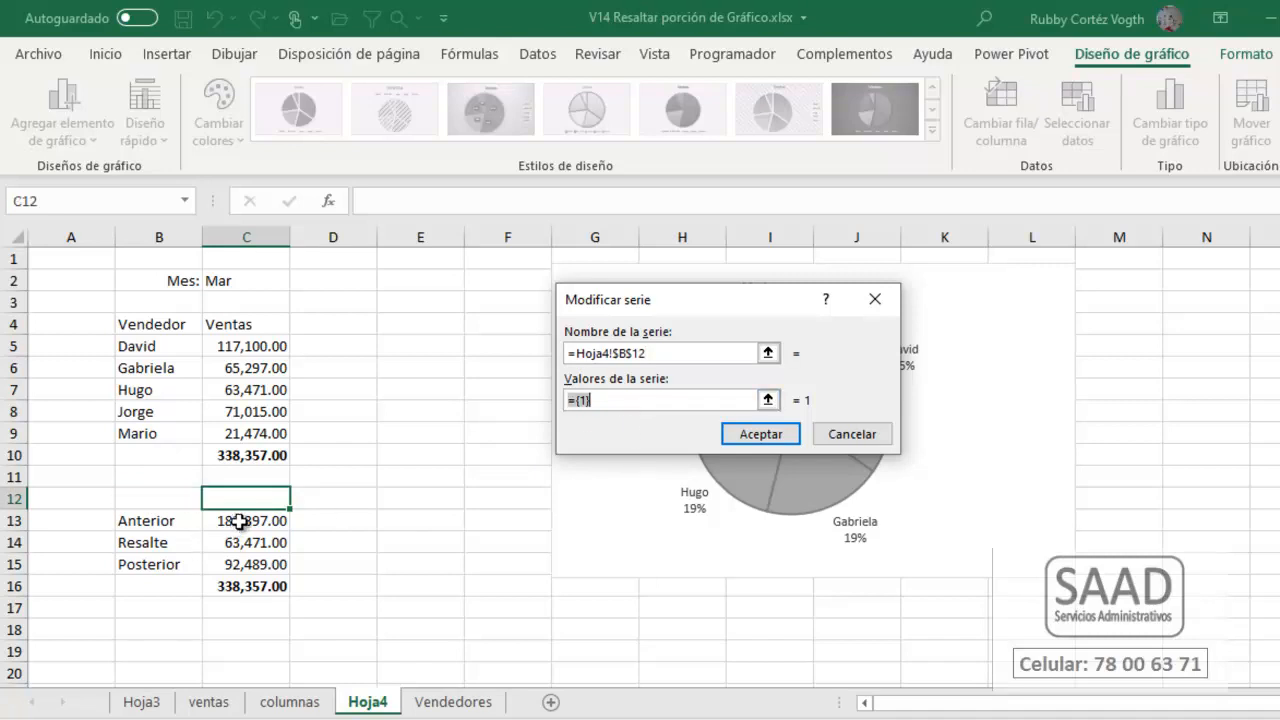
drag(240, 521, 242, 566)
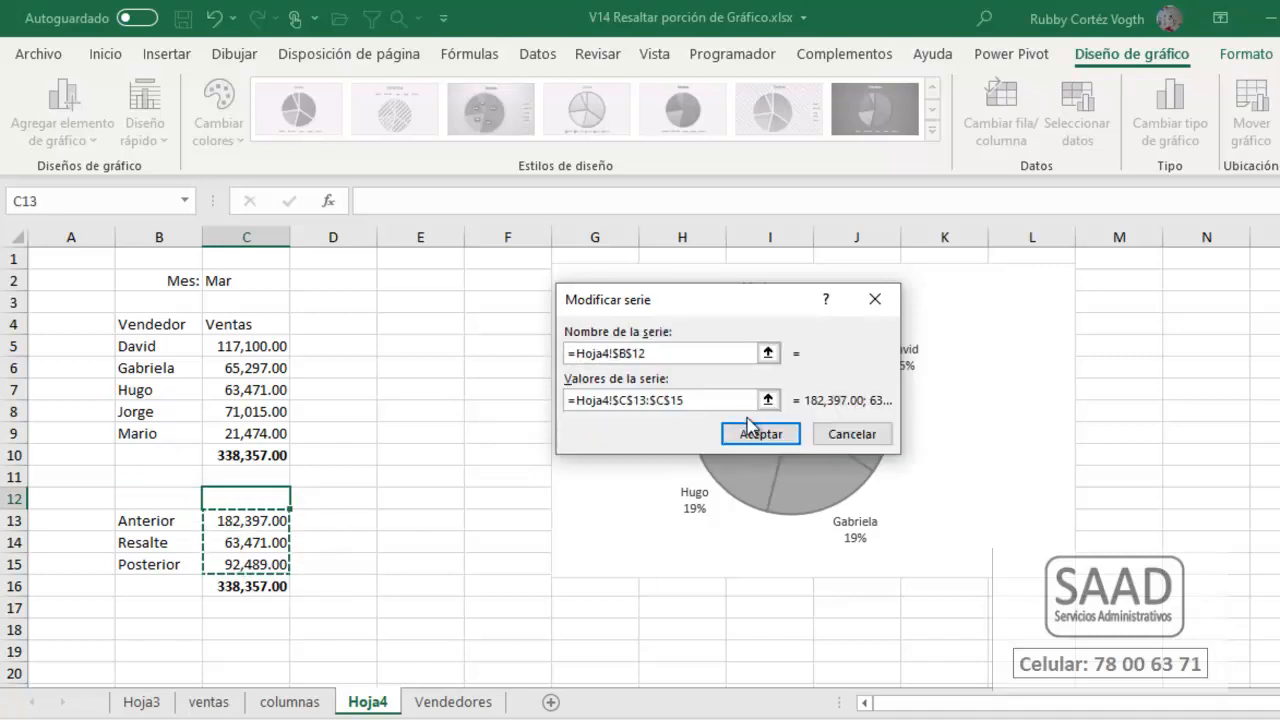
click(758, 434)
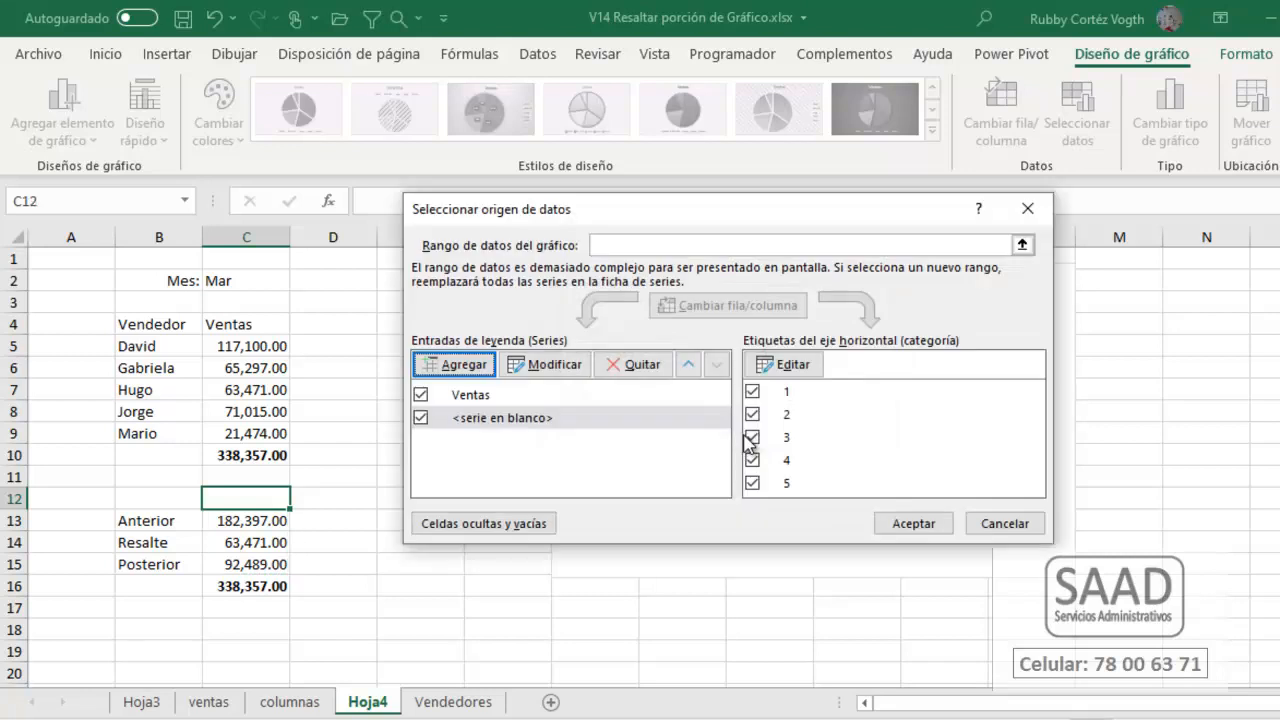
click(918, 528)
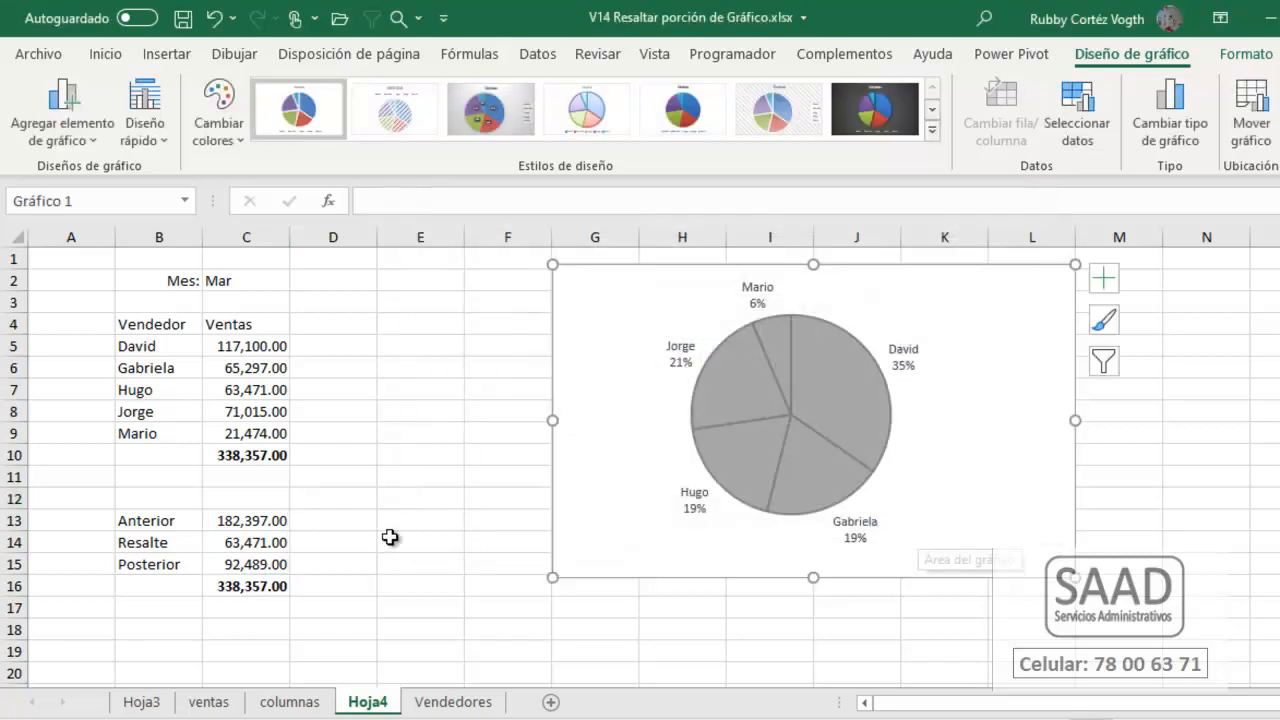
Step: Enter the heading Resalte in B12 above the segment table to name the new chart series
click(158, 502)
text(Resalte)
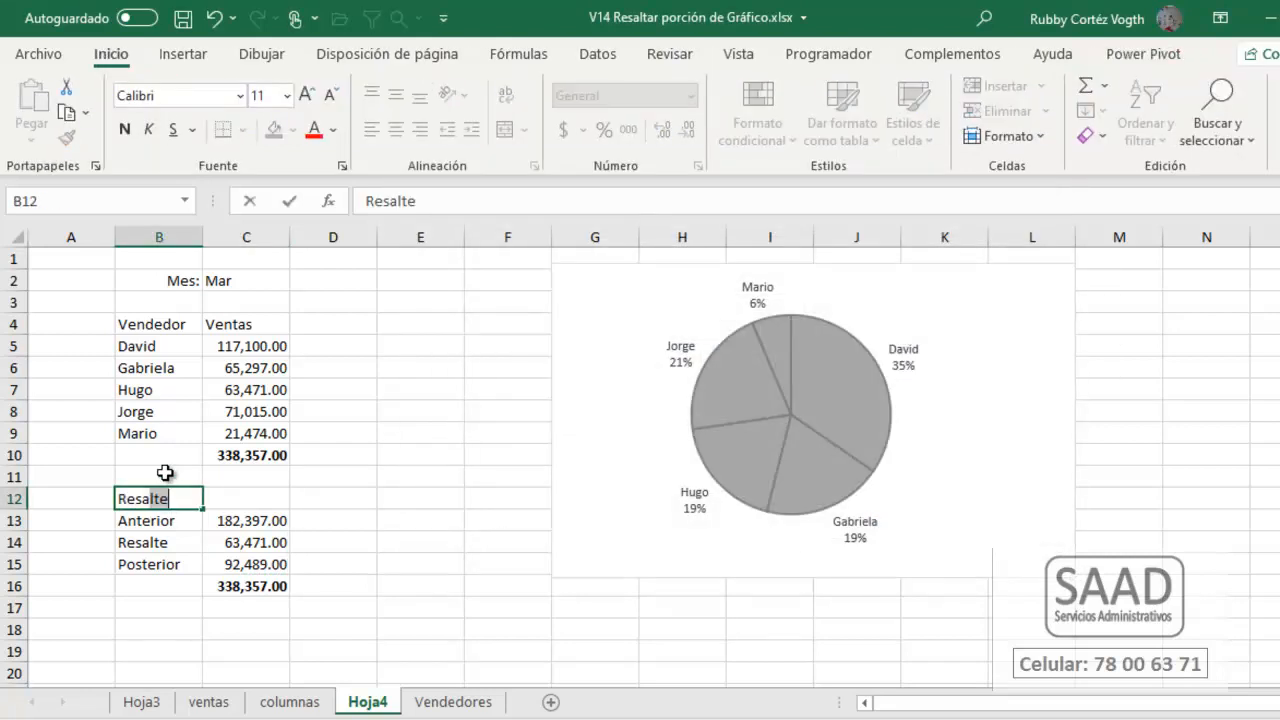
key(Return)
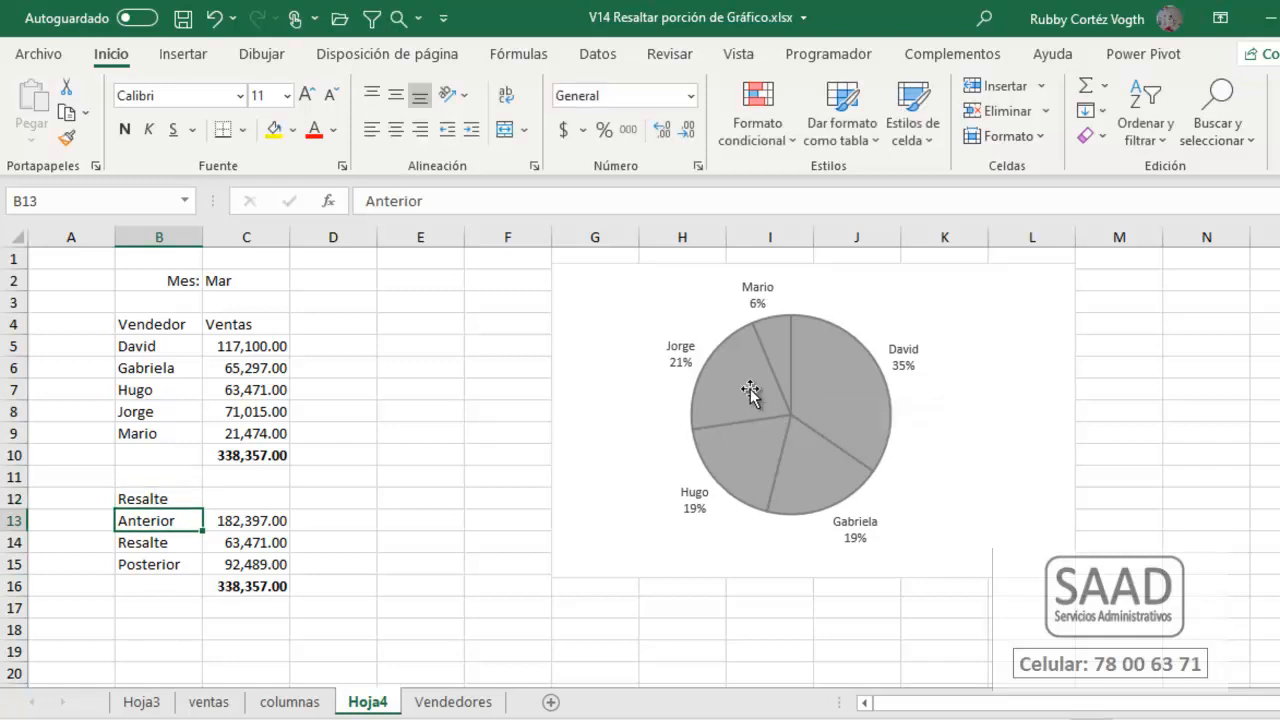
drag(254, 530, 251, 563)
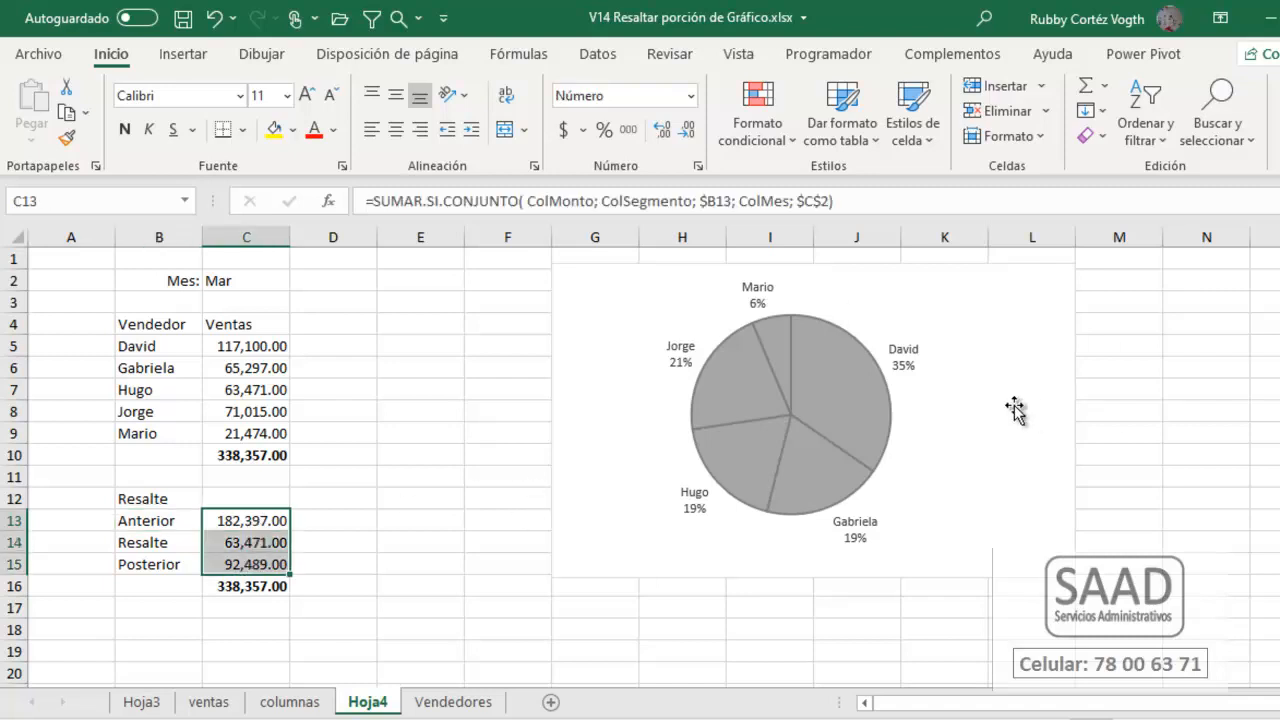
Step: Move the Resalte series above Ventas in the pie chart's data source and review the series order
click(995, 318)
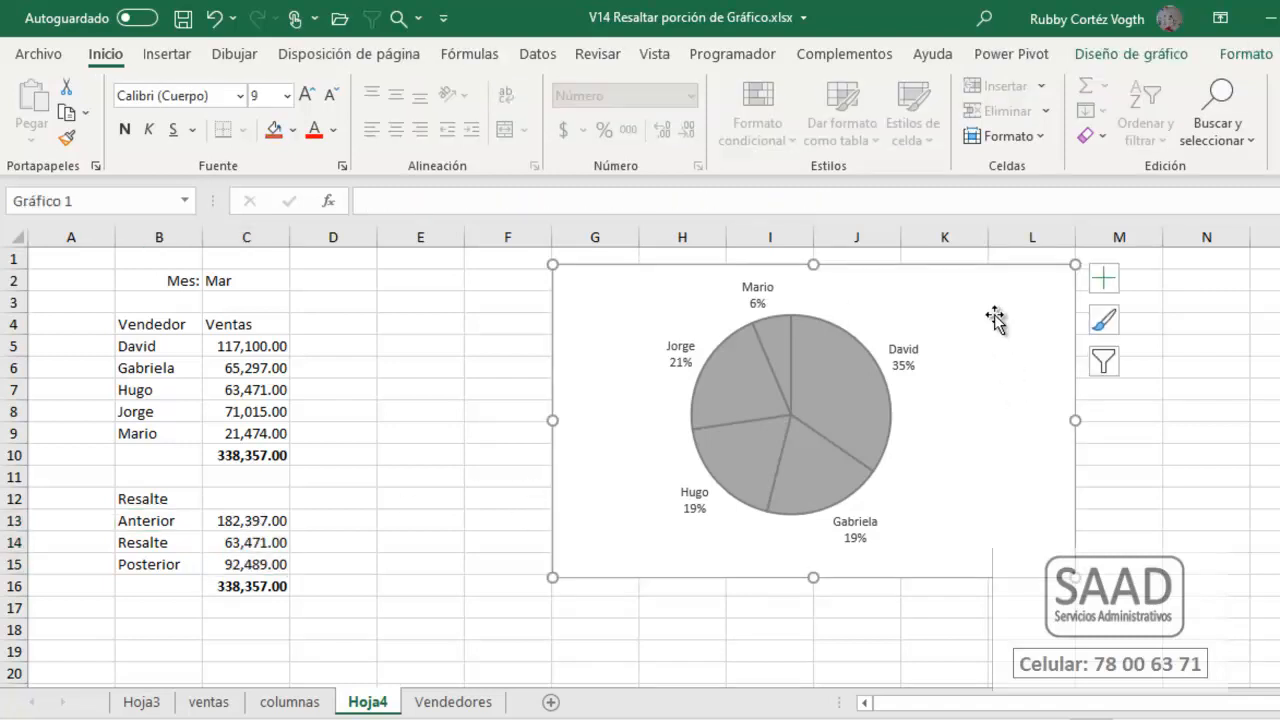
click(1106, 56)
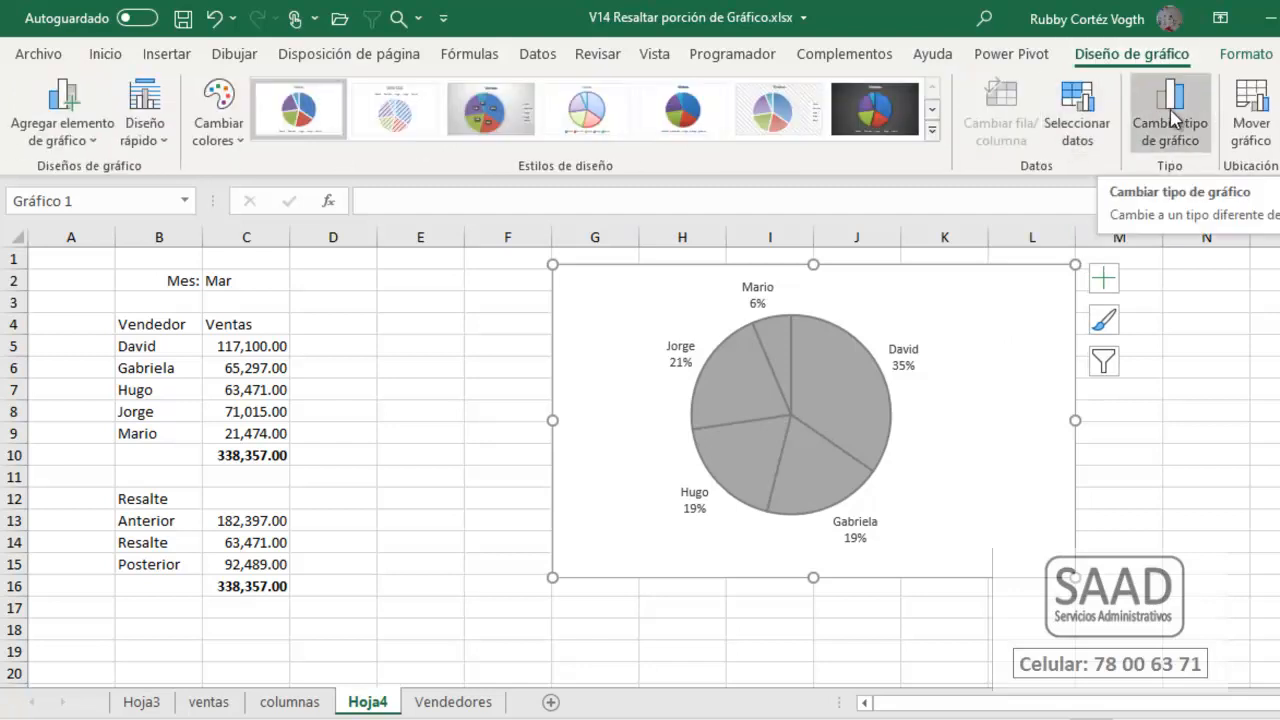
click(1086, 124)
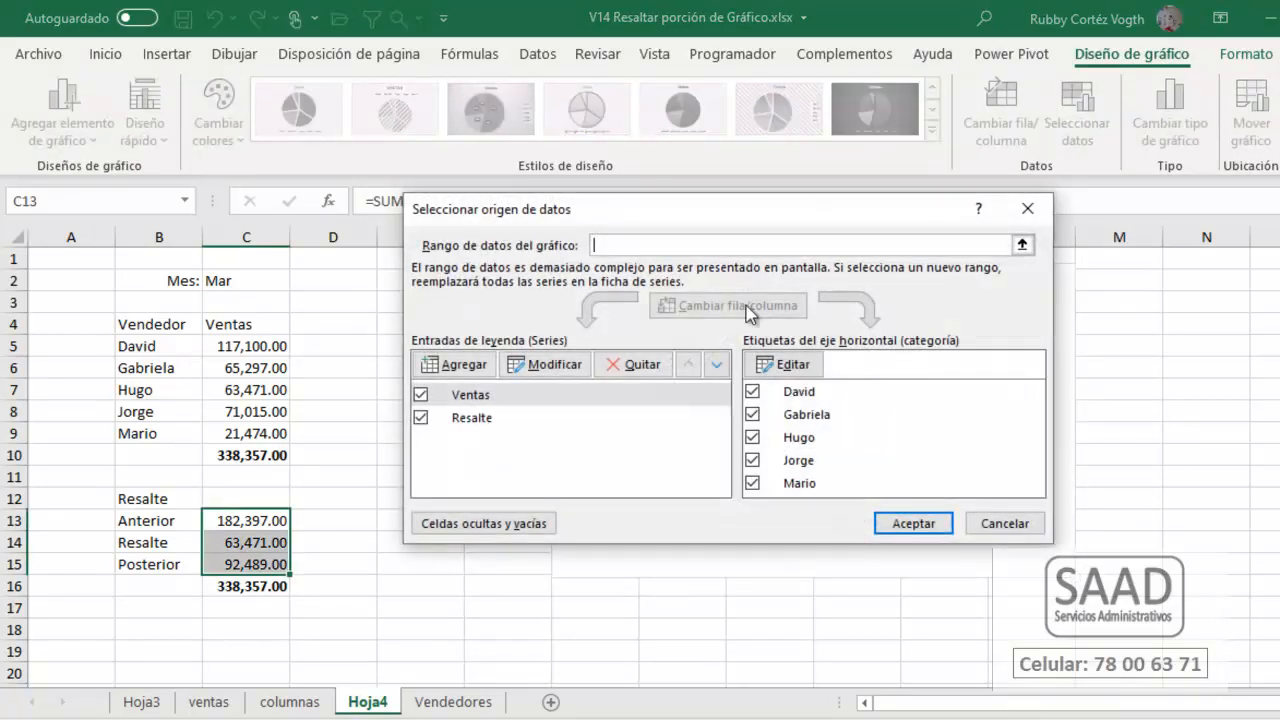
click(498, 418)
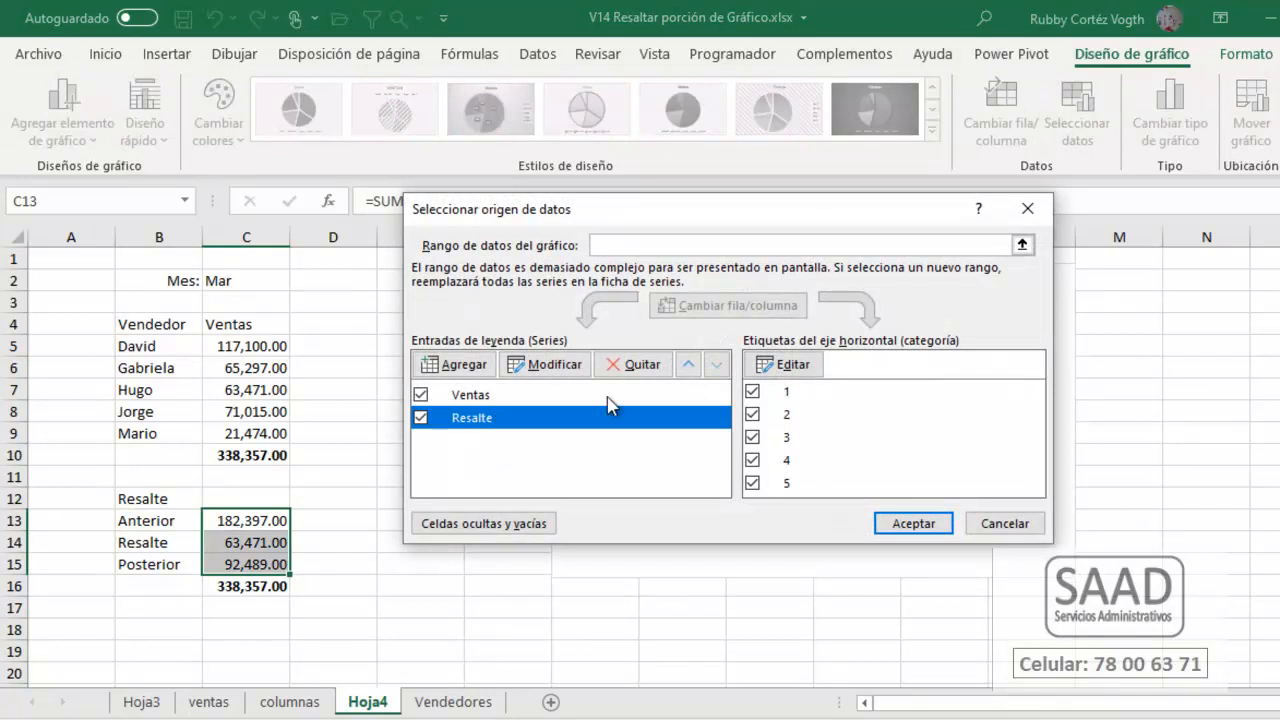
click(688, 365)
click(920, 525)
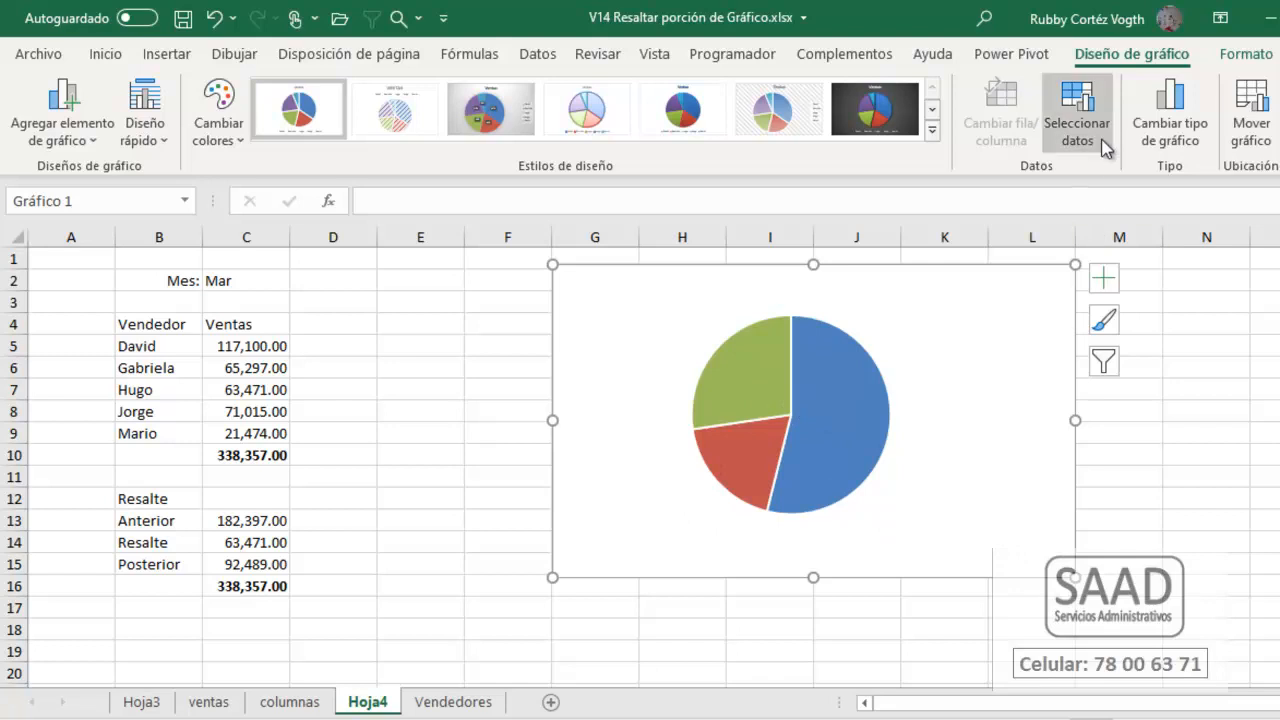
click(1078, 108)
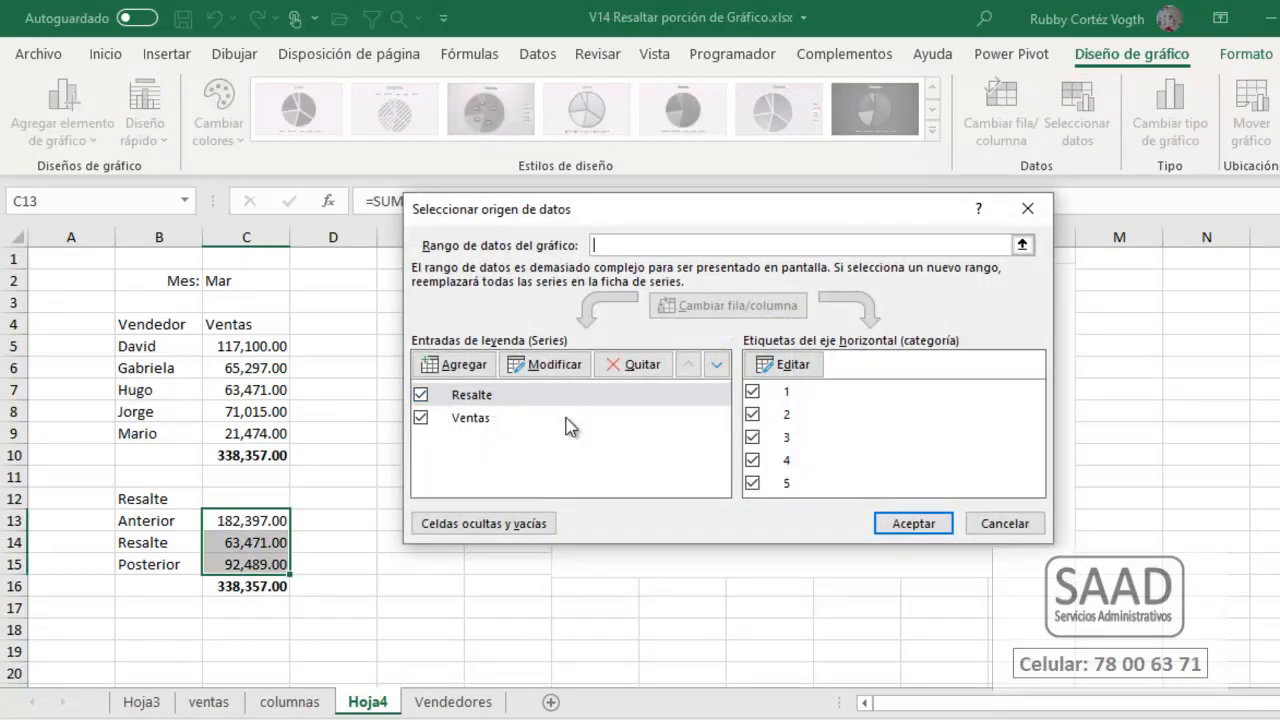
click(910, 525)
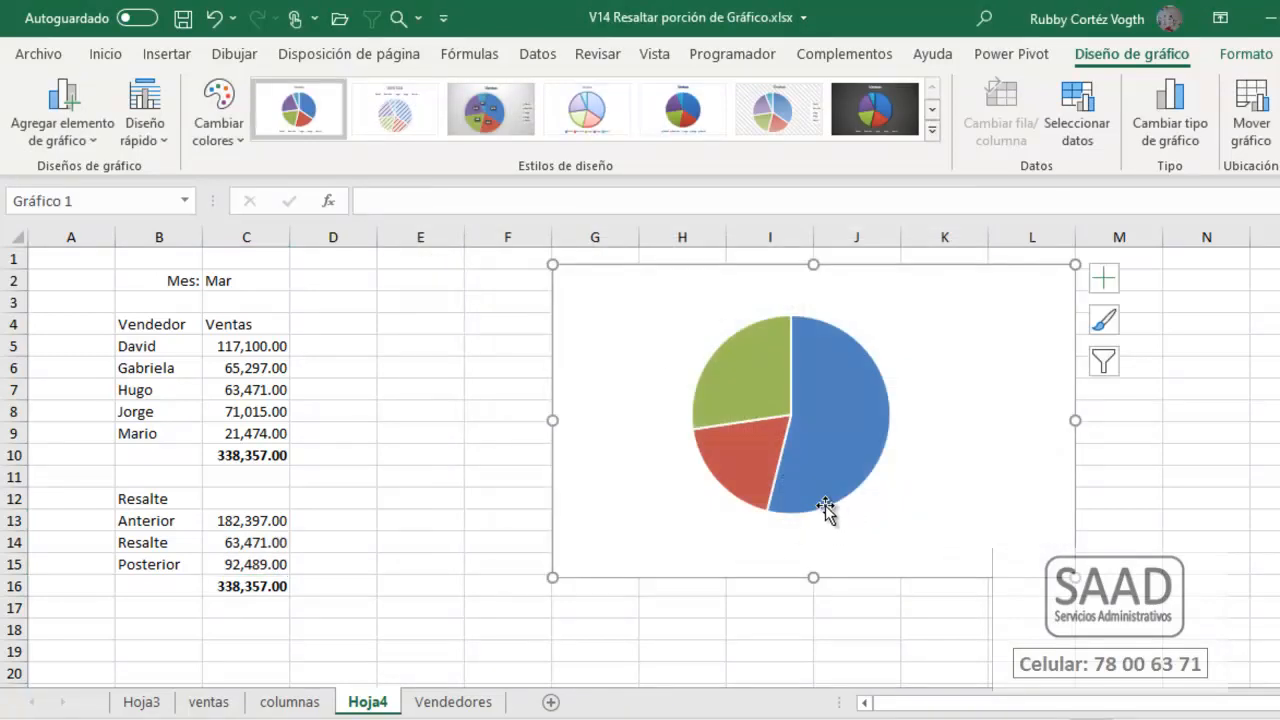
Step: Format the green Posterior sector of the Resalte series with no fill and no border line
click(836, 392)
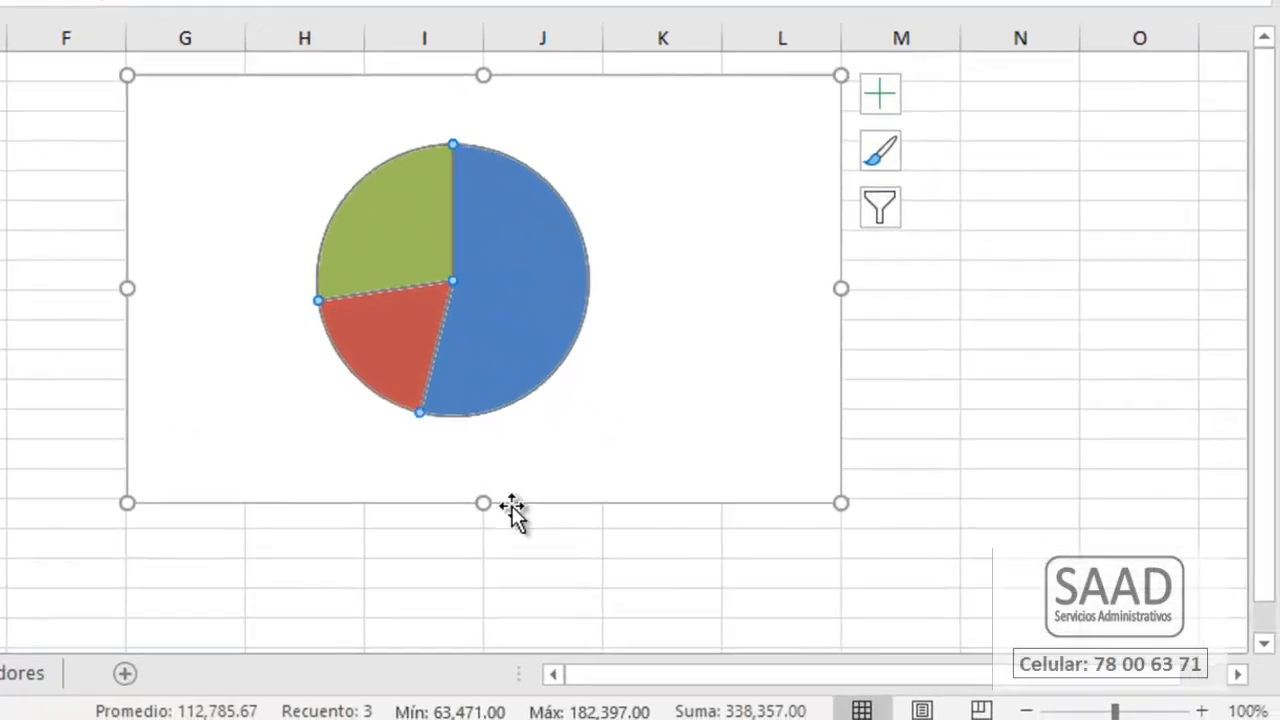
right_click(534, 281)
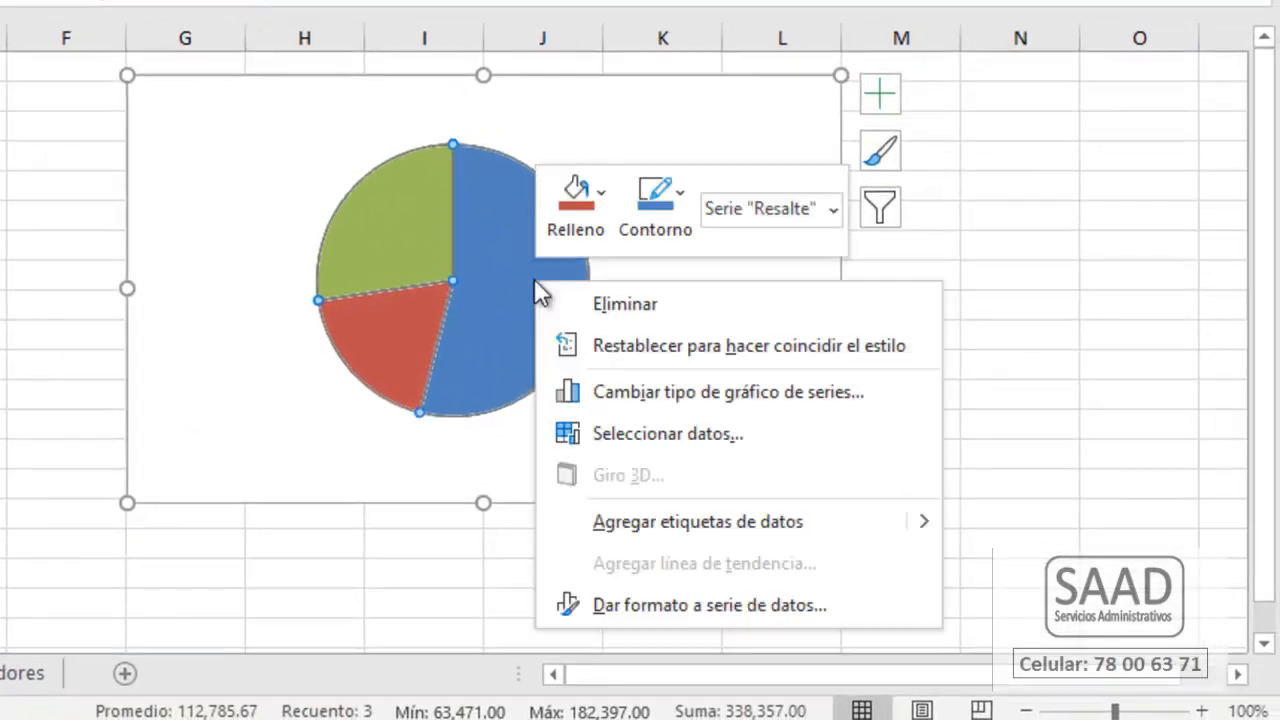
click(725, 612)
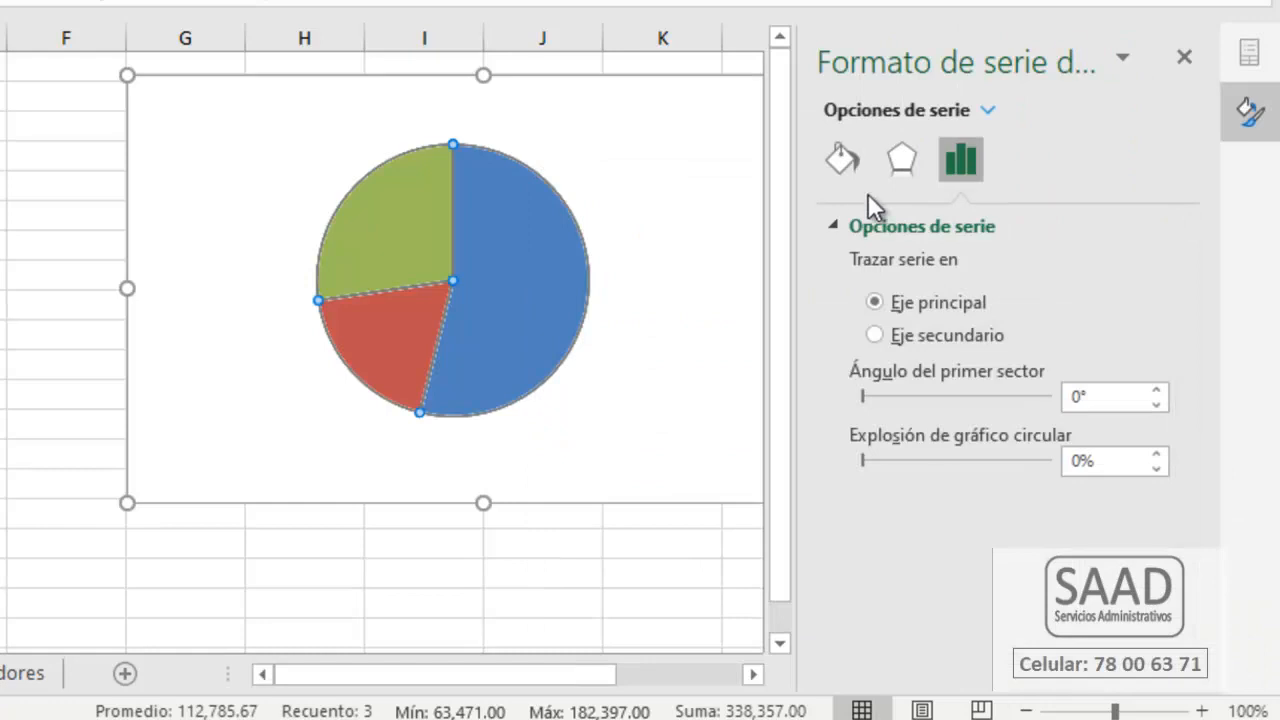
click(845, 160)
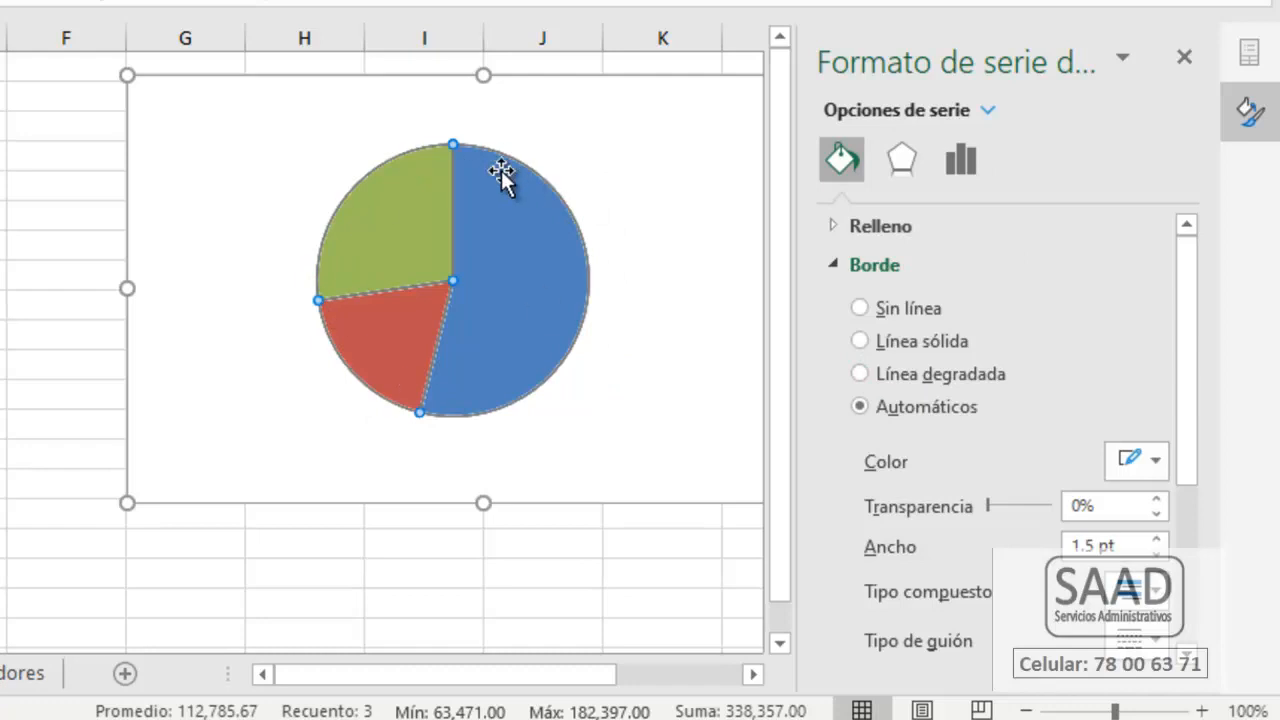
click(407, 228)
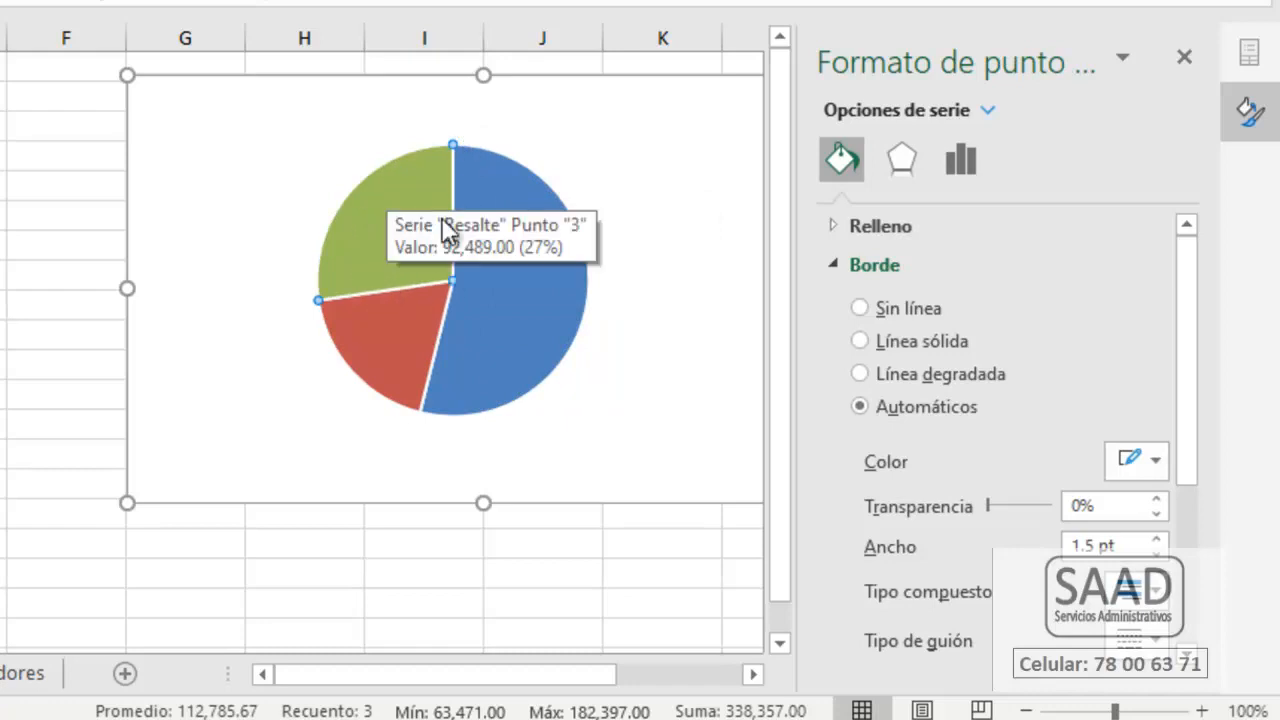
click(863, 226)
click(908, 273)
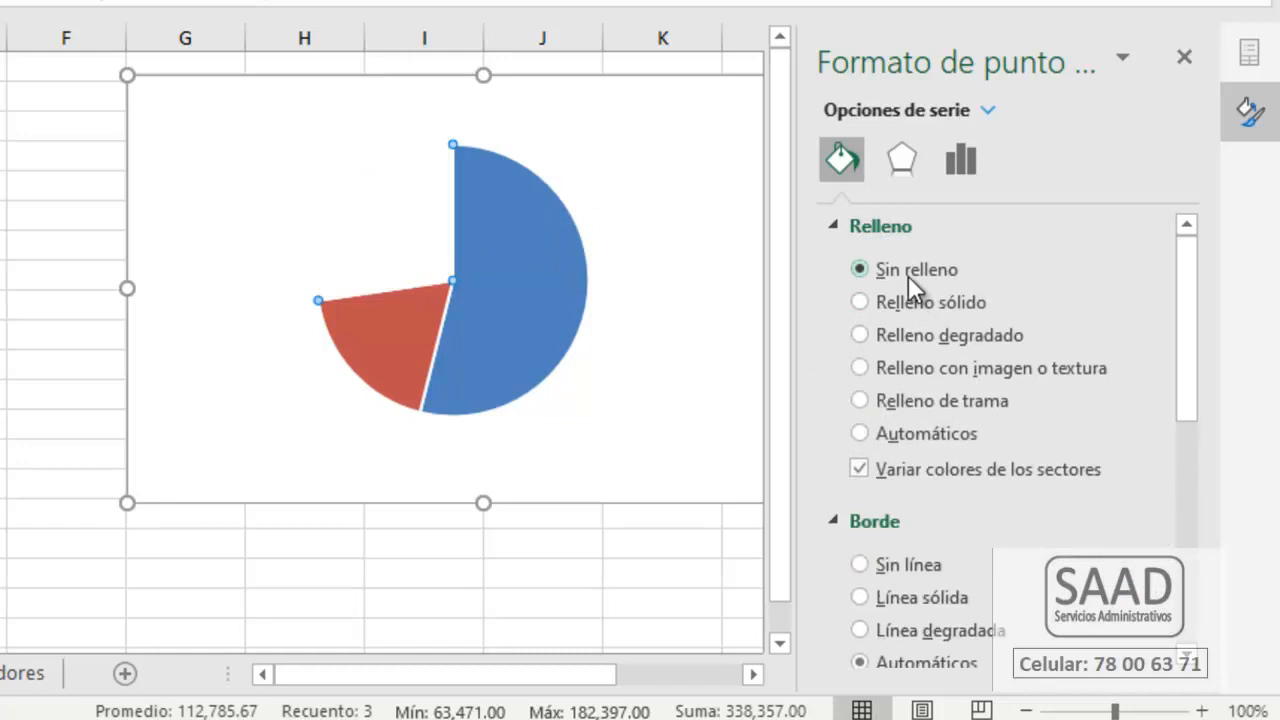
click(893, 566)
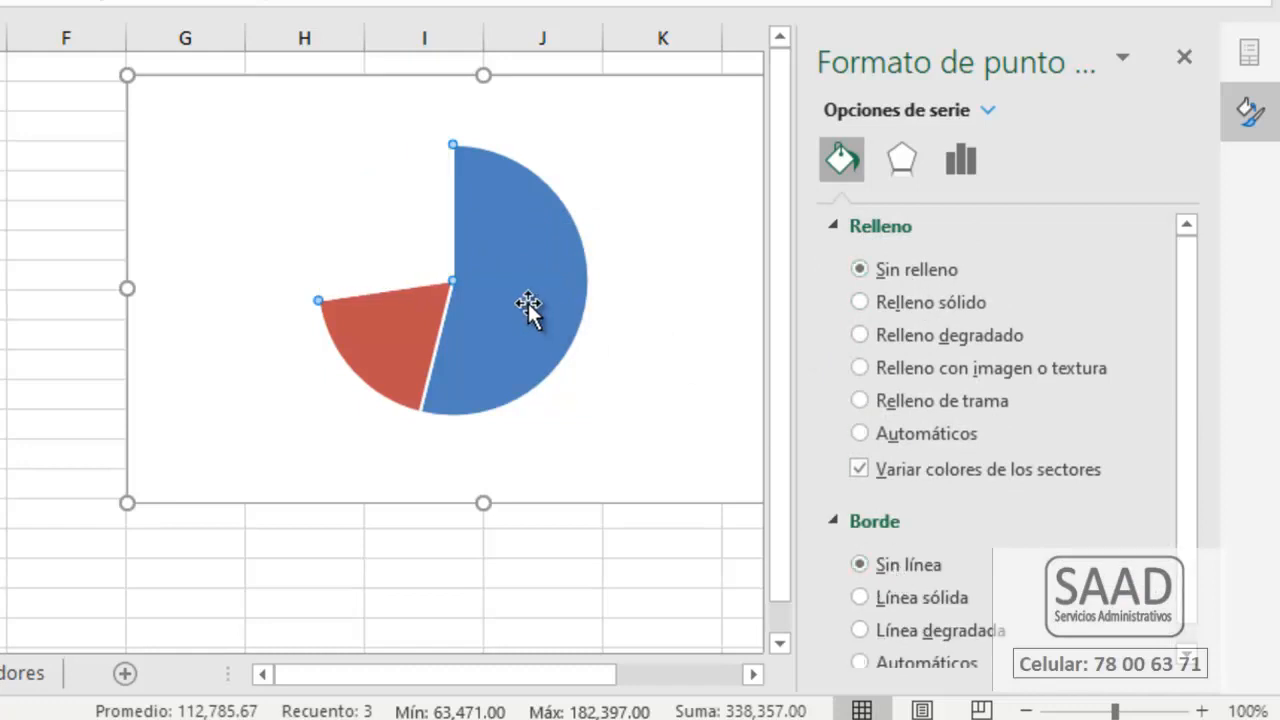
Step: Format the blue Anterior sector of the Resalte series with no fill and no border line
mouse_move(528, 308)
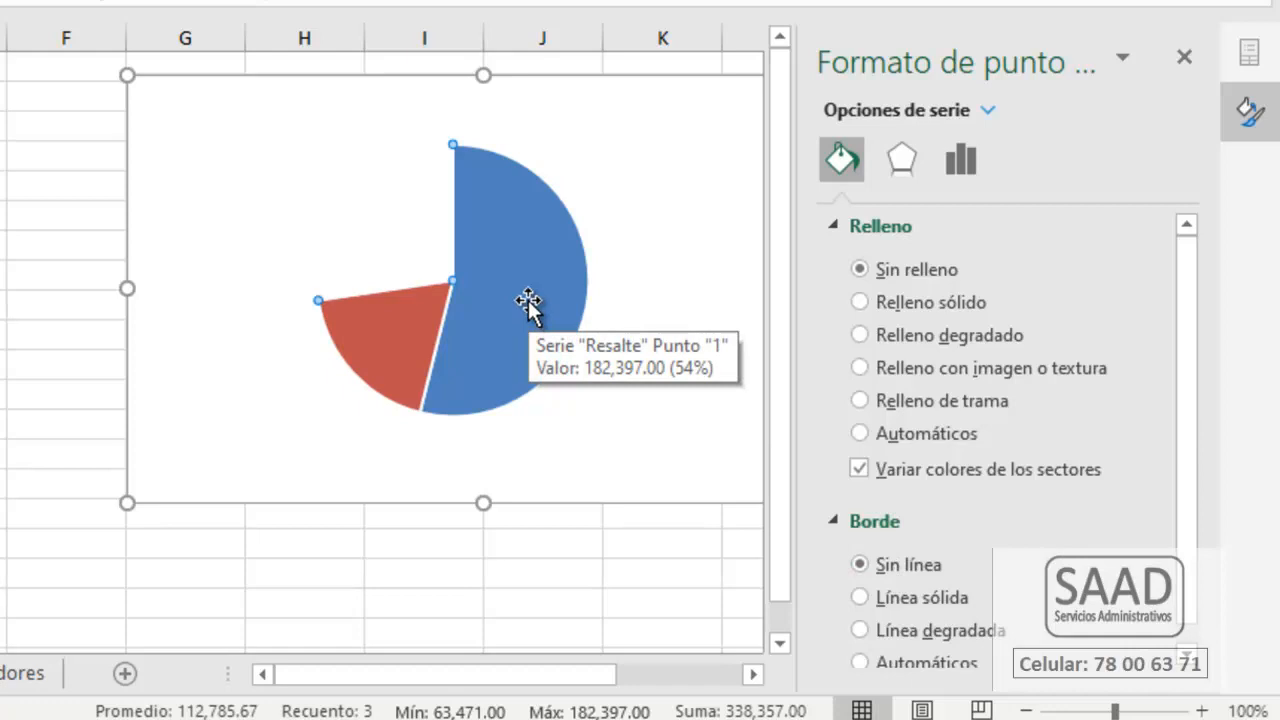
click(535, 320)
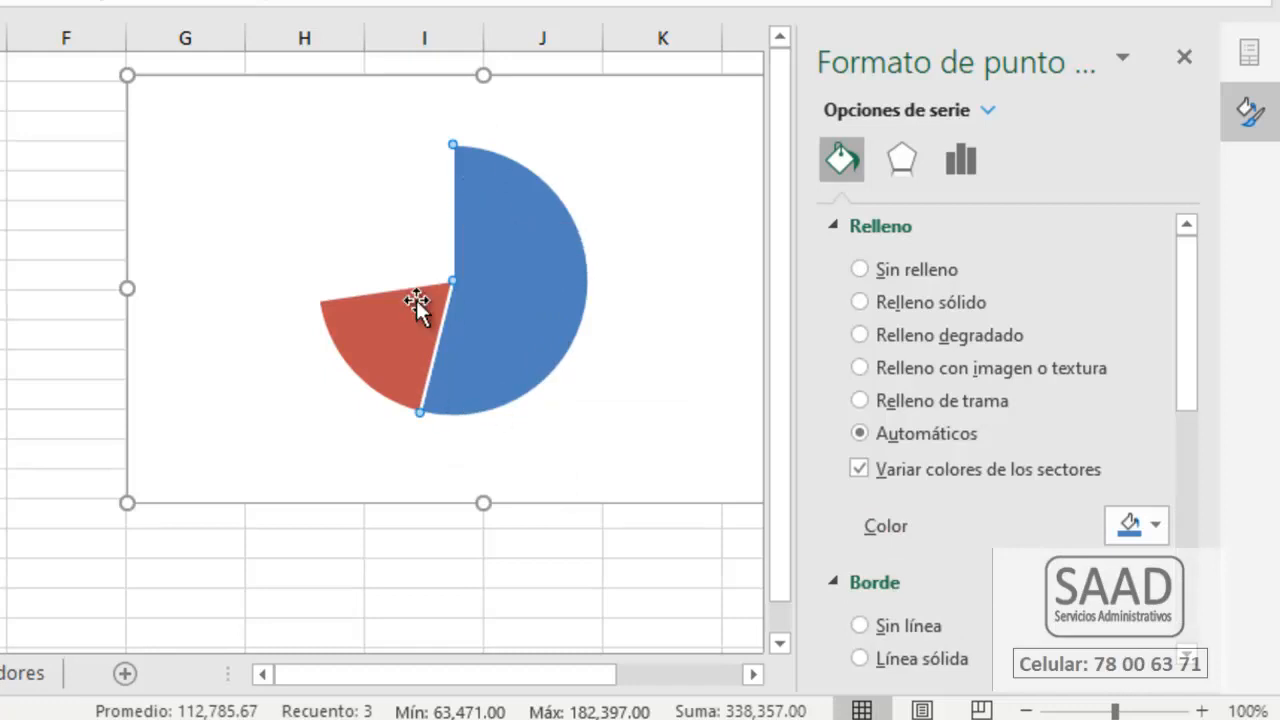
mouse_move(444, 226)
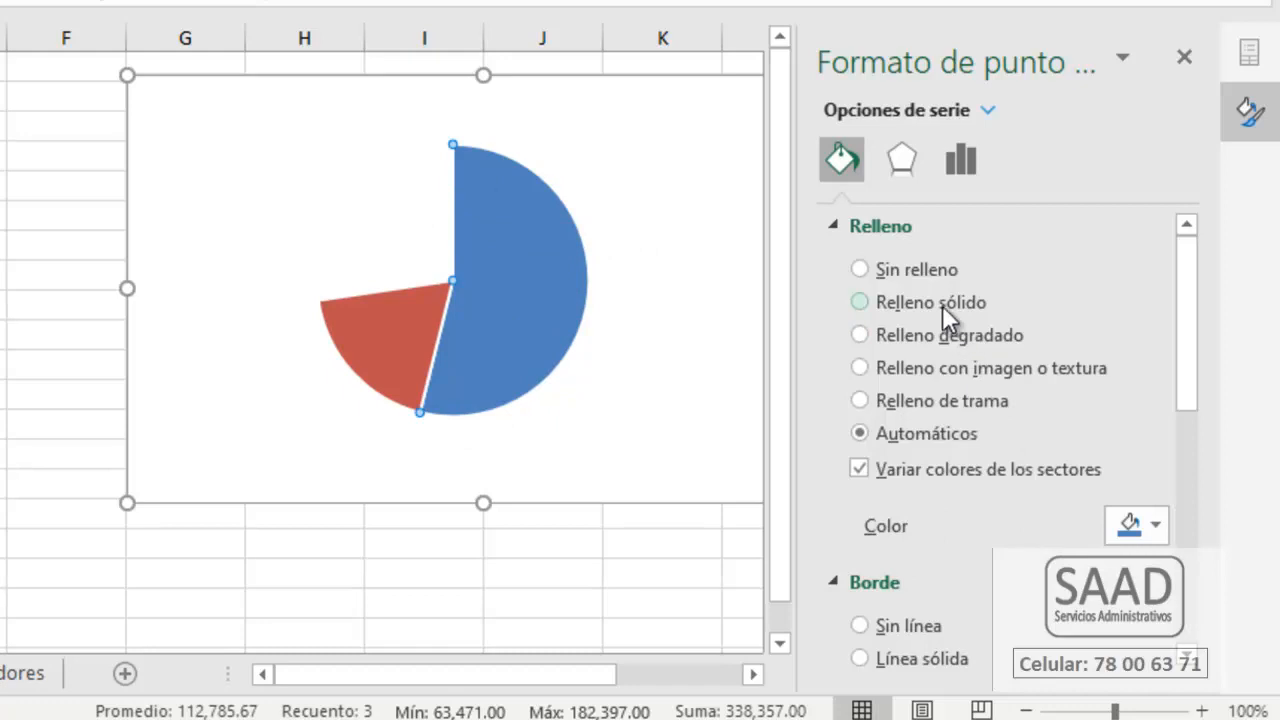
click(938, 264)
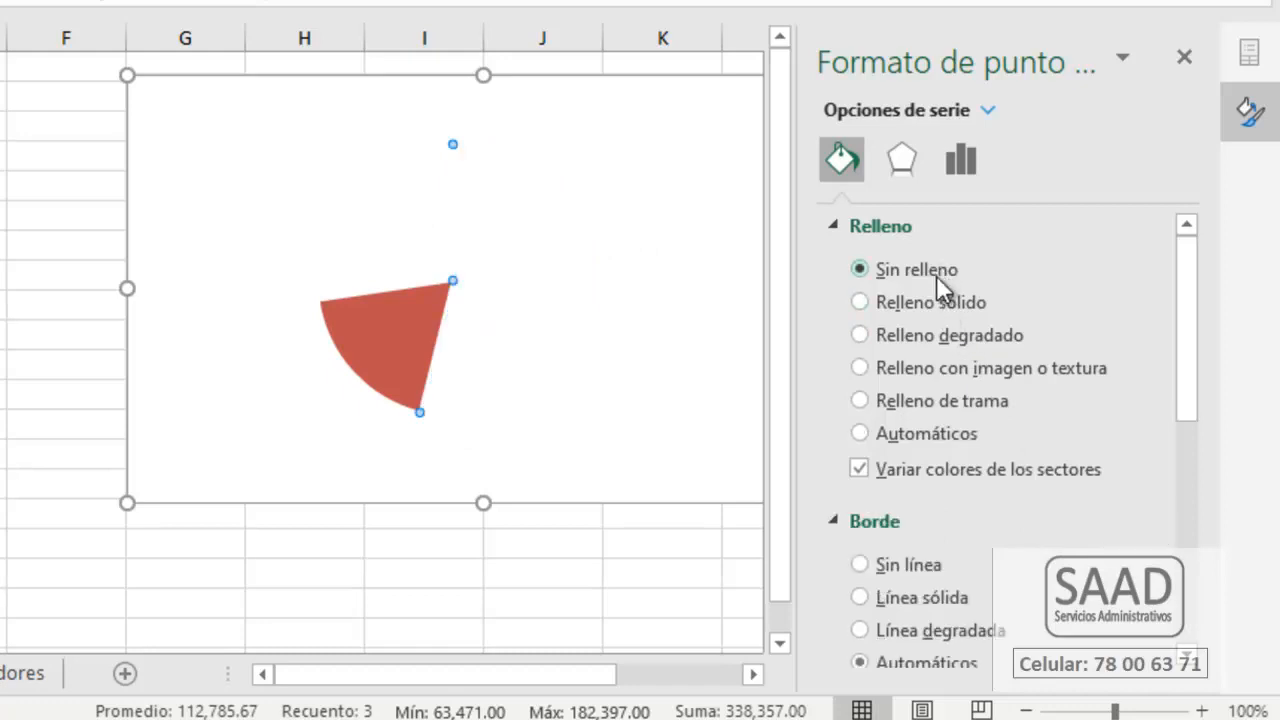
click(899, 563)
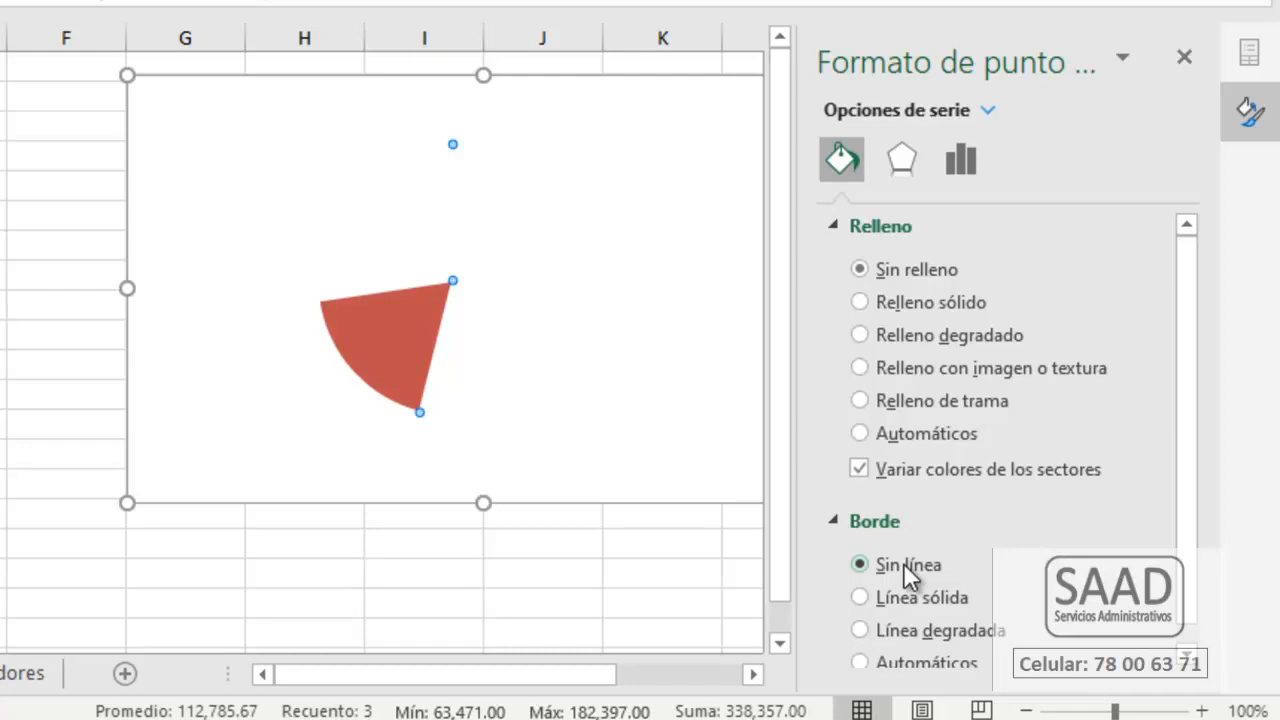
Step: Give the red Resalte sector a solid fill in the recently used dark green
click(400, 330)
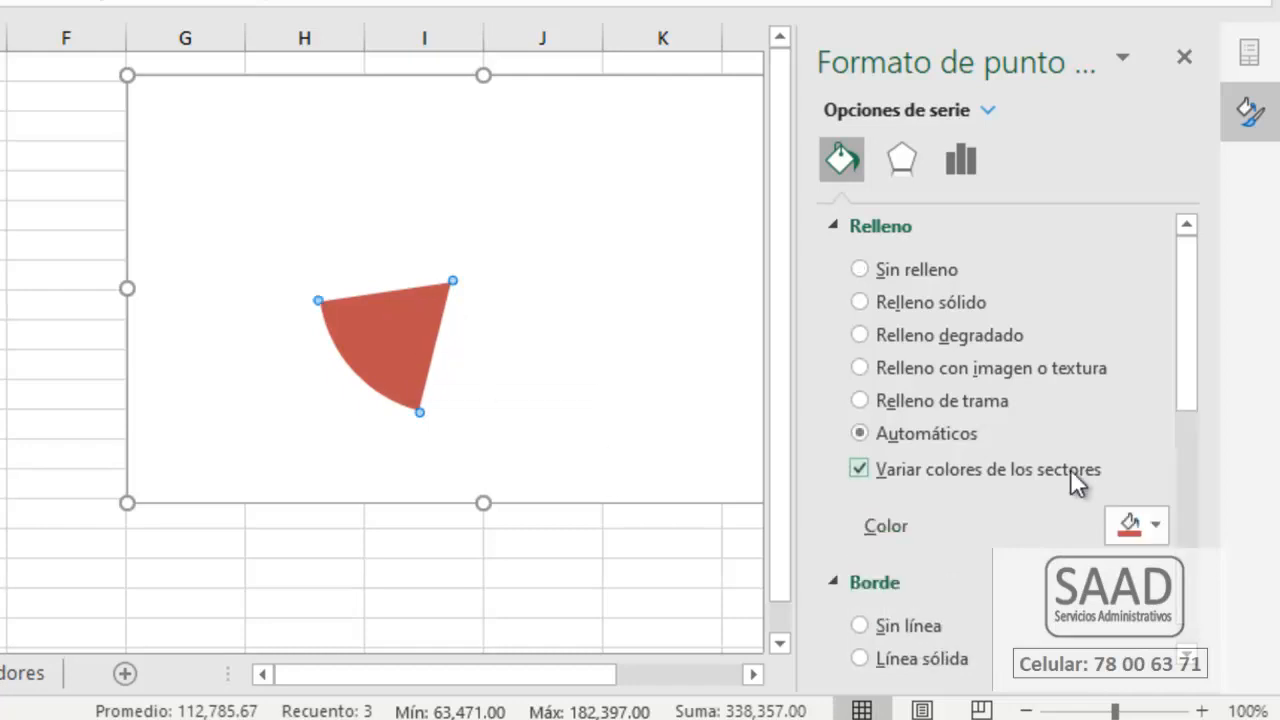
click(971, 311)
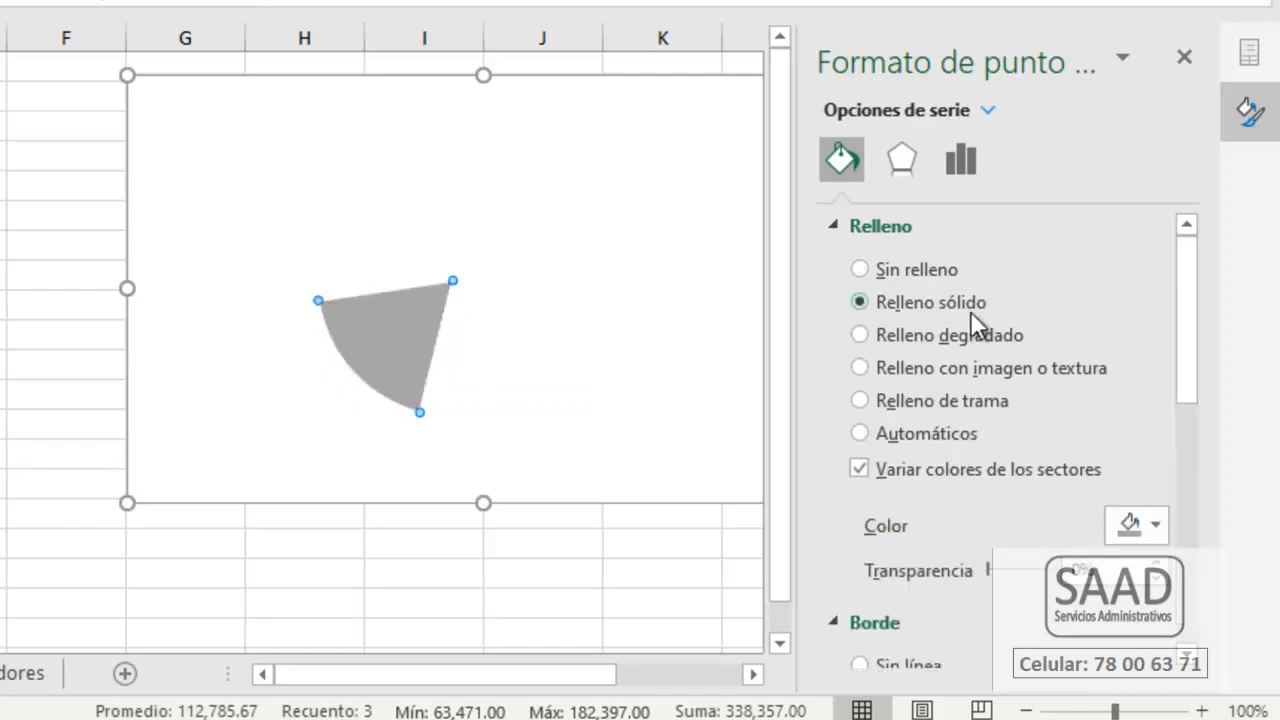
click(1157, 526)
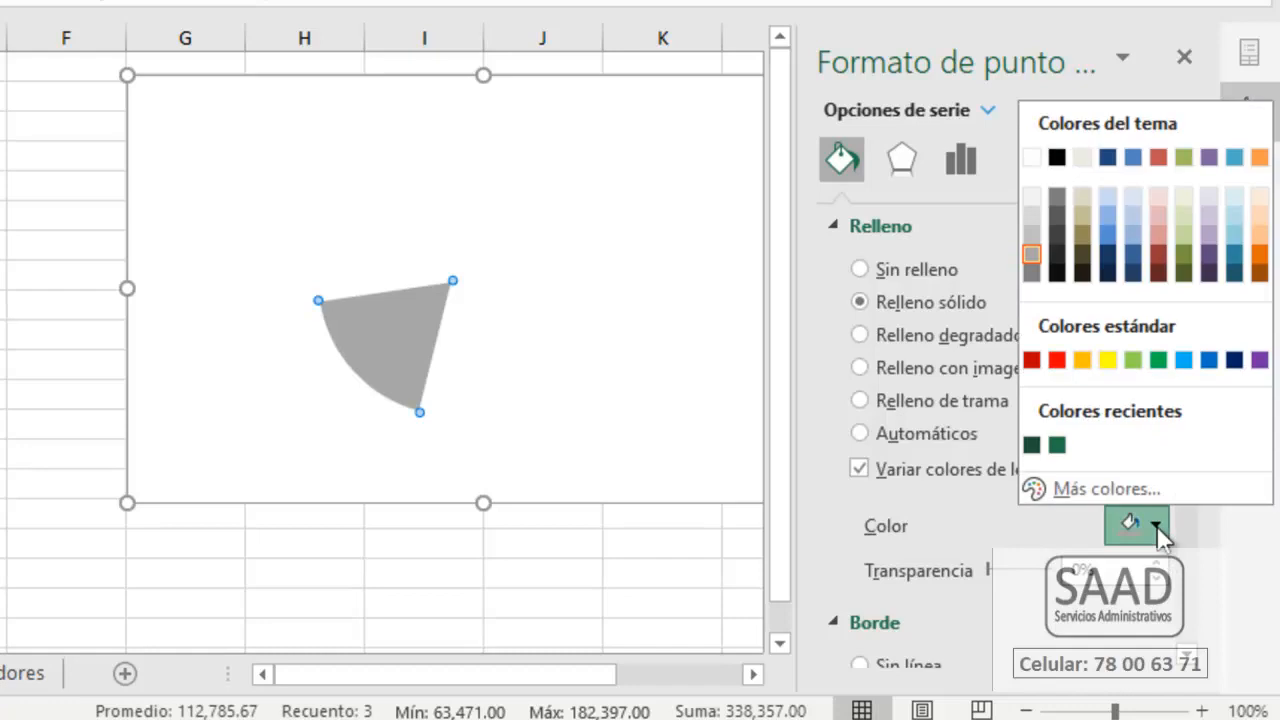
click(1032, 446)
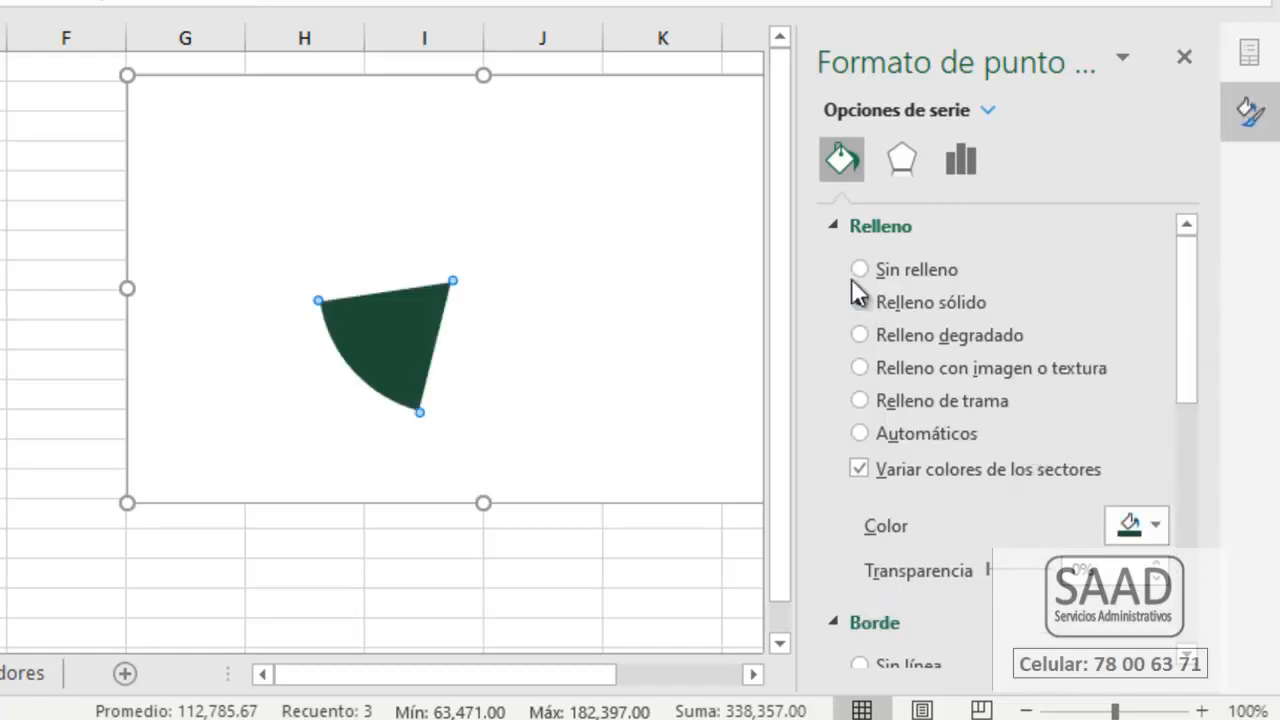
Step: Give the dark green Resalte sector a solid border line and close its formatting options
click(831, 228)
click(859, 341)
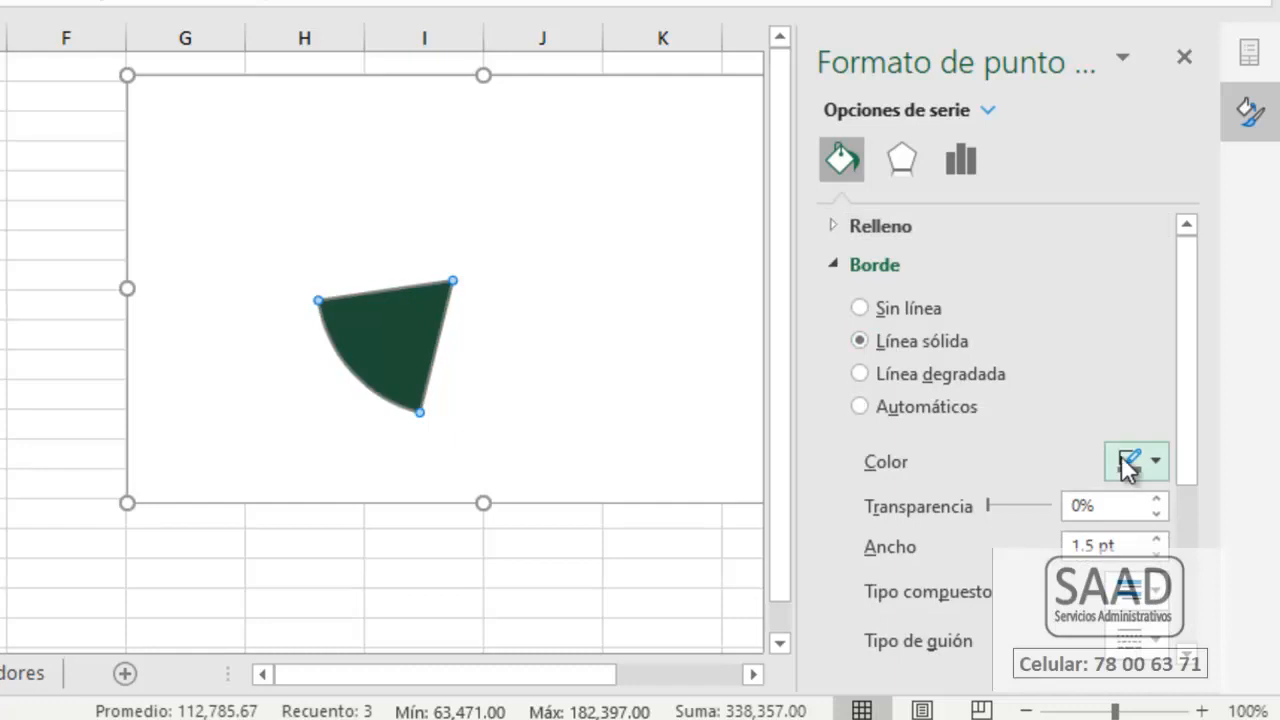
click(1155, 463)
click(1031, 381)
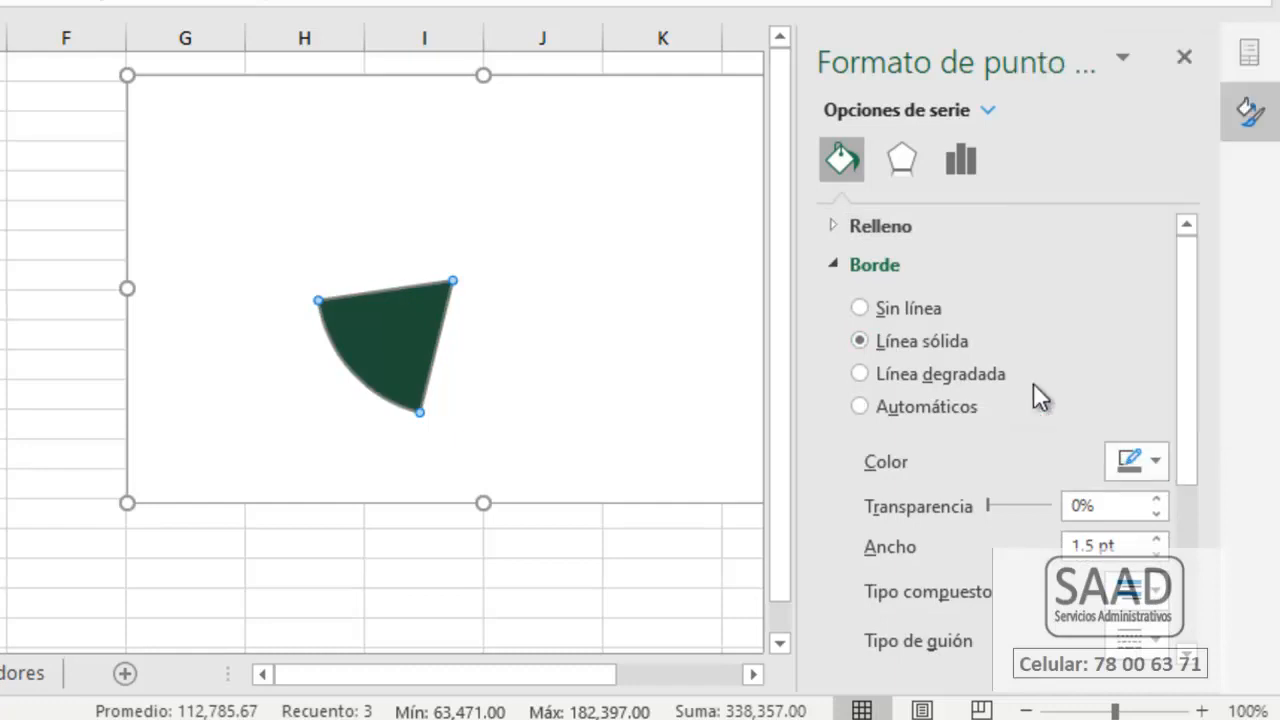
click(1191, 68)
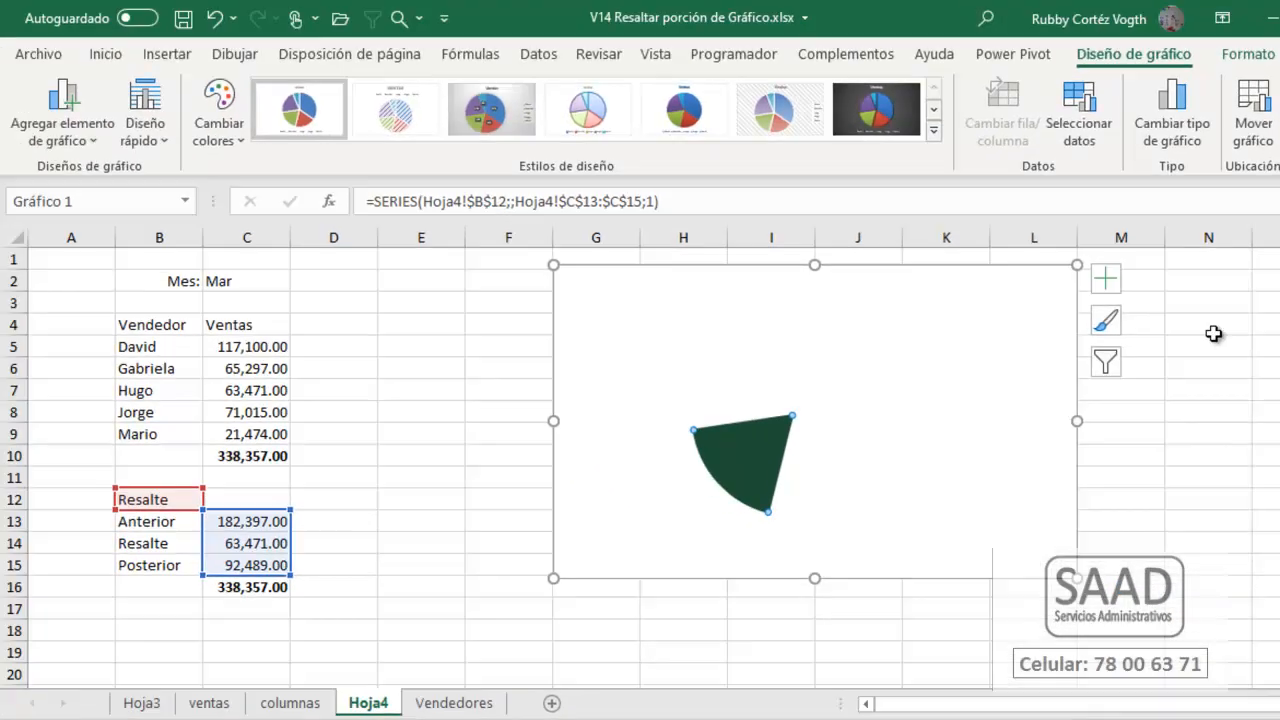
click(1206, 384)
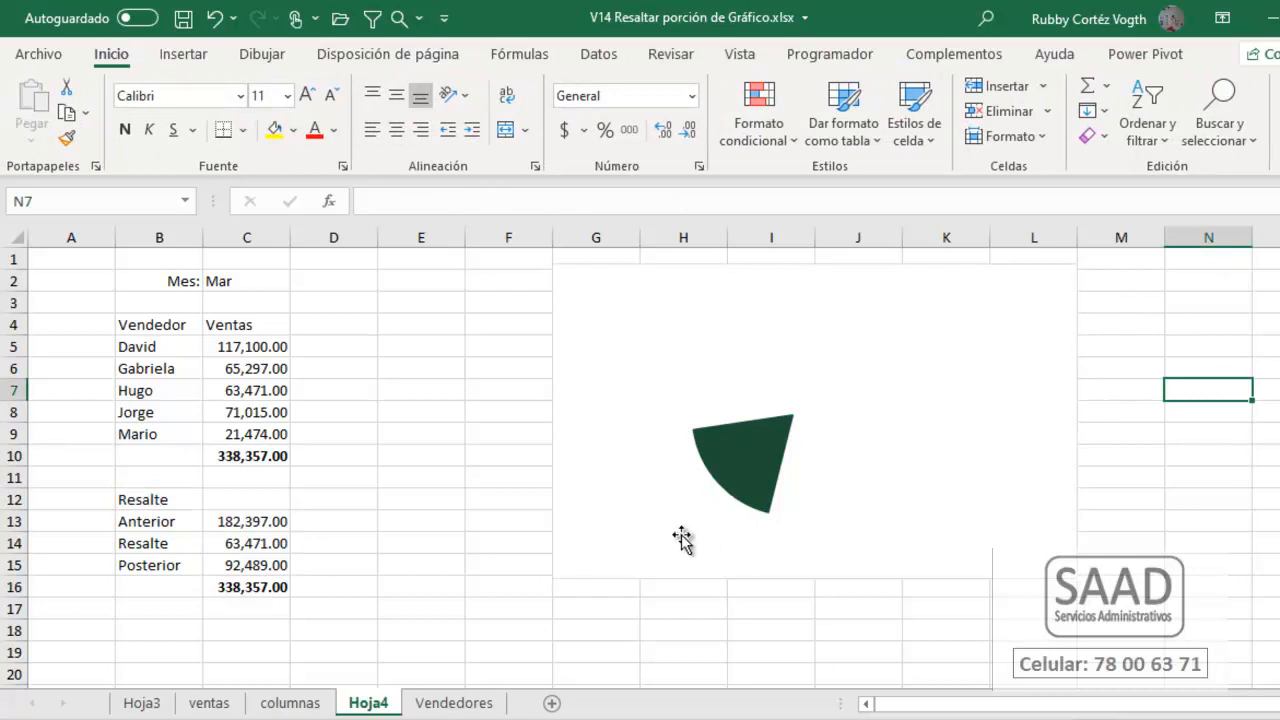
click(716, 518)
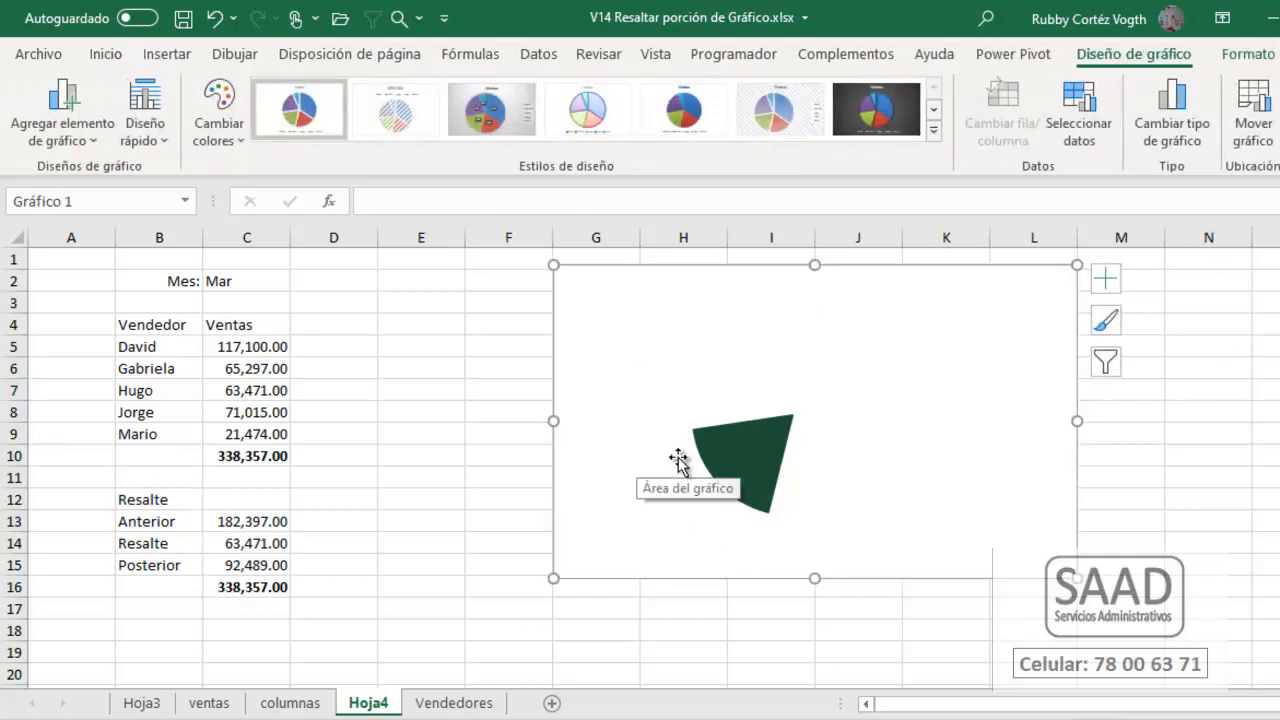
mouse_move(720, 416)
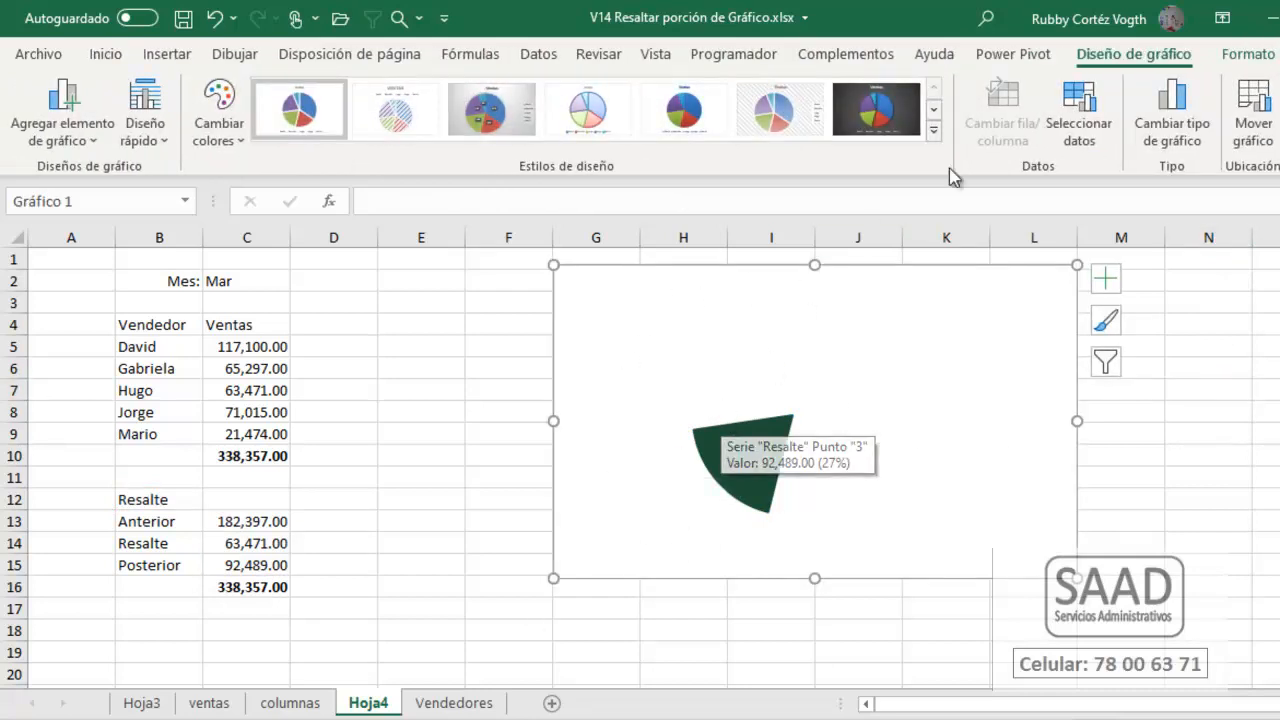
click(1172, 110)
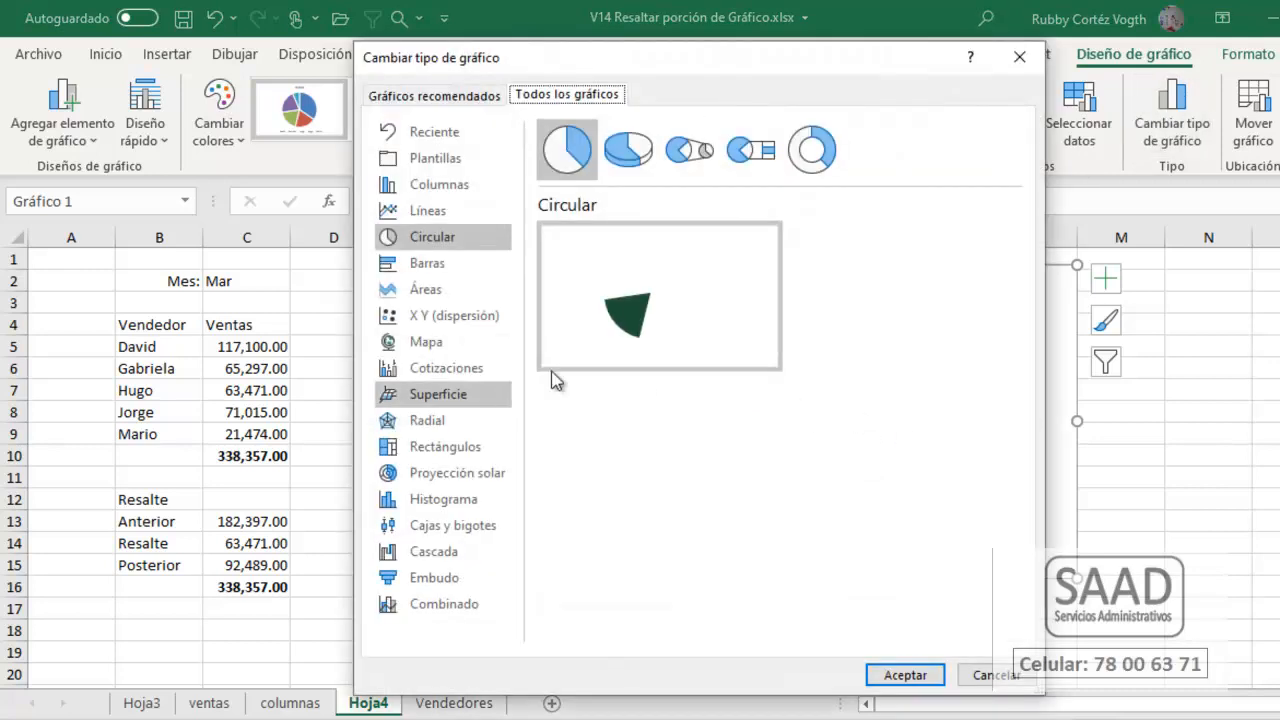
click(985, 677)
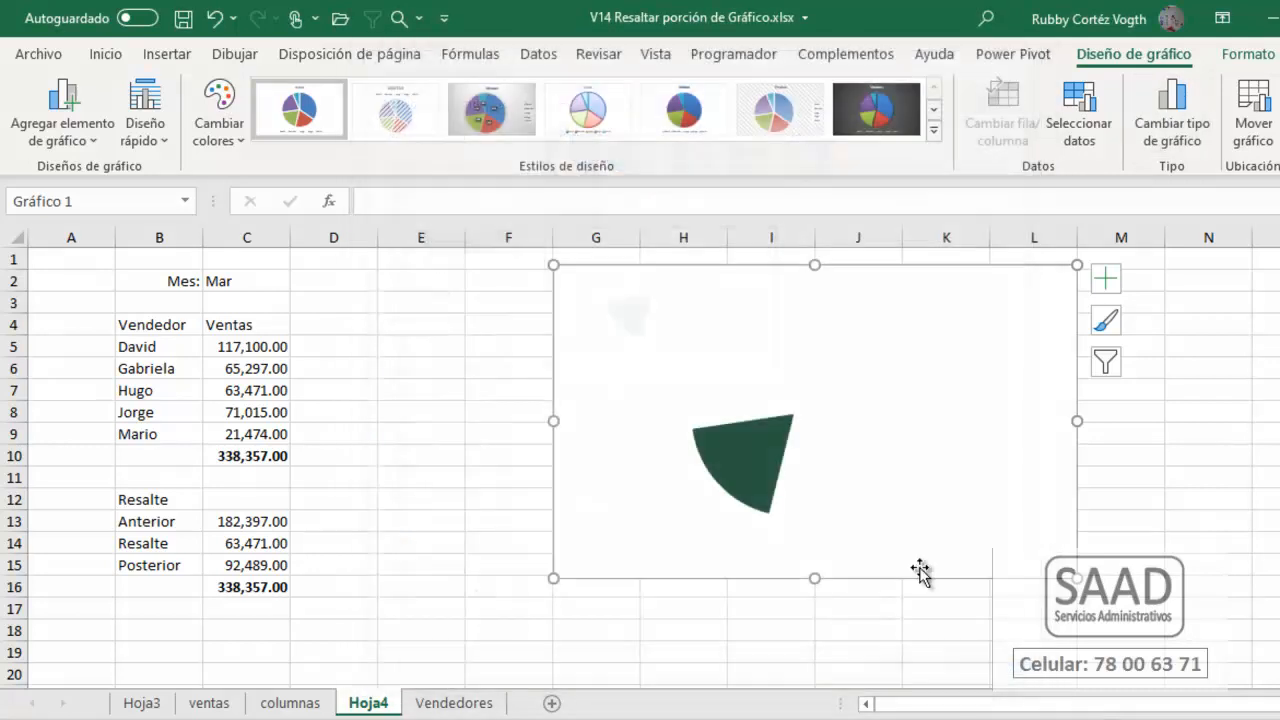
Step: Change the pie chart to a custom combination that plots the Resalte series on the secondary axis
click(757, 457)
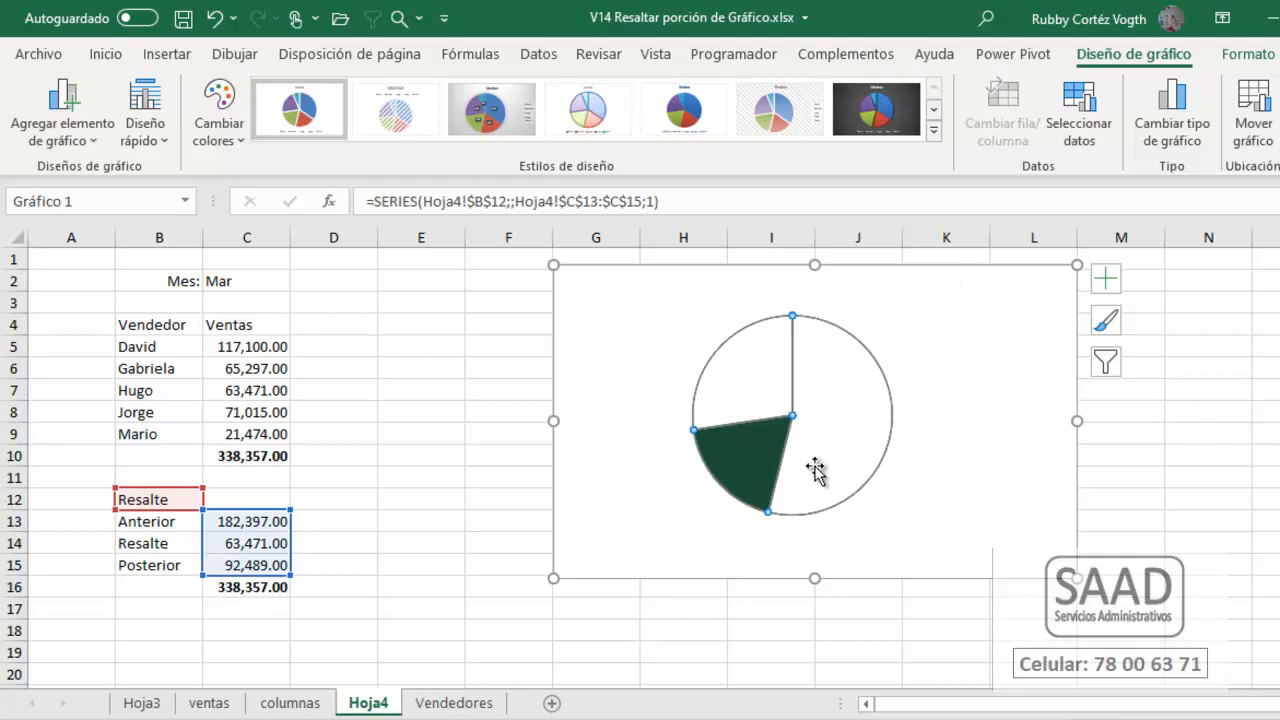
click(1192, 135)
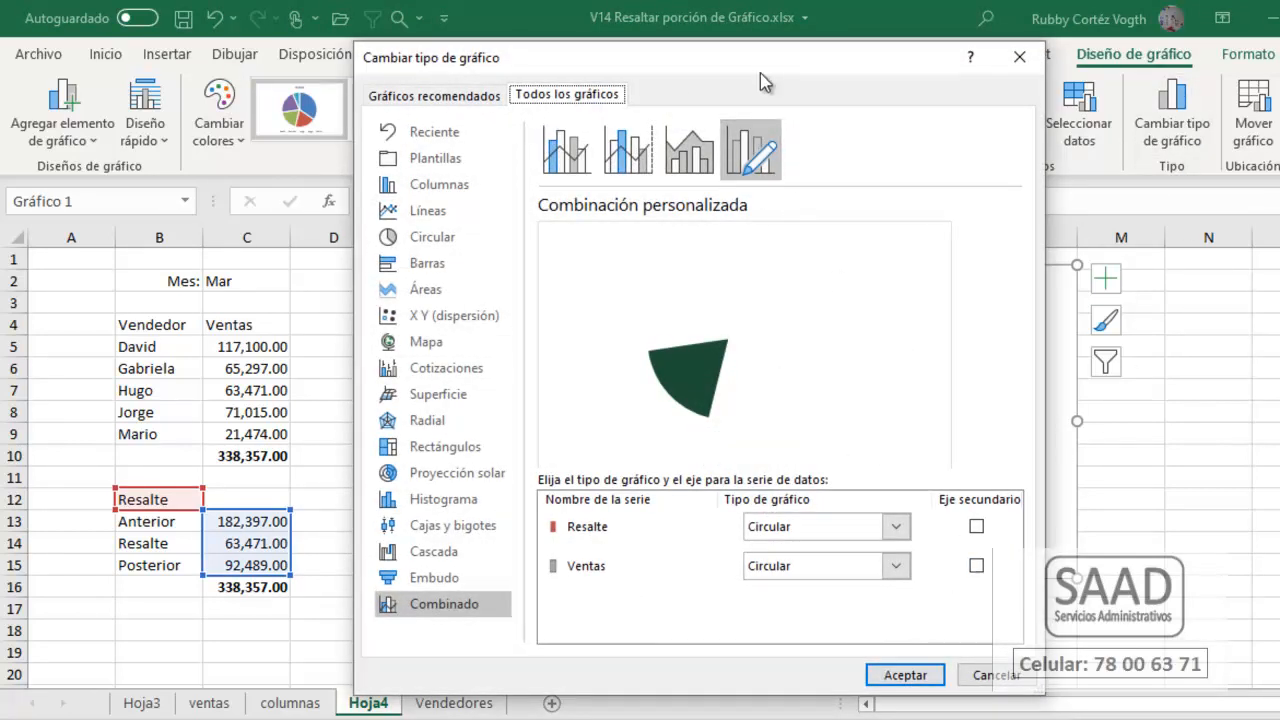
drag(763, 79, 475, 112)
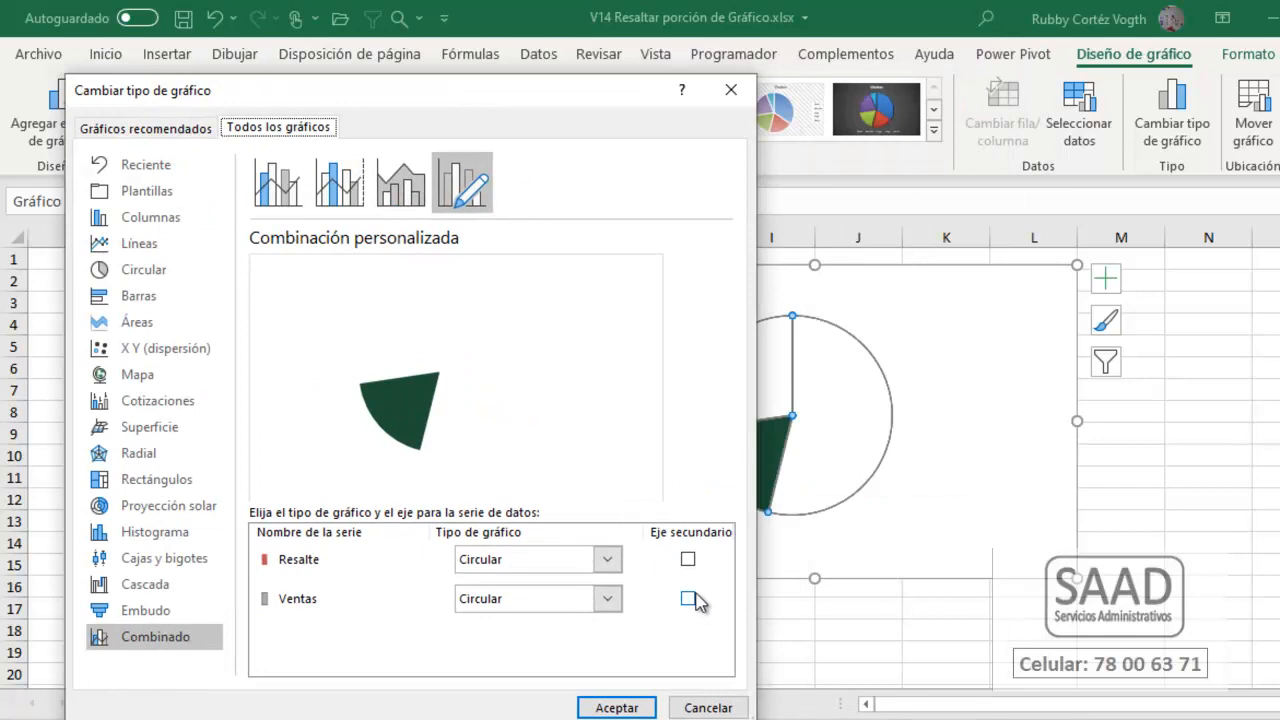
click(687, 560)
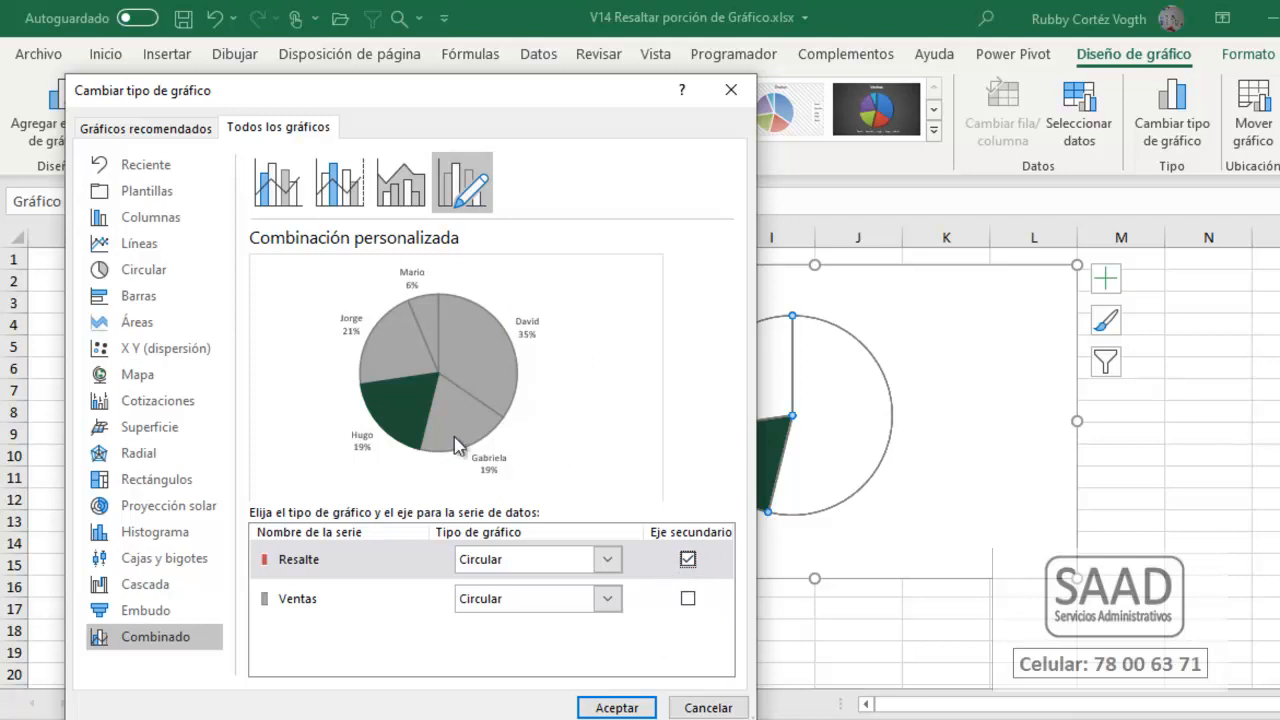
click(605, 708)
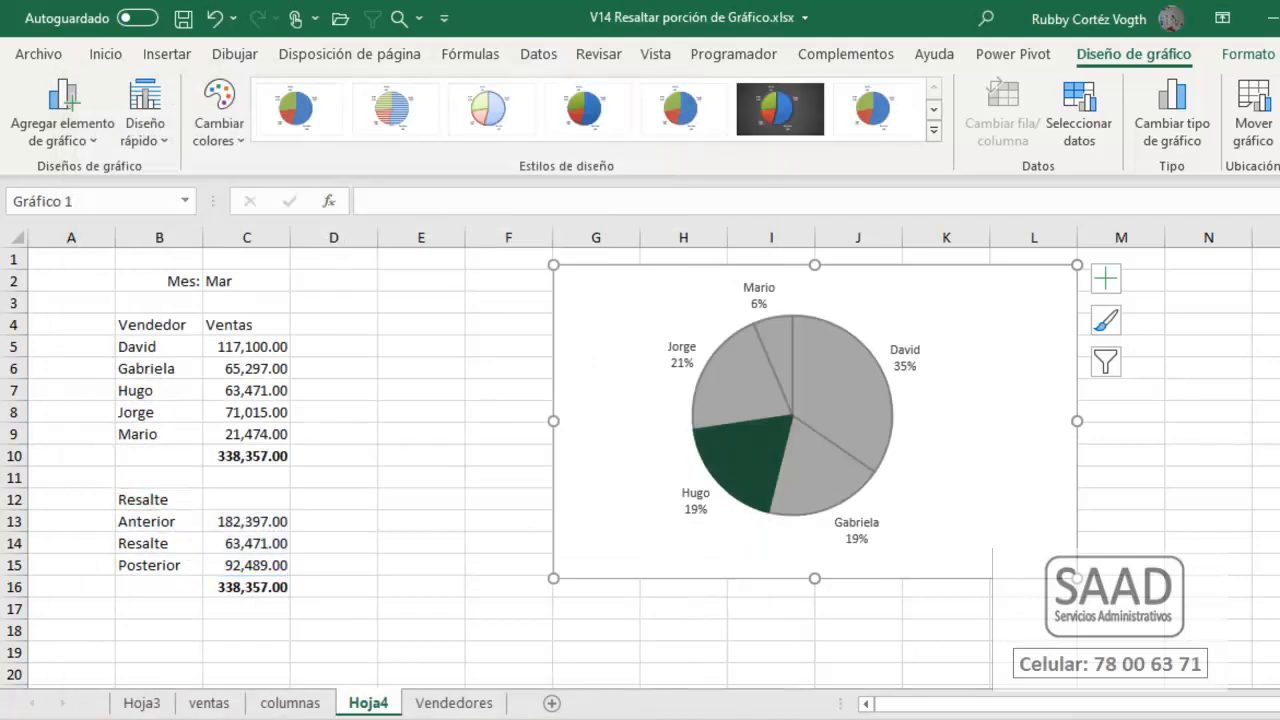
click(415, 388)
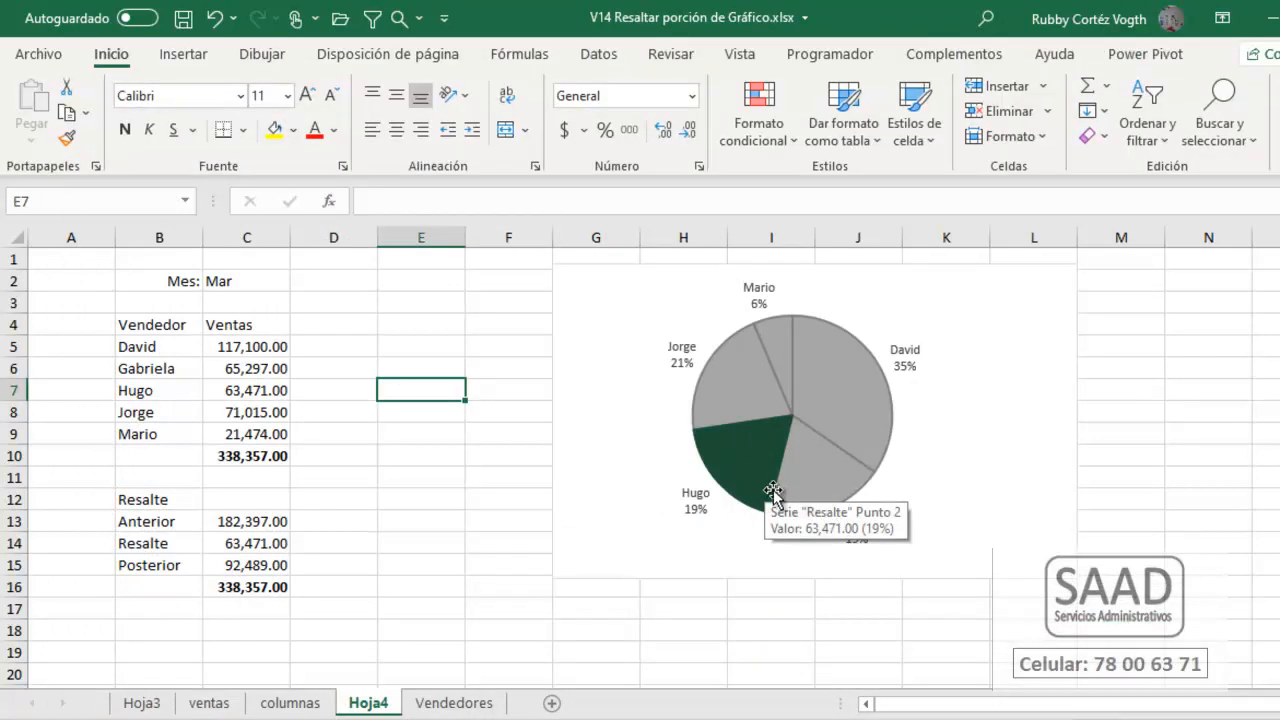
Step: Choose the fourth salesperson as the highlighted one on the columnas sheet and check the pie chart on Hoja4
click(290, 703)
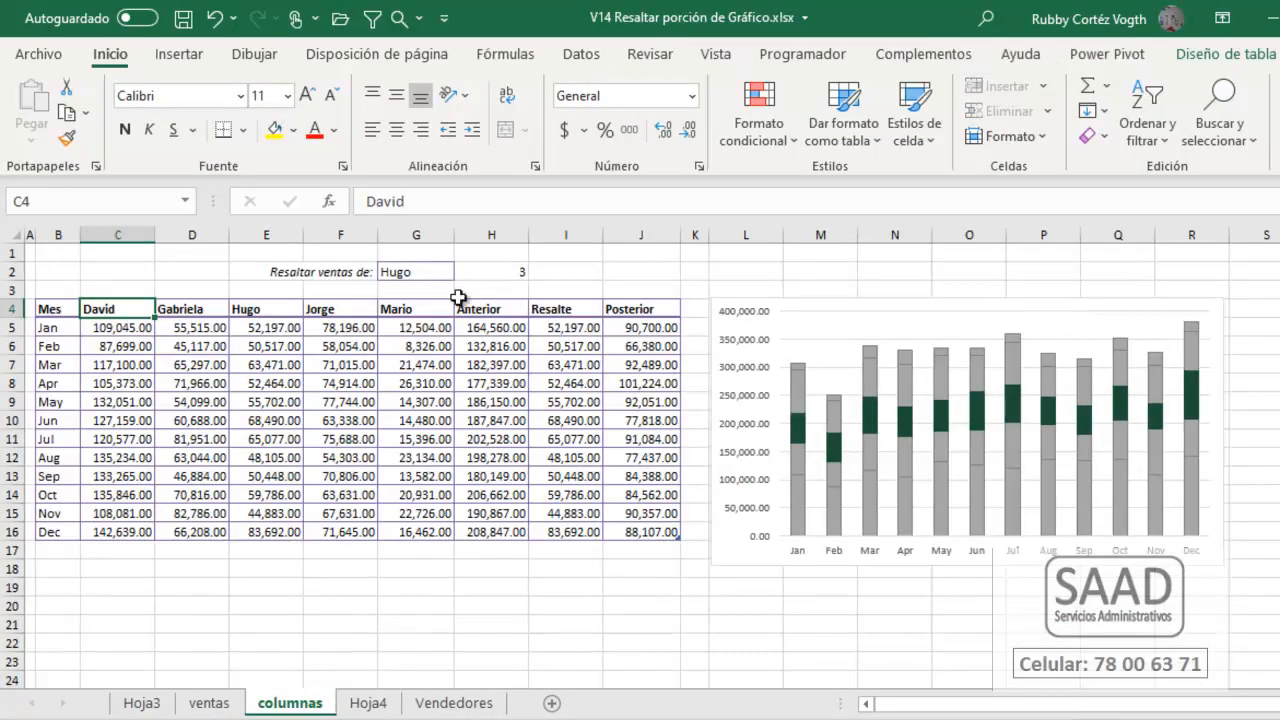
click(425, 271)
click(464, 272)
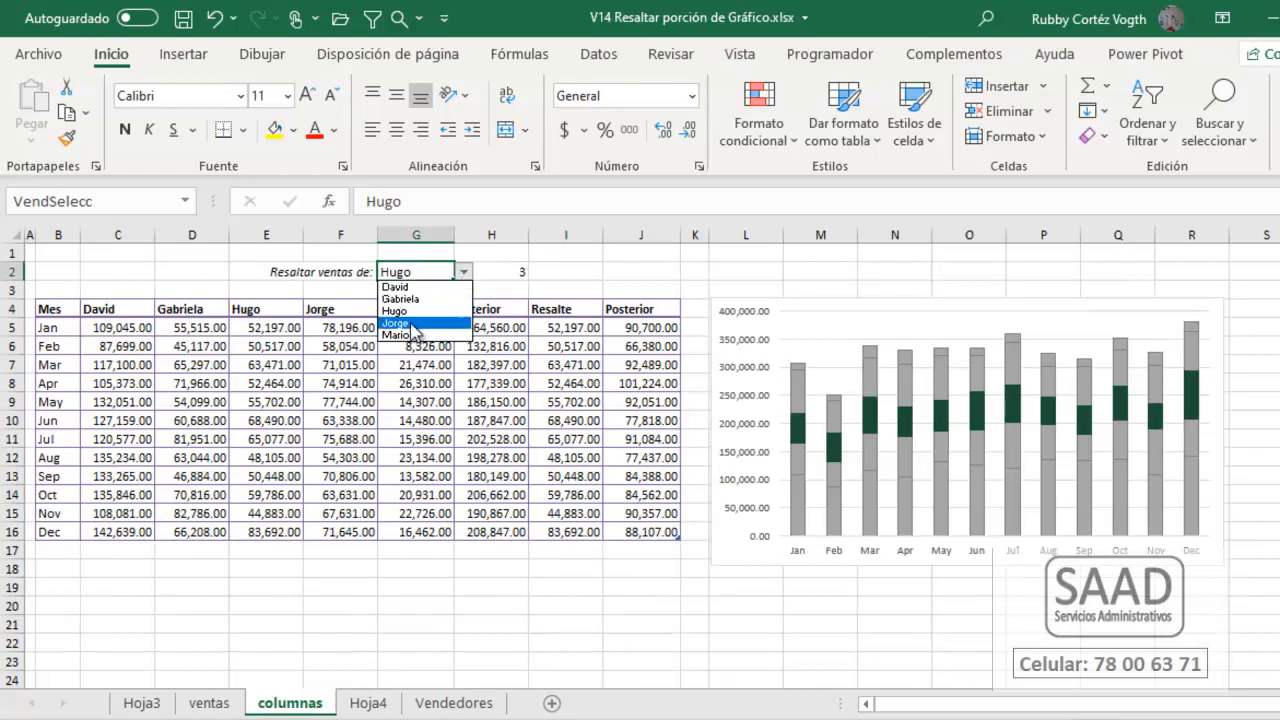
click(410, 324)
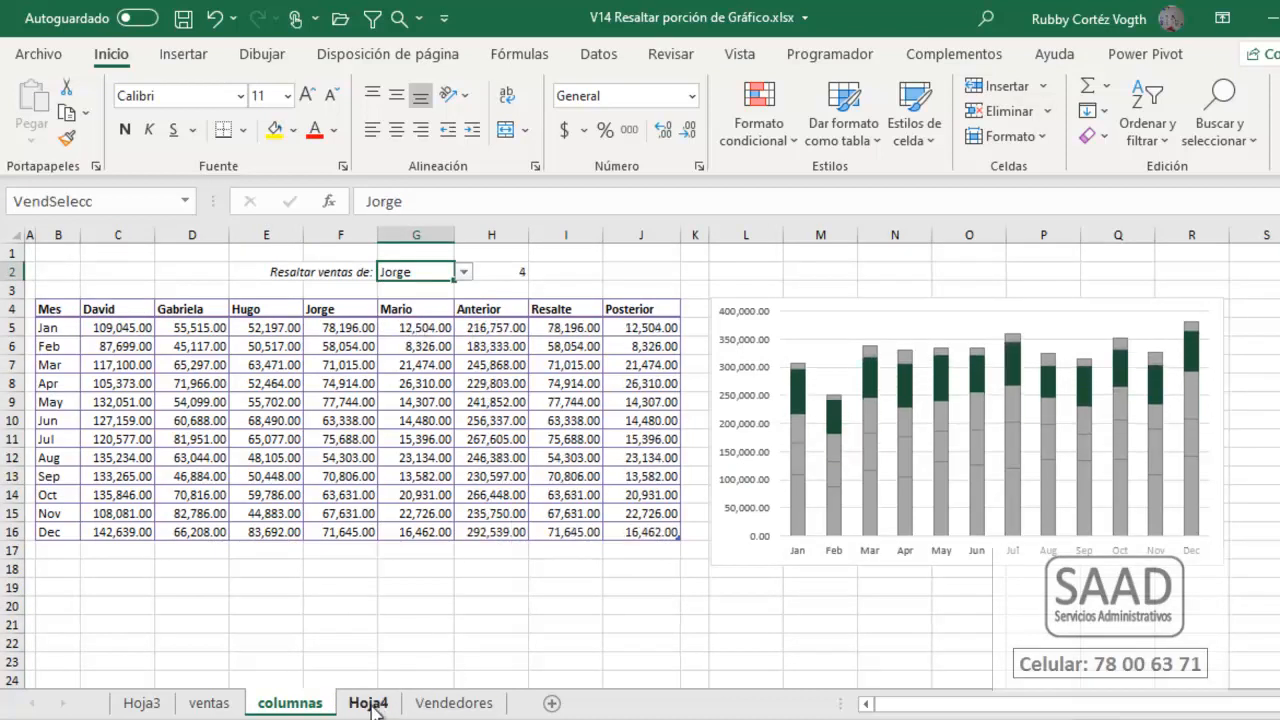
click(368, 703)
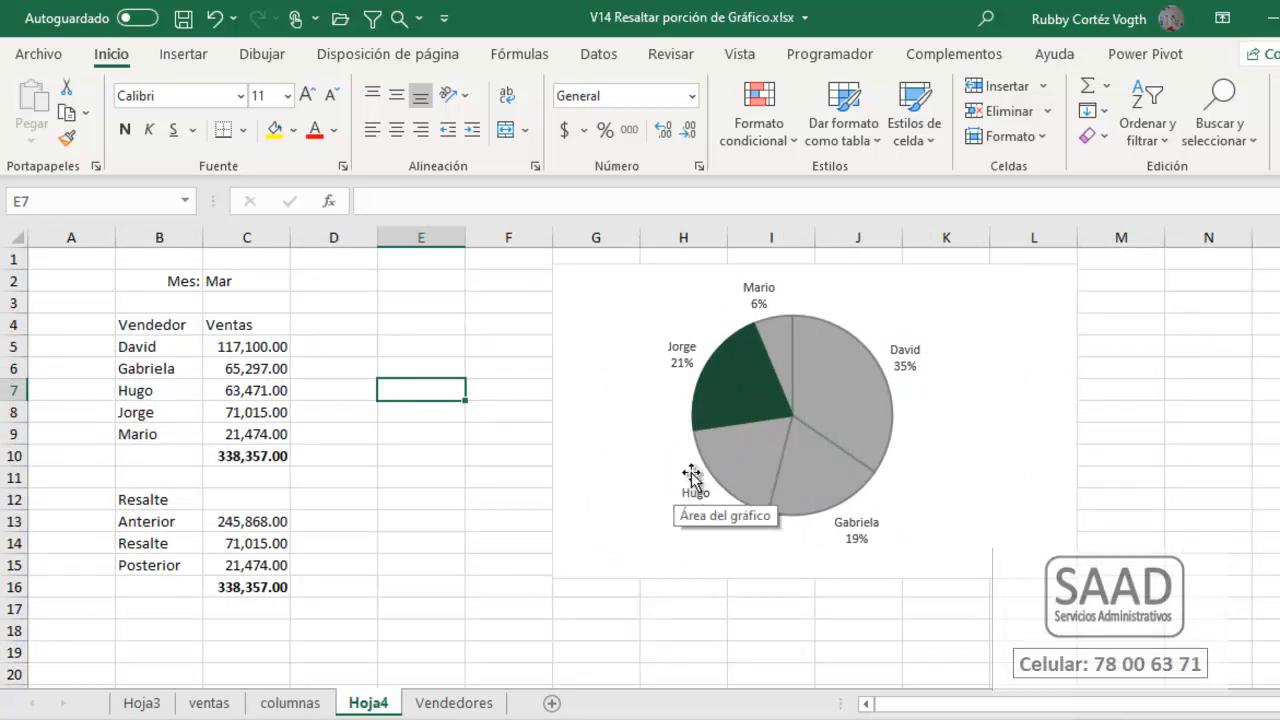
Step: Shrink the Hoja4 pie chart and move it to the columnas sheet, around row 16 at the bottom of the sales table
click(648, 312)
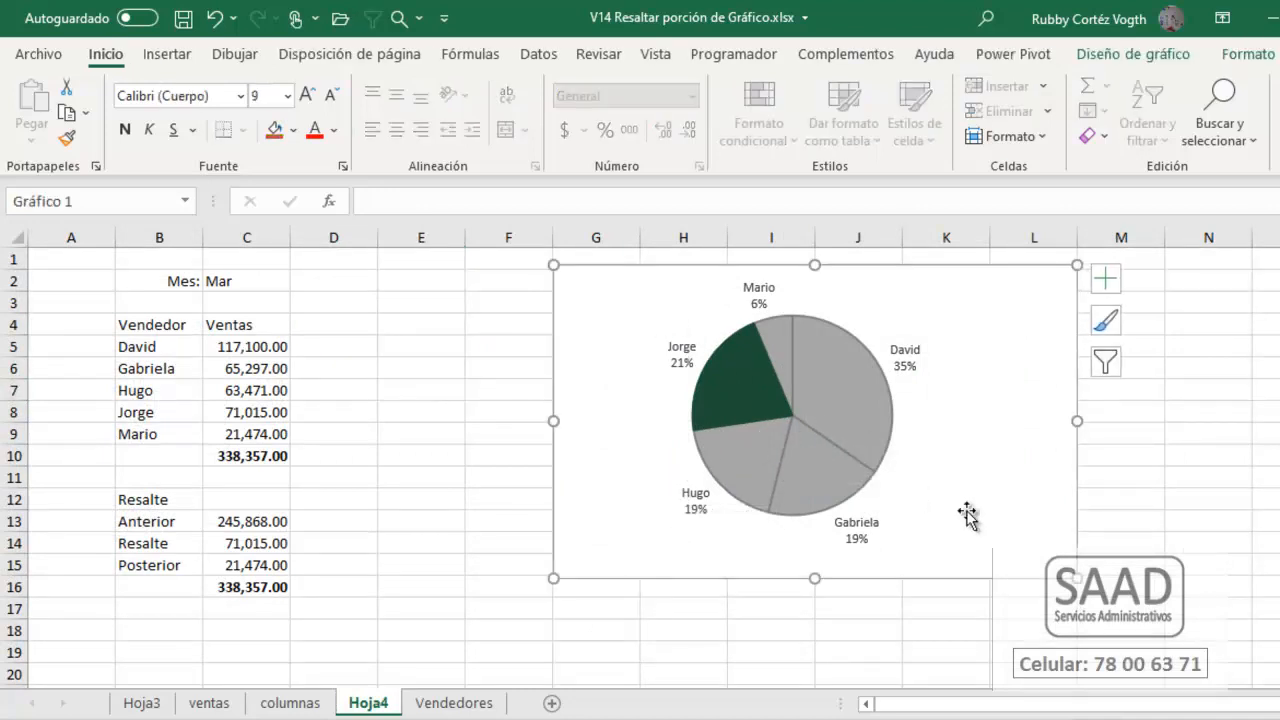
drag(1075, 576, 914, 563)
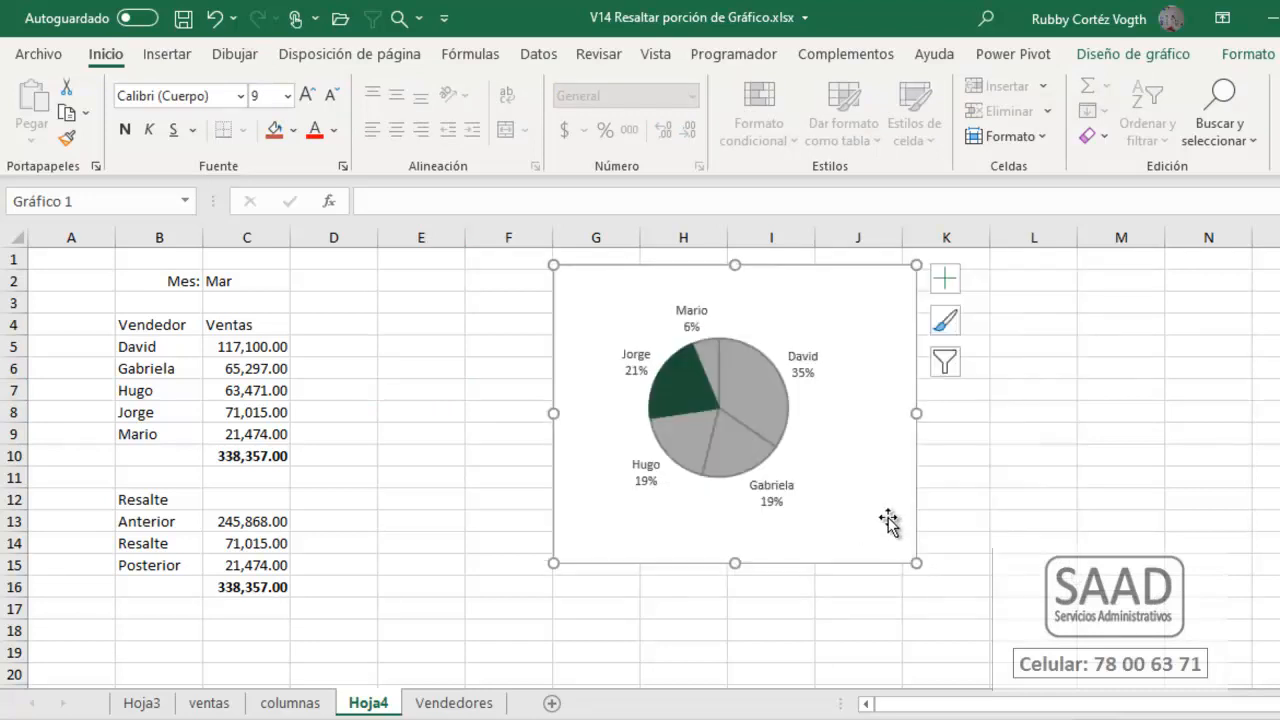
key(Delete)
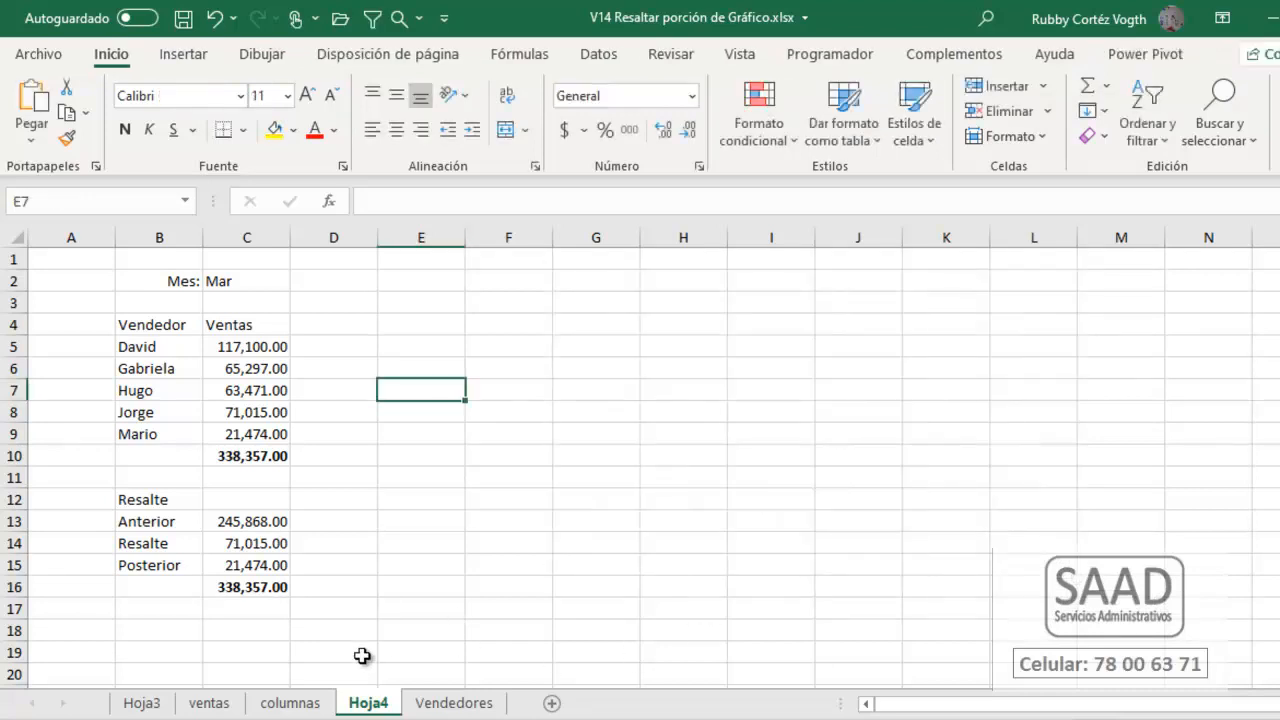
click(300, 705)
click(518, 588)
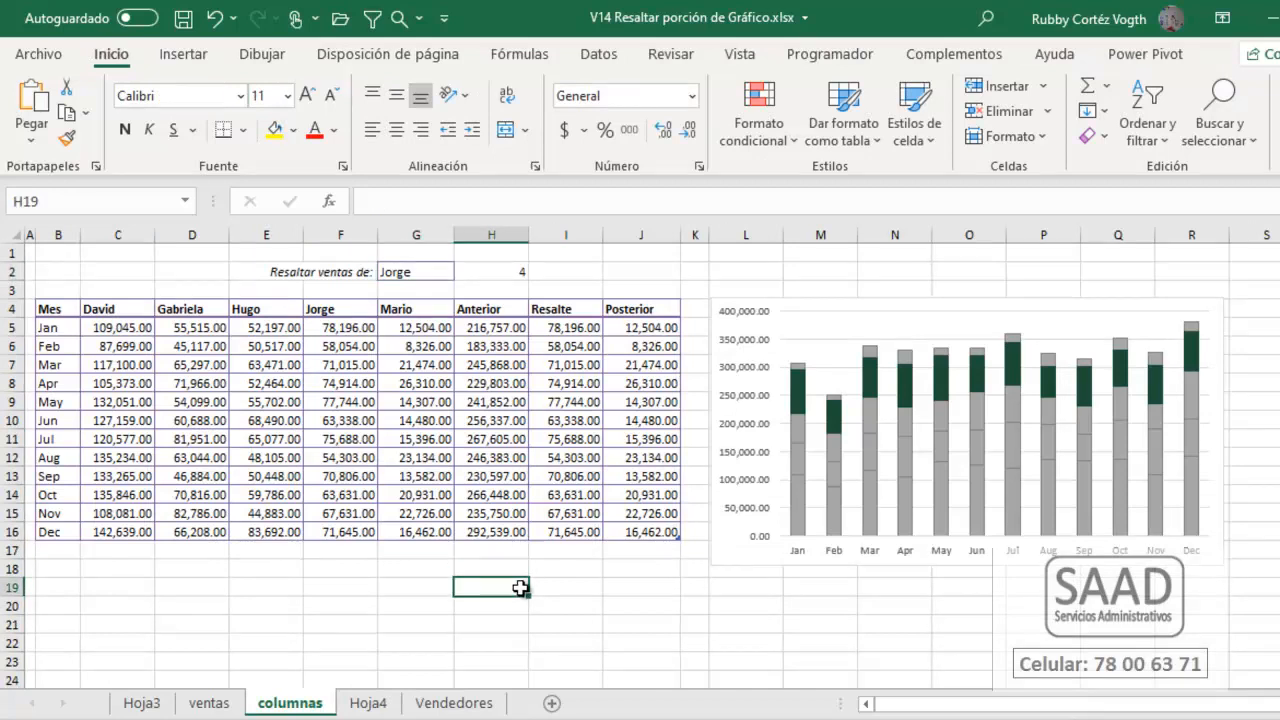
key(ctrl+v)
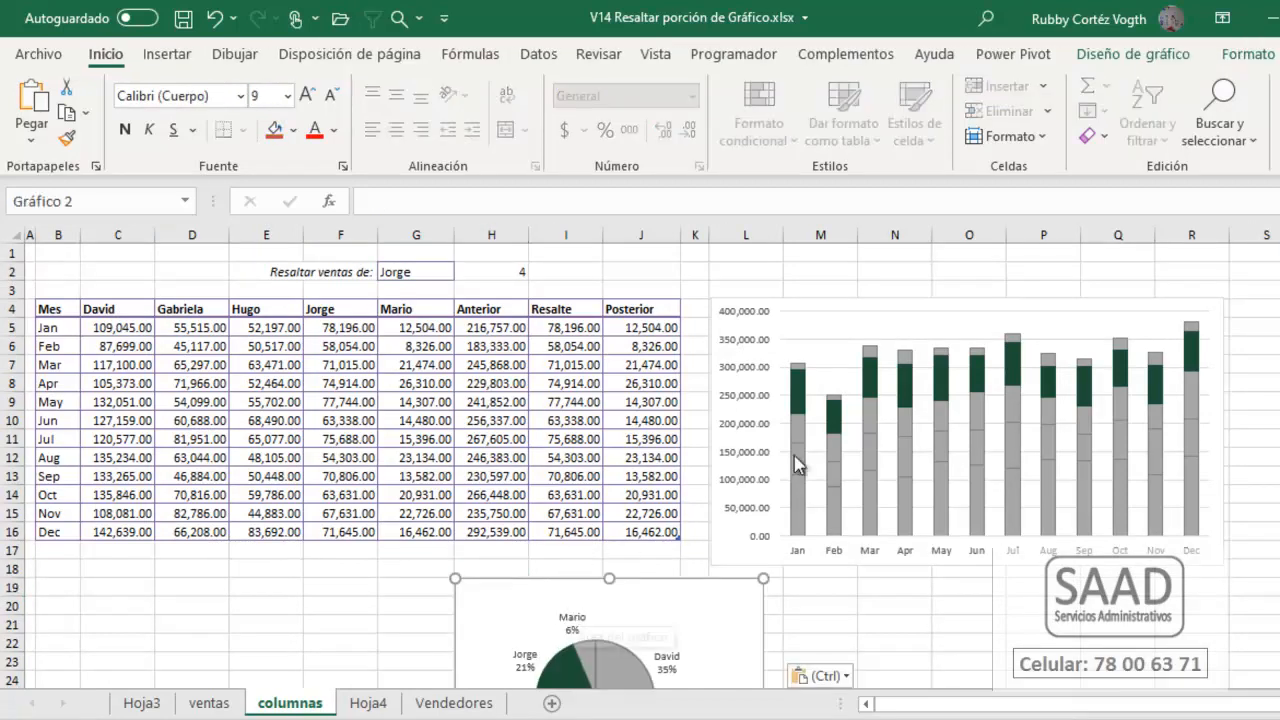
mouse_move(502, 580)
mouse_down()
mouse_move(325, 590)
mouse_move(160, 560)
mouse_move(180, 527)
mouse_up()
Step: Try hiding columns H to J with the Anterior, Resalte and Posterior helper data, and undo the hiding
drag(495, 308, 660, 531)
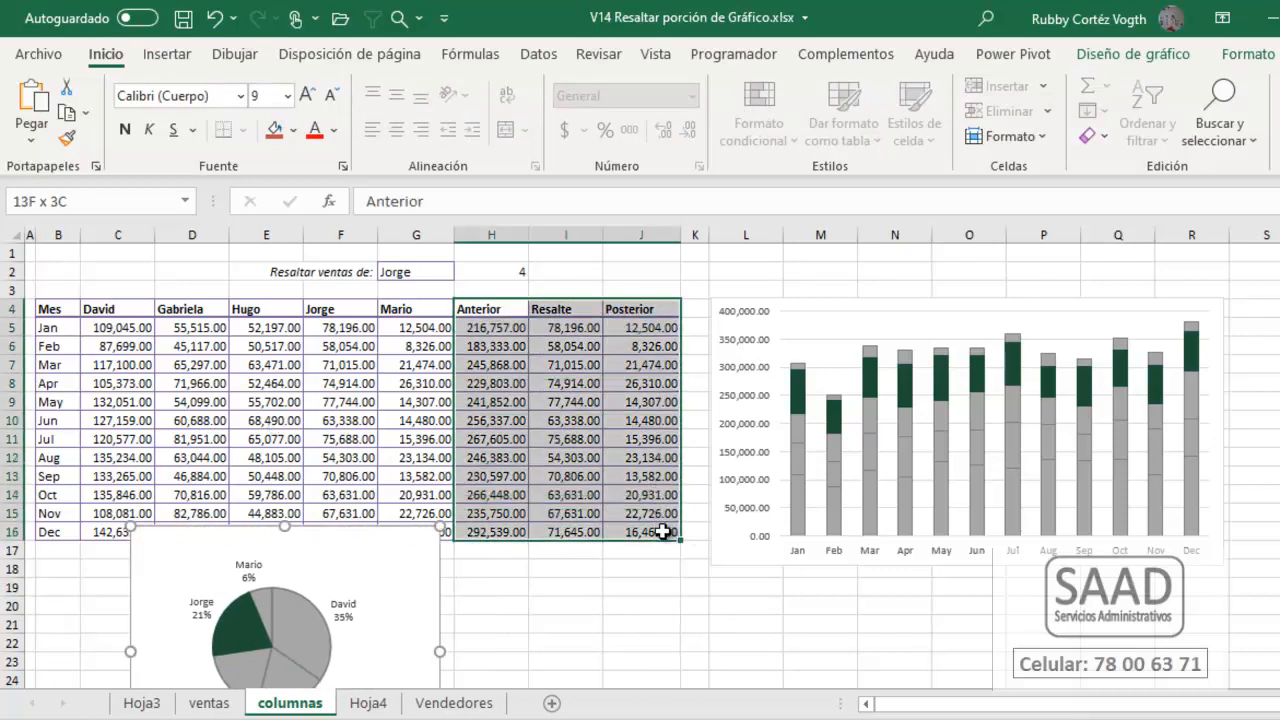
click(582, 298)
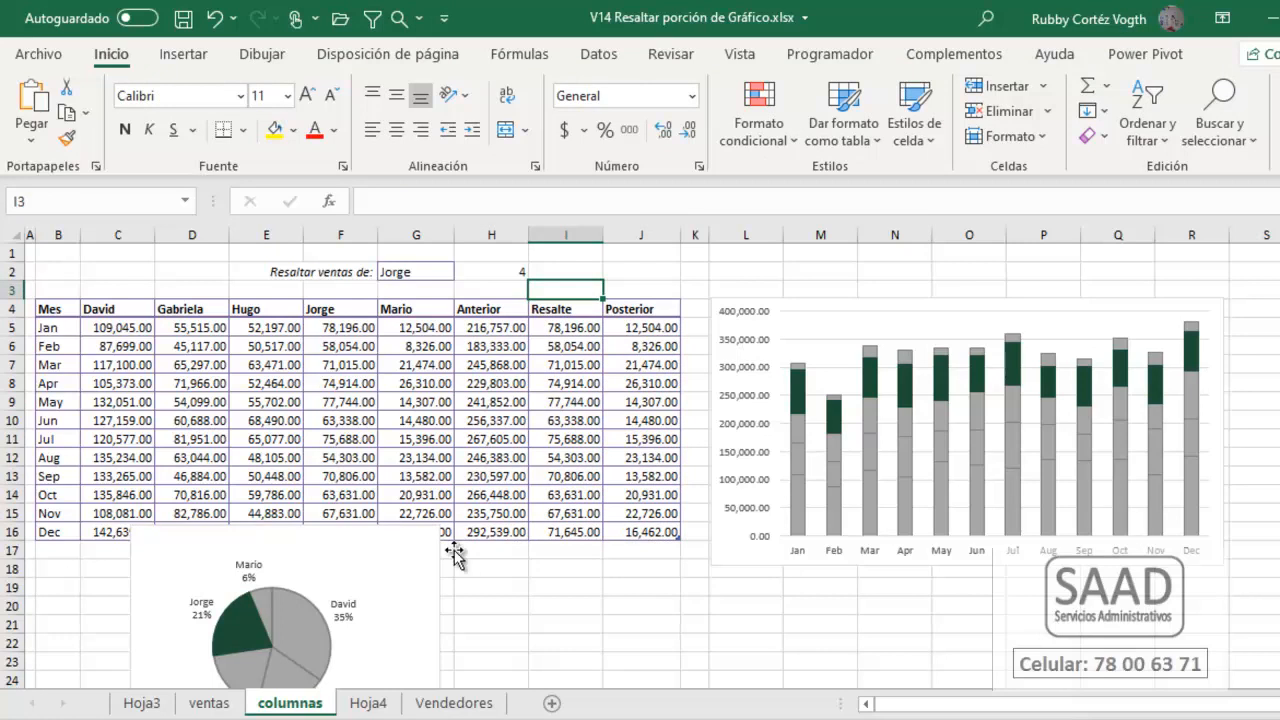
click(708, 325)
click(636, 276)
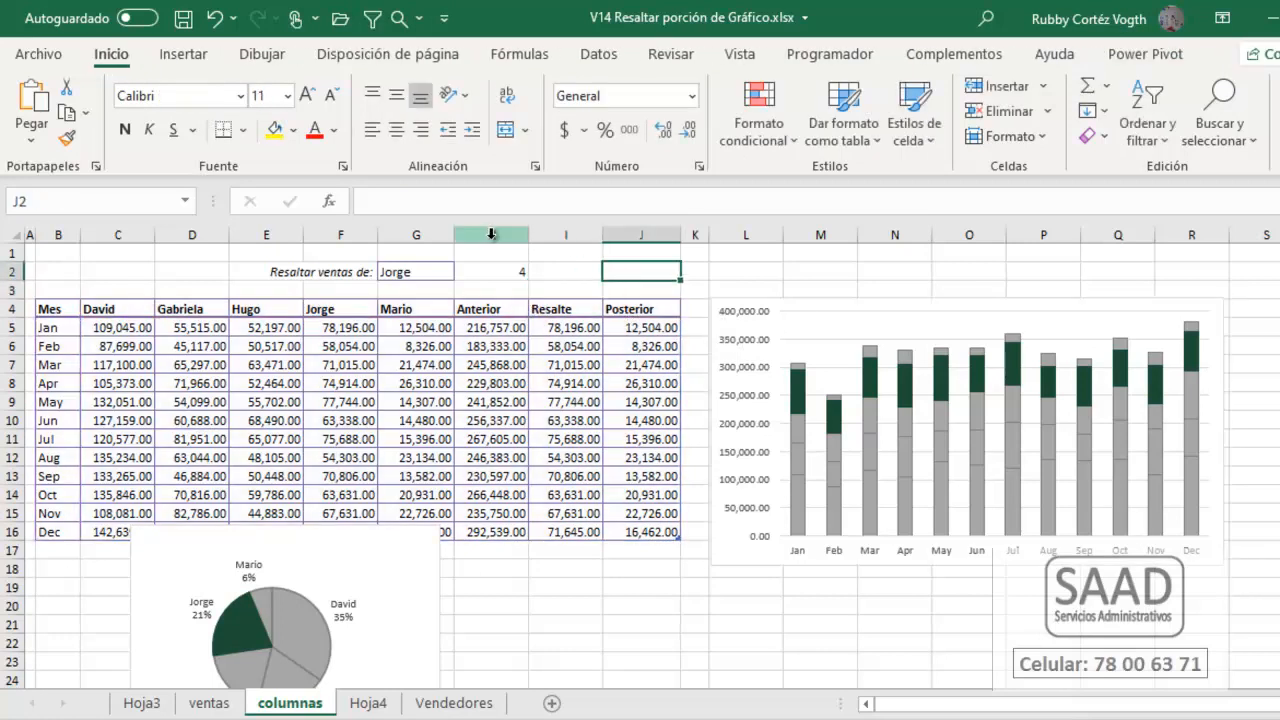
drag(490, 234, 645, 234)
right_click(654, 240)
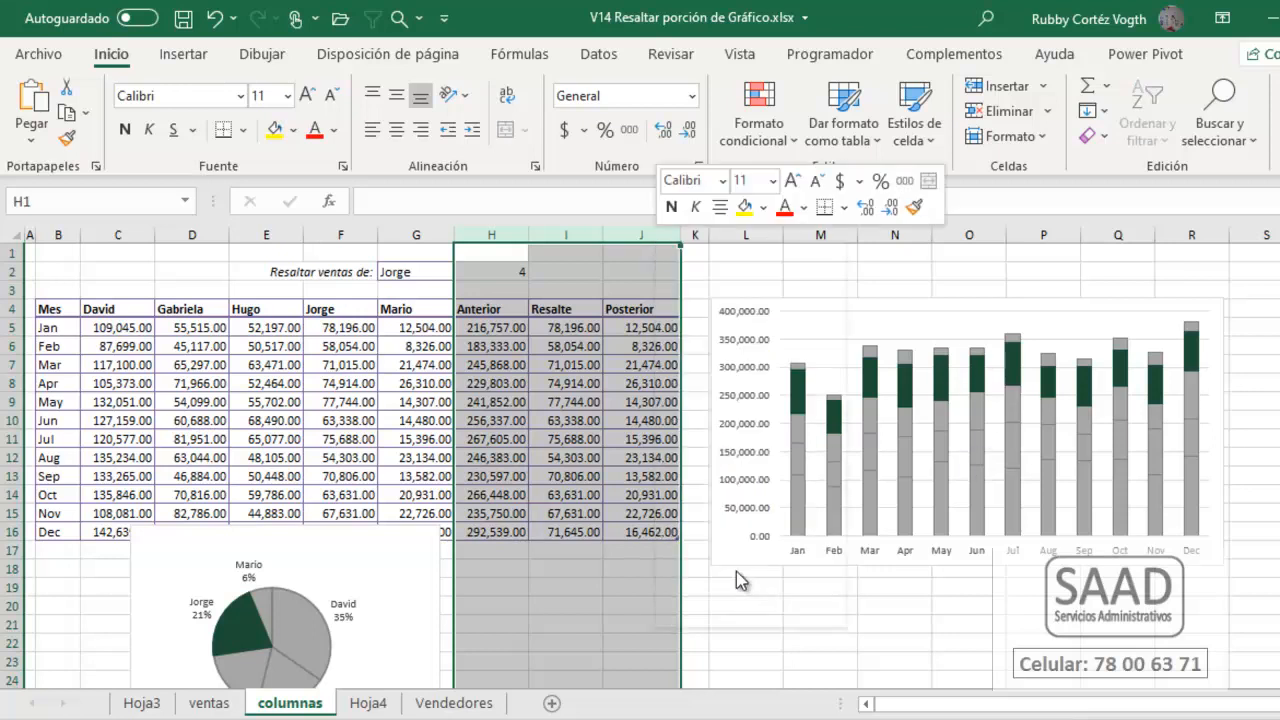
click(730, 578)
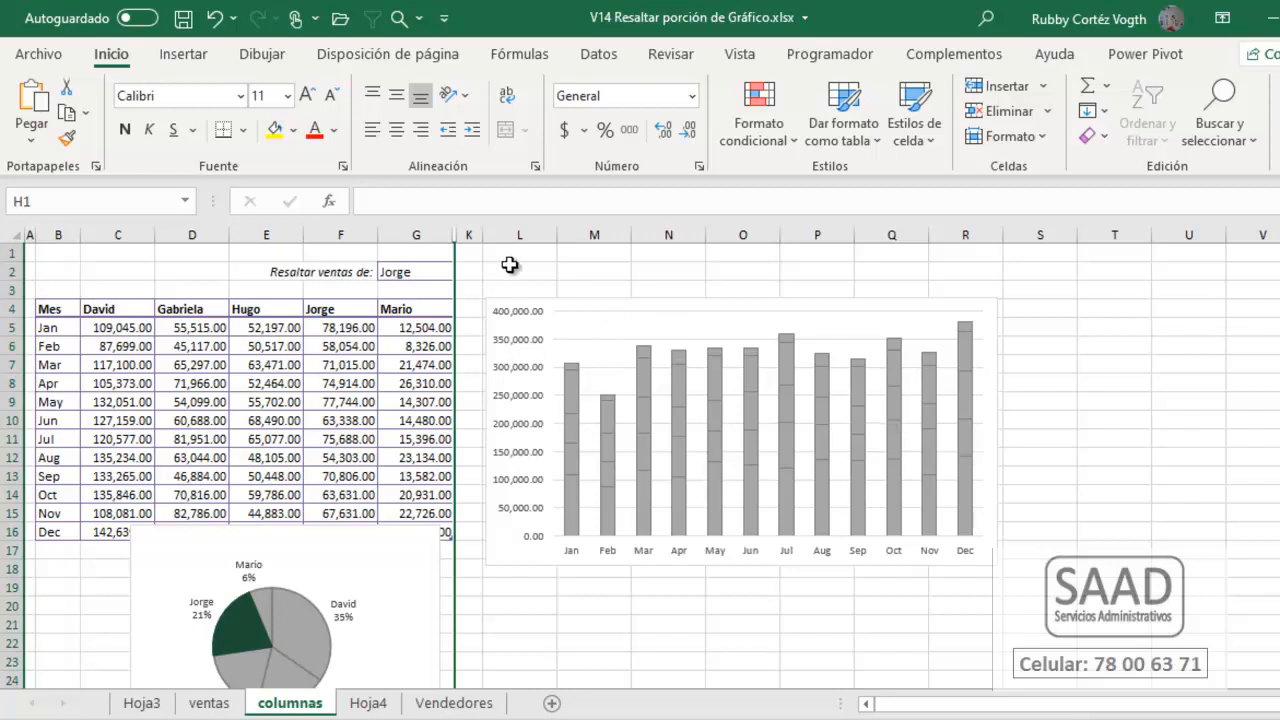
key(ctrl+z)
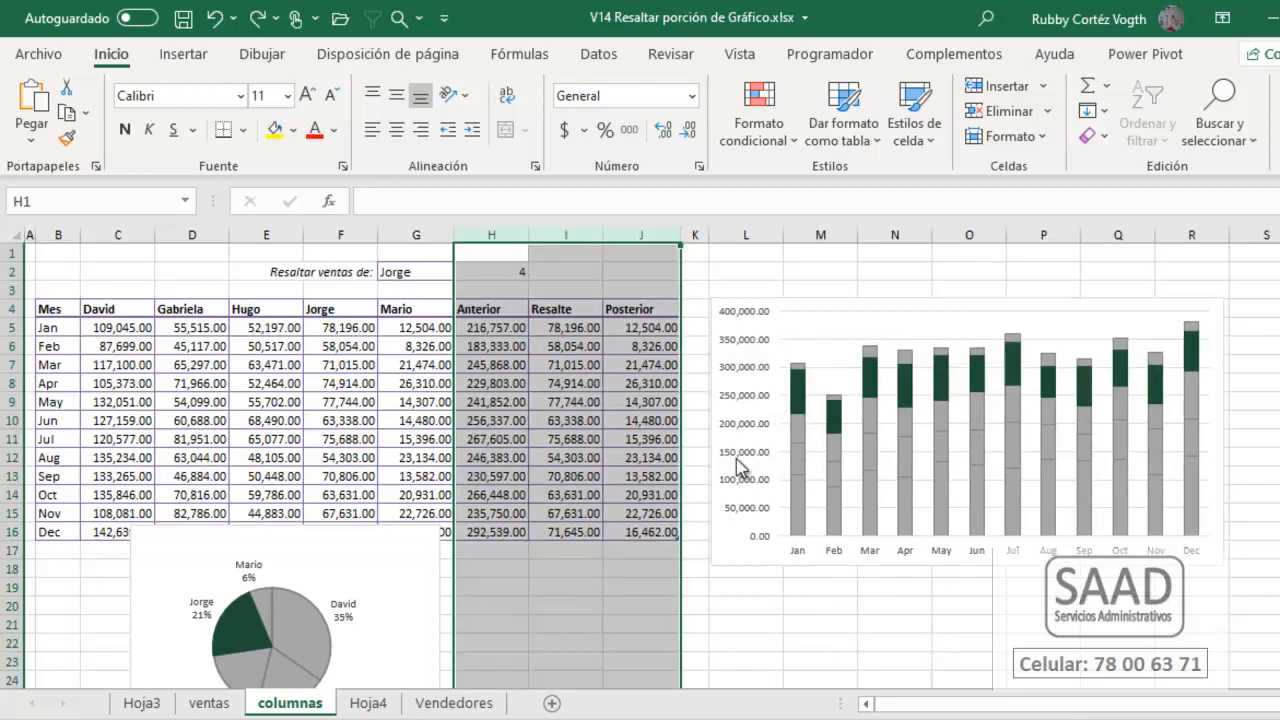
Step: Set the column chart on the columnas sheet to show data from hidden rows and columns
click(737, 558)
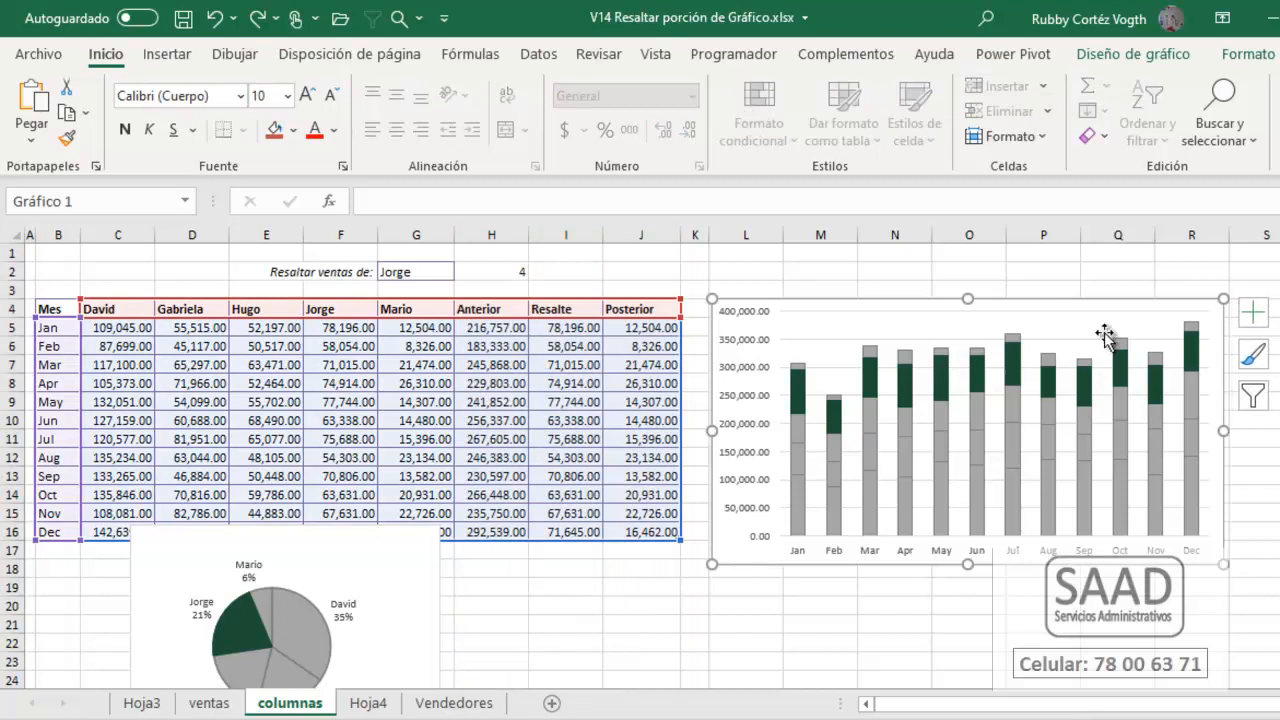
click(1133, 56)
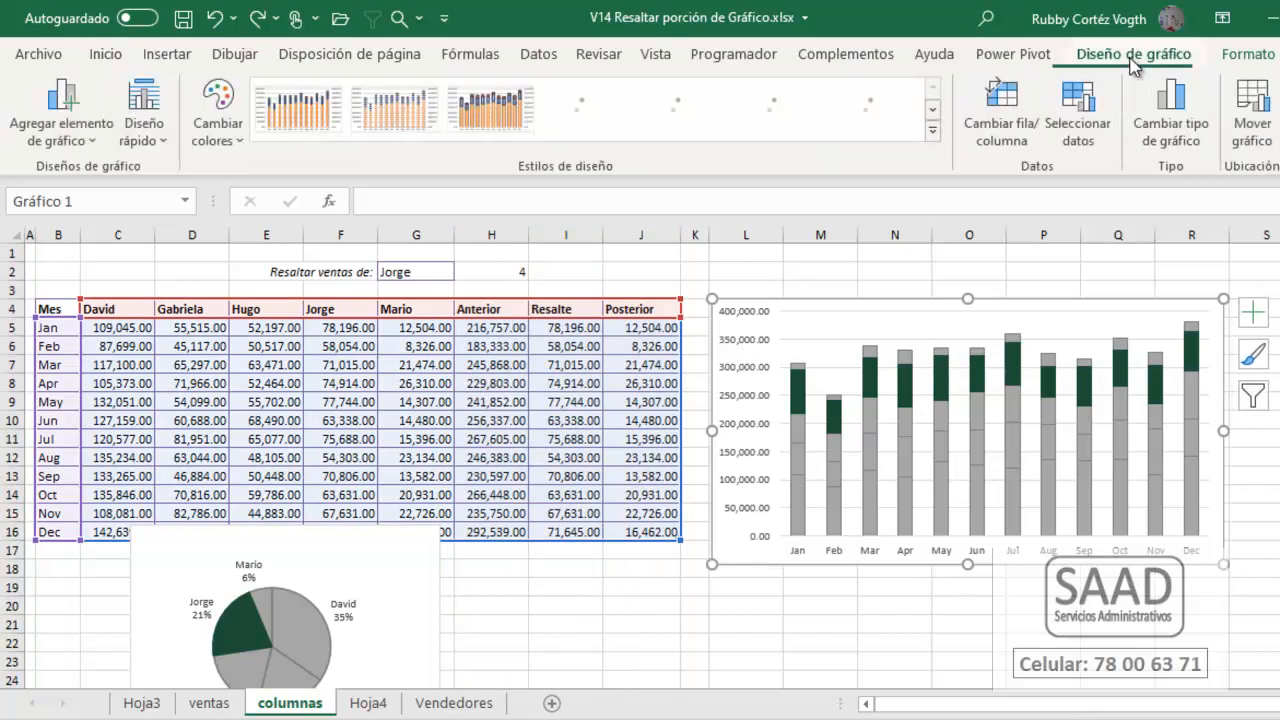
click(1087, 99)
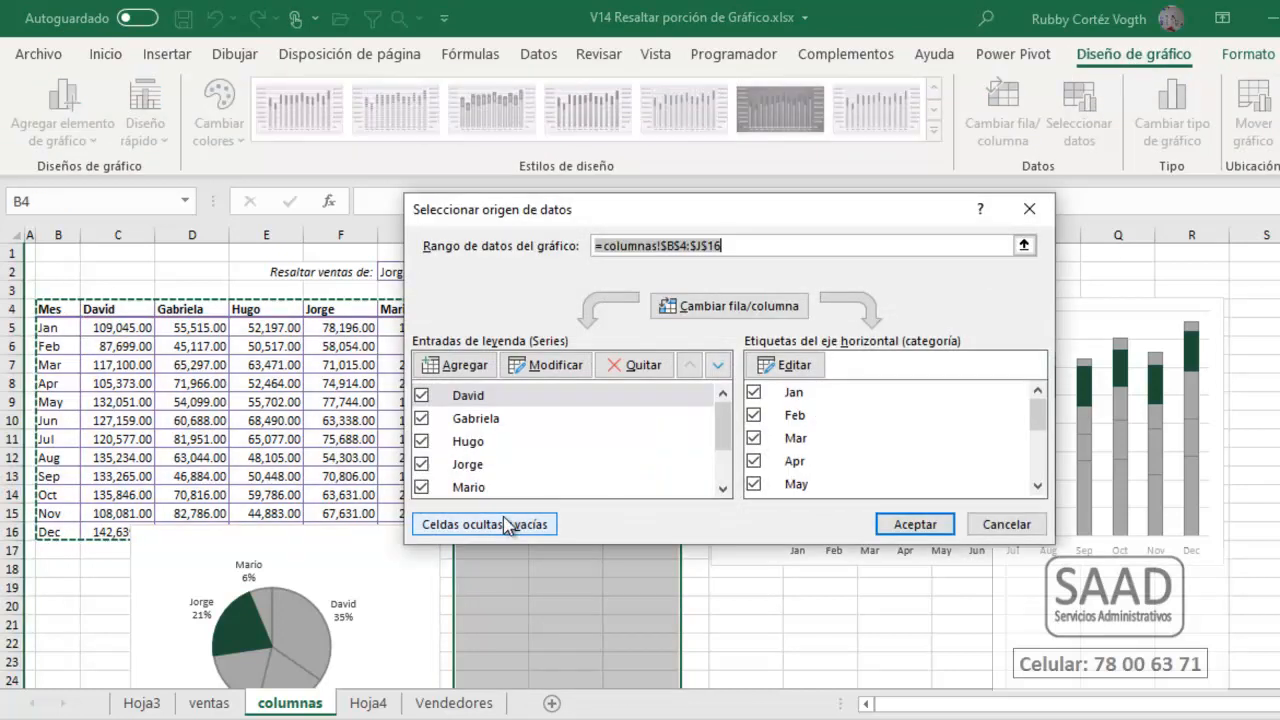
click(478, 522)
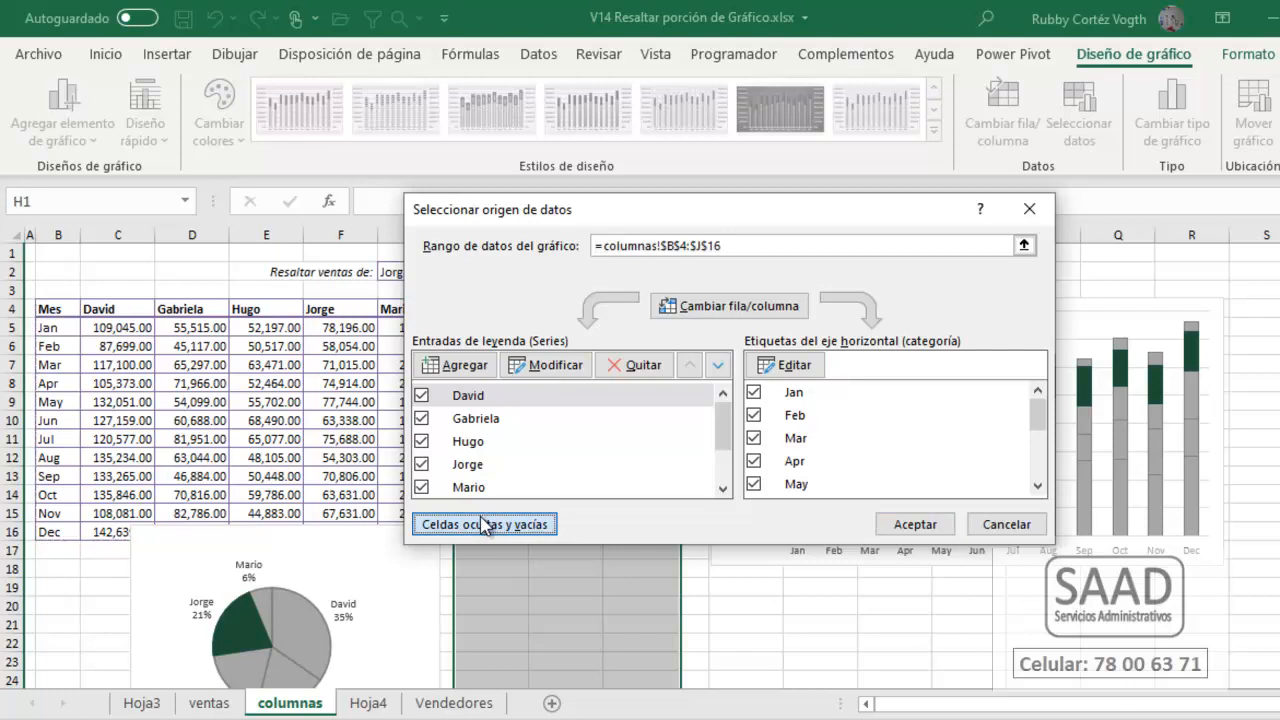
click(543, 413)
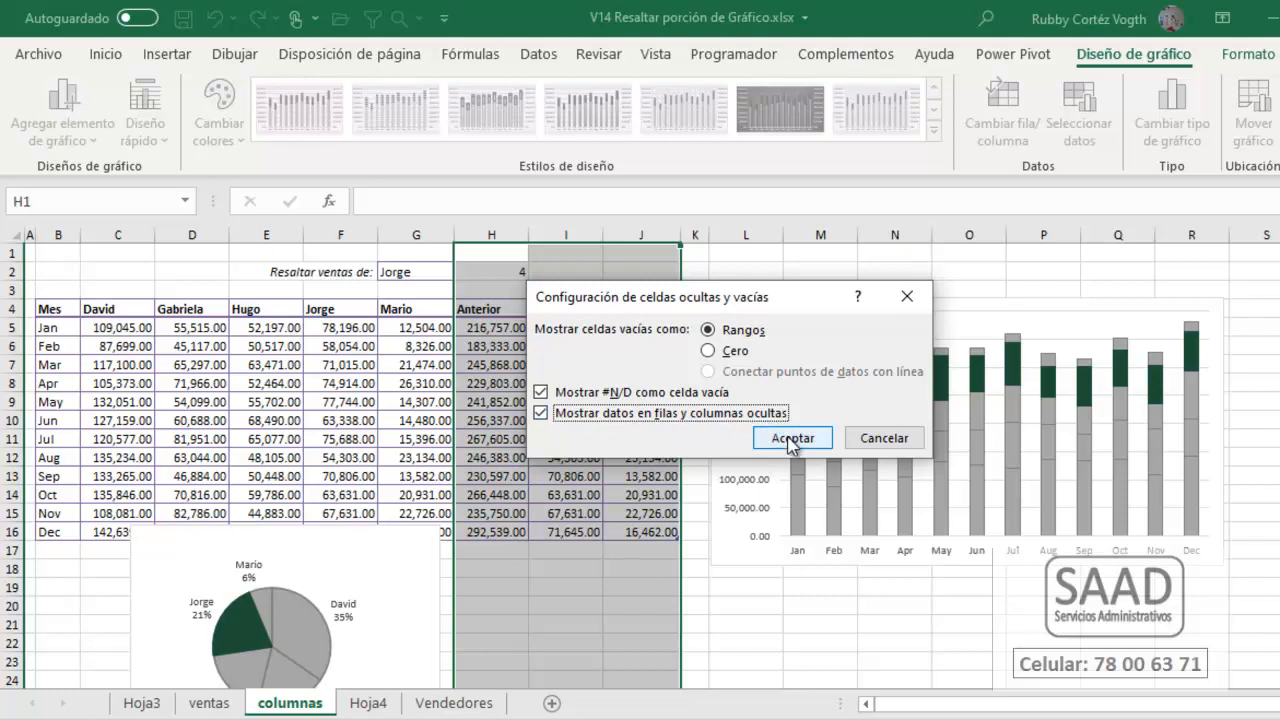
click(791, 440)
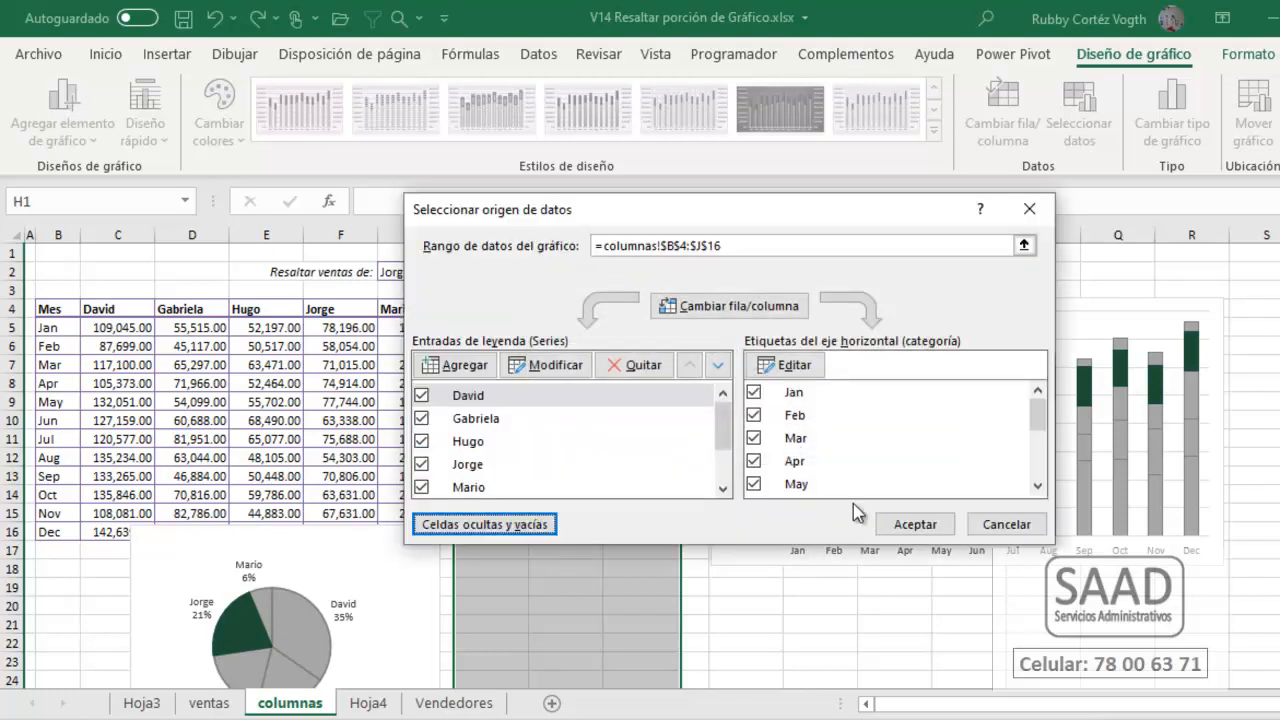
click(904, 520)
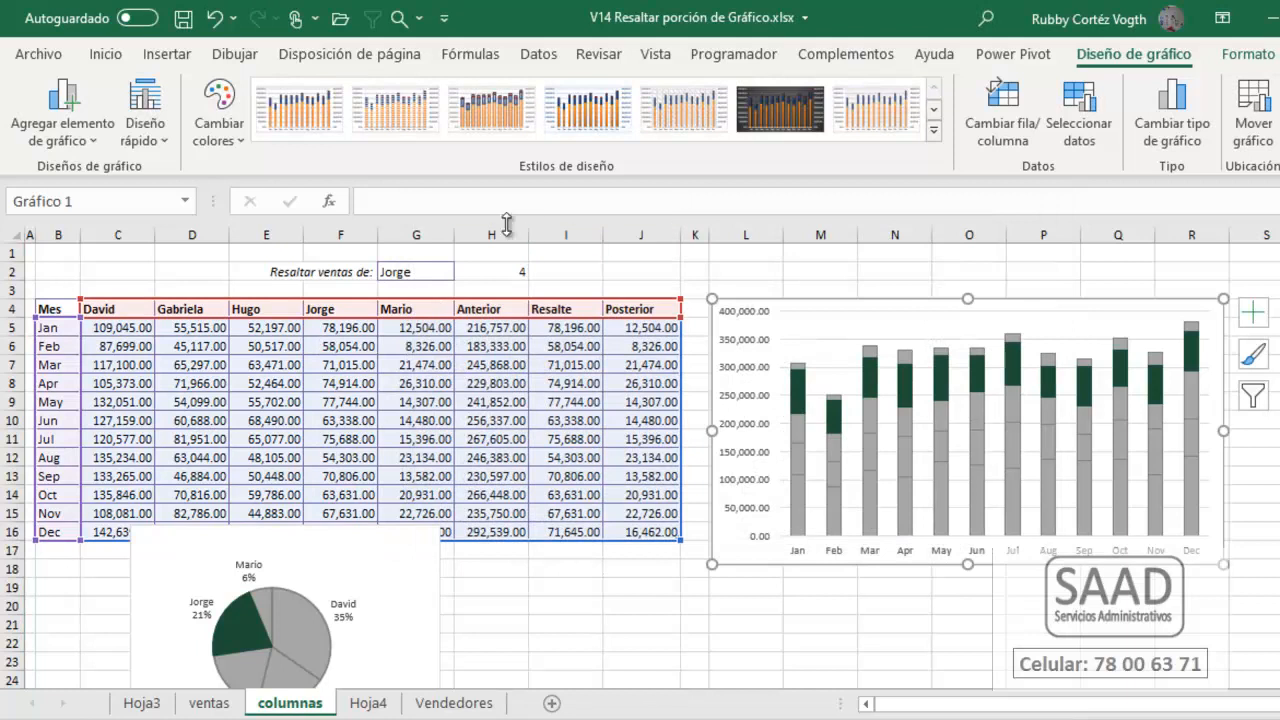
Step: Hide columns H to J with the Anterior, Resalte and Posterior helper data
drag(491, 234, 638, 234)
right_click(638, 234)
click(696, 571)
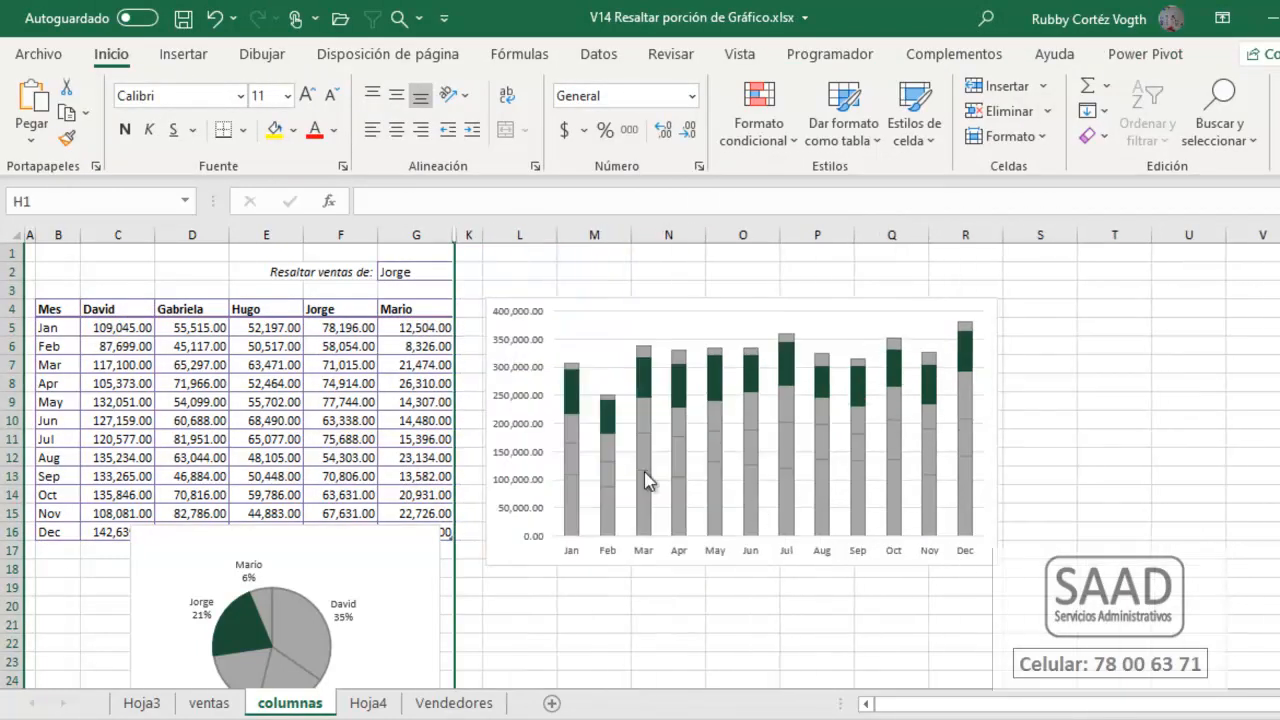
Step: Shrink the column chart to end around column Q and move it up to start at row 2 beside the sales table
click(990, 561)
drag(993, 565, 900, 554)
drag(551, 301, 548, 265)
Step: Move the pie chart from below the sales table to beside the column chart, aligned with its upper edge at row 2
drag(315, 555, 1178, 305)
click(400, 572)
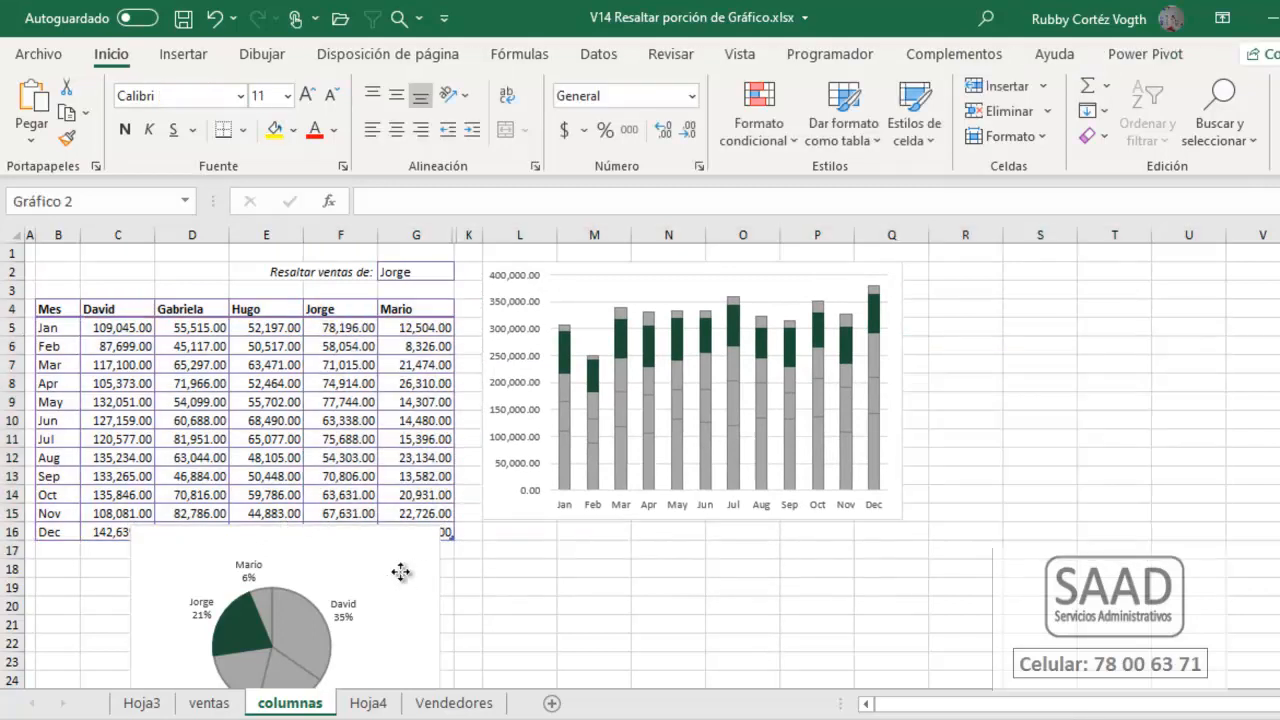
drag(336, 530, 1110, 268)
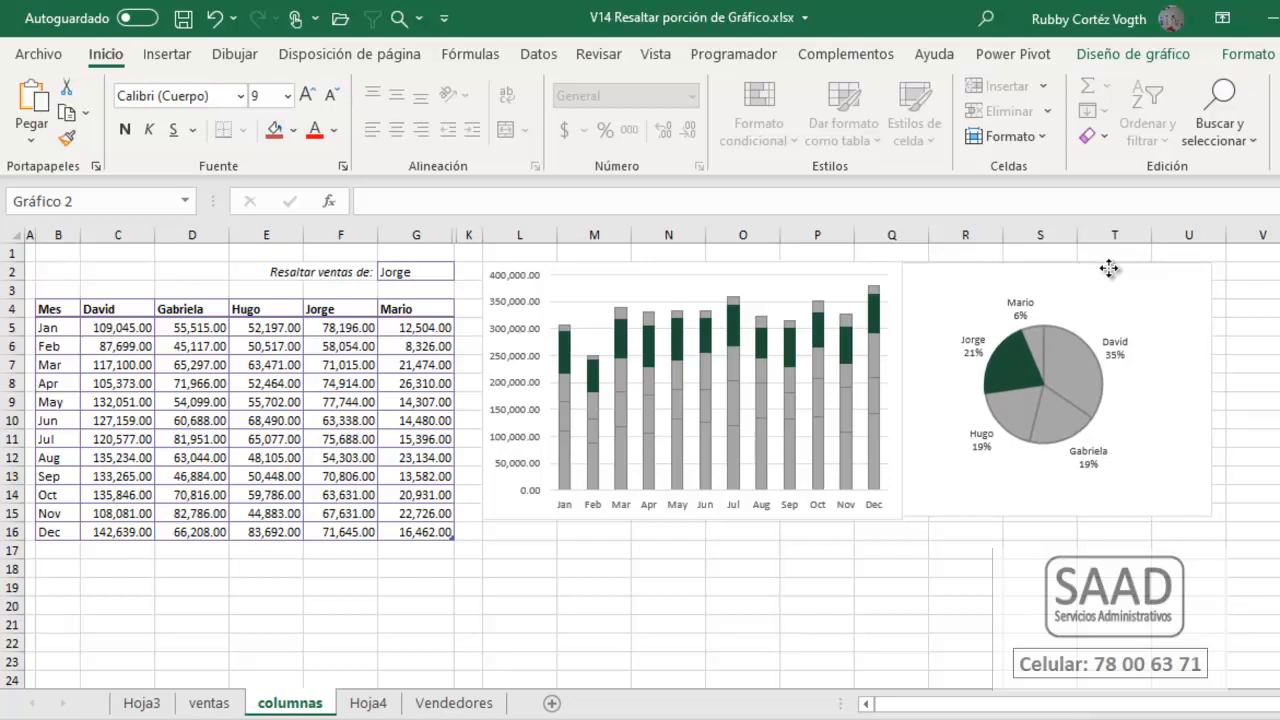
drag(1109, 264, 1109, 266)
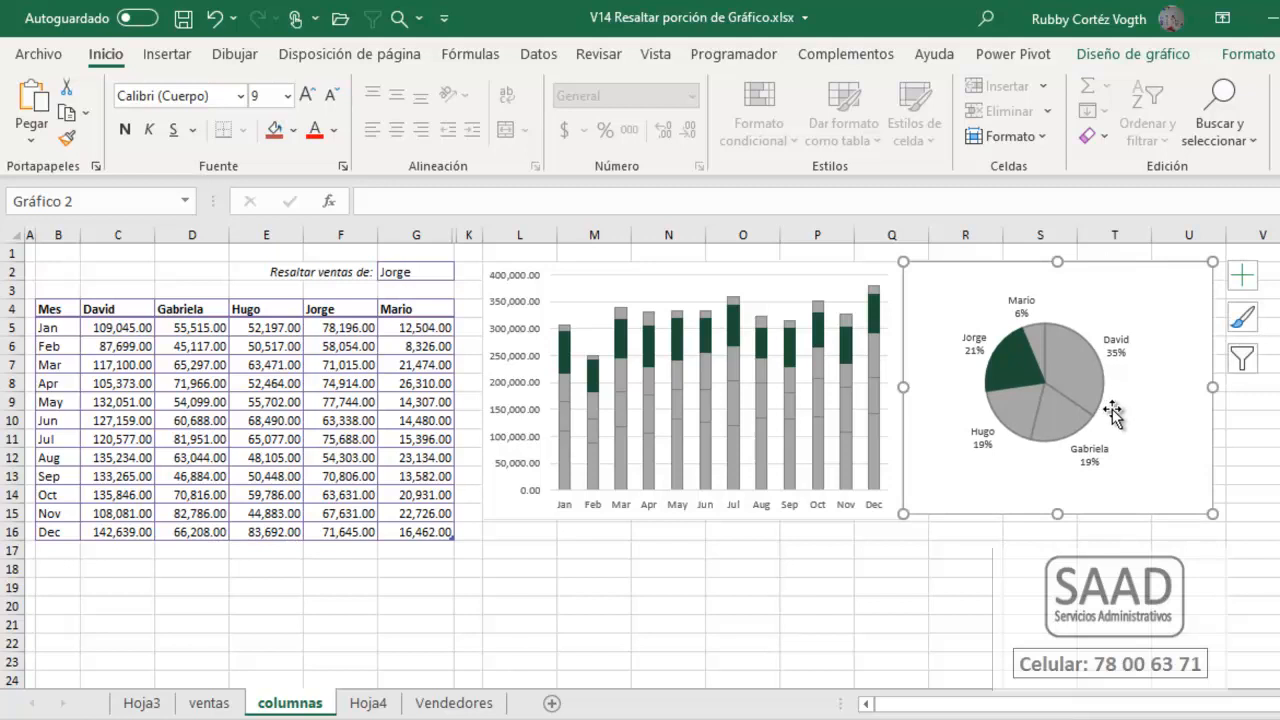
Step: Lower the pie within its chart area and enlarge it so it fills most of the chart, then deselect it
drag(1110, 416, 1108, 440)
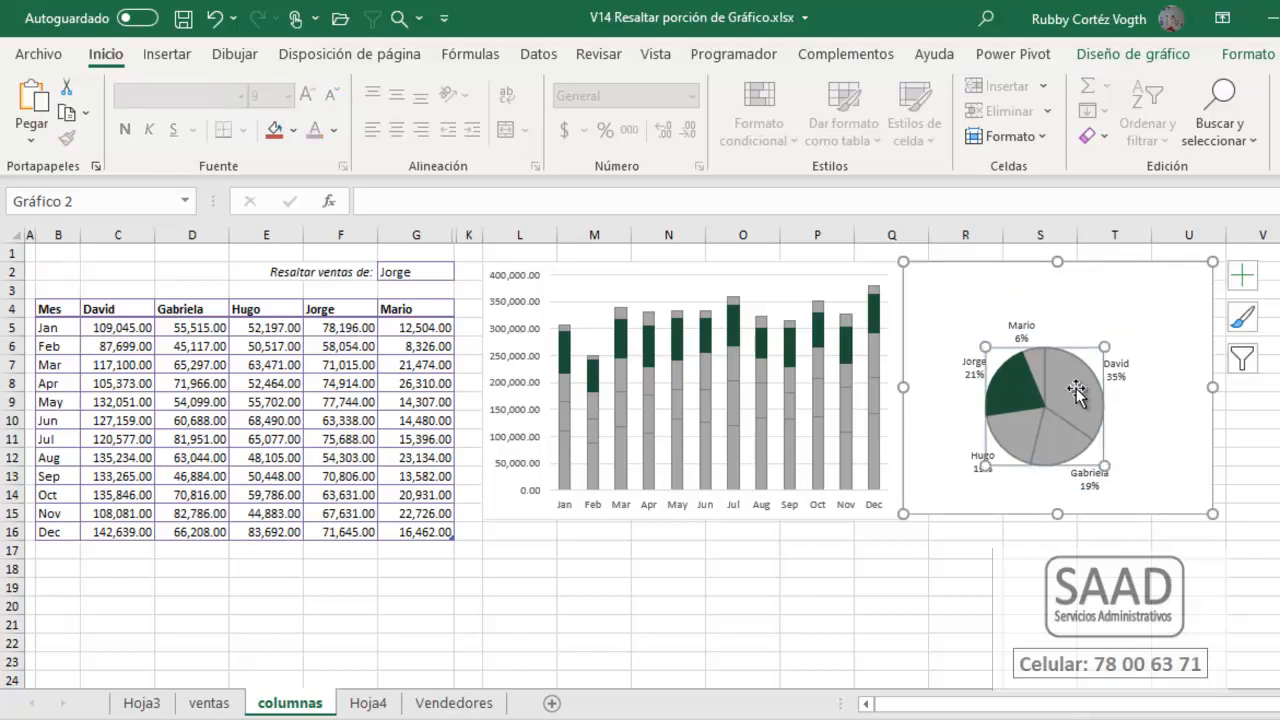
drag(1106, 344, 1136, 318)
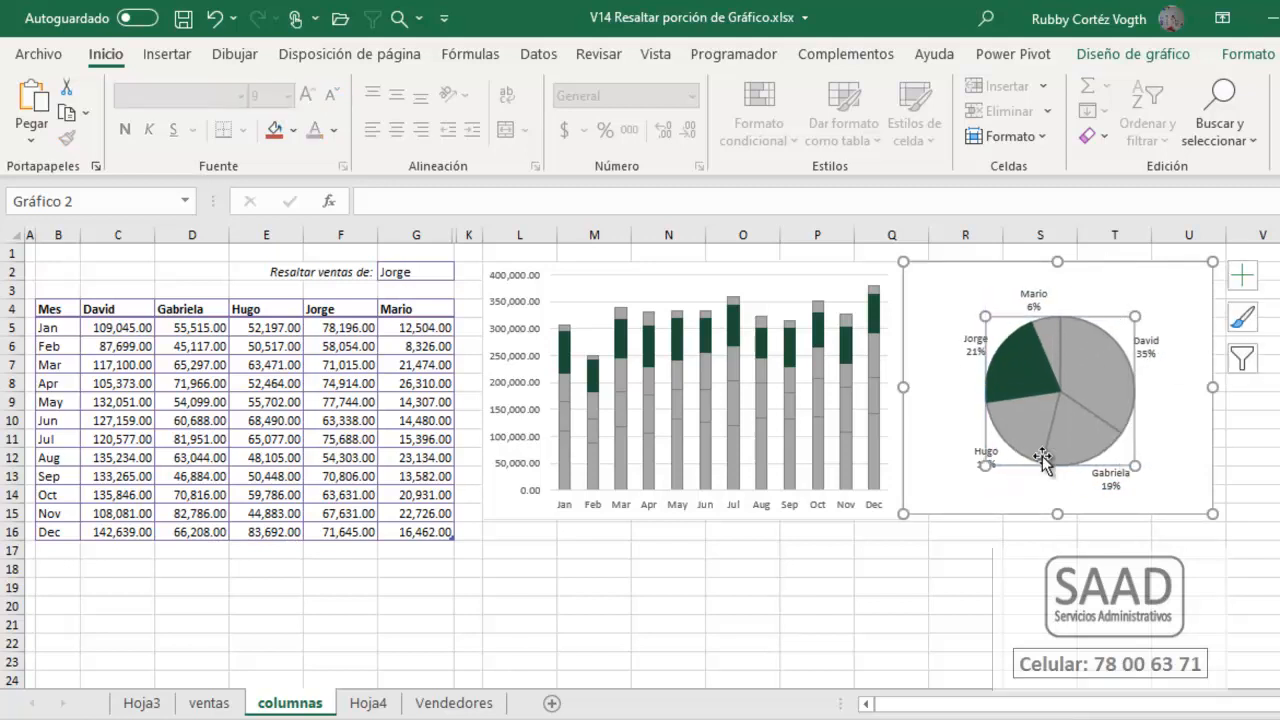
drag(985, 463, 962, 486)
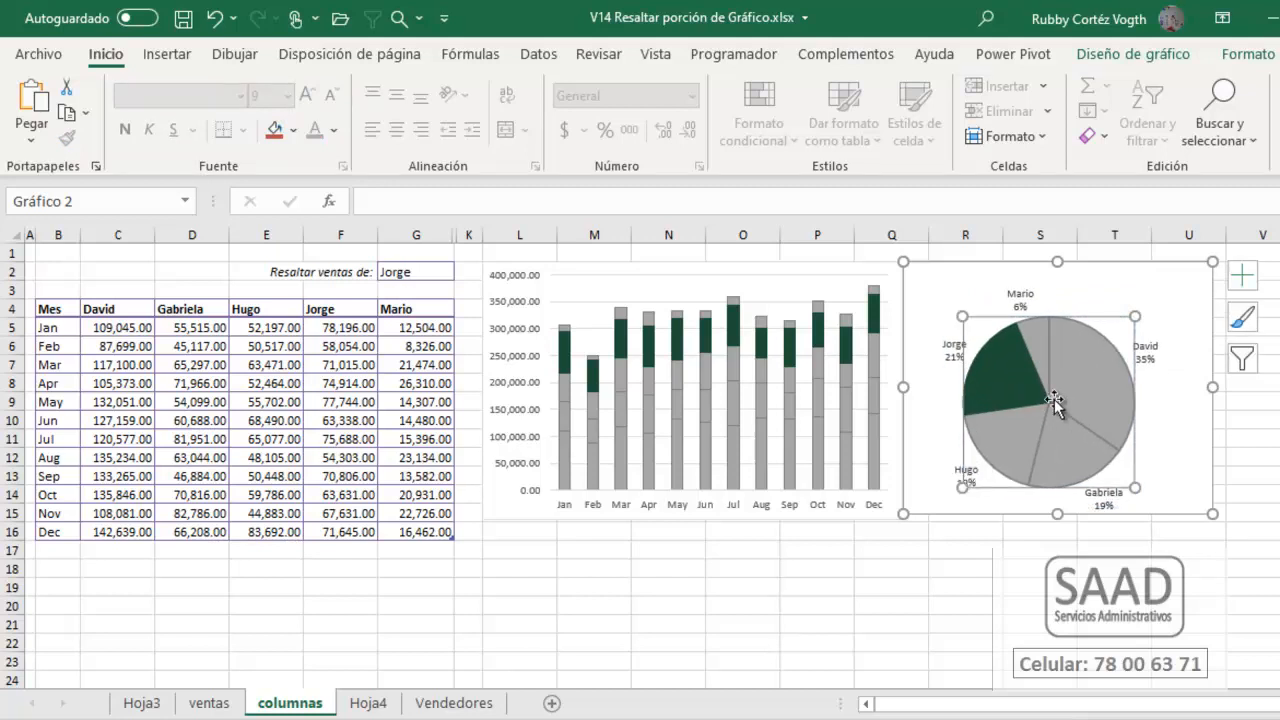
drag(1135, 316, 1152, 297)
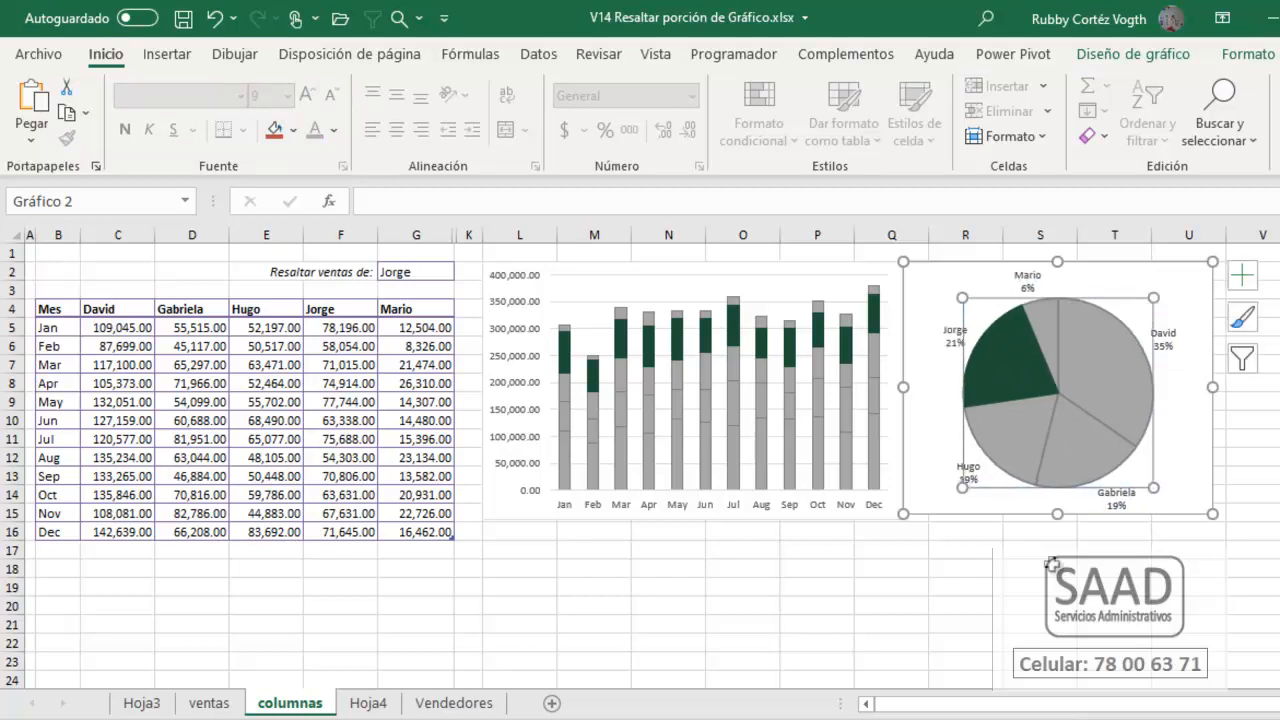
click(1012, 592)
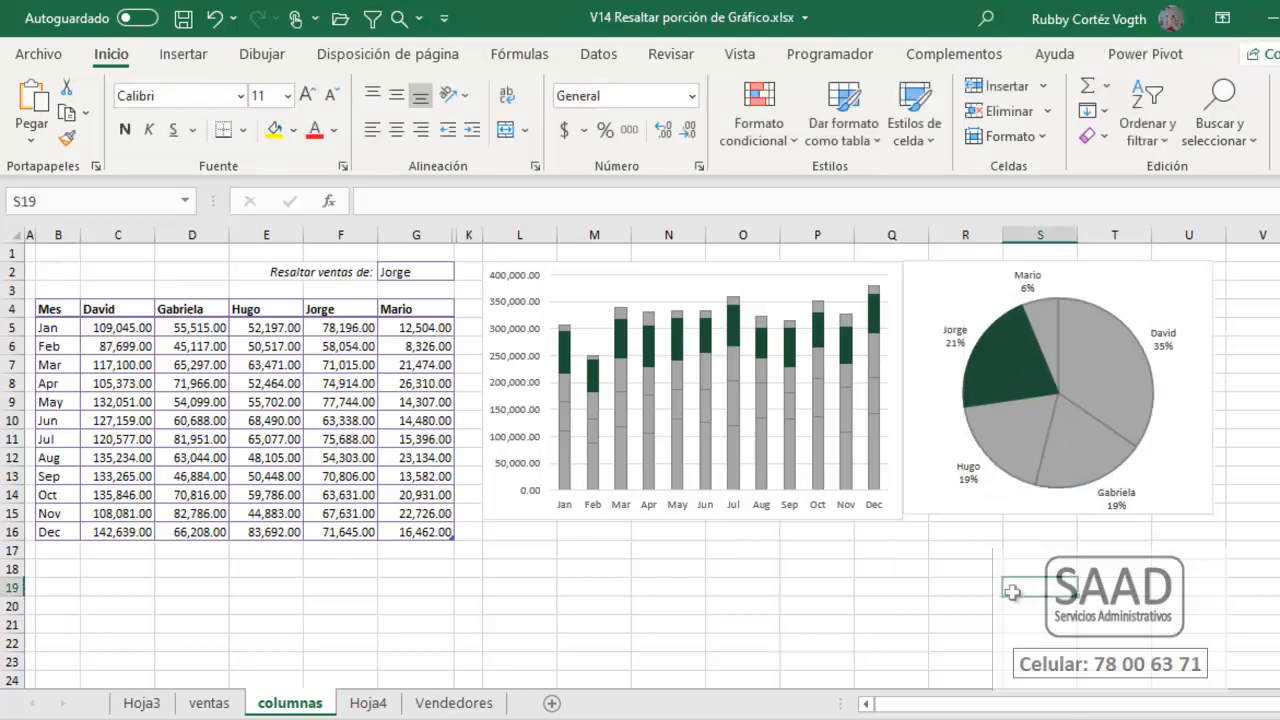
Step: Choose the first salesperson in cell G2 to test the highlighting in both charts
click(418, 275)
key(alt+Down)
key(Down)
key(Down)
key(Down)
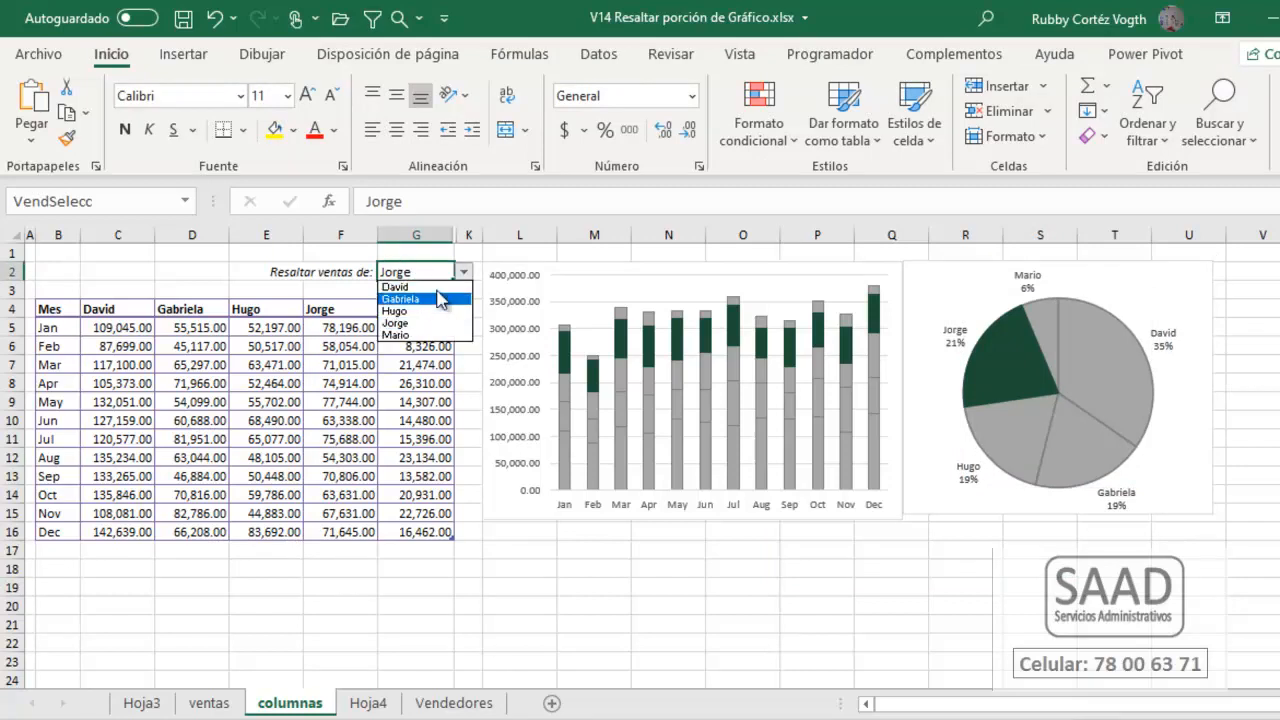
key(Return)
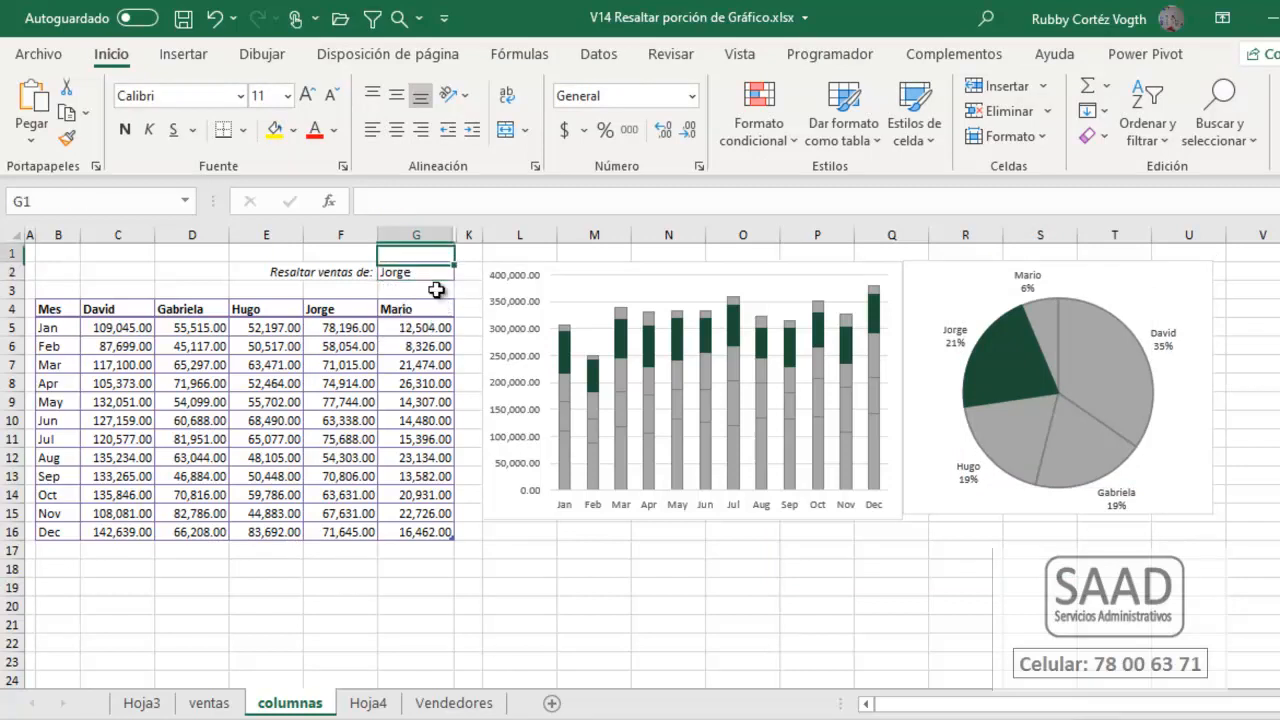
key(alt+Down)
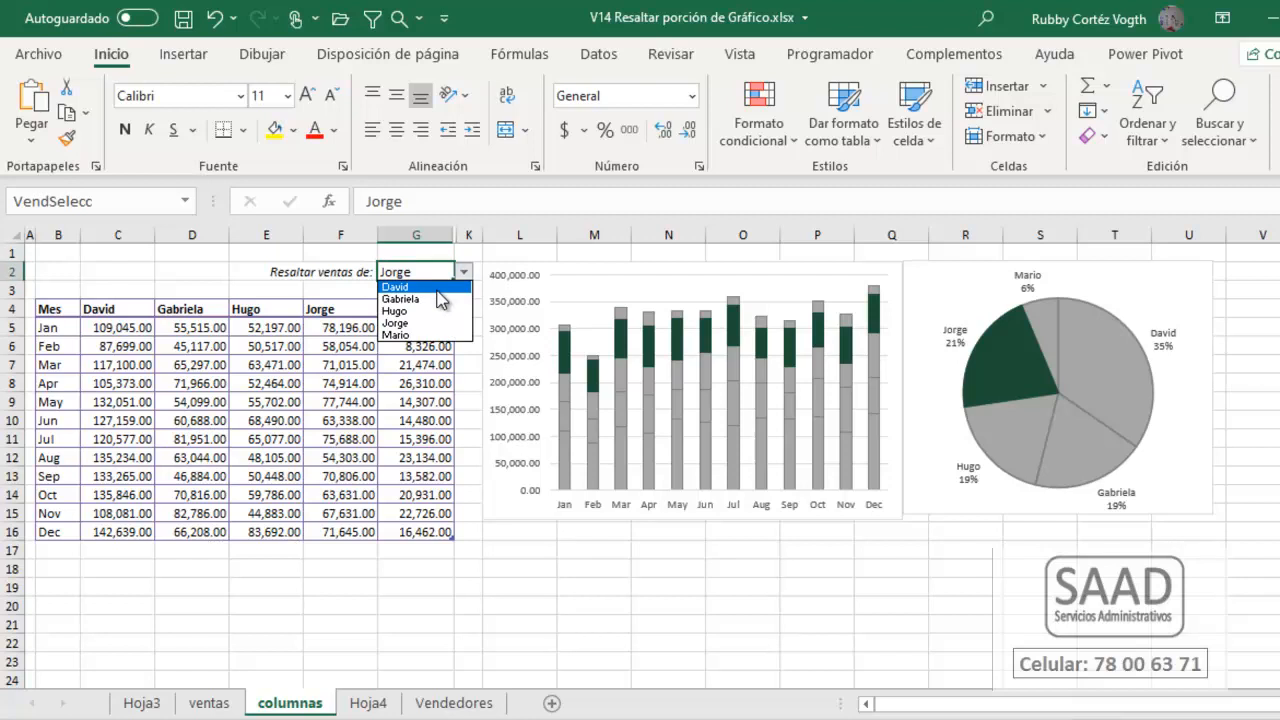
click(437, 288)
Step: Switch the highlighted salesperson in cell G2 to the second and then the third one in the list
key(alt+Down)
key(Down)
key(Return)
key(alt+Down)
key(Down)
key(Return)
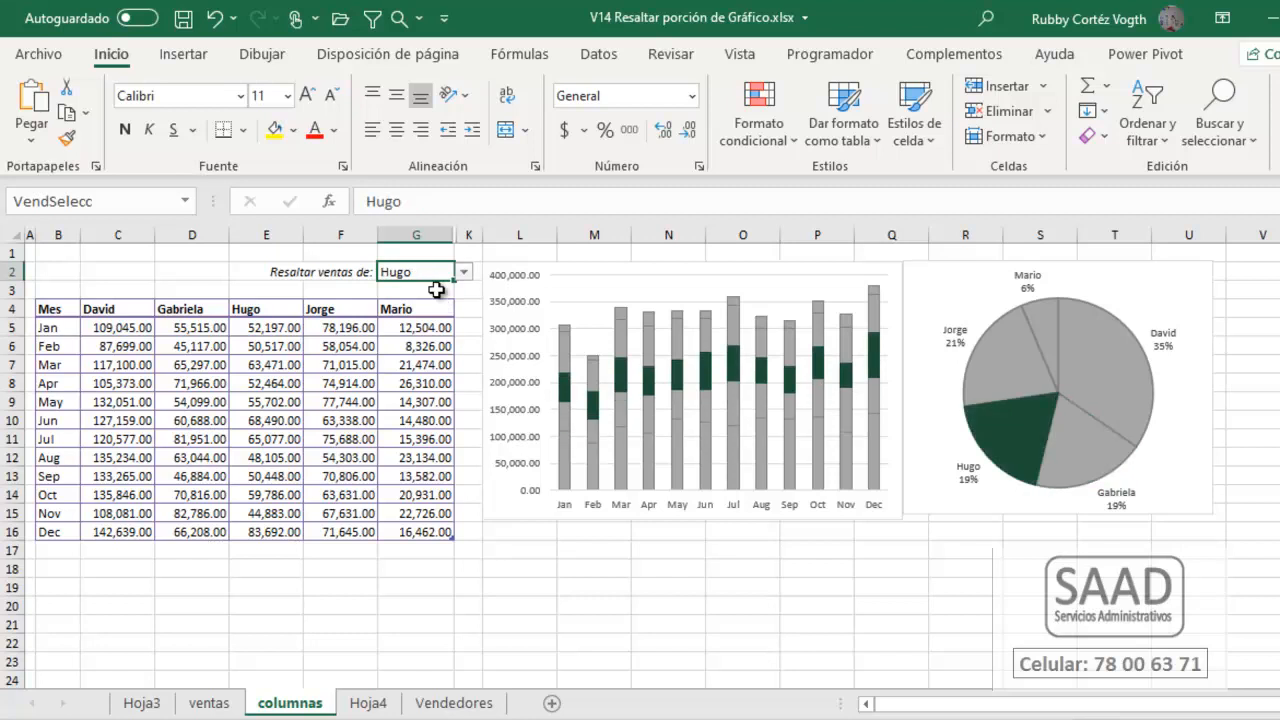
Step: Stretch the column chart downward so its lower edge reaches row 18
click(266, 384)
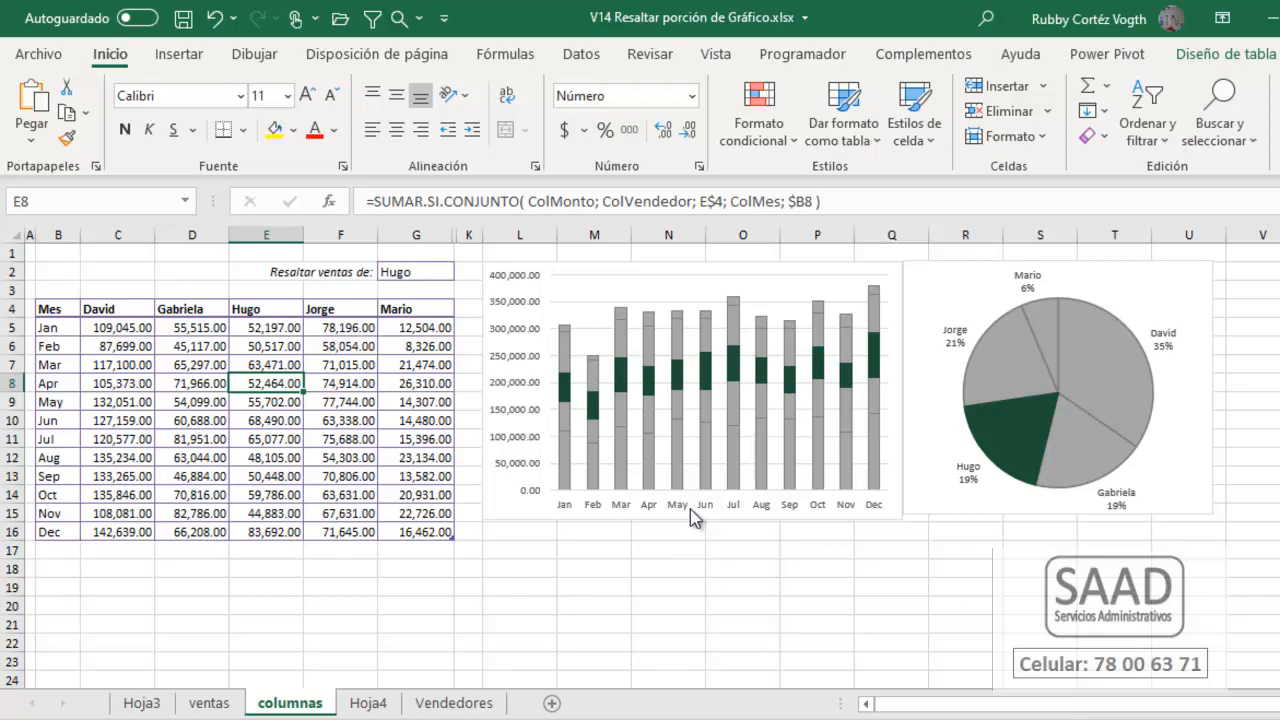
click(492, 508)
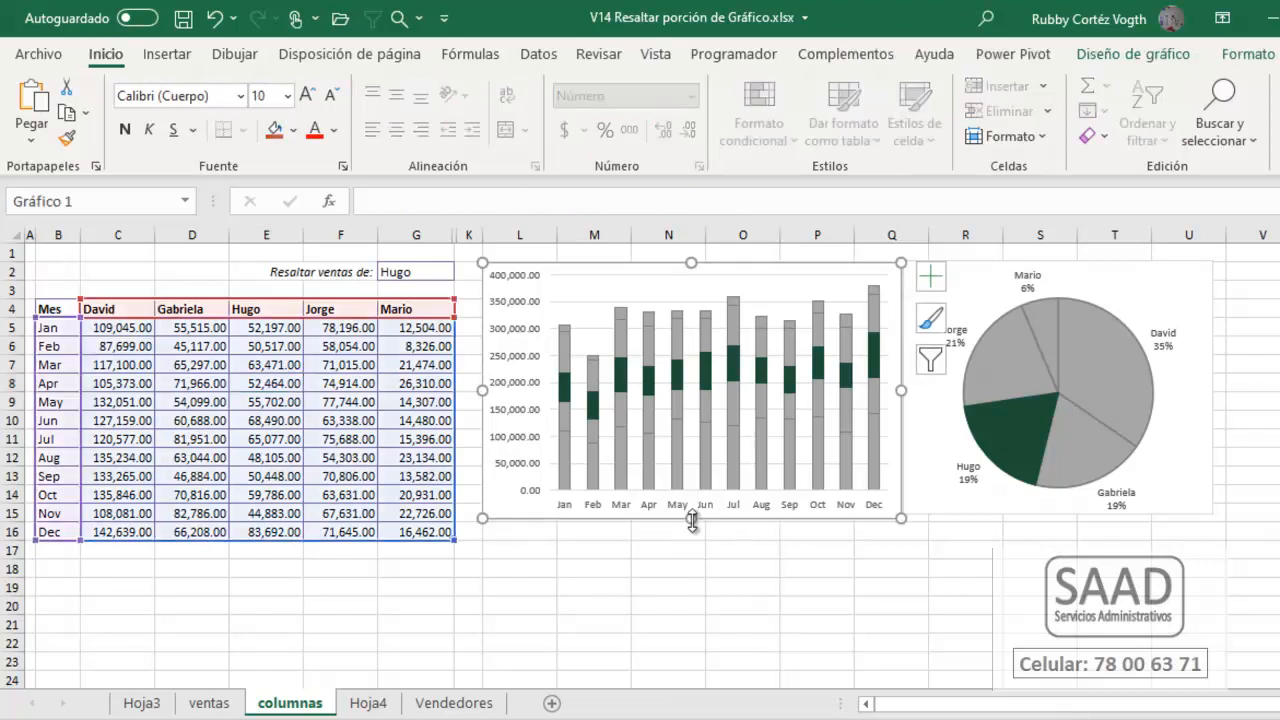
drag(700, 521, 691, 571)
click(441, 568)
Step: Check the source data and Segmento column on the ventas sheet and return to the salesperson selector on the columnas sheet
click(238, 706)
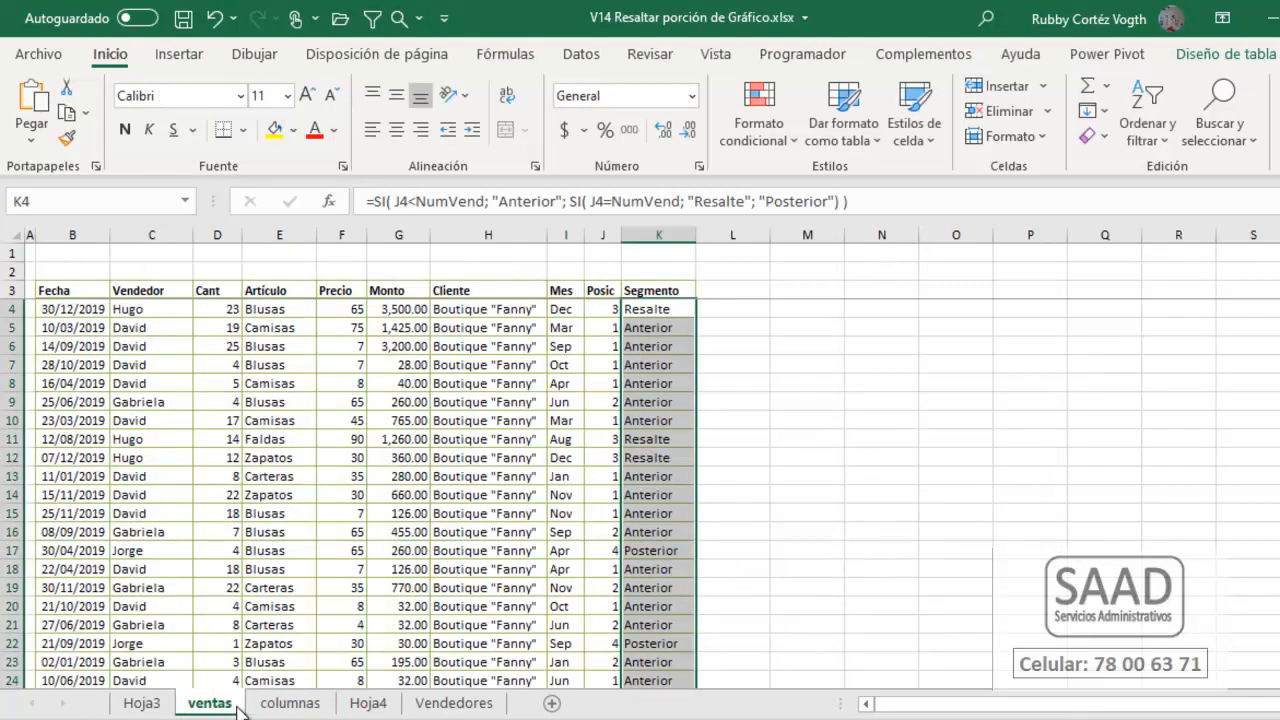
click(290, 703)
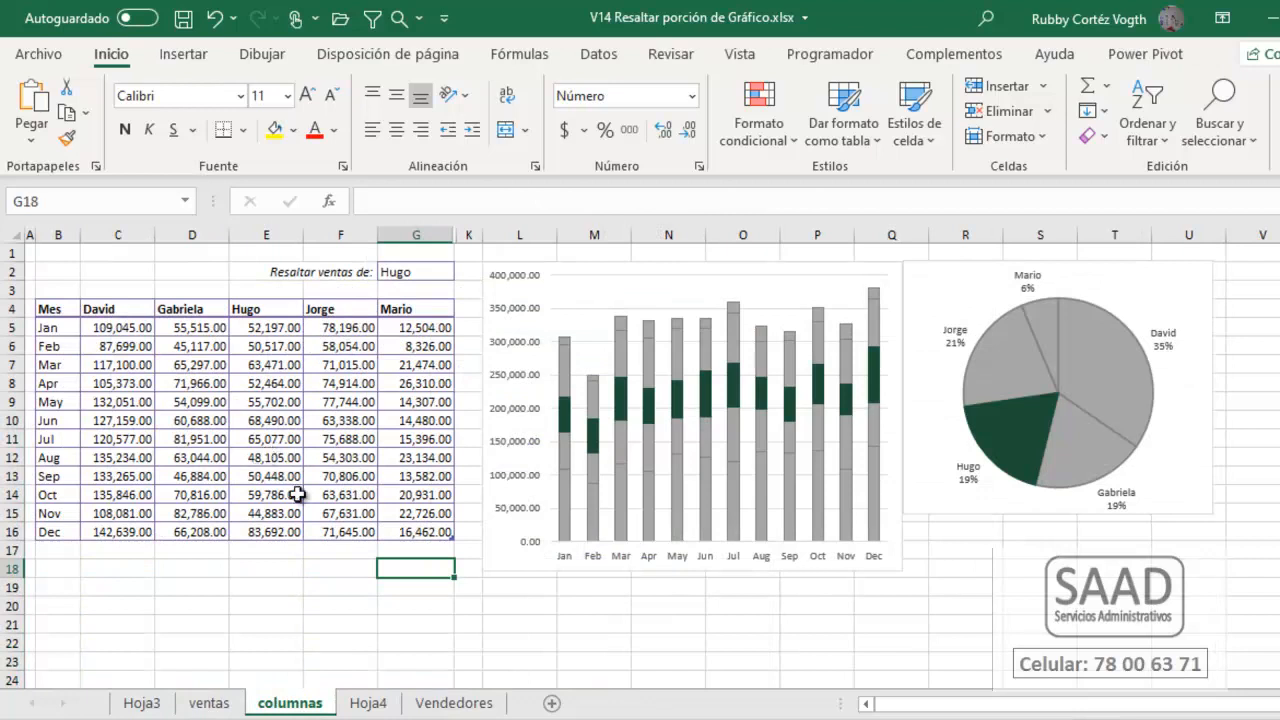
click(397, 274)
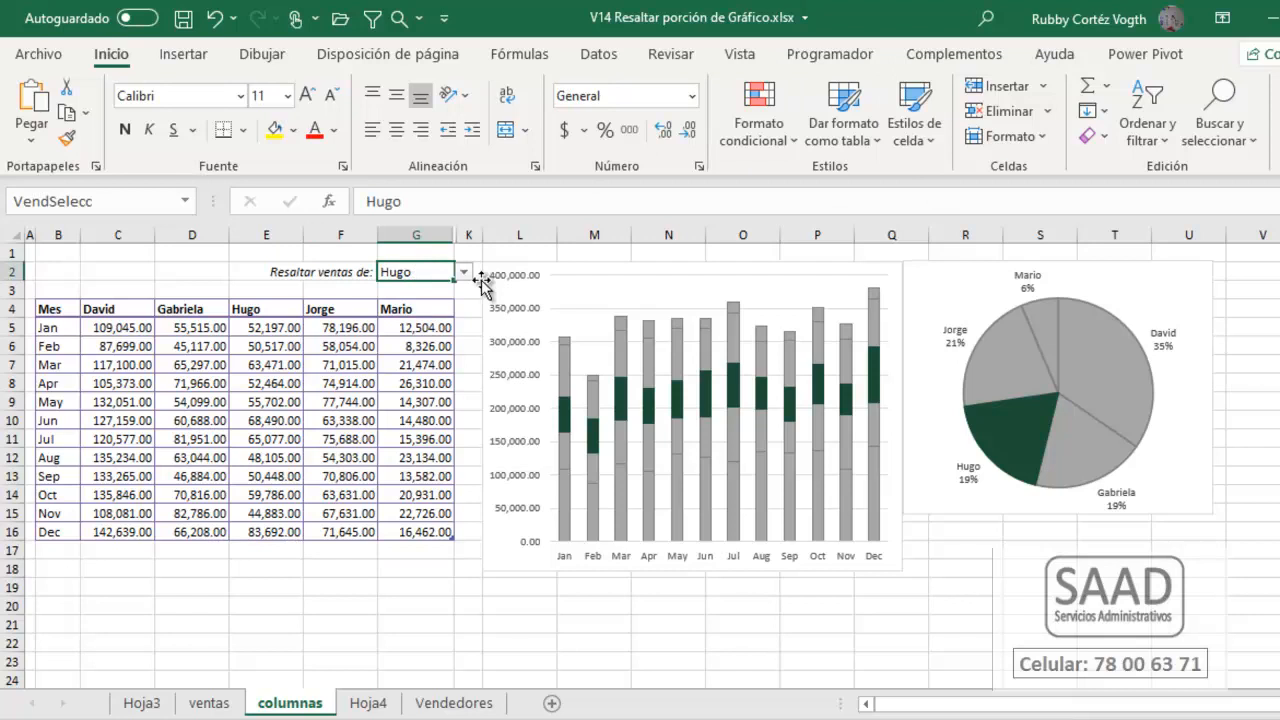
click(690, 626)
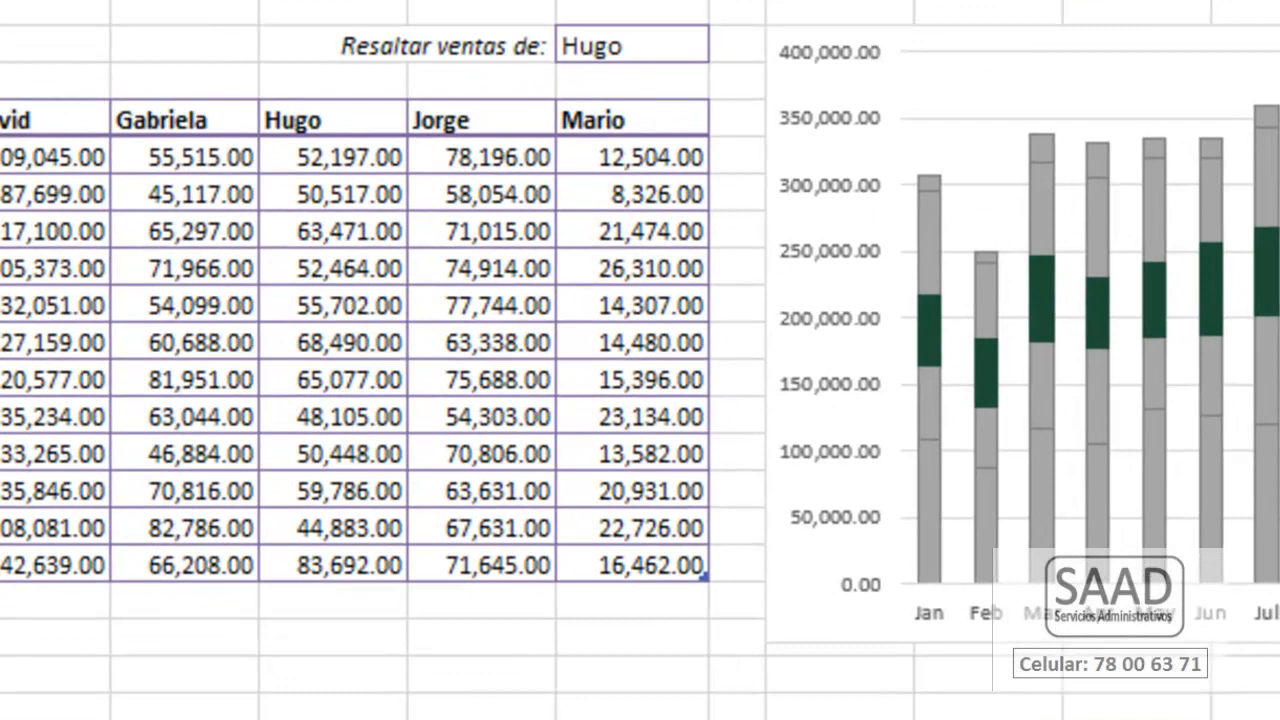
key(alt+Tab)
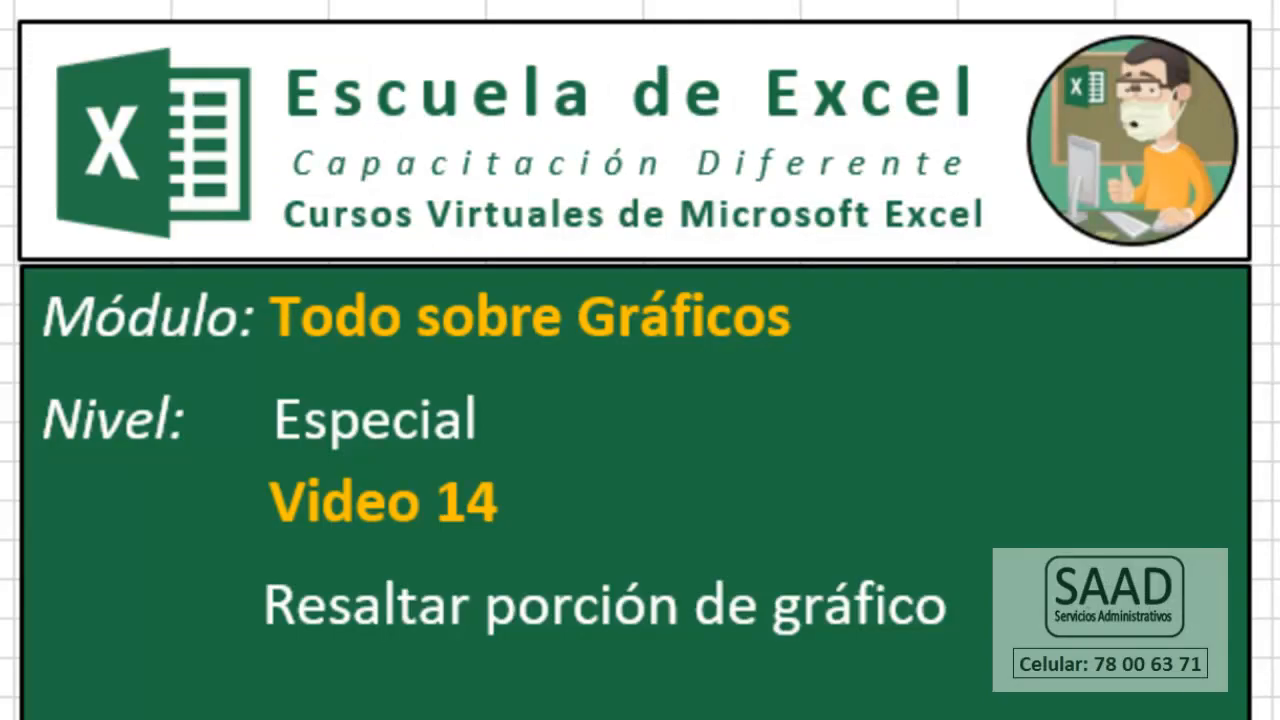